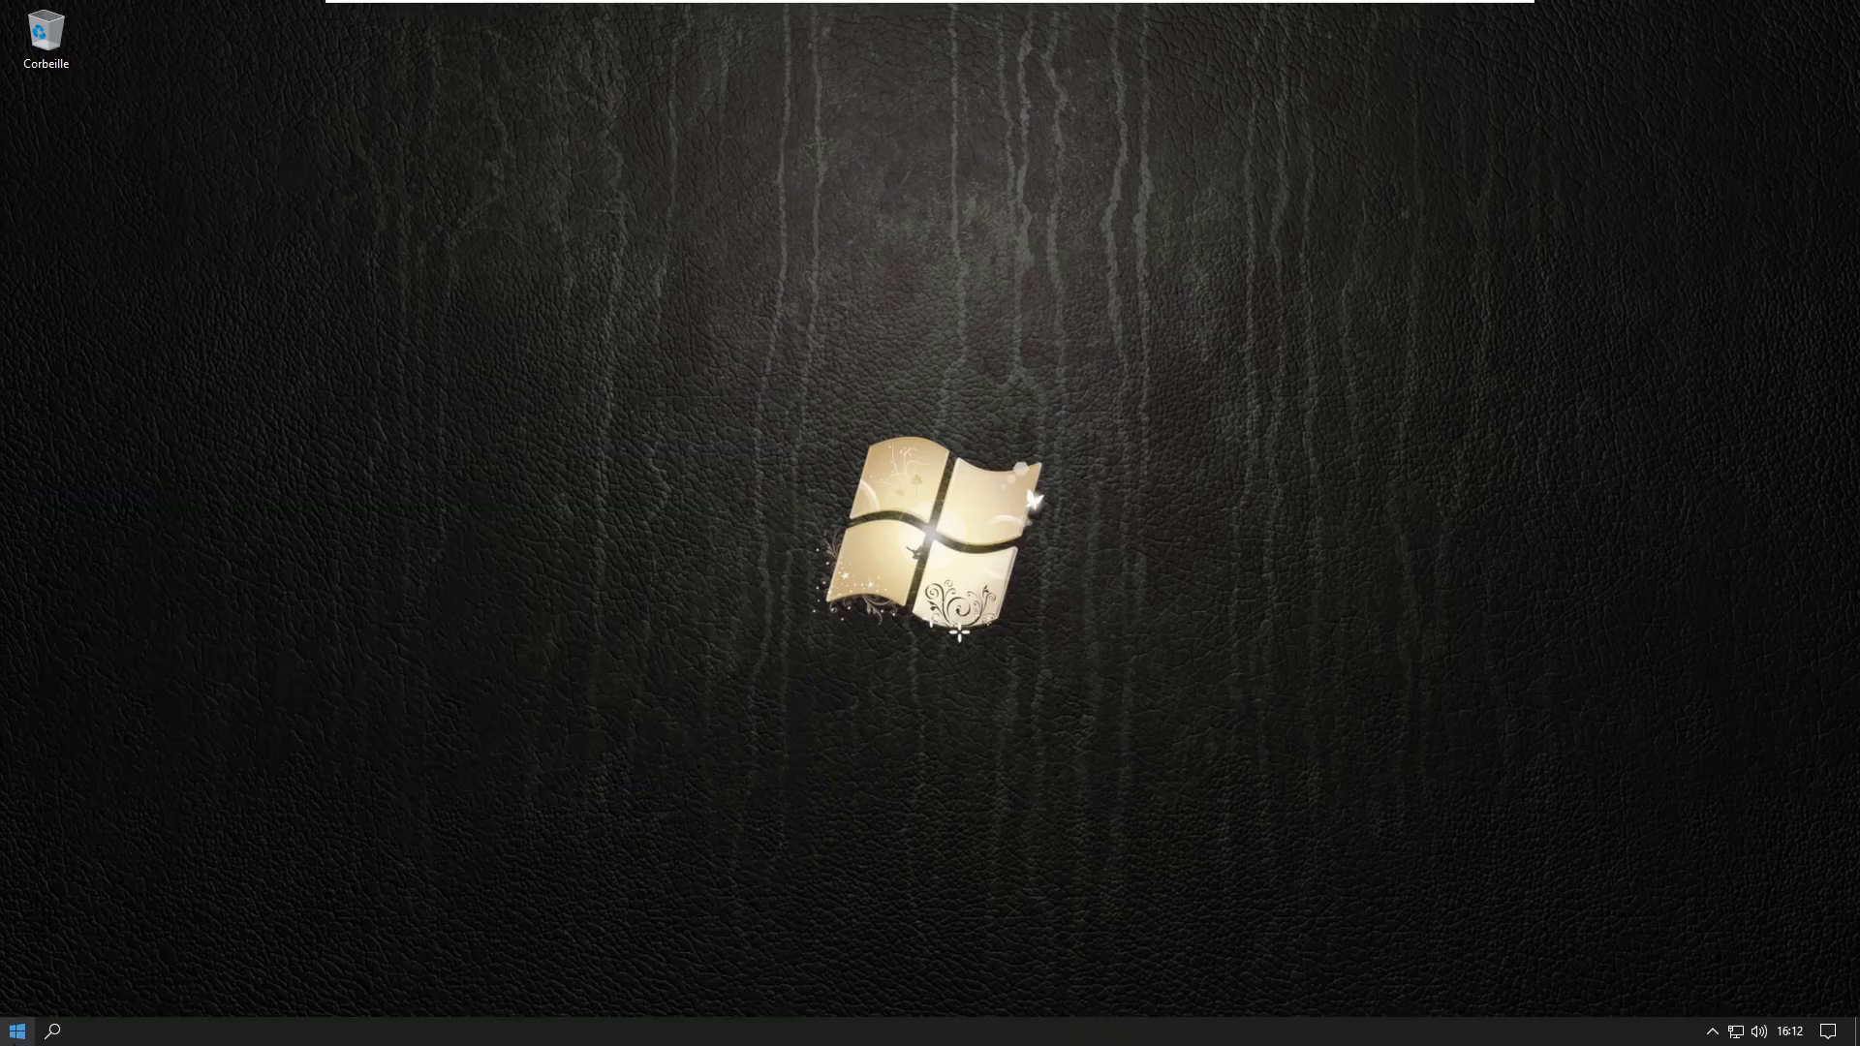
Open the Windows Disk Management console by searching for diskmgmt.msc.
right_click(17, 1035)
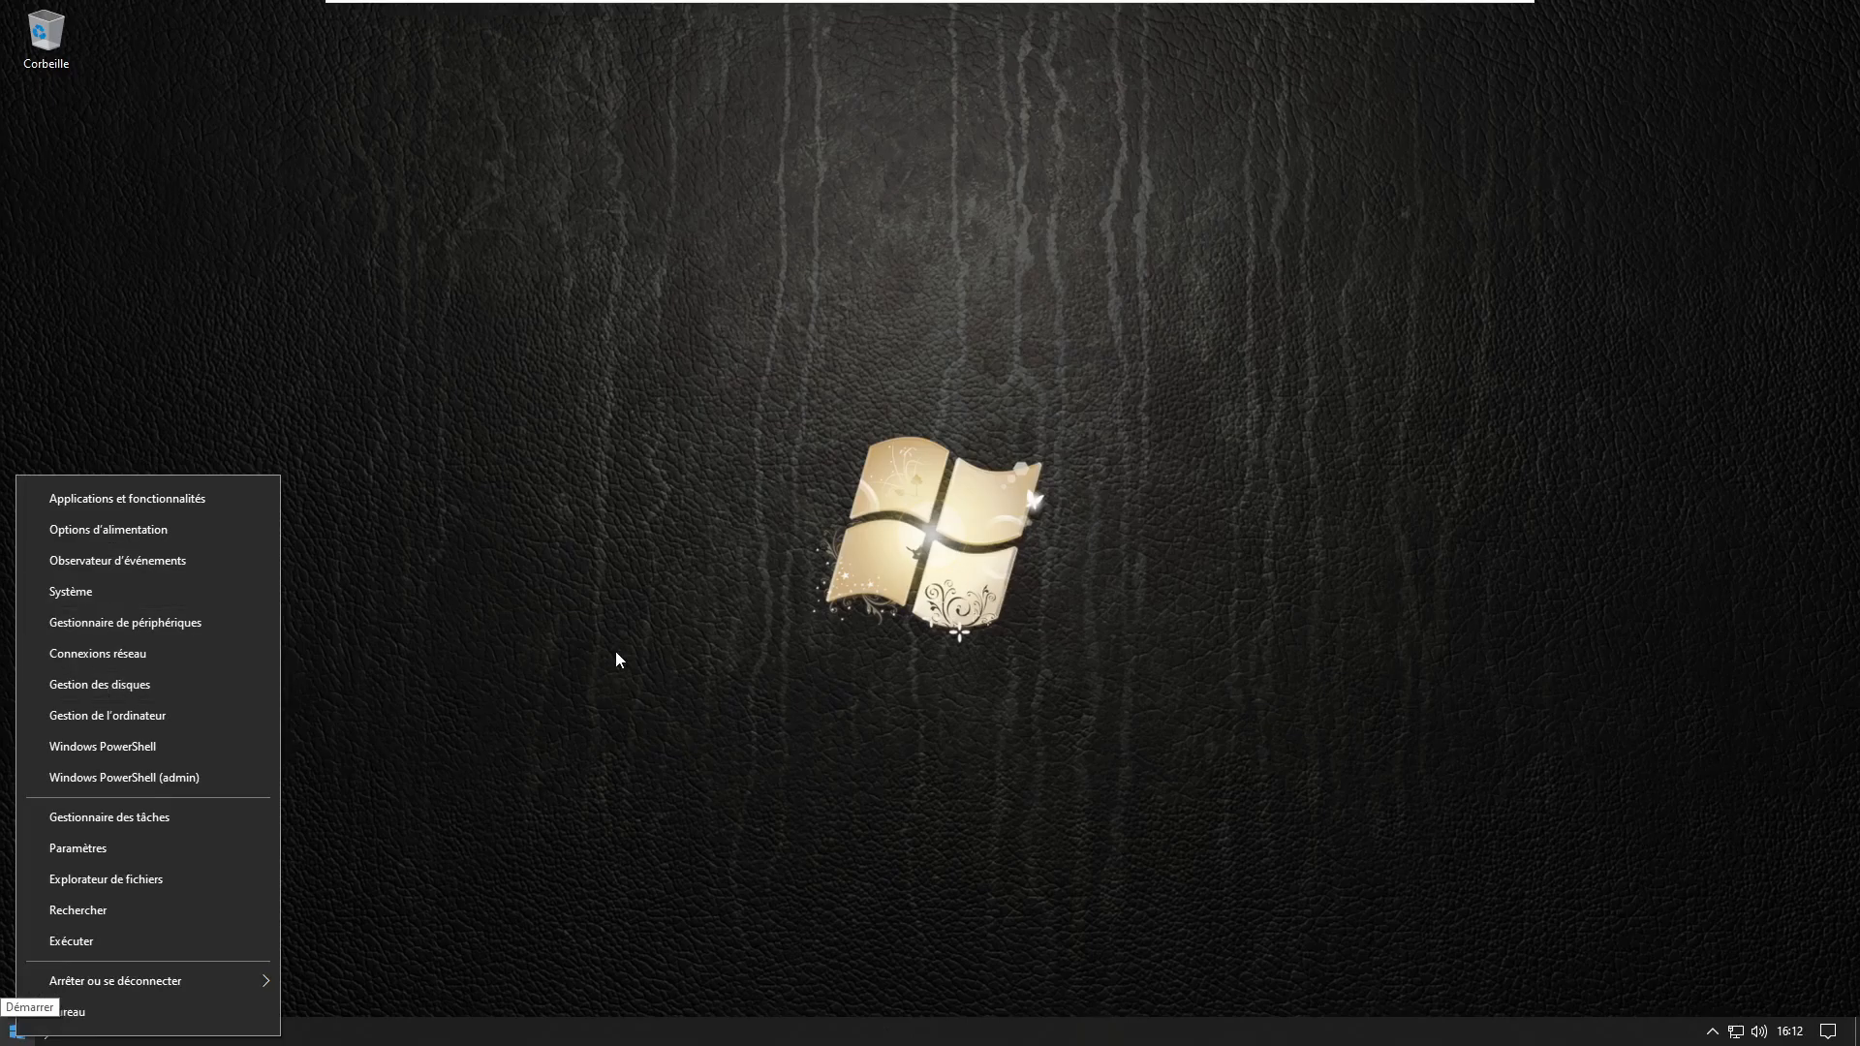
key("Escape")
key("super")
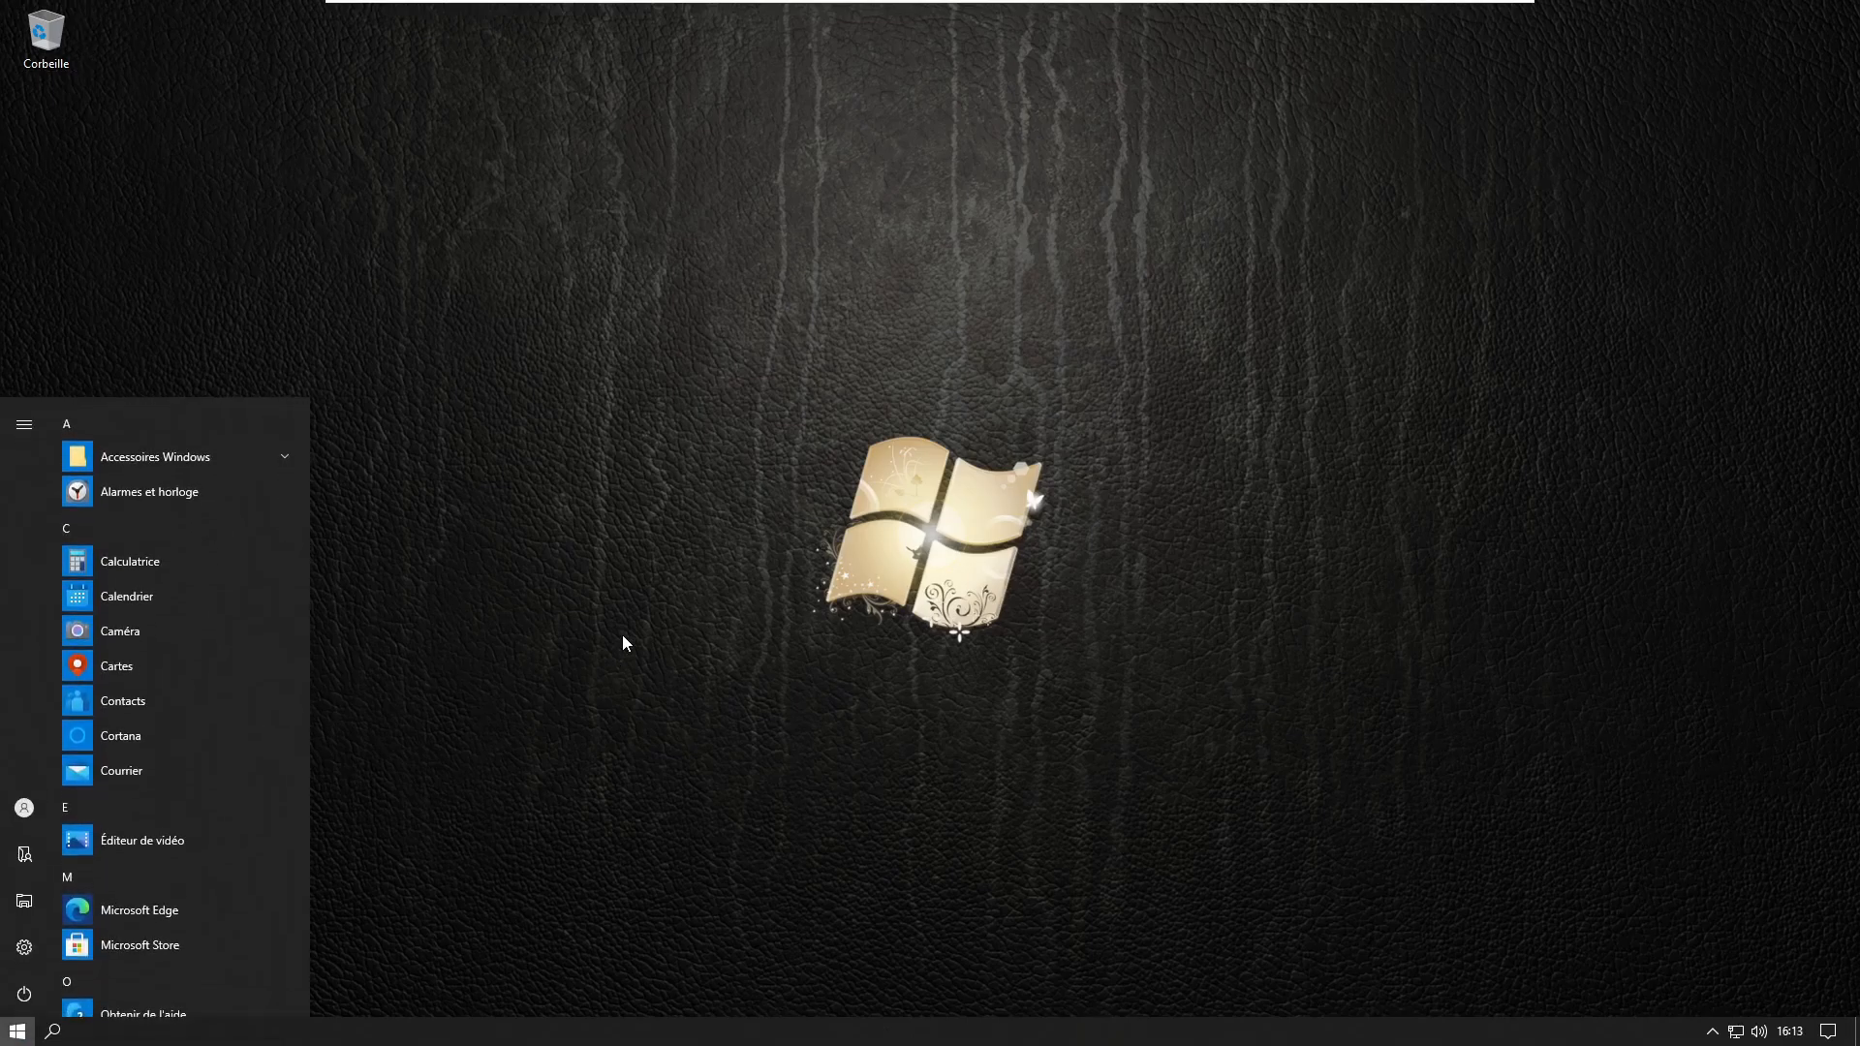
type("dis")
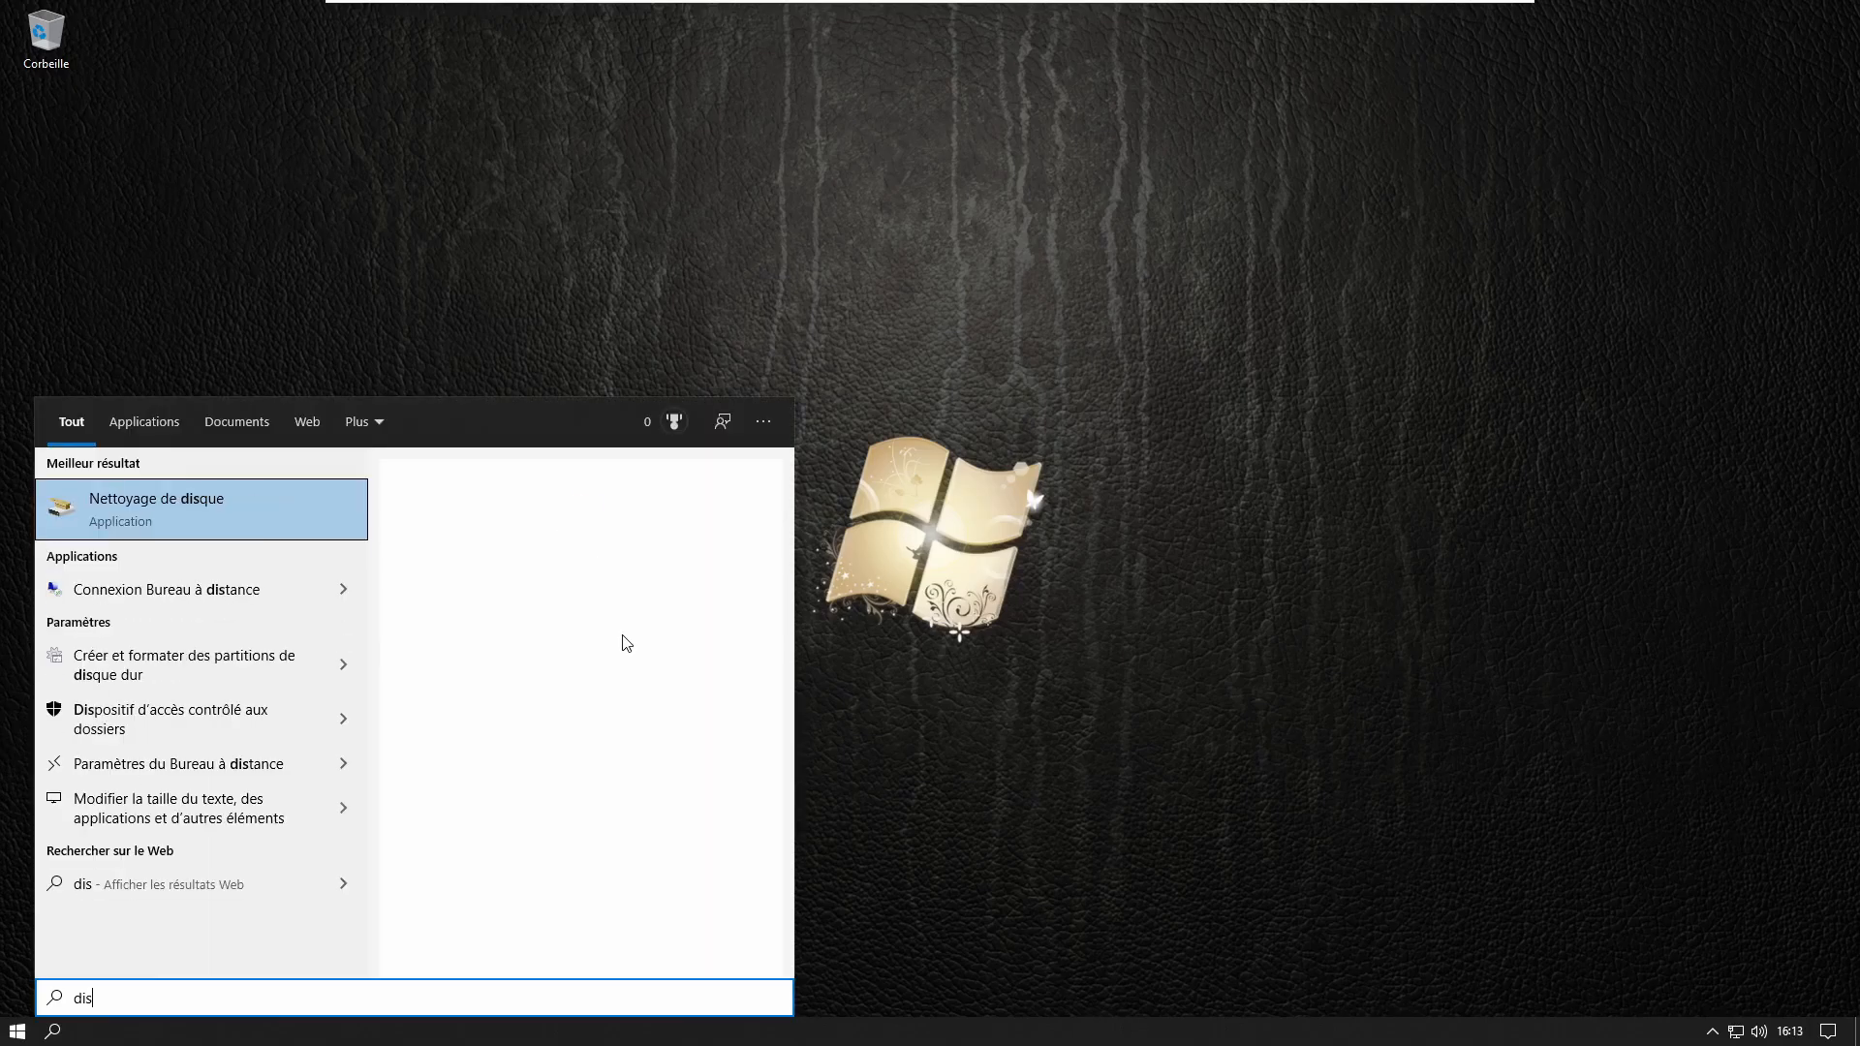
type("kmg")
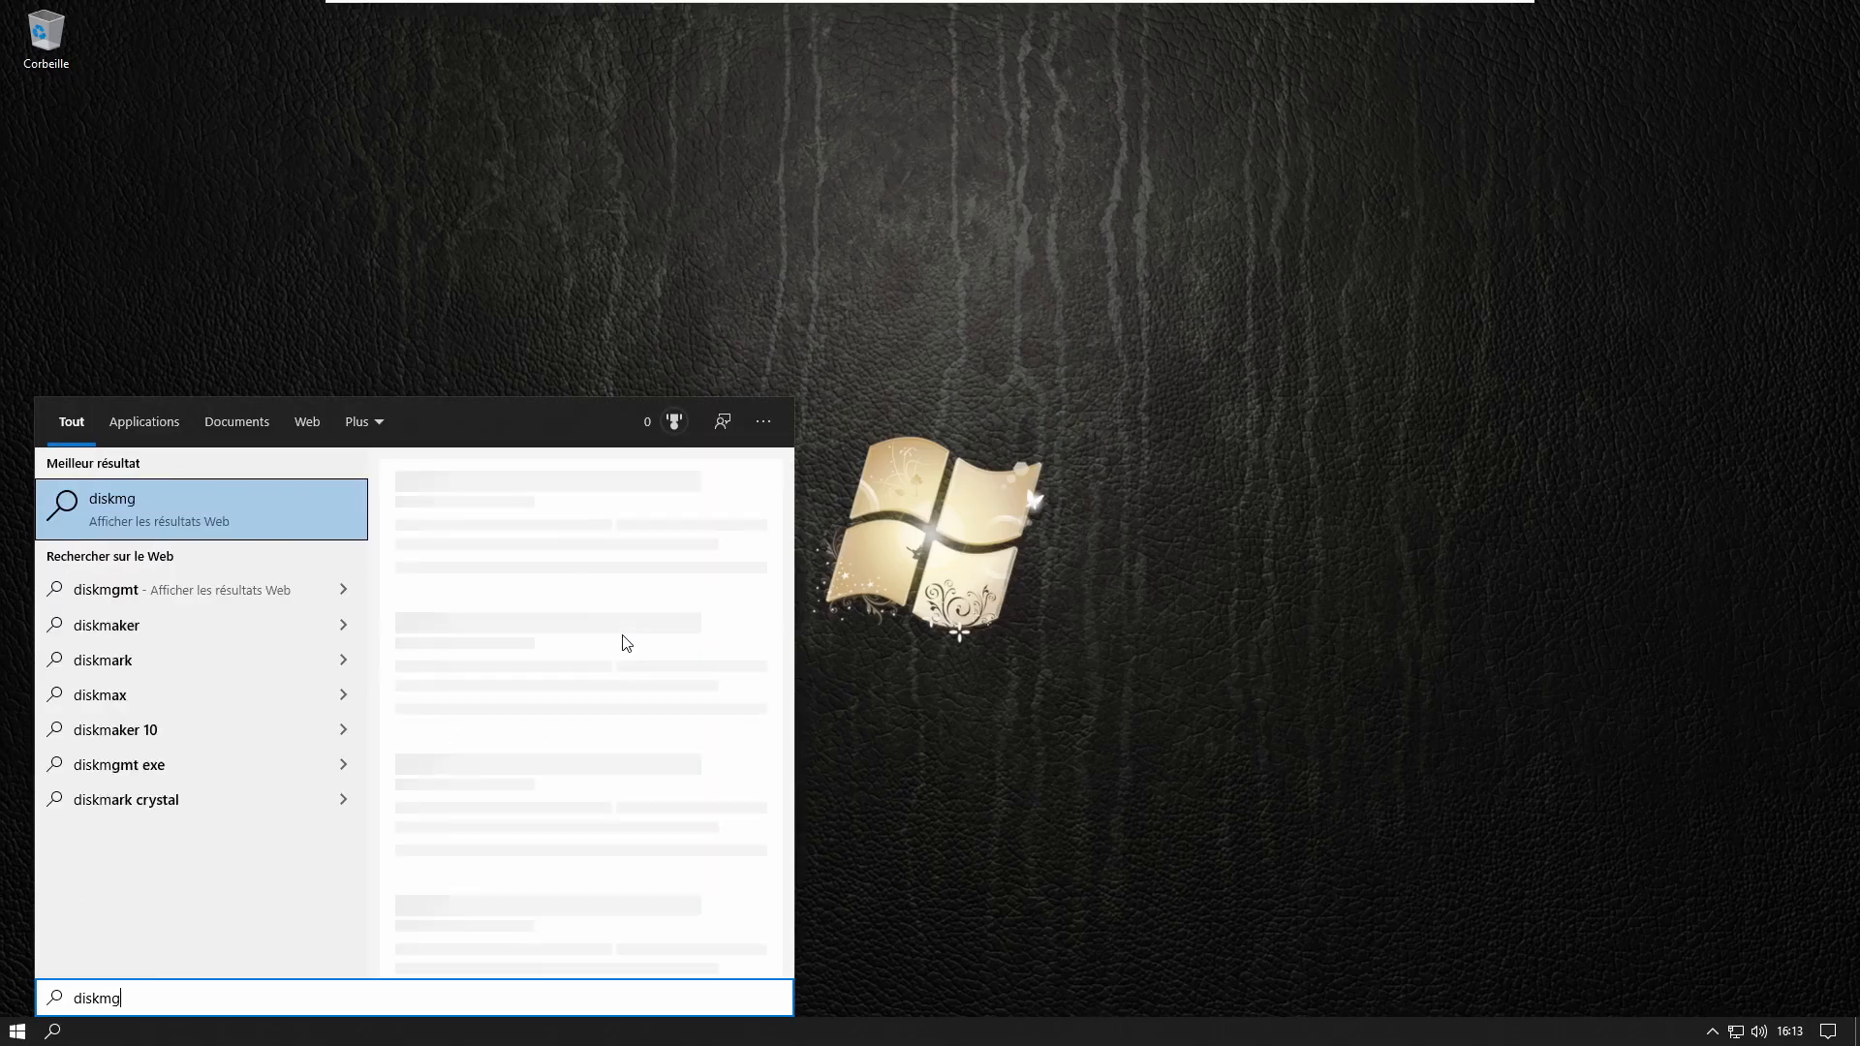
type("mt.msc")
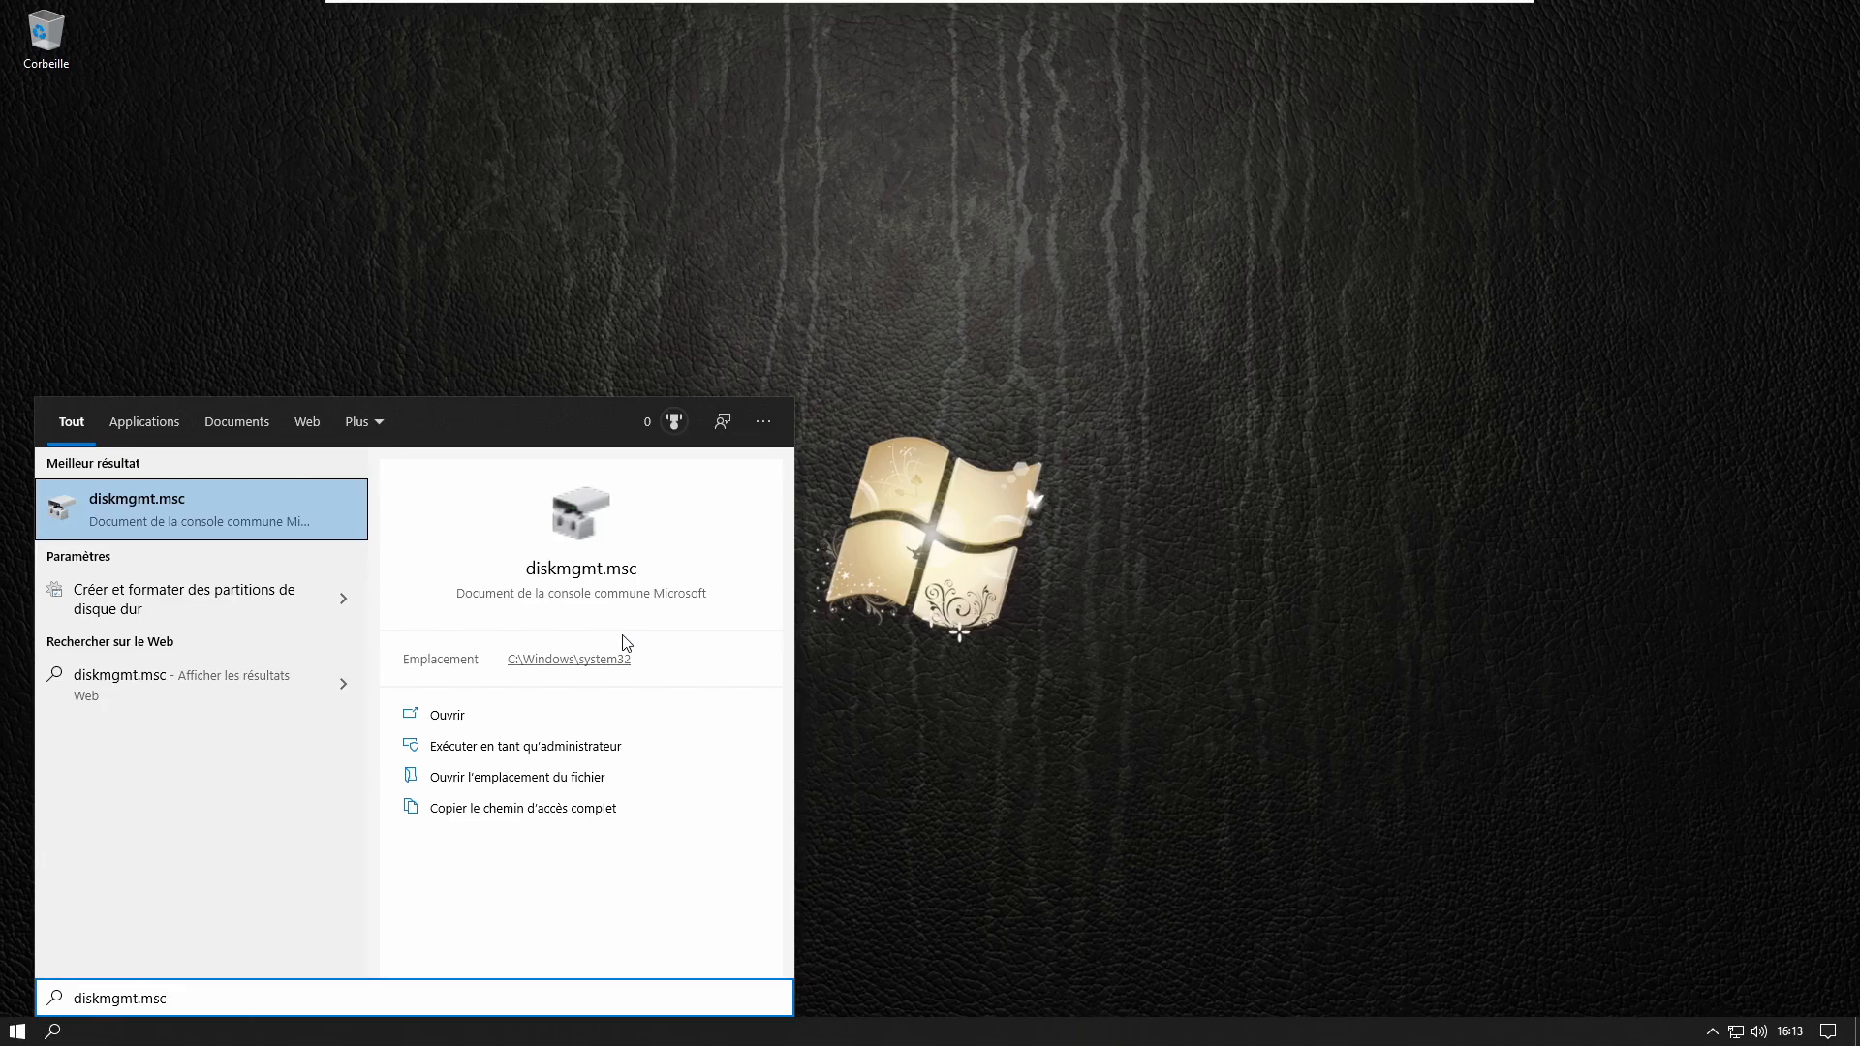
key("Return")
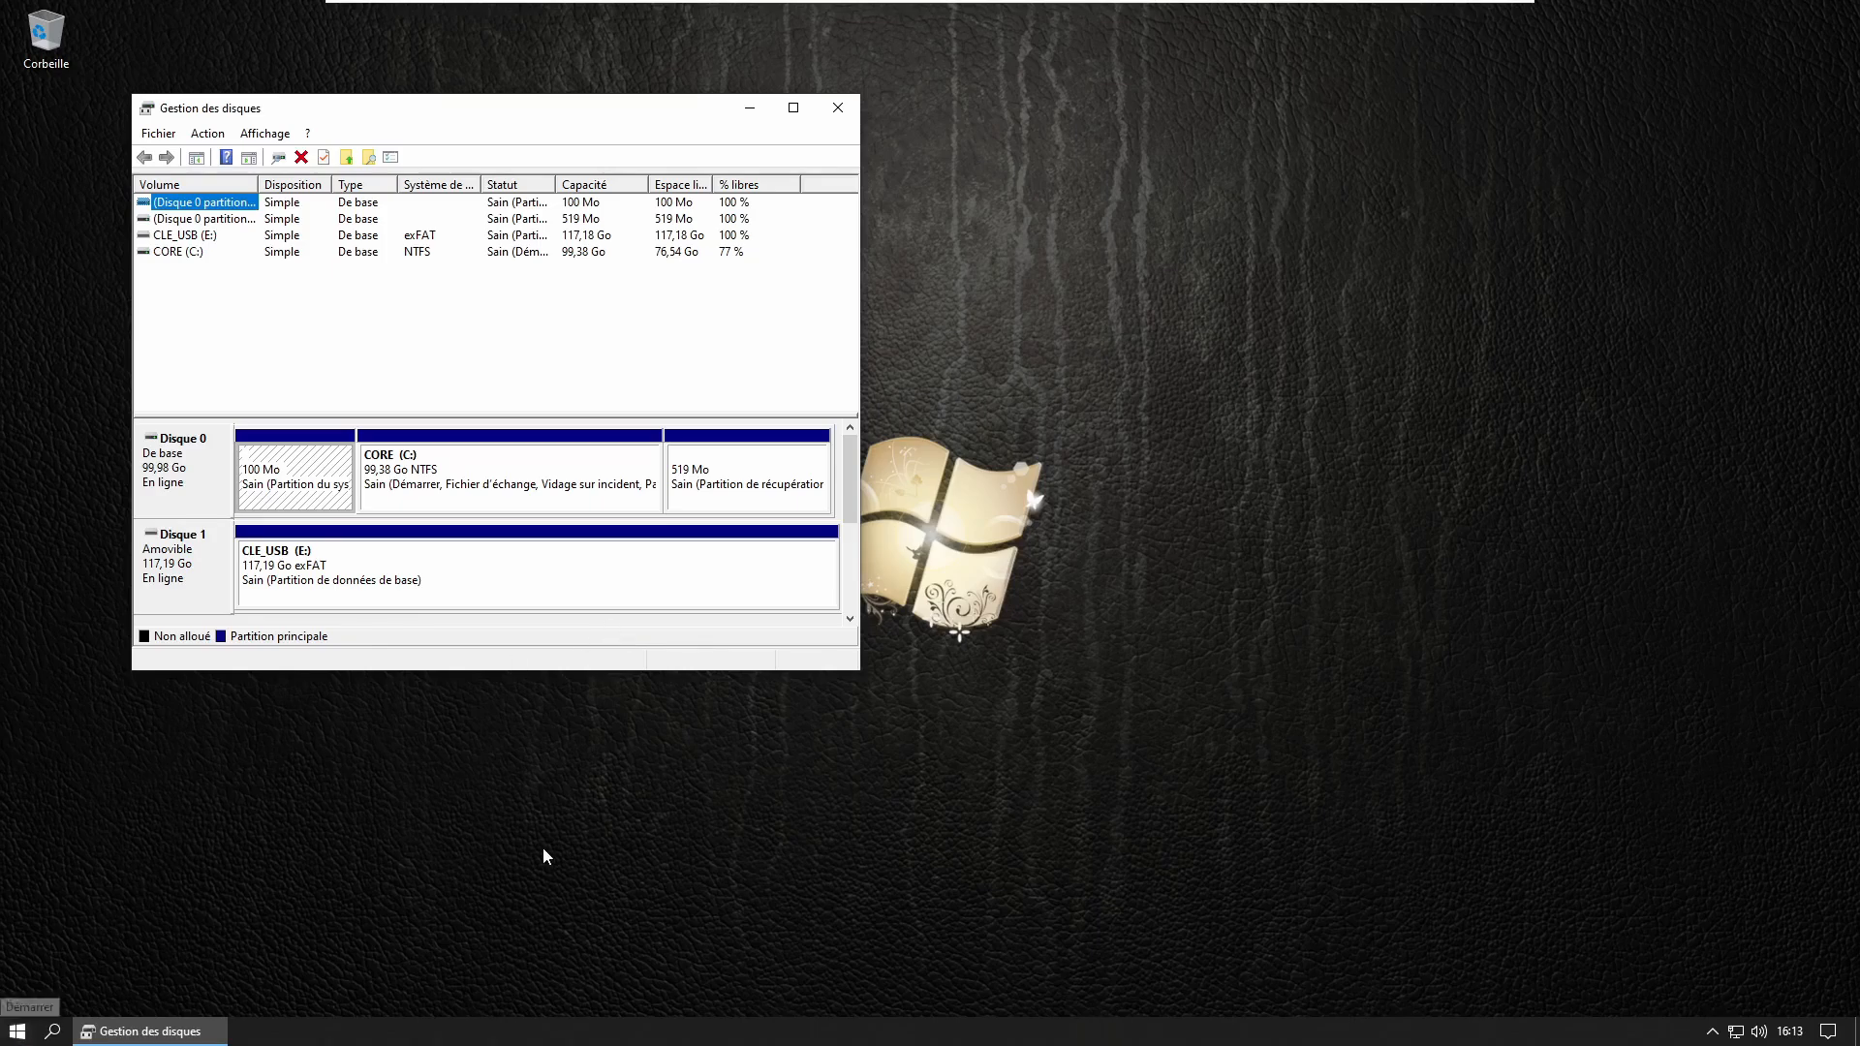
key("super+r")
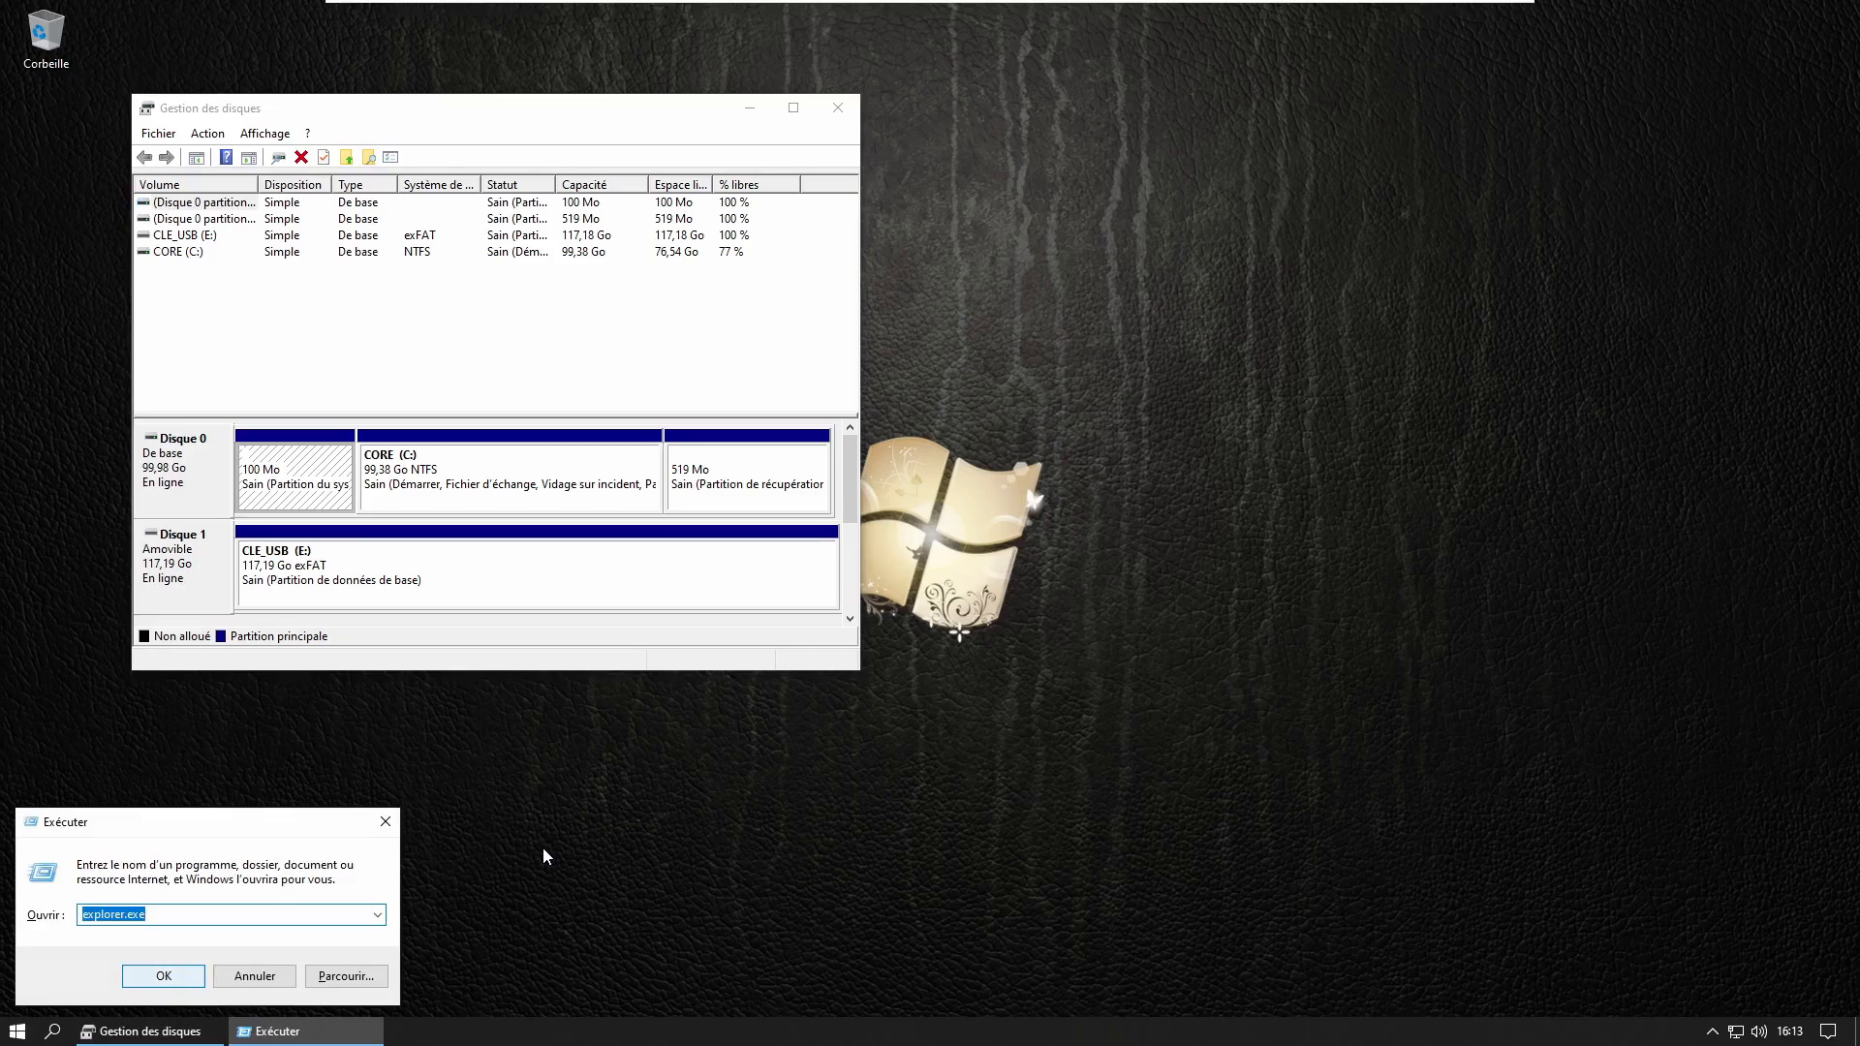
left_click(387, 822)
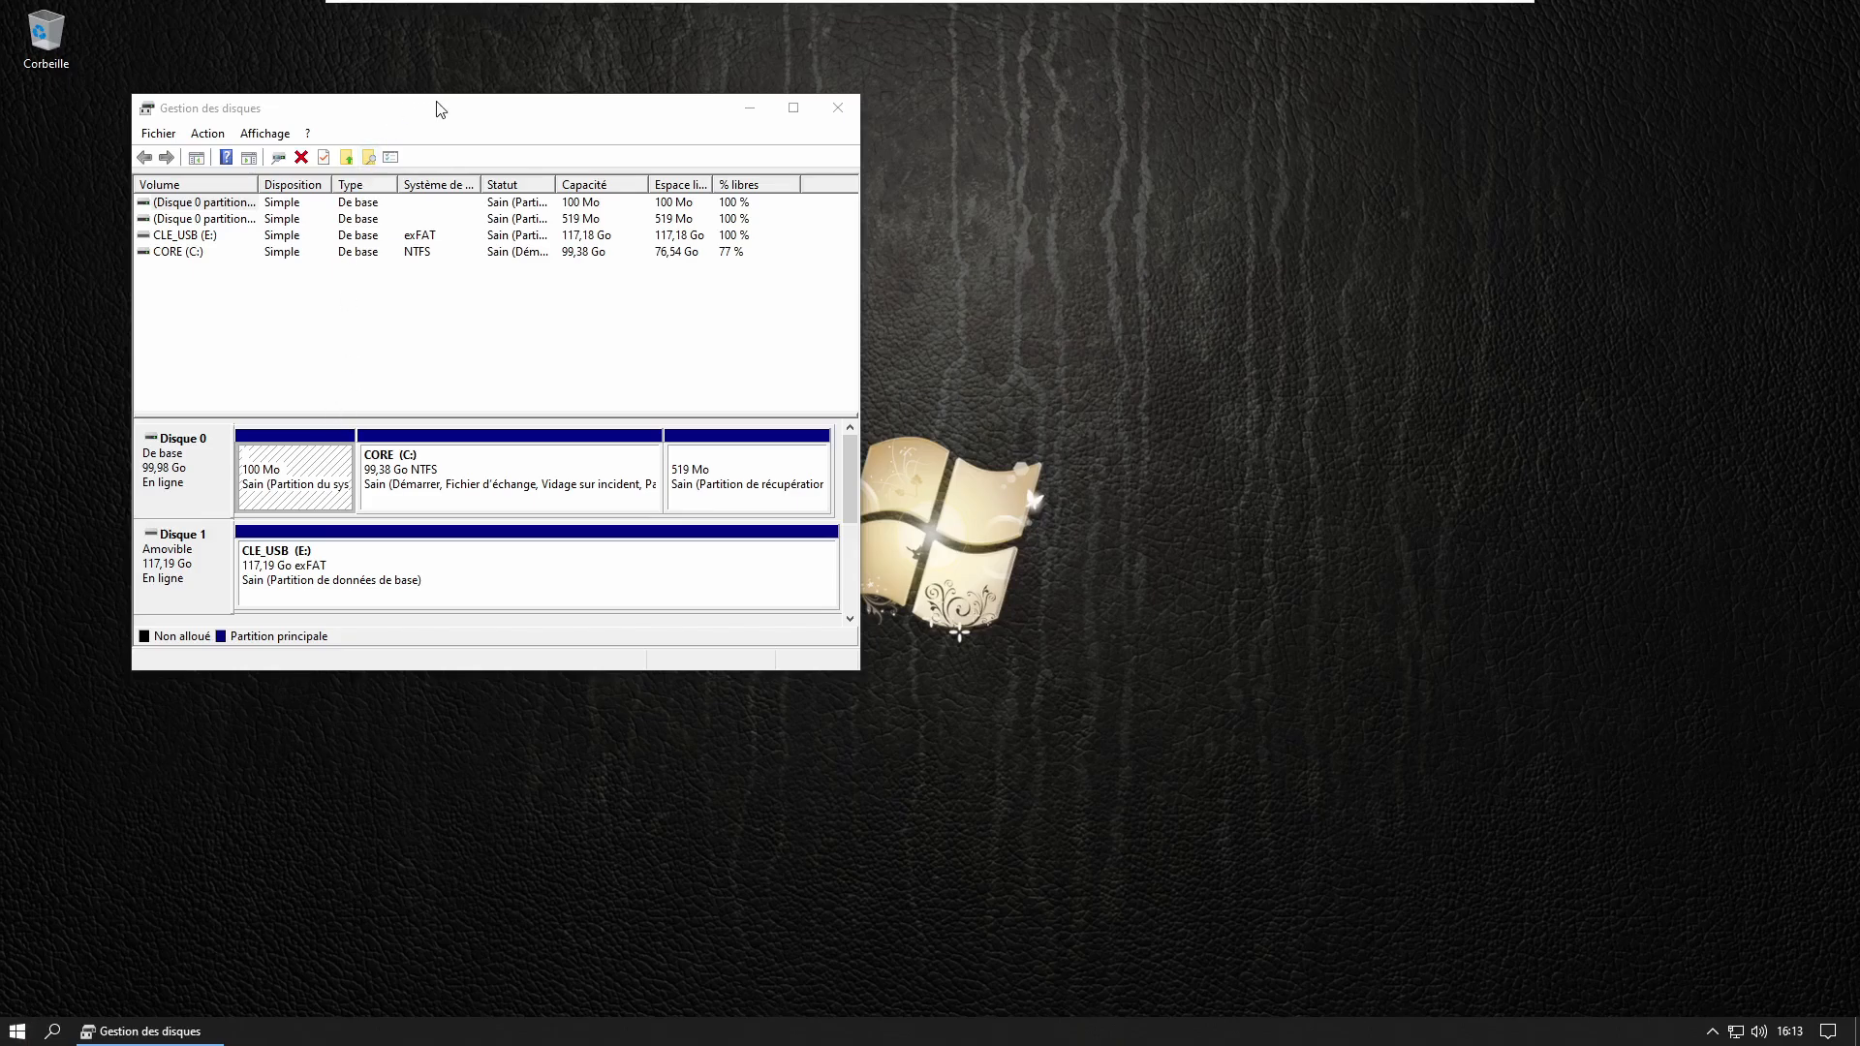
Reposition and enlarge the Disk Management window, and widen the Volume column to fit the full partition names.
left_click_drag(441, 110, 601, 212)
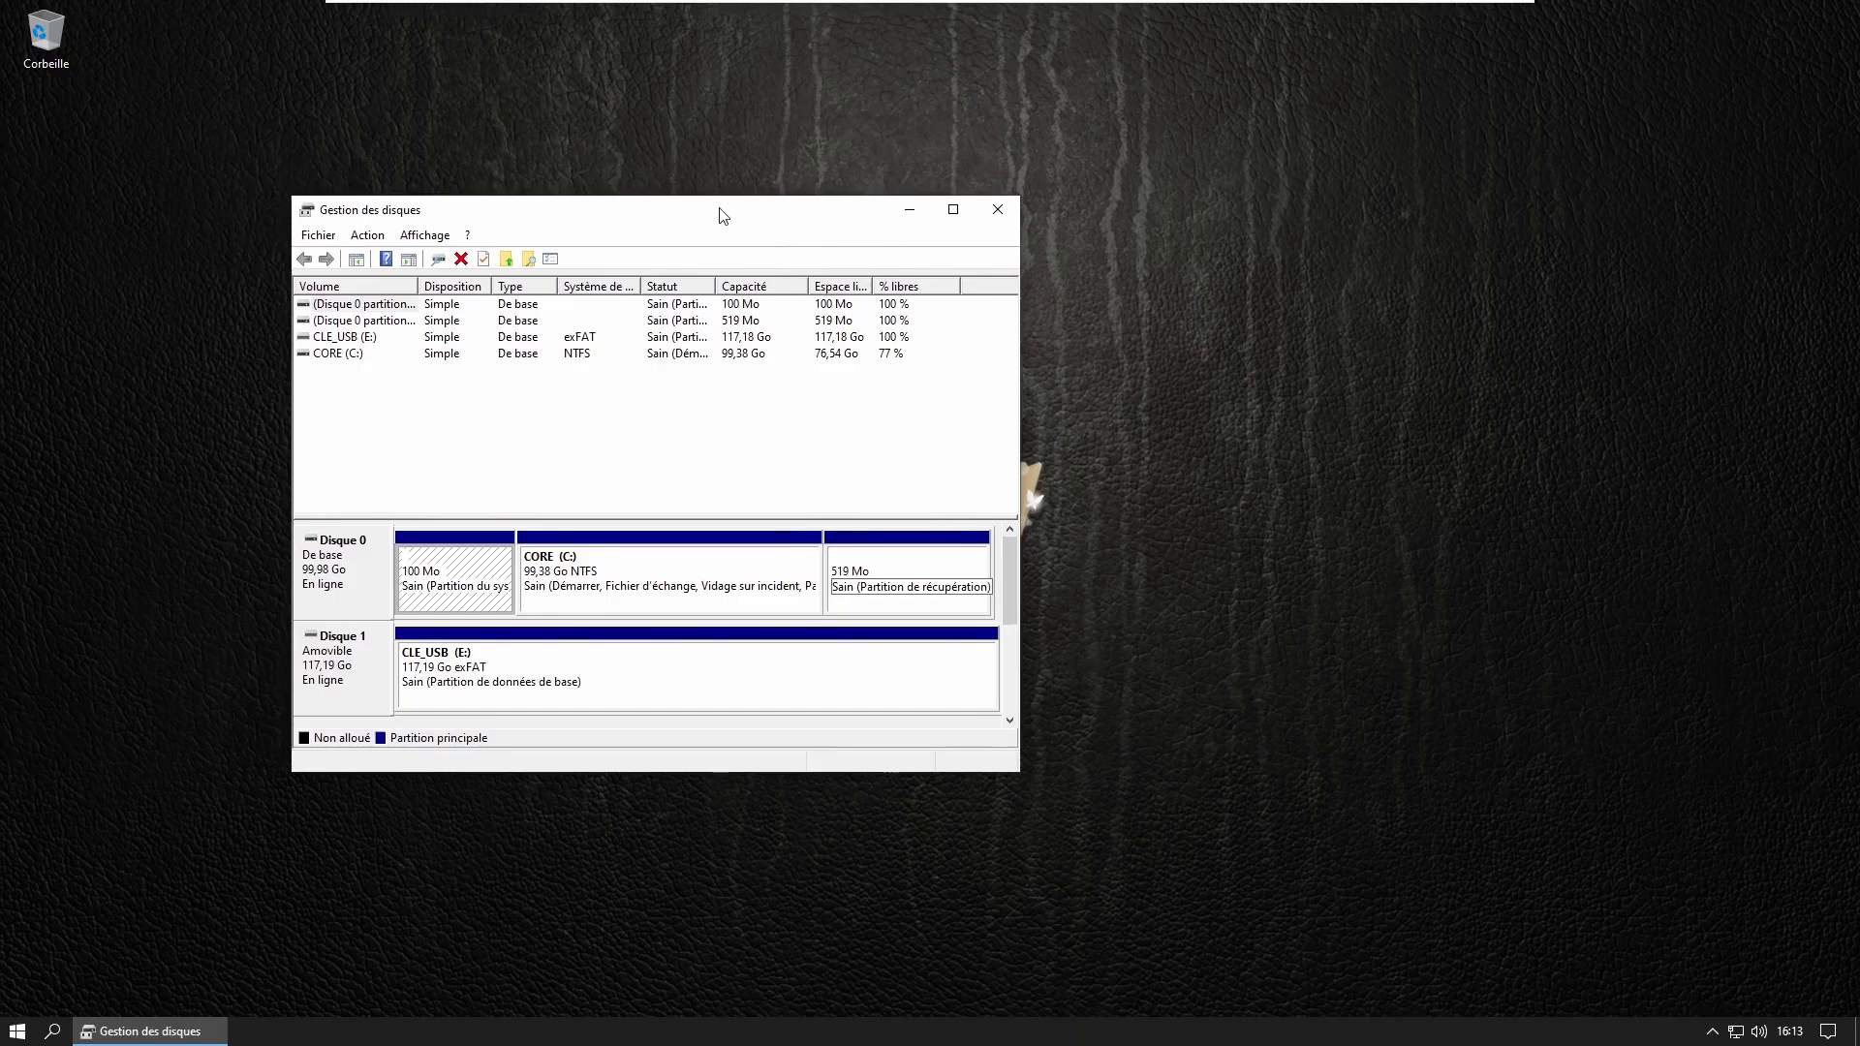
left_click_drag(723, 215, 552, 150)
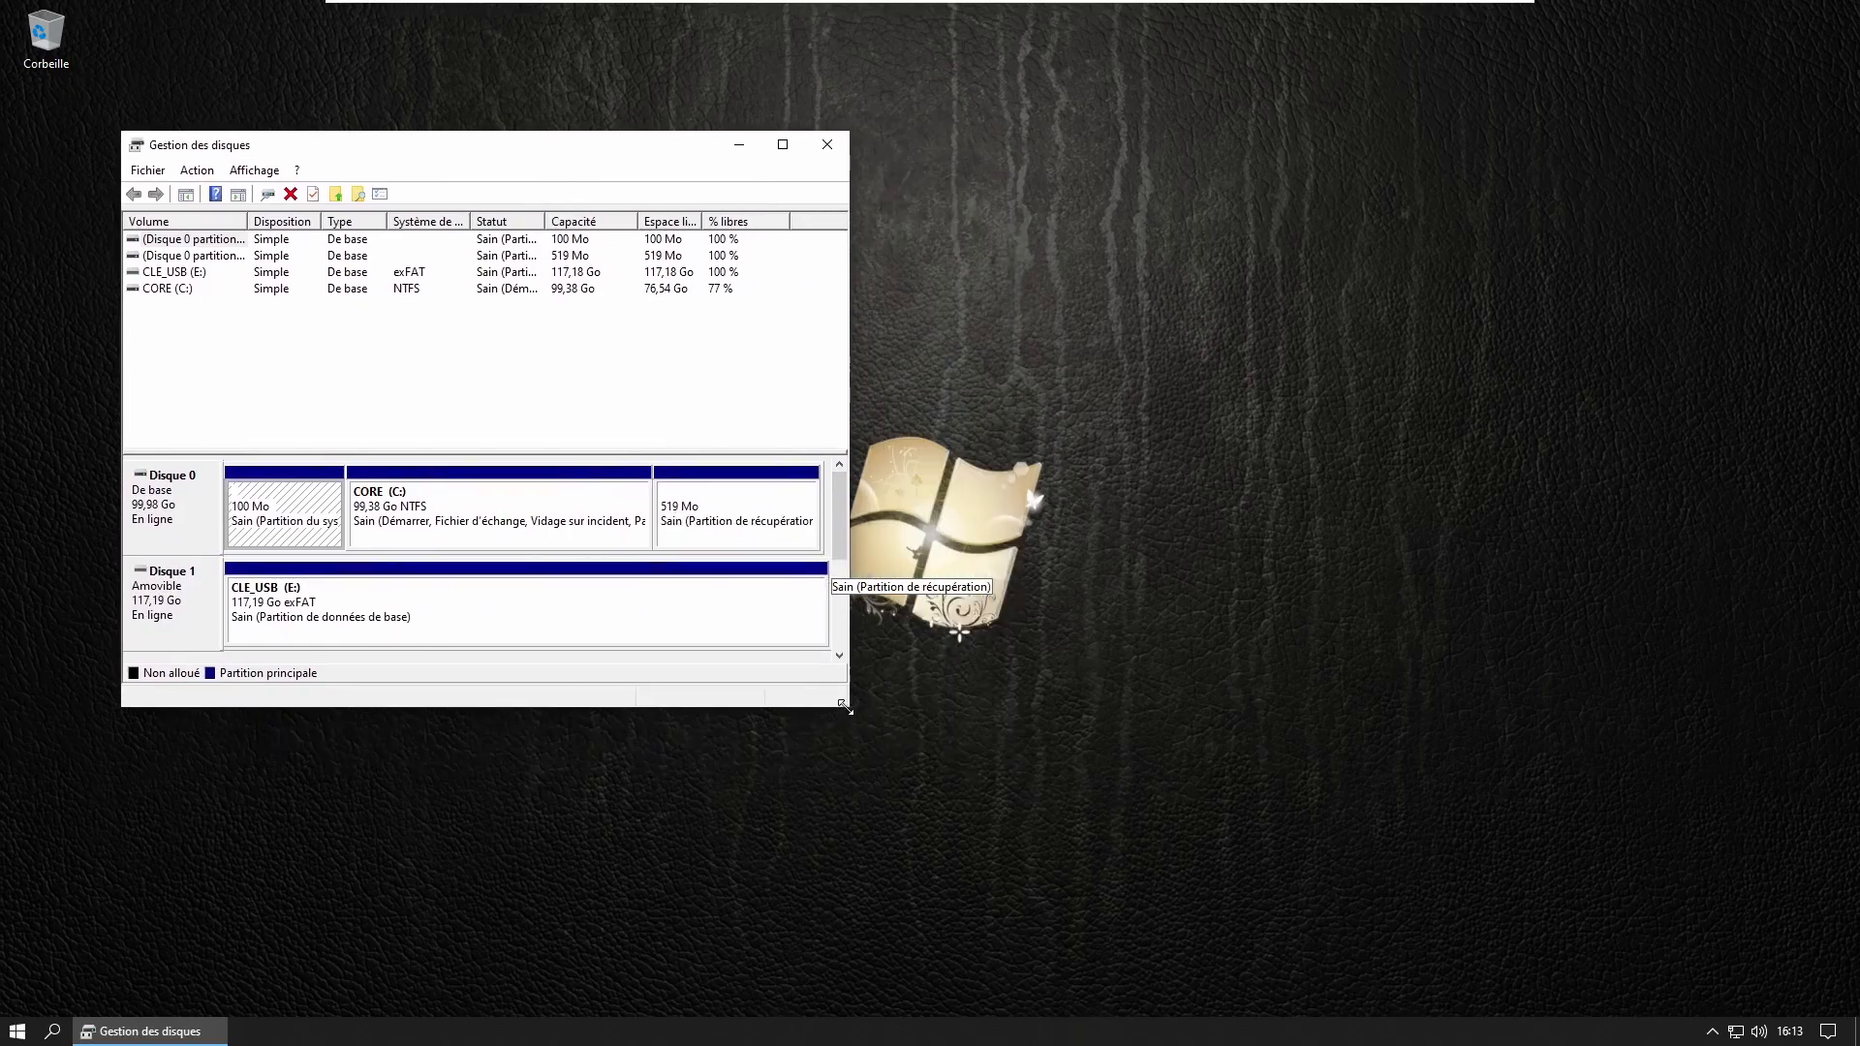
left_click_drag(846, 710, 1557, 807)
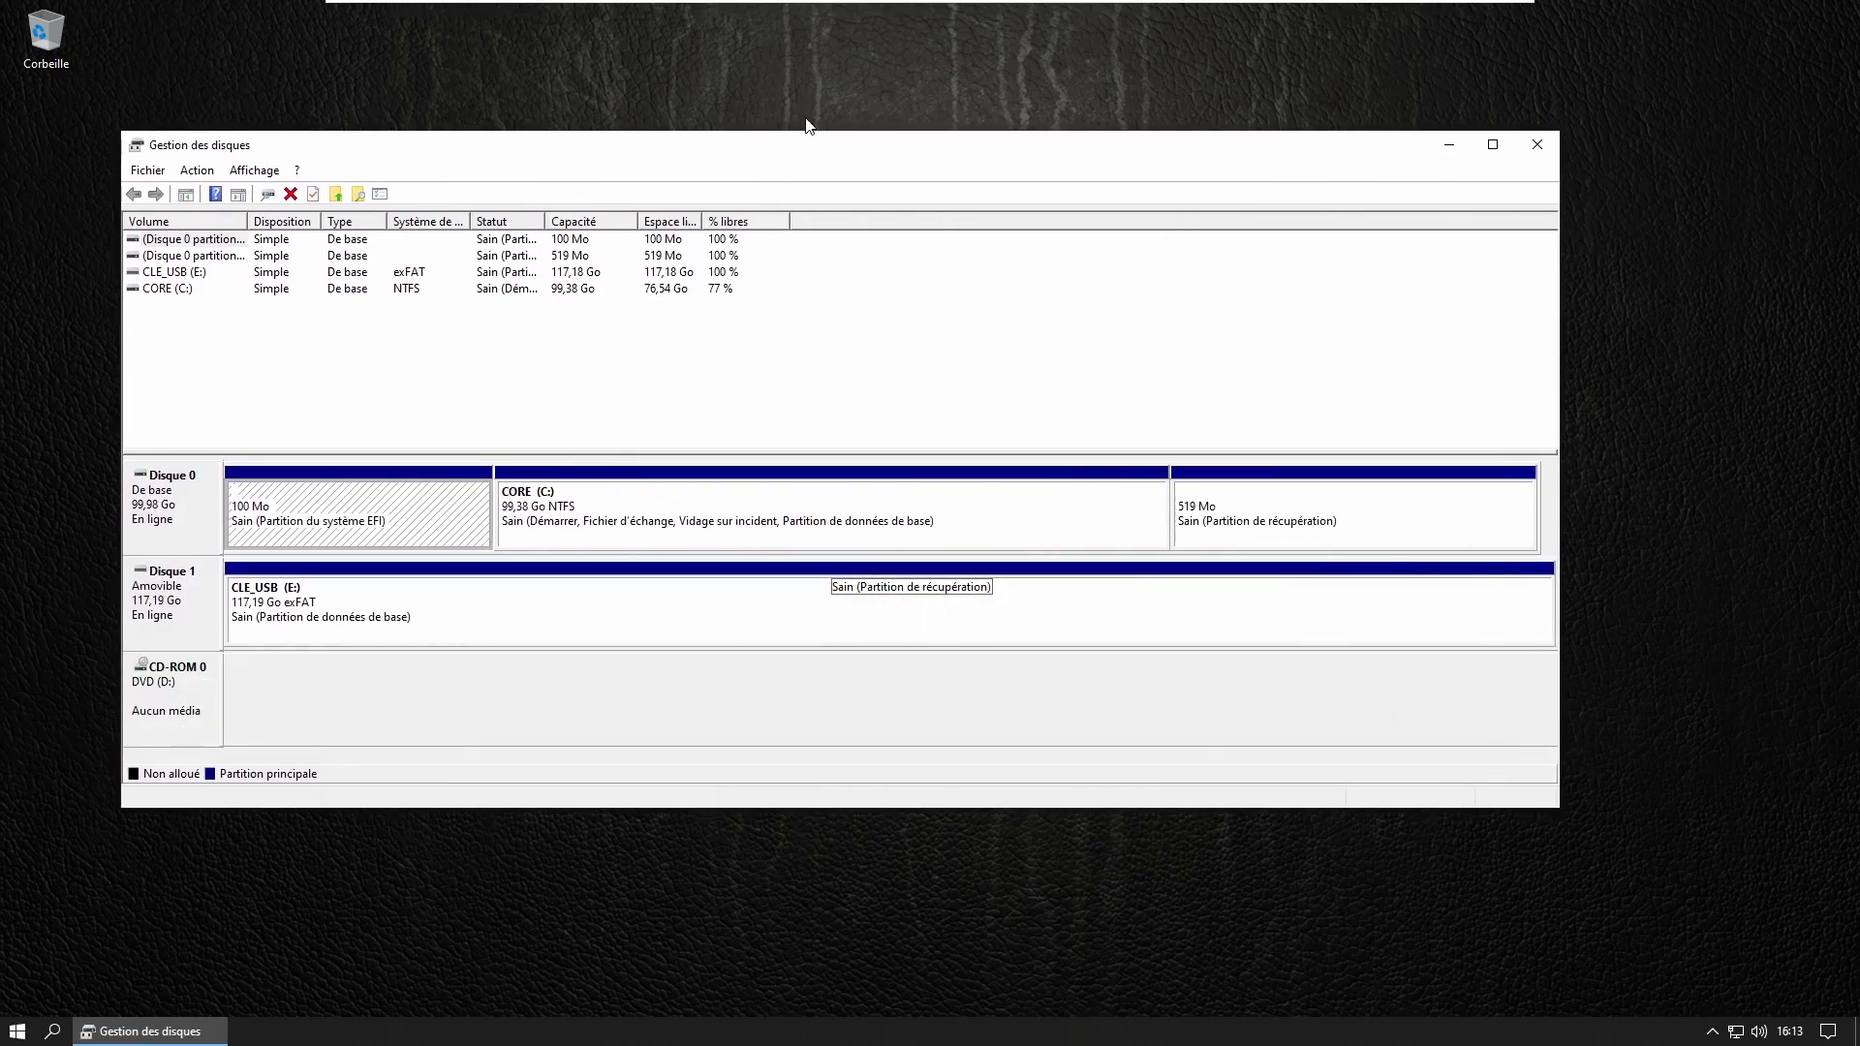
left_click_drag(823, 150, 770, 157)
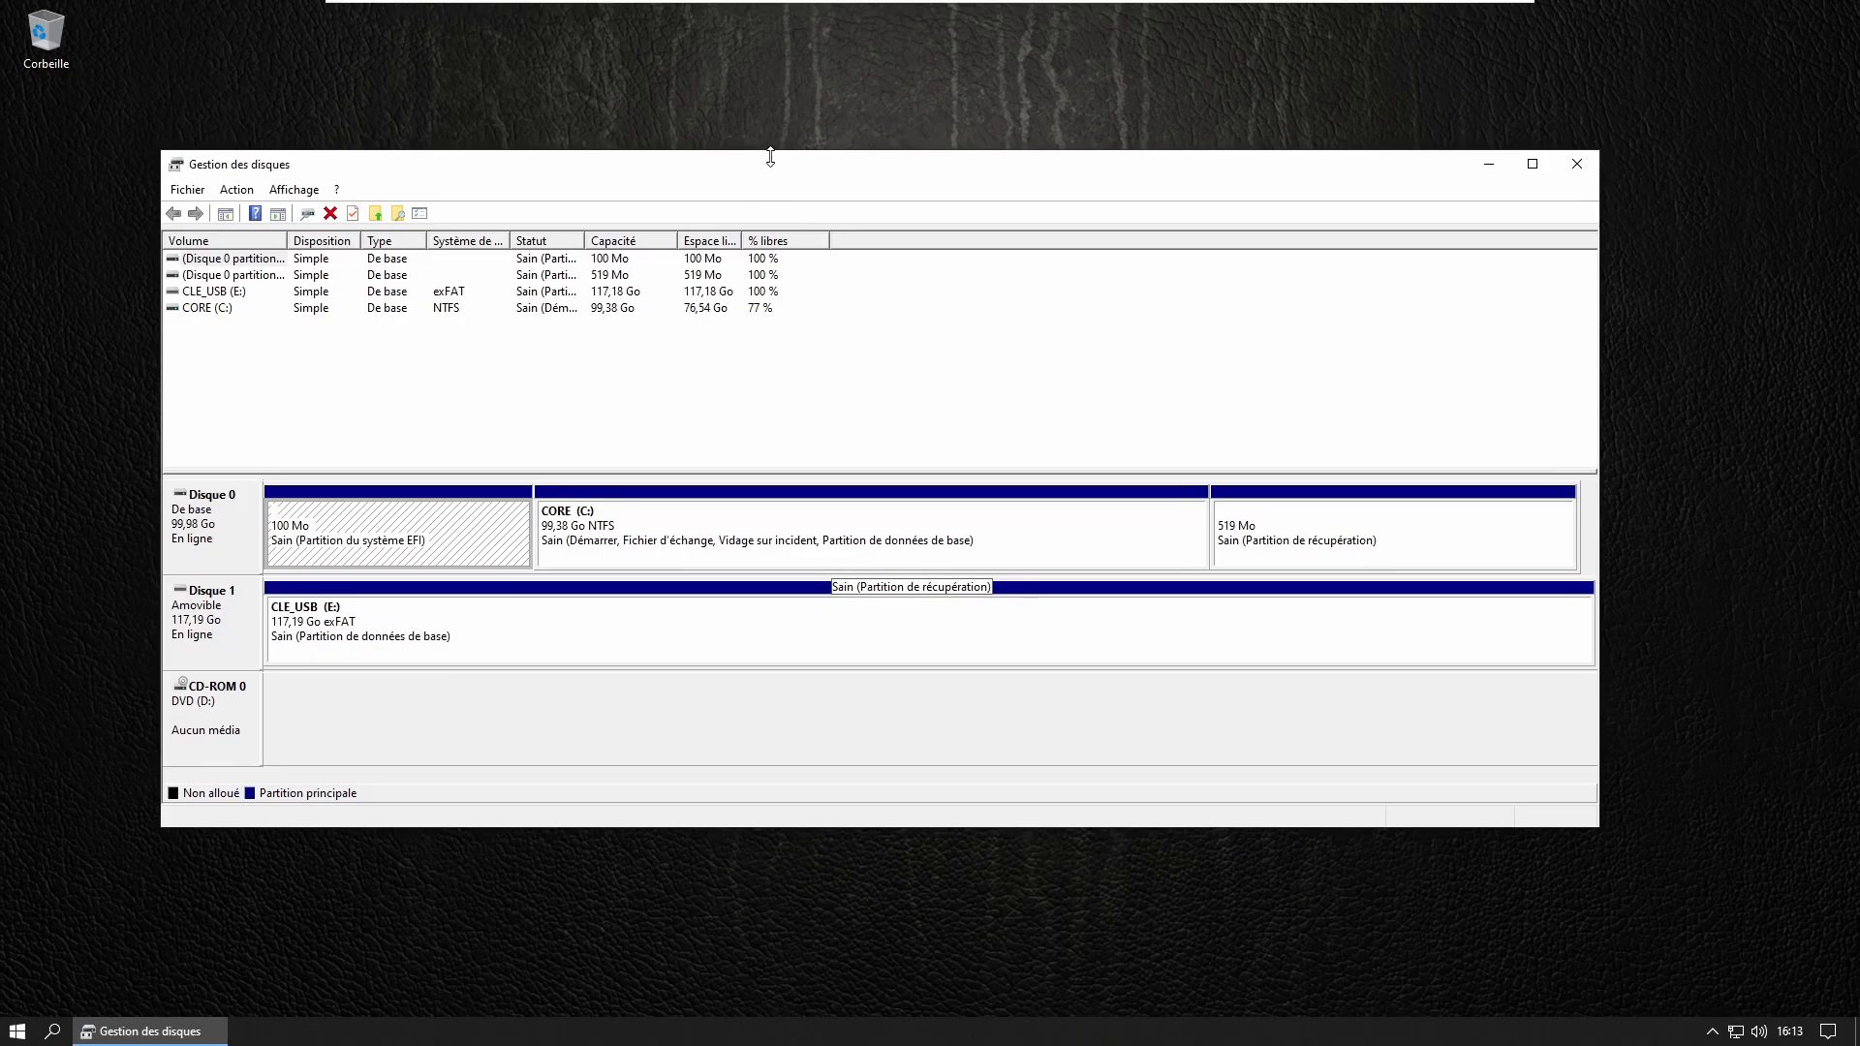
left_click_drag(287, 240, 445, 263)
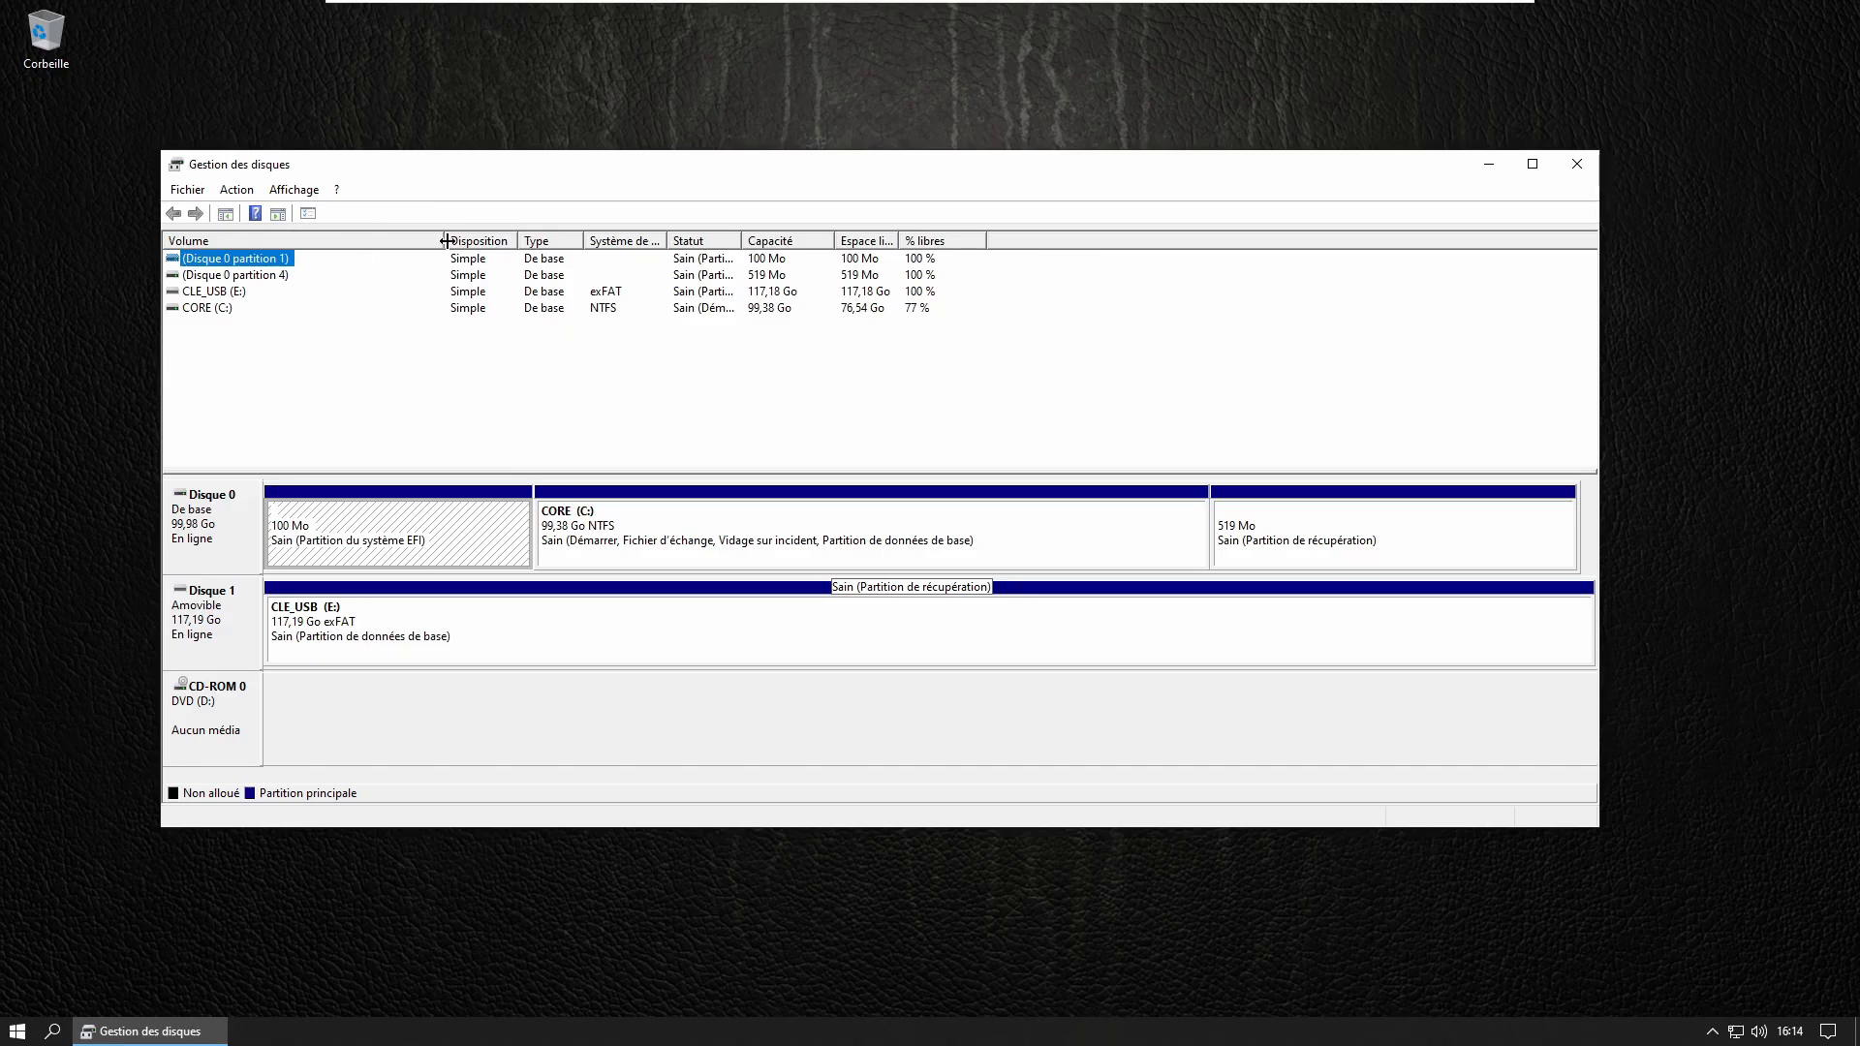
left_click_drag(446, 240, 338, 242)
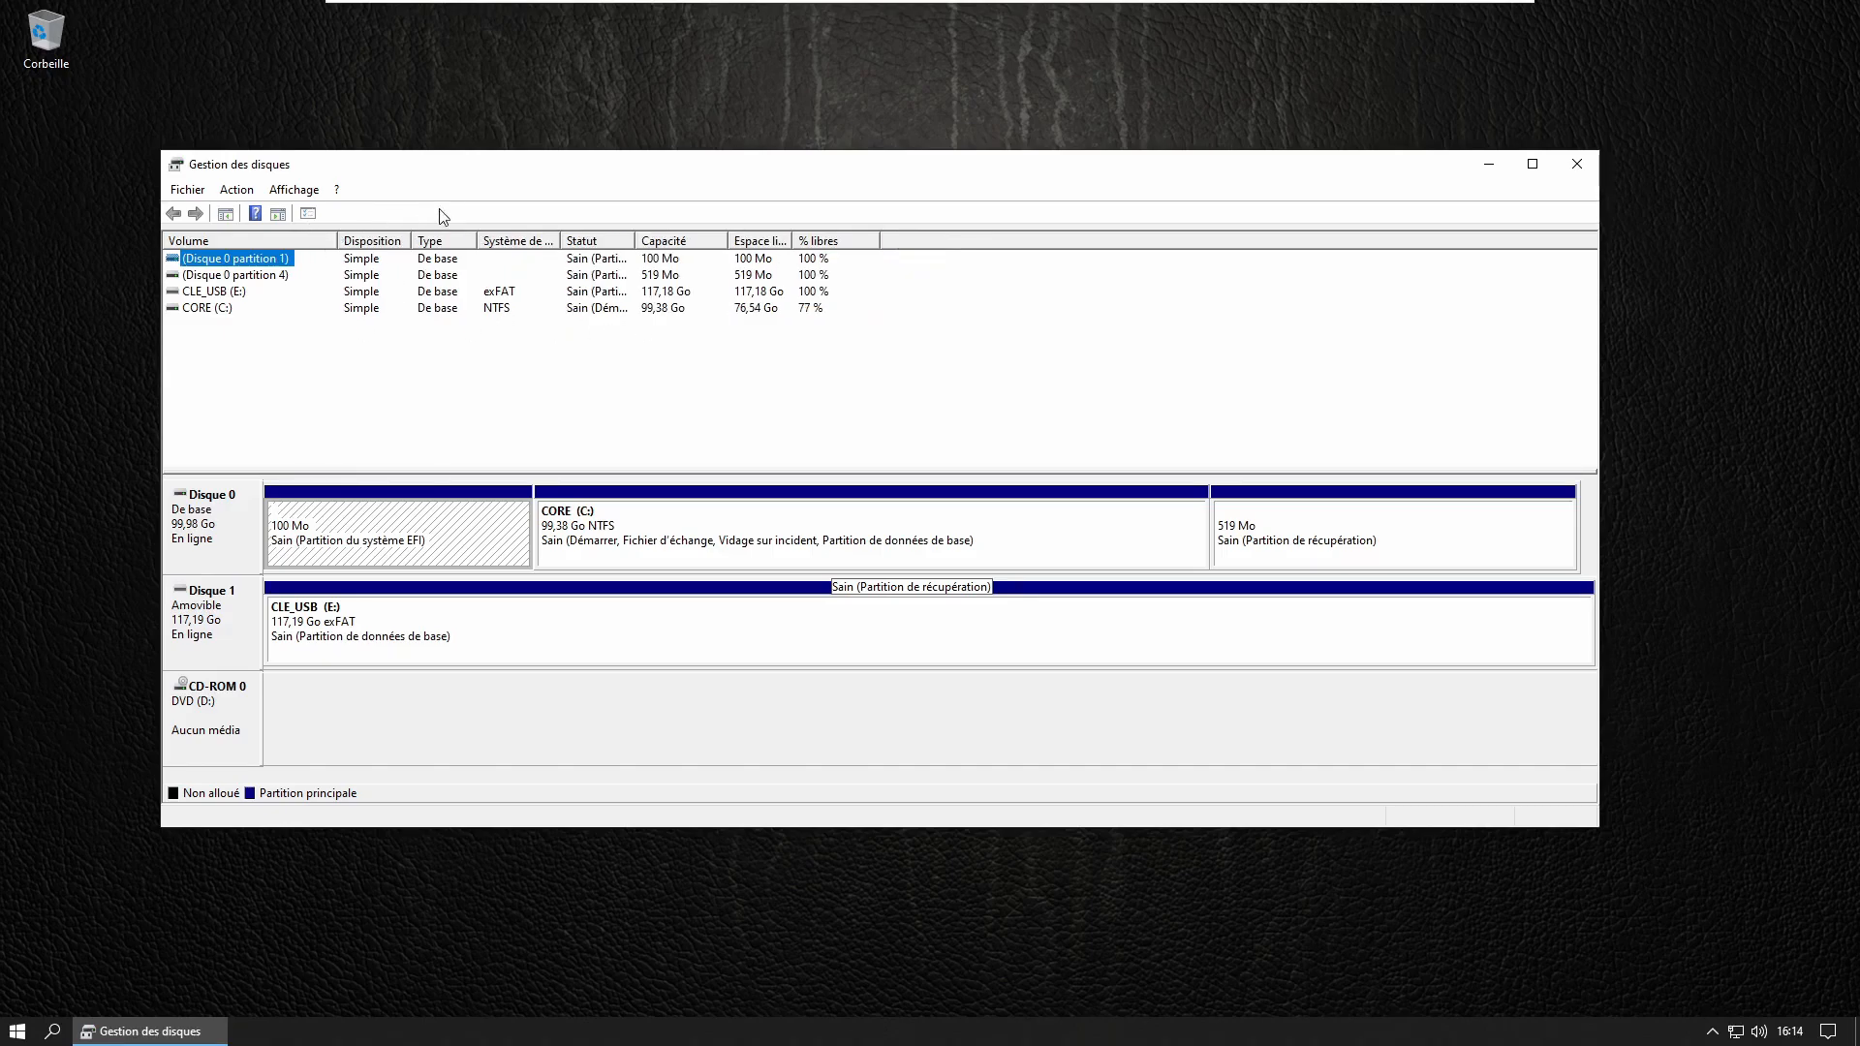
left_click(254, 397)
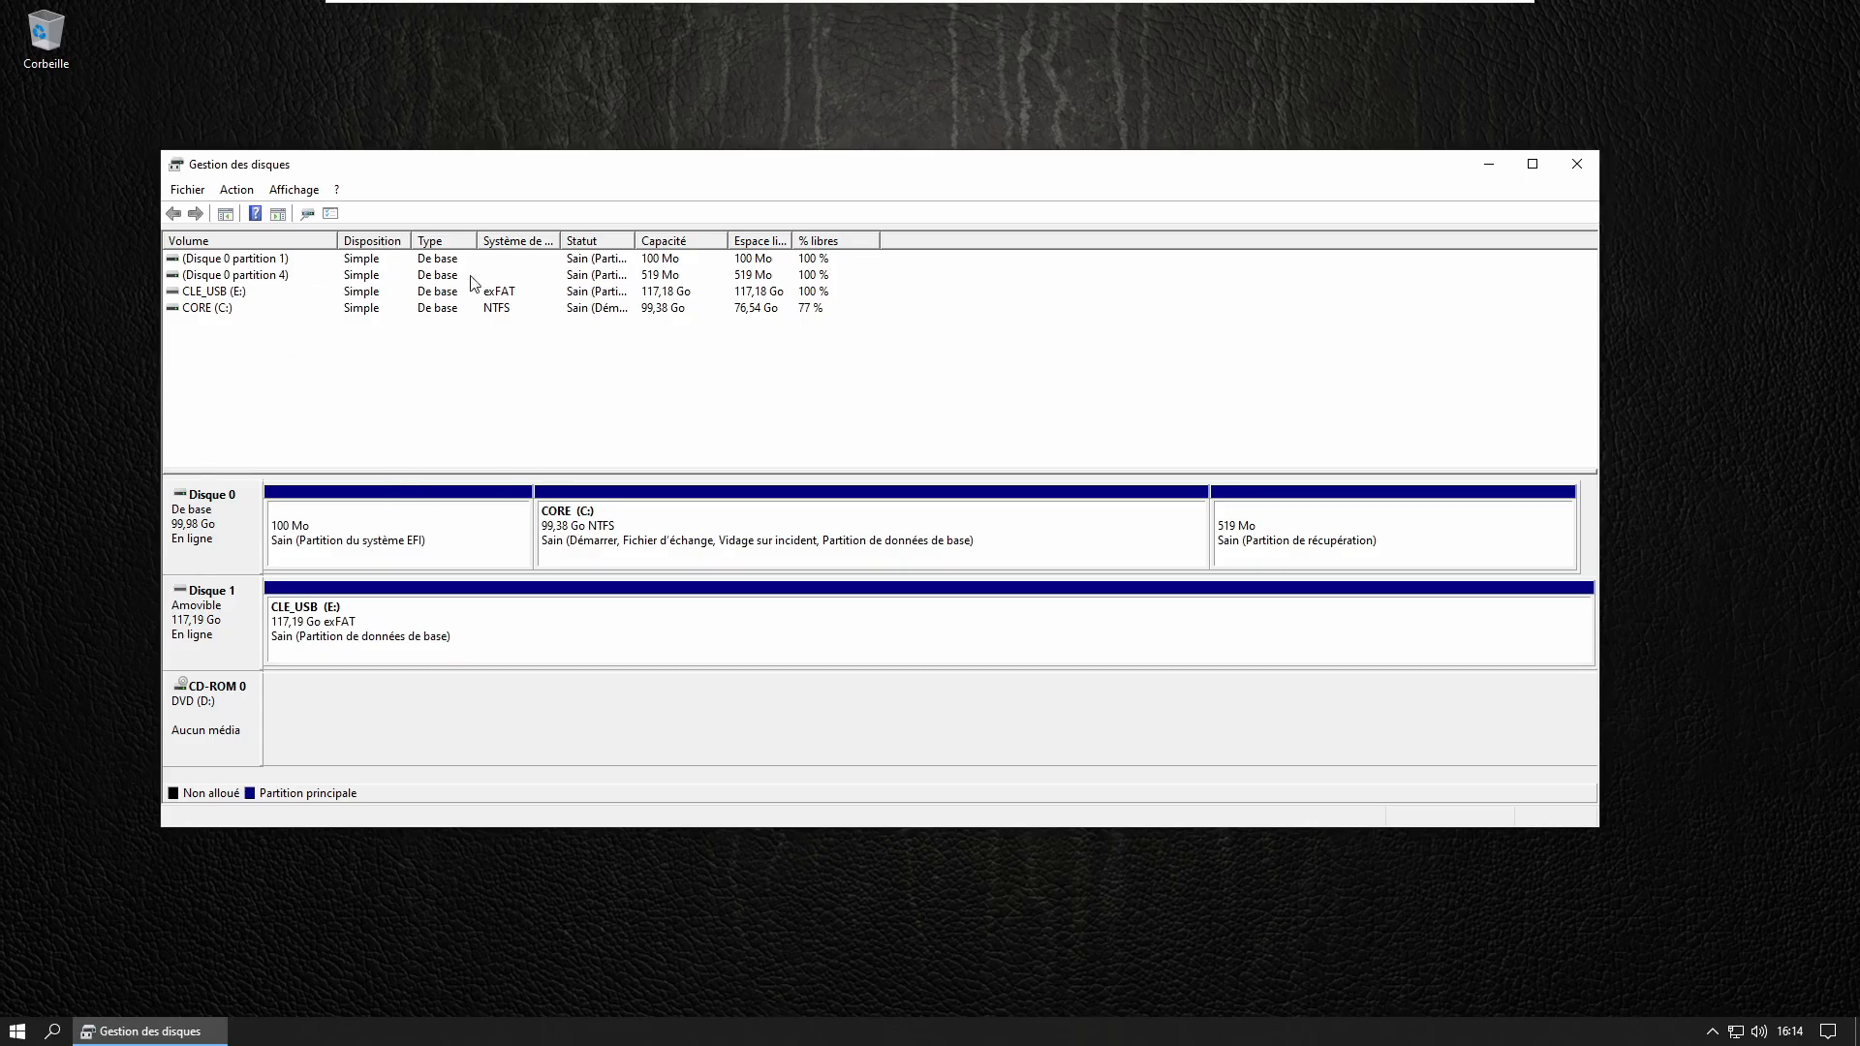
Inspect Disk 0 and its CORE (C:) partition, view that drive's folders in File Explorer, and close the Explorer window.
left_click(233, 517)
left_click(653, 530)
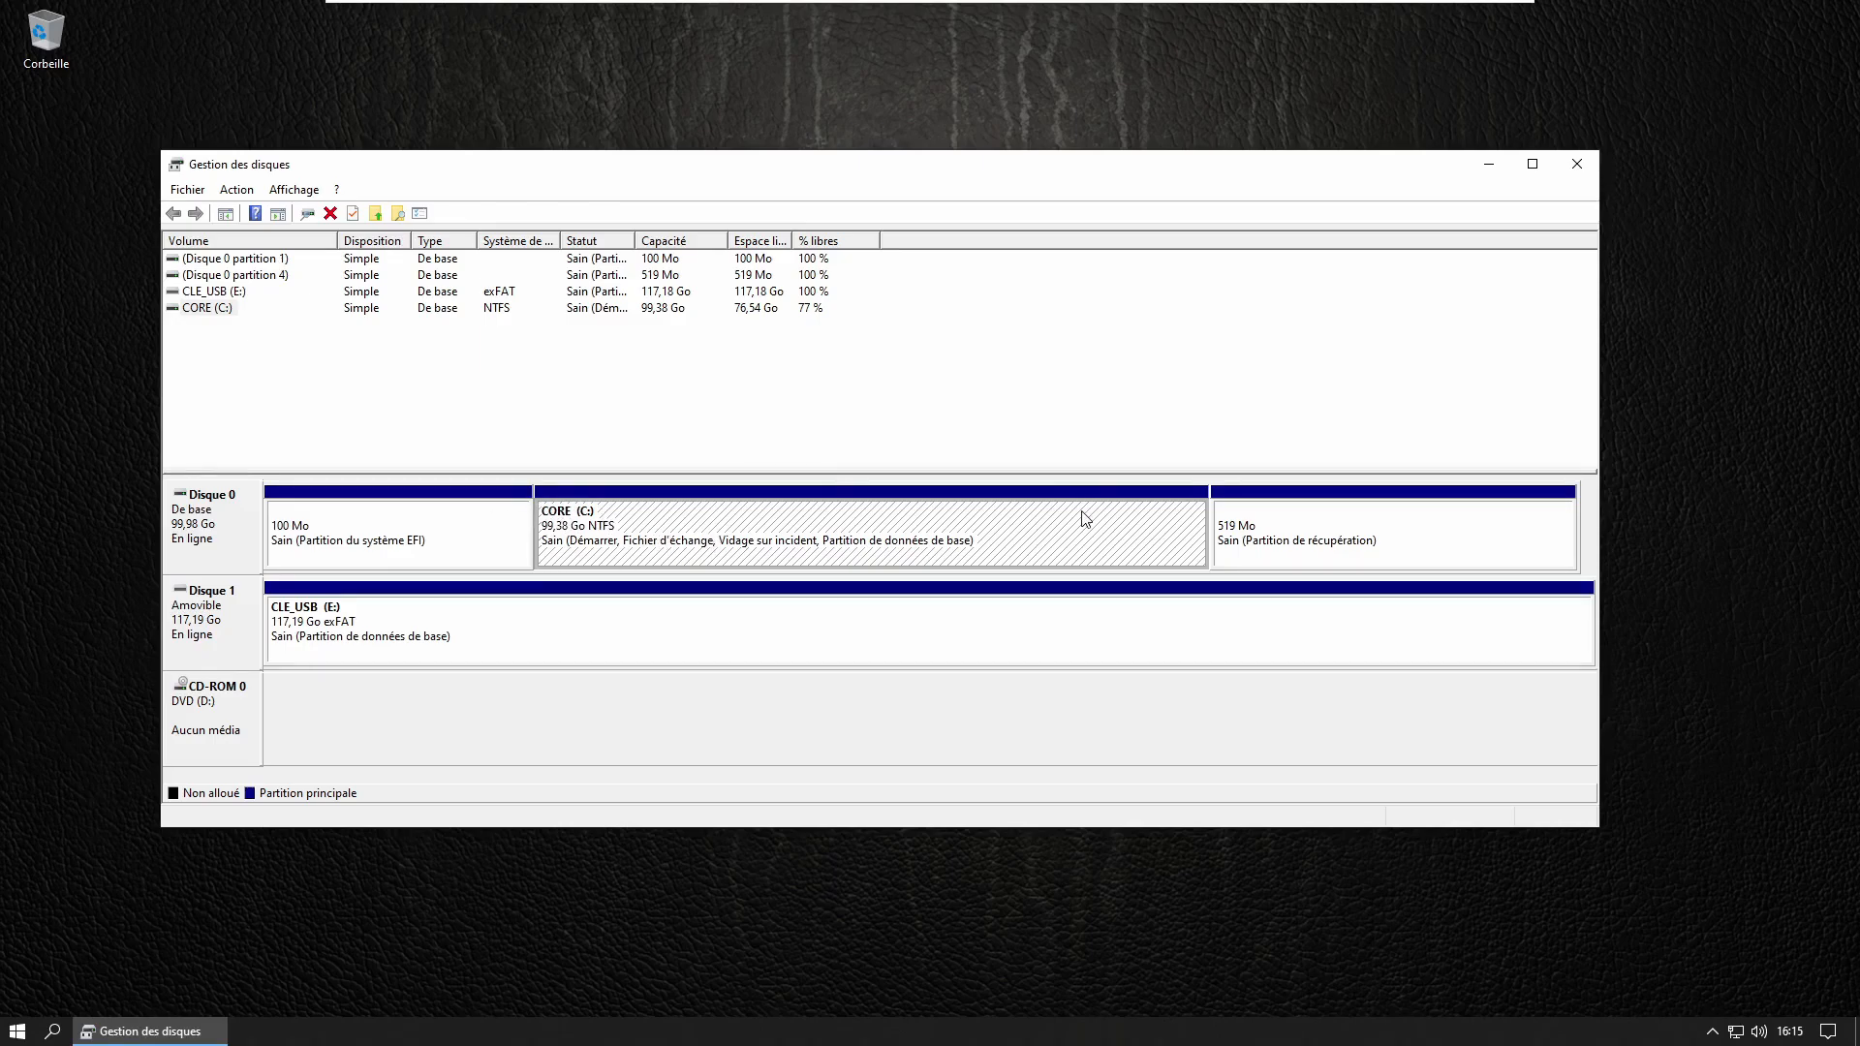
left_click(14, 763)
key("super+e")
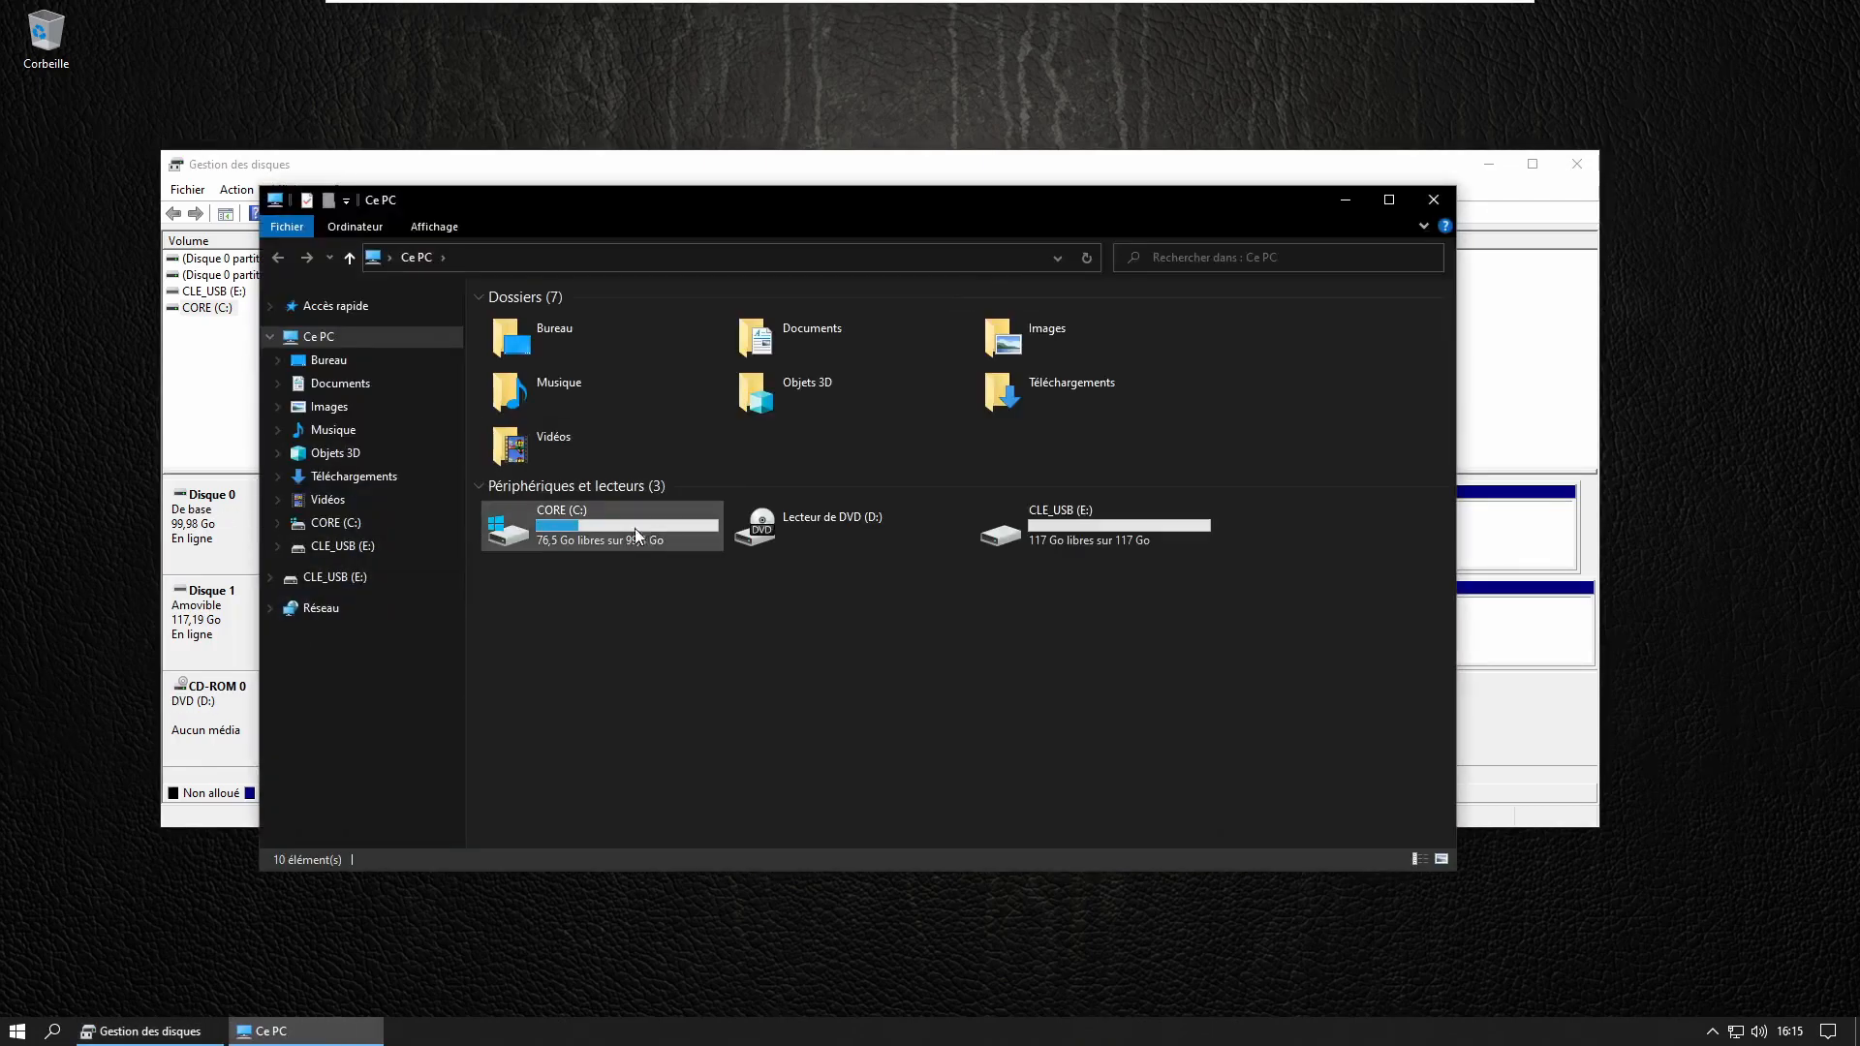
double_click(563, 542)
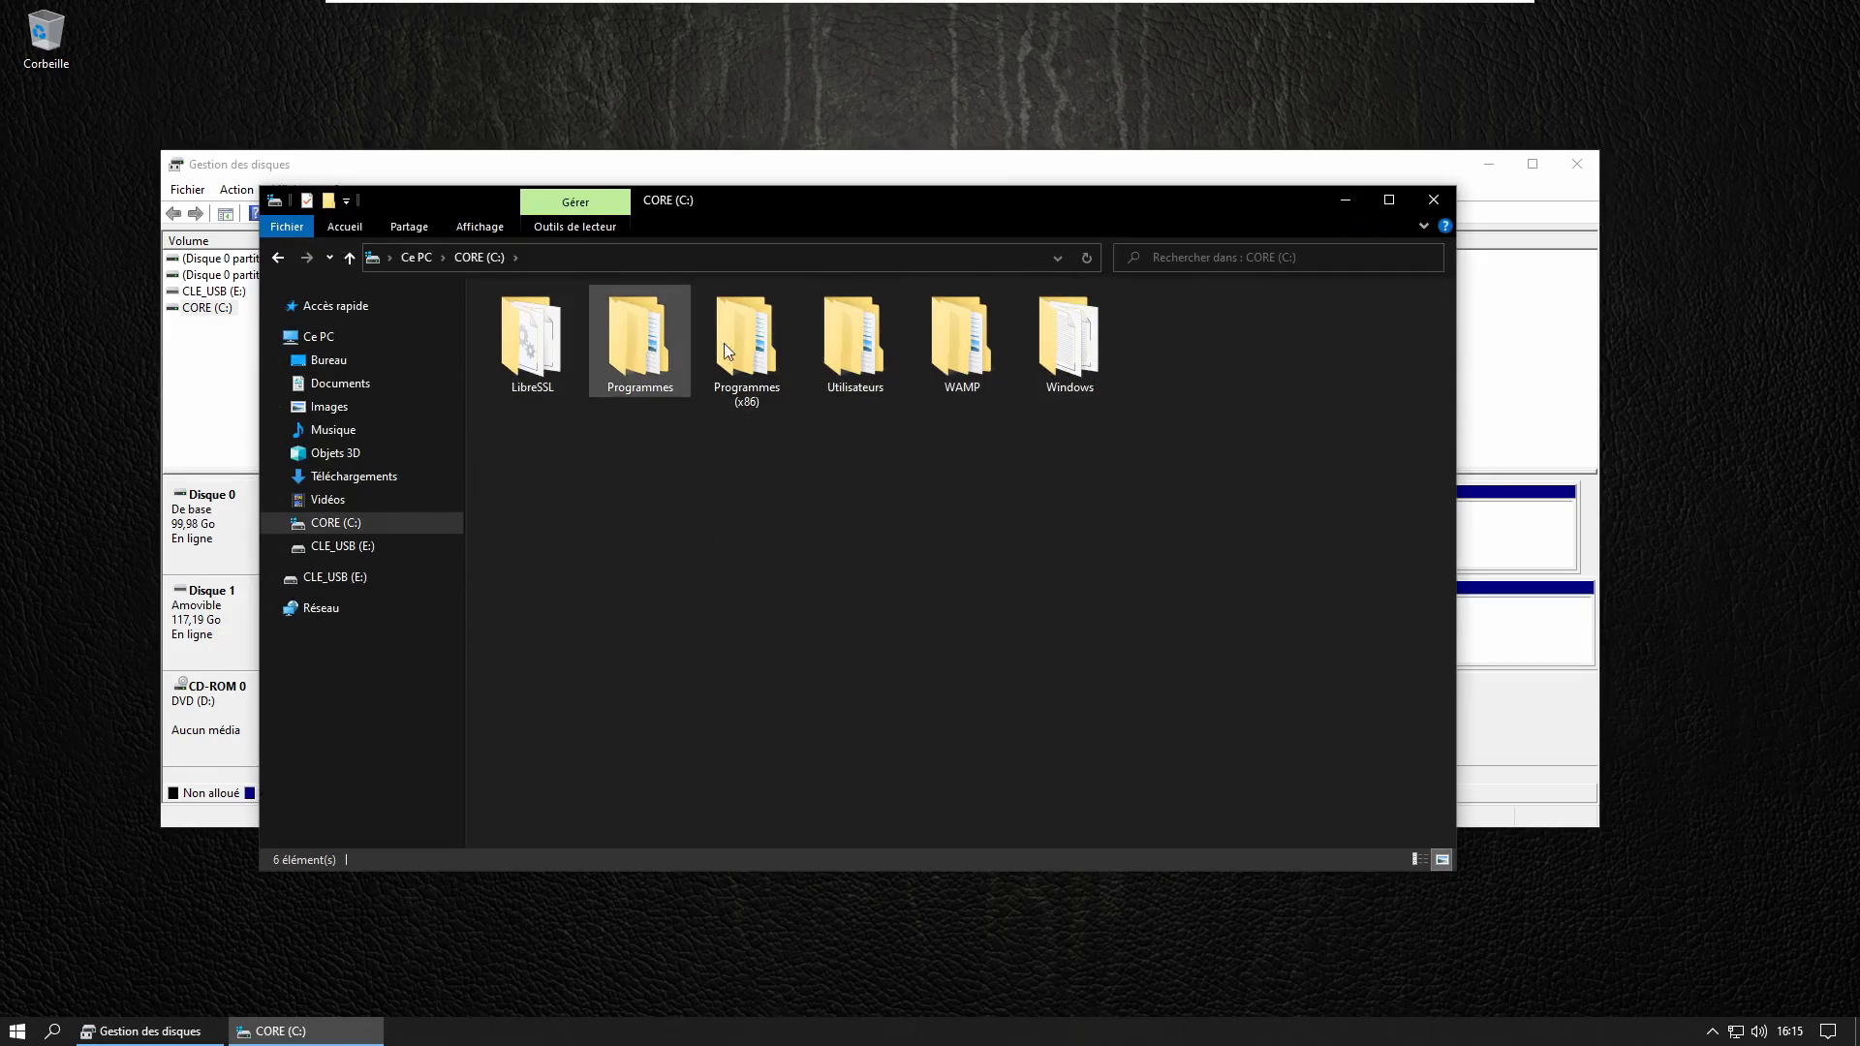
left_click(1434, 200)
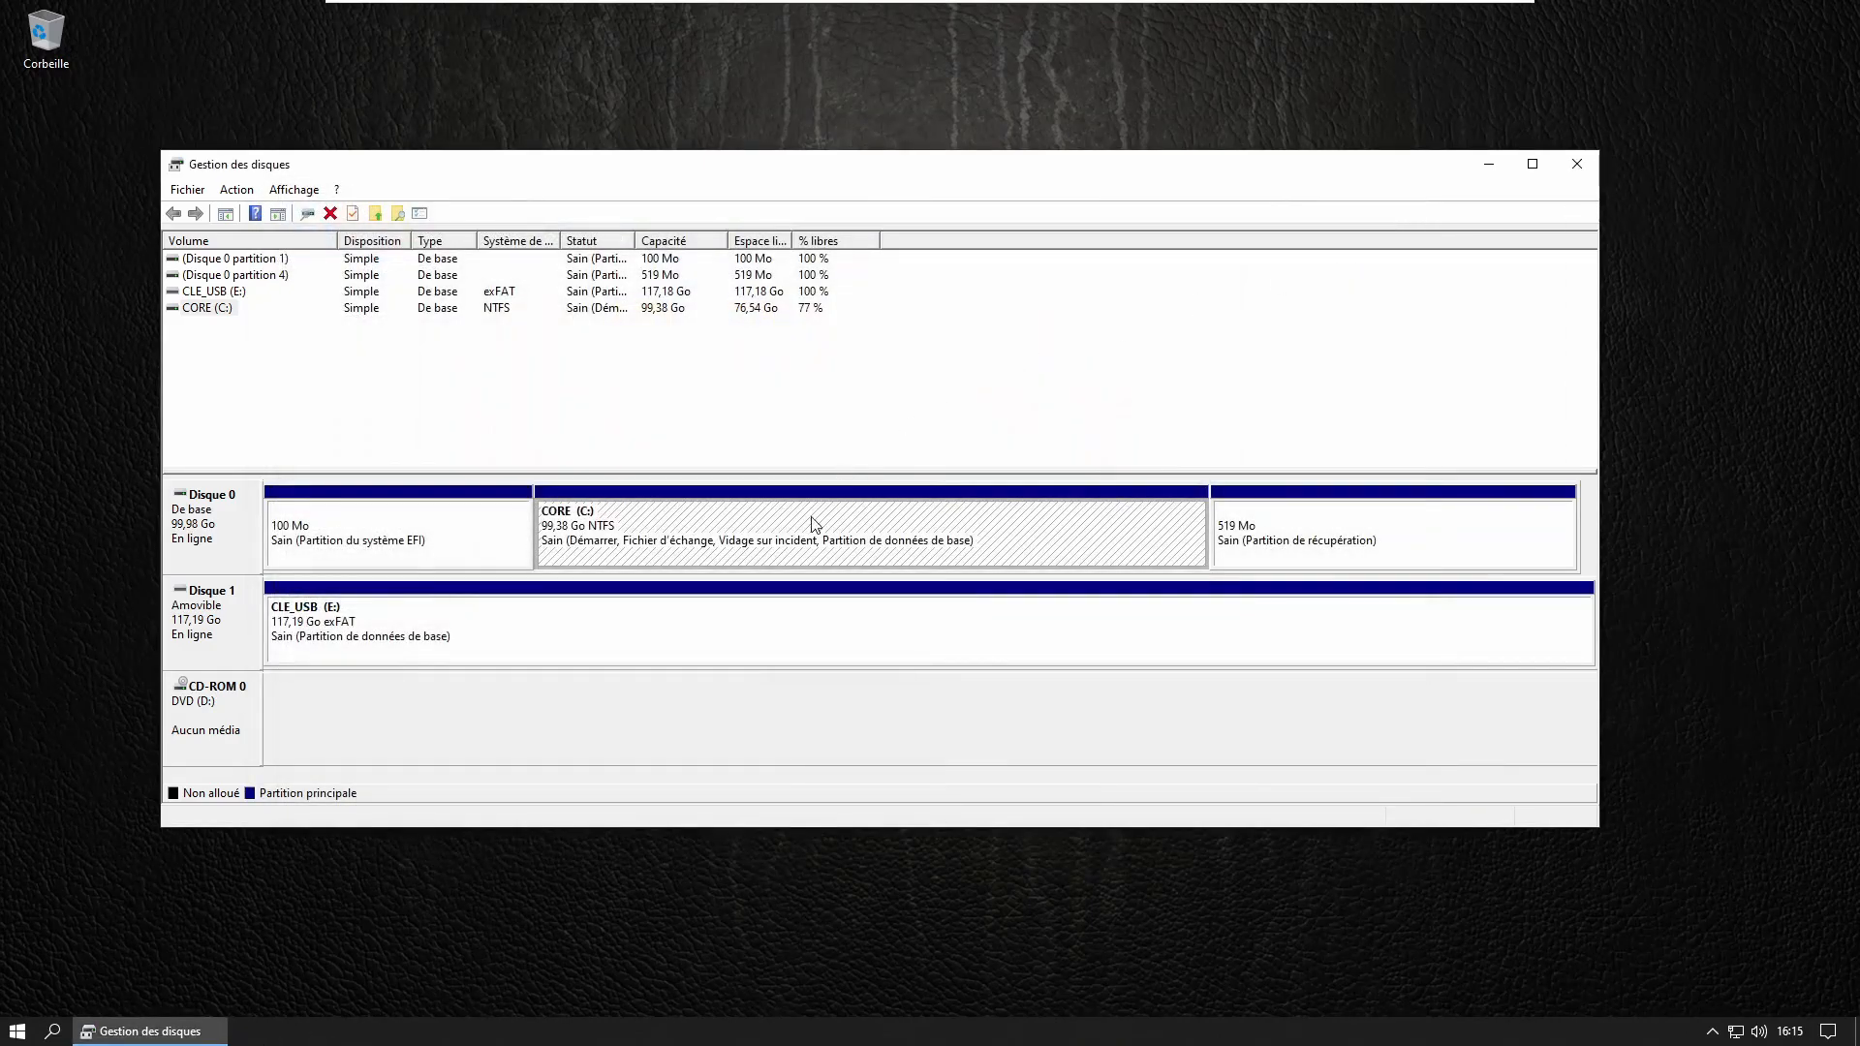
Examine the recovery, EFI system and CORE (C:) partitions on Disk 0 and the CLE_USB (E:) partition on Disk 1.
left_click(1297, 561)
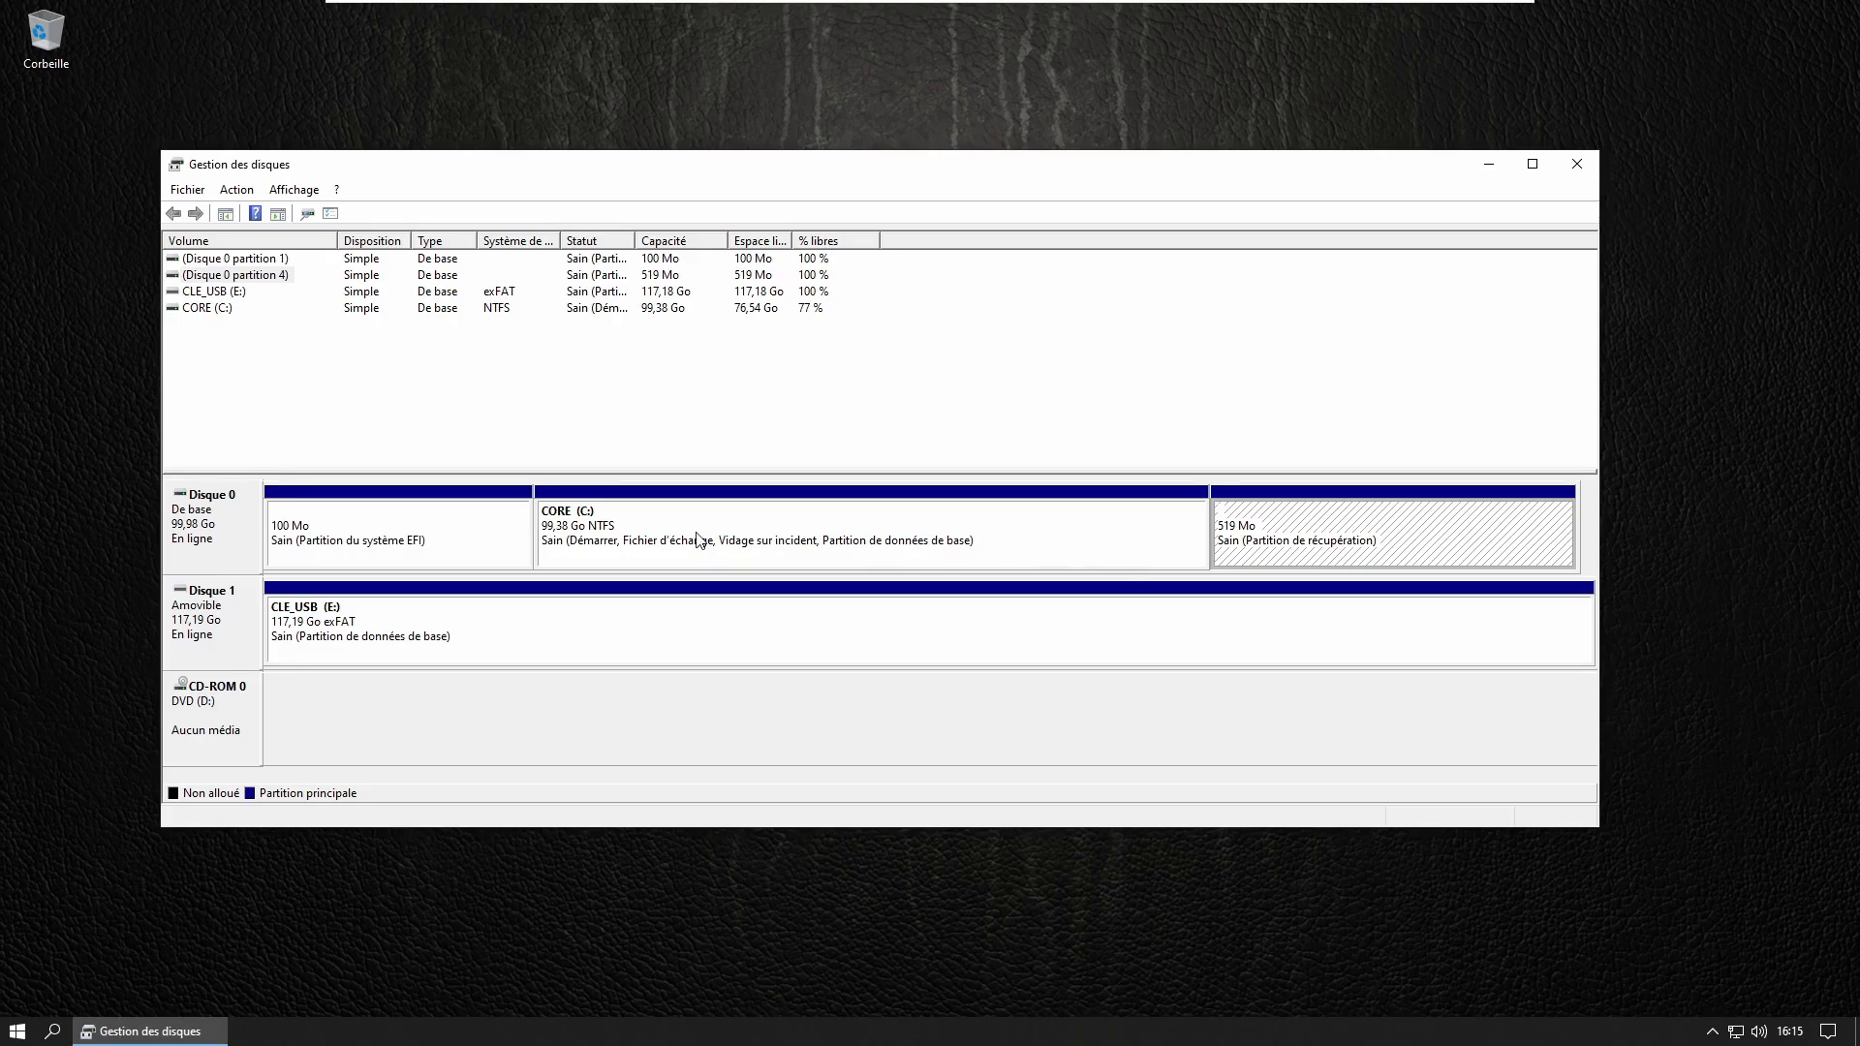
left_click(442, 548)
left_click(804, 523)
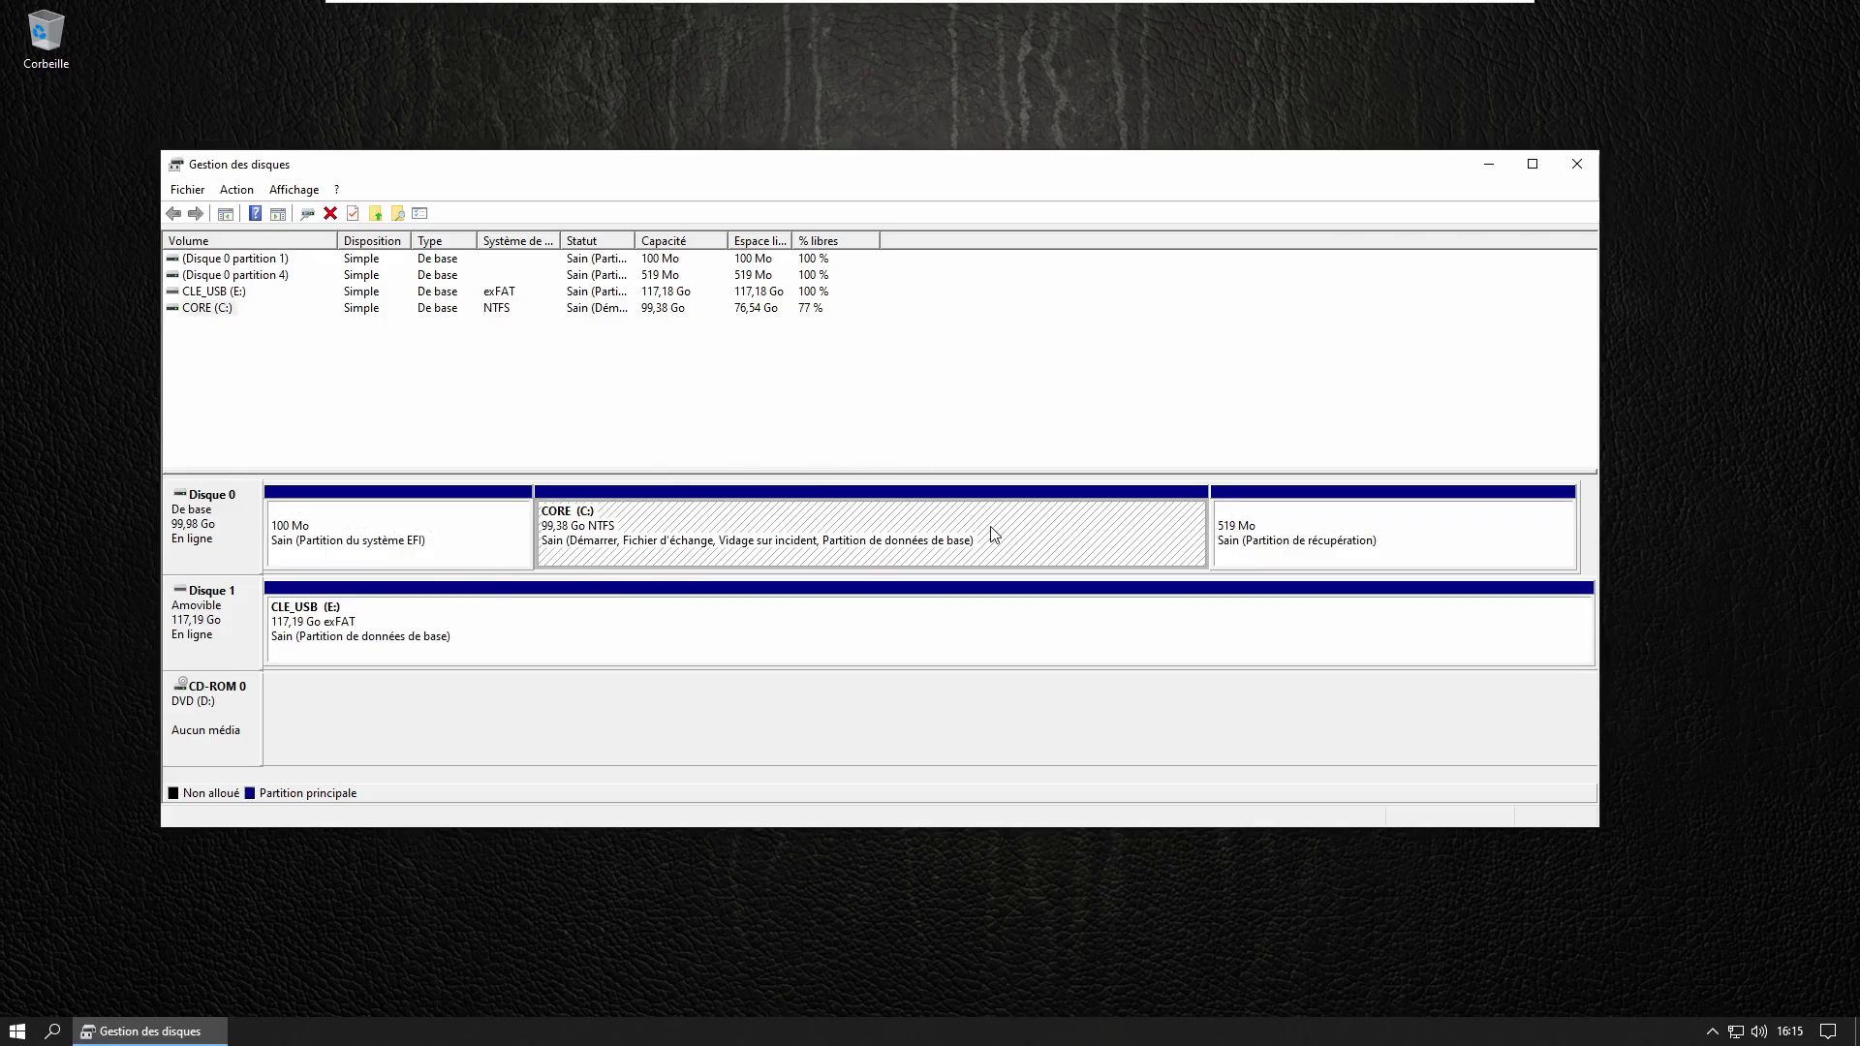
left_click(1317, 529)
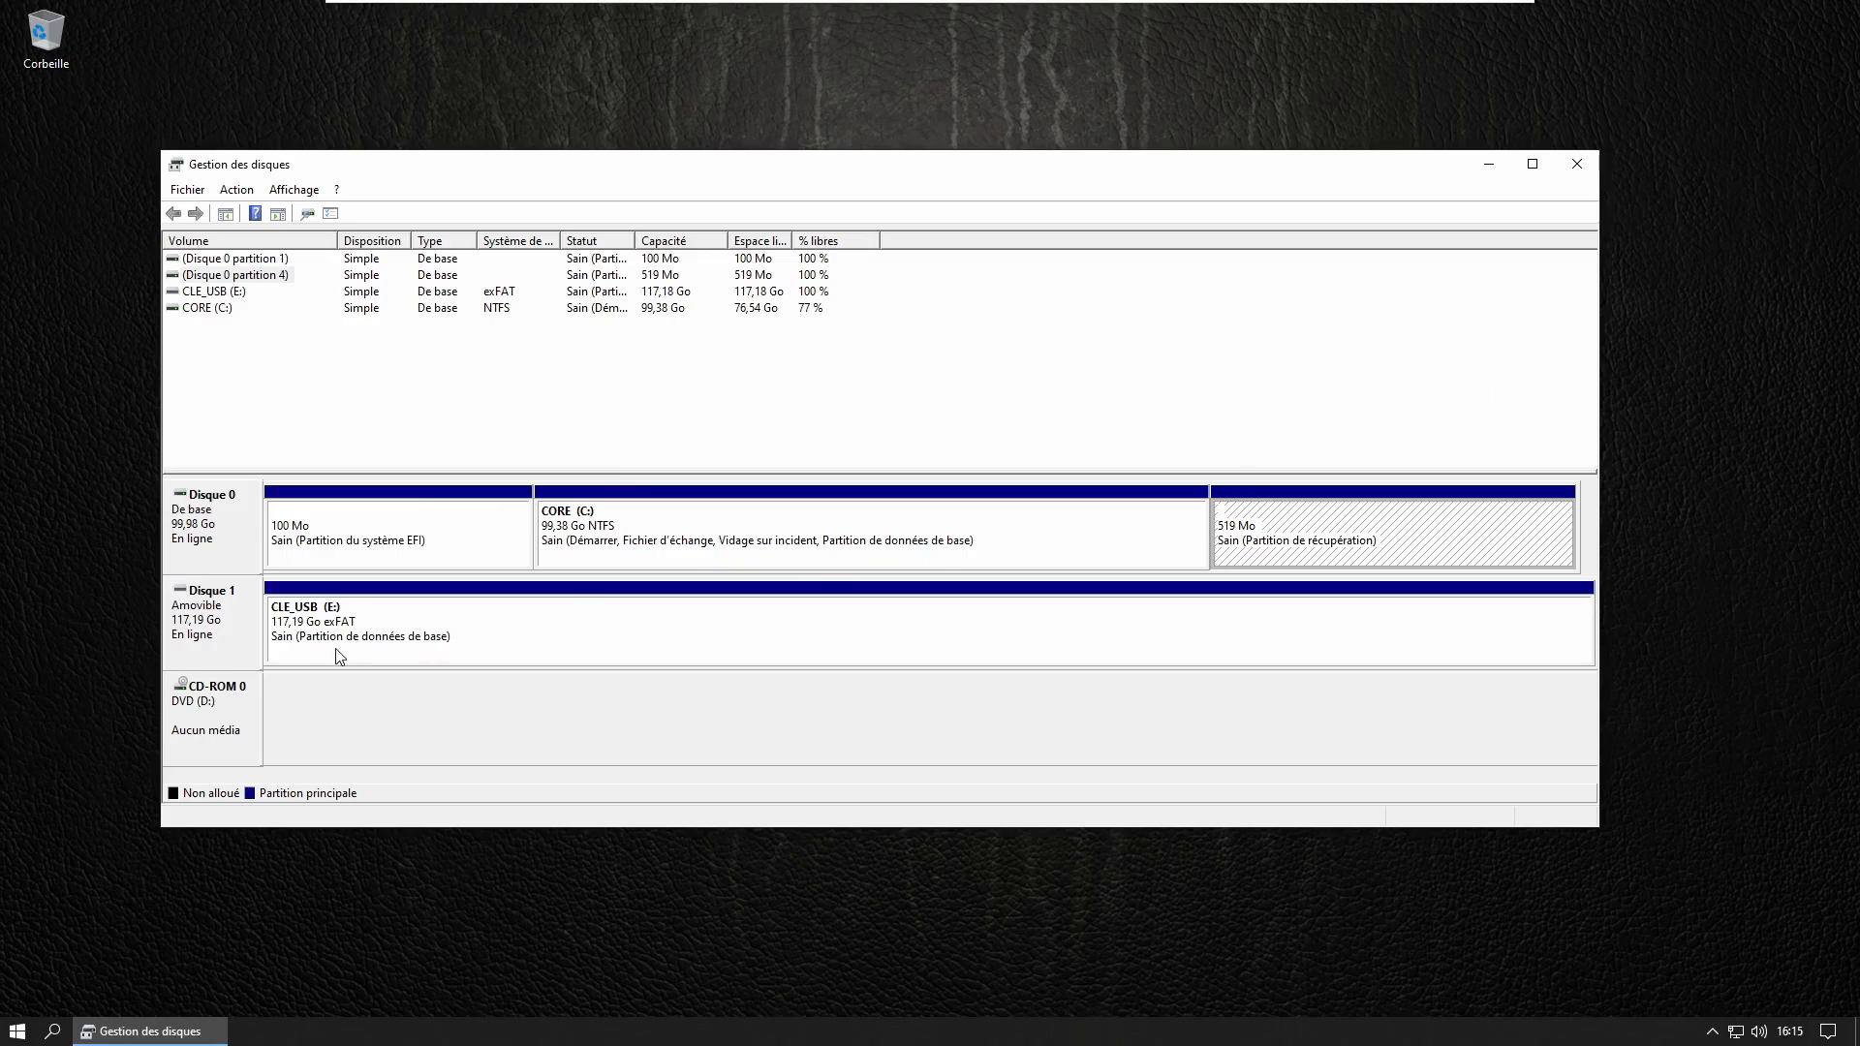
left_click(233, 623)
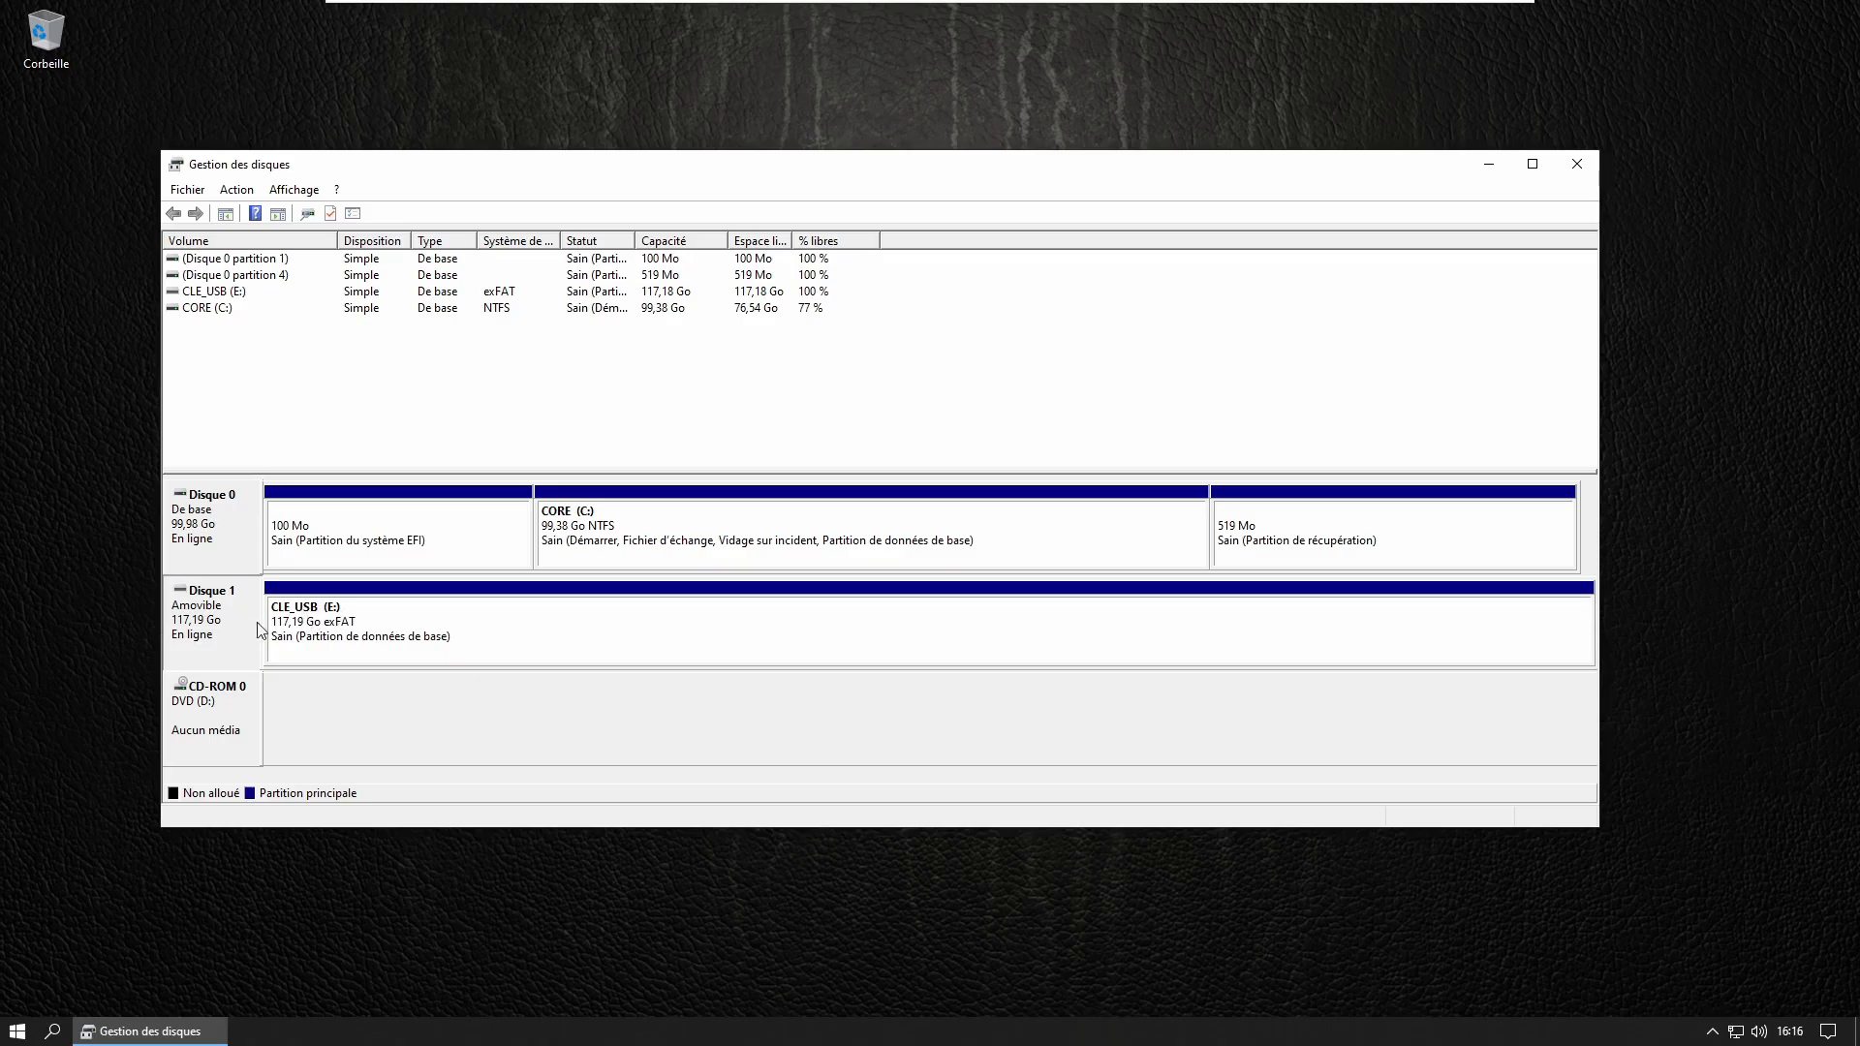
left_click(380, 628)
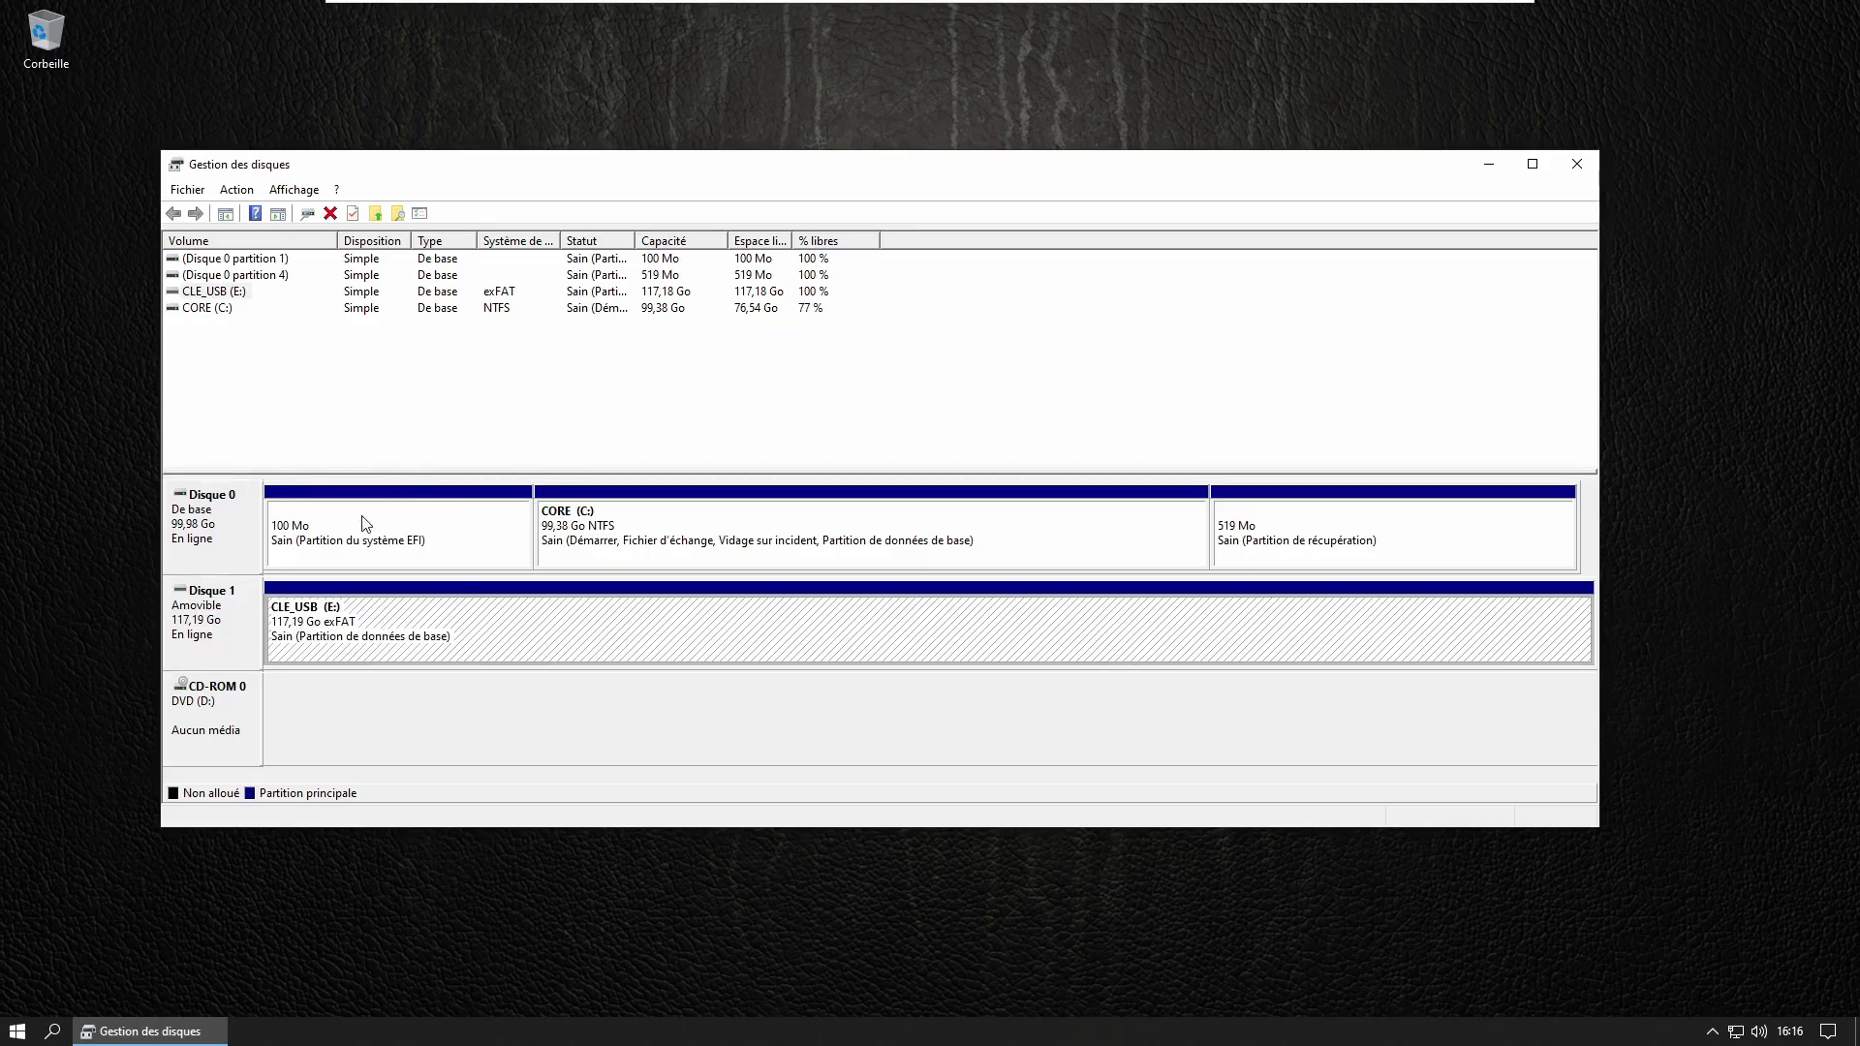
left_click(333, 536)
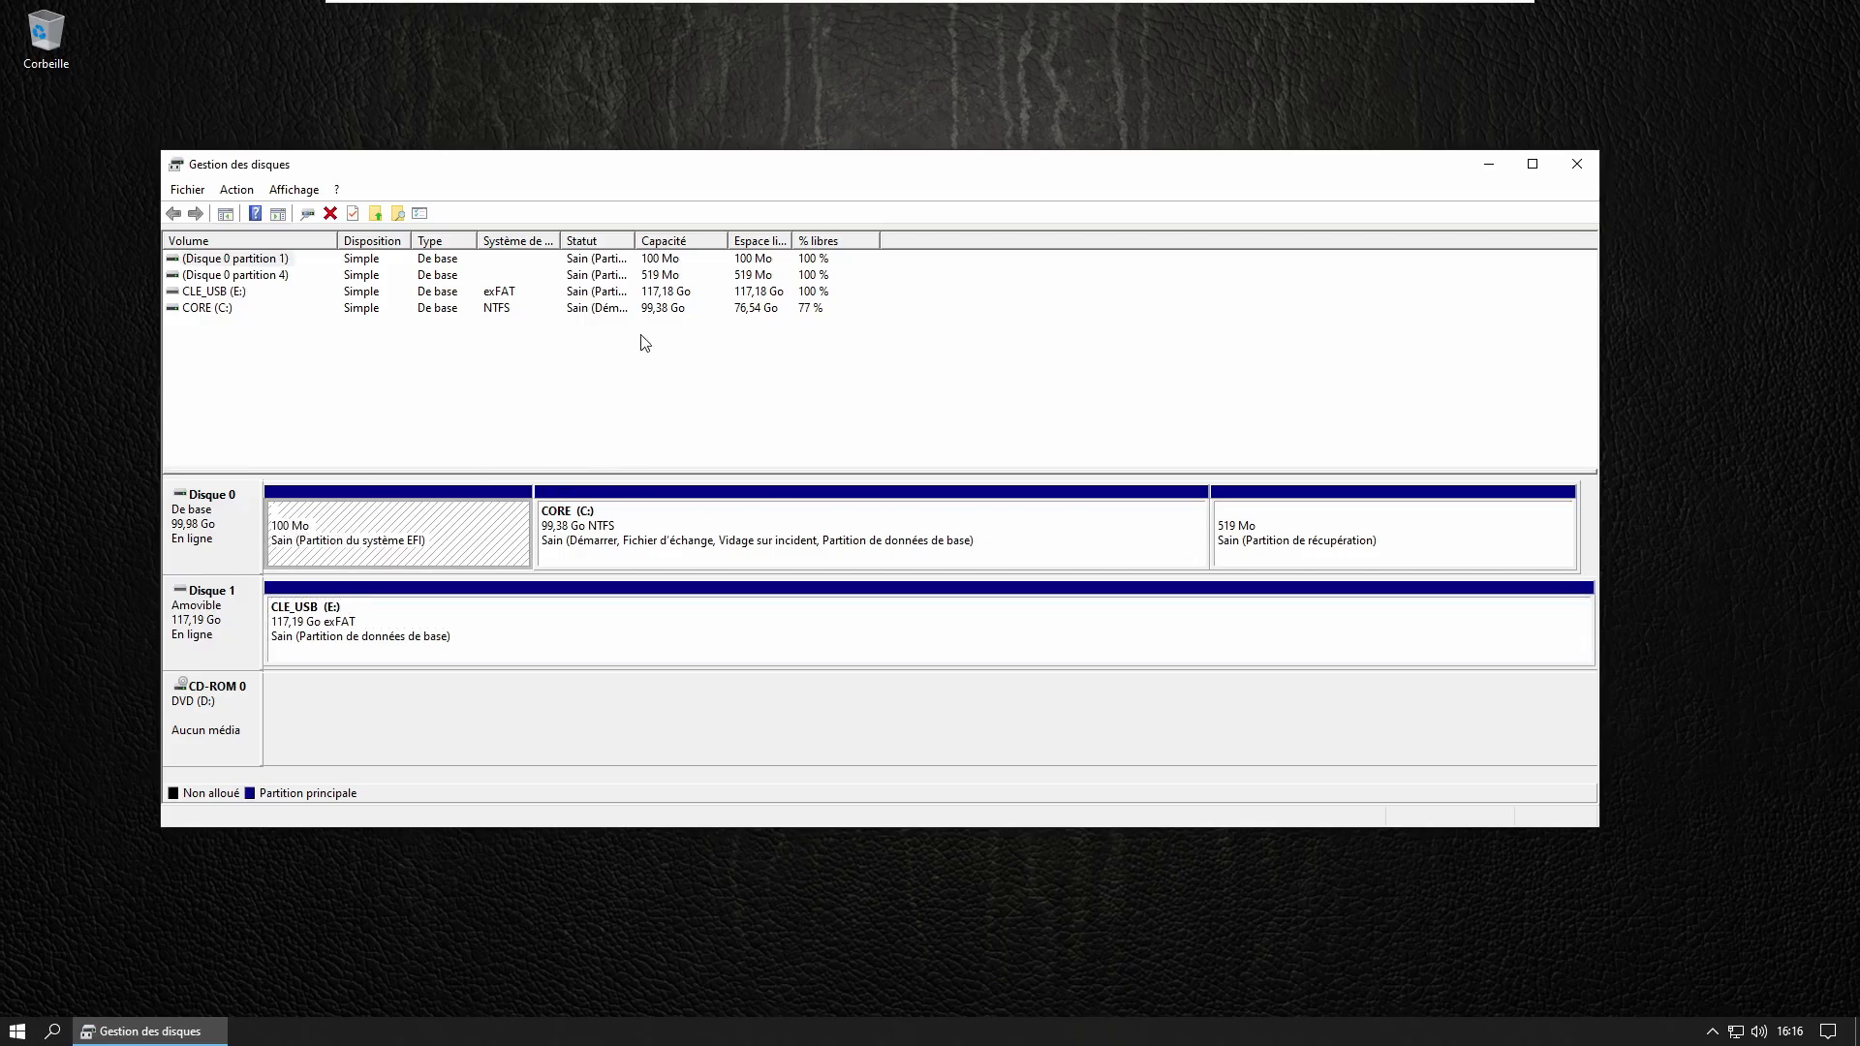
Widen the free space, status and file system columns of the volume list to make their text readable.
left_click_drag(790, 237, 936, 237)
left_click_drag(635, 236, 817, 236)
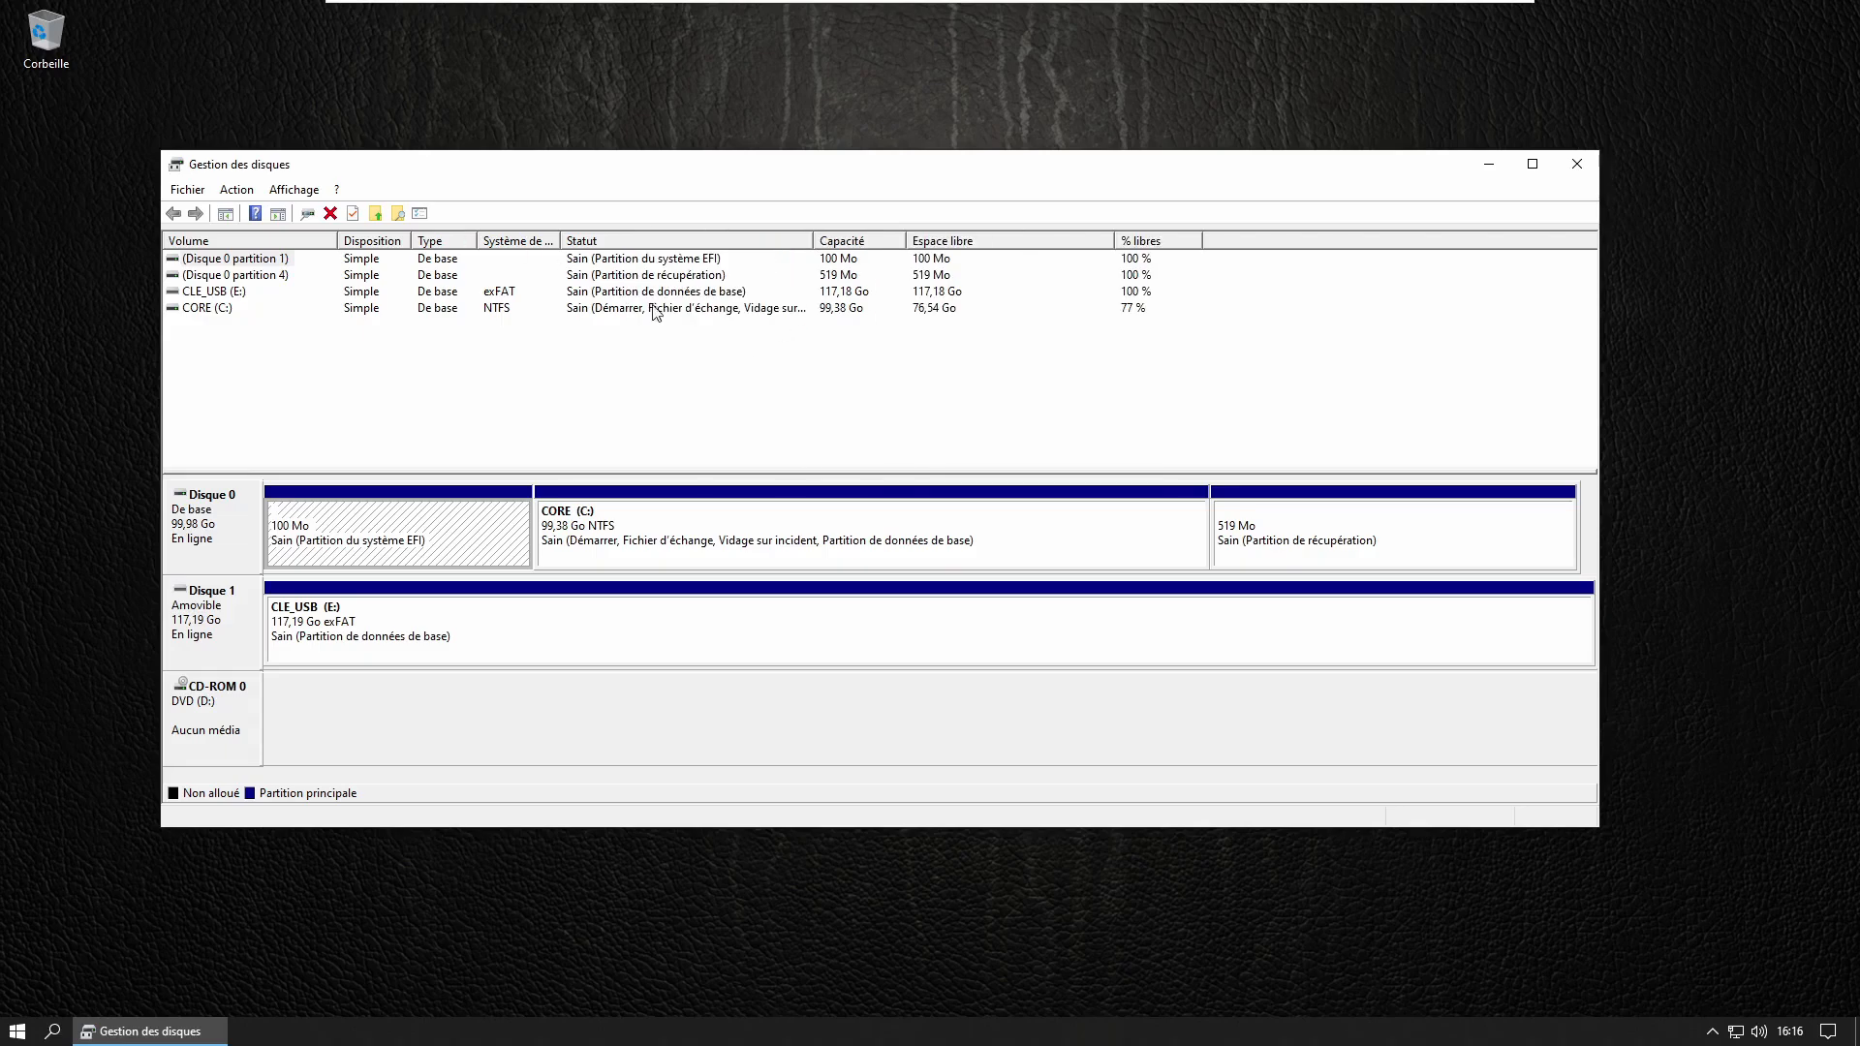
left_click_drag(560, 236, 685, 236)
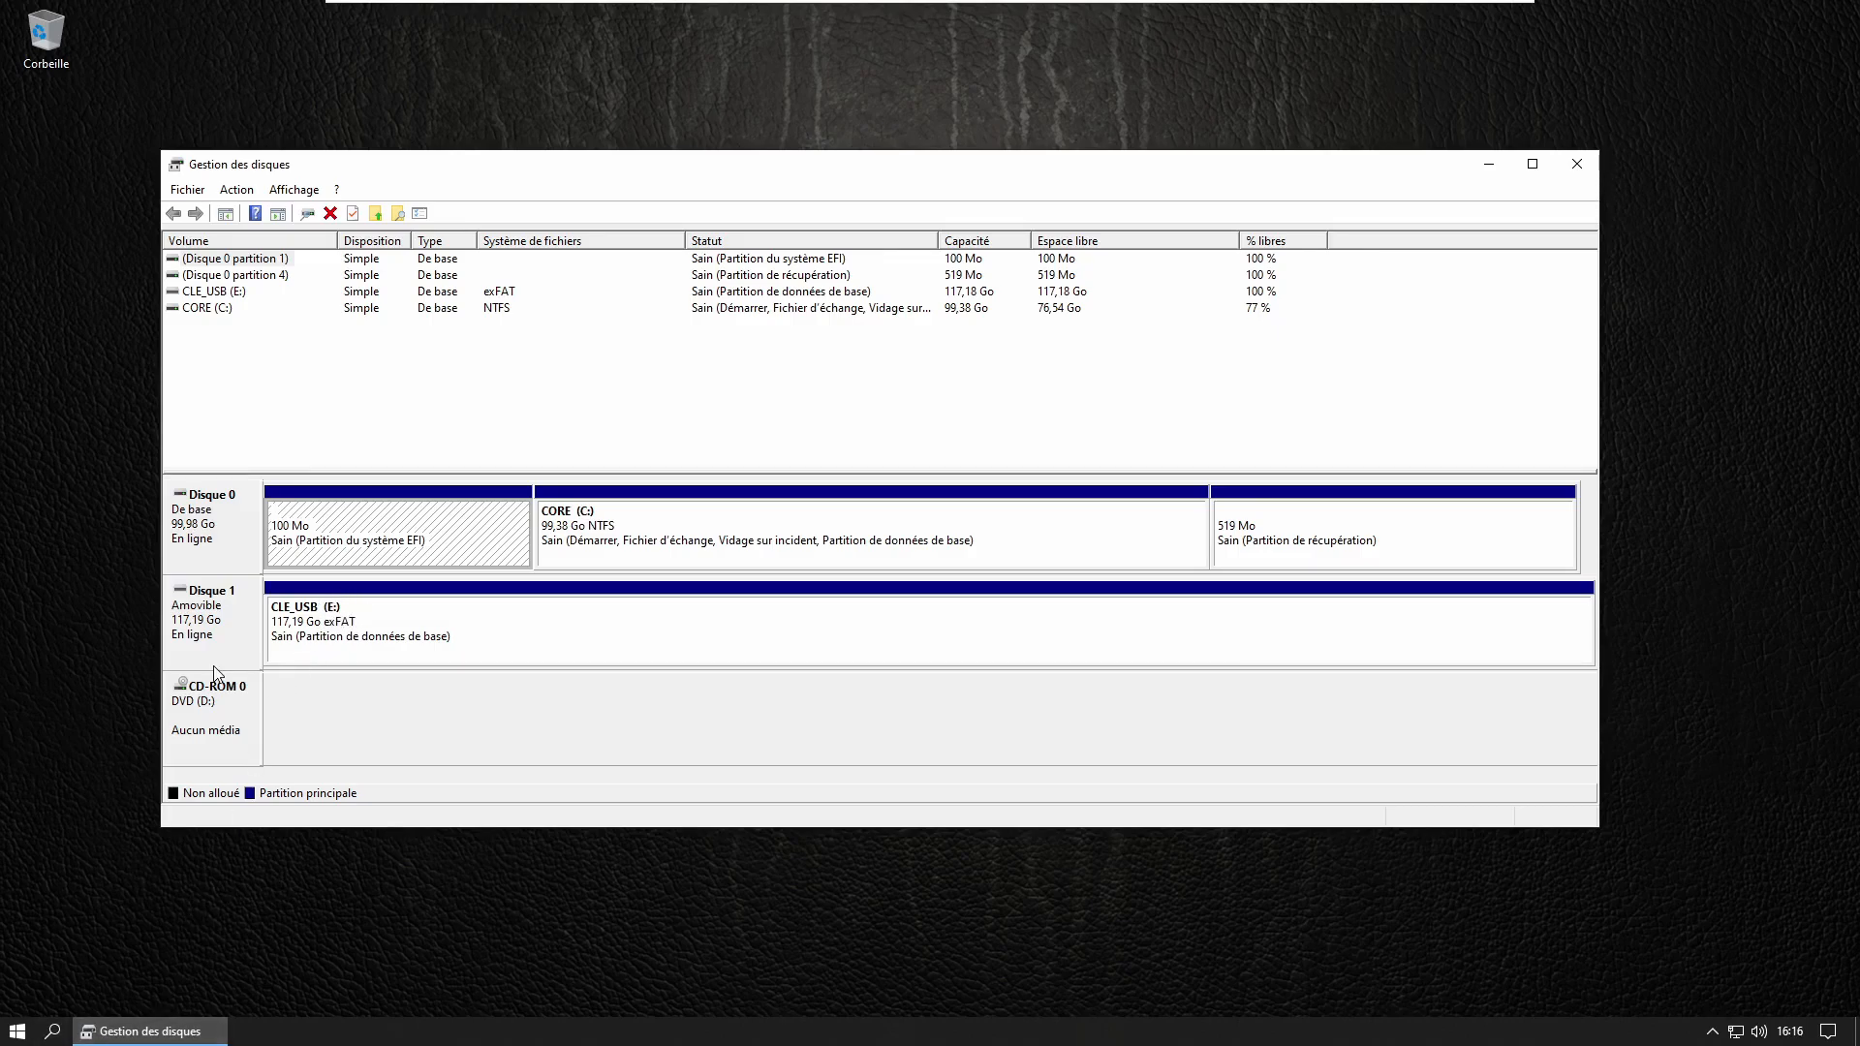
Look at the drives in File Explorer, view the contents of CLE_USB (E:), and close the Explorer window.
key("super+e")
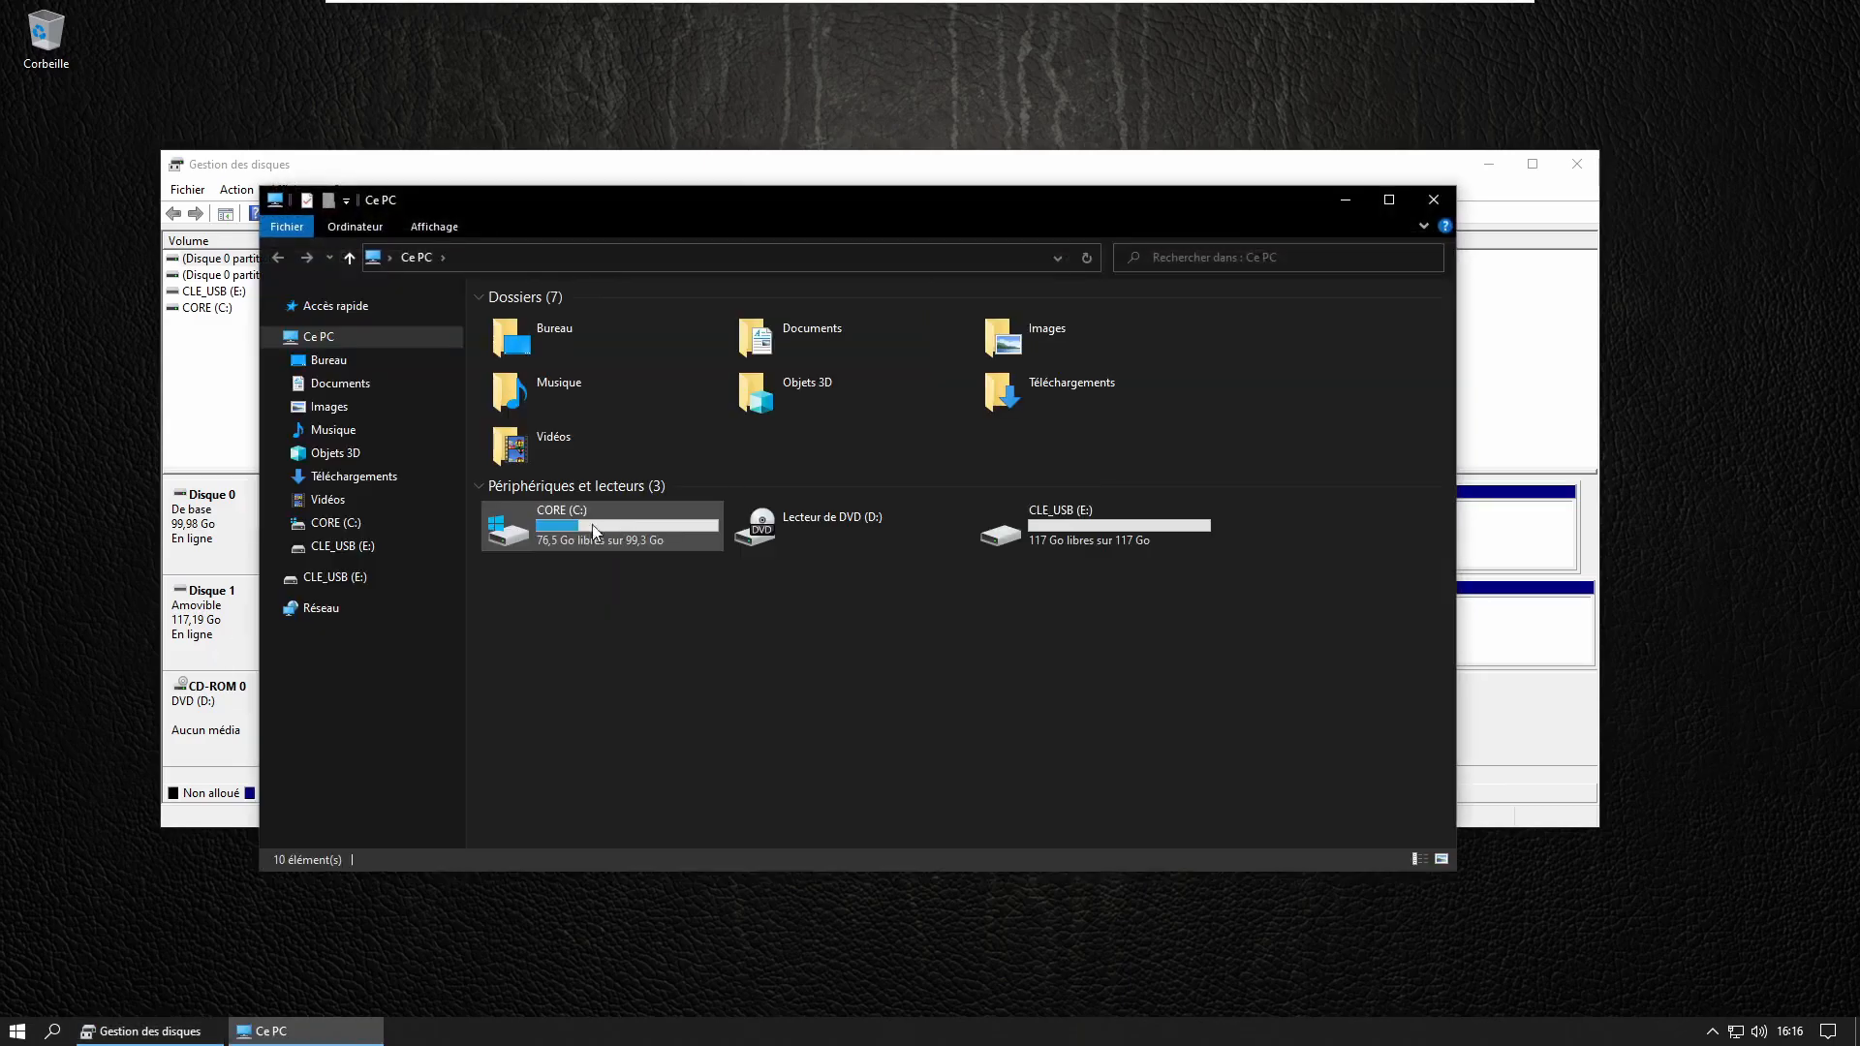
left_click(588, 512)
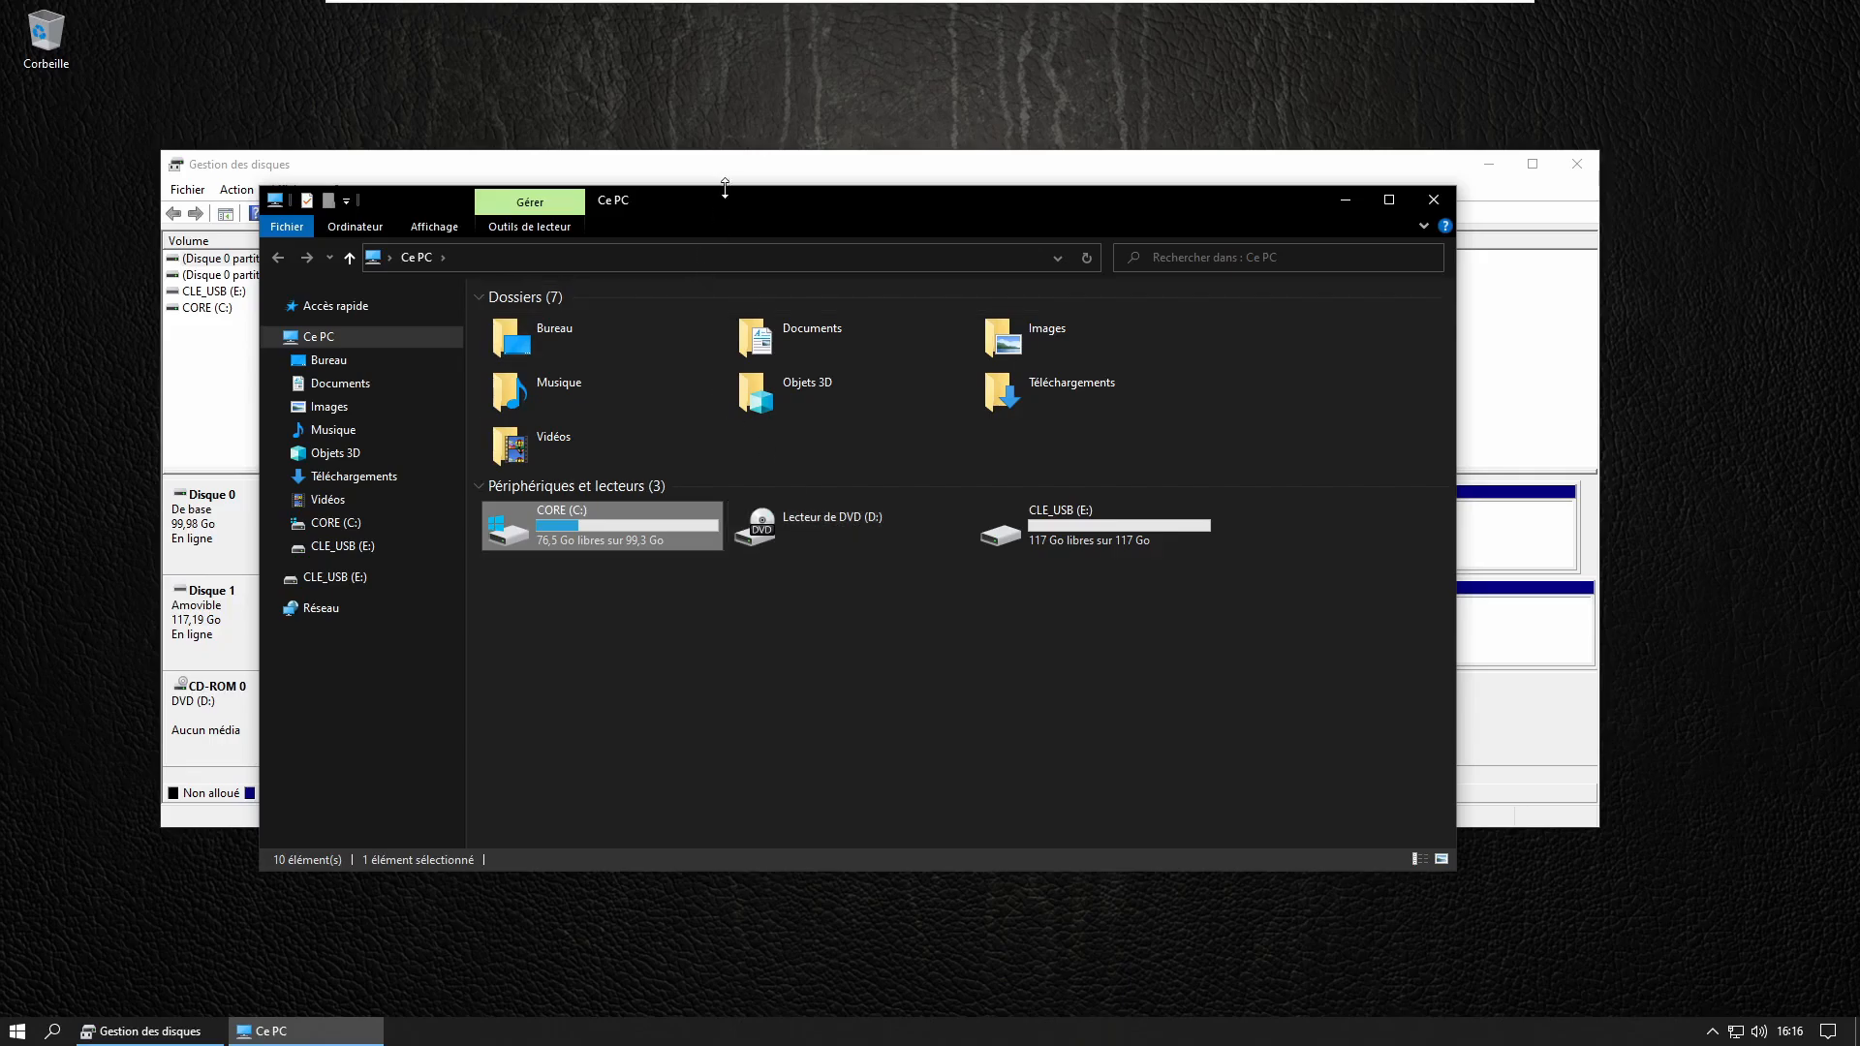
left_click_drag(756, 196, 1137, 286)
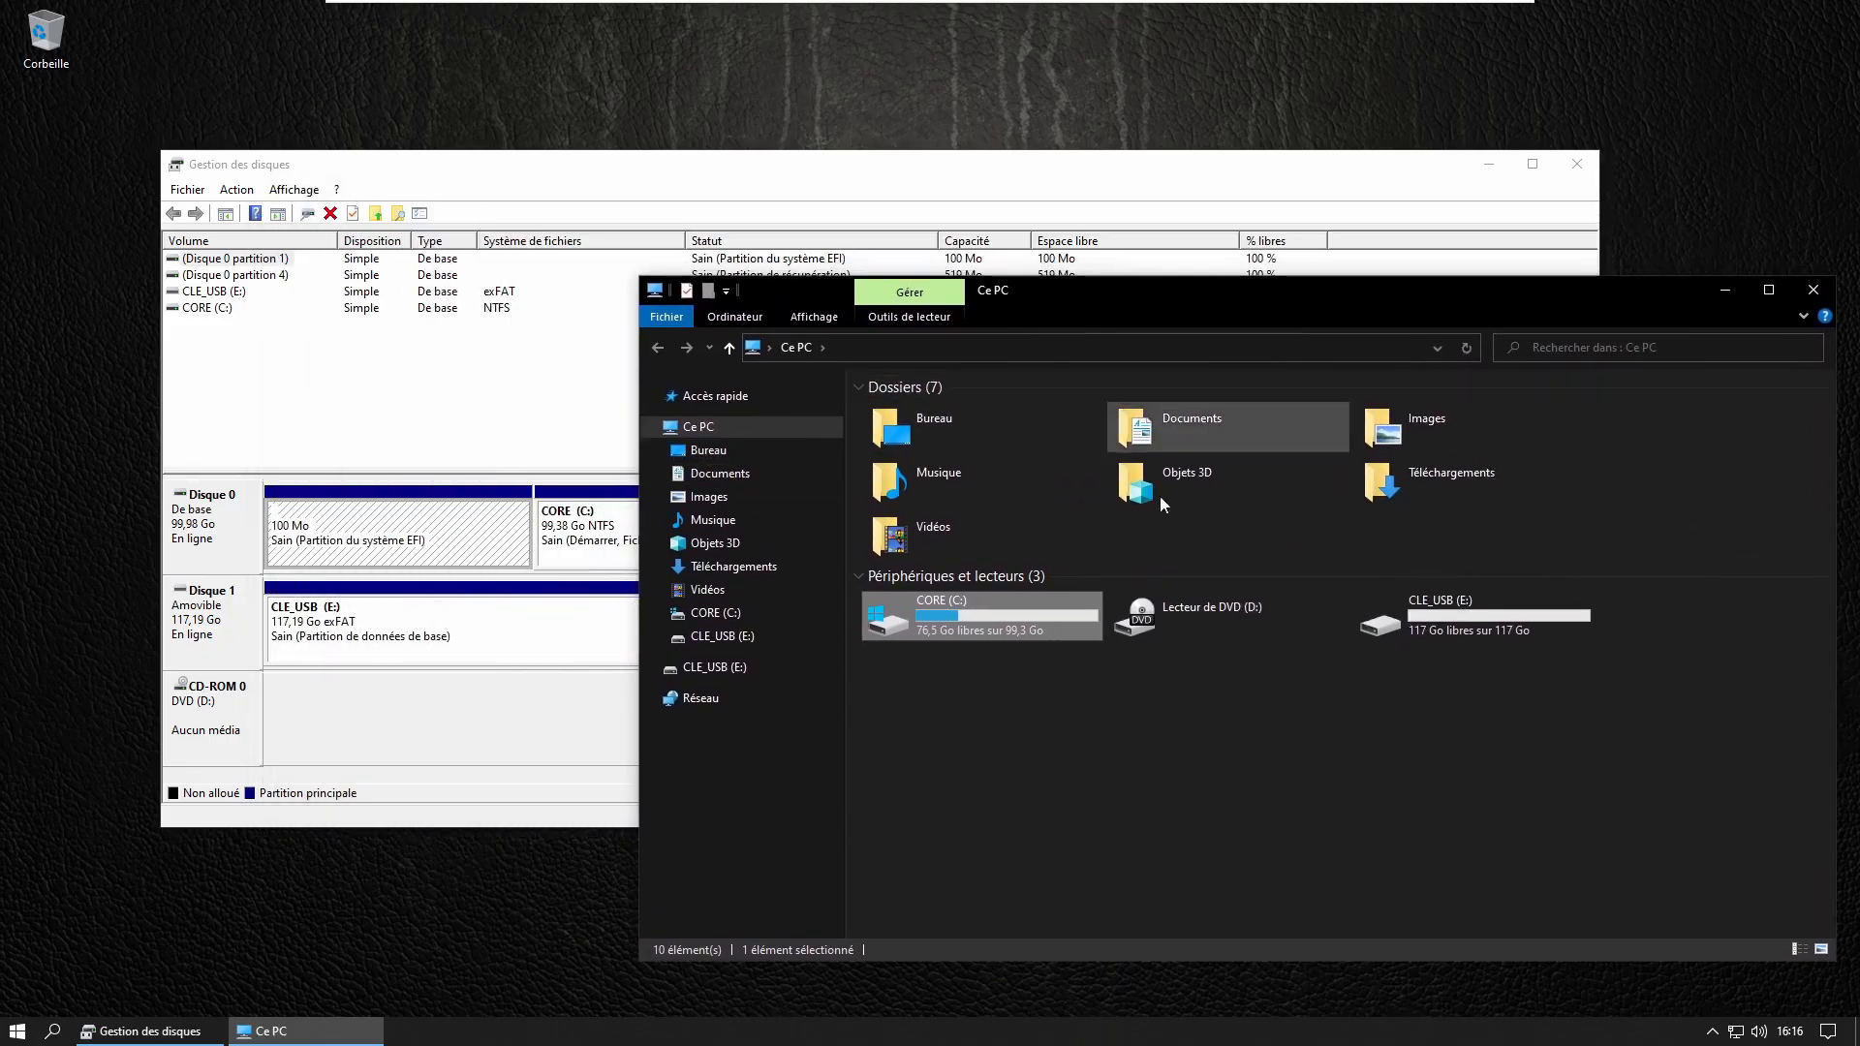
double_click(1467, 612)
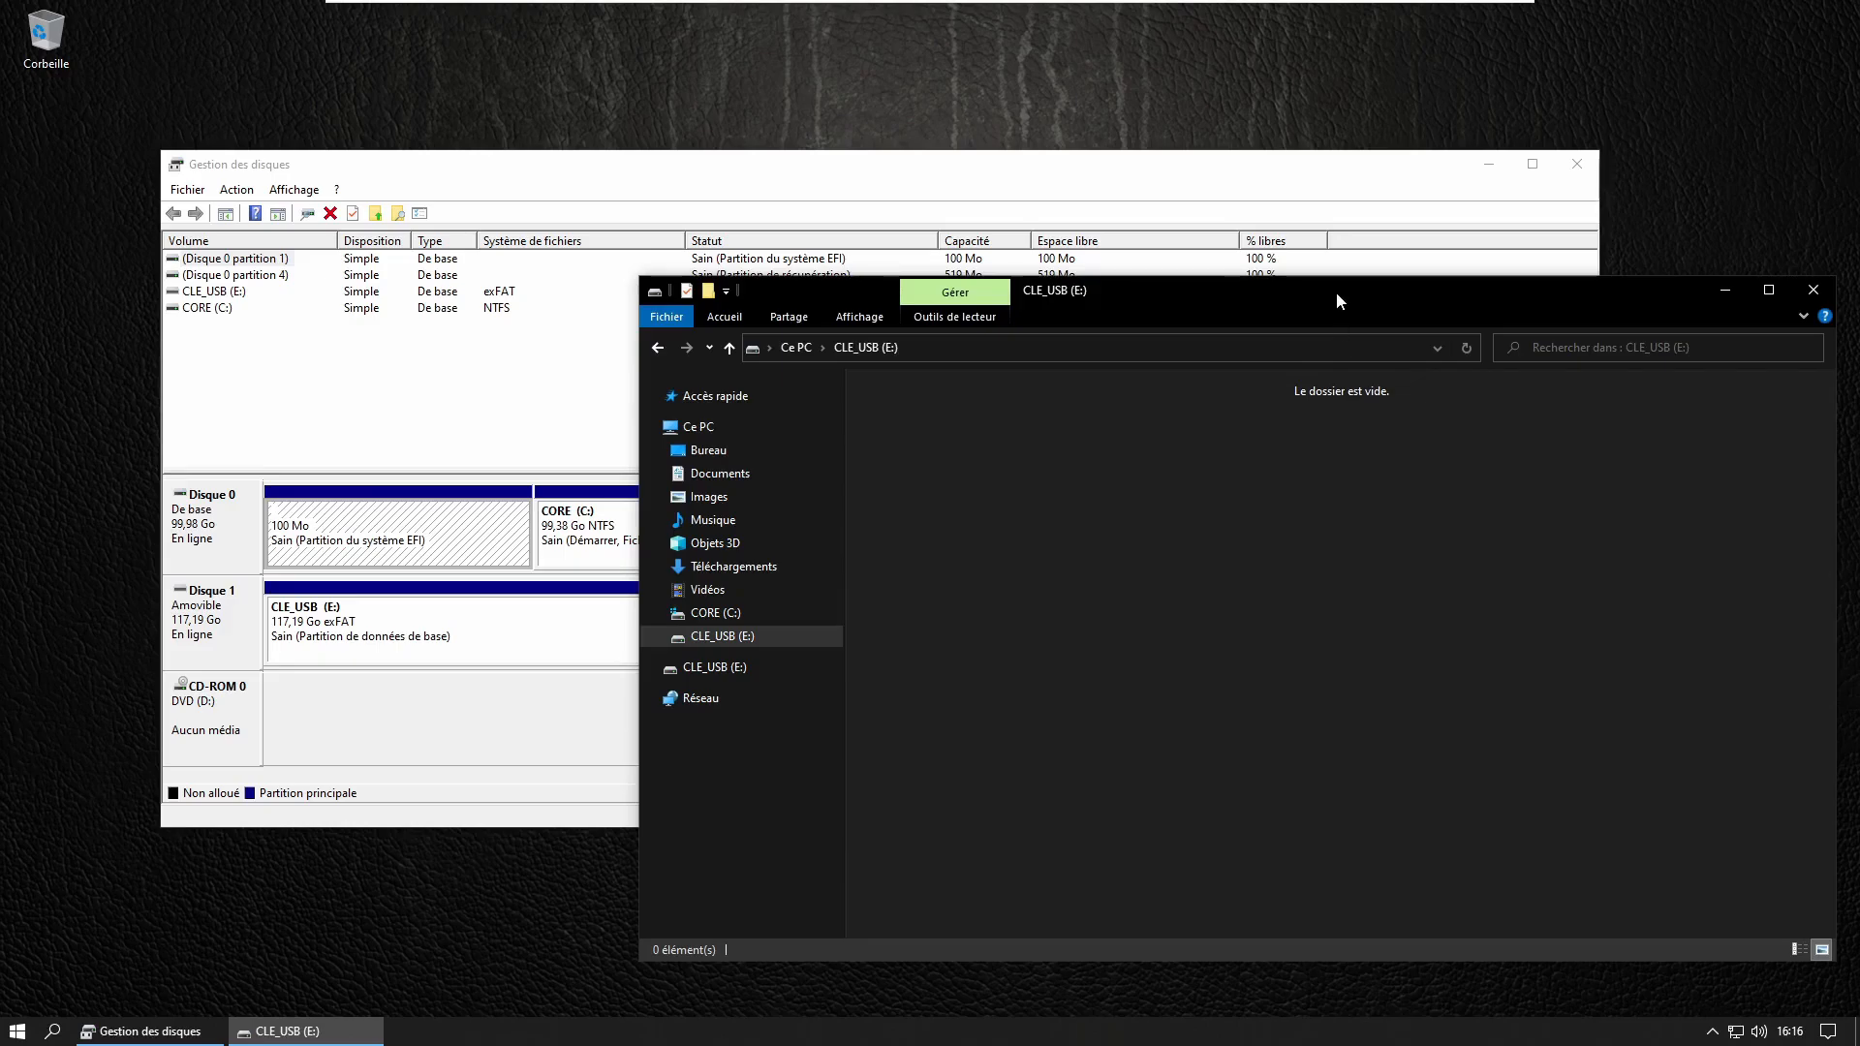
left_click_drag(1334, 293, 1018, 199)
left_click(1496, 196)
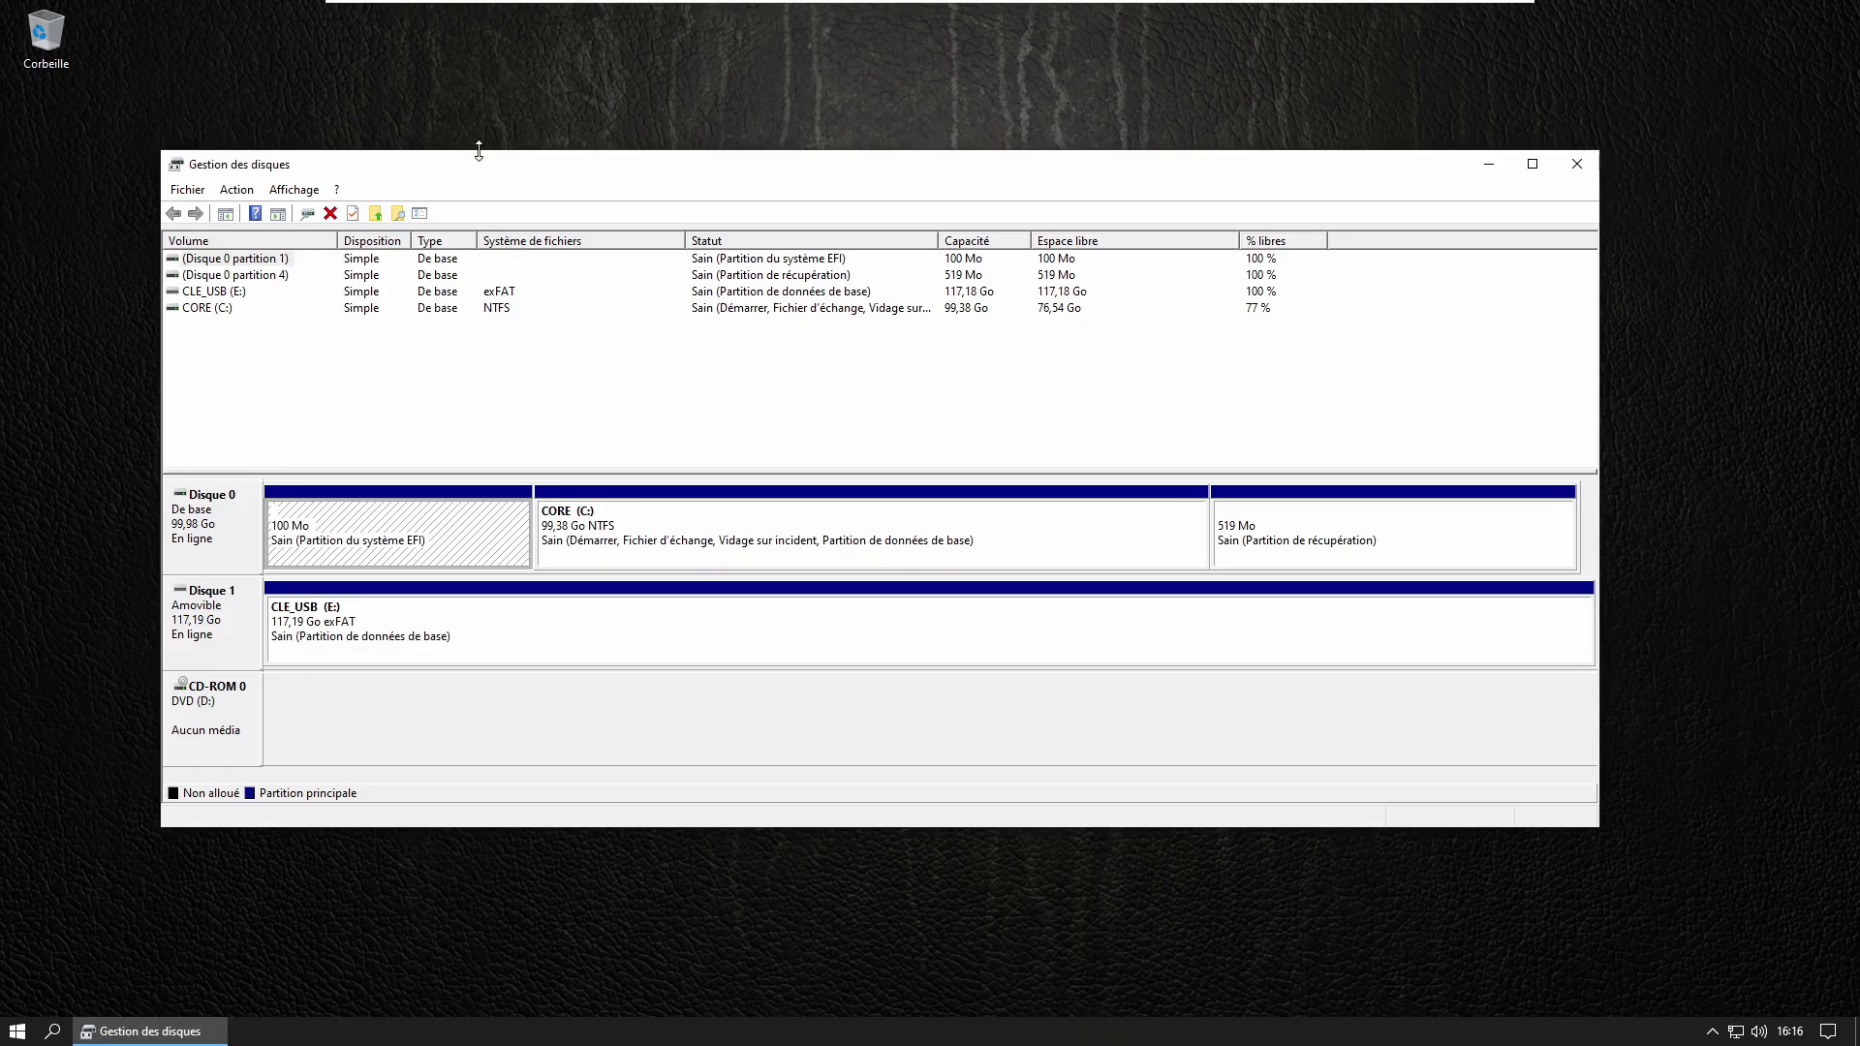
Compare the CORE (C:) partition, the EFI system partition and the CLE_USB (E:) partition in the disk map.
left_click(643, 545)
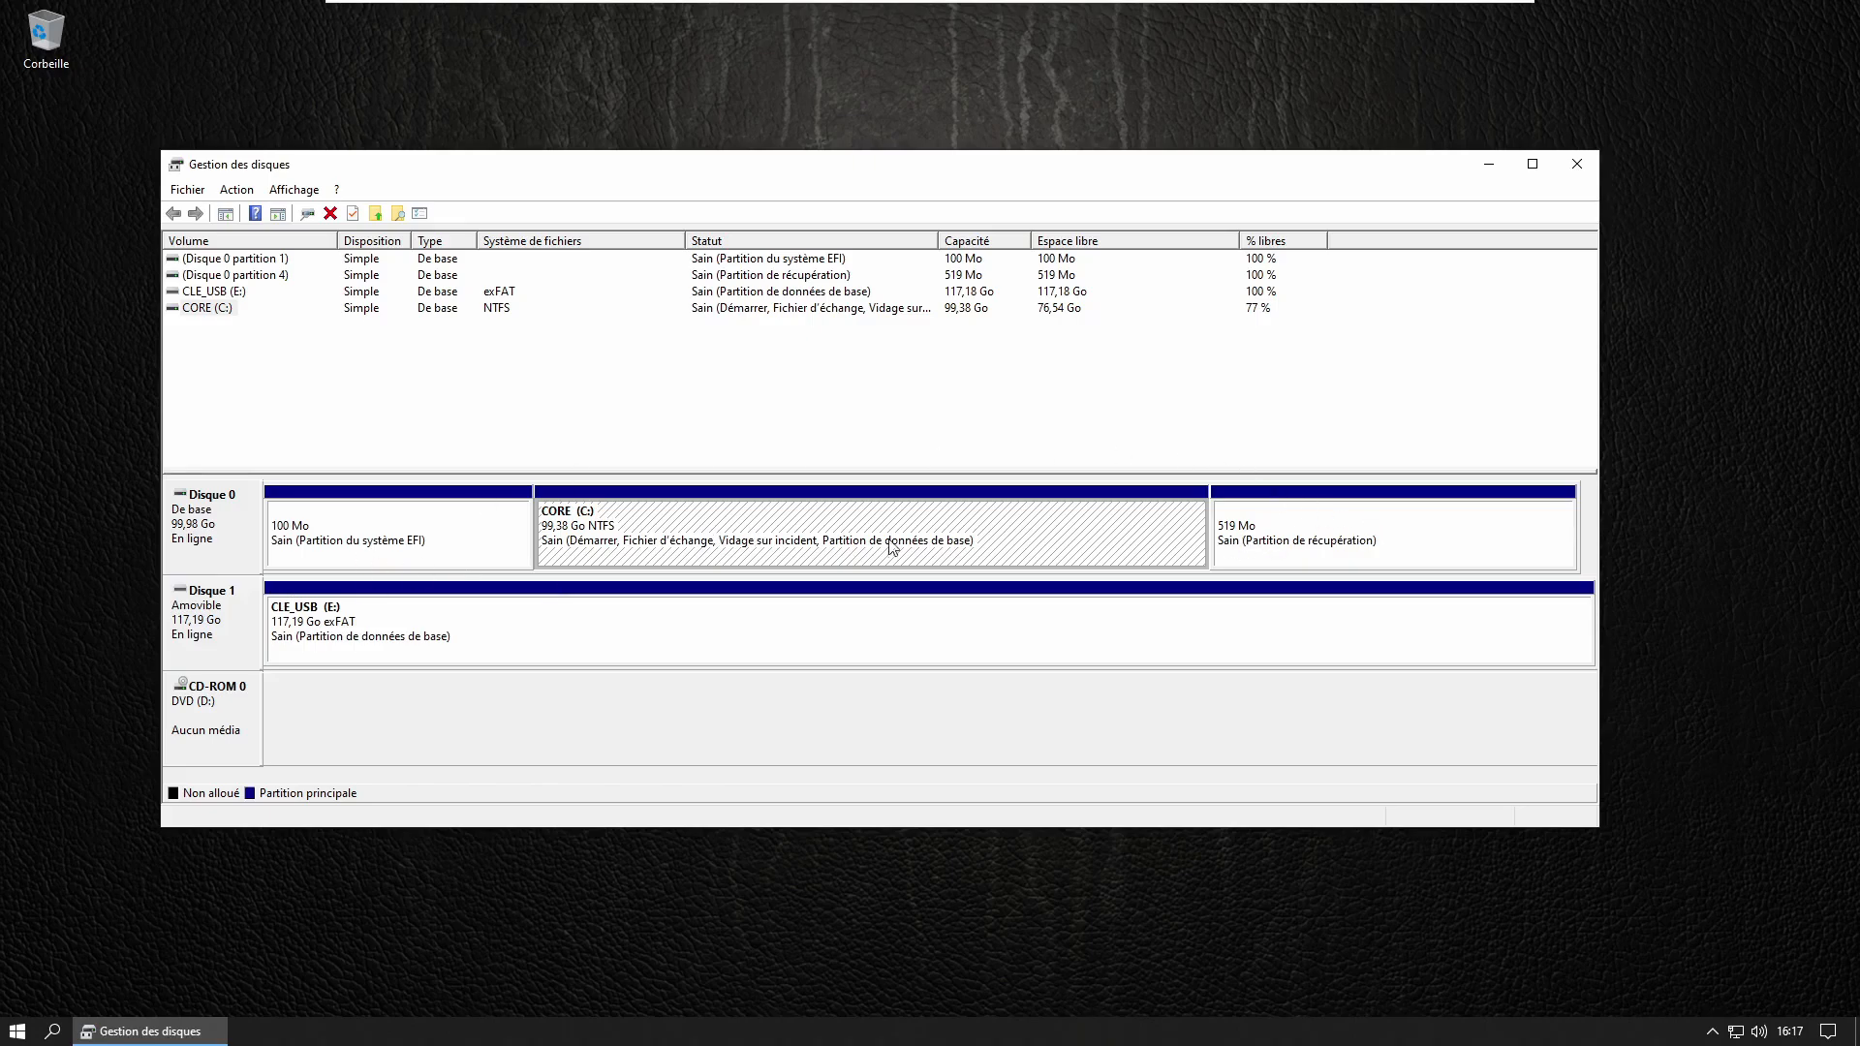
left_click(302, 555)
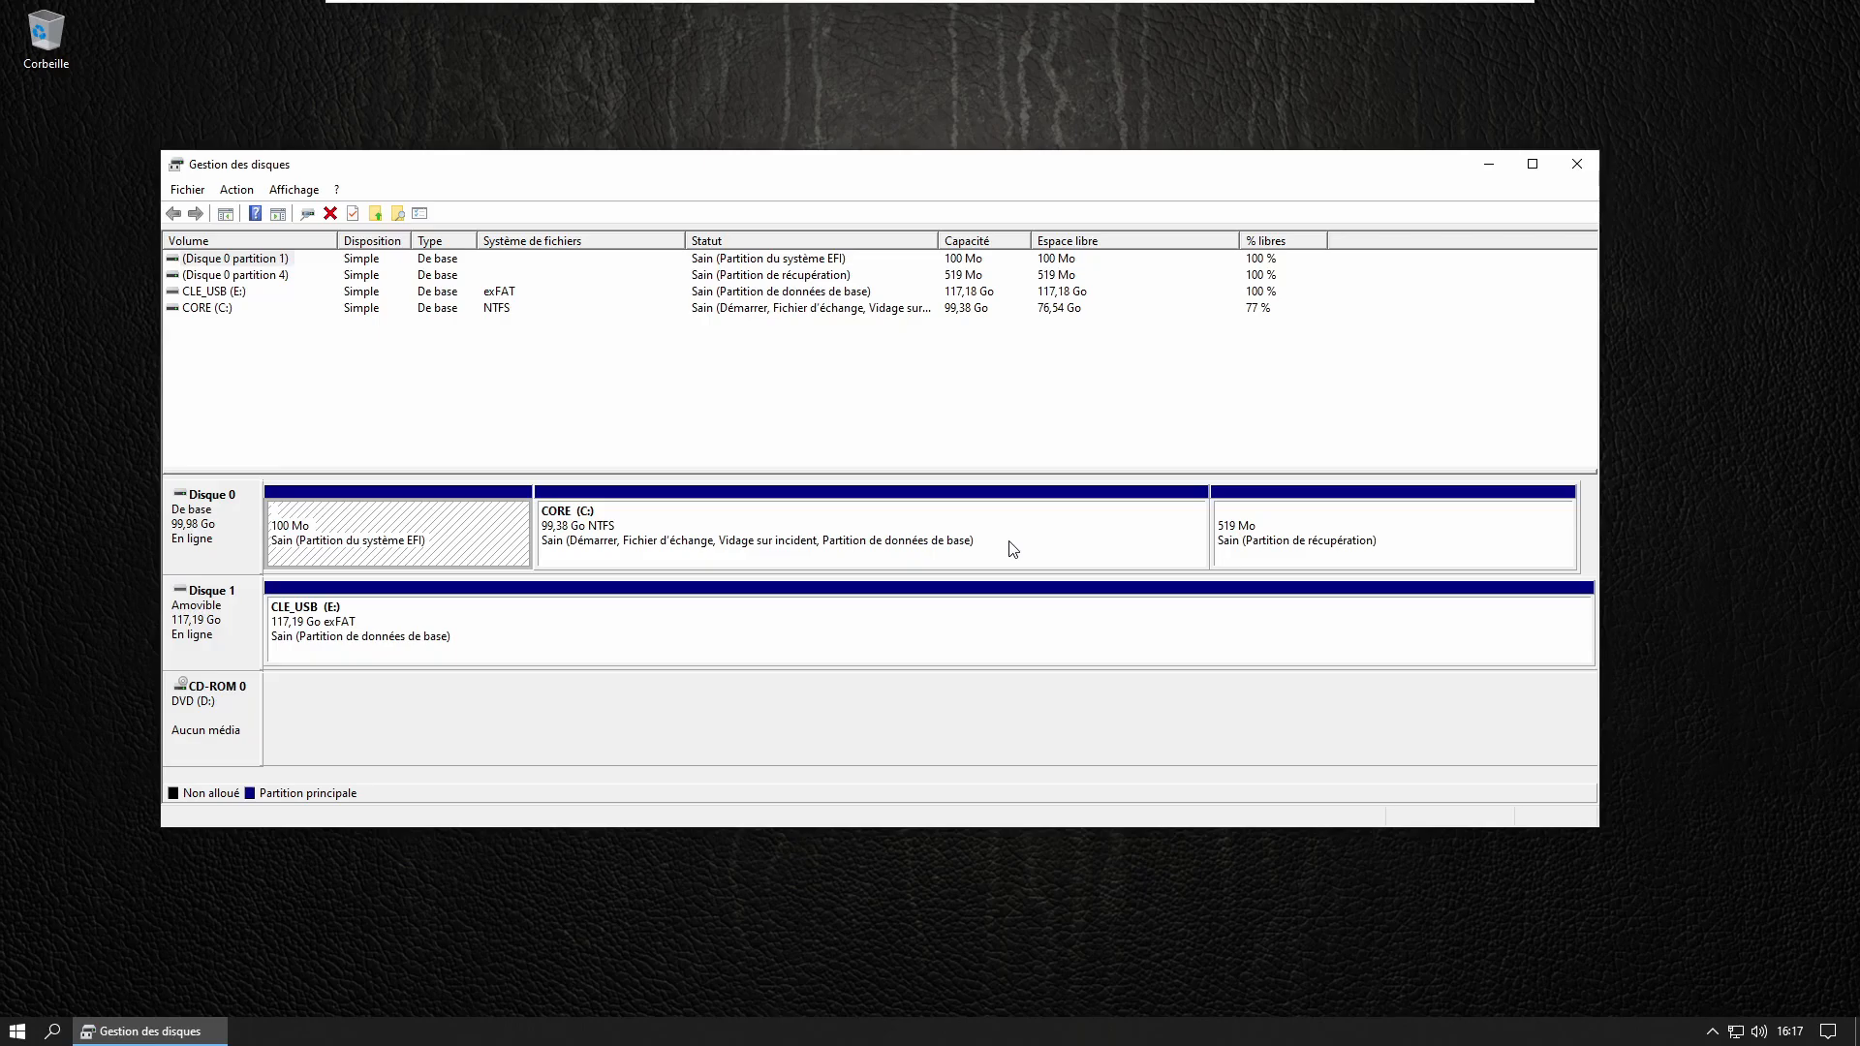
left_click(591, 614)
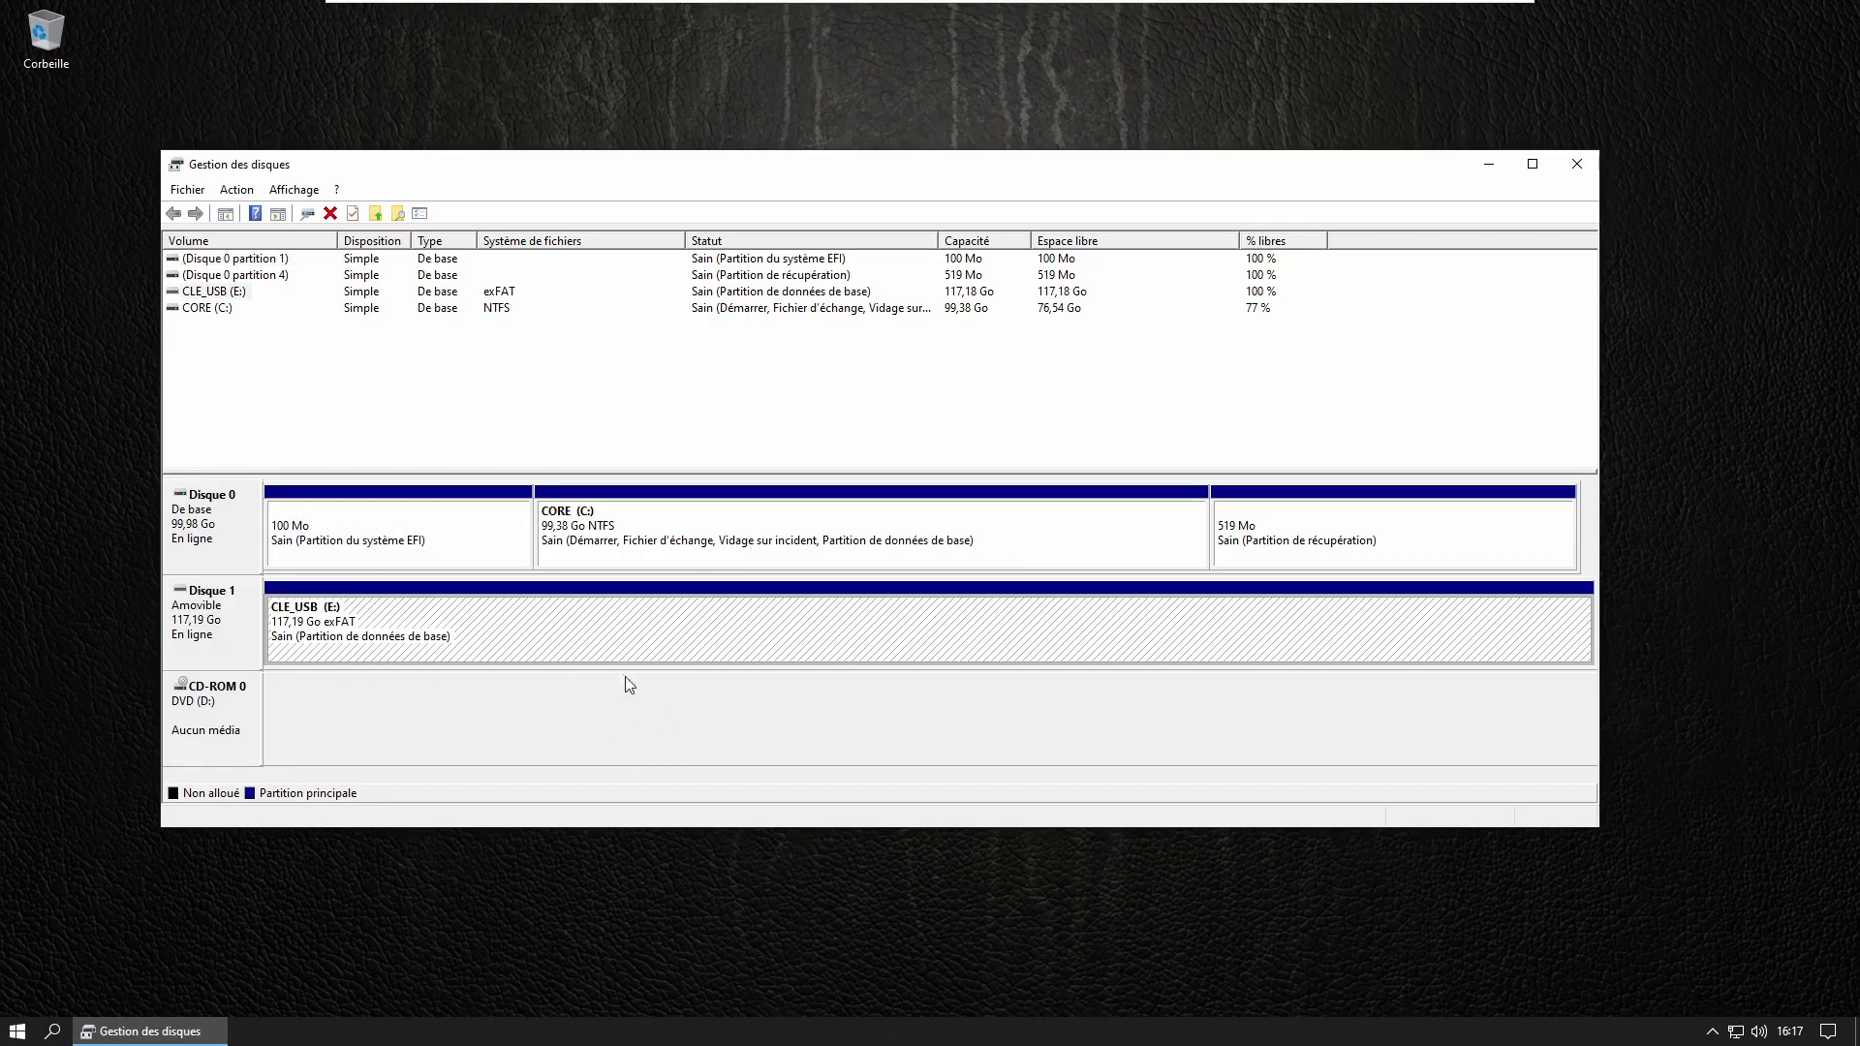
Compare the operations offered for CLE_USB (E:) and CORE (C:), and view the shrink settings for C: without applying them.
right_click(647, 638)
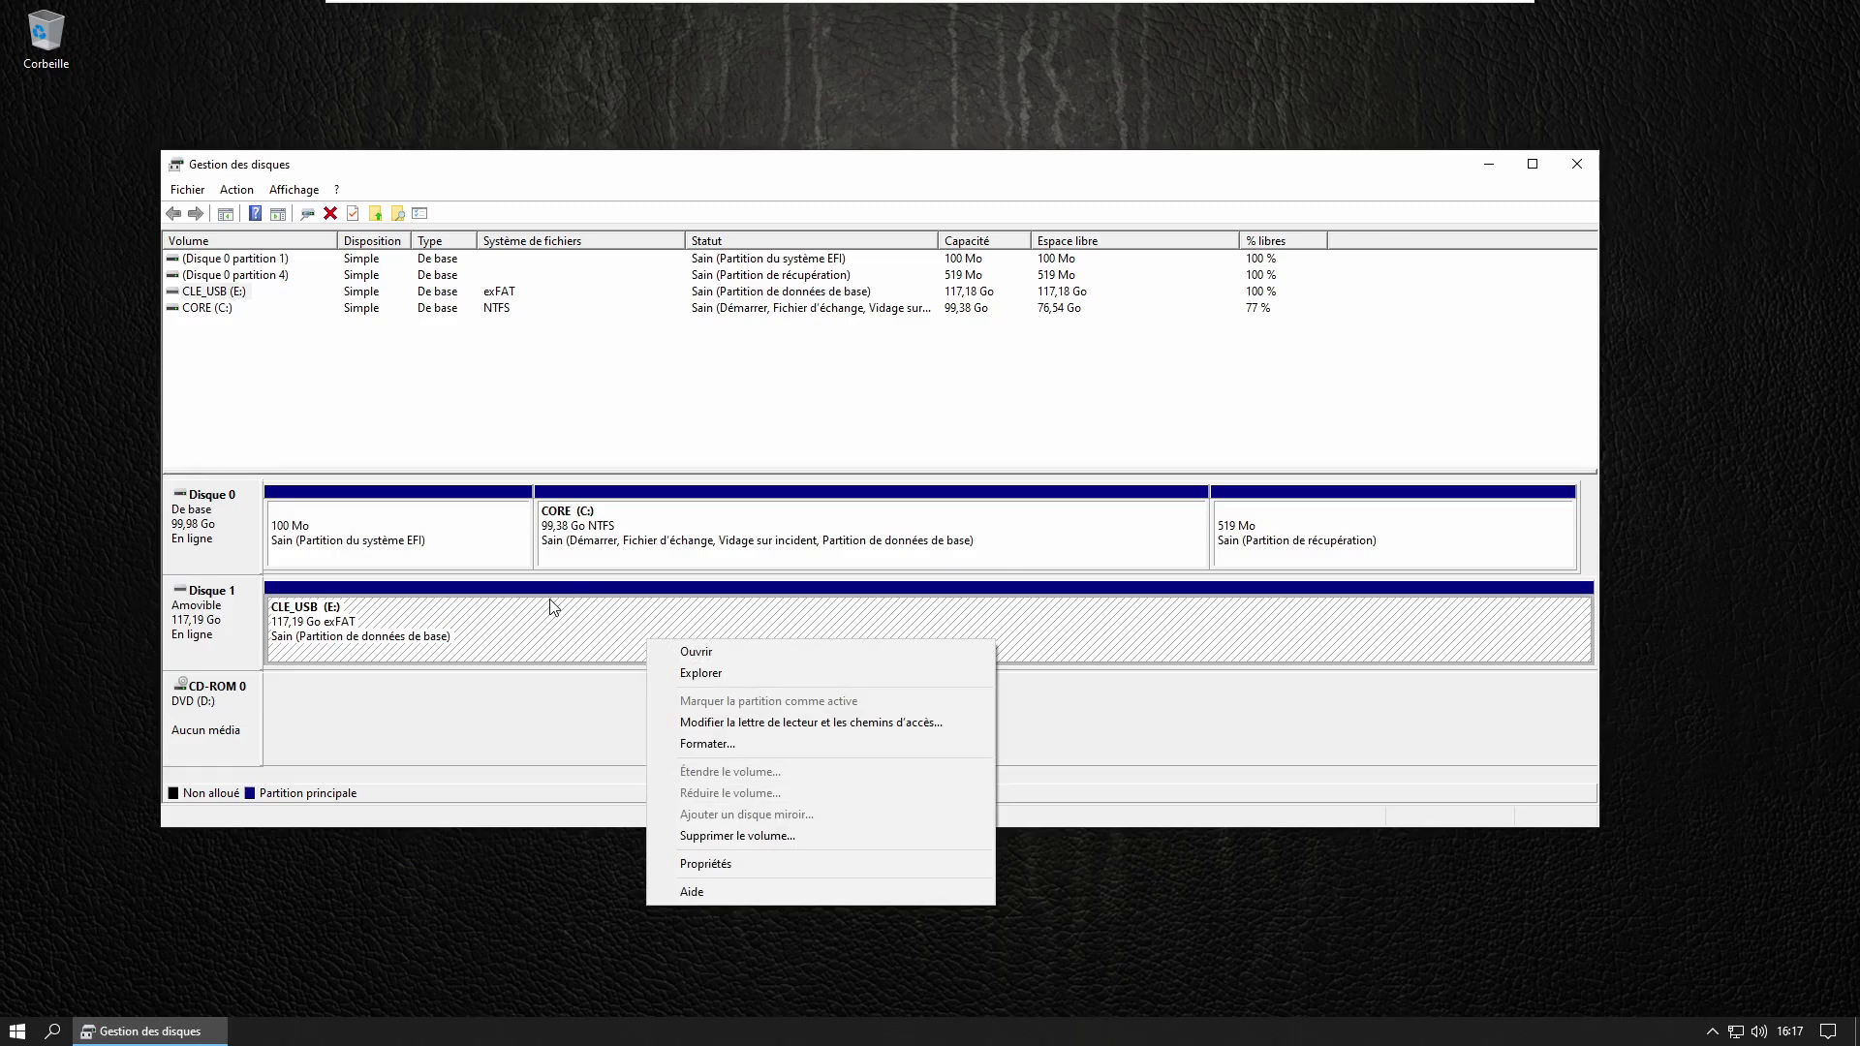
left_click(739, 523)
right_click(733, 530)
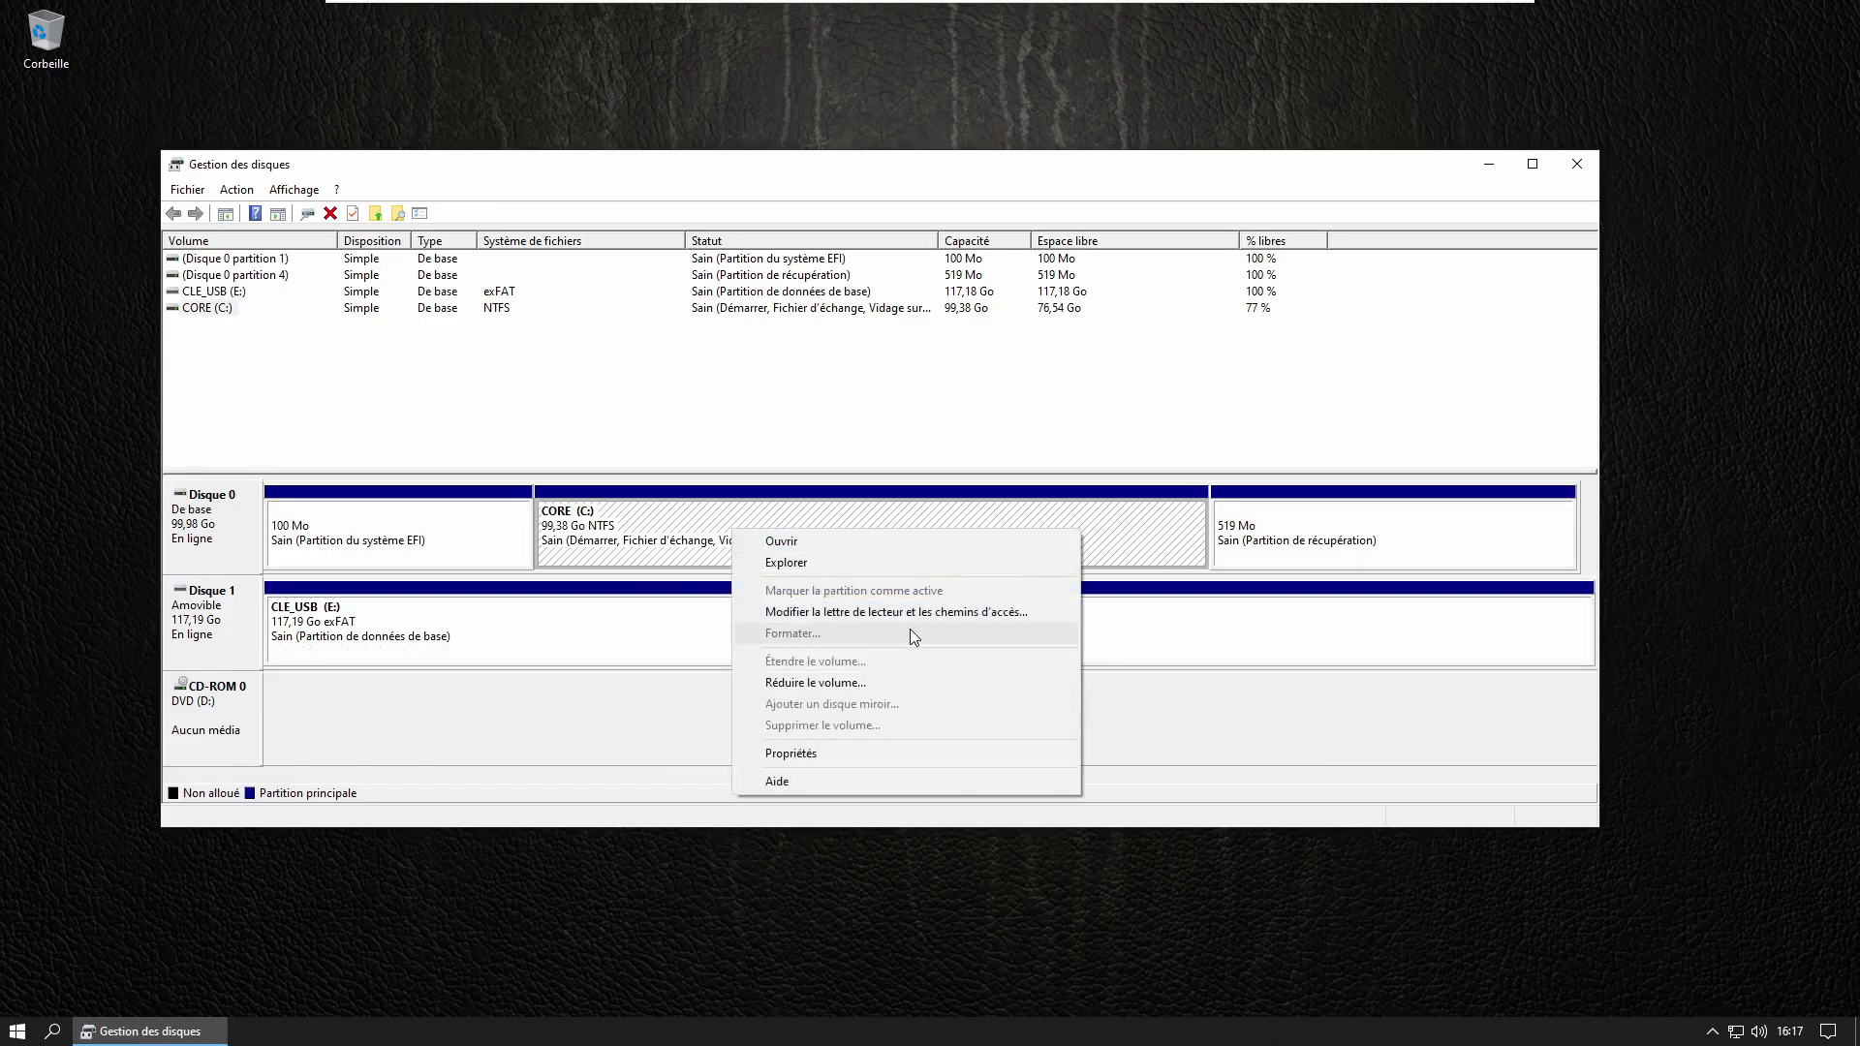
left_click(841, 684)
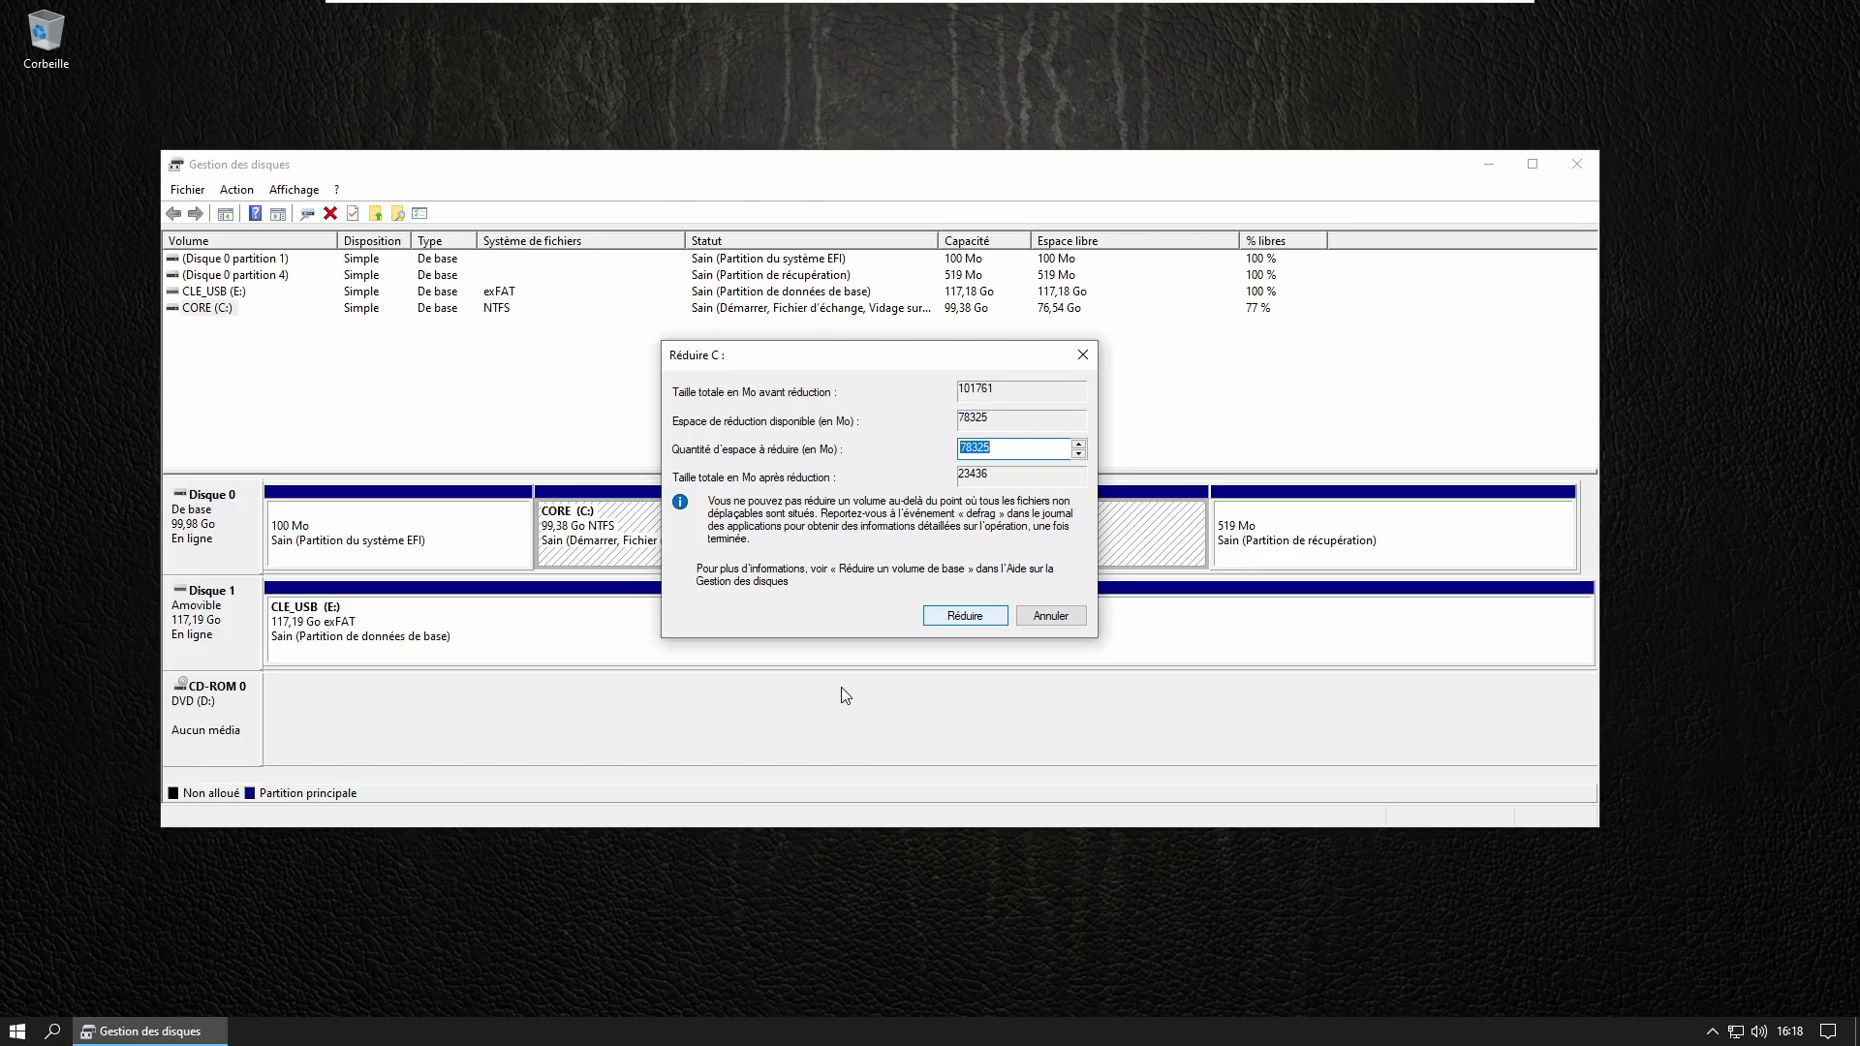
left_click(1068, 615)
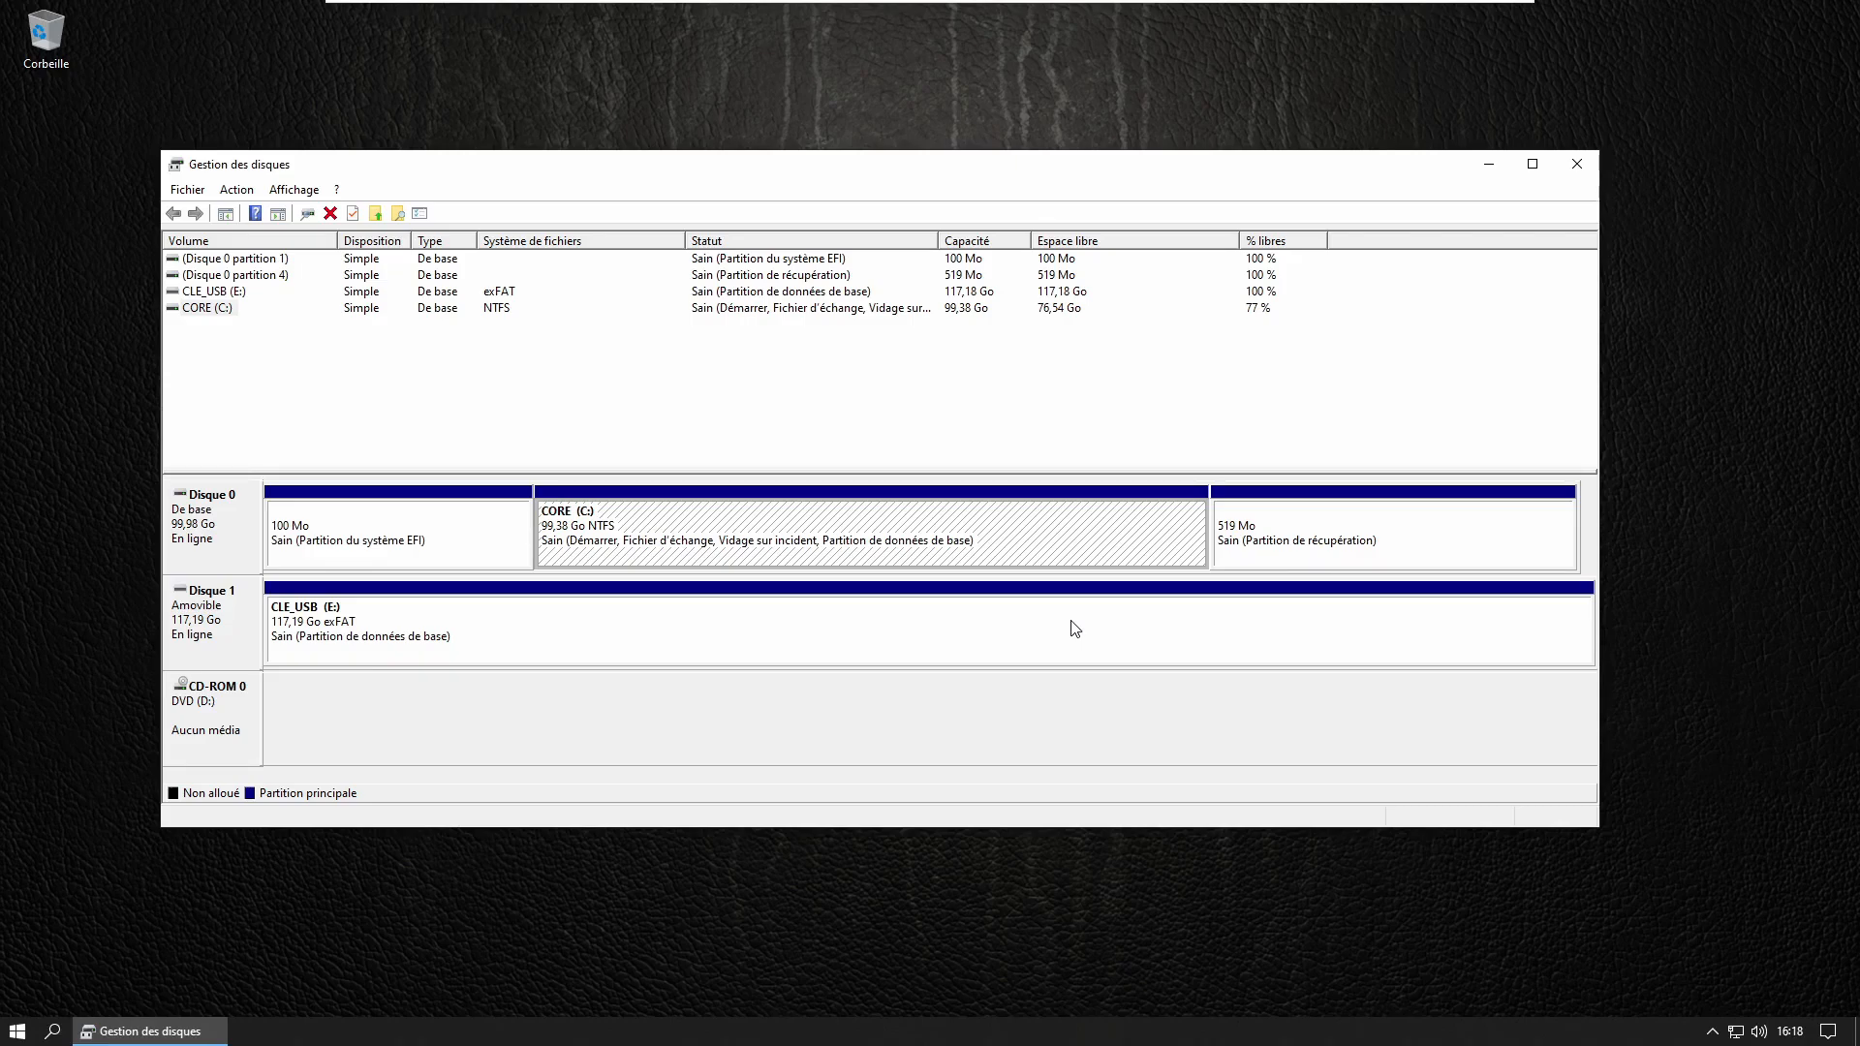
Examine Disk 1, its CLE_USB (E:) partition, and the CORE (C:) and EFI system partitions on Disk 0.
left_click(1073, 630)
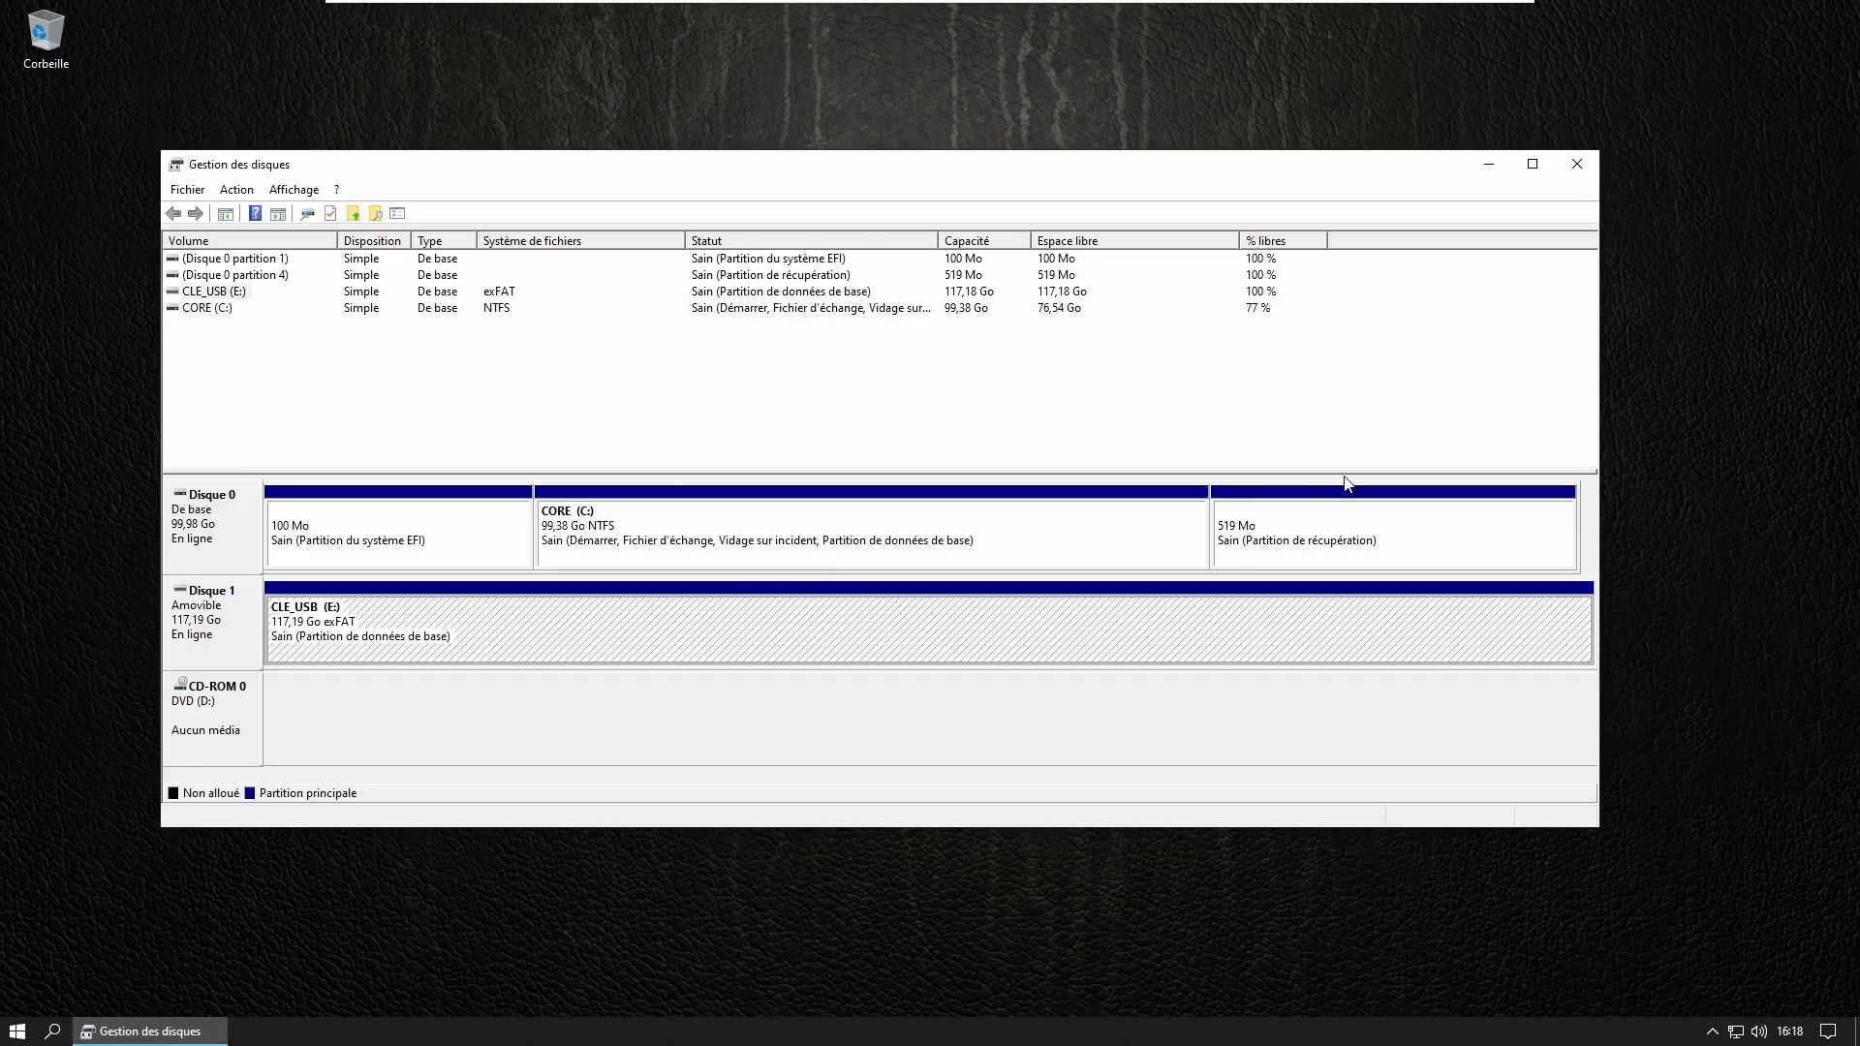
left_click(194, 618)
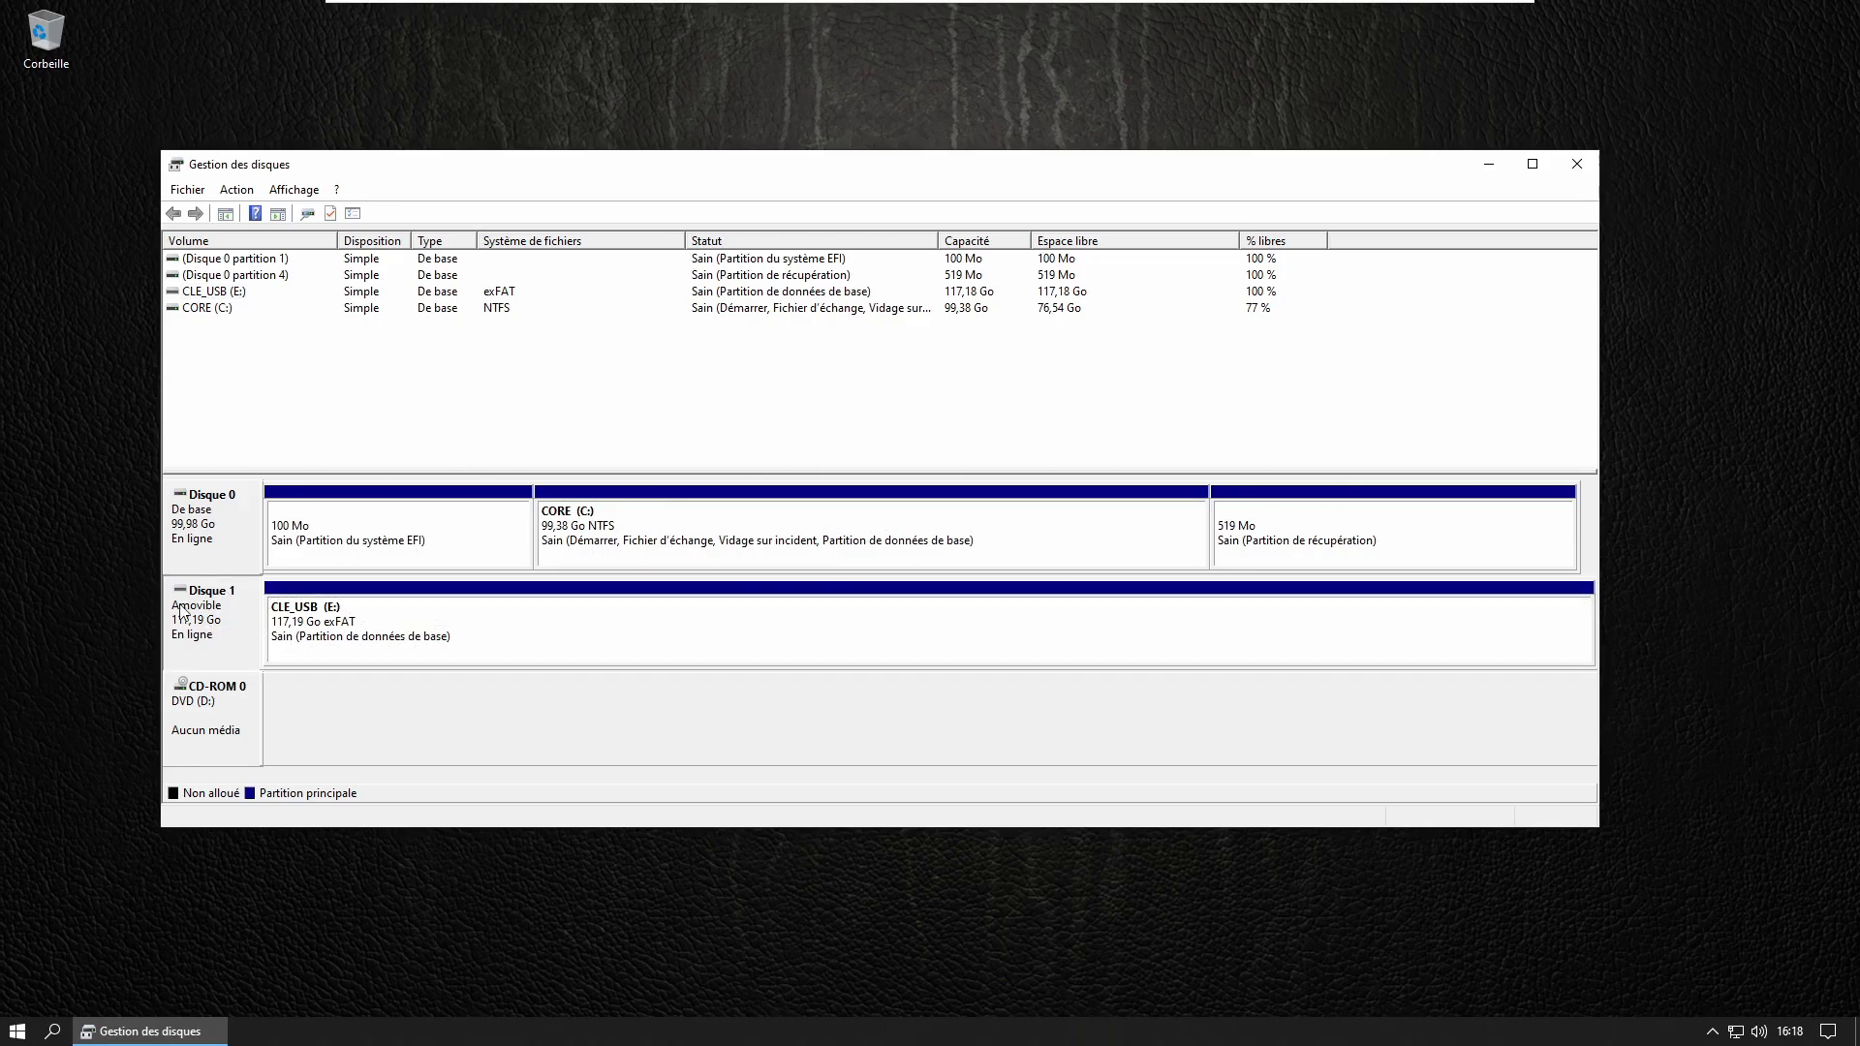
left_click(635, 620)
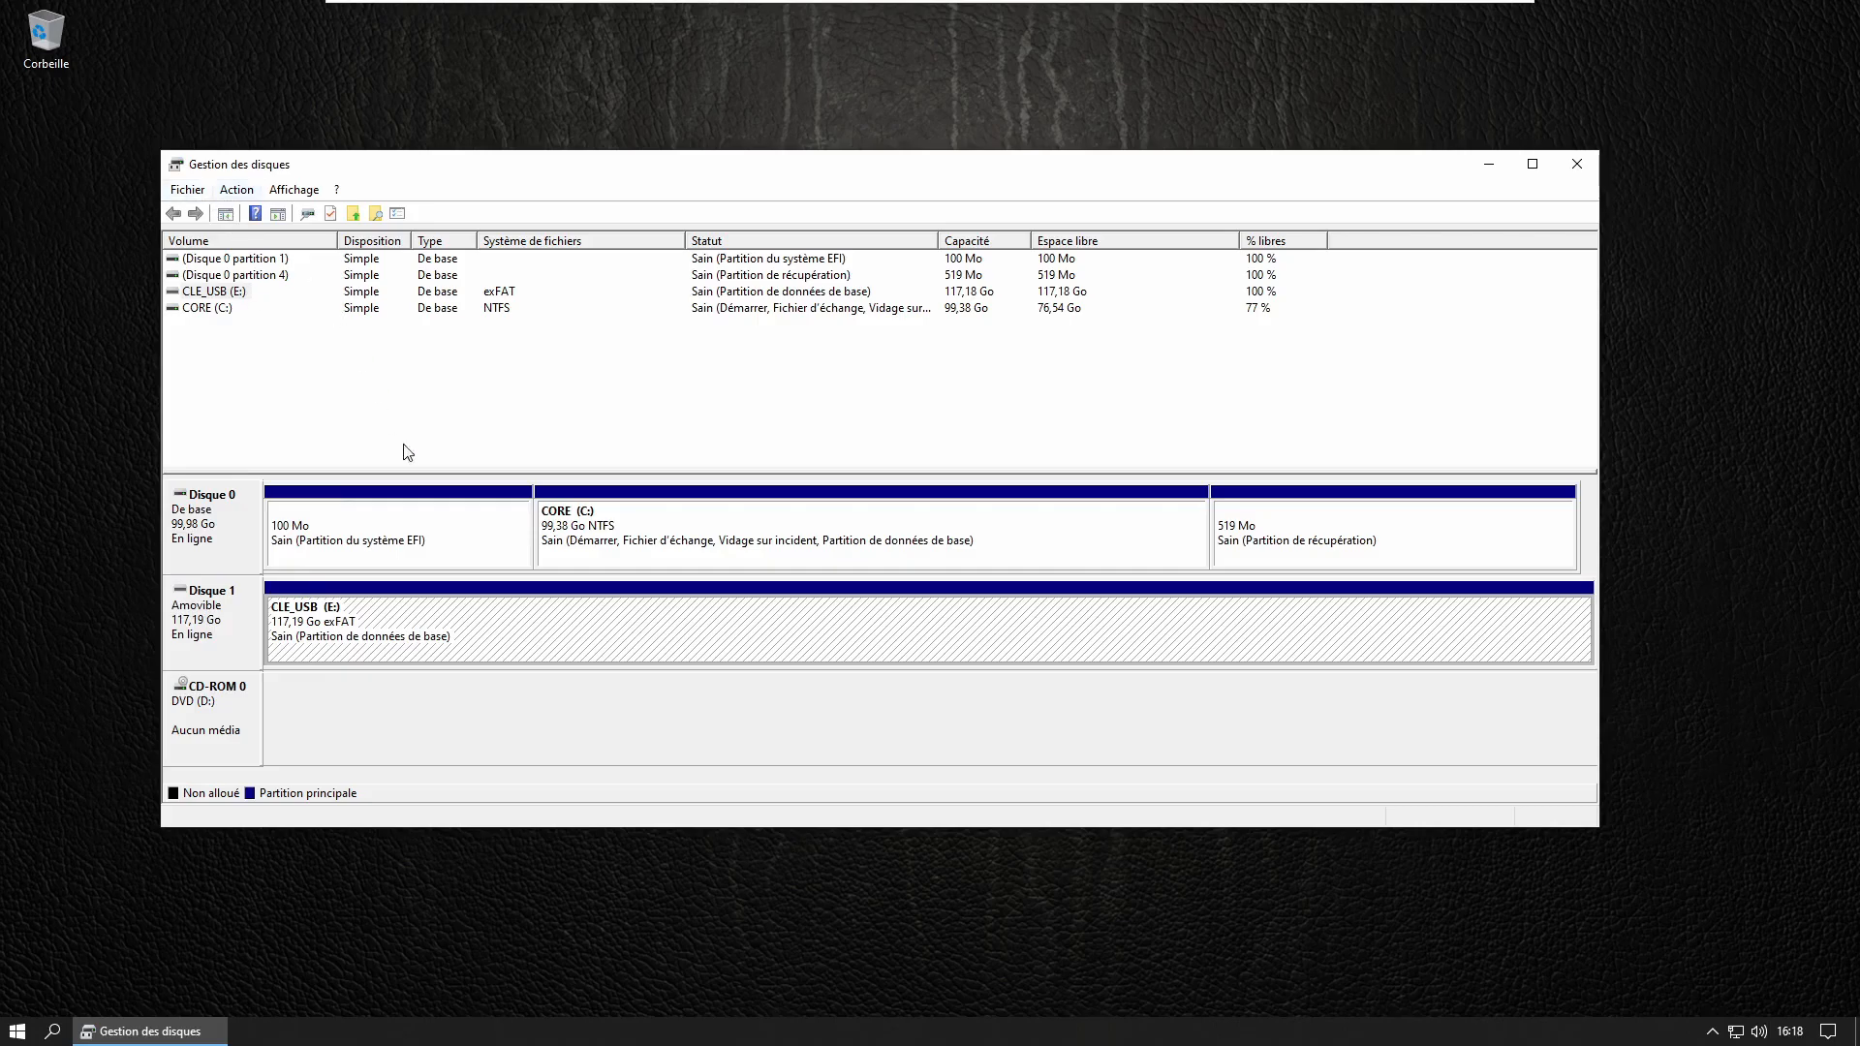
left_click(549, 528)
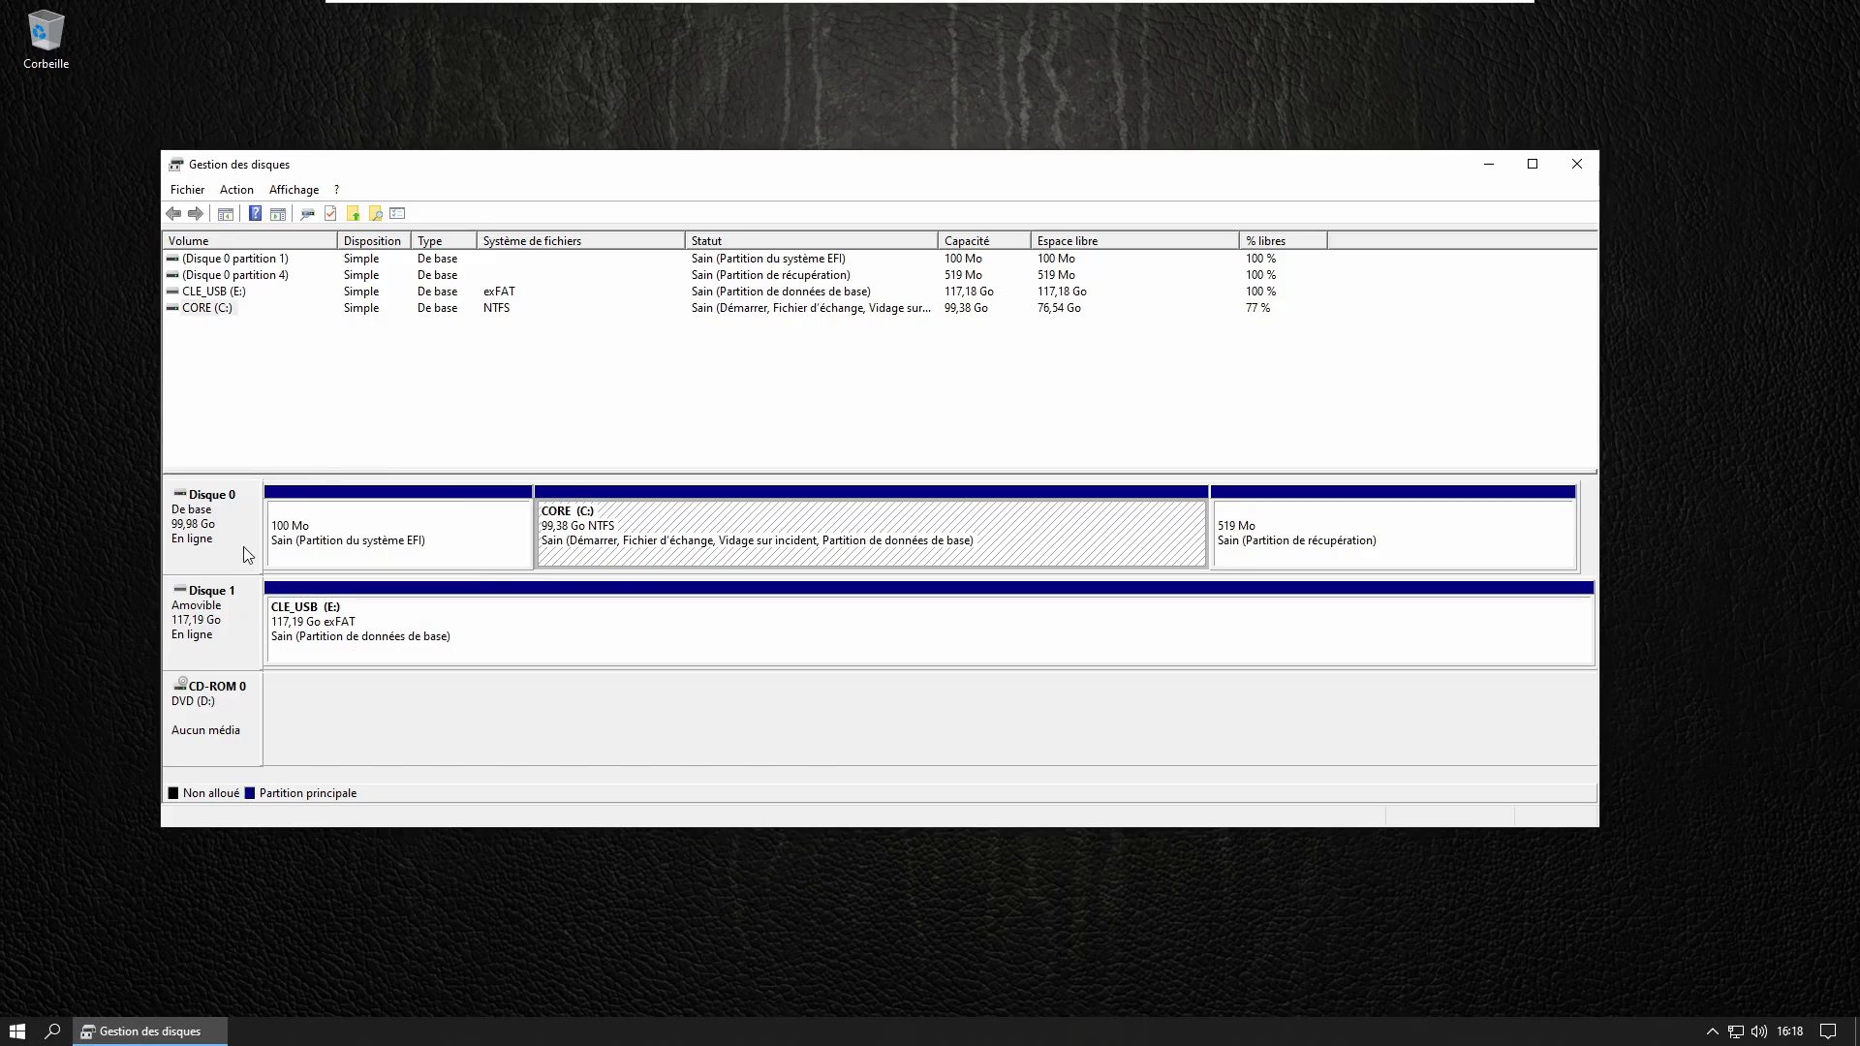
left_click(300, 534)
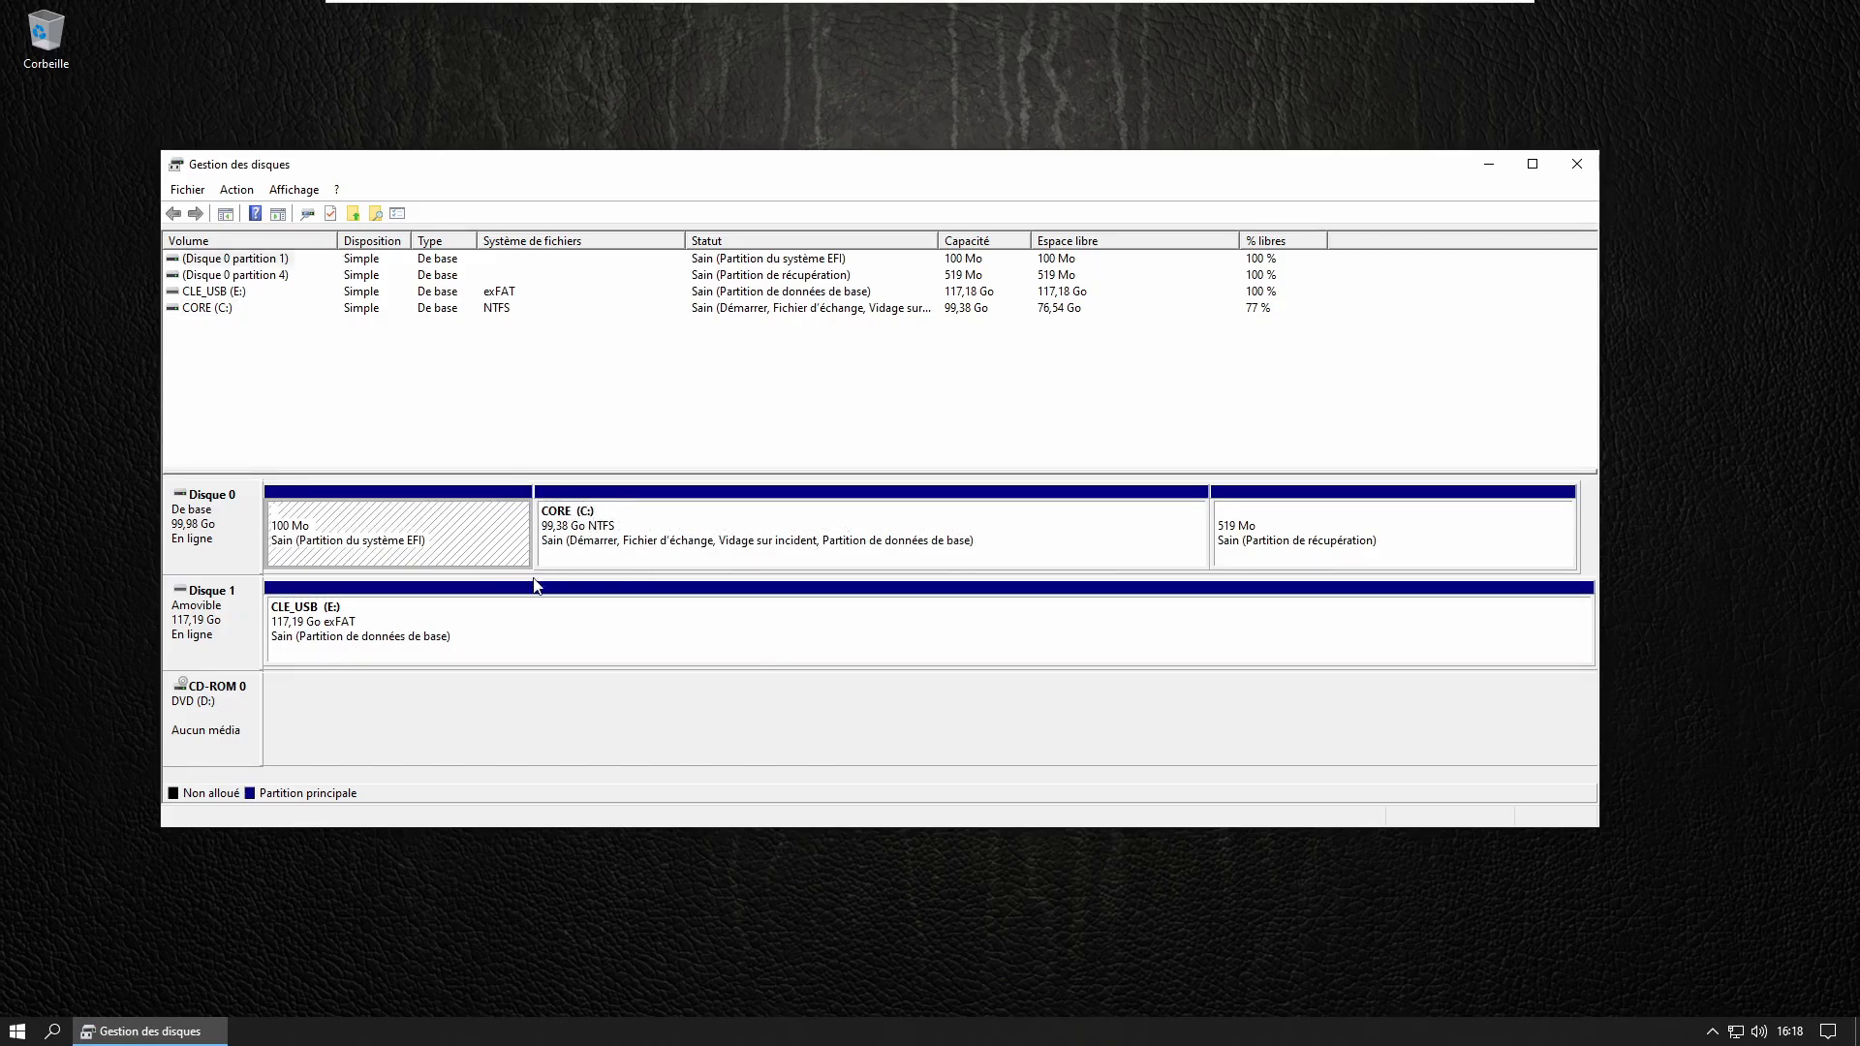
left_click(355, 643)
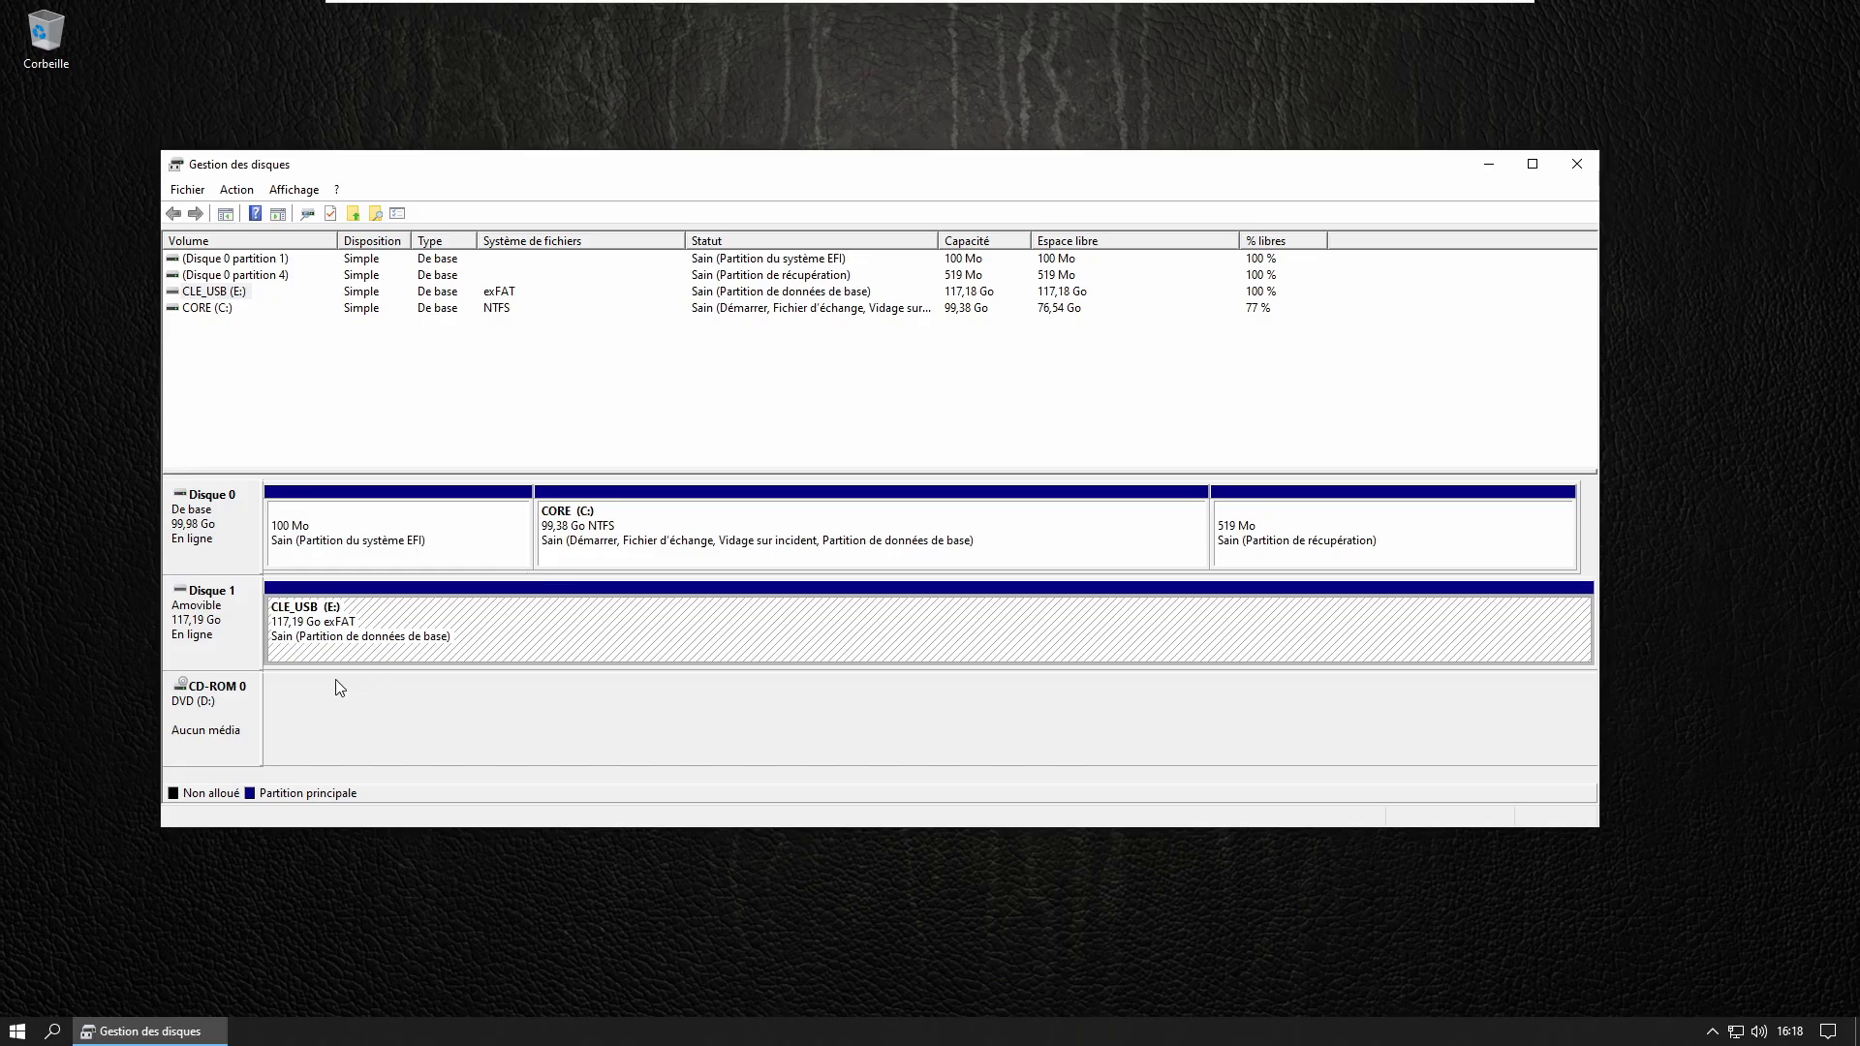
Look at the drives and their letters in File Explorer, select CLE_USB (E:), and minimize the Explorer window.
key("super+e")
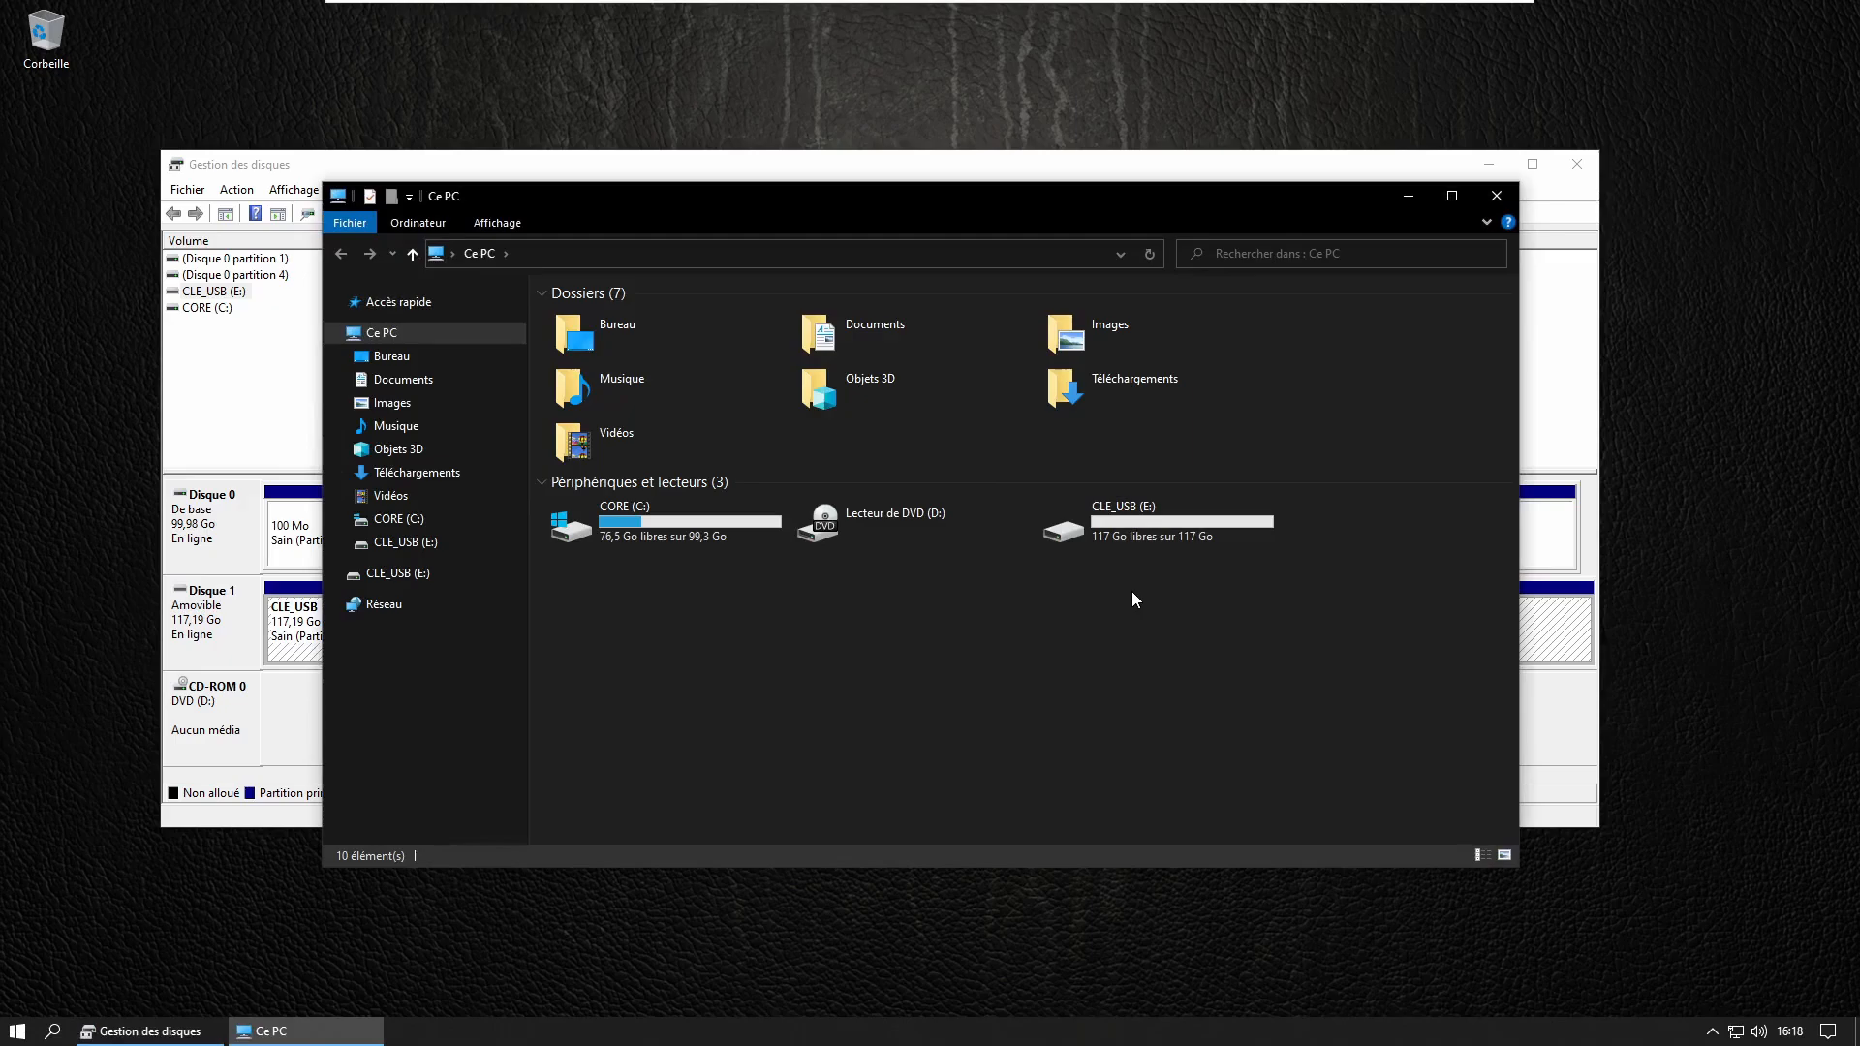
left_click(1137, 533)
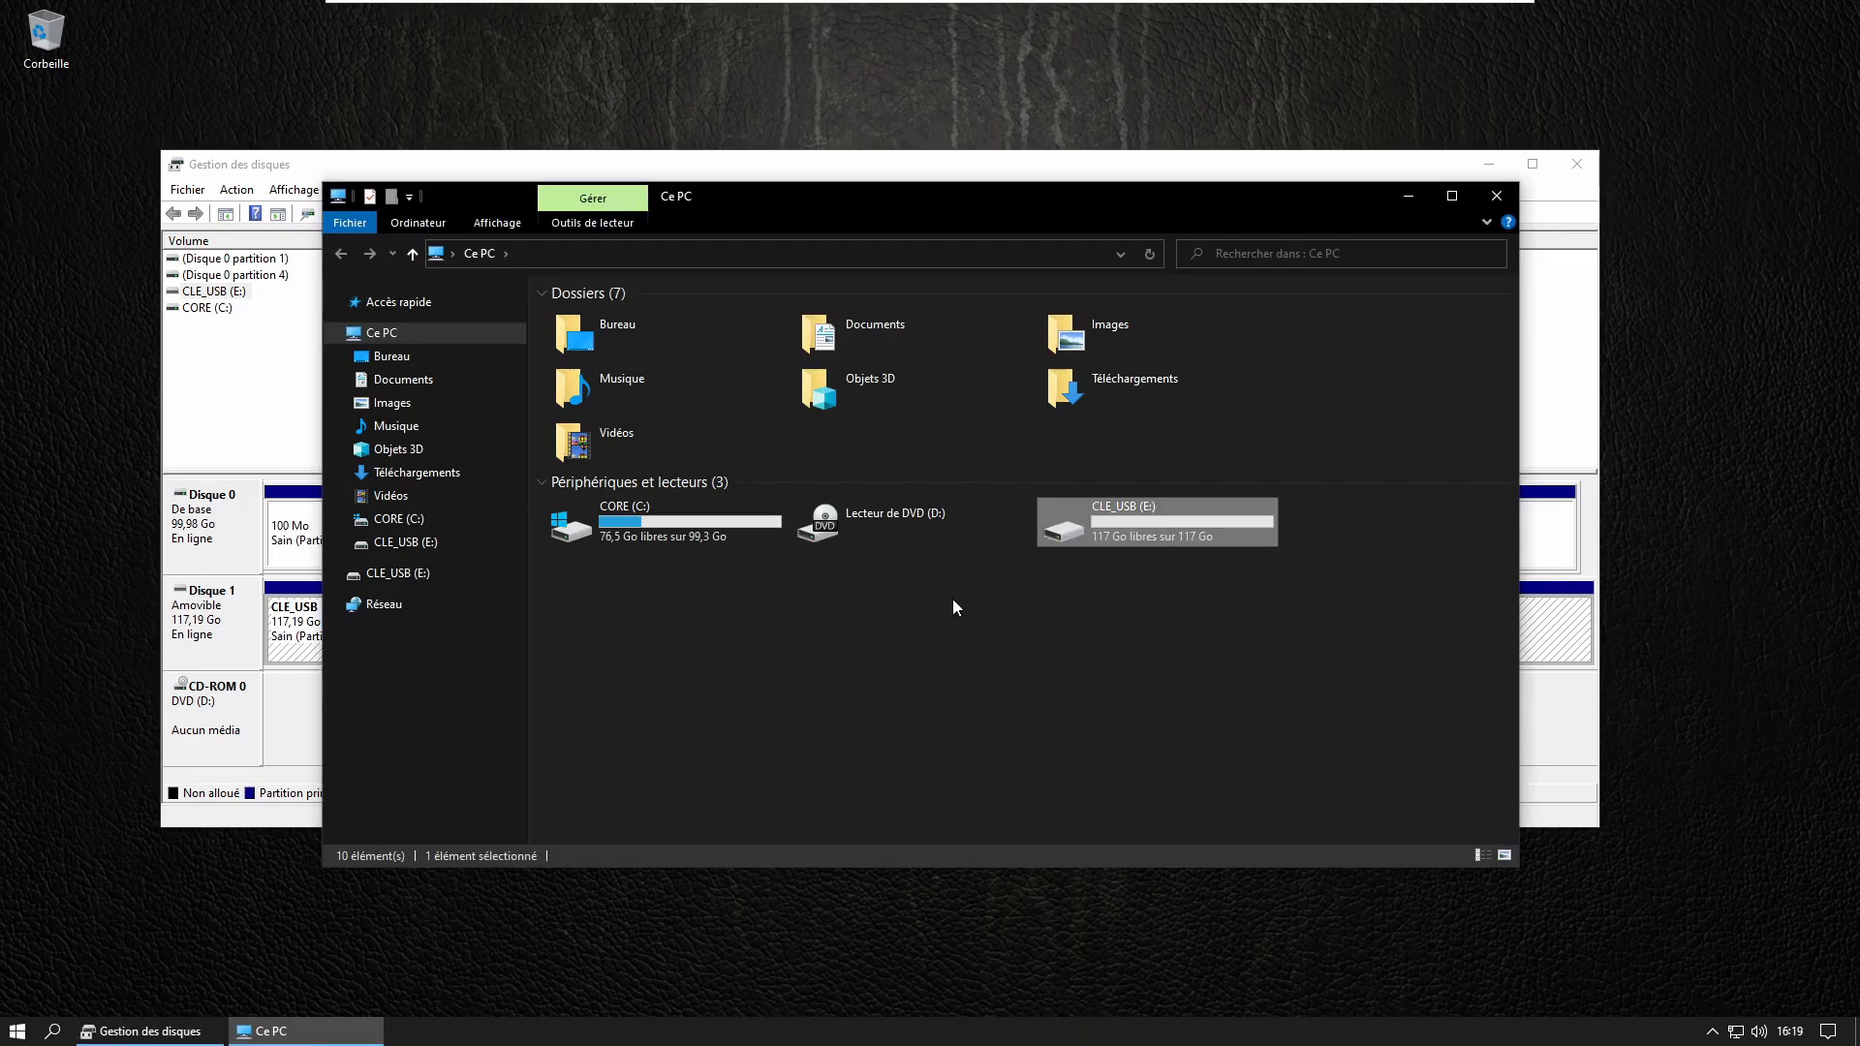
left_click(933, 671)
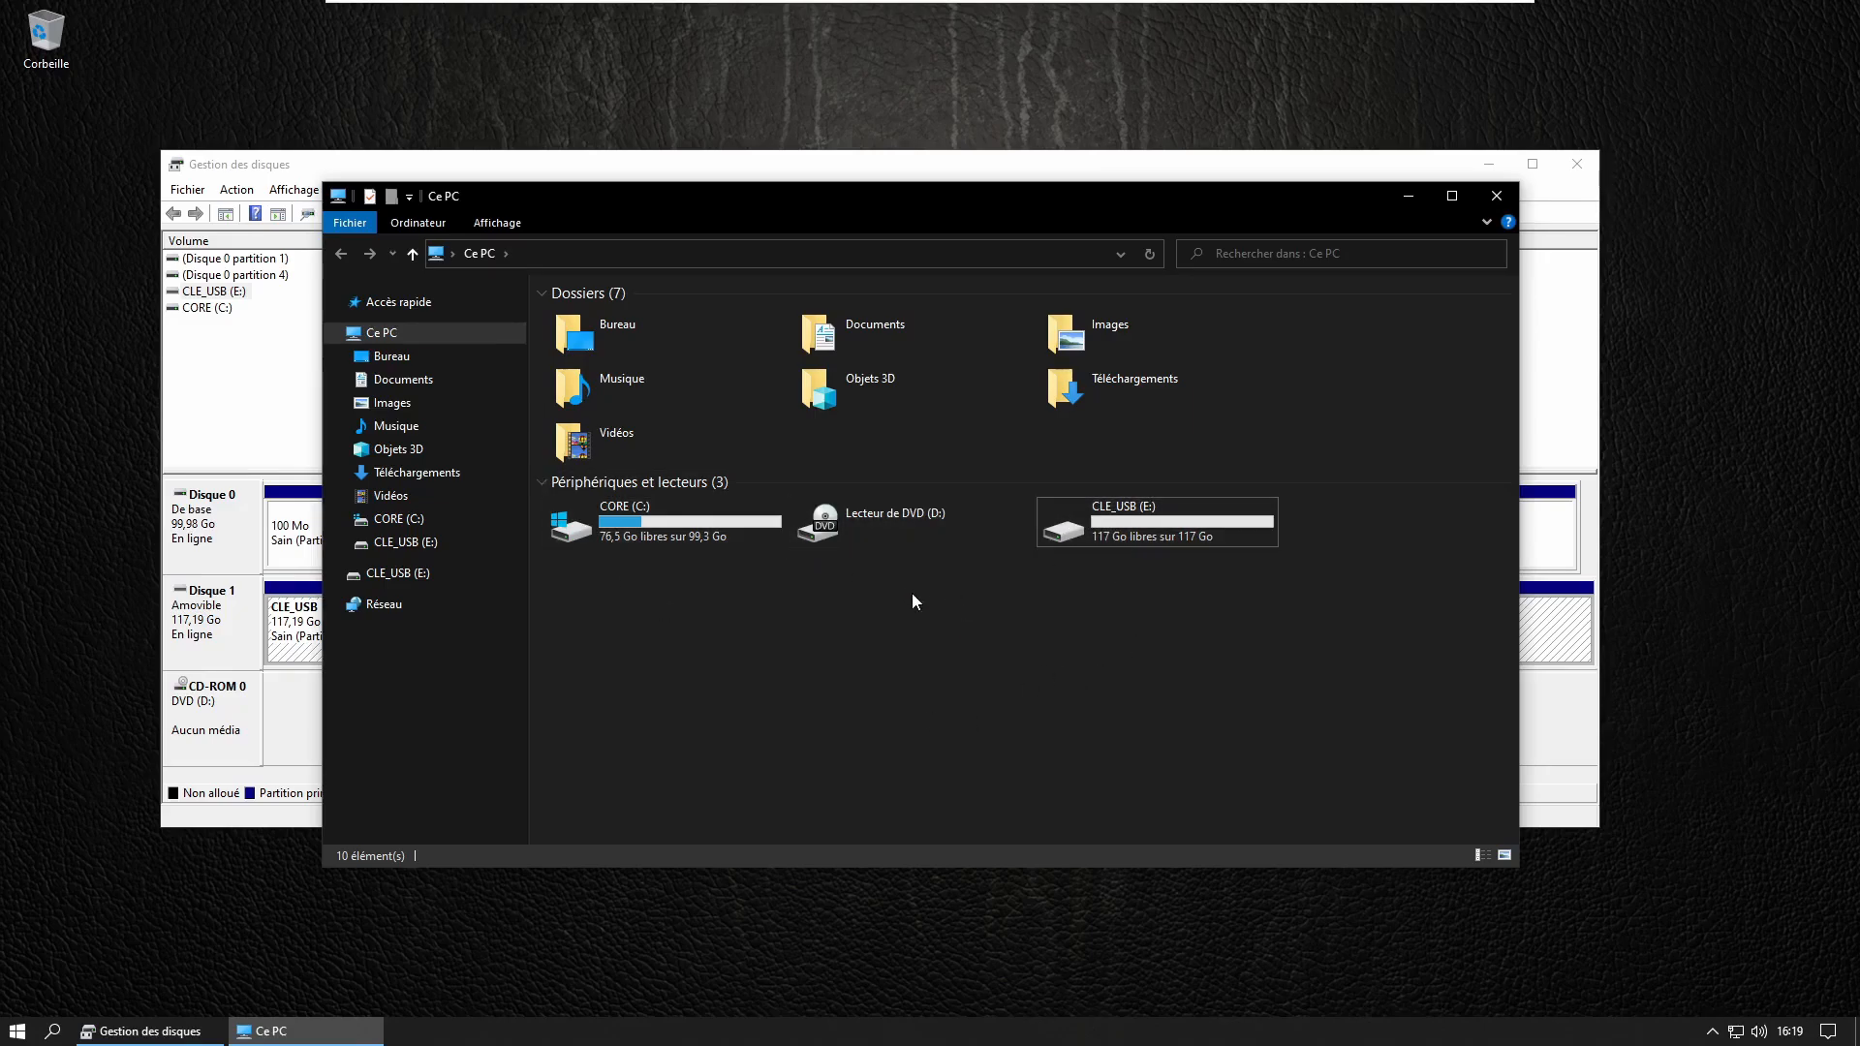
left_click(1409, 196)
View the drive letters available for the DVD drive CD-ROM 0, cancel that change, and remove its drive letter D.
right_click(225, 715)
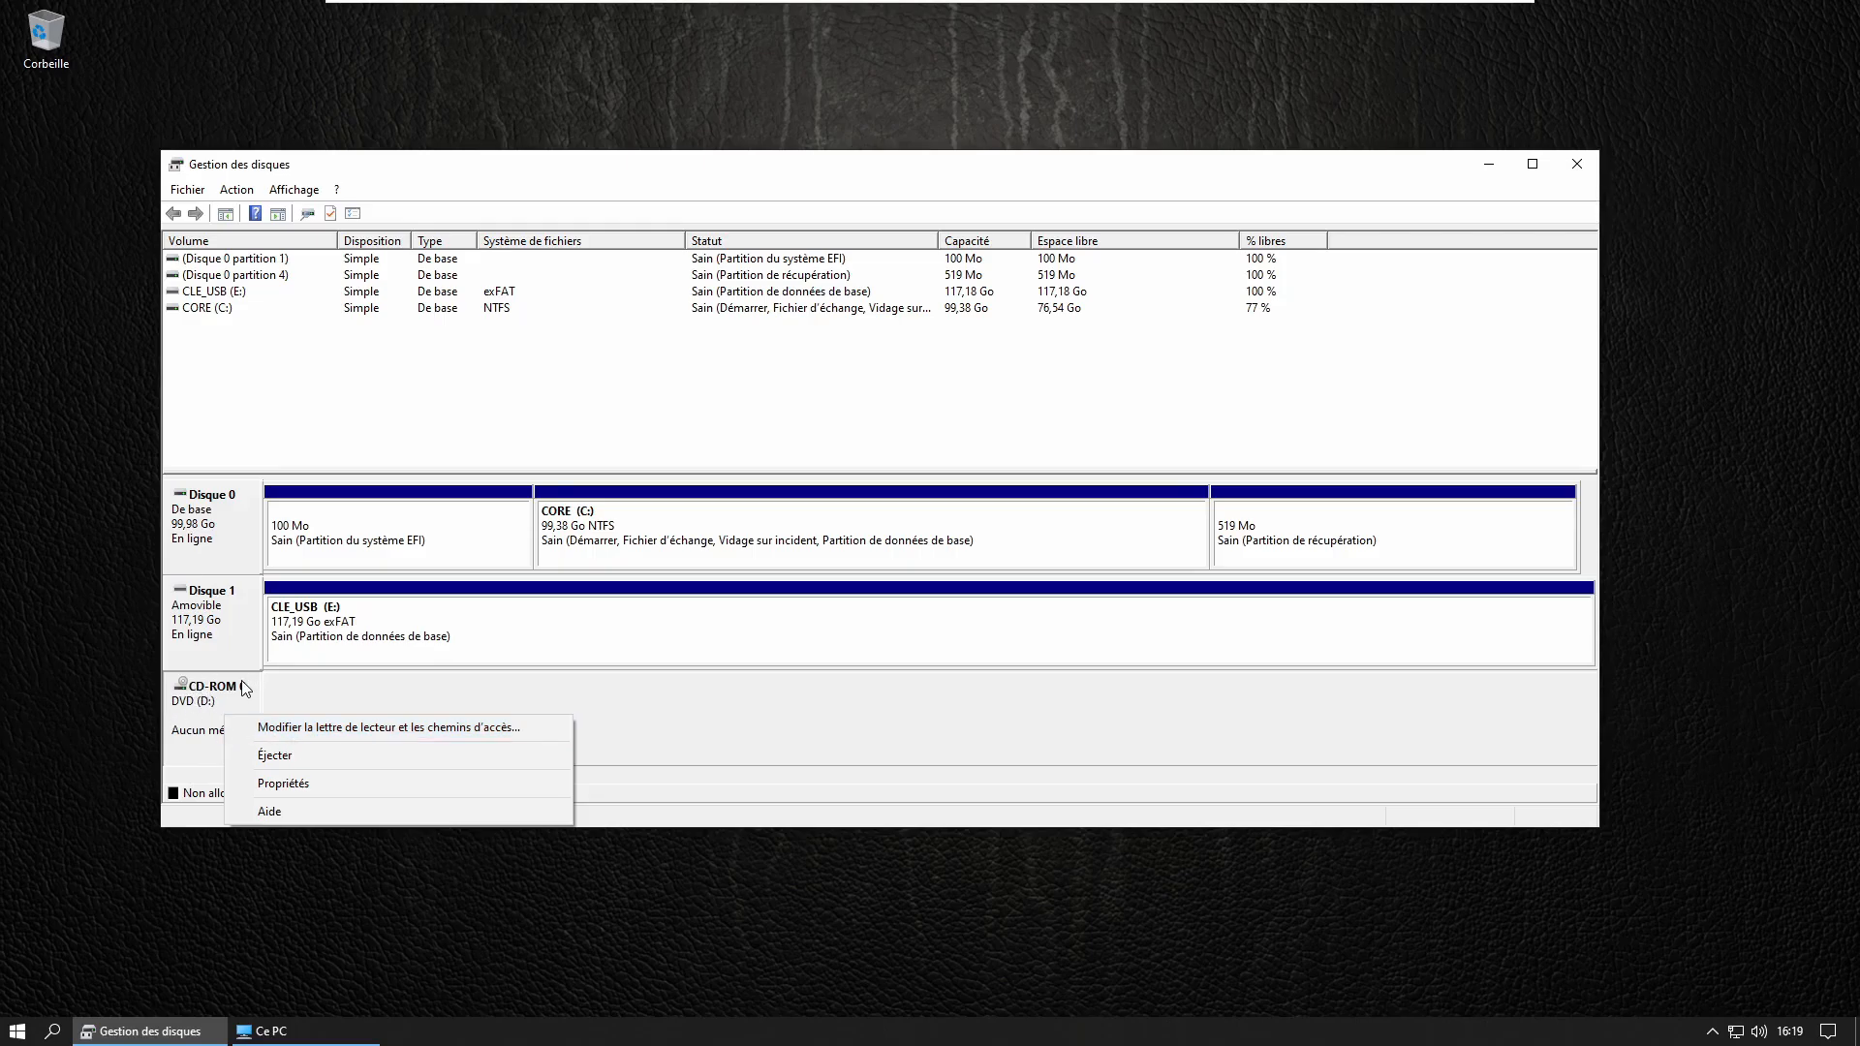
left_click(299, 728)
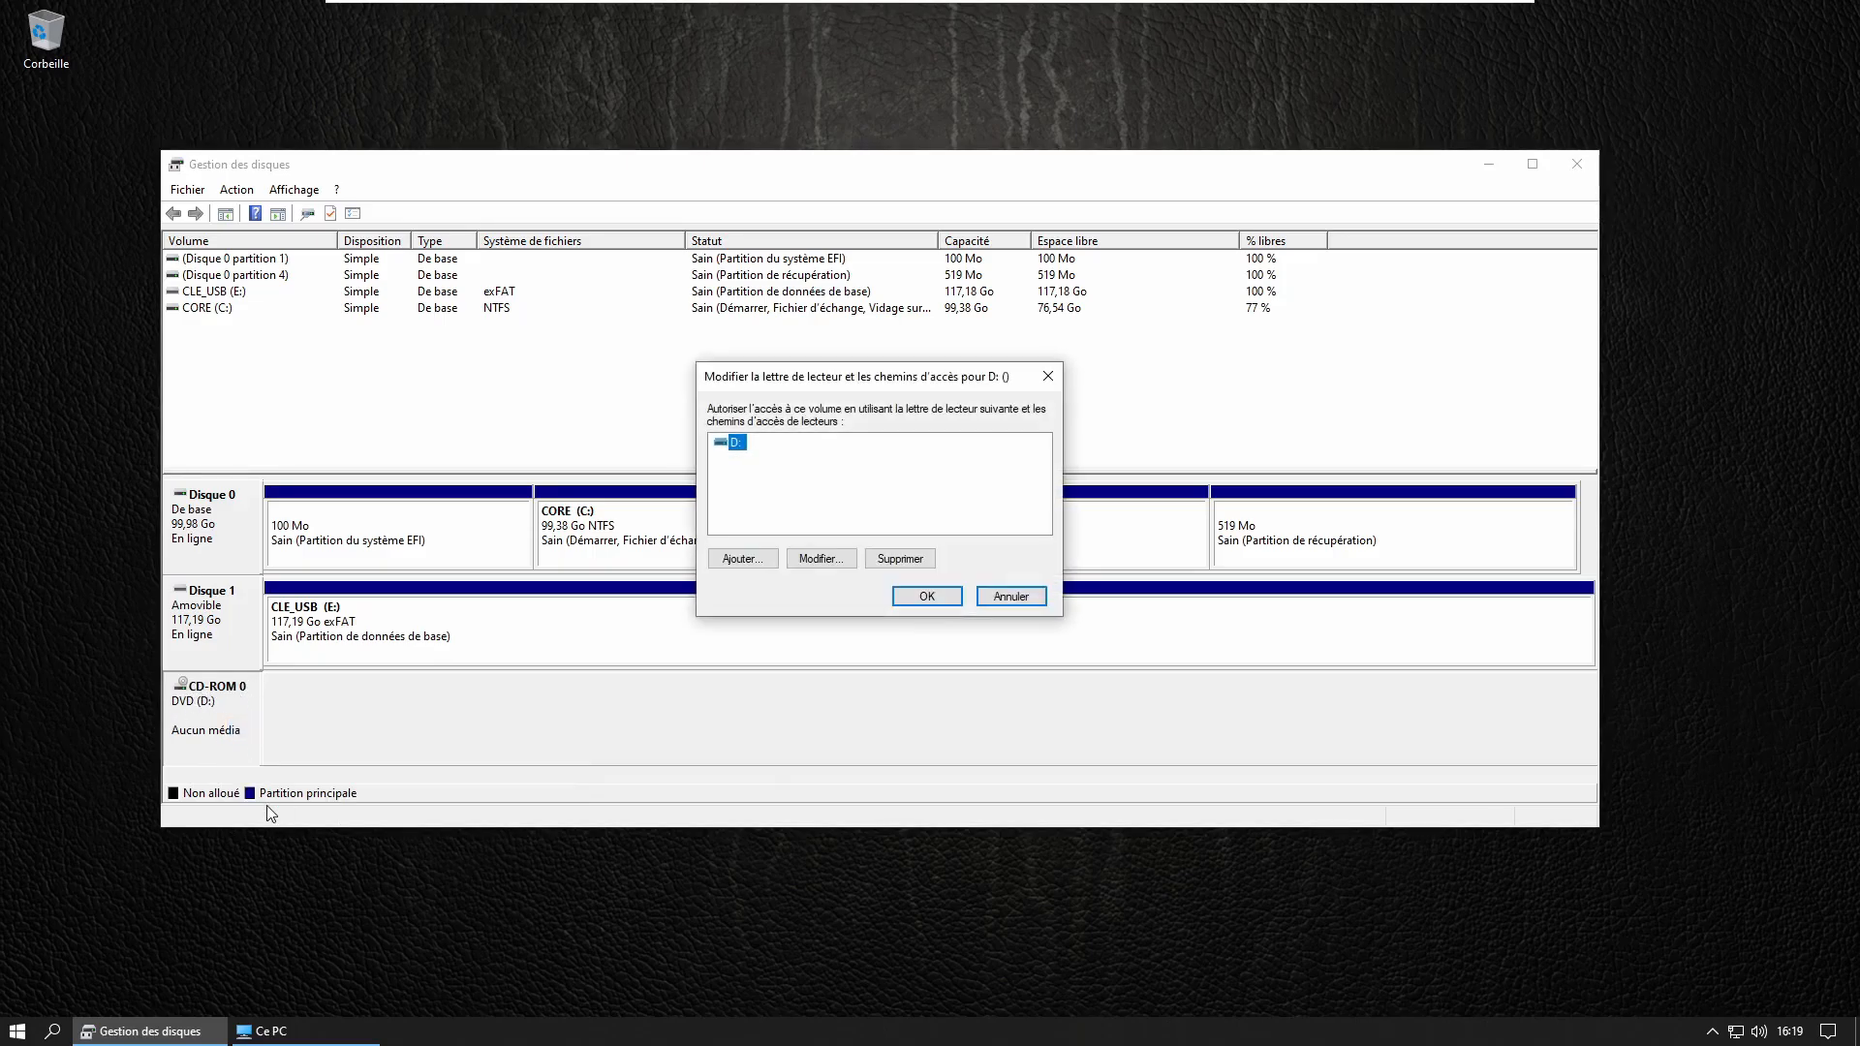
left_click(821, 560)
left_click(922, 476)
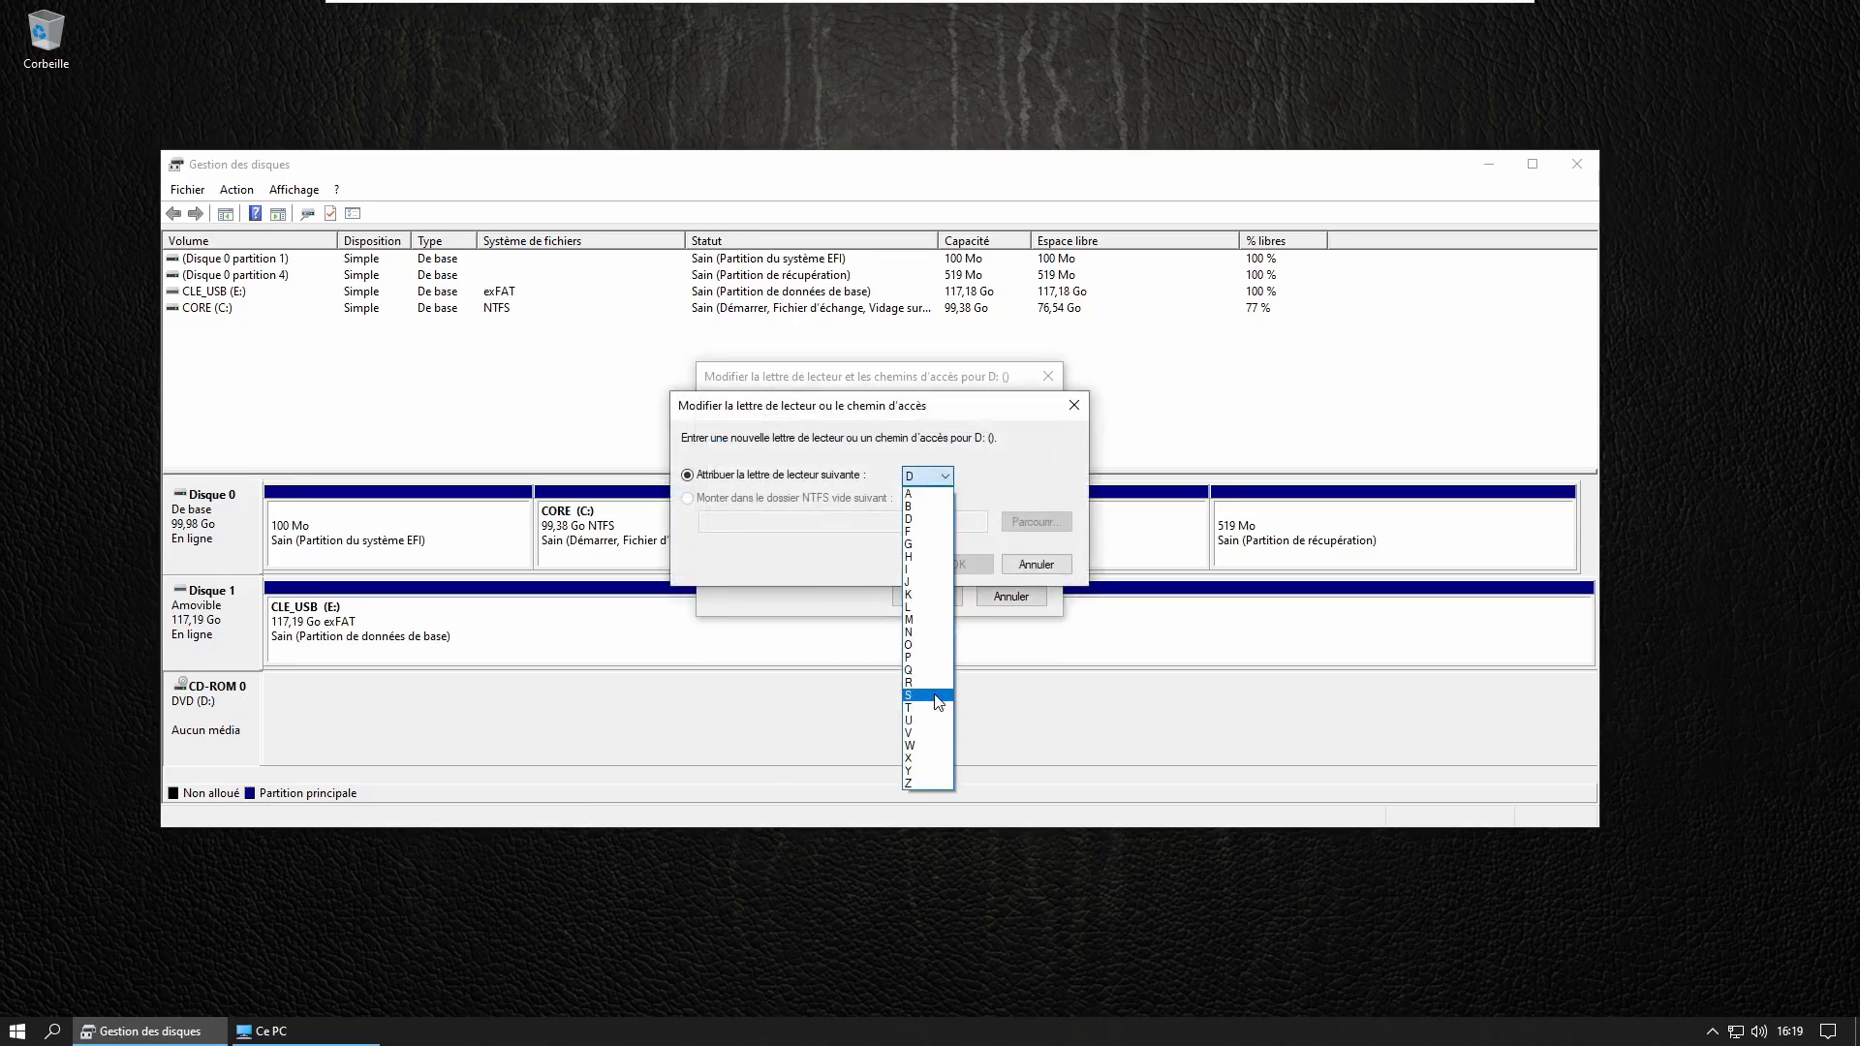
left_click(1035, 548)
left_click(1036, 564)
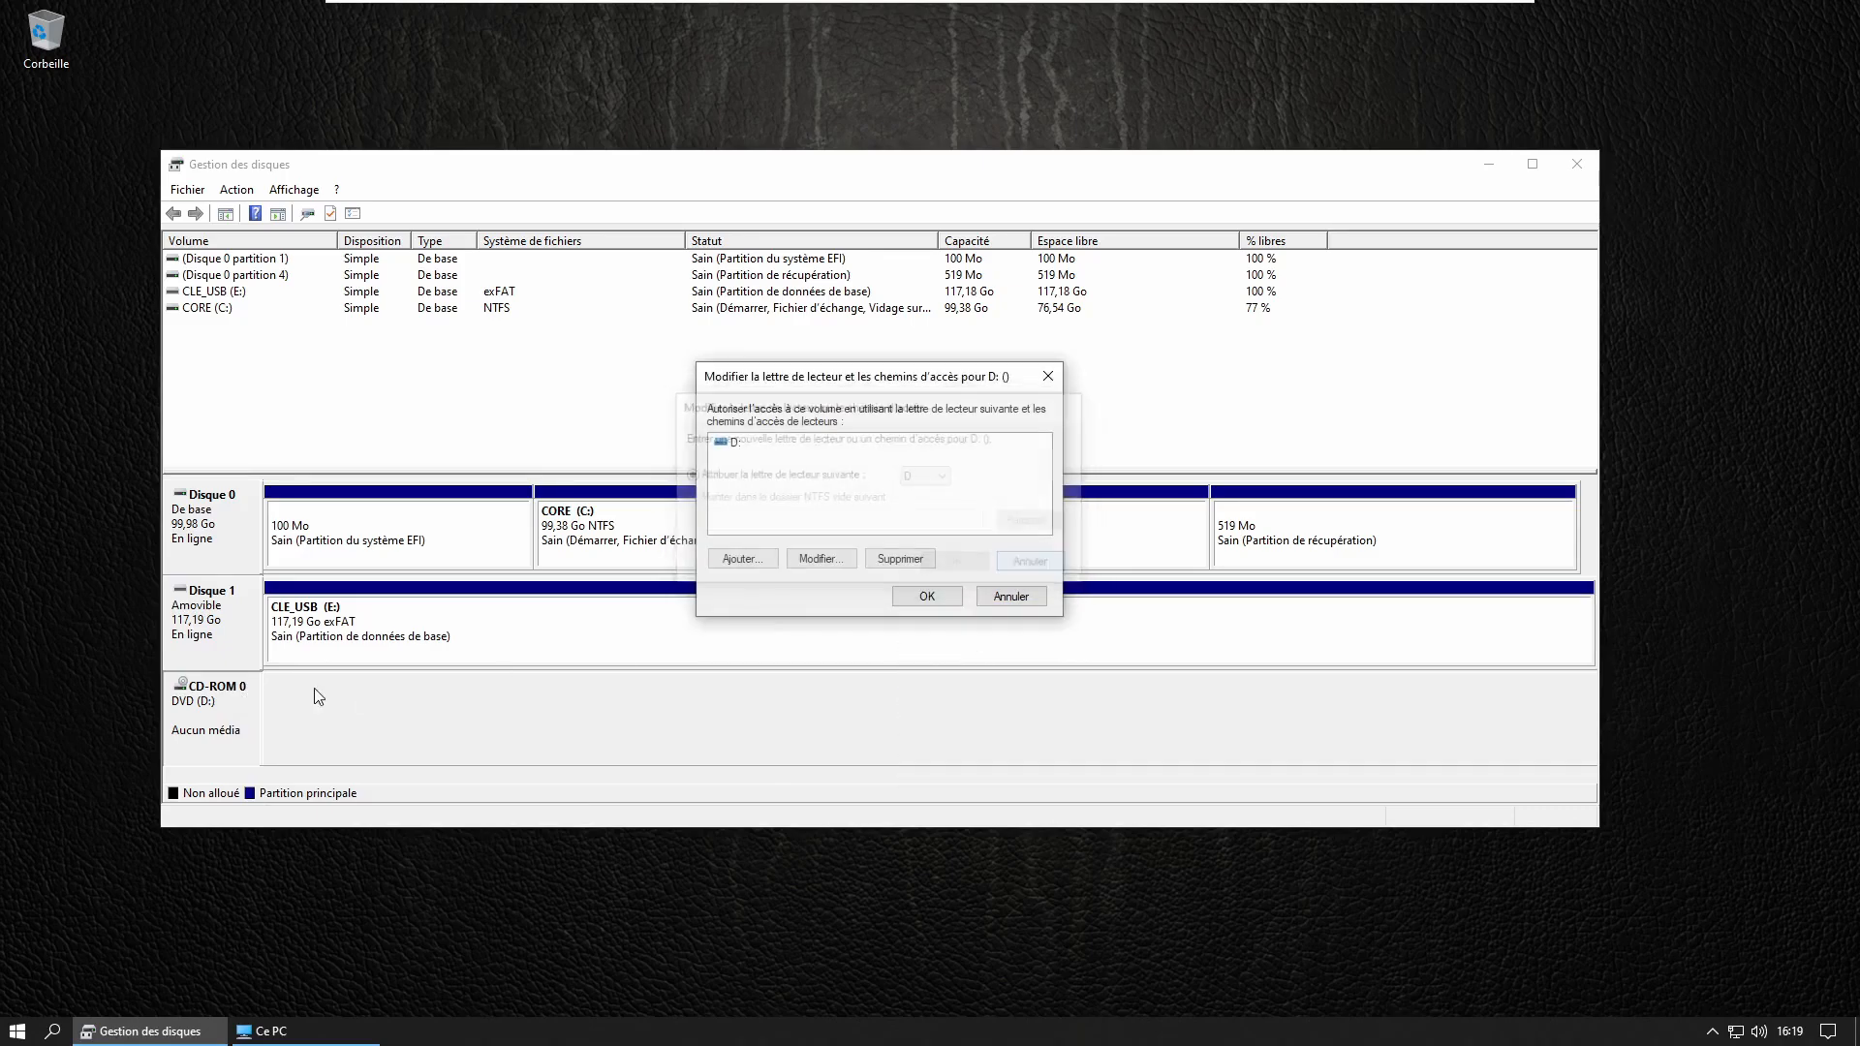
left_click(883, 566)
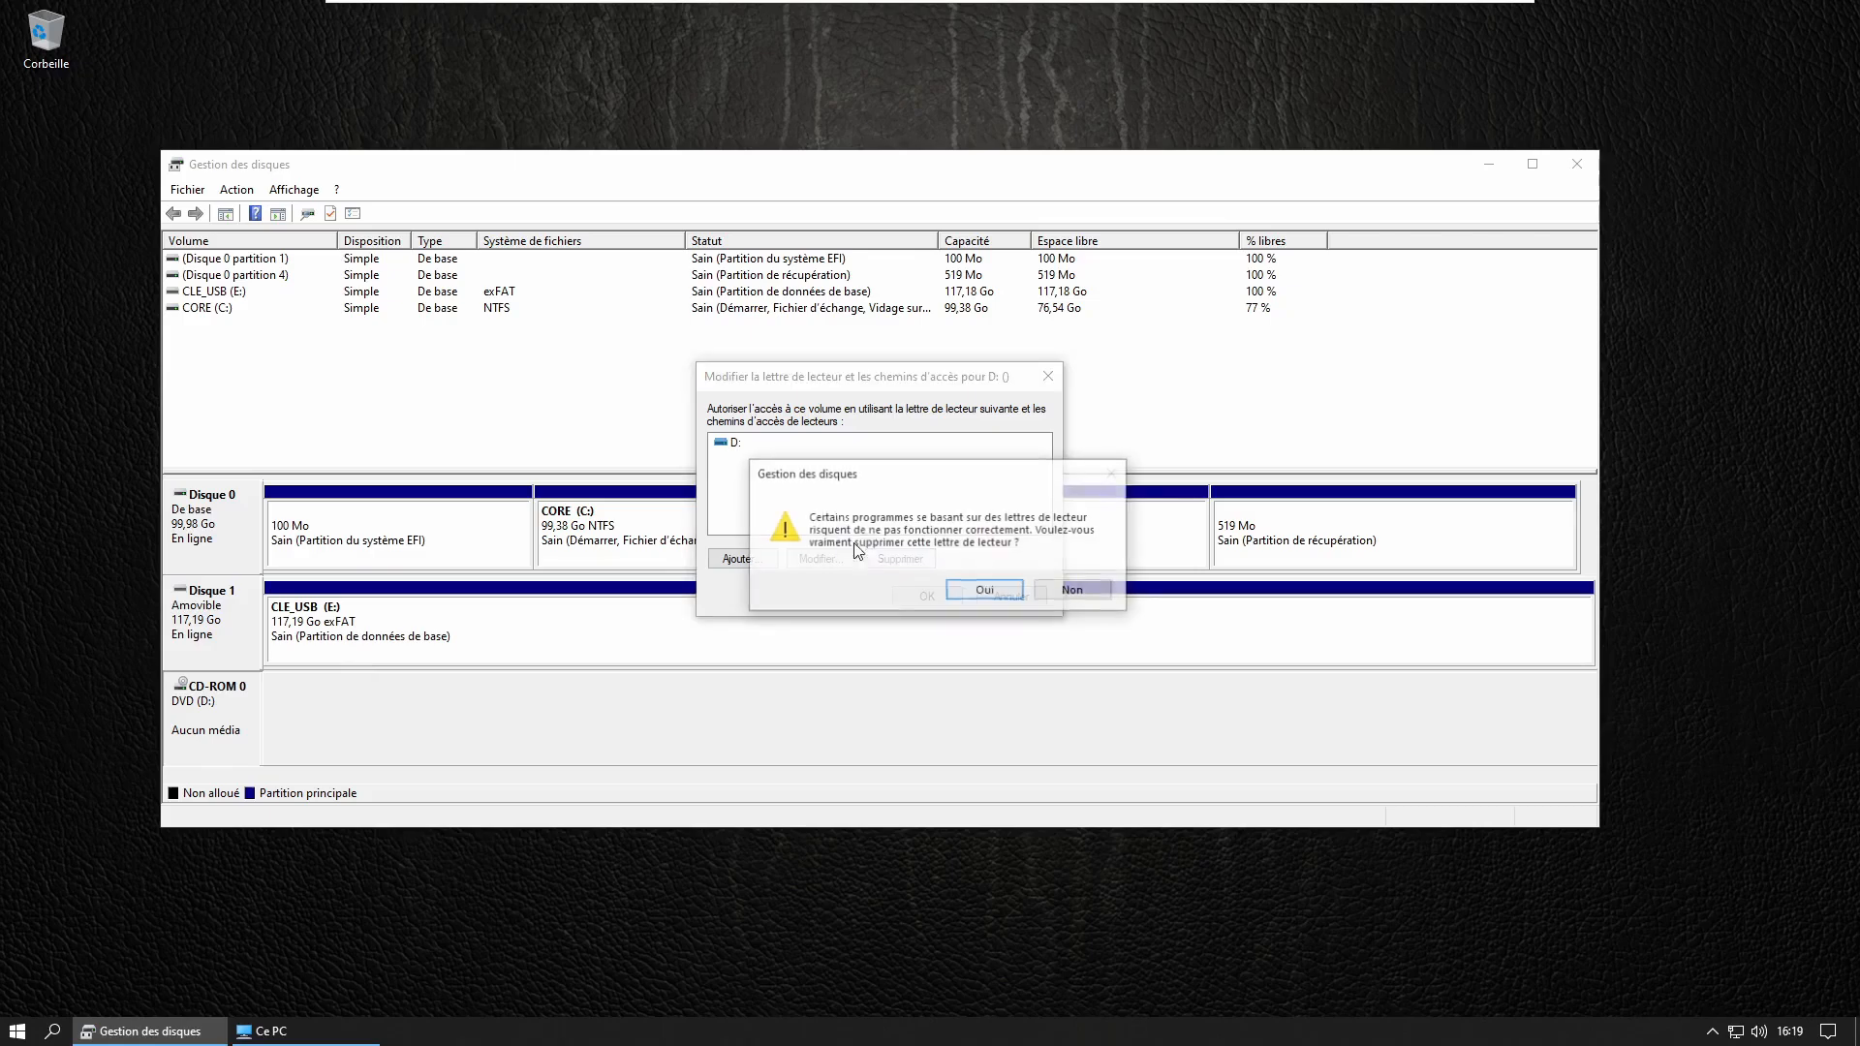
left_click(977, 593)
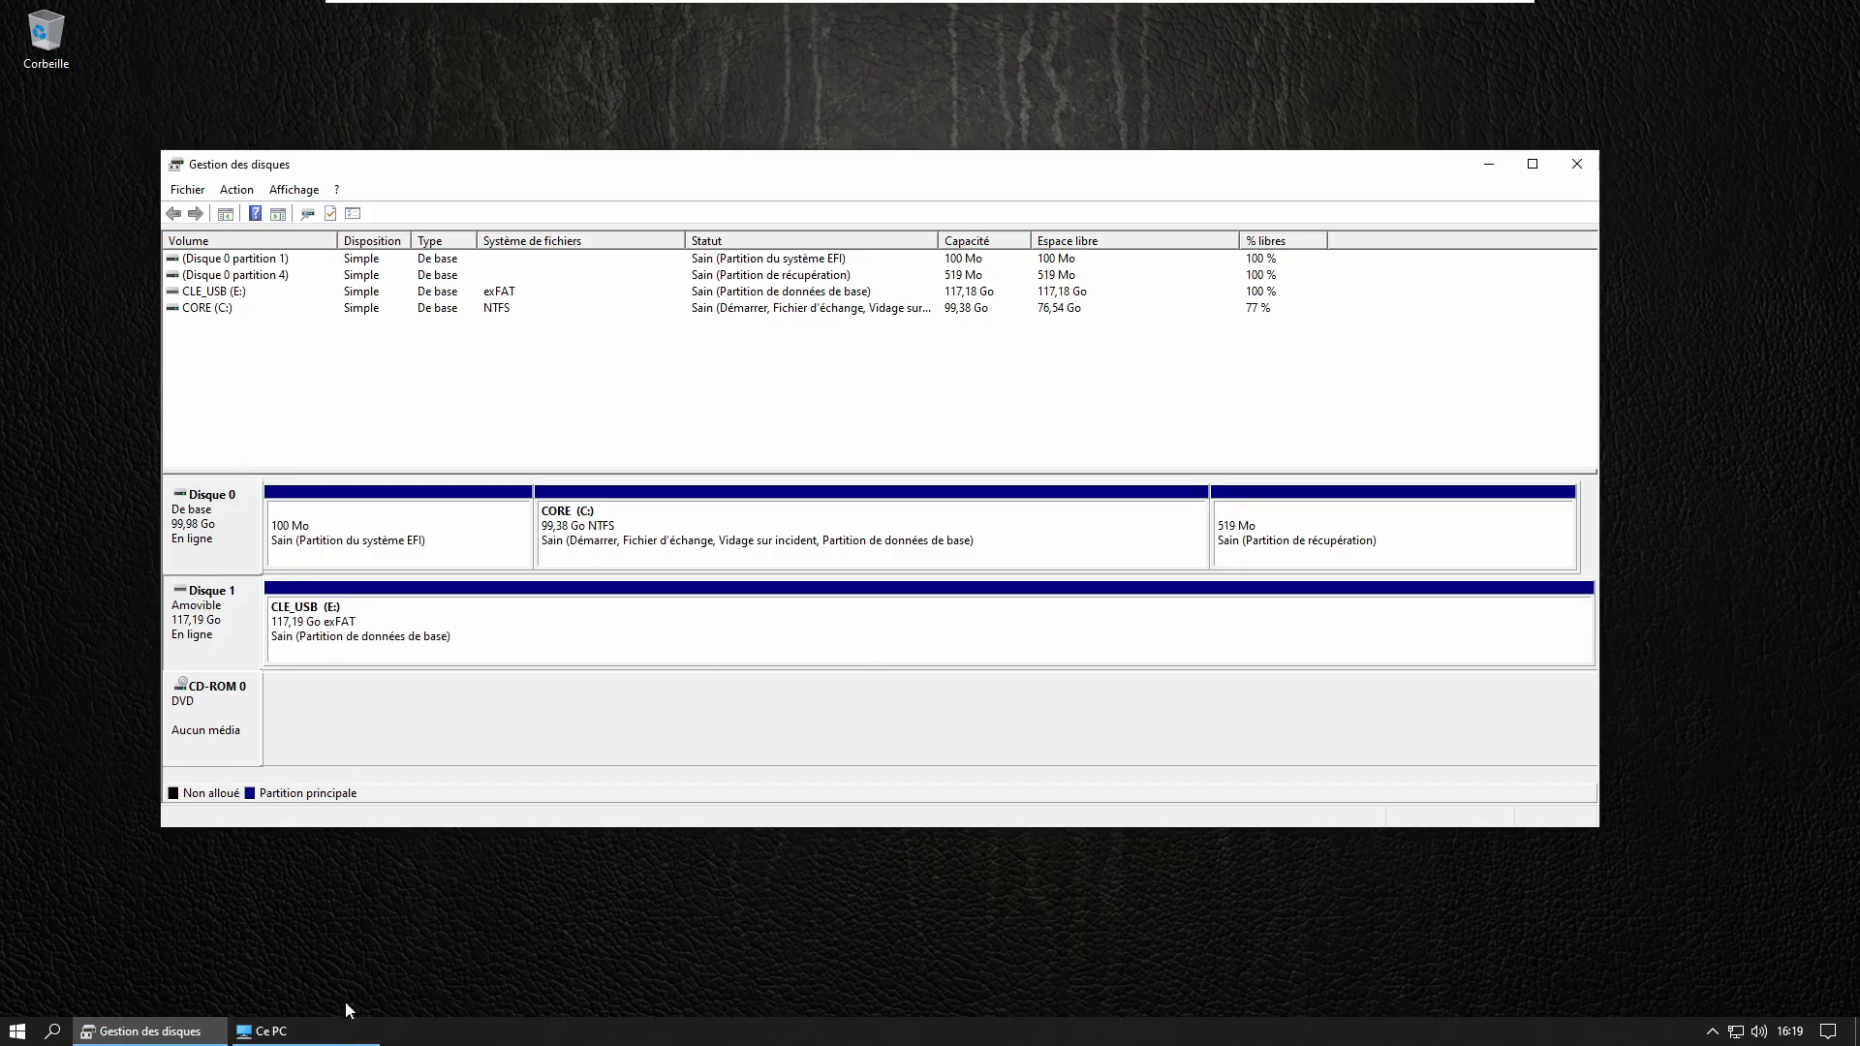
Check the drive list in File Explorer for the DVD drive, minimize it, and move the Disk Management window slightly.
left_click(329, 1030)
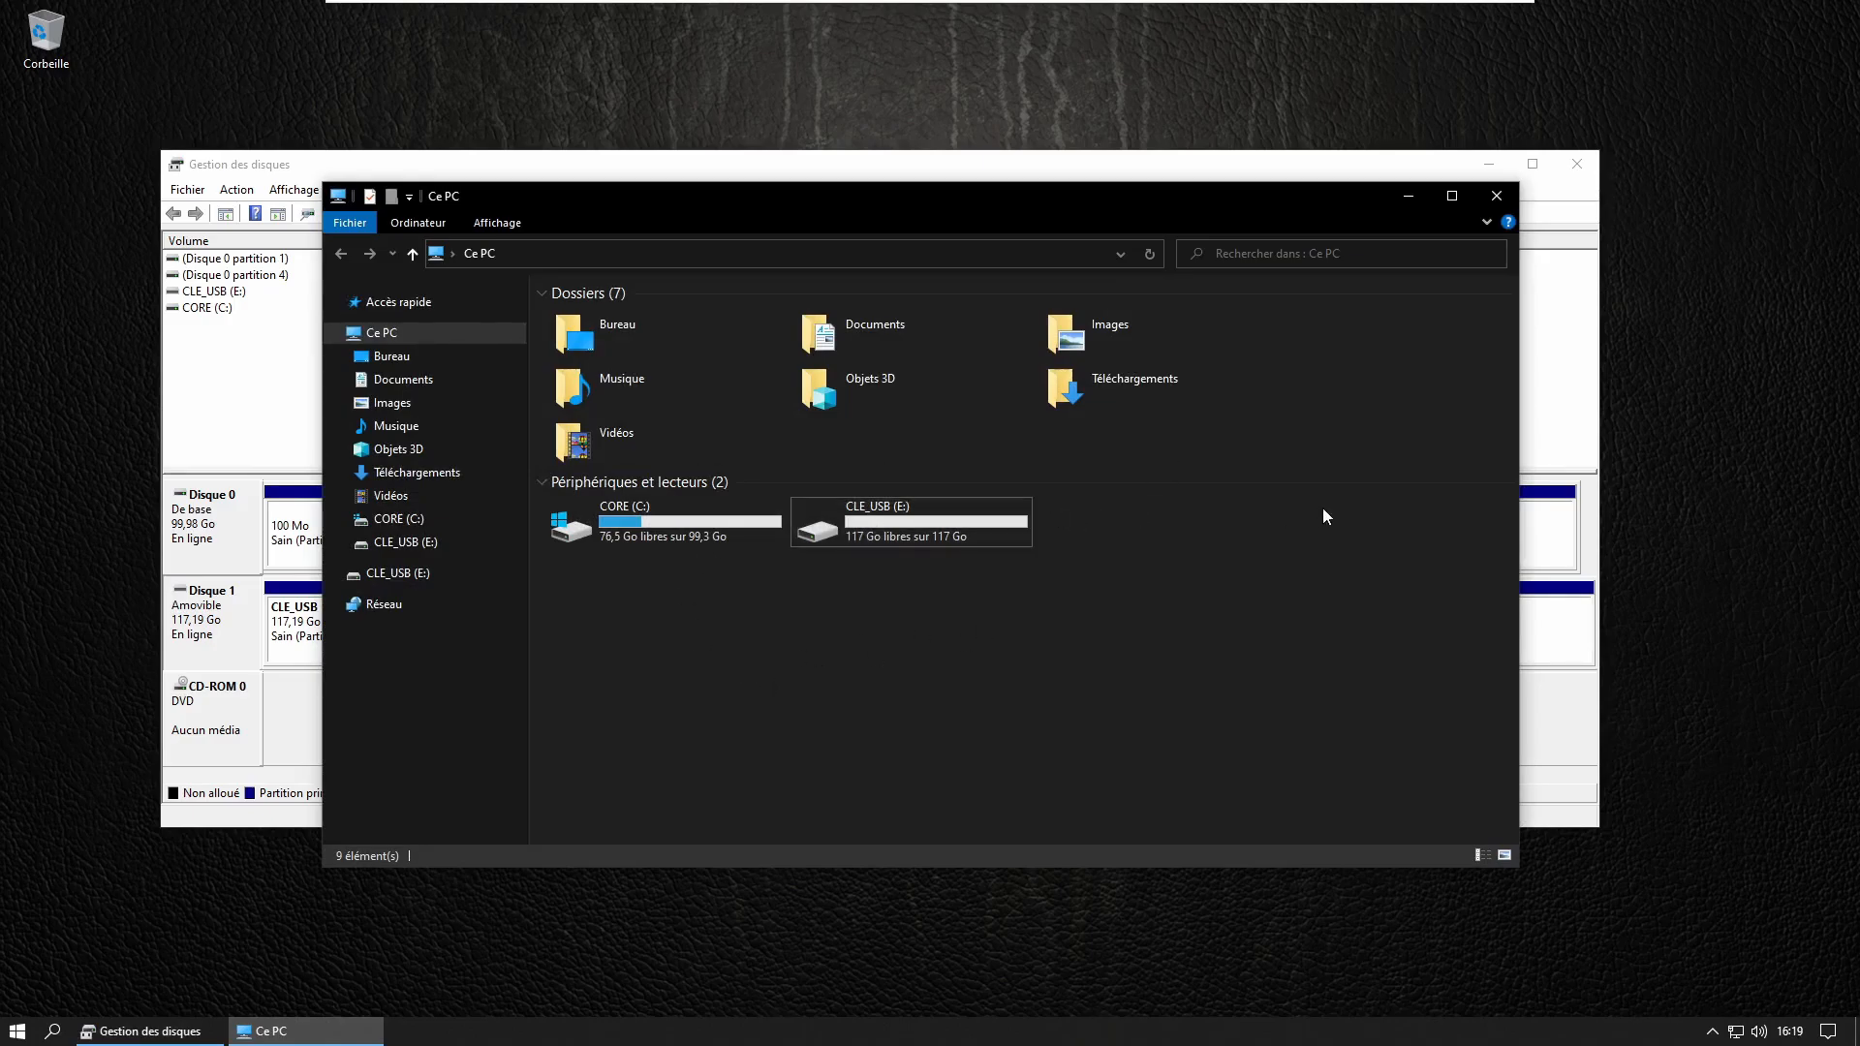
left_click(1408, 196)
left_click_drag(1097, 164, 1132, 184)
Assign the drive letter M to the DVD drive CD-ROM 0.
right_click(250, 724)
left_click(326, 736)
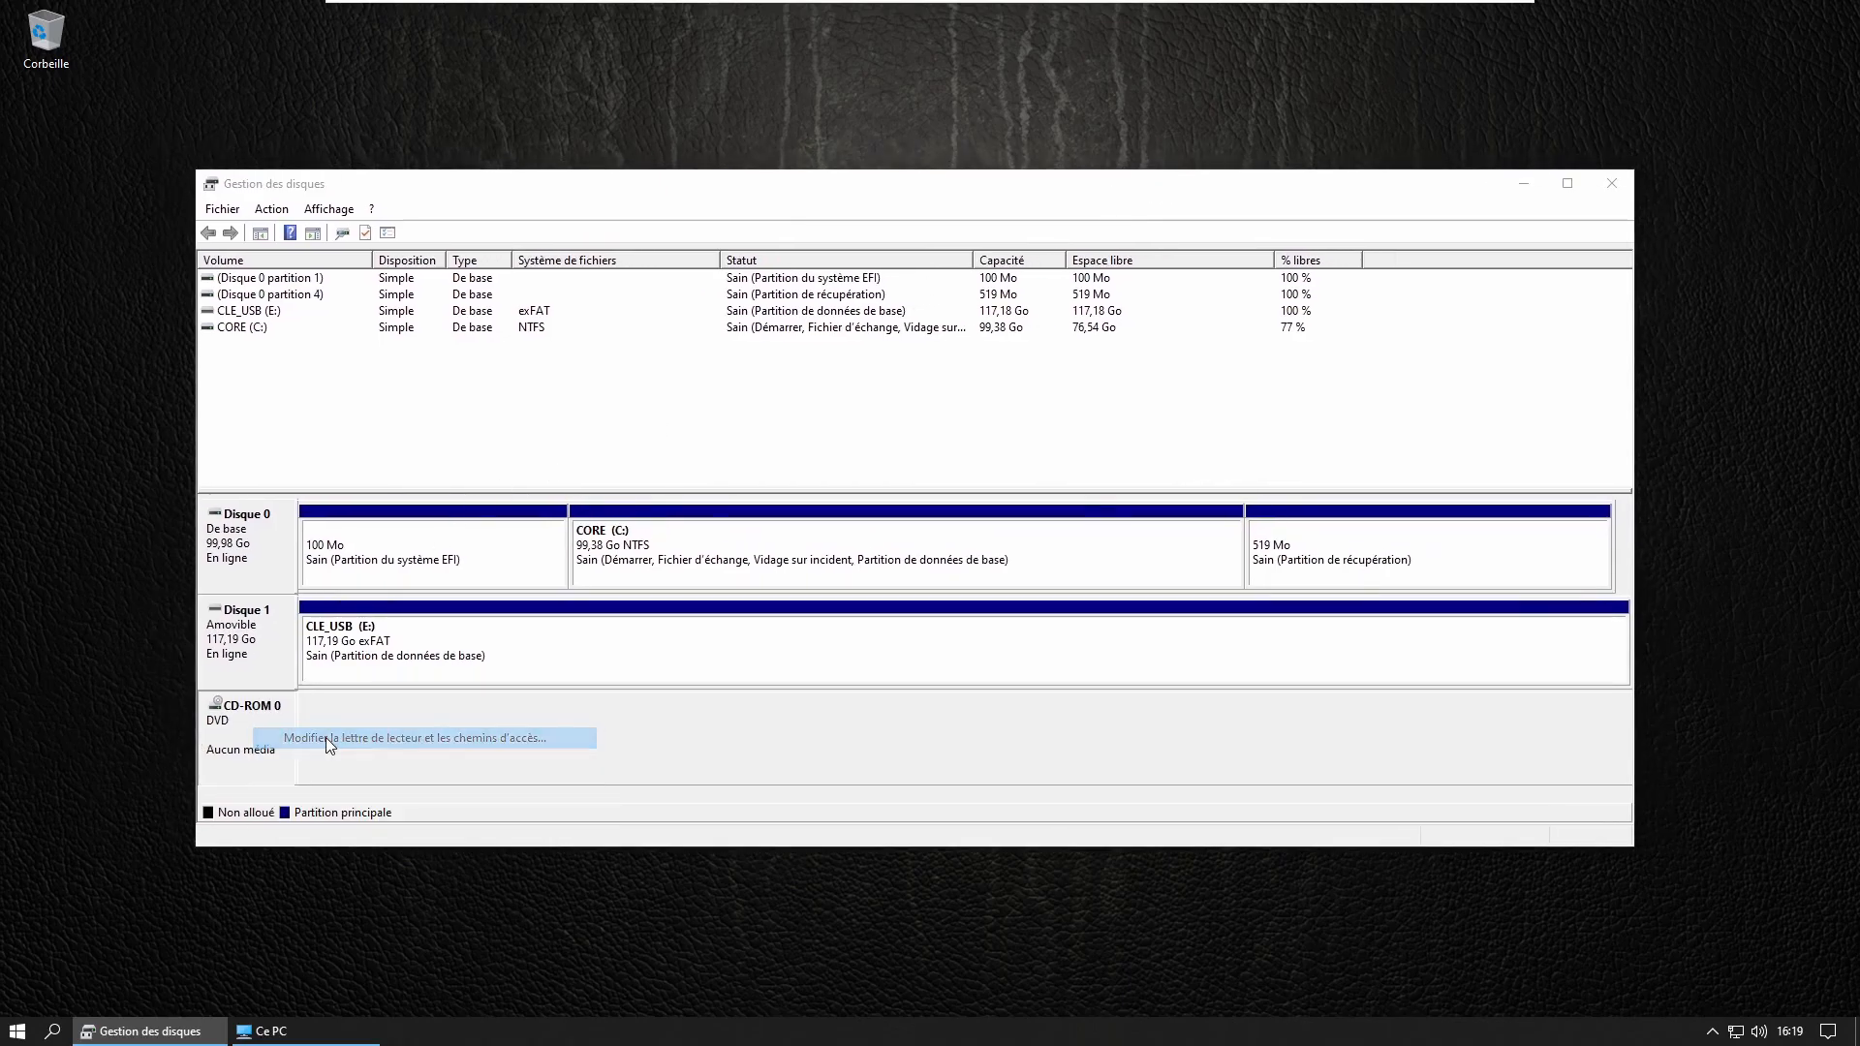
left_click(792, 579)
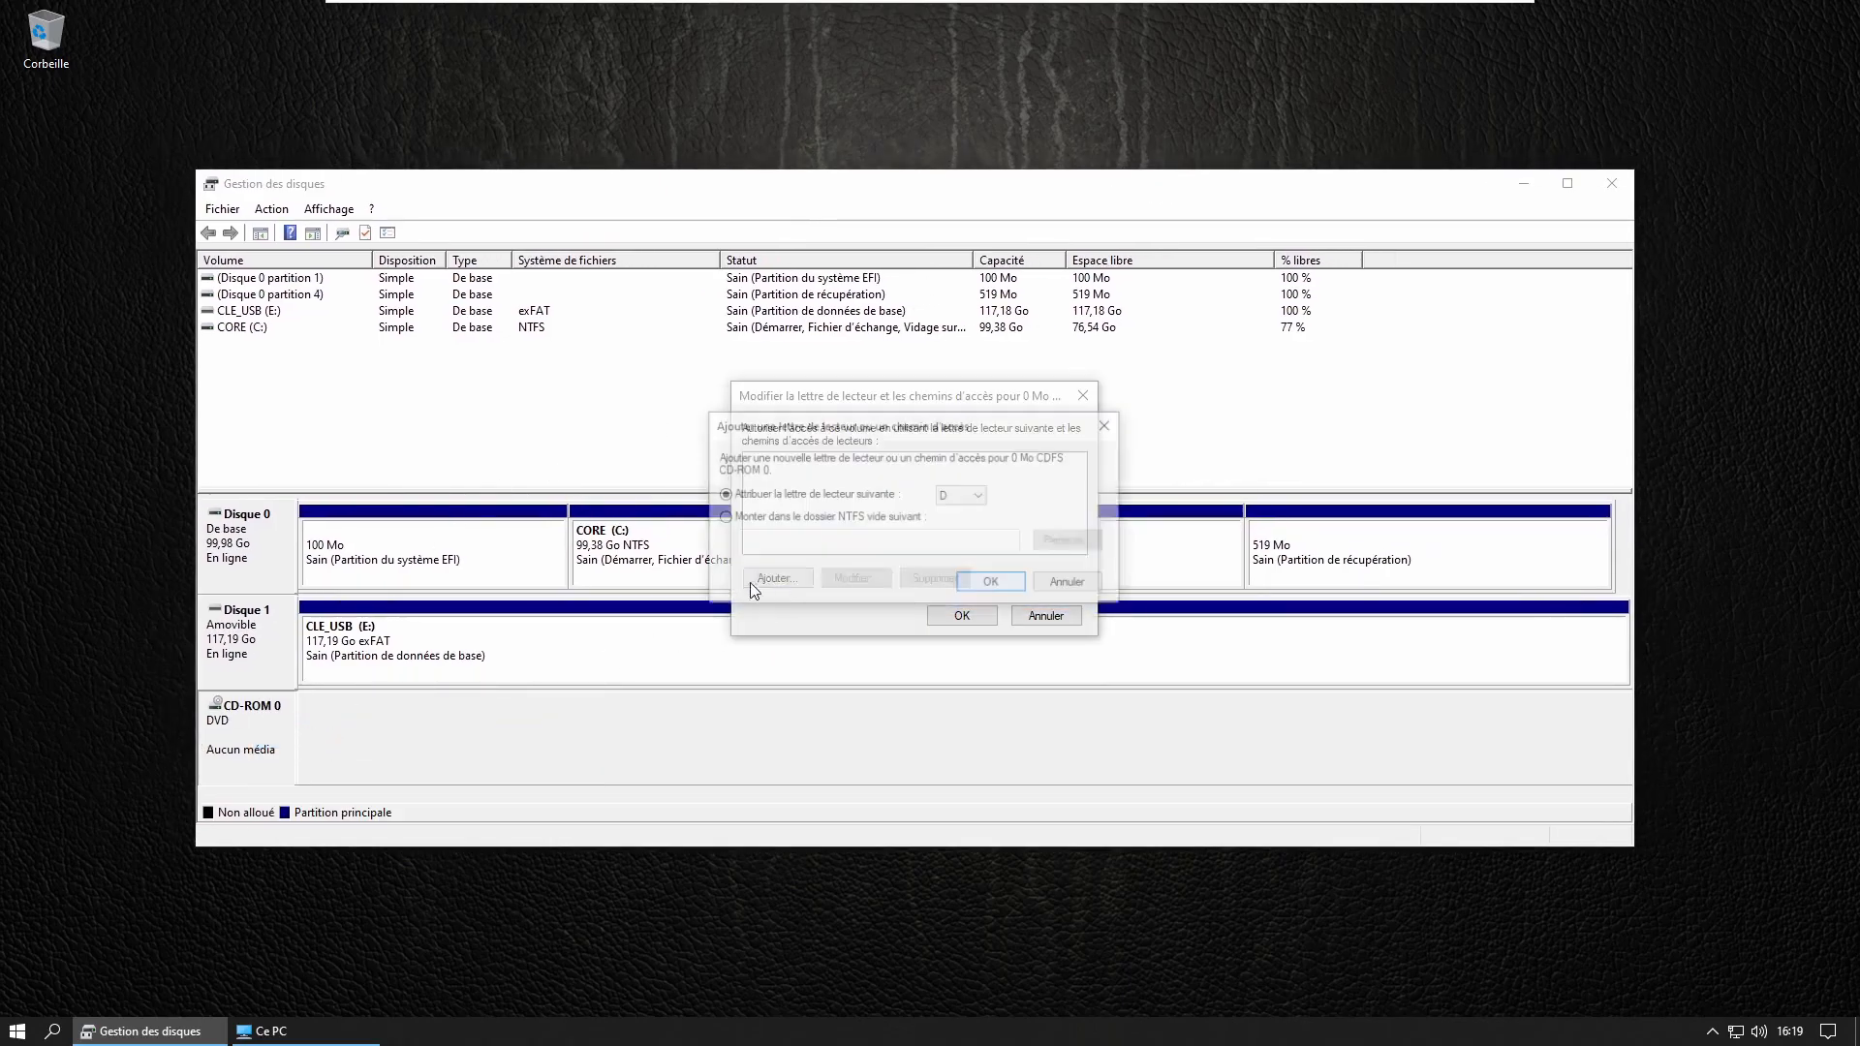
left_click(954, 492)
left_click(956, 642)
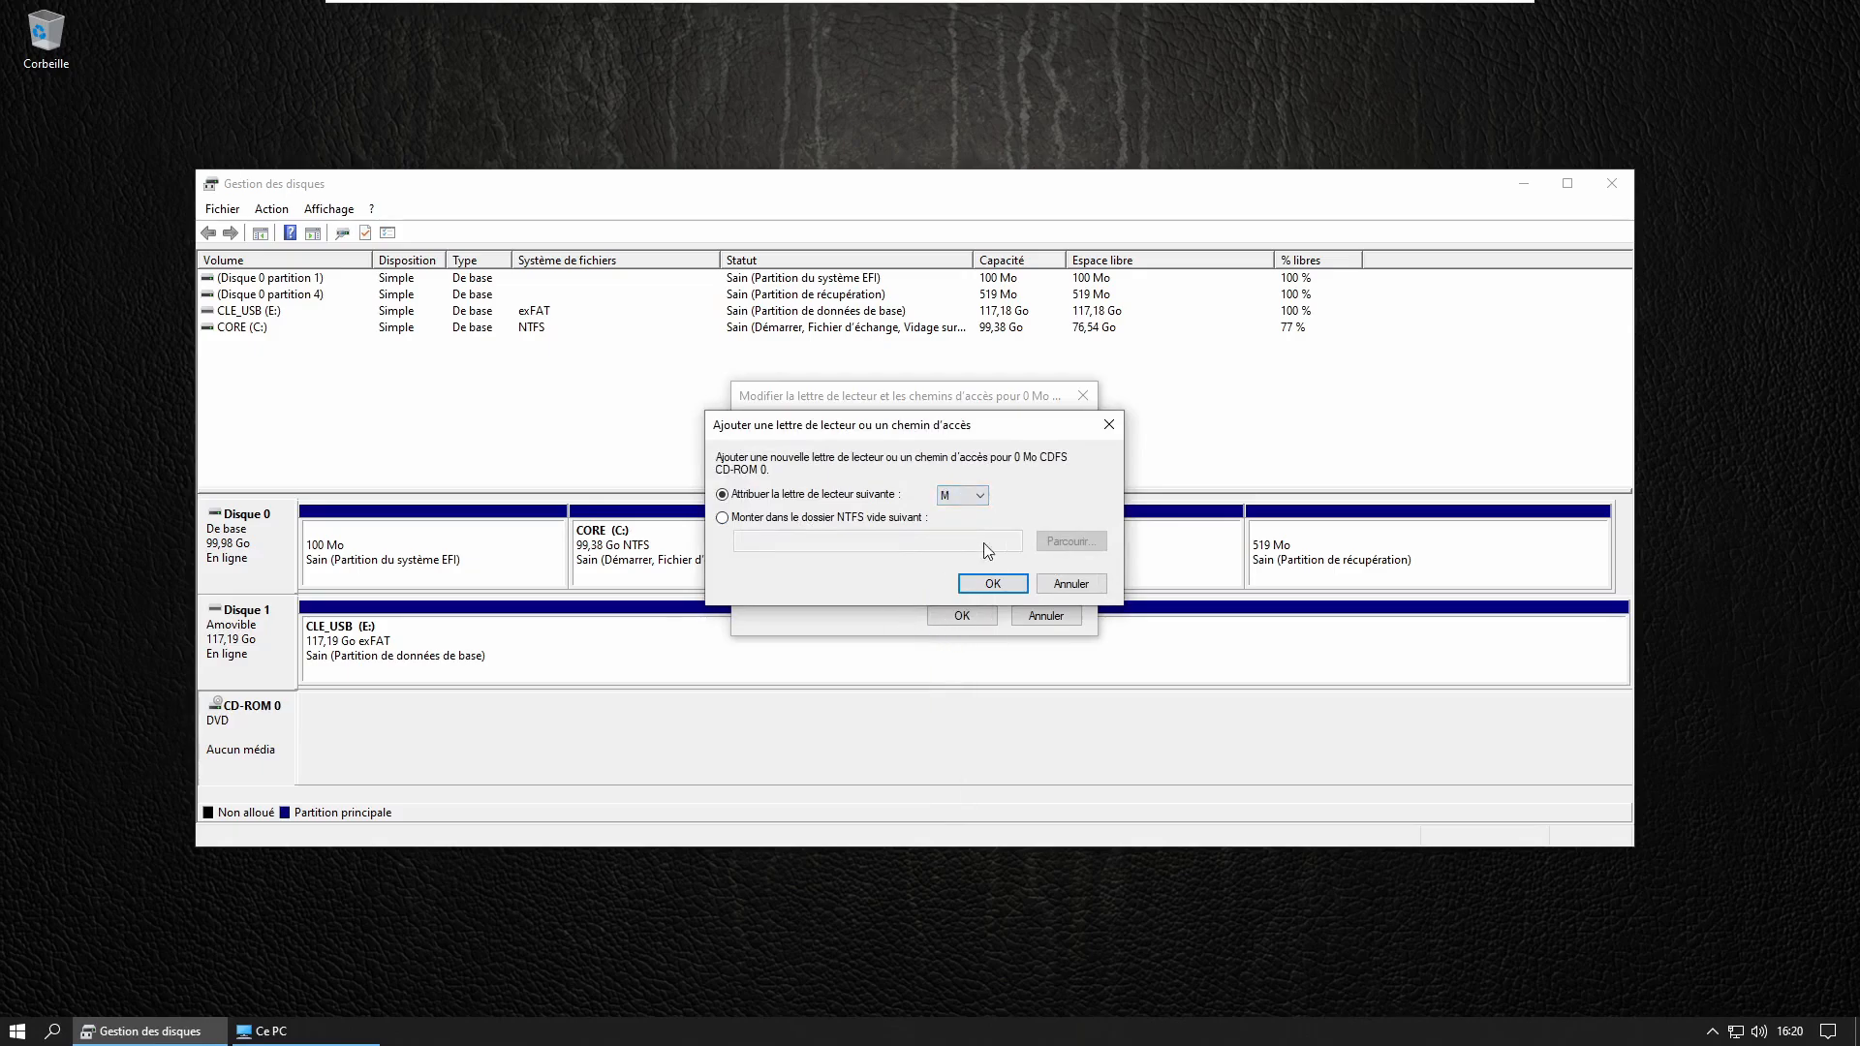
left_click(998, 584)
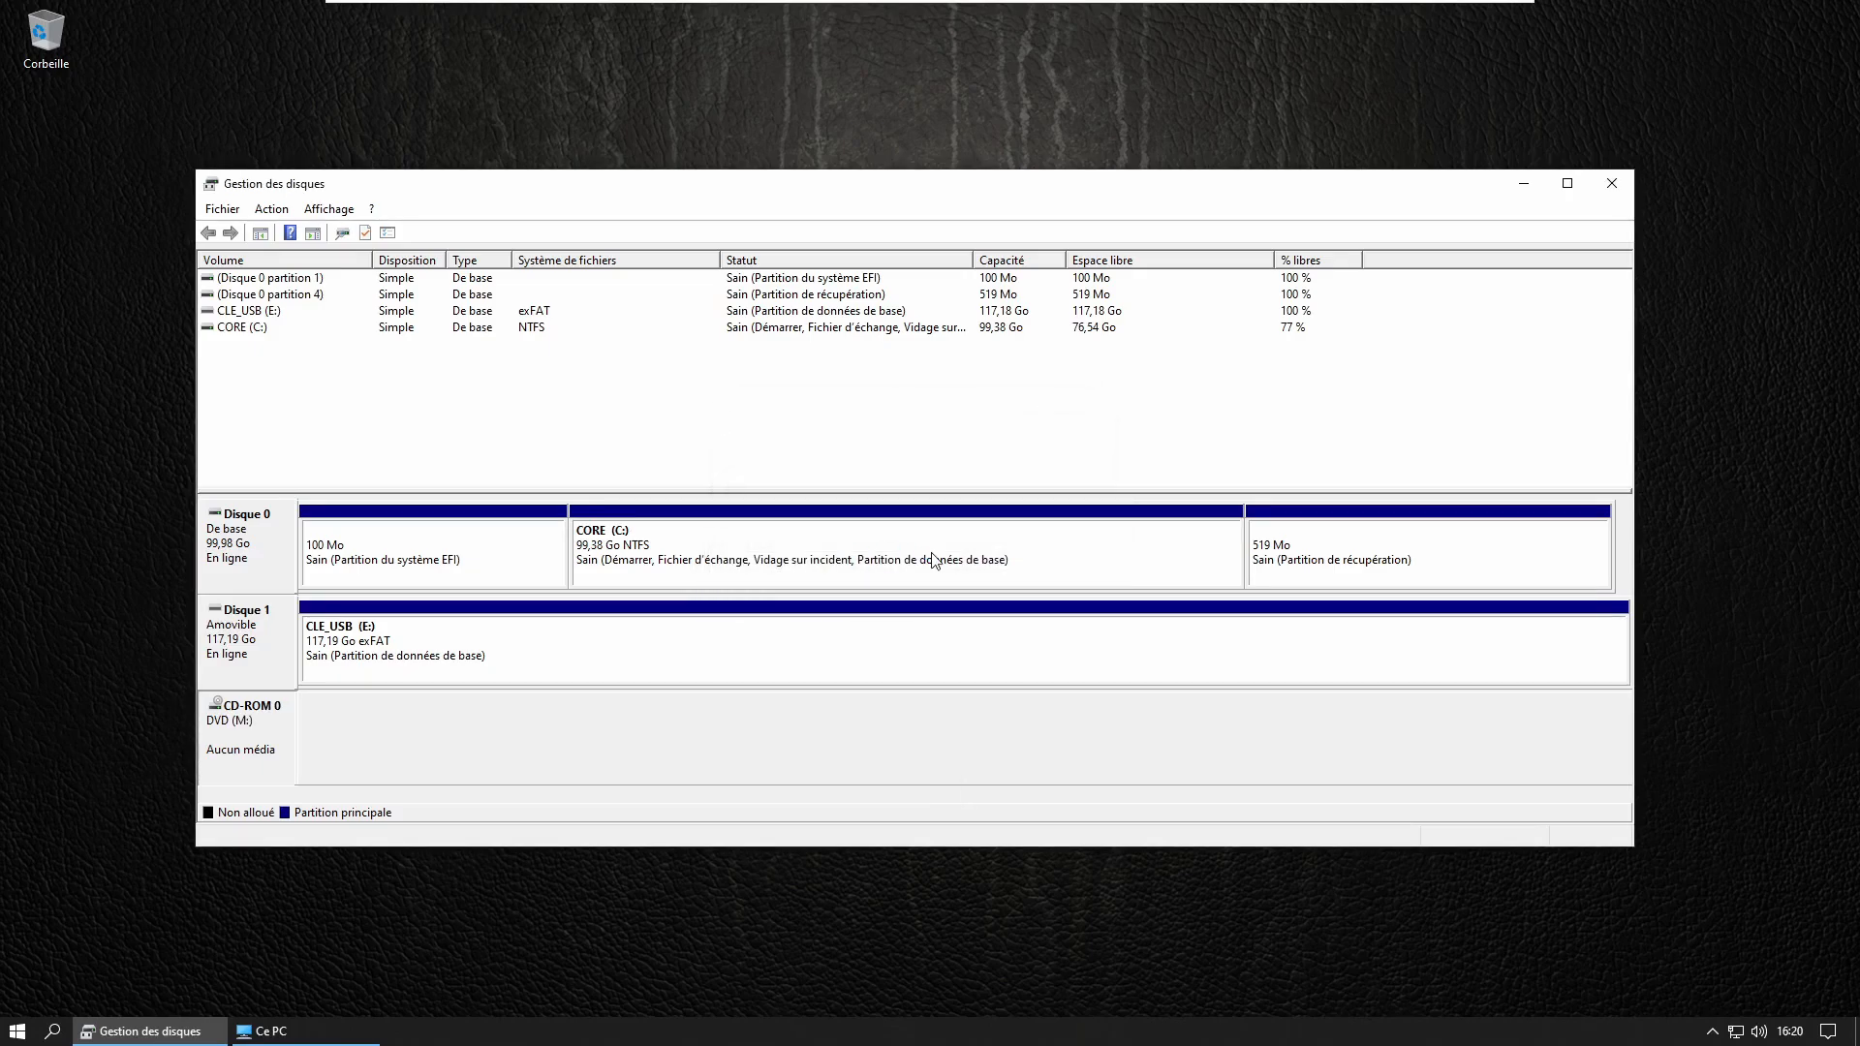
Look at the DVD drive (M:) in File Explorer and minimize the Explorer window.
left_click(262, 1031)
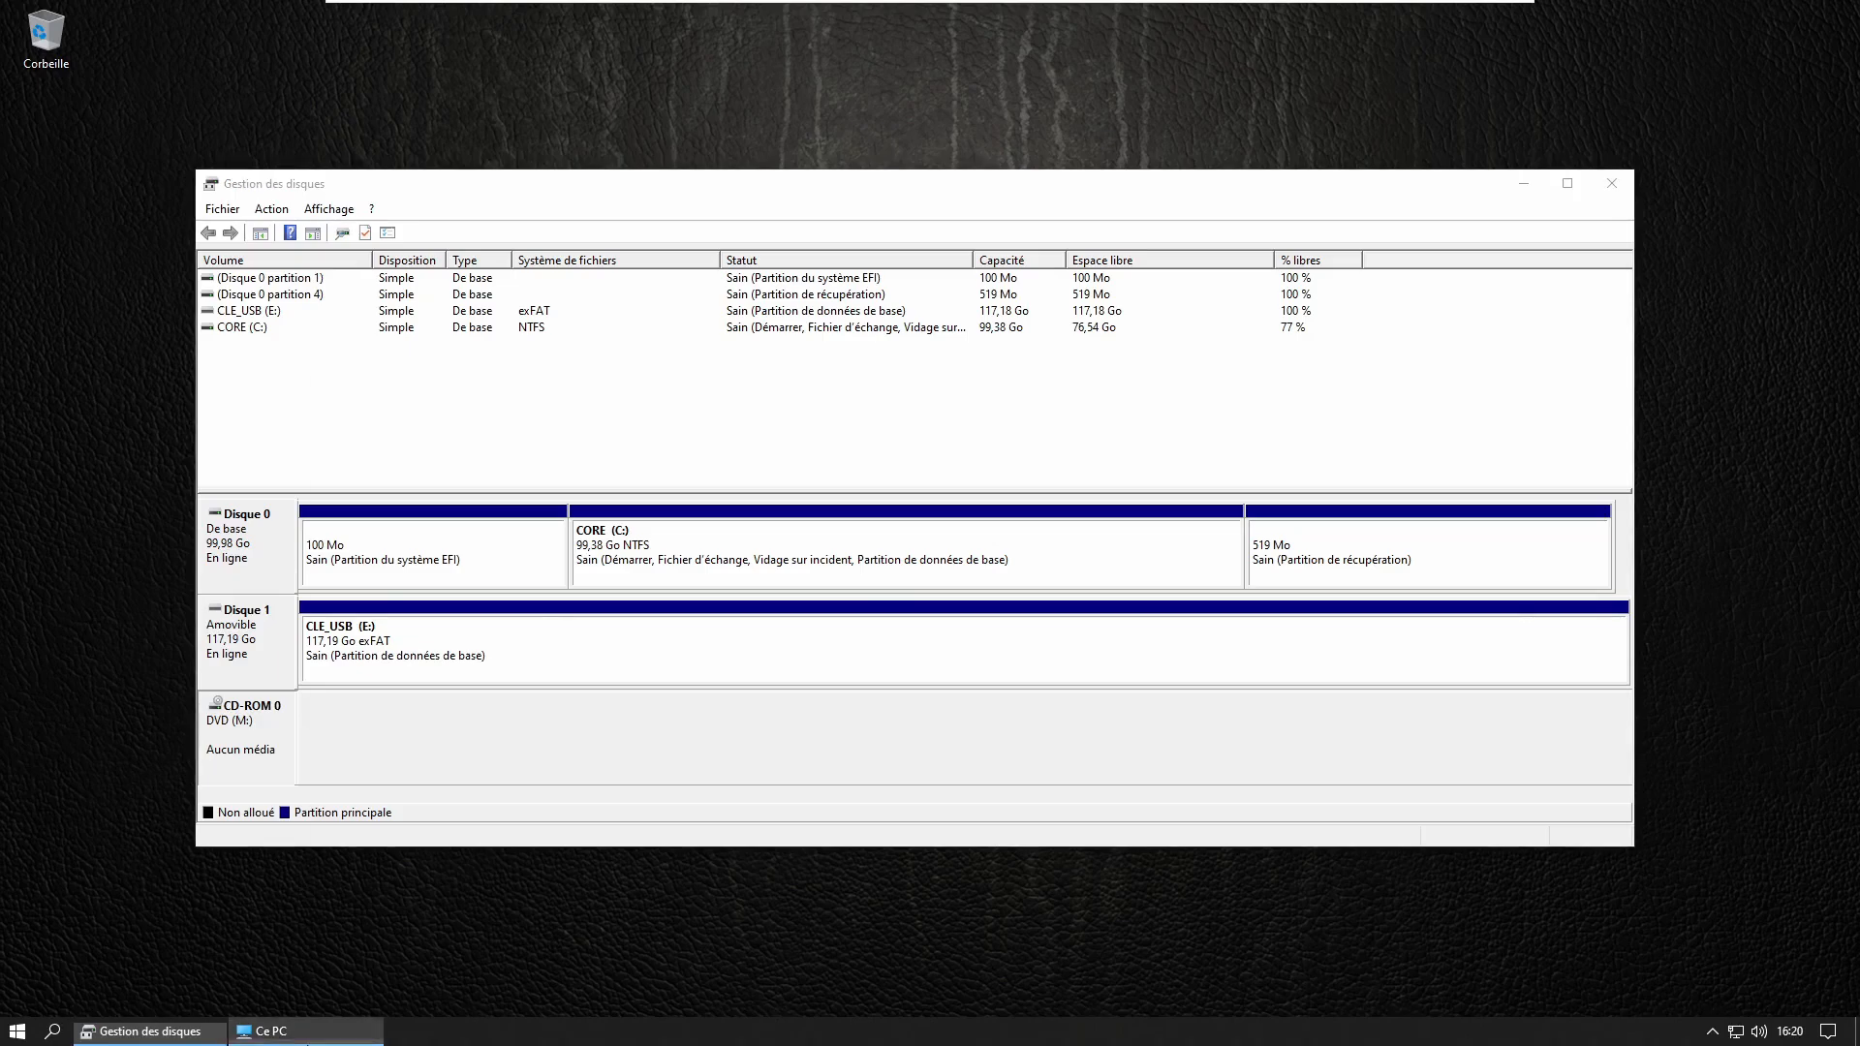
left_click(1157, 532)
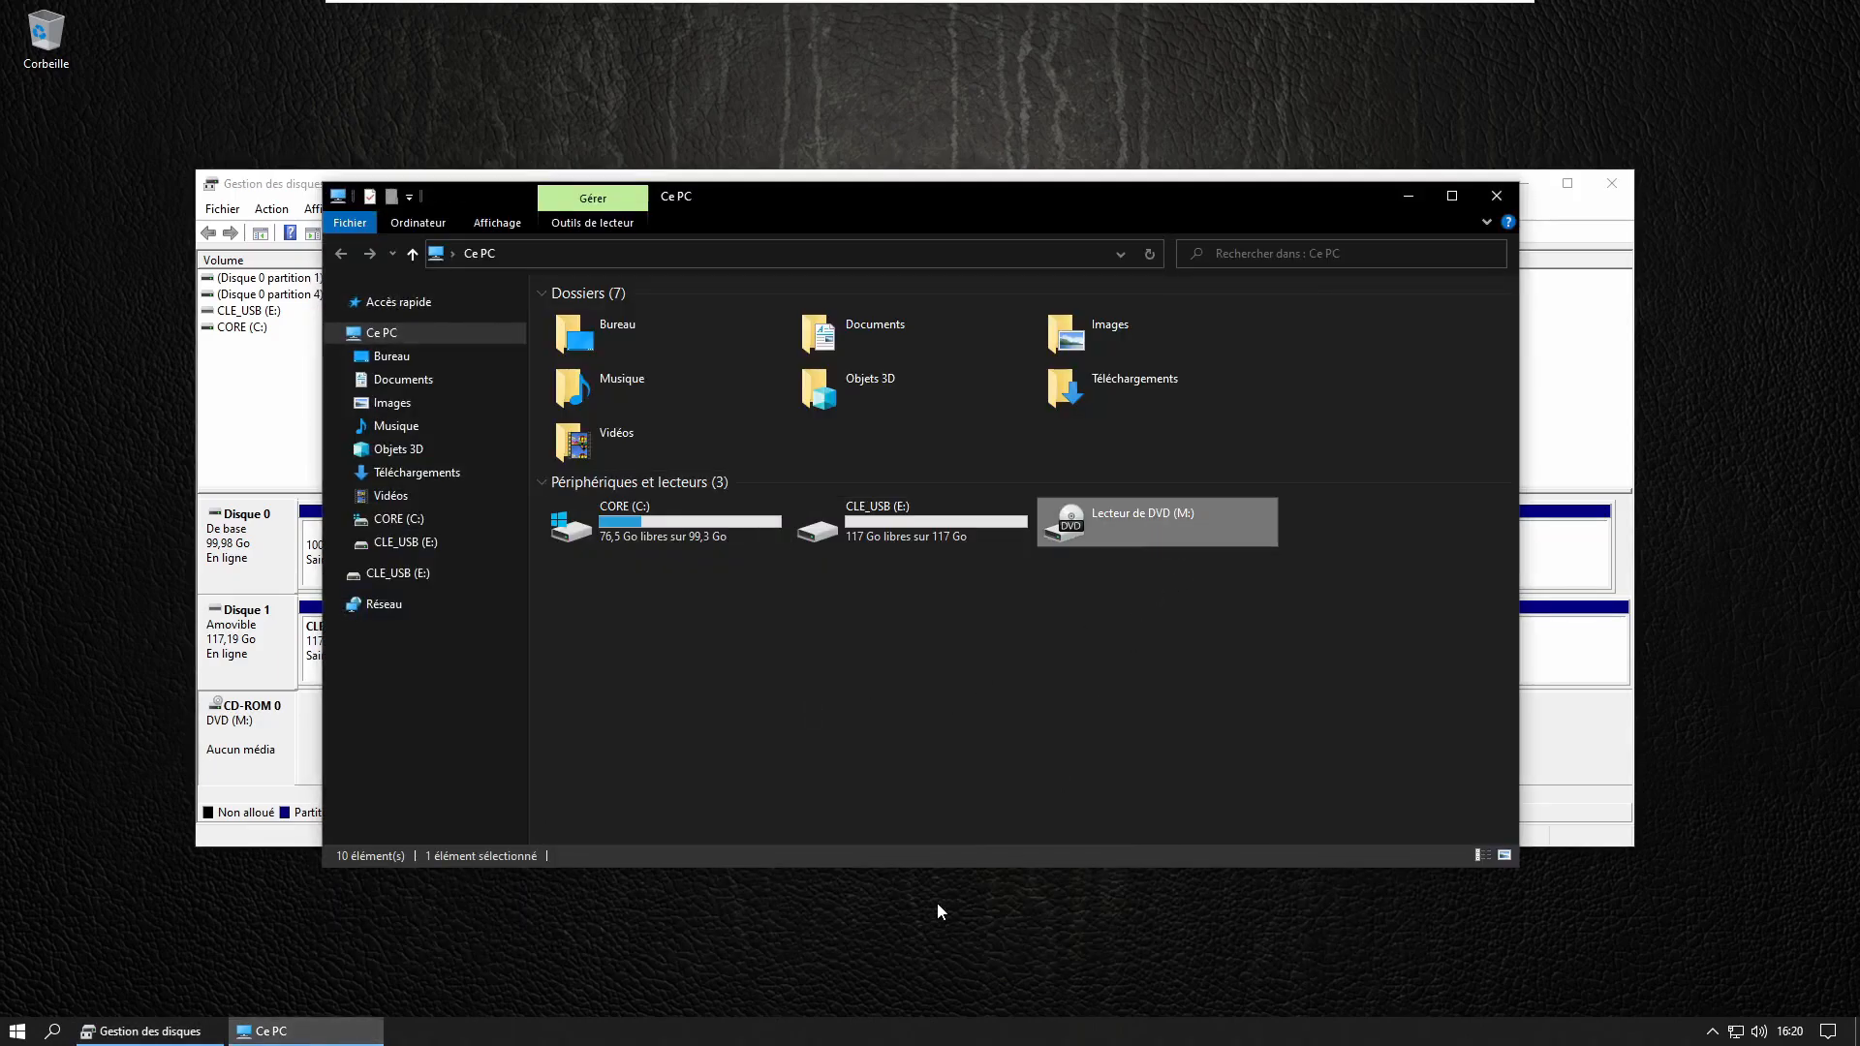
left_click(1096, 771)
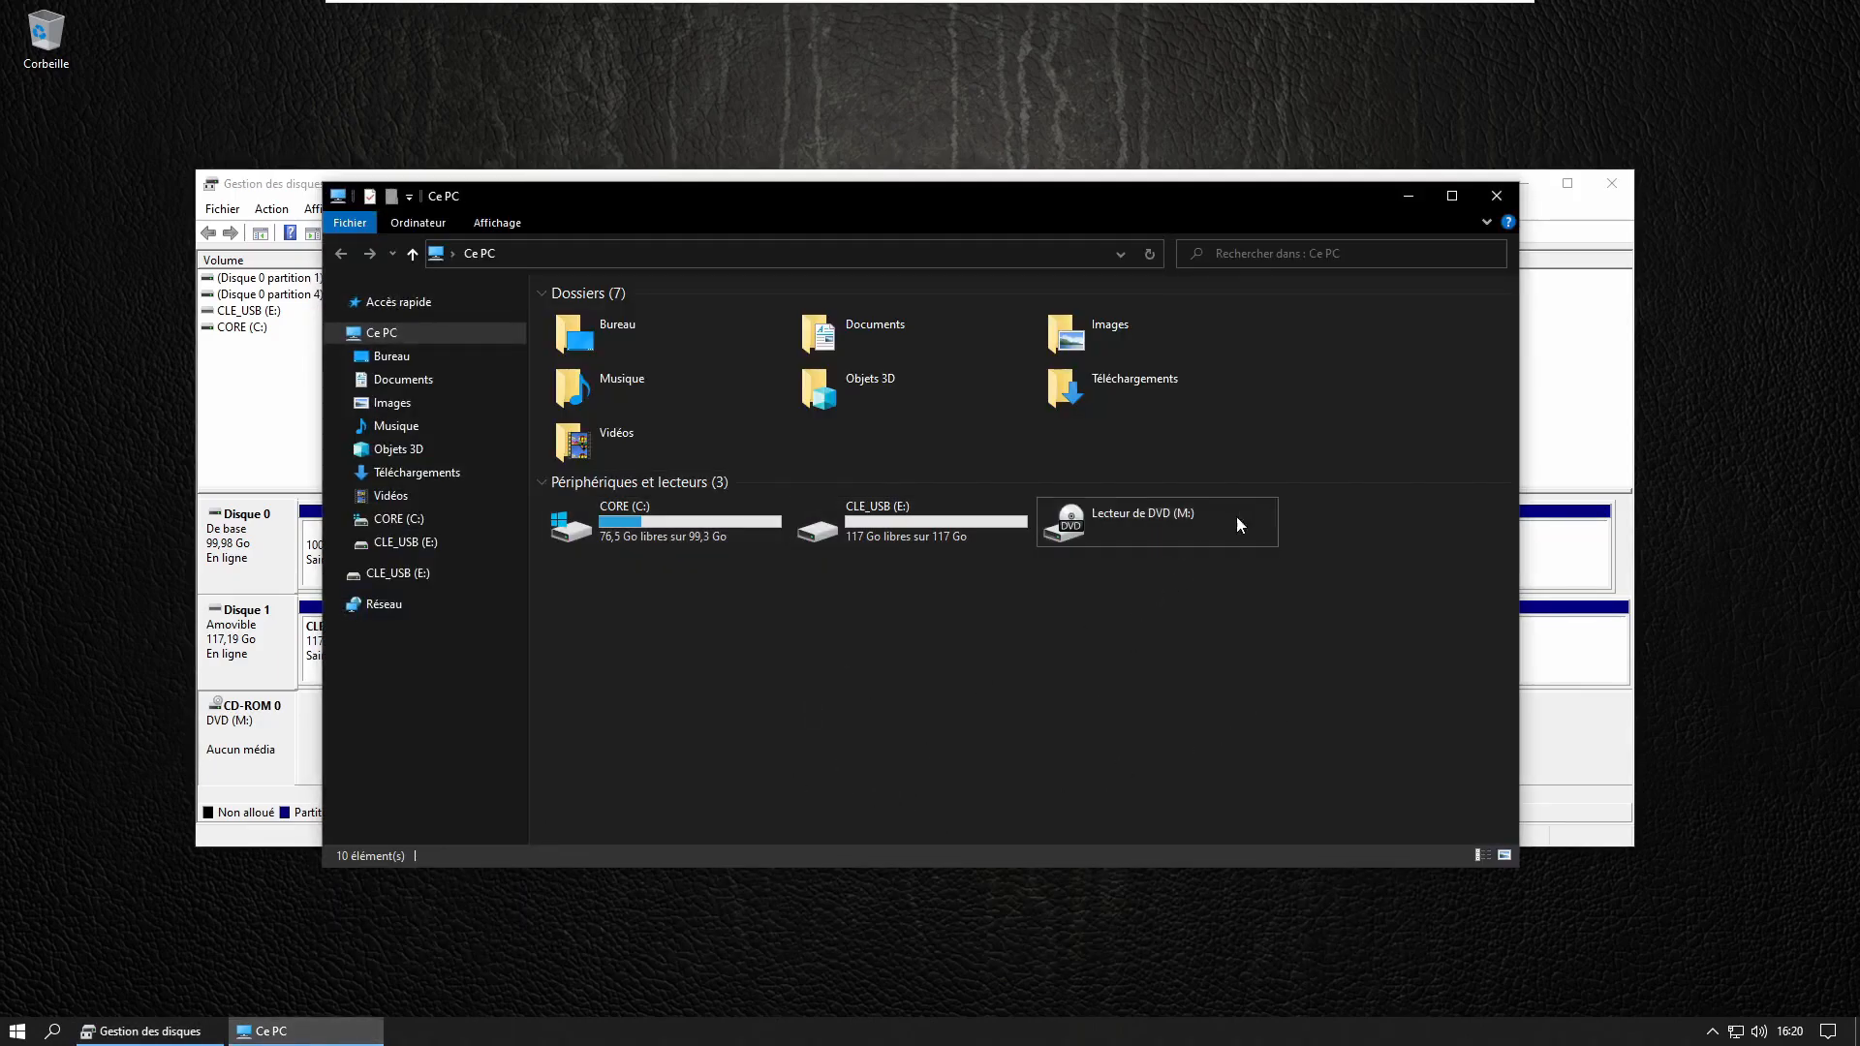
left_click(1407, 198)
Remove the drive letter M from the DVD drive CD-ROM 0, cancelling the letter change dialog first.
right_click(256, 708)
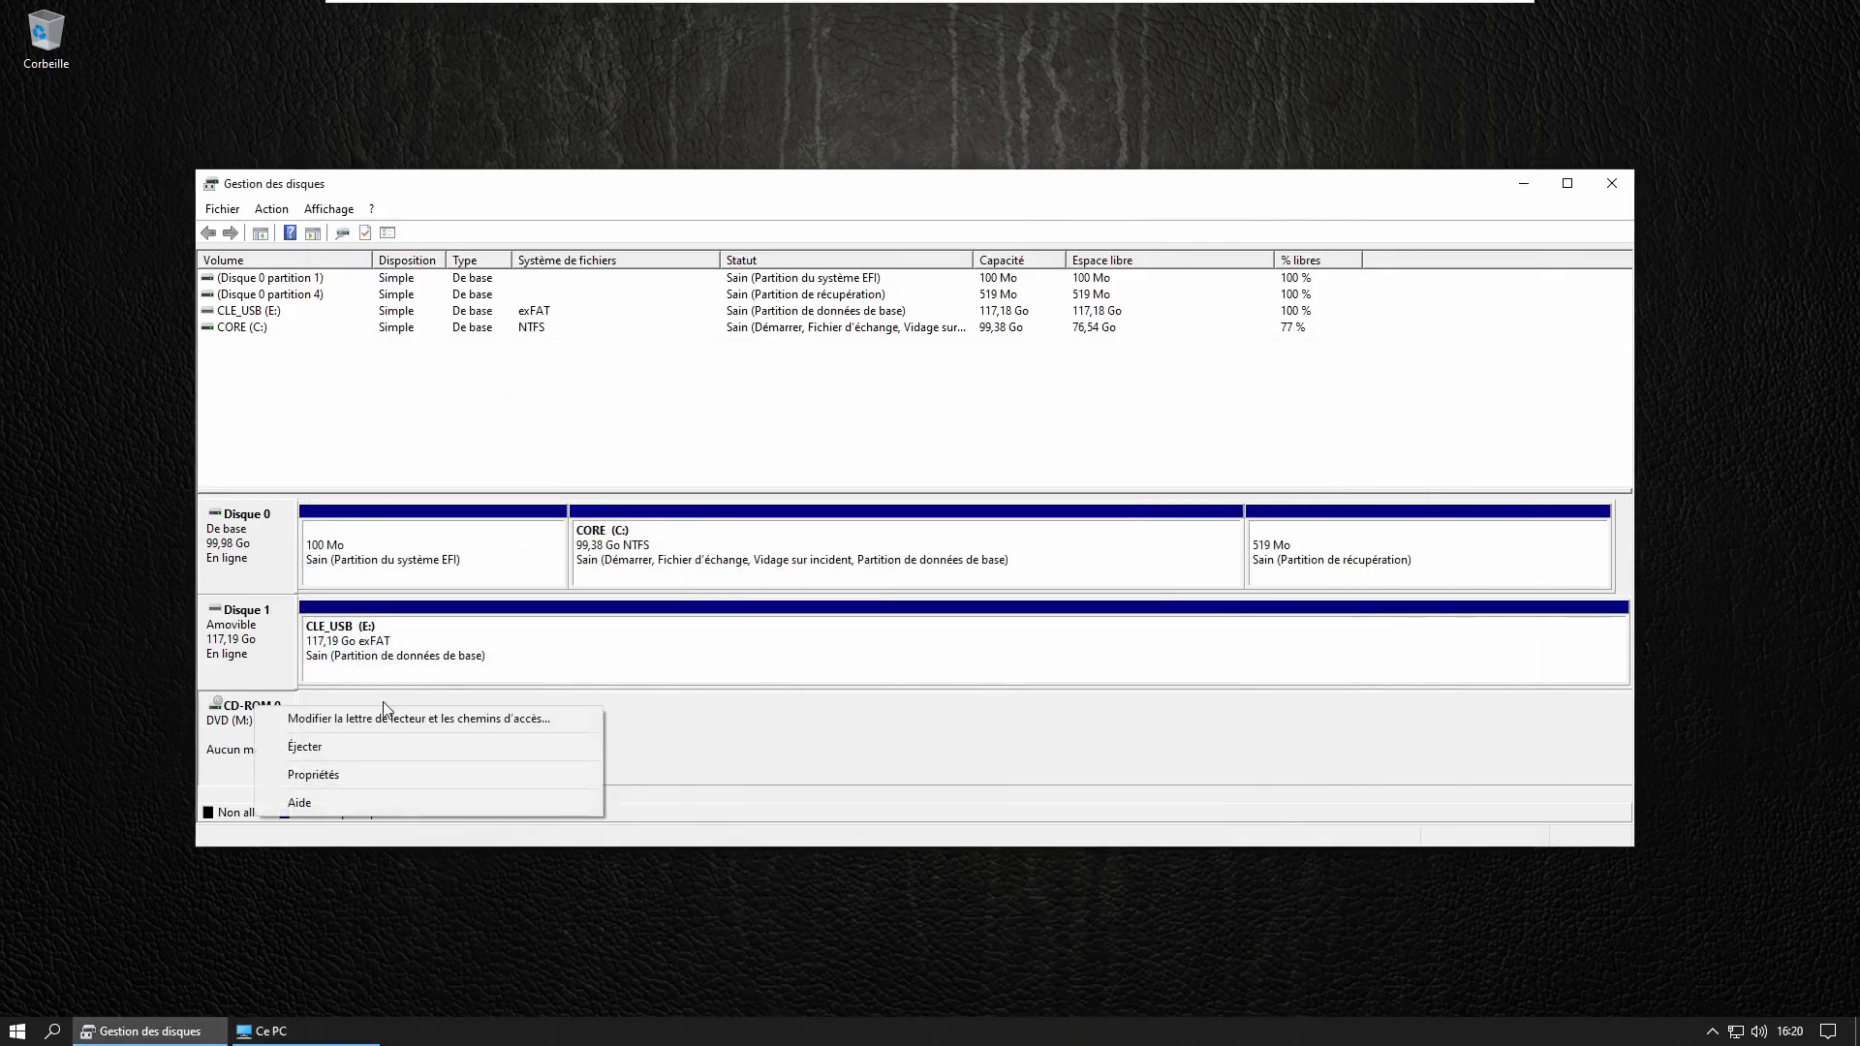
left_click(373, 721)
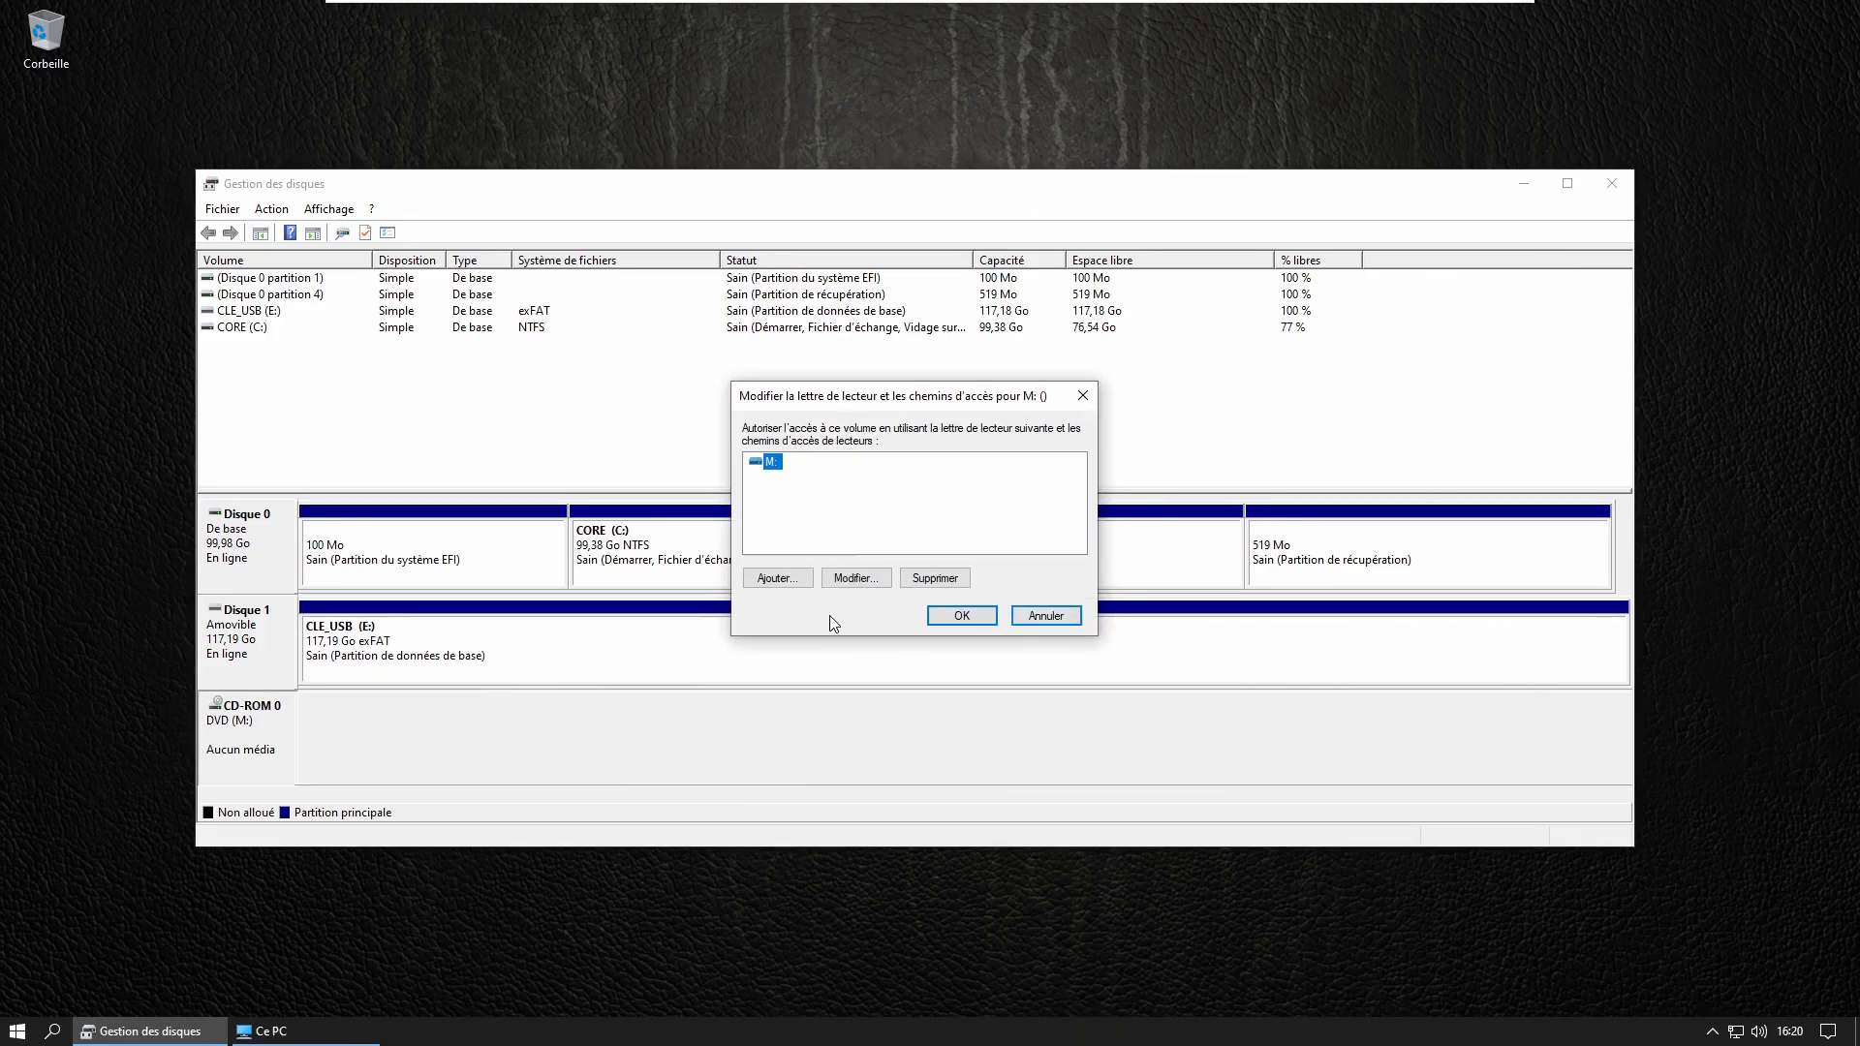
left_click(852, 578)
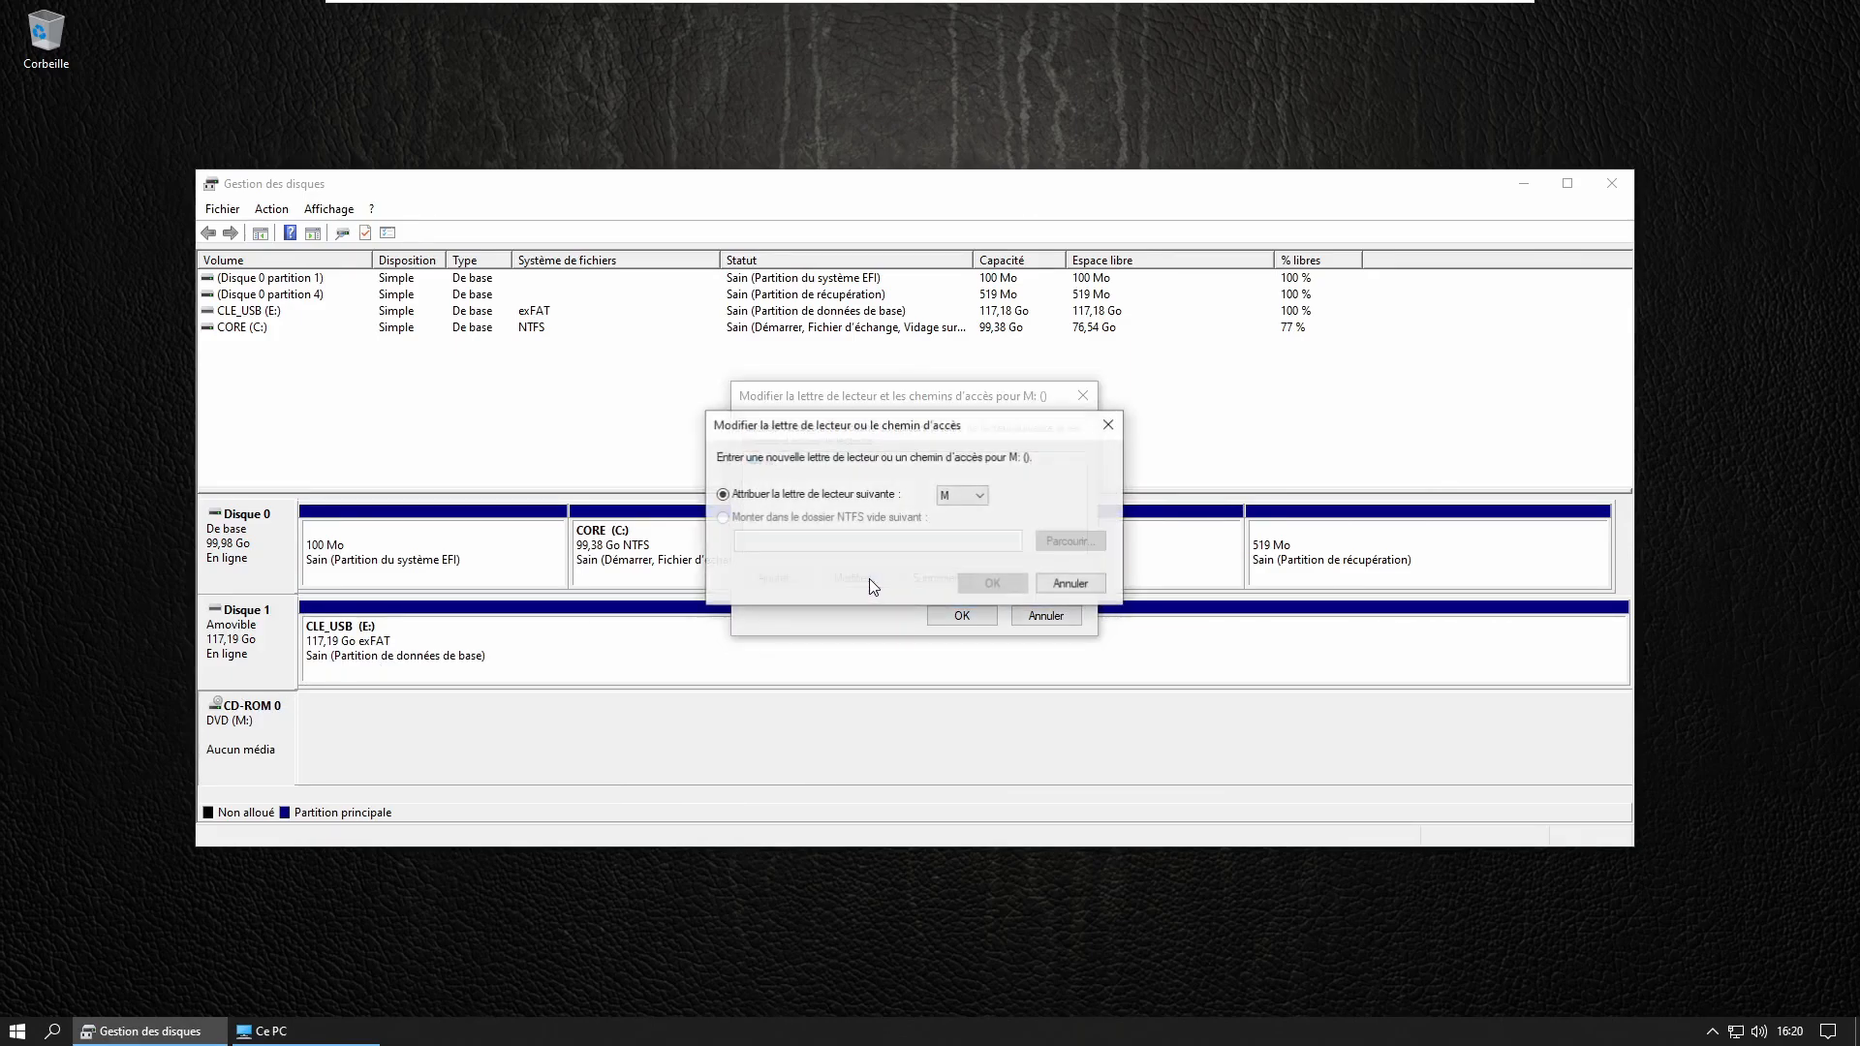
left_click(1064, 584)
left_click(919, 576)
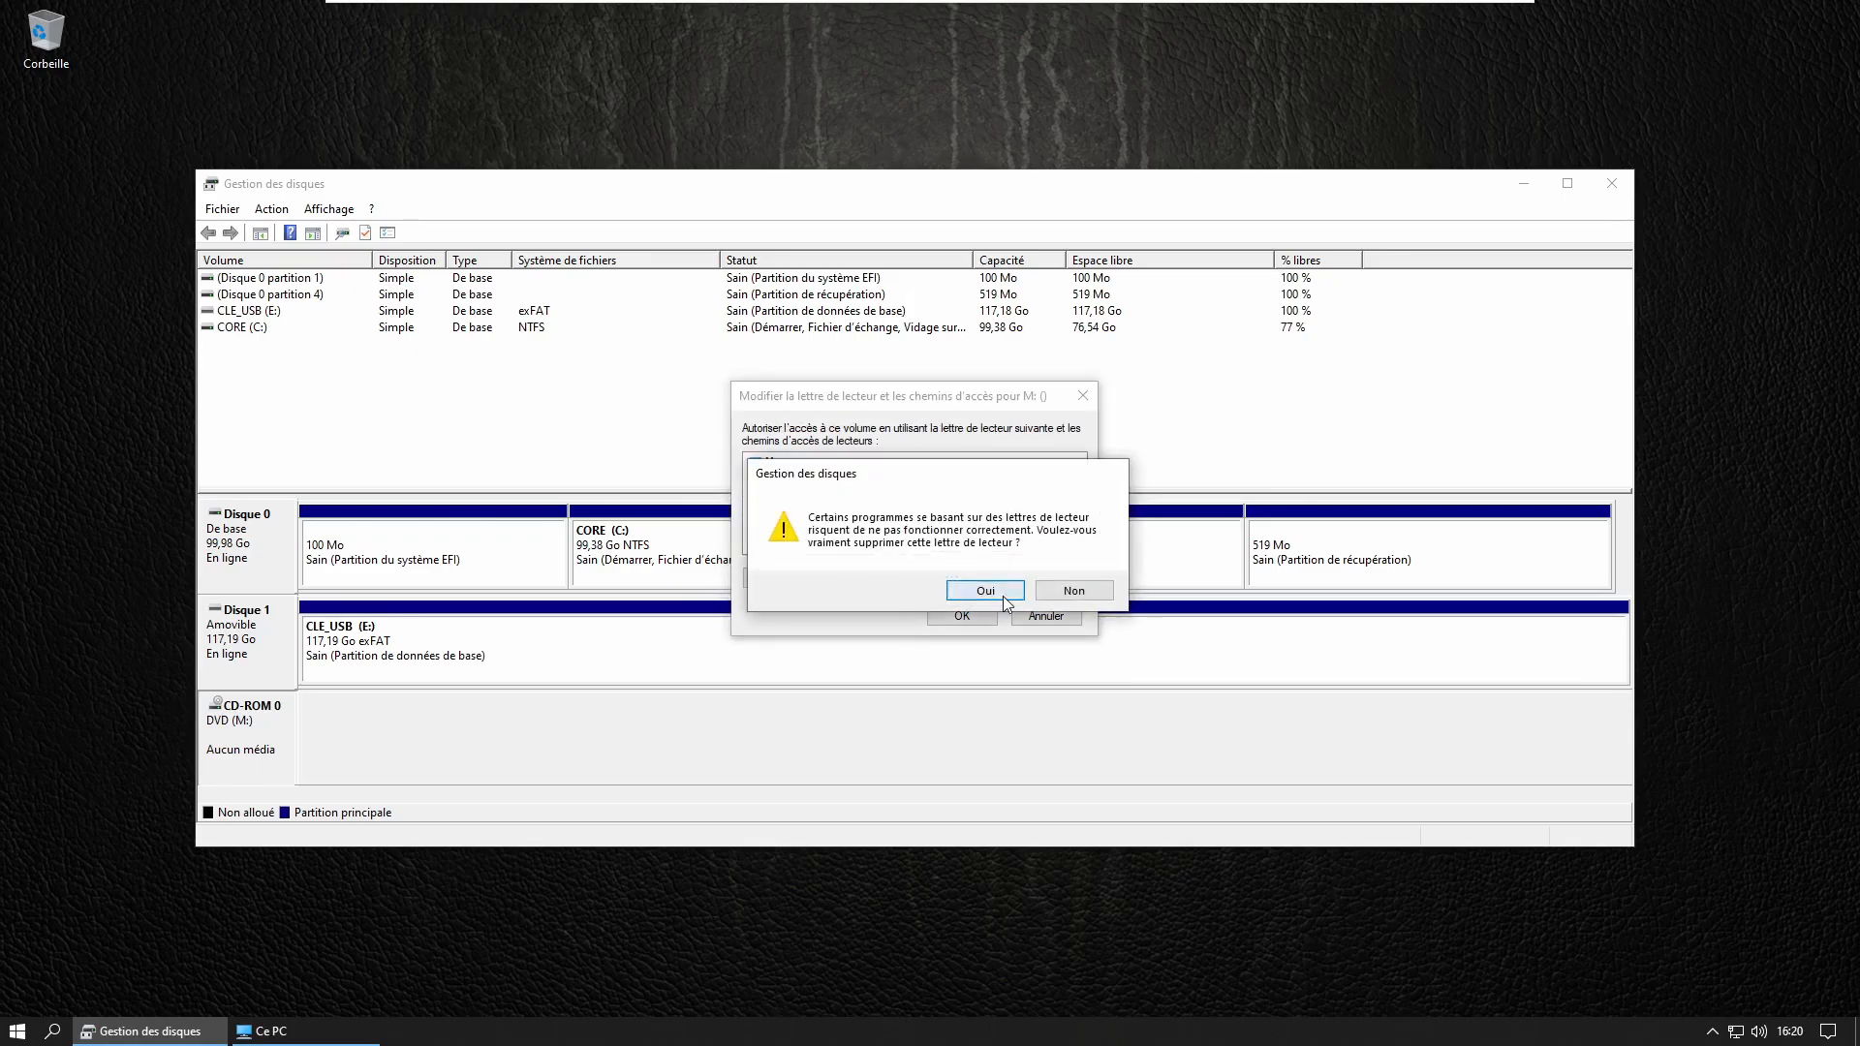
left_click(1002, 595)
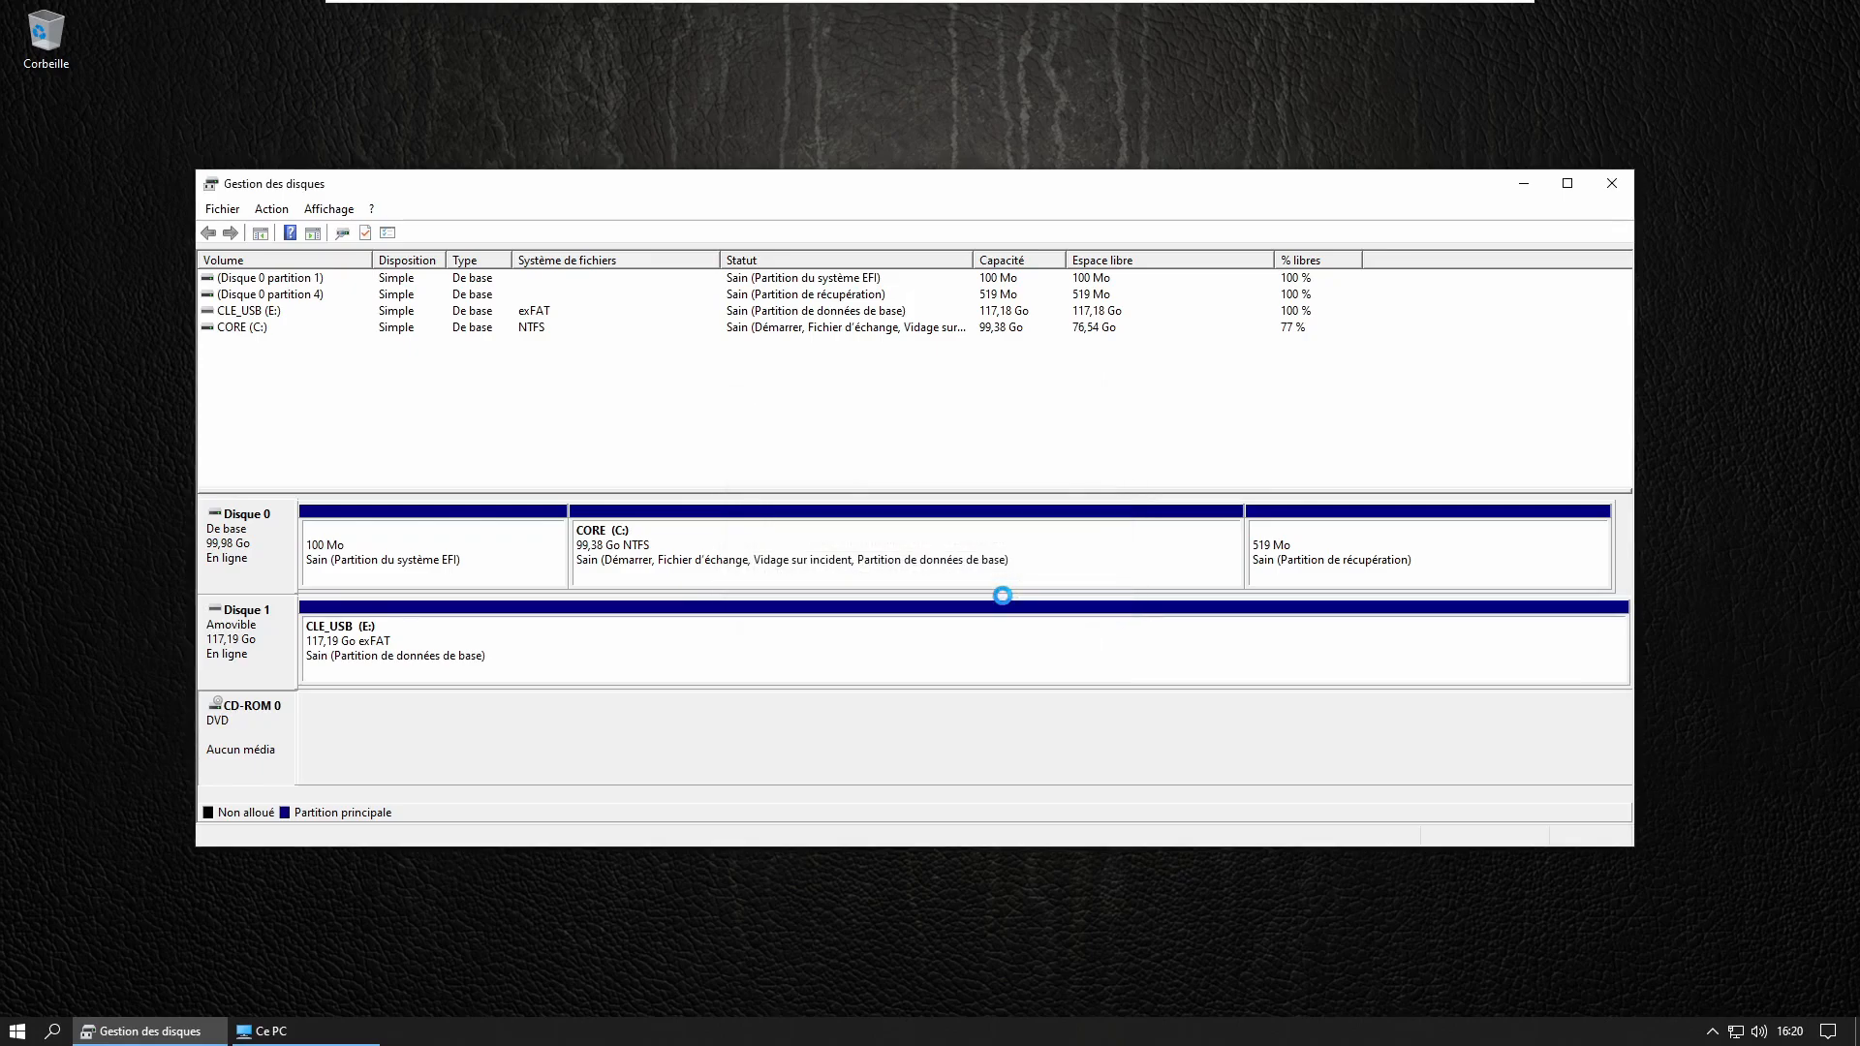
Bring the This PC window back up to review the remaining drives, and reposition it over Disk Management.
left_click(326, 1036)
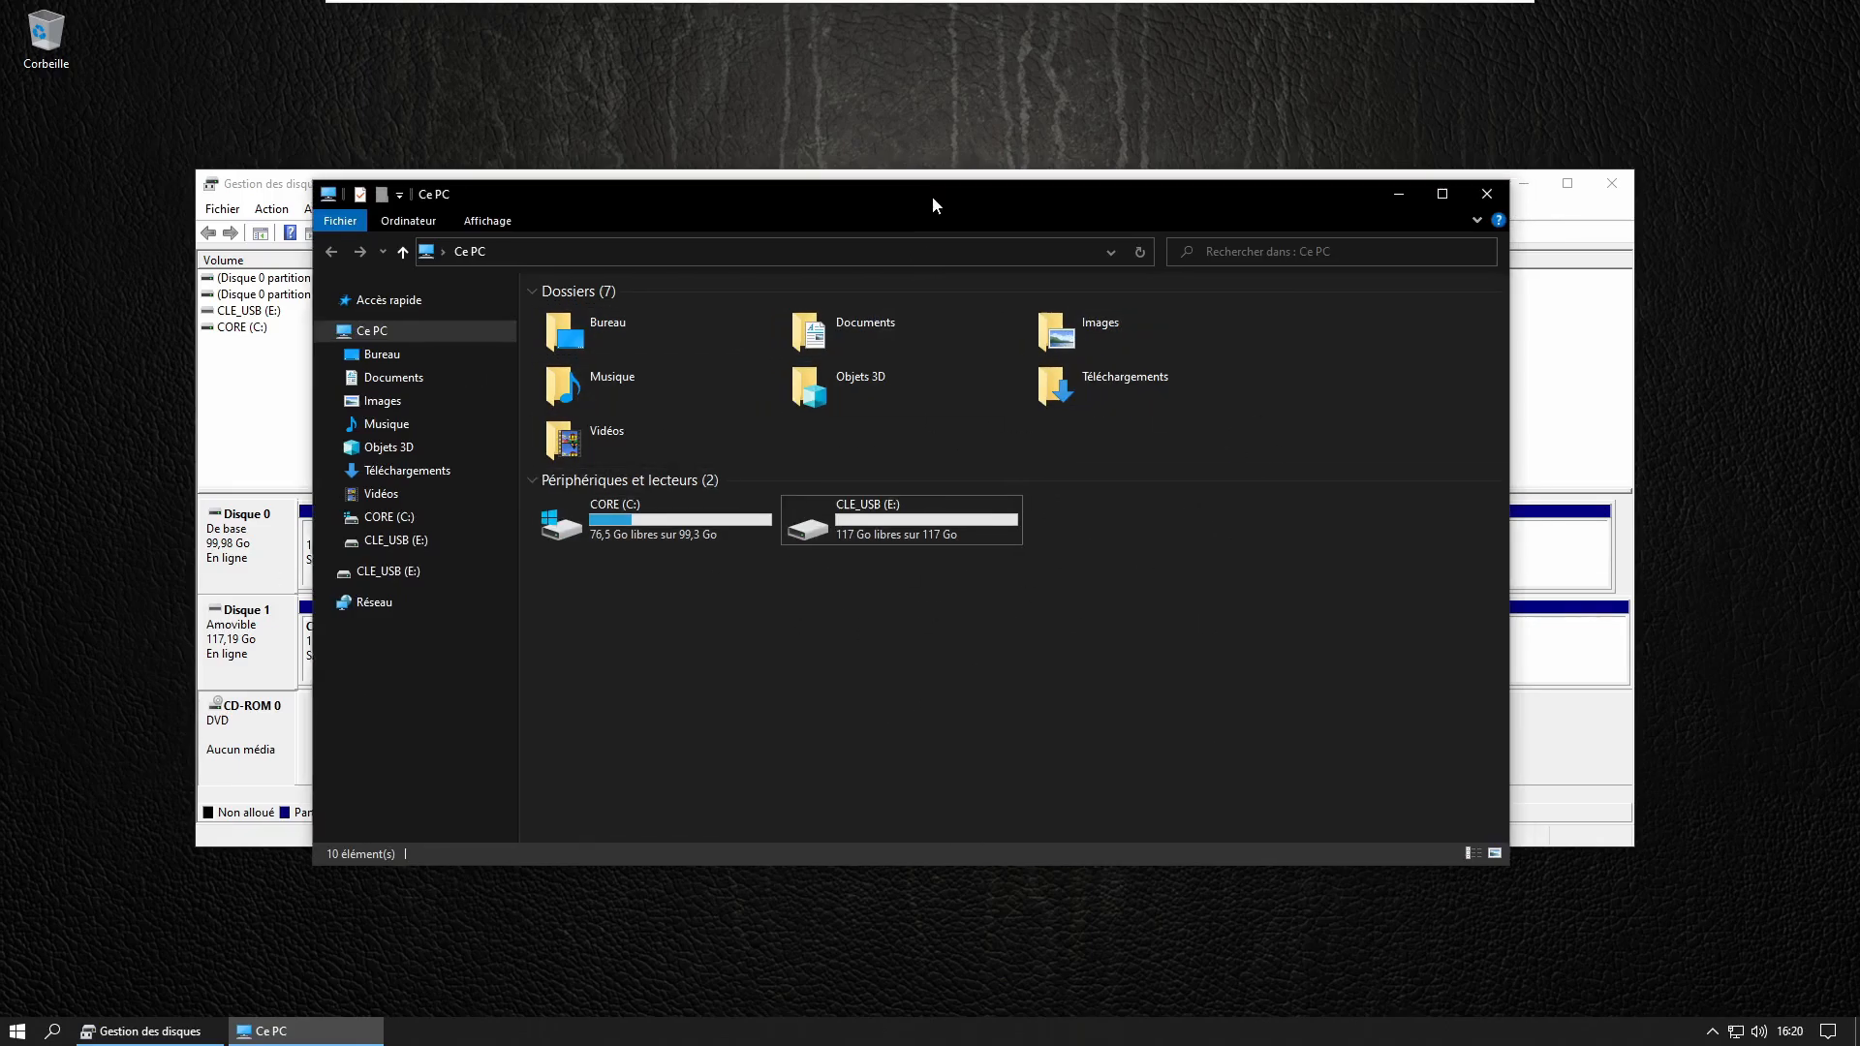
left_click_drag(932, 196, 870, 181)
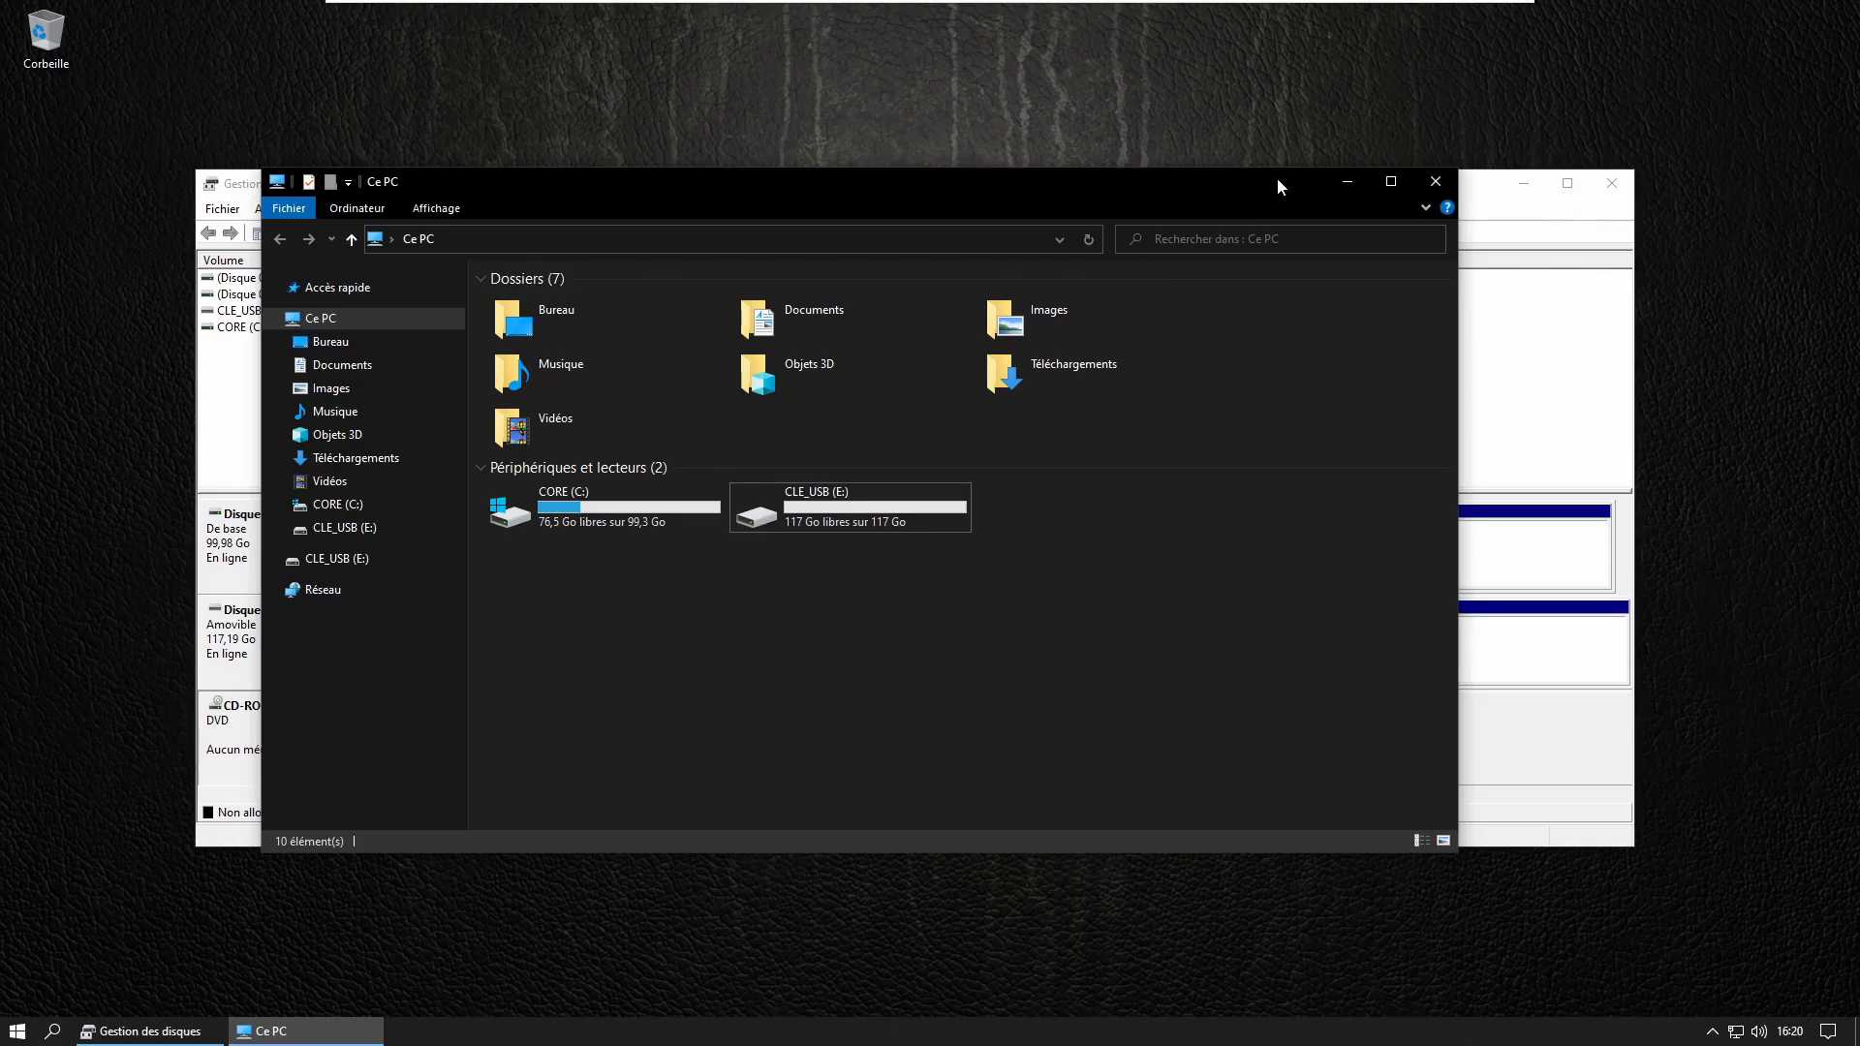
mouse_move(1270, 182)
left_mouse_down()
mouse_move(1248, 188)
mouse_move(1269, 184)
left_mouse_up()
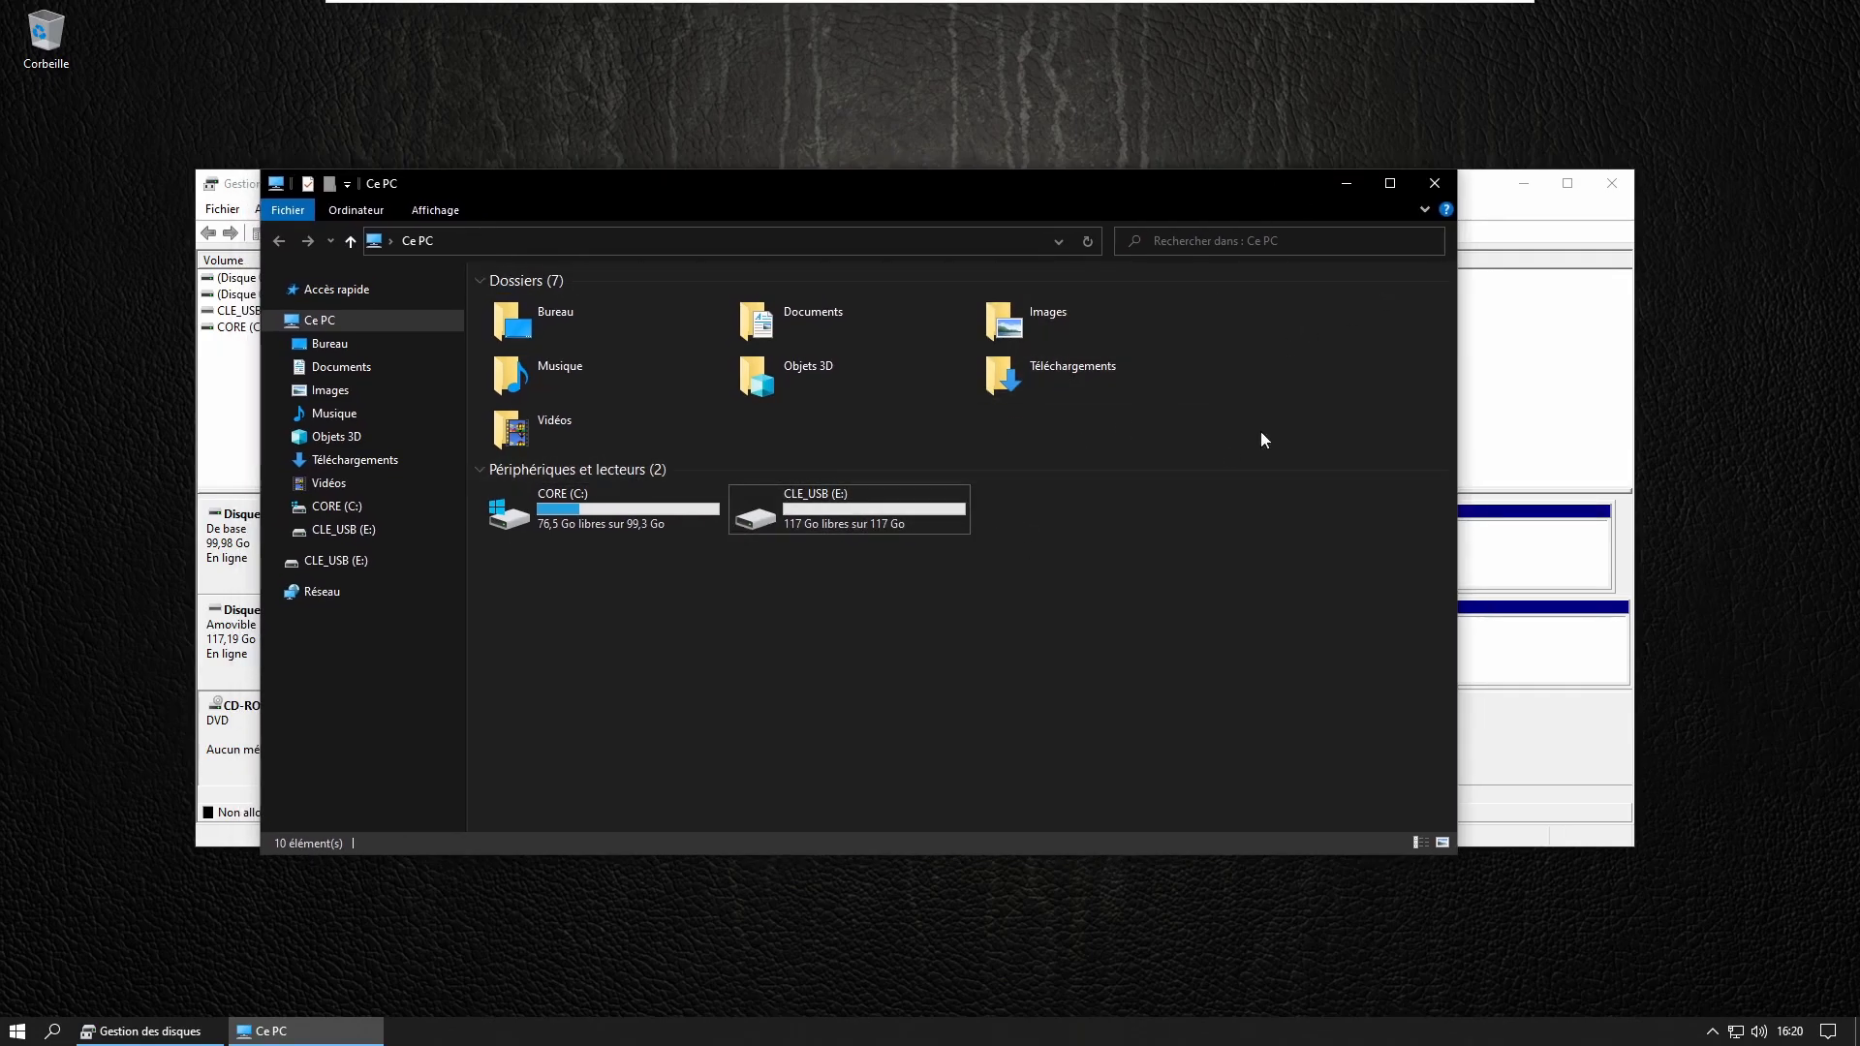
Close the This PC window, reposition the Disk Management window slightly, and select the CORE (C:) partition on Disk 0.
left_click(1435, 183)
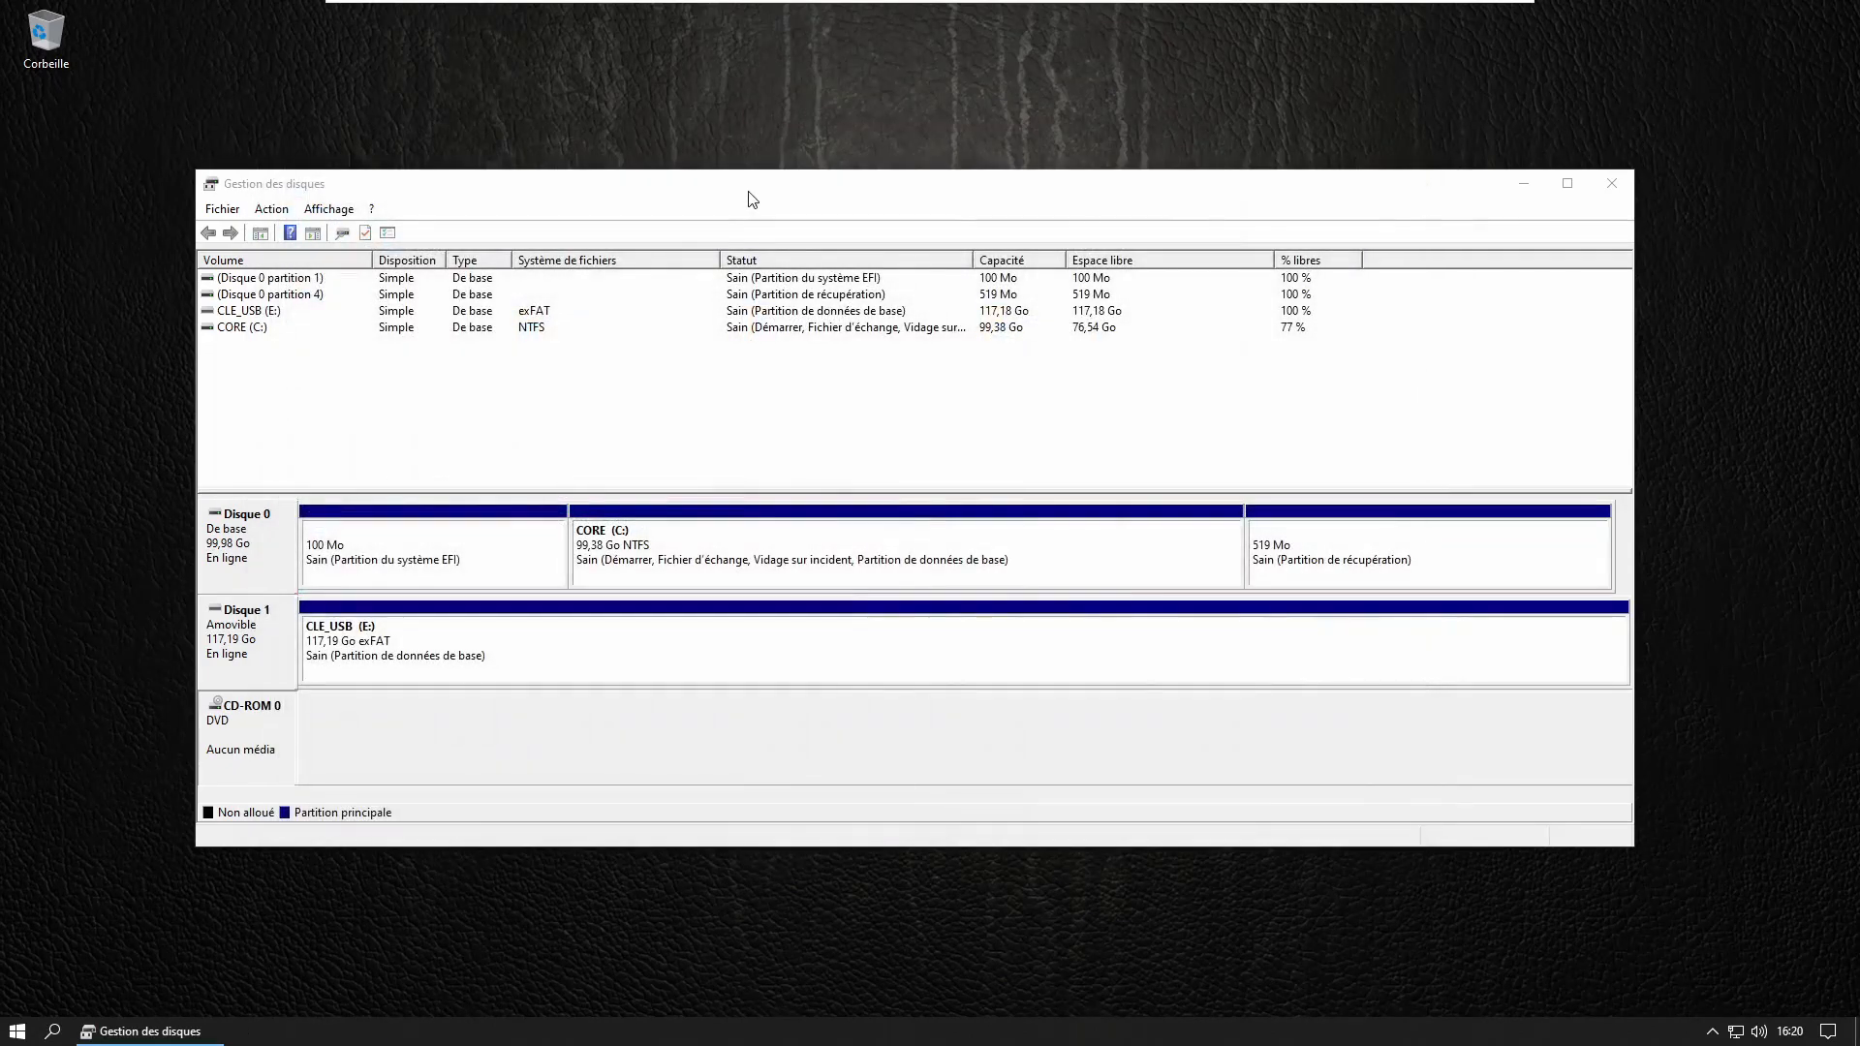
left_click_drag(746, 195, 695, 189)
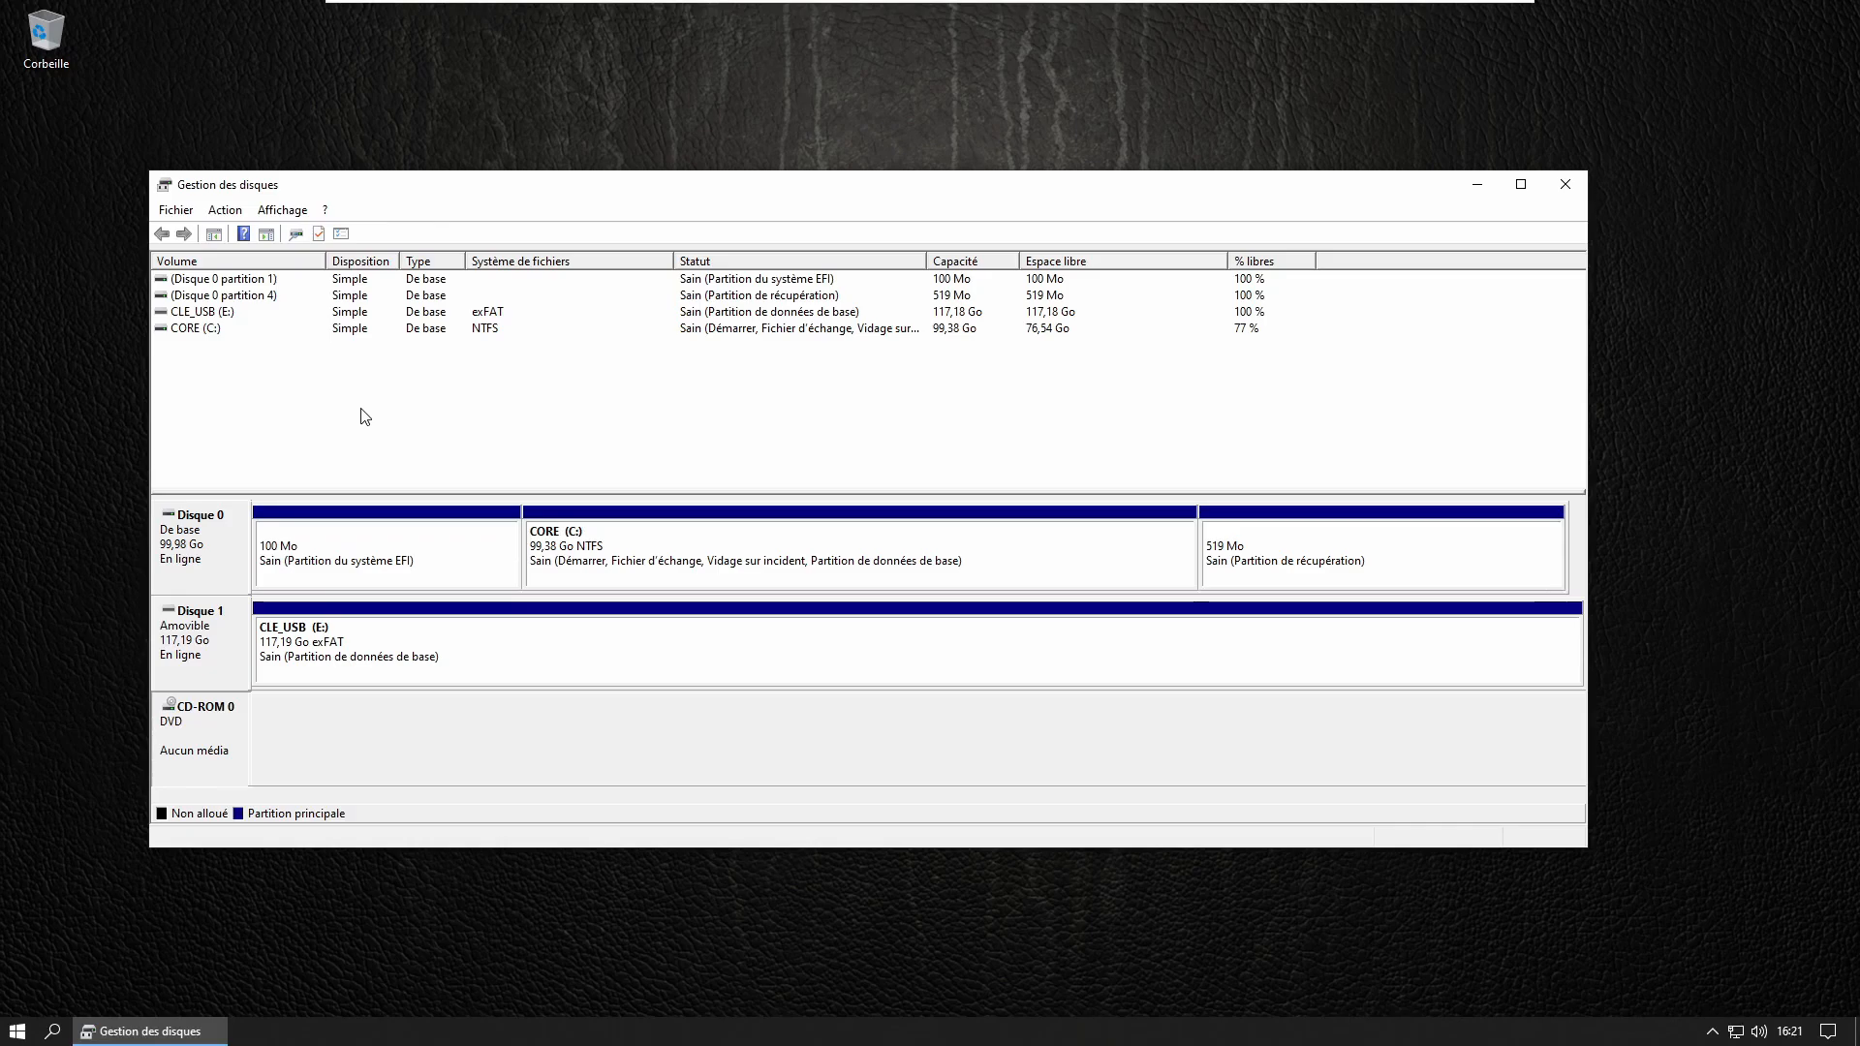
left_click(602, 554)
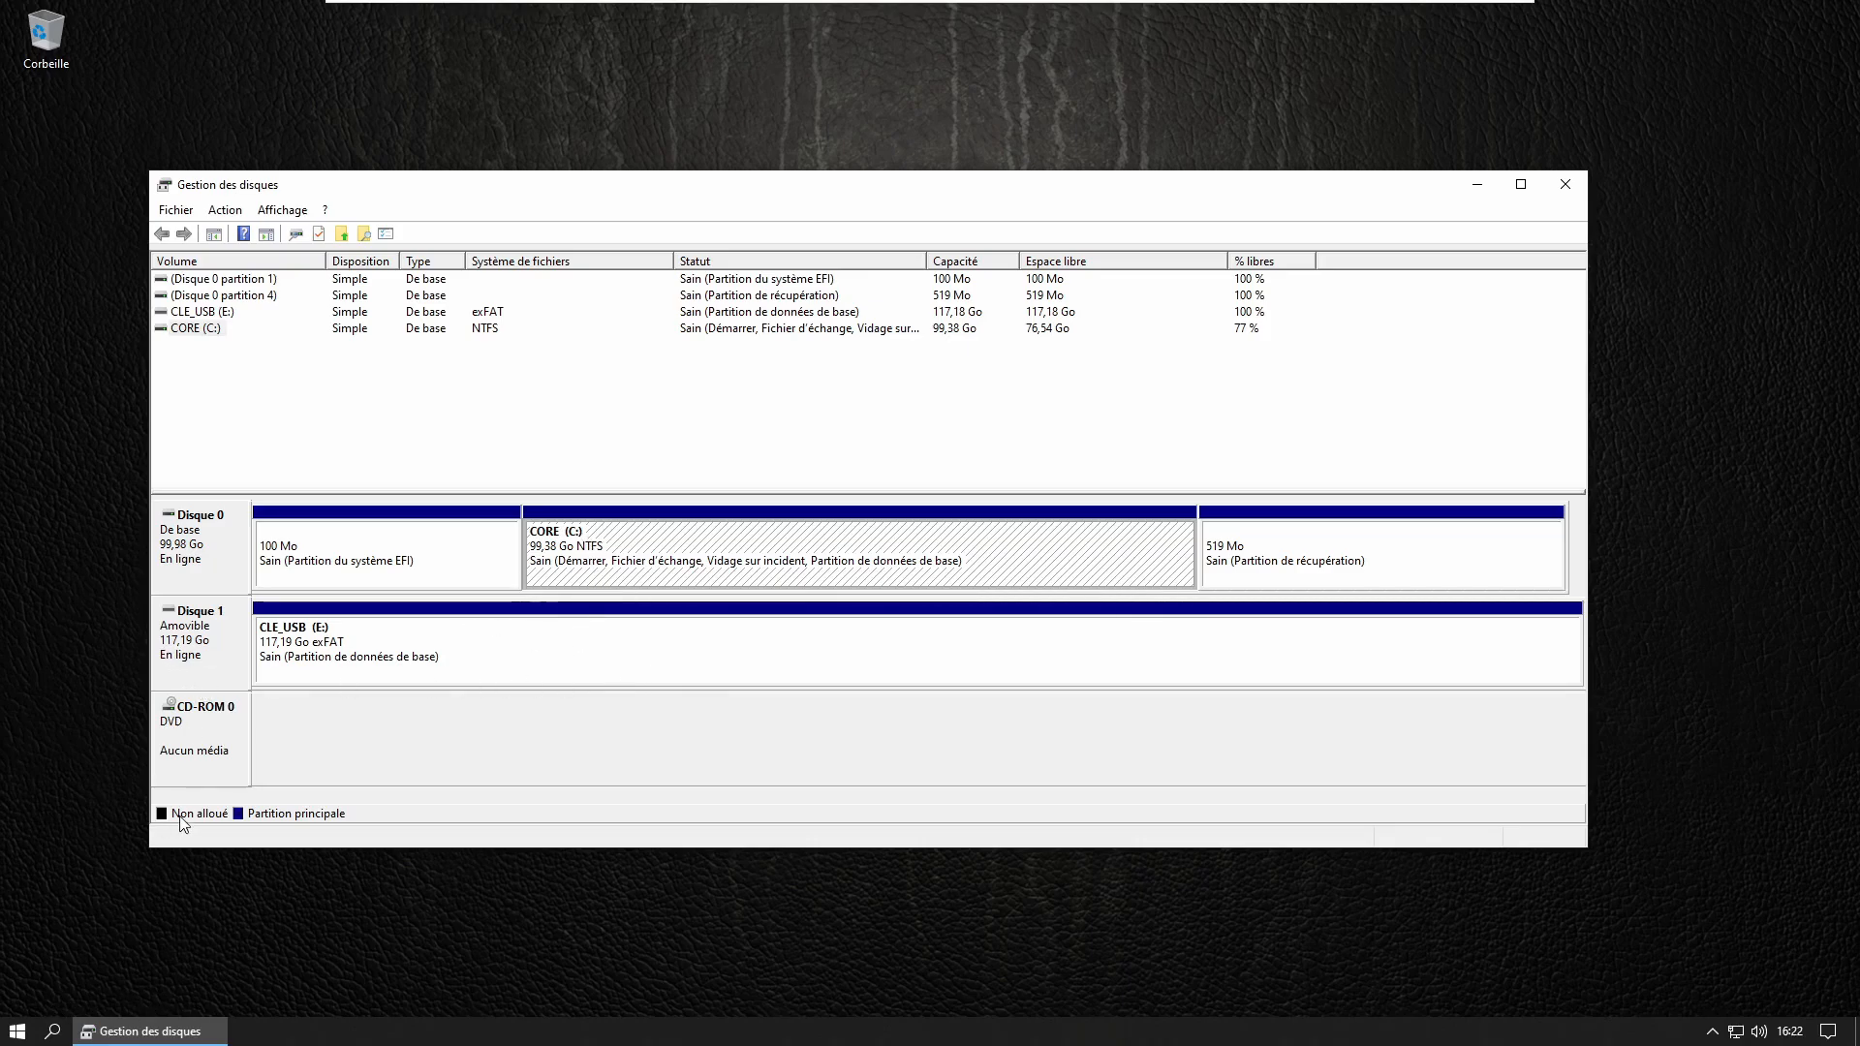
Open a new File Explorer window and try to format the CORE (C:) drive, dismissing the message.
left_click(199, 889)
key("super+e")
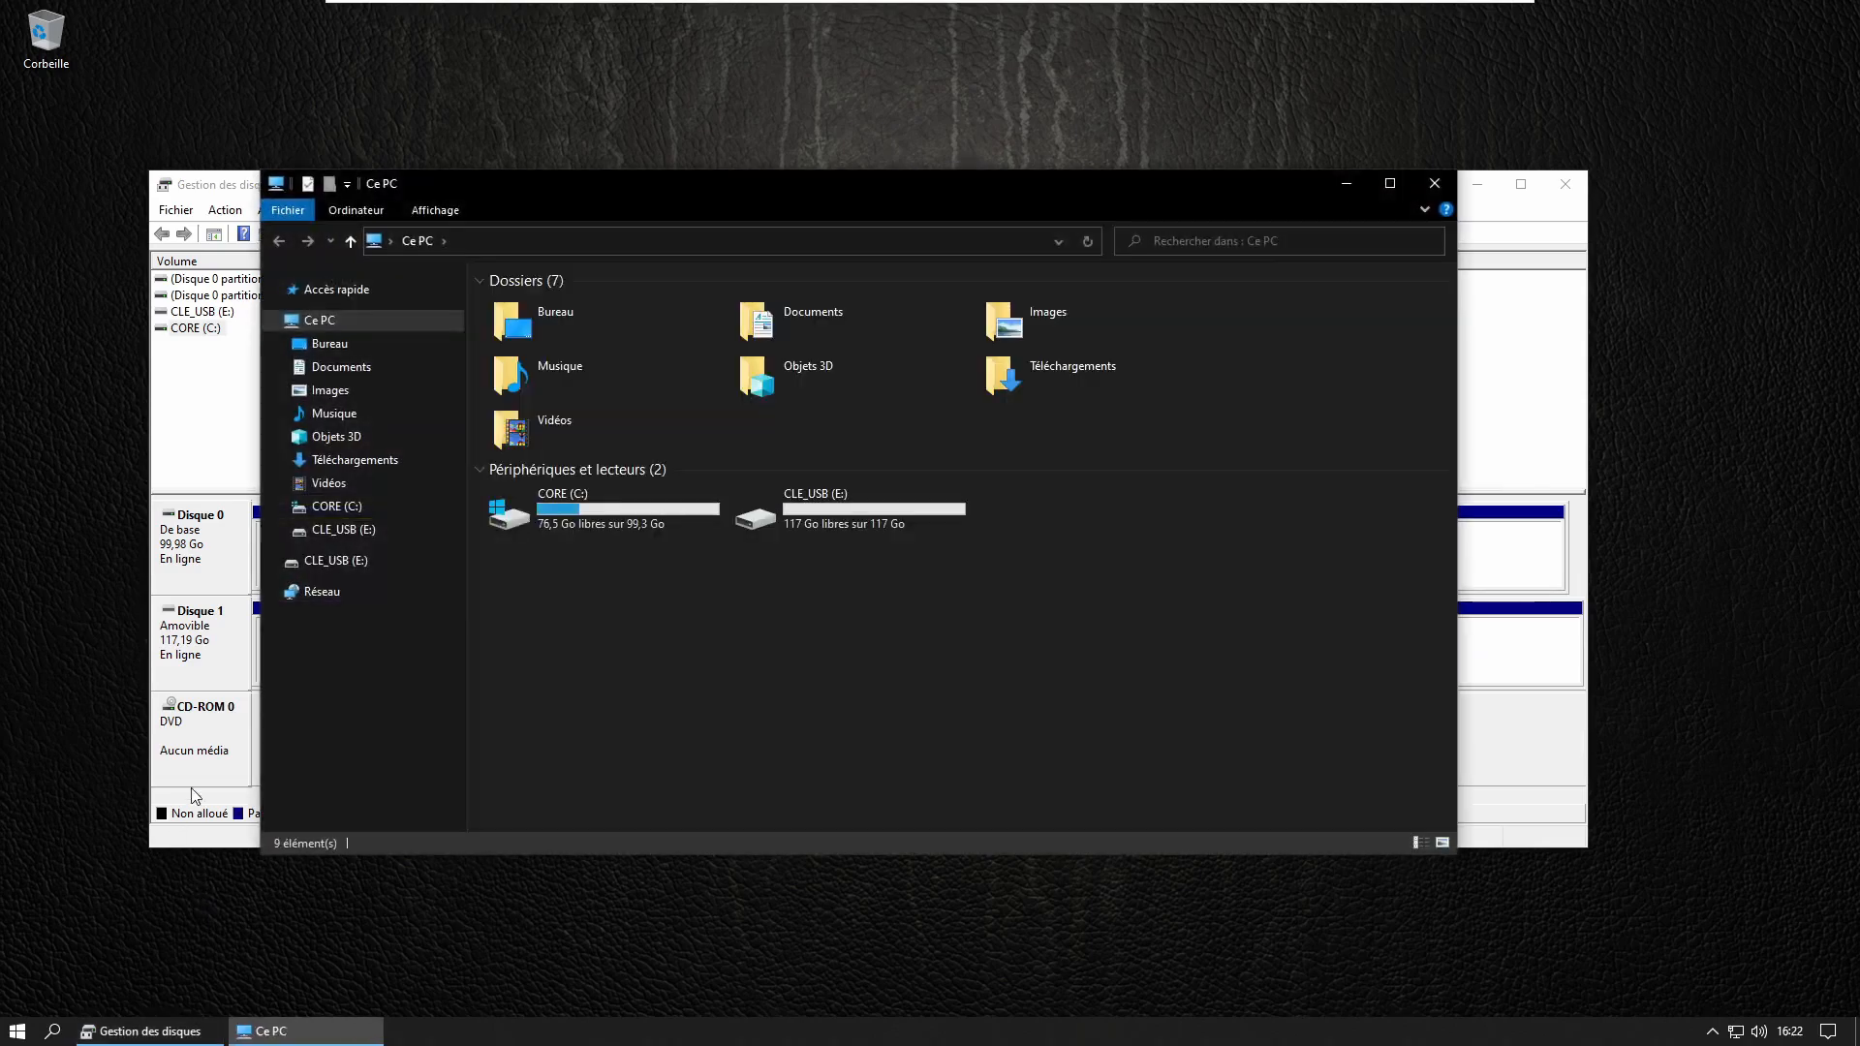
right_click(591, 517)
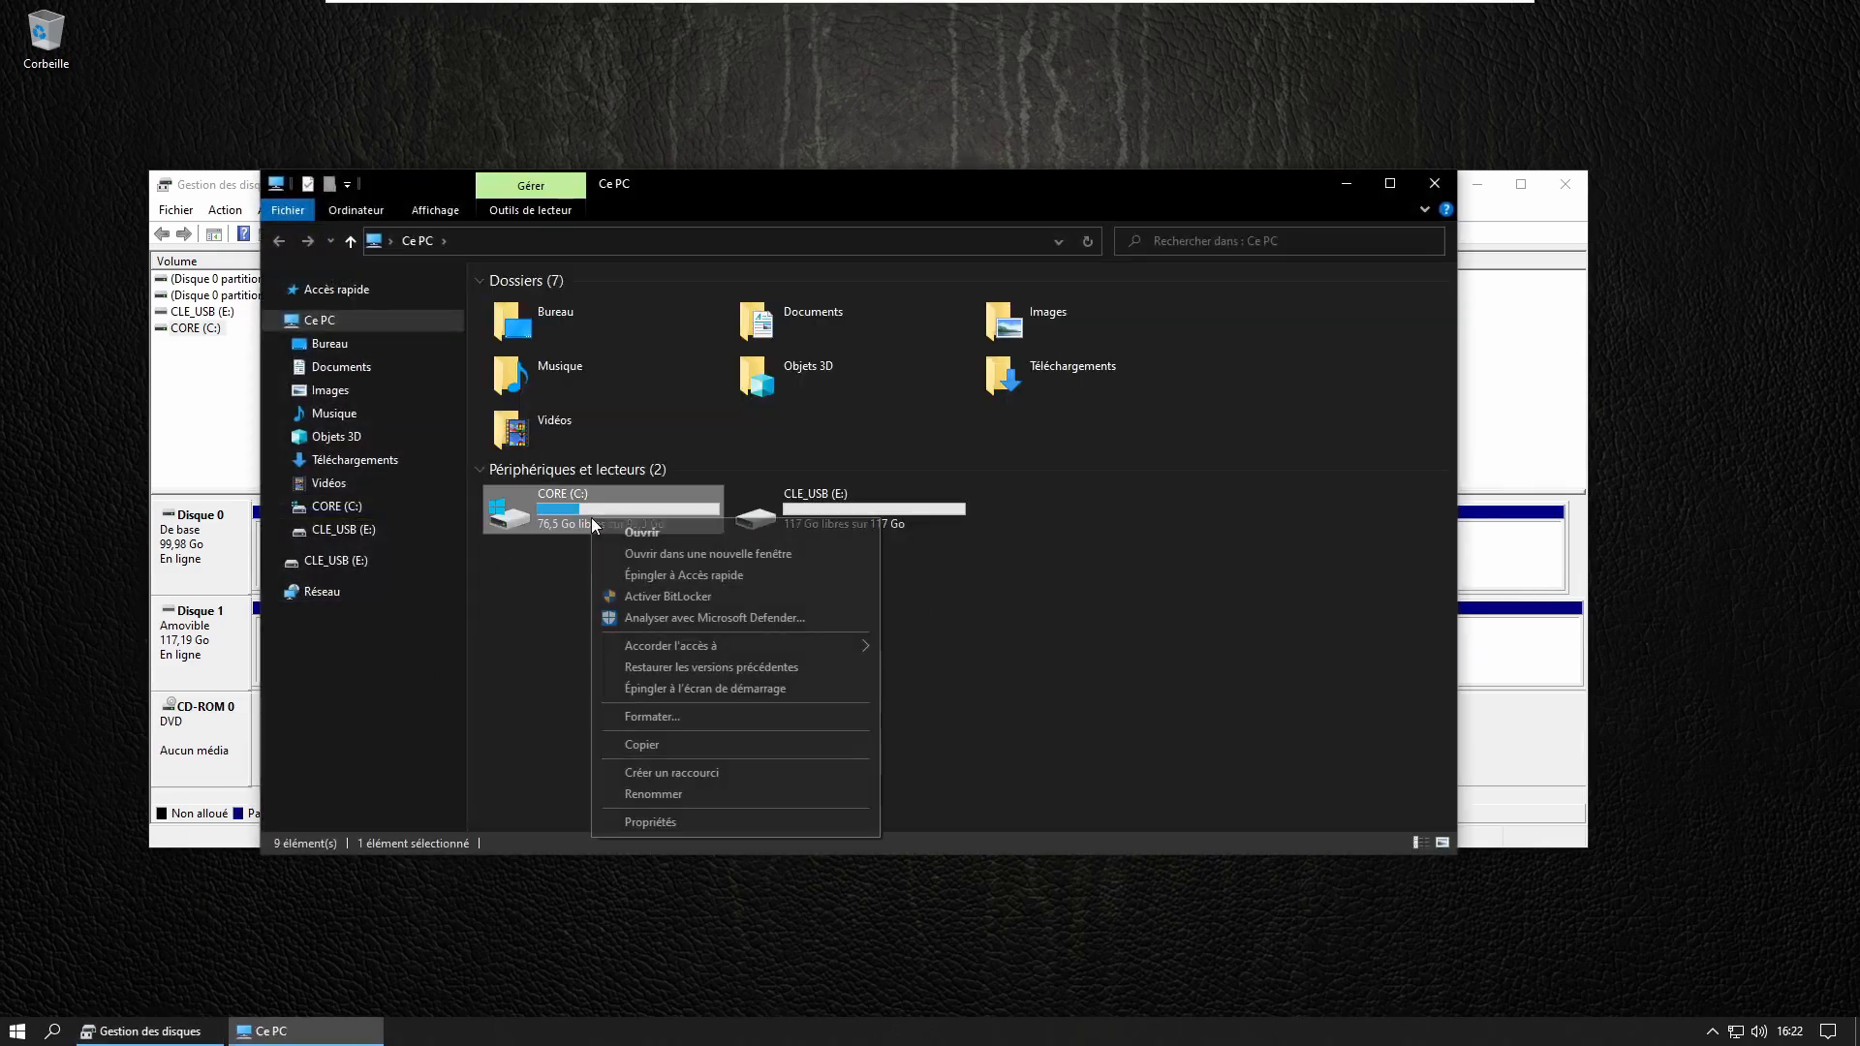
left_click(688, 719)
left_click(1051, 547)
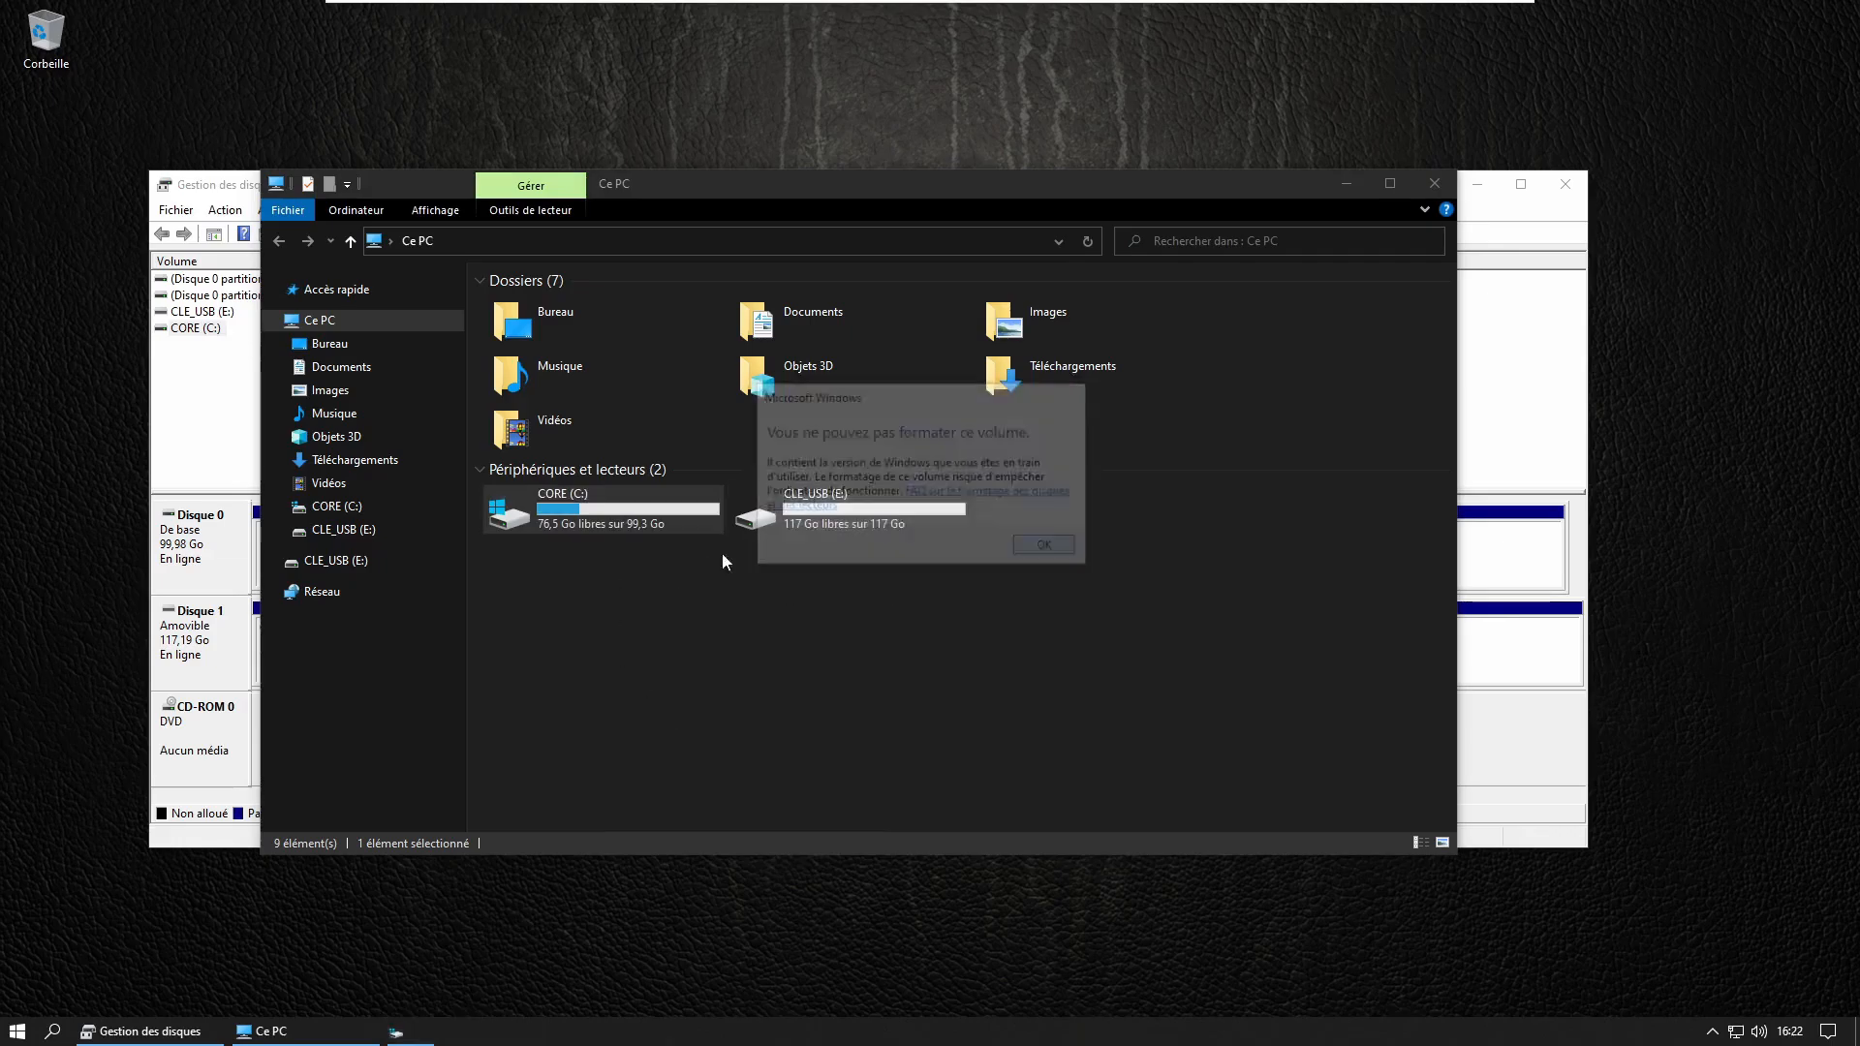
Review the capacity, file system, allocation unit size and volume name options for formatting CLE_USB (E:) from File Explorer, and close the dialog without formatting.
right_click(787, 513)
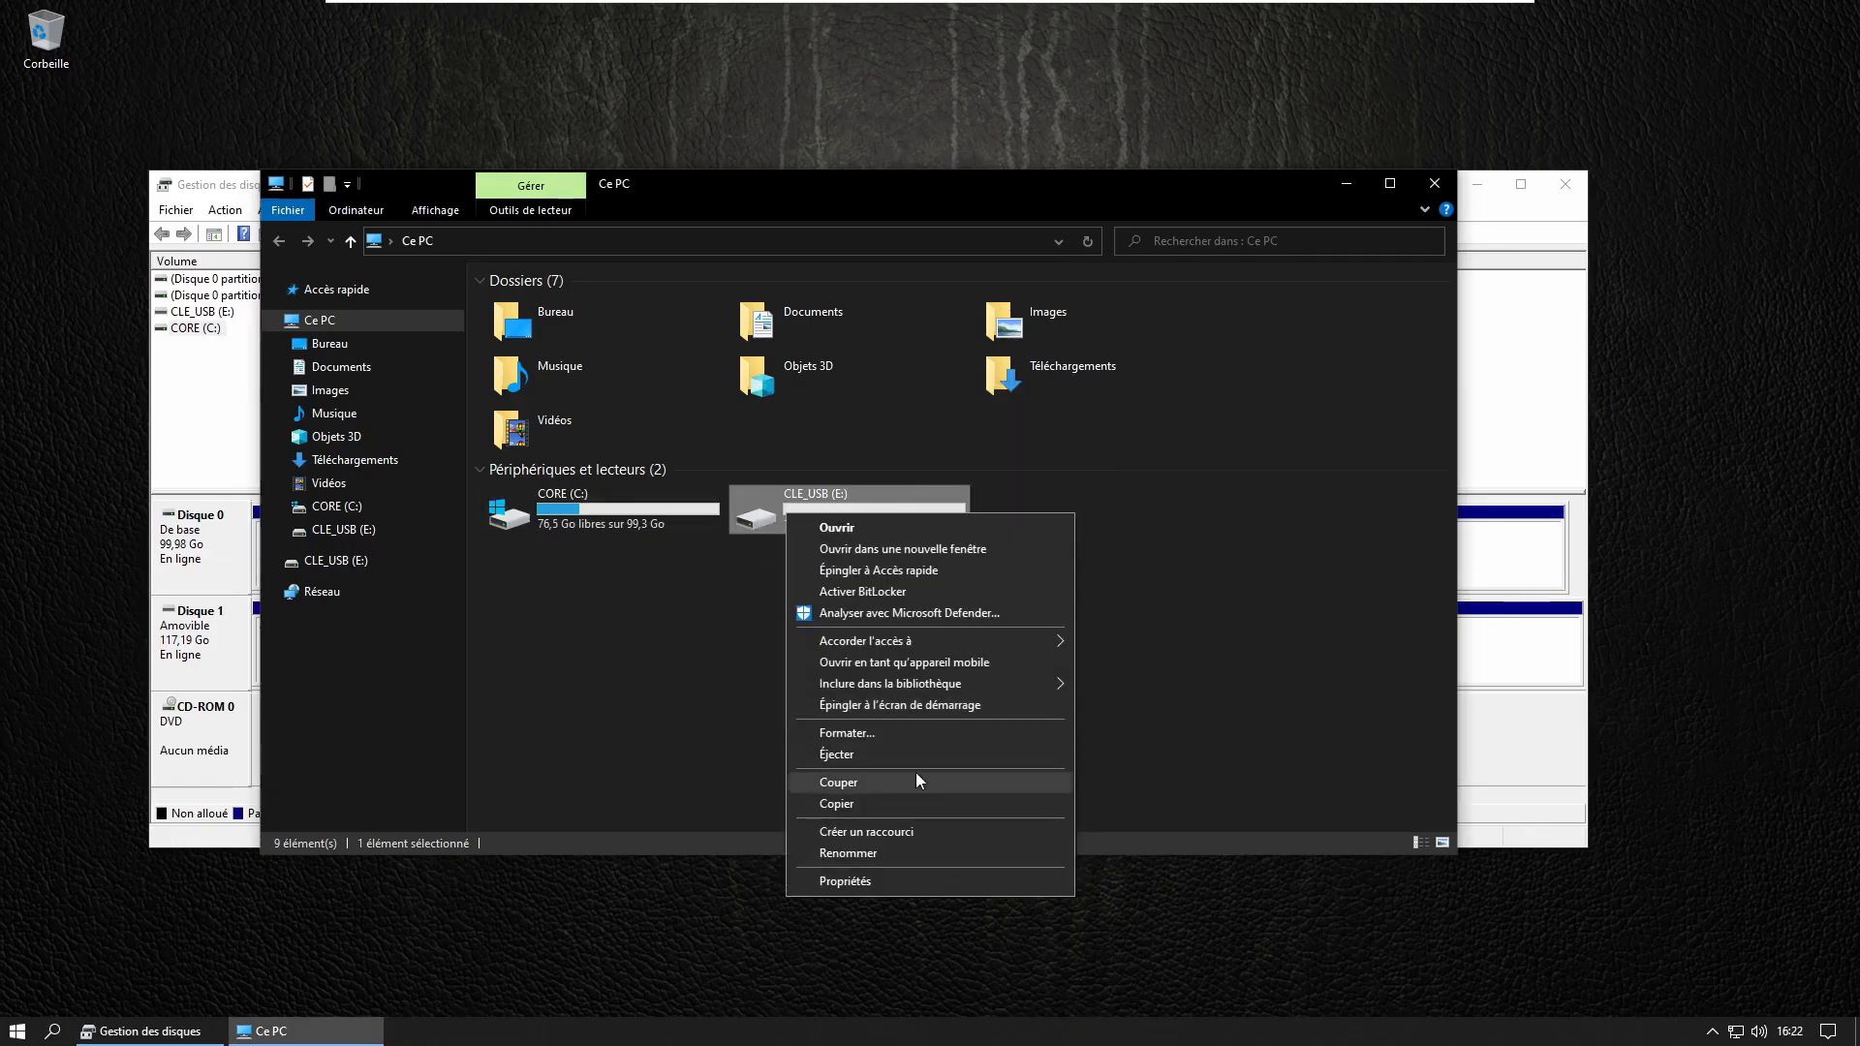
left_click(871, 736)
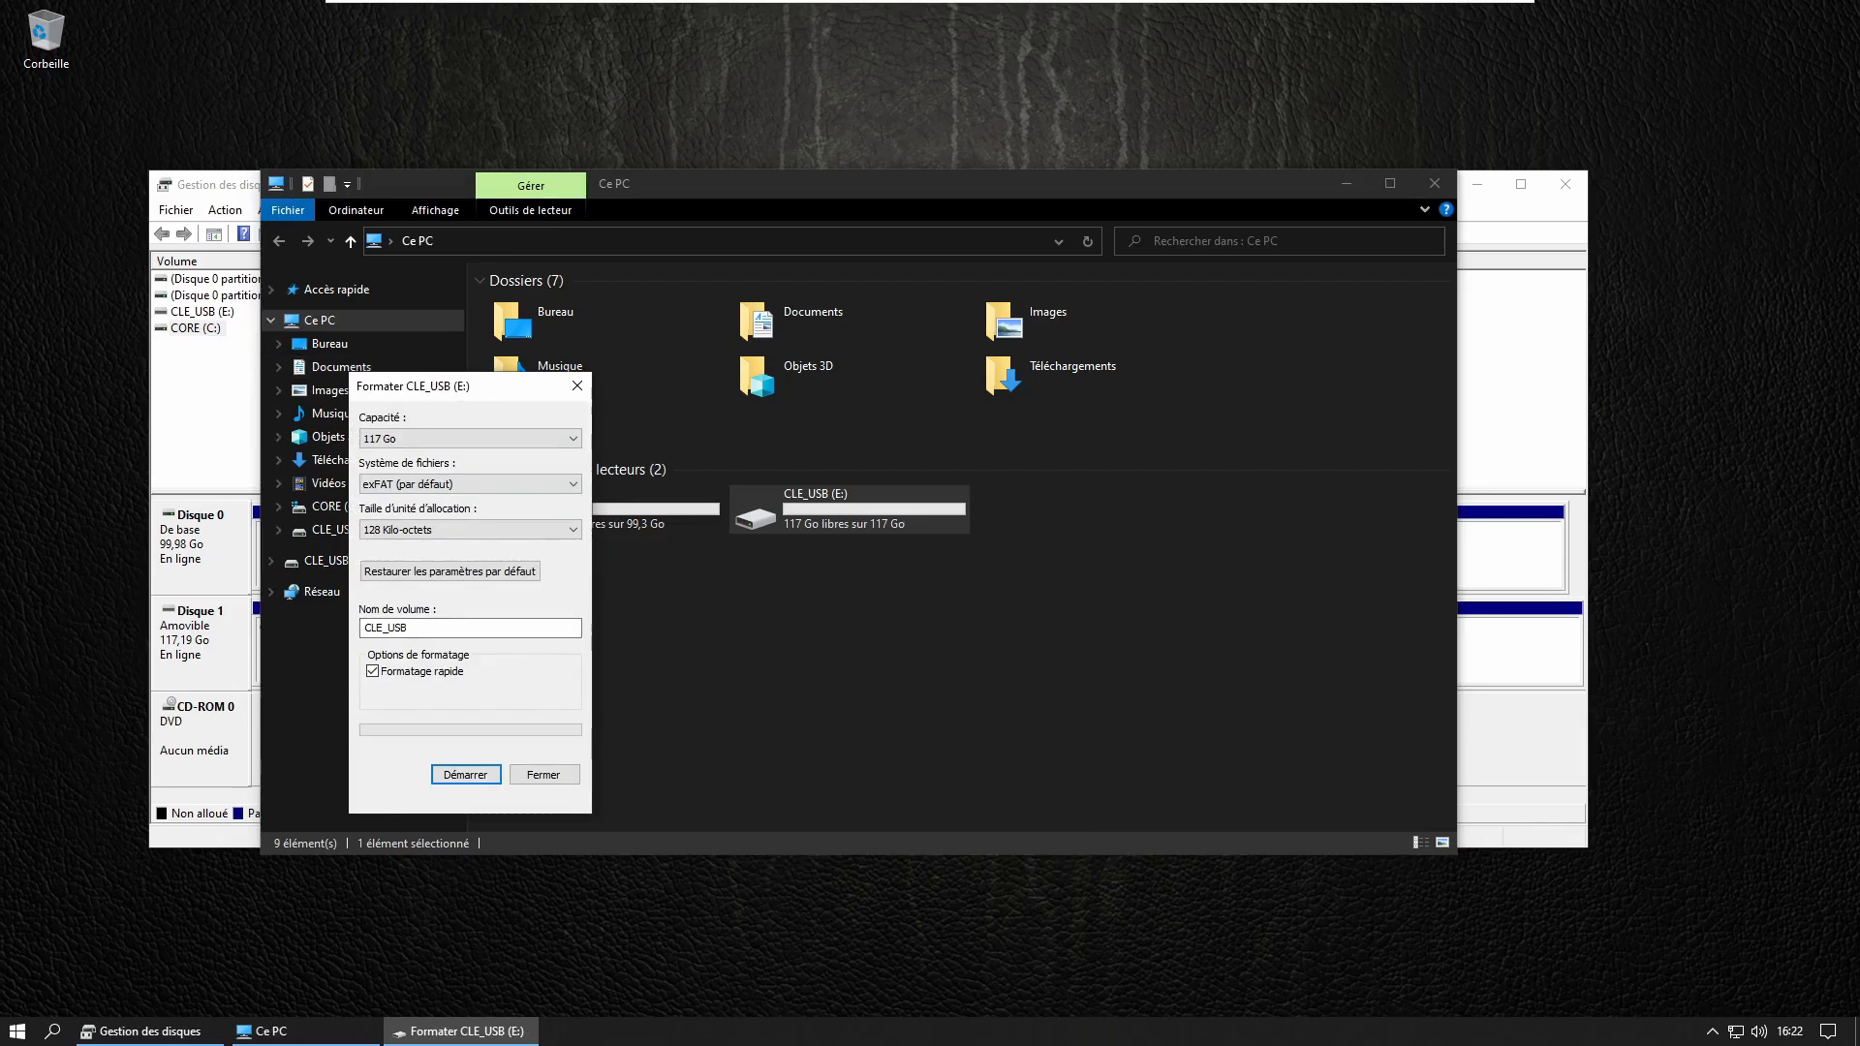
left_click_drag(431, 384, 588, 357)
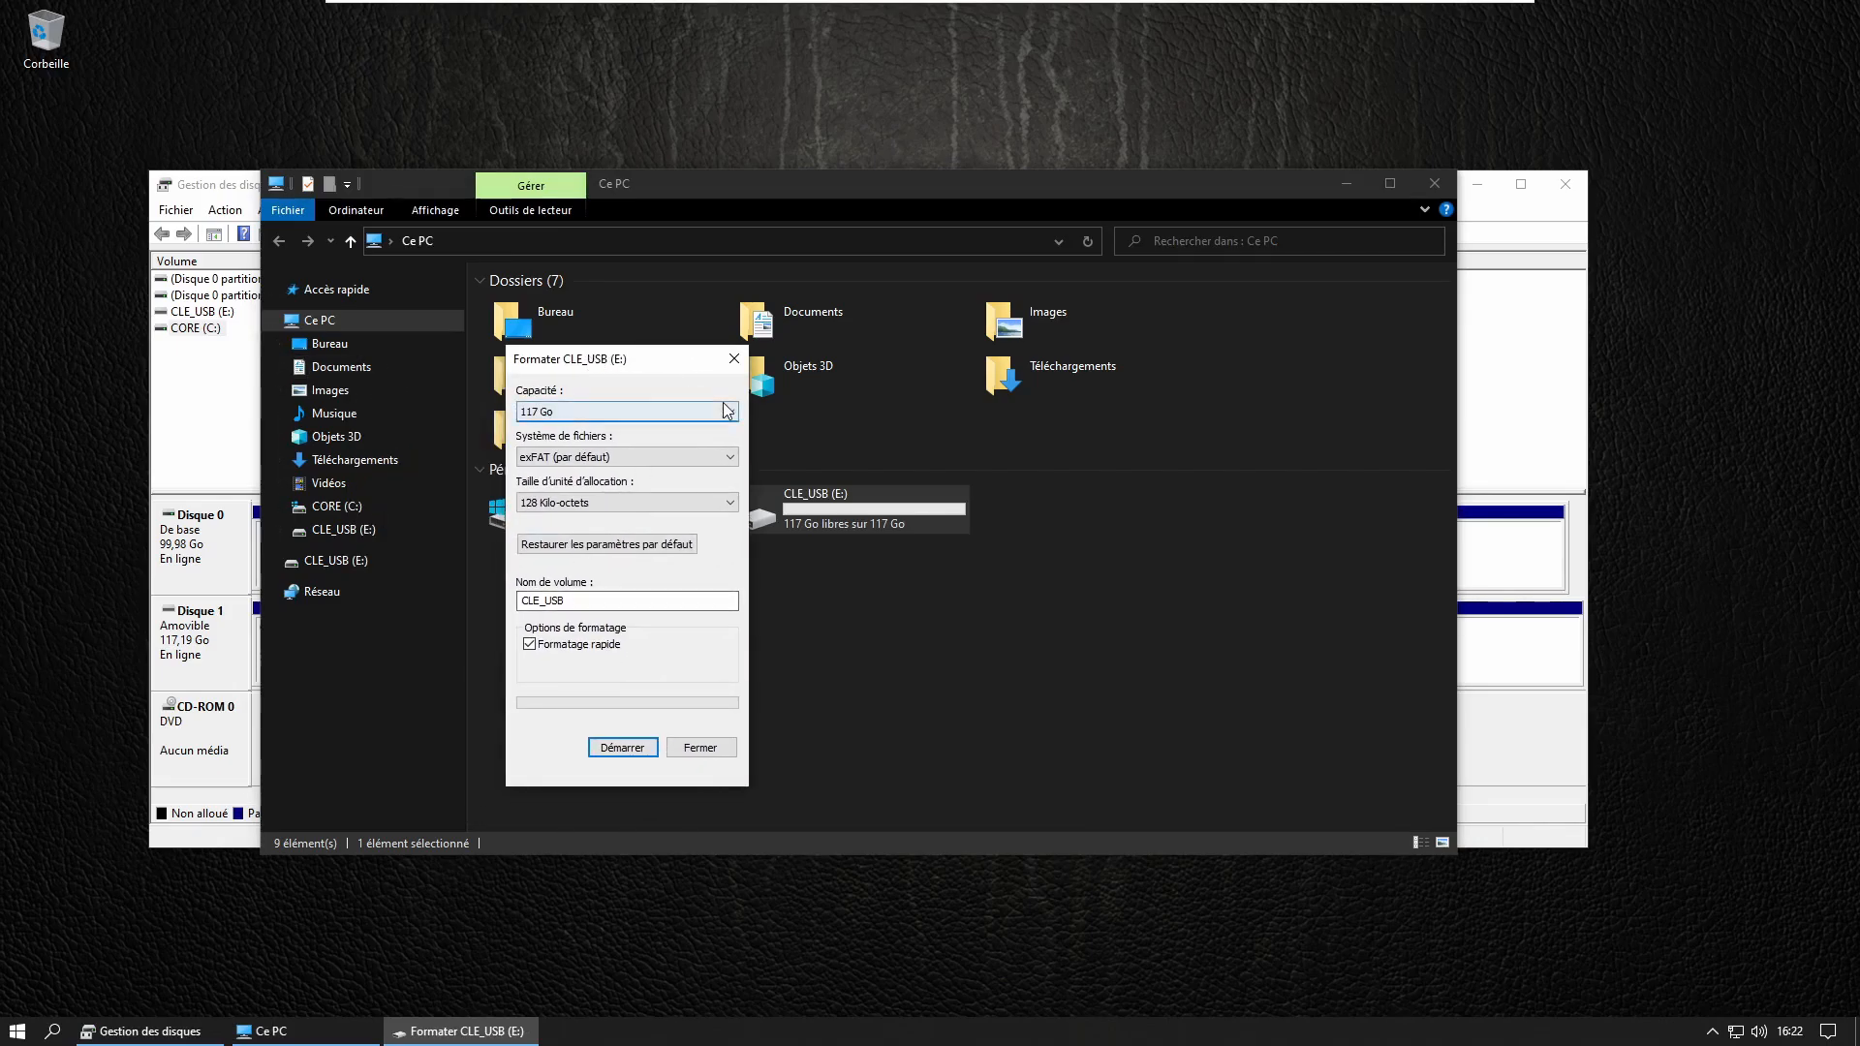
left_click(620, 411)
left_click(649, 397)
left_click(643, 451)
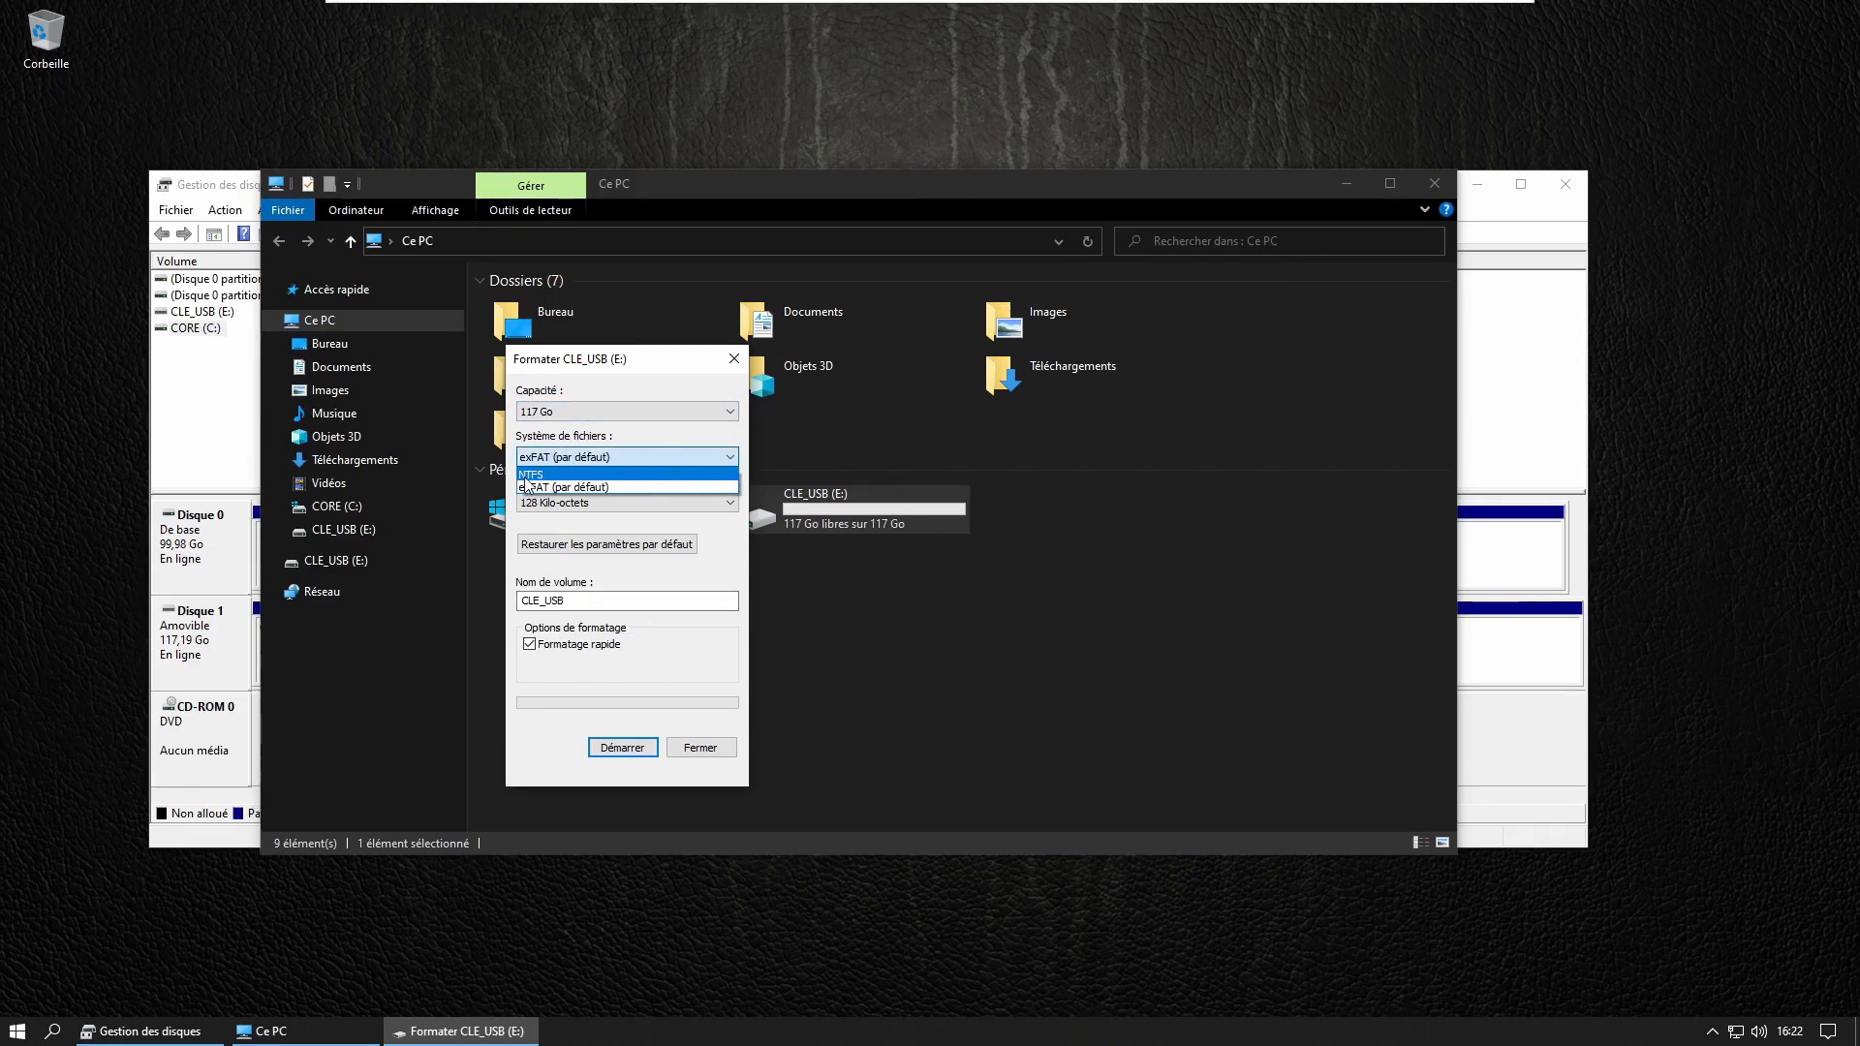
left_click(641, 456)
left_click(637, 510)
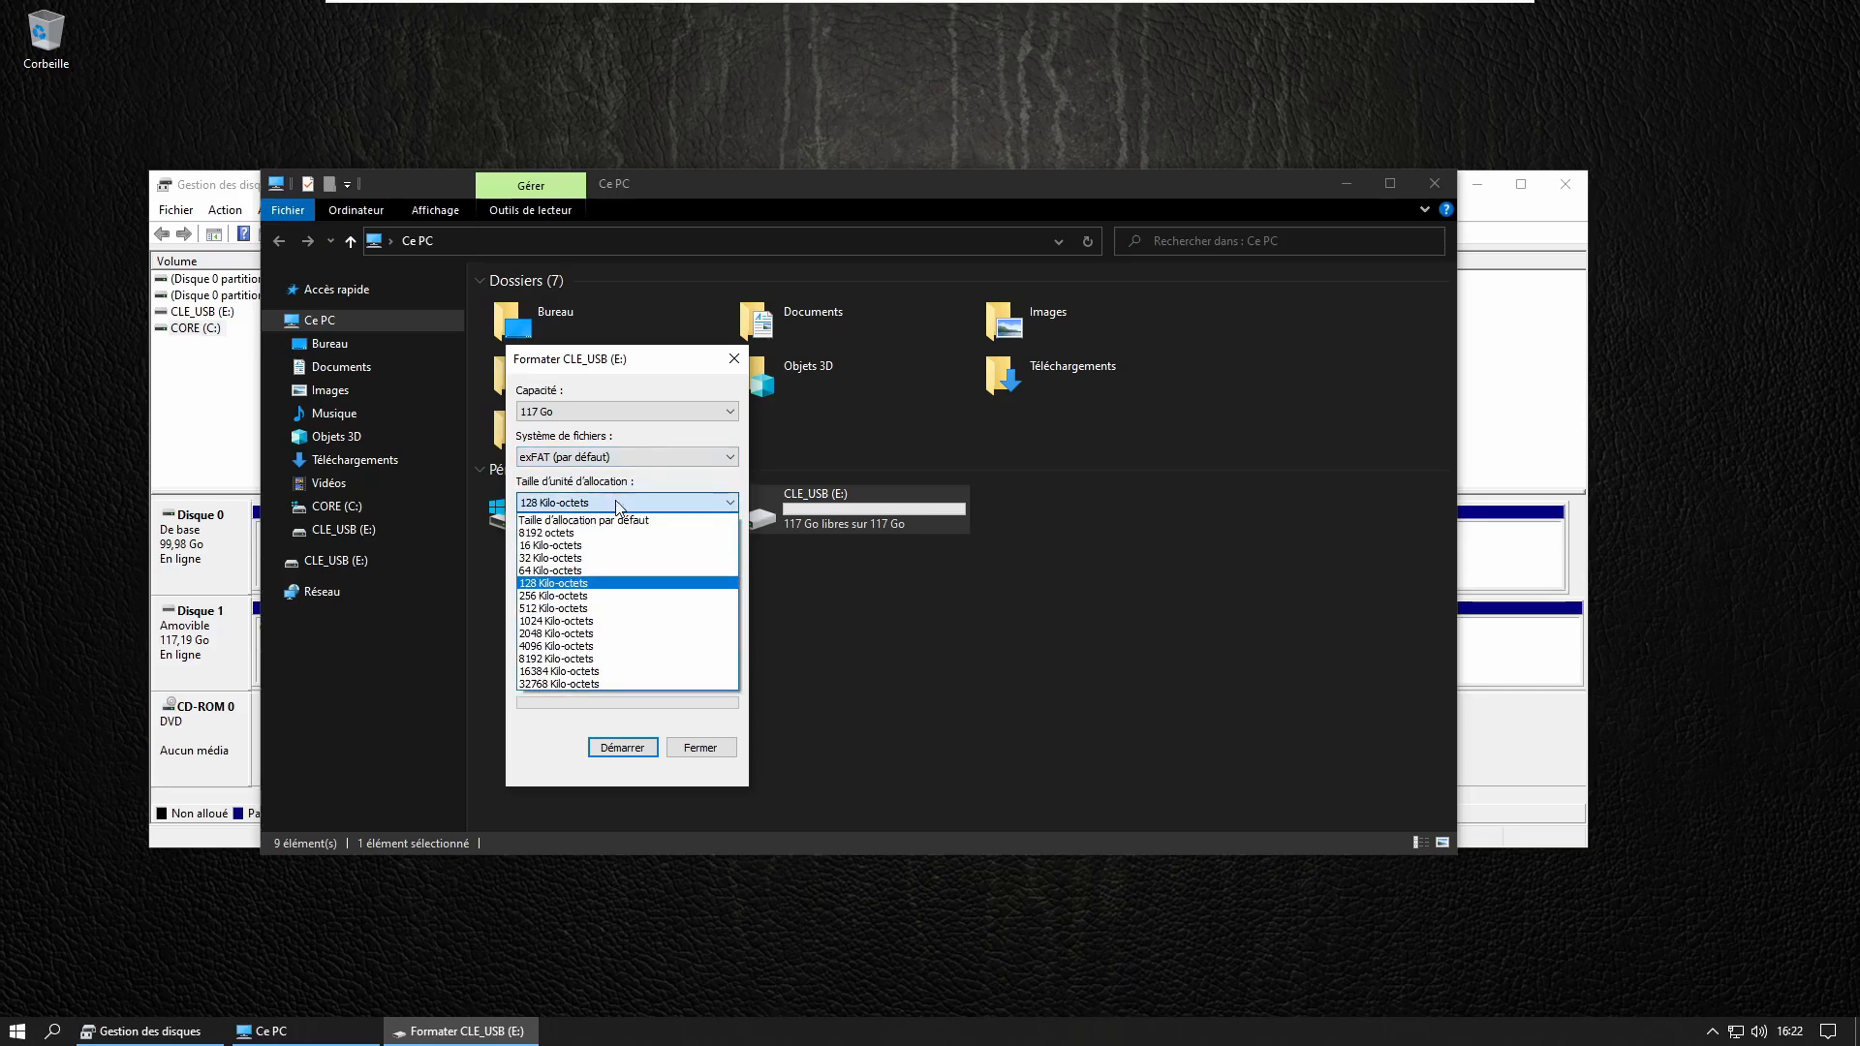
left_click(644, 500)
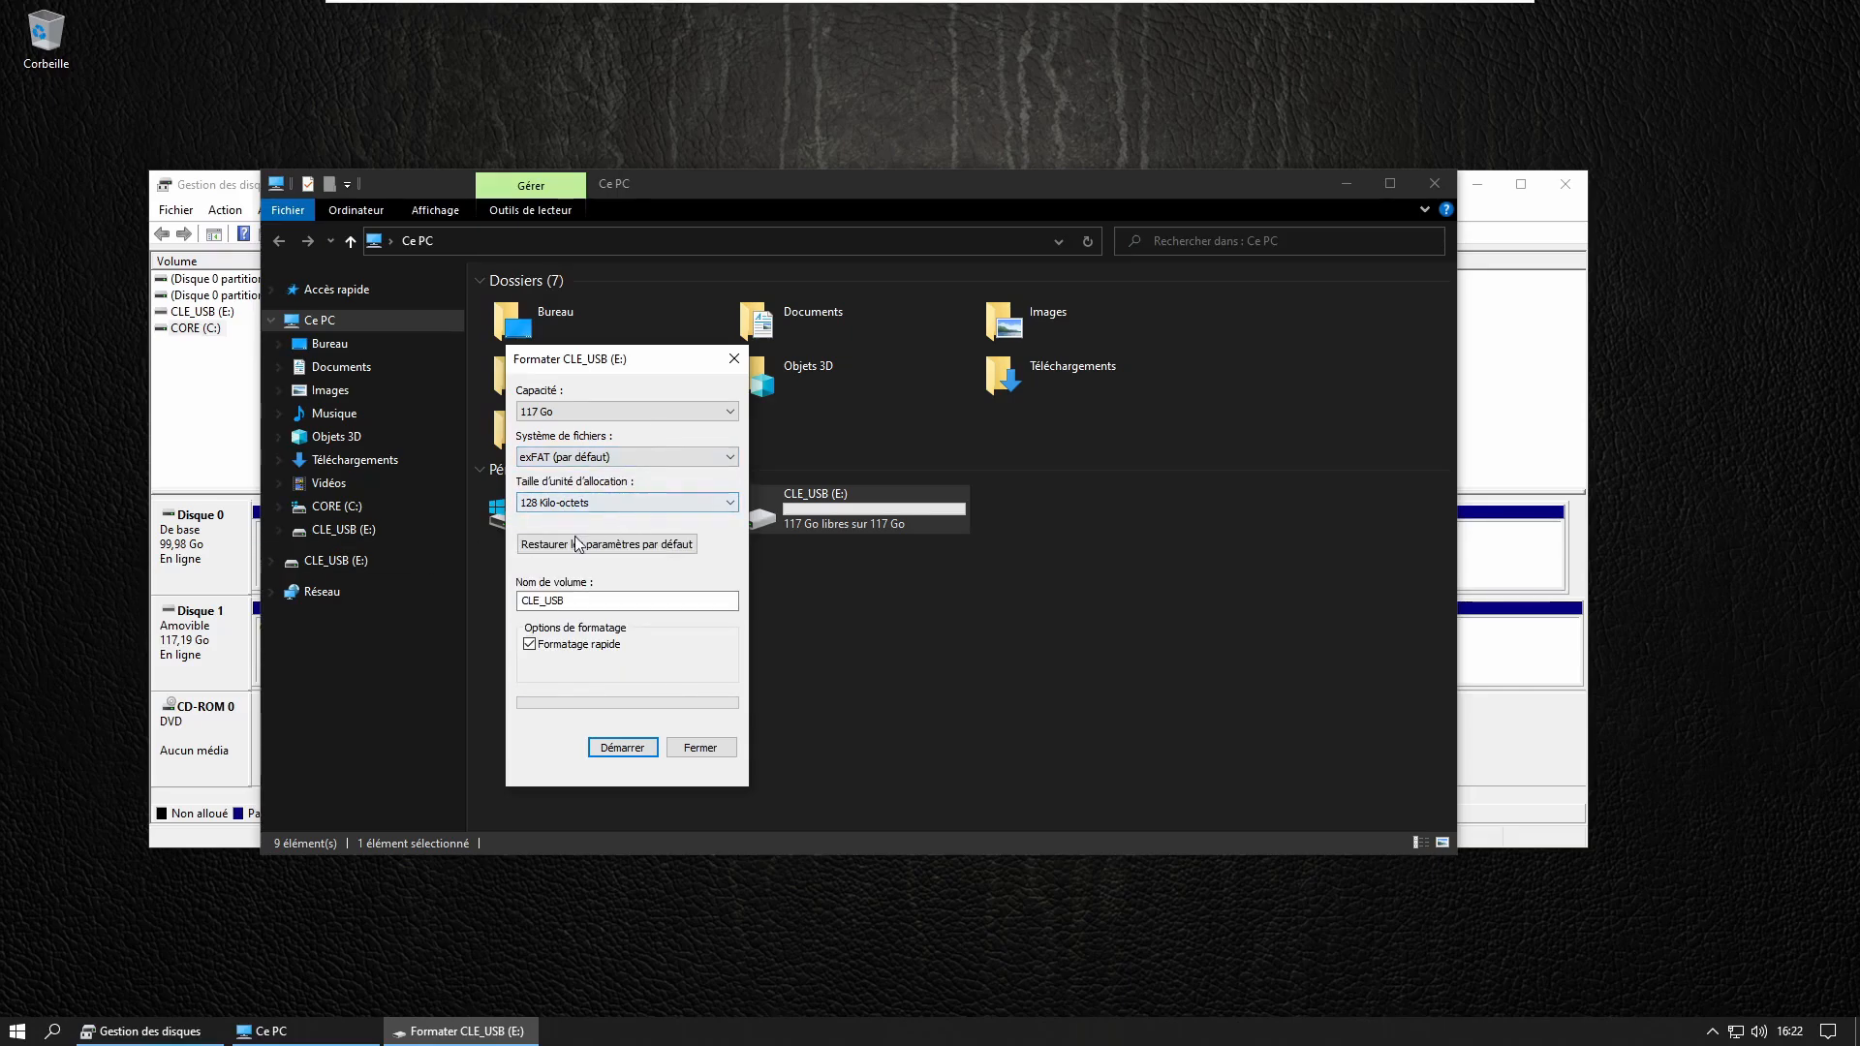
double_click(599, 597)
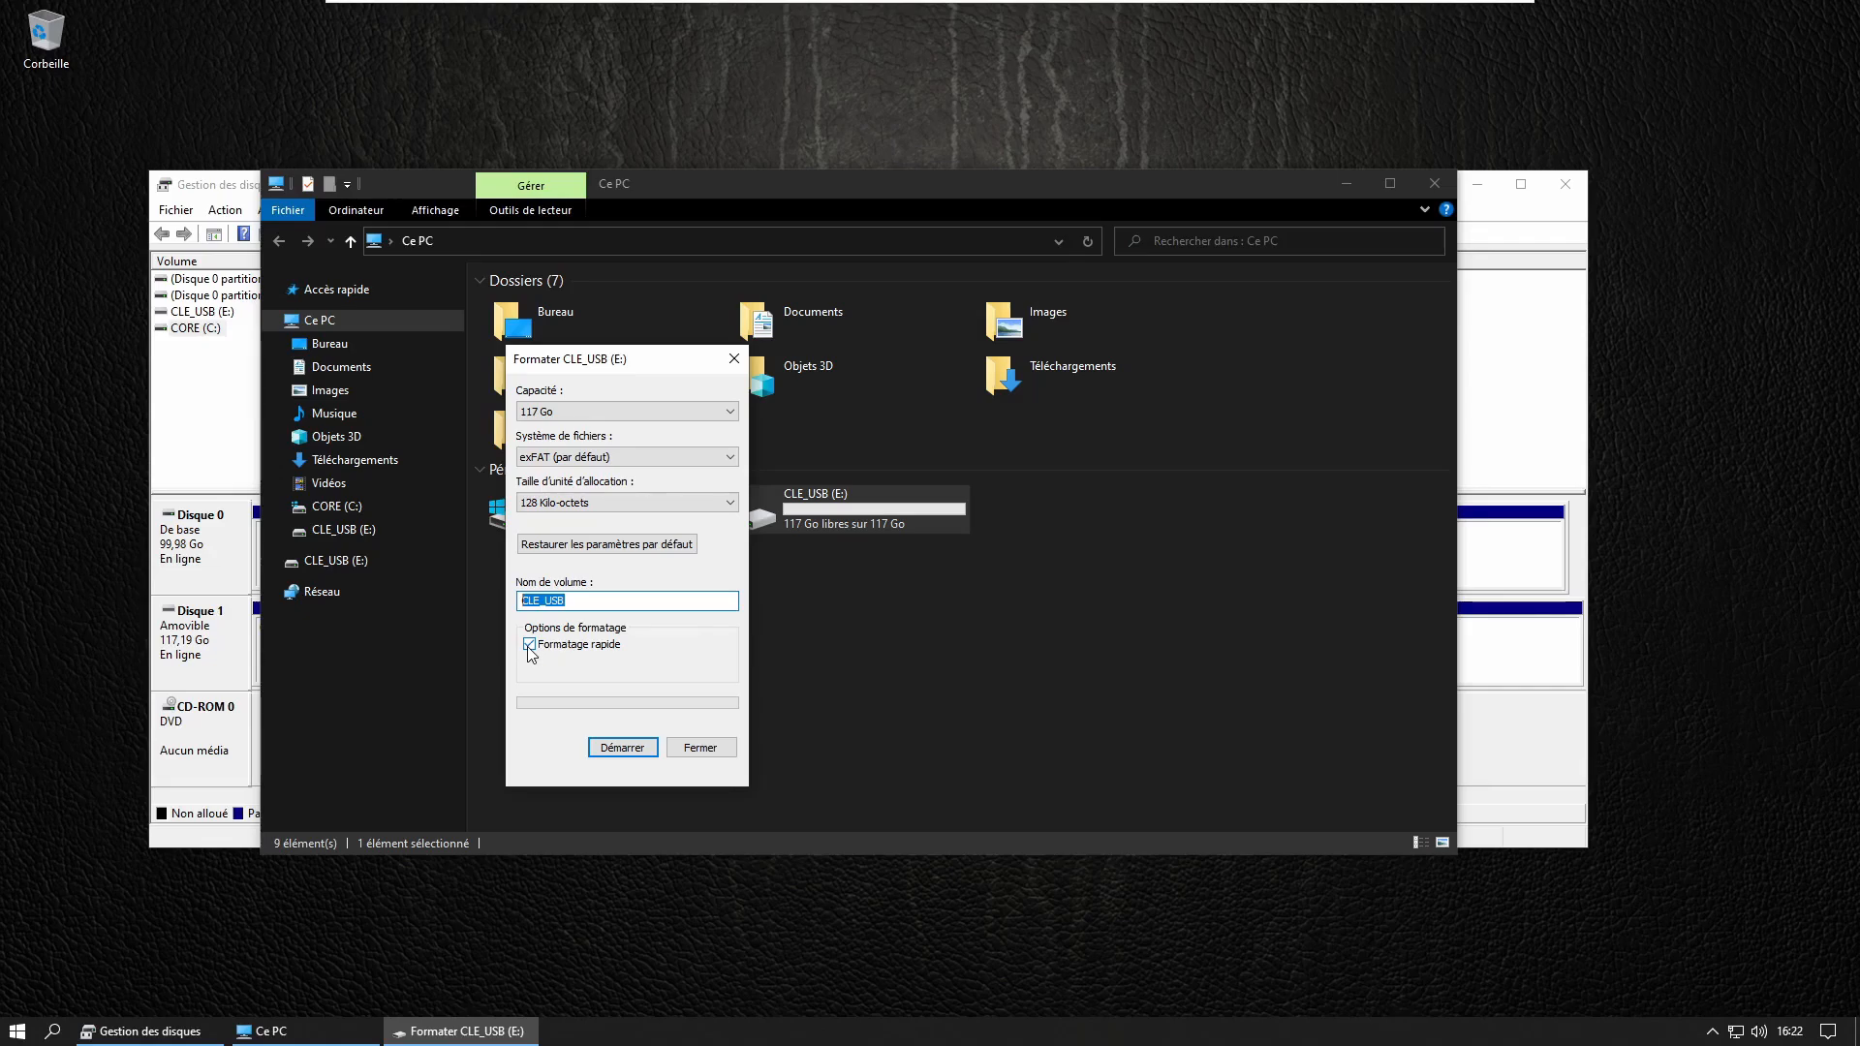
left_click(712, 748)
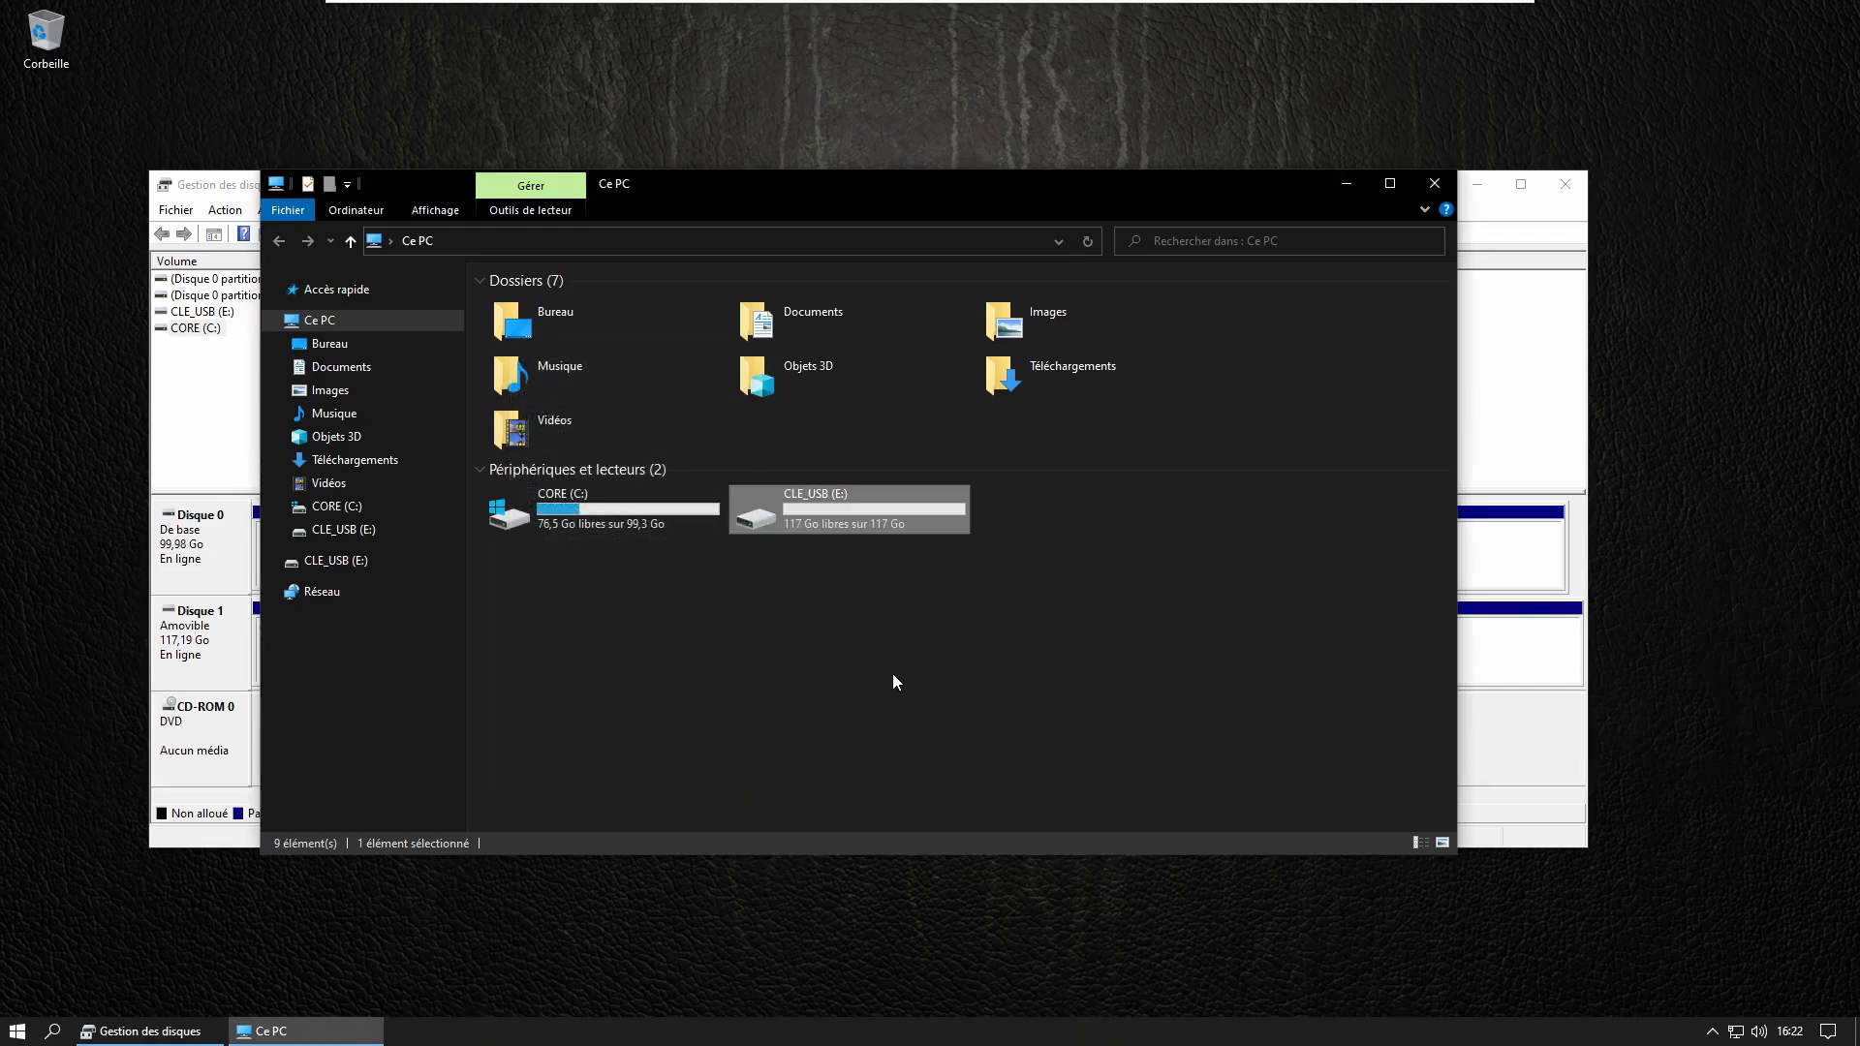
Deselect the CLE_USB (E:) drive, close the This PC window and return to Disk Management.
left_click(980, 515)
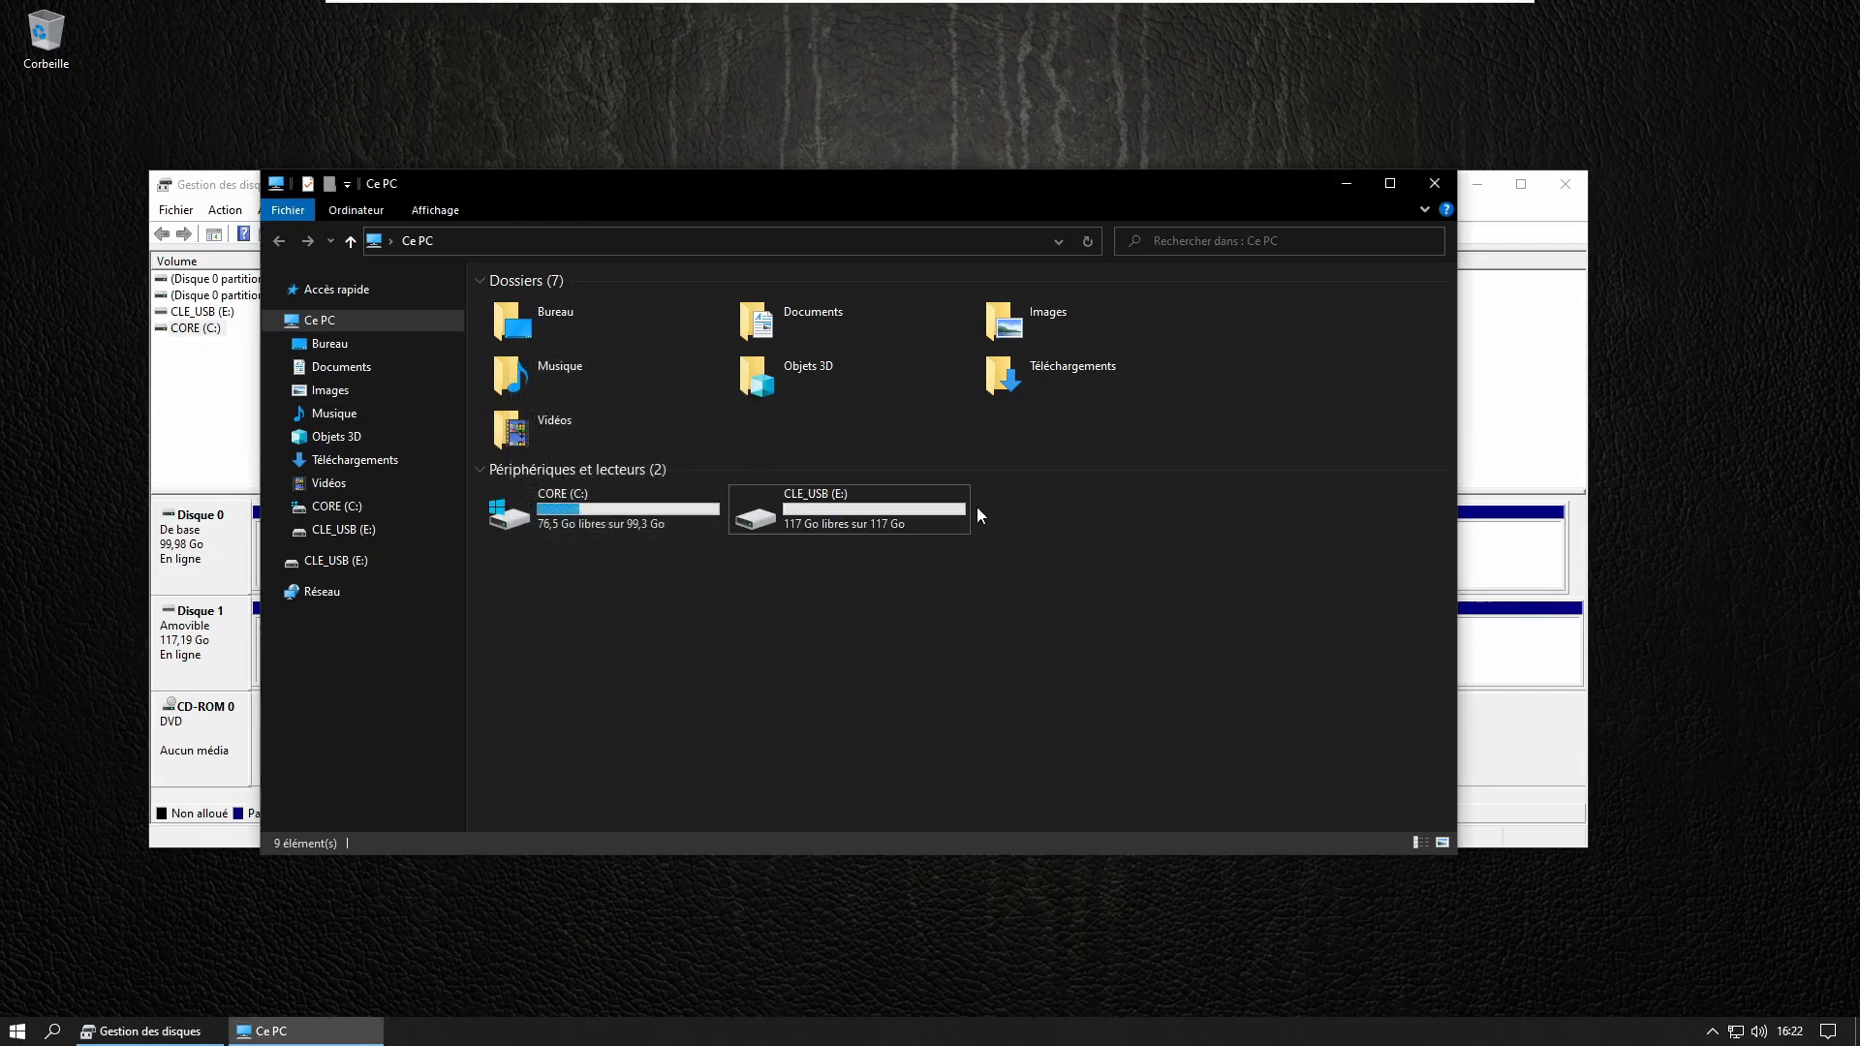
left_click(1345, 184)
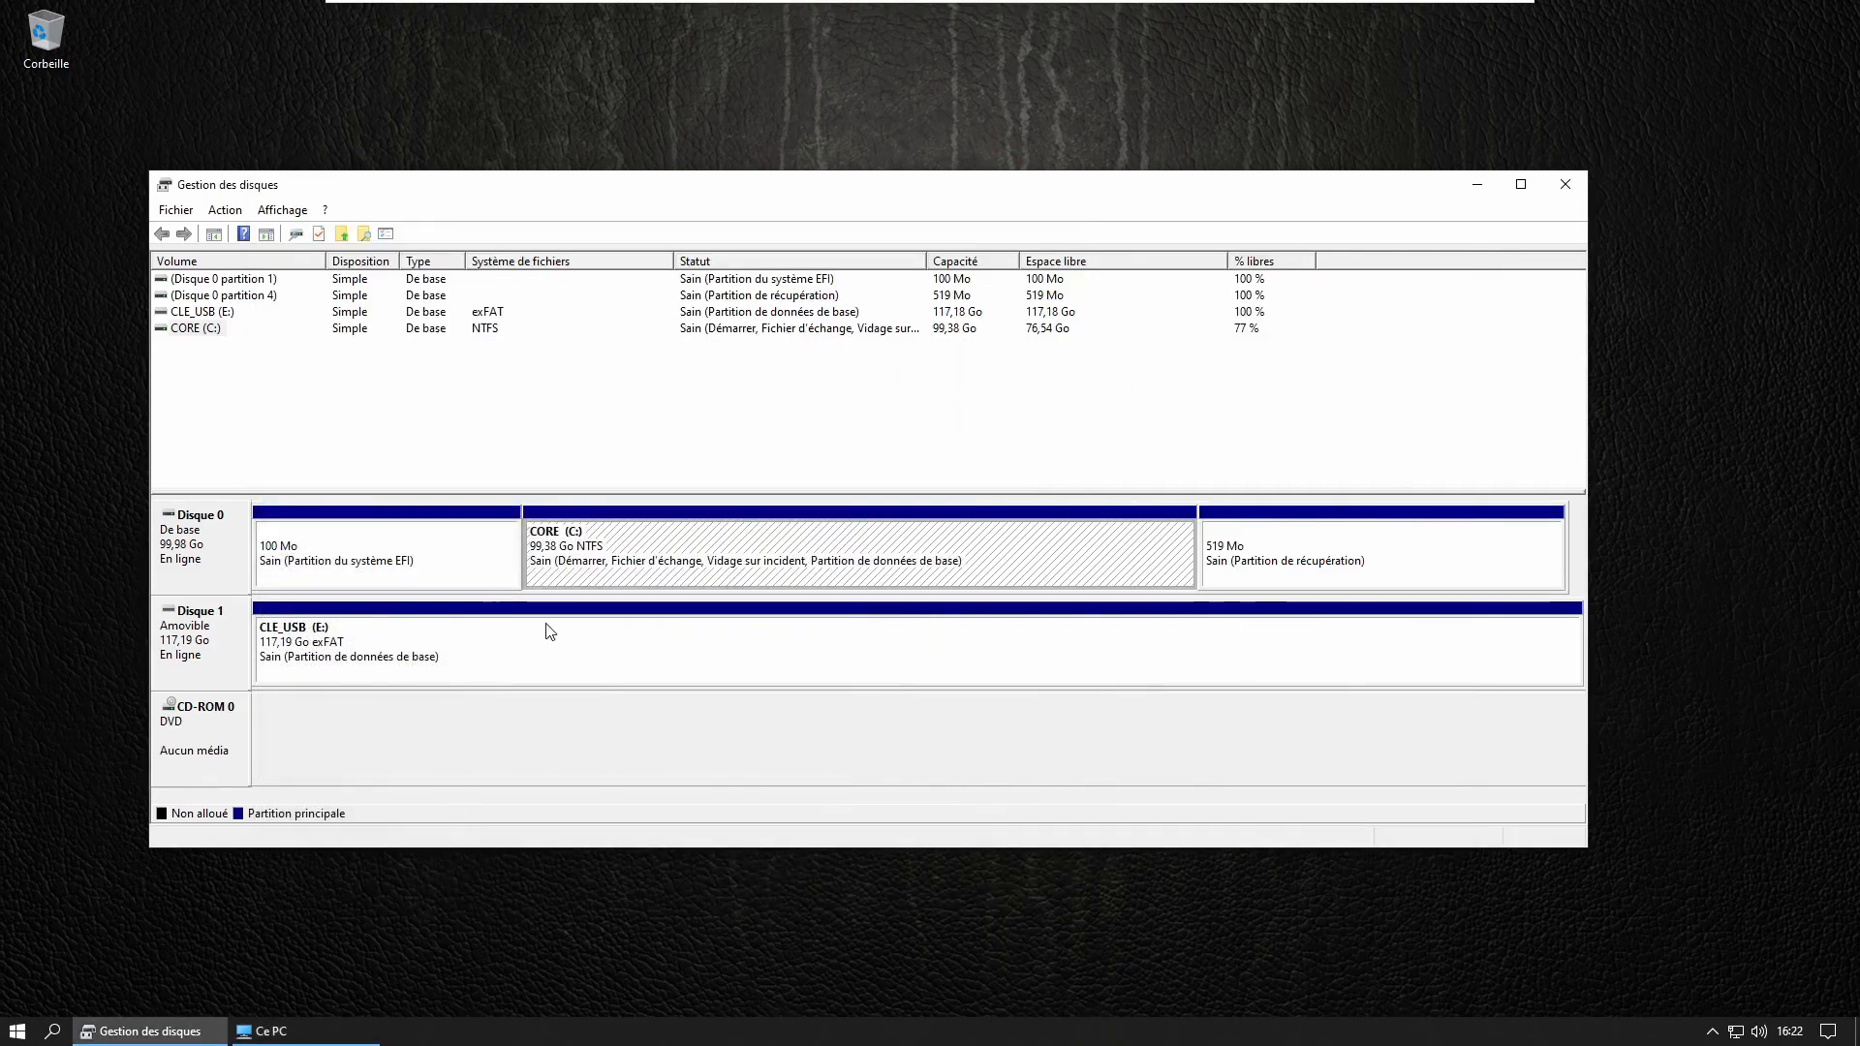
left_click(308, 1031)
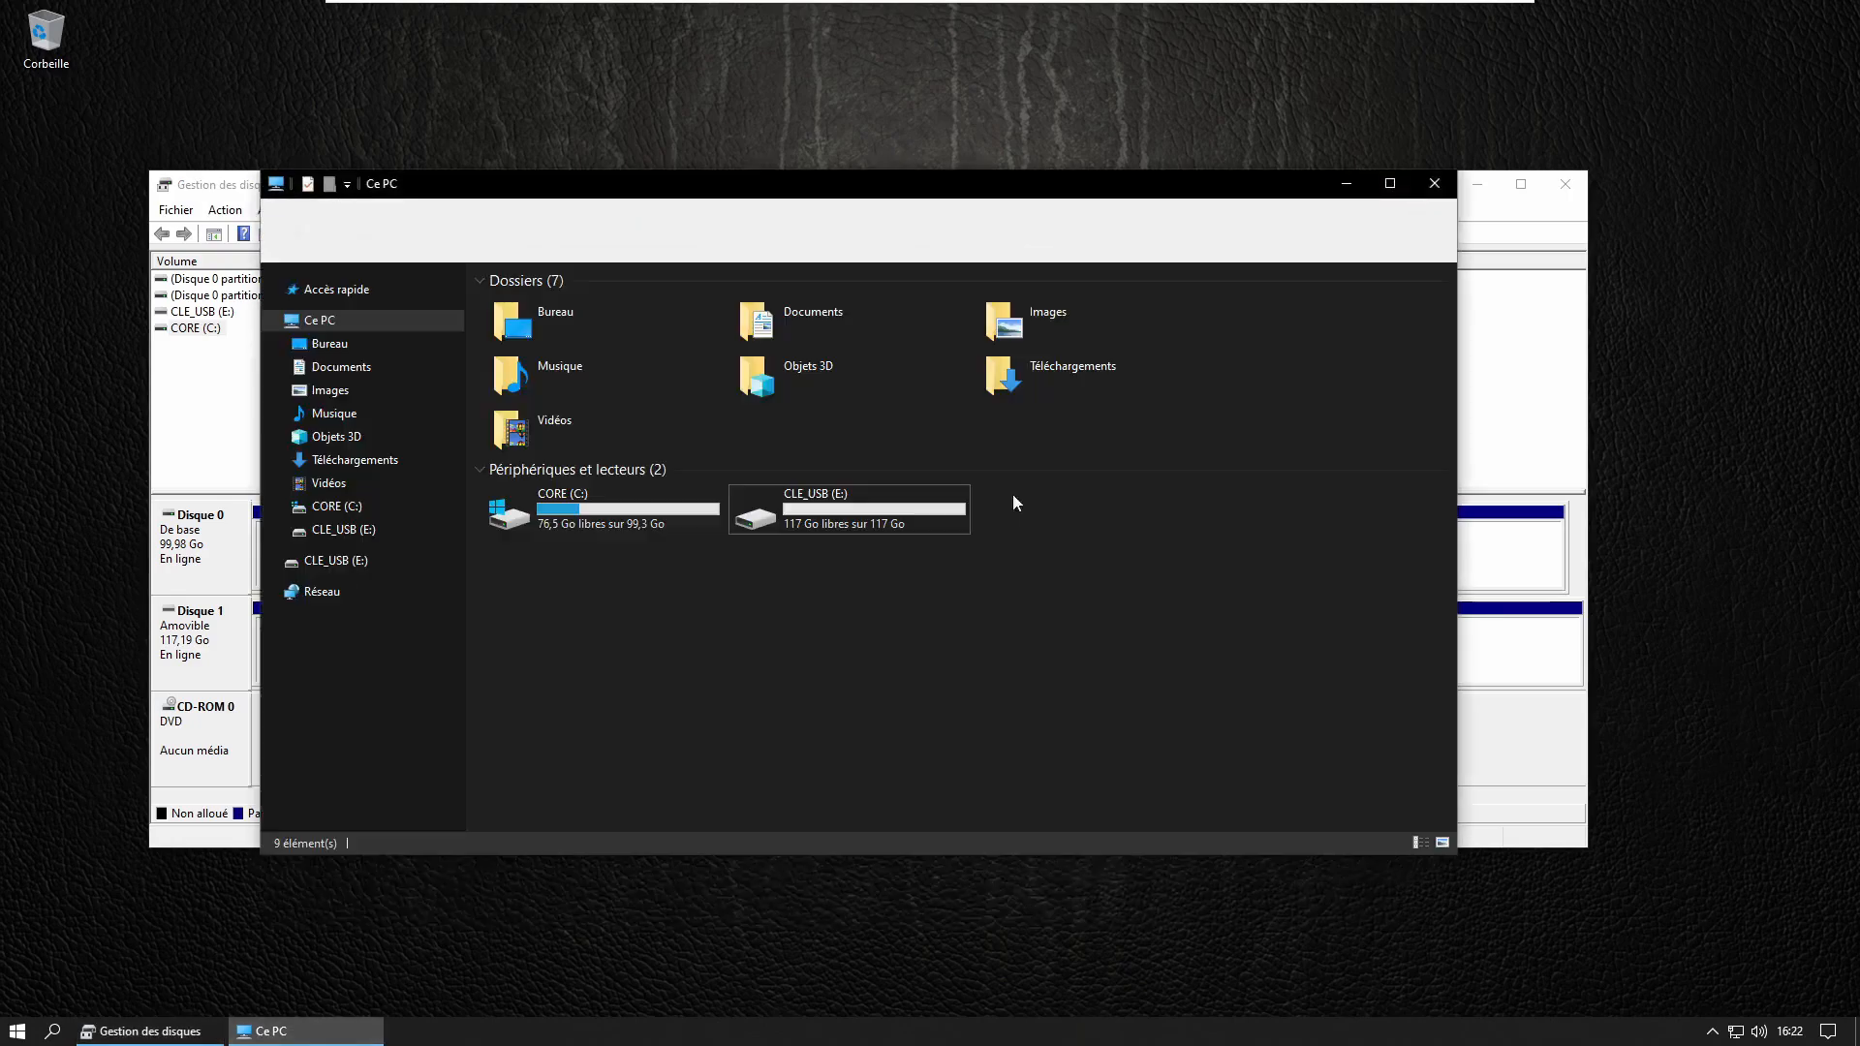
left_click(1428, 183)
left_click(674, 187)
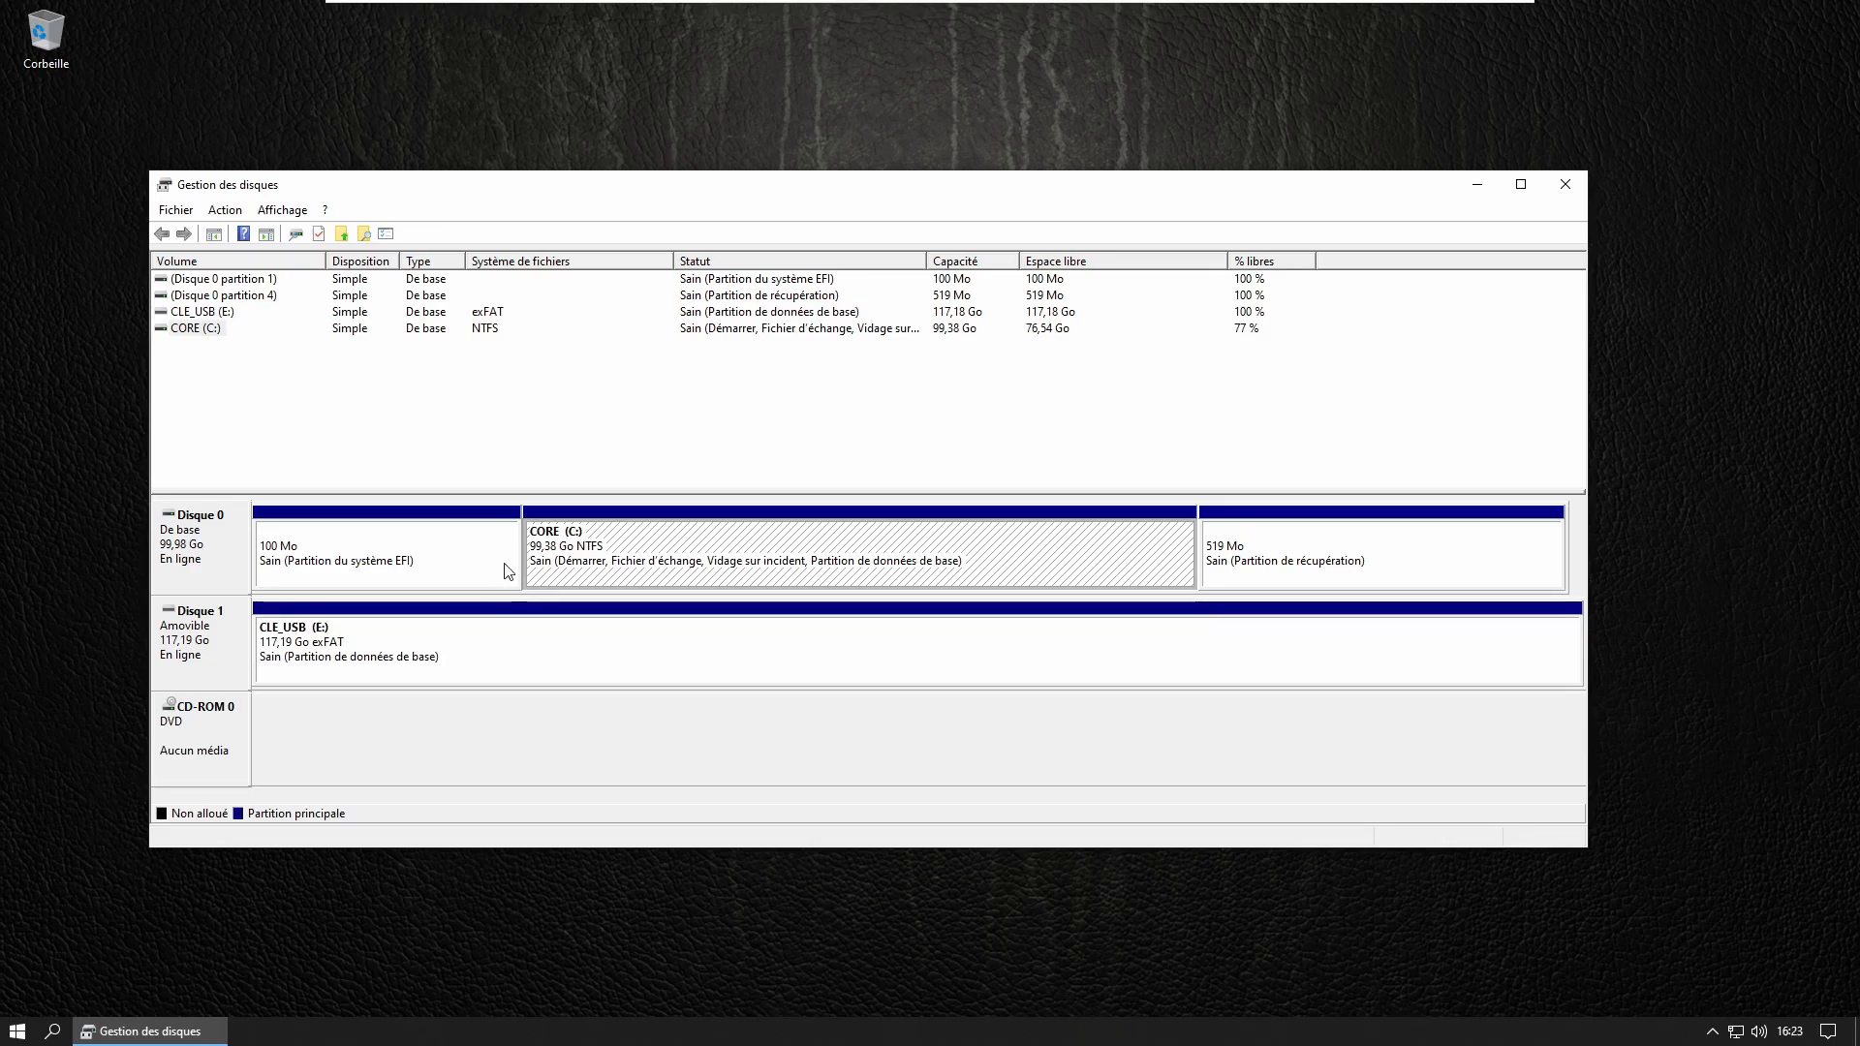
Examine the formatting options of the CLE_USB (E:) volume on Disk 1, including the available file systems, and cancel without formatting.
left_click(549, 636)
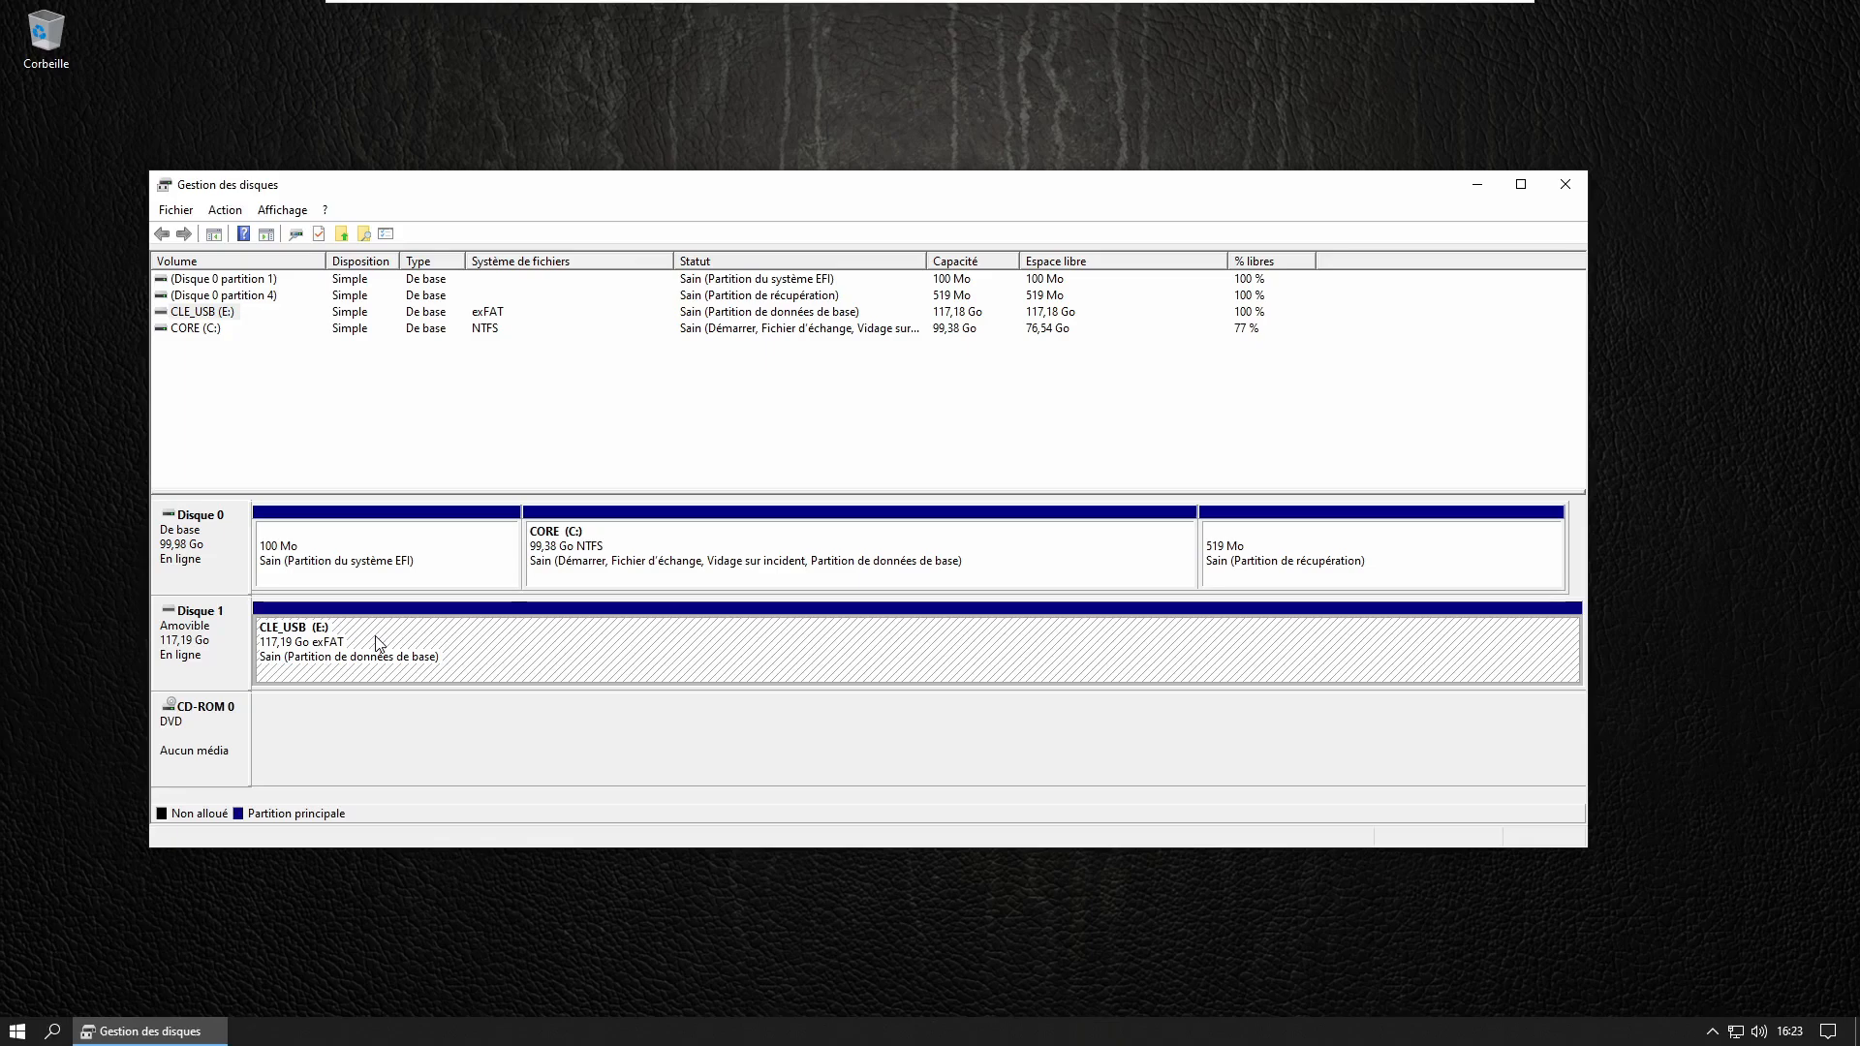
left_click(204, 643)
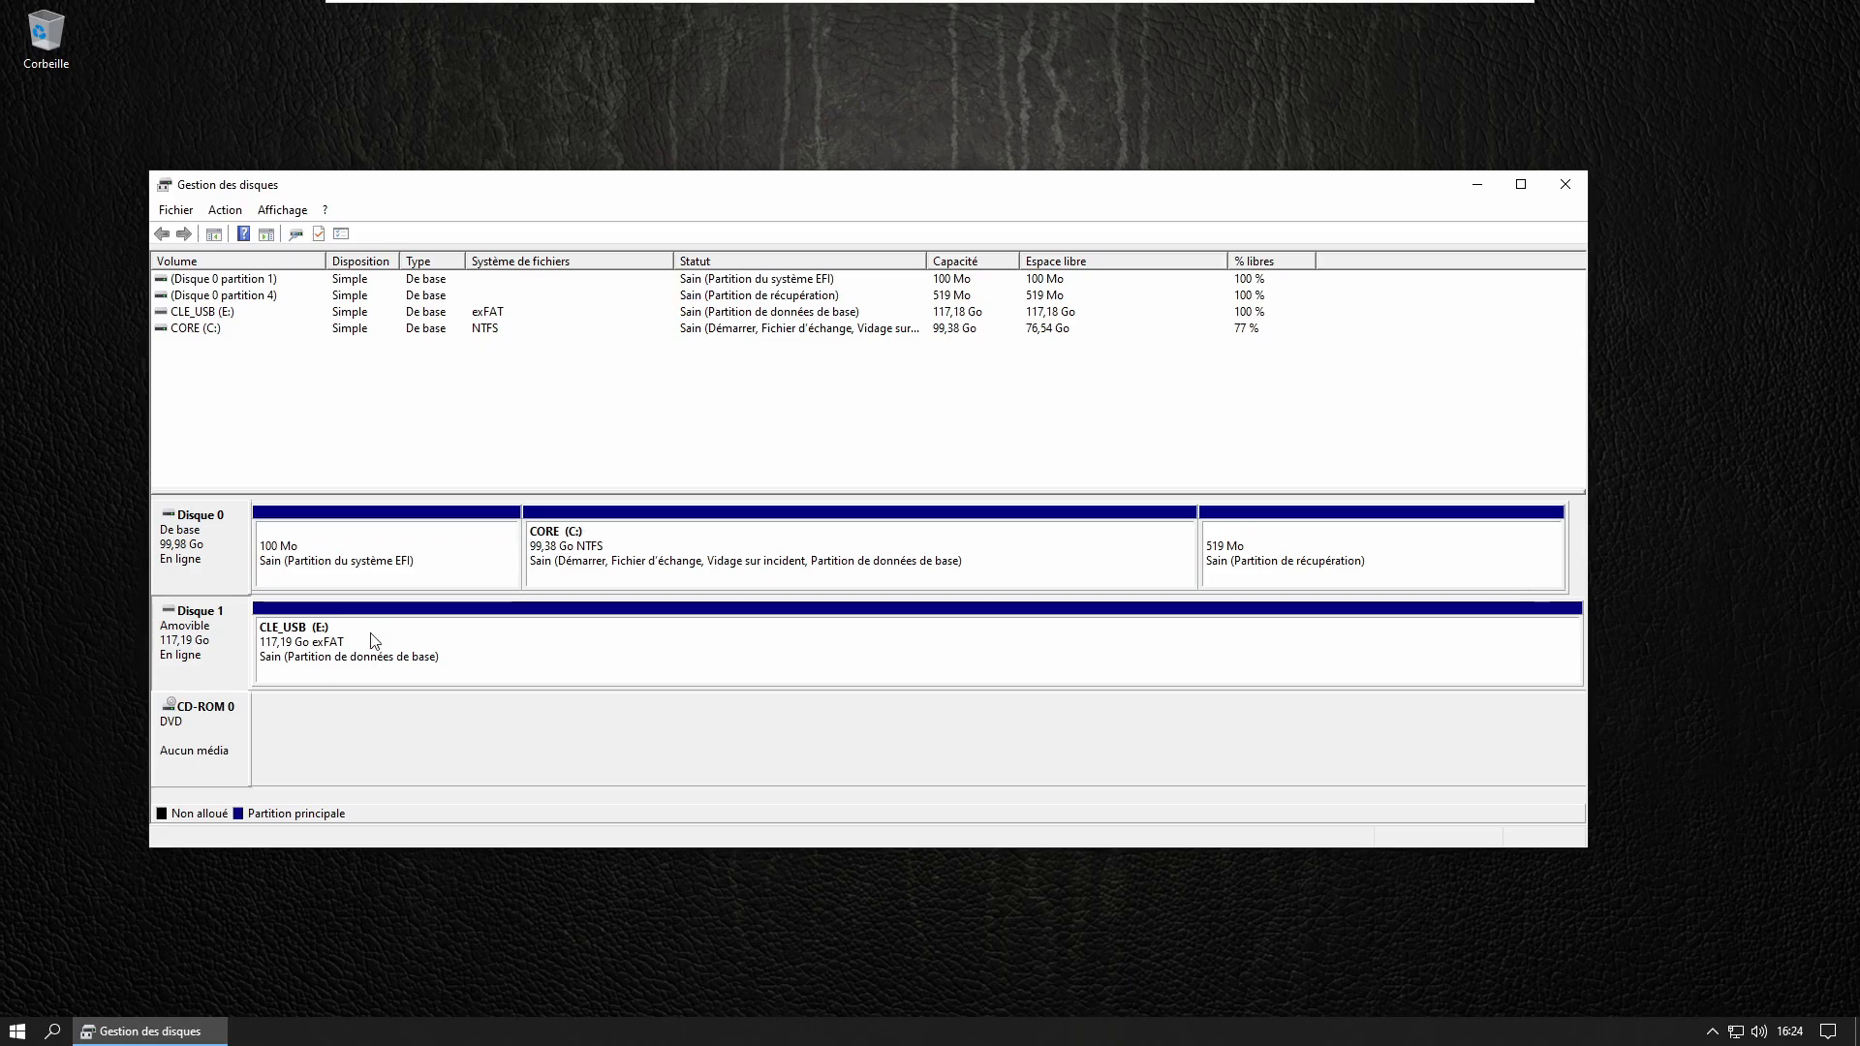
right_click(319, 633)
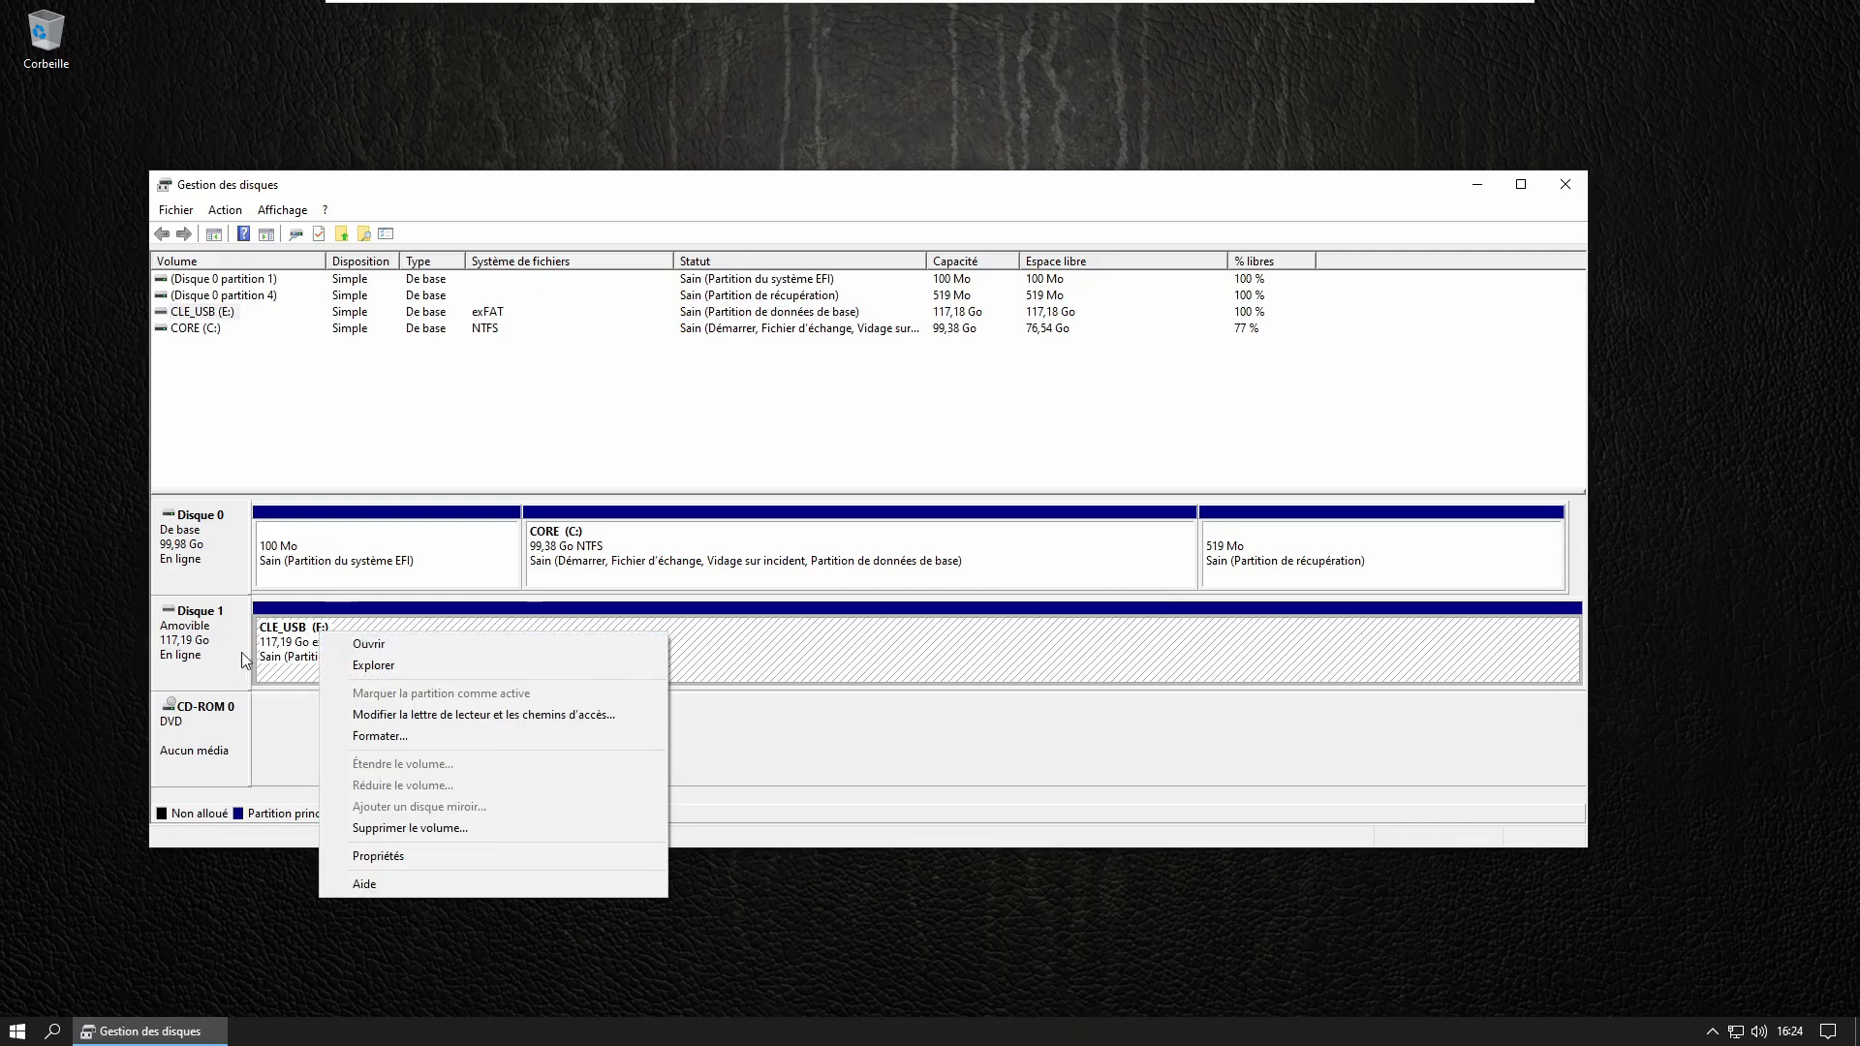
left_click(364, 742)
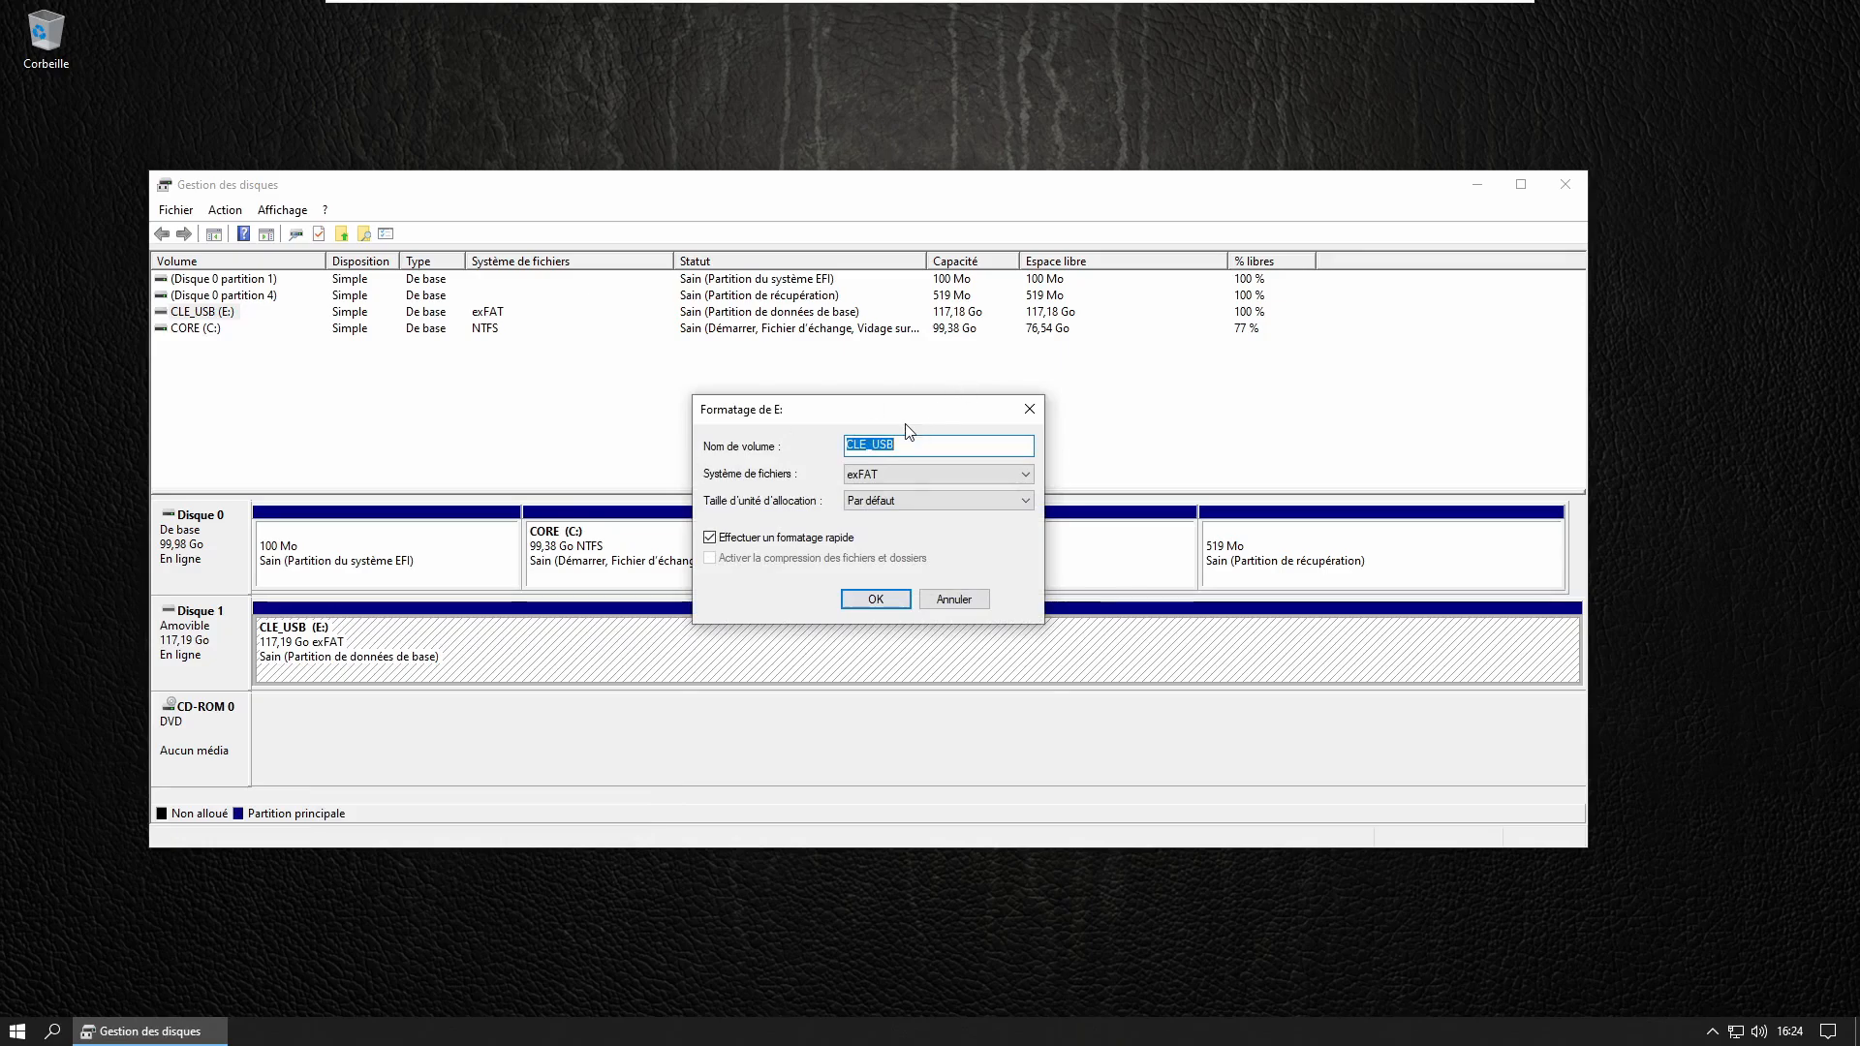
left_click_drag(906, 426, 773, 418)
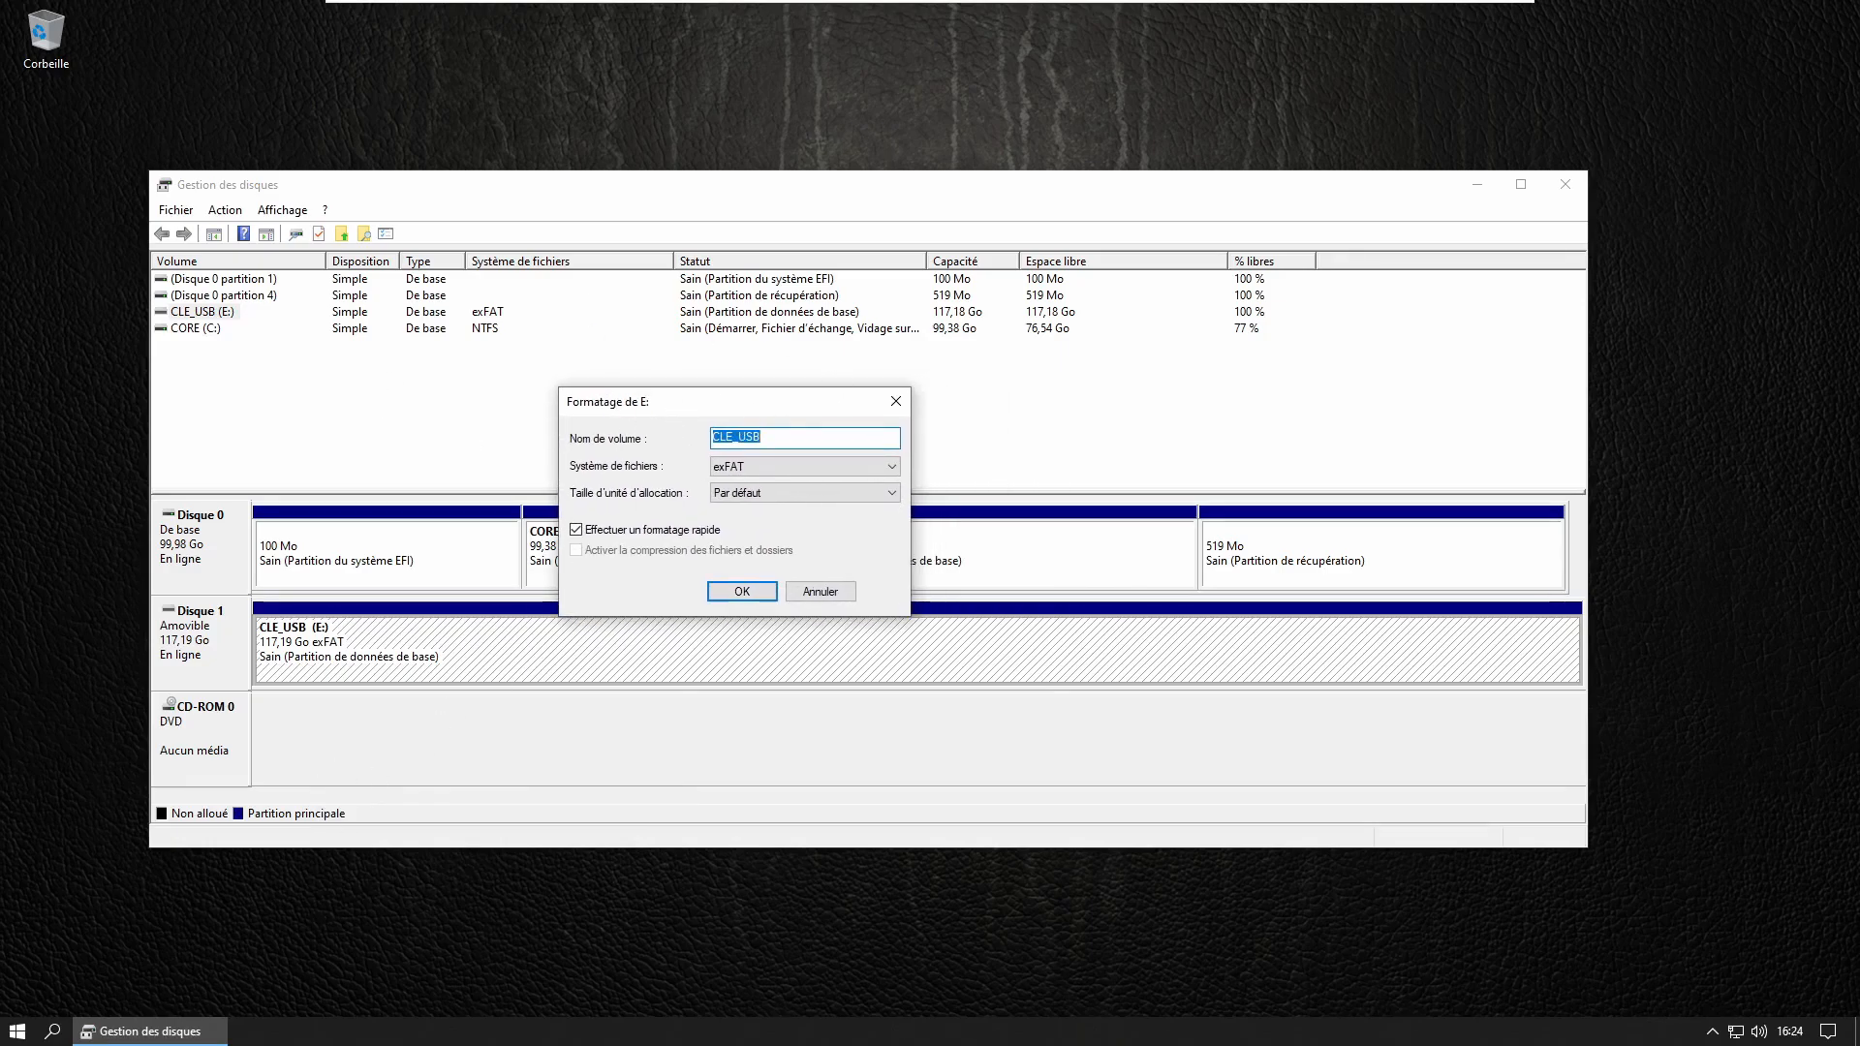
left_click(751, 467)
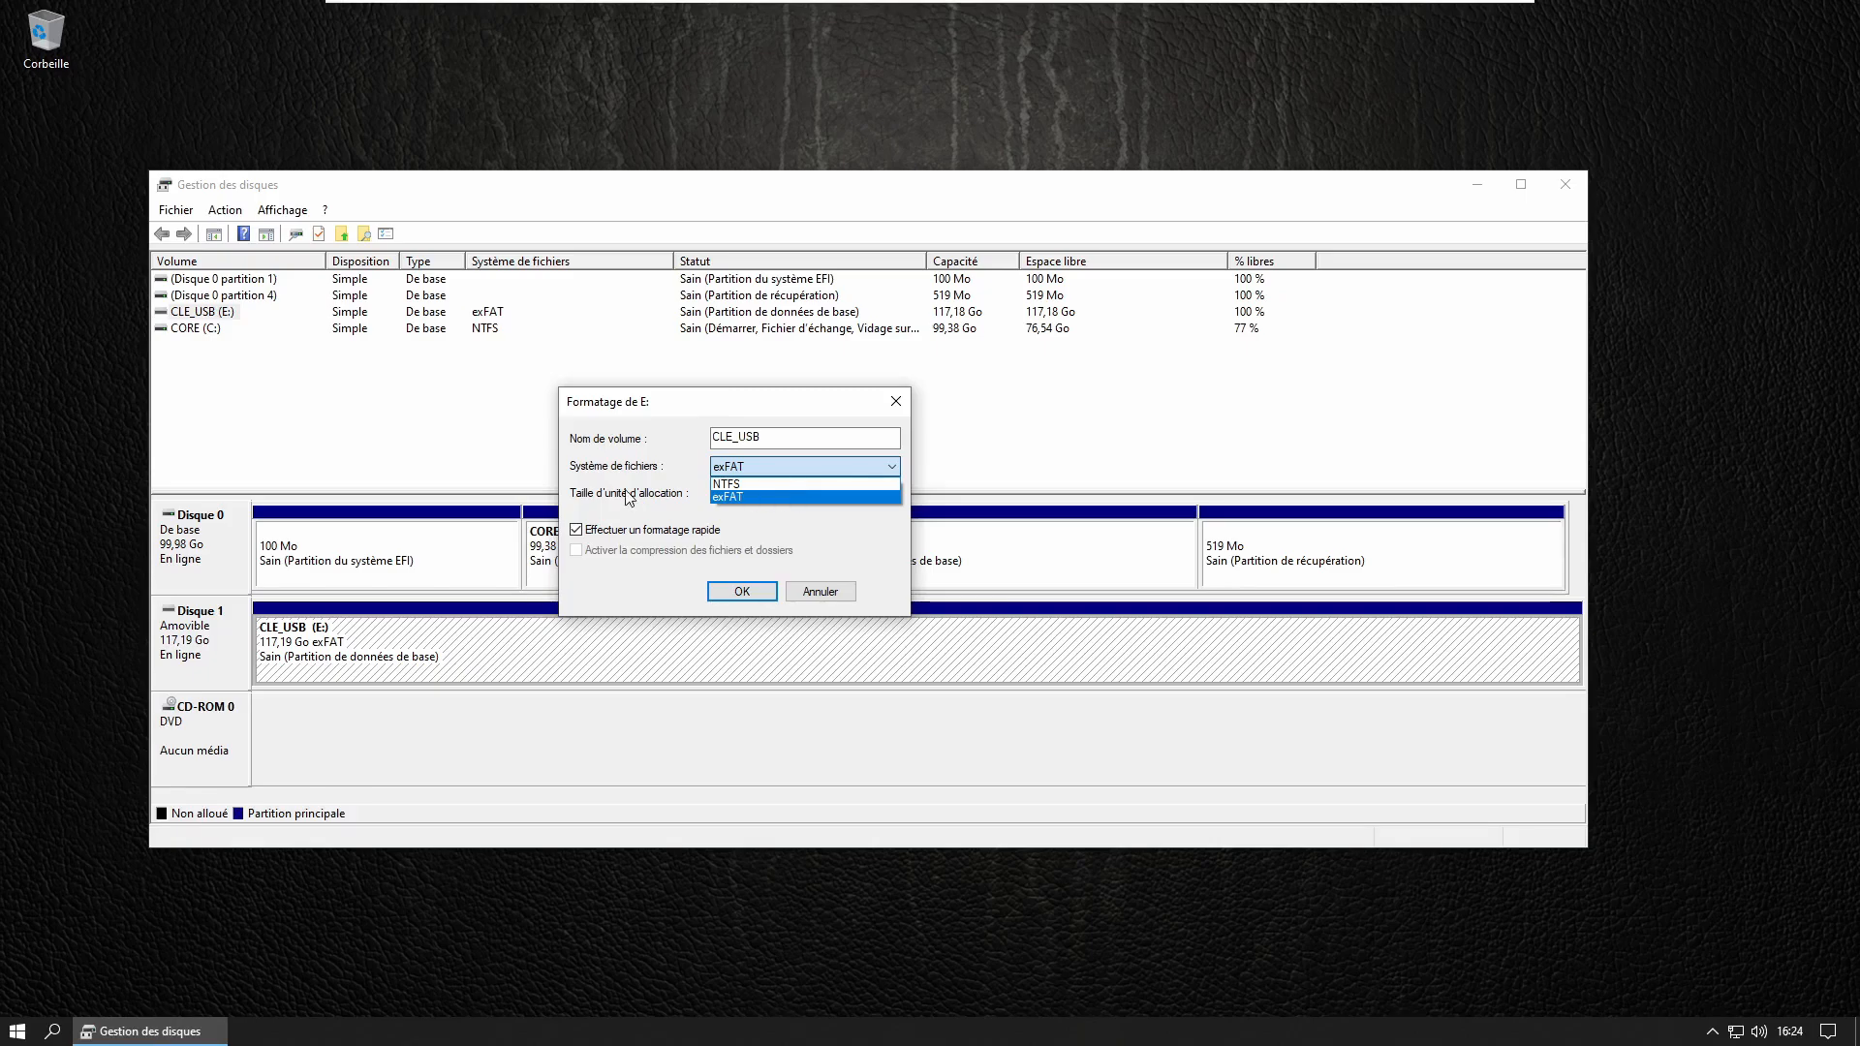
left_click(817, 590)
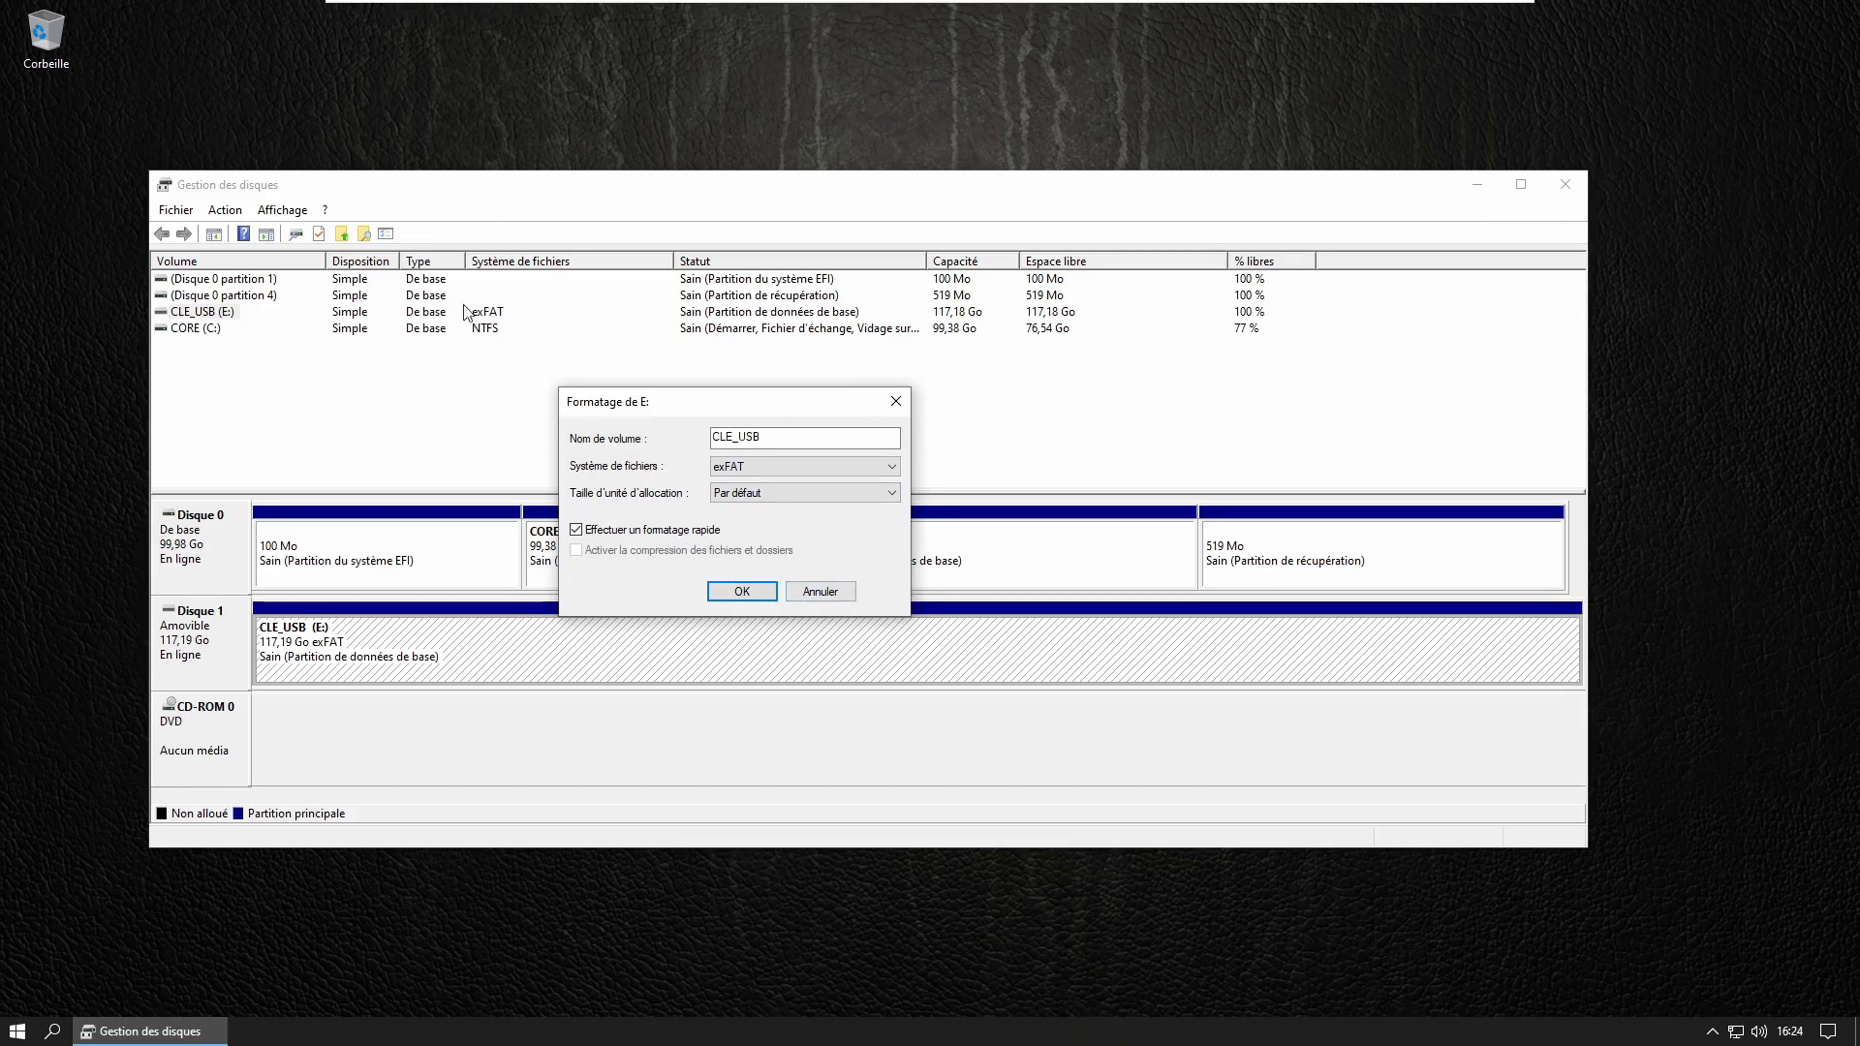
left_click(820, 591)
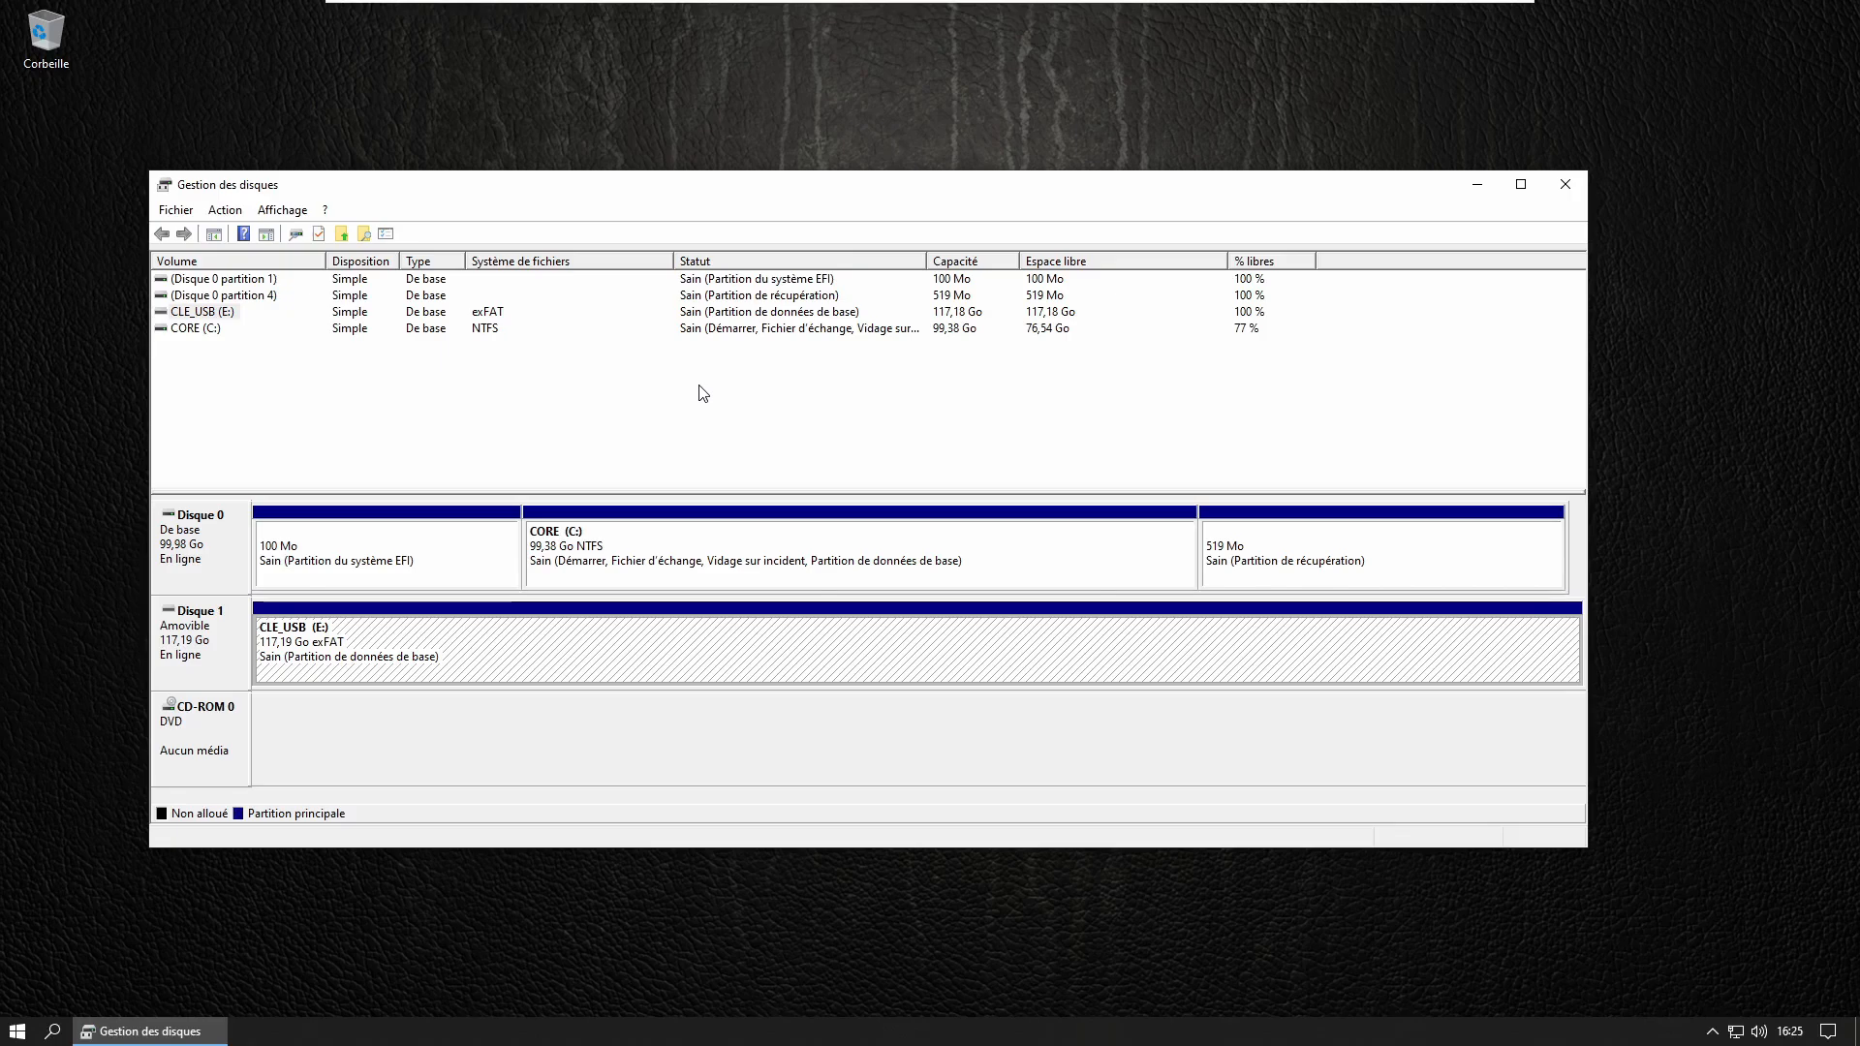
Look at the console's disk cleanup options without changing them, and review the available action and display commands.
left_click(184, 211)
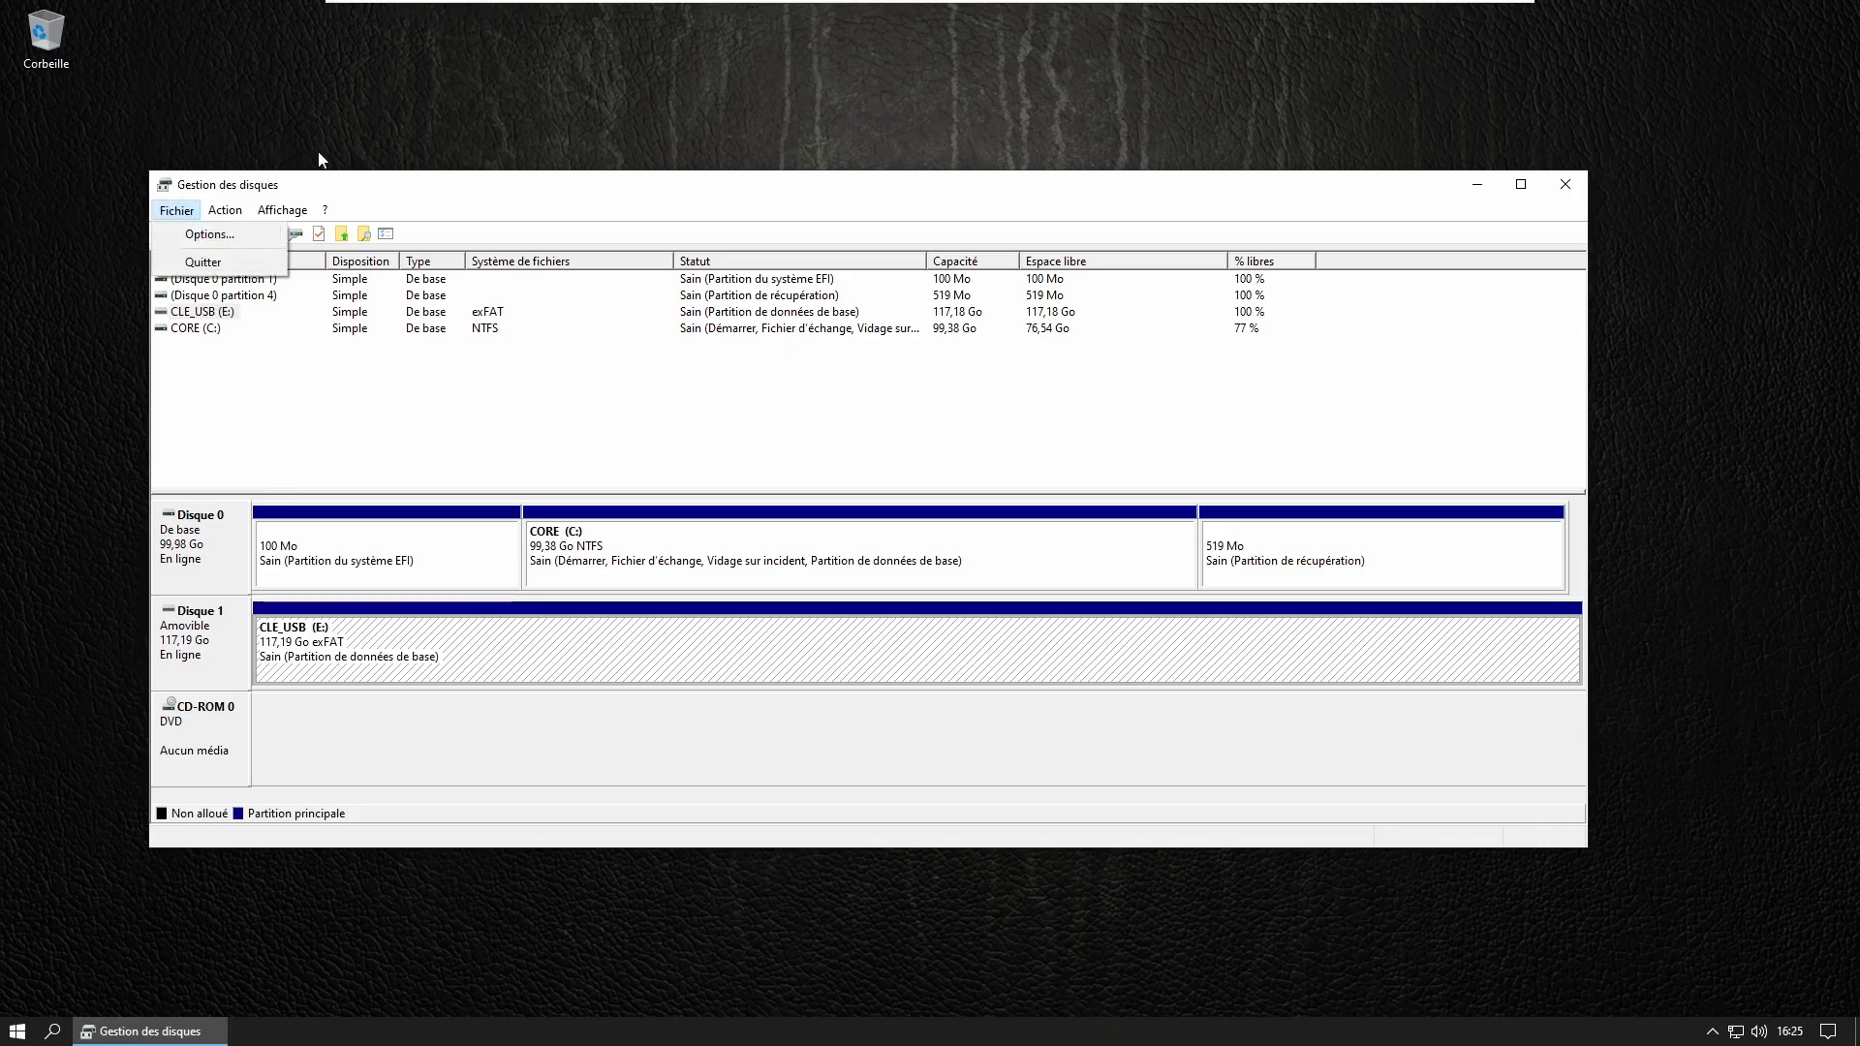
left_click(191, 233)
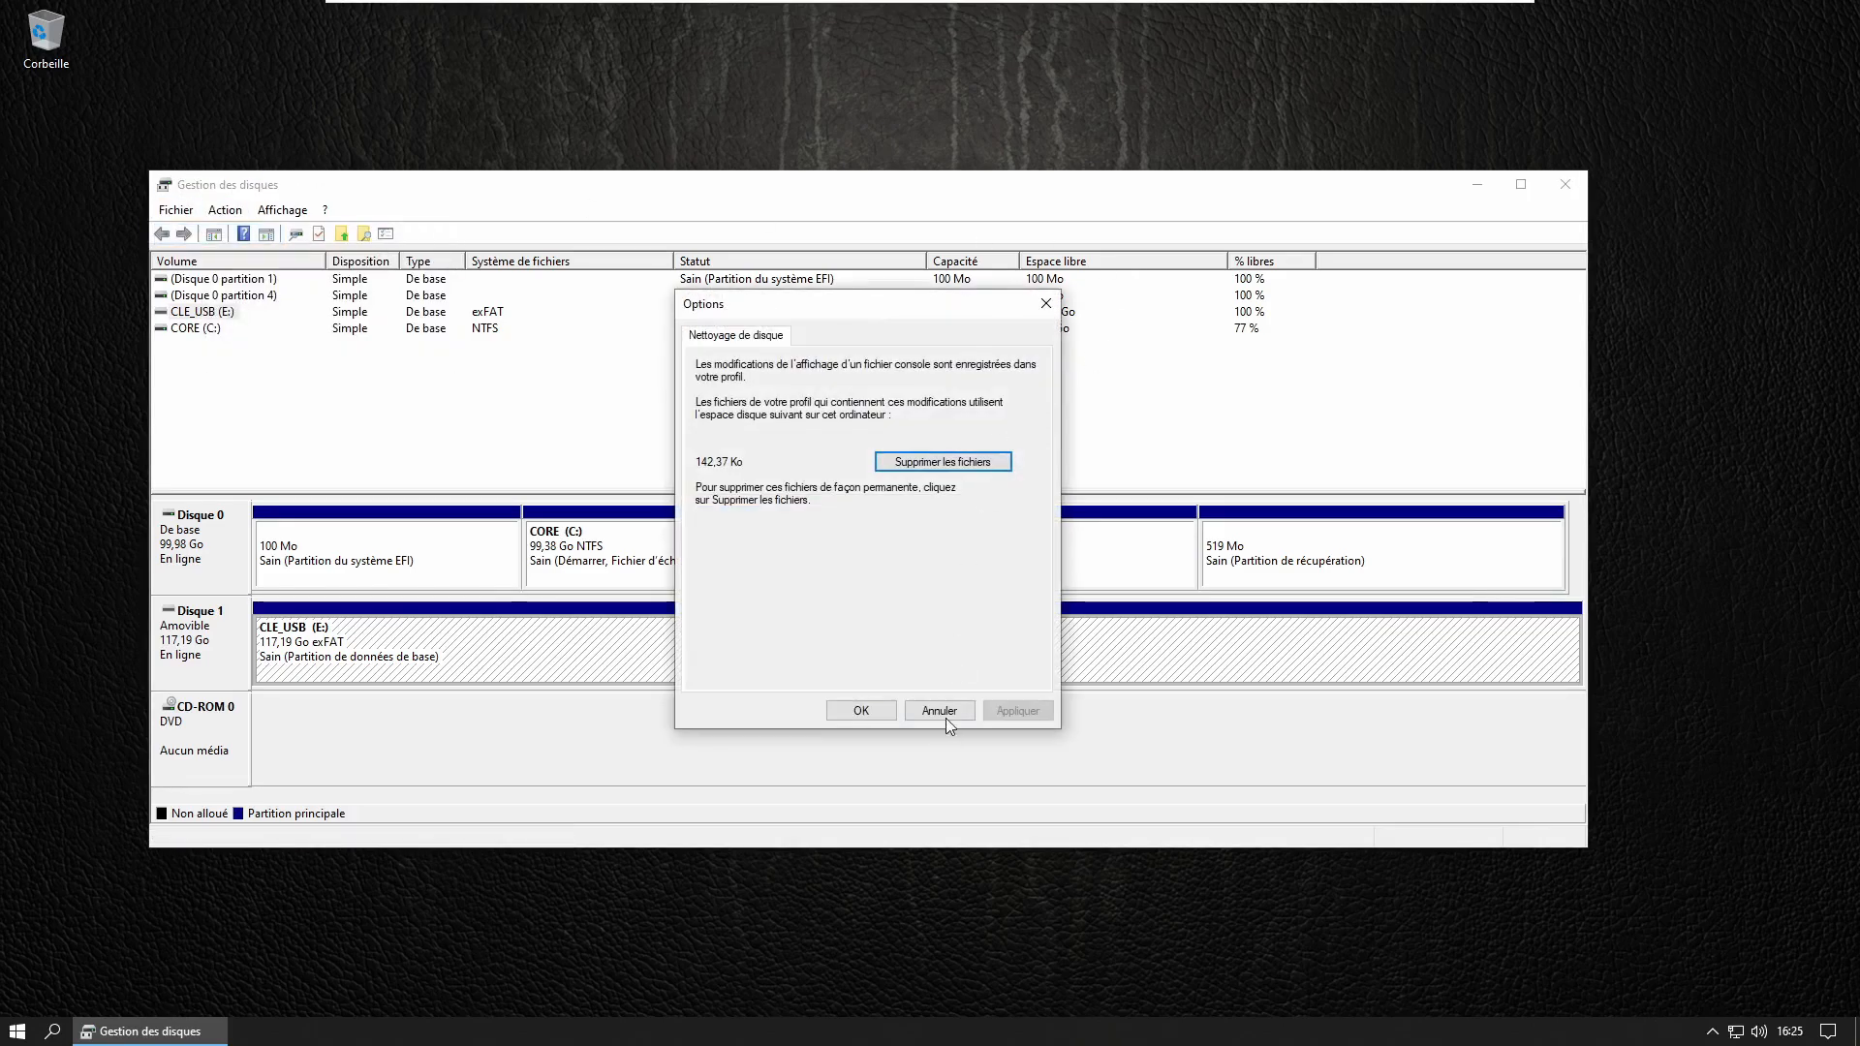
left_click(940, 711)
left_click(223, 210)
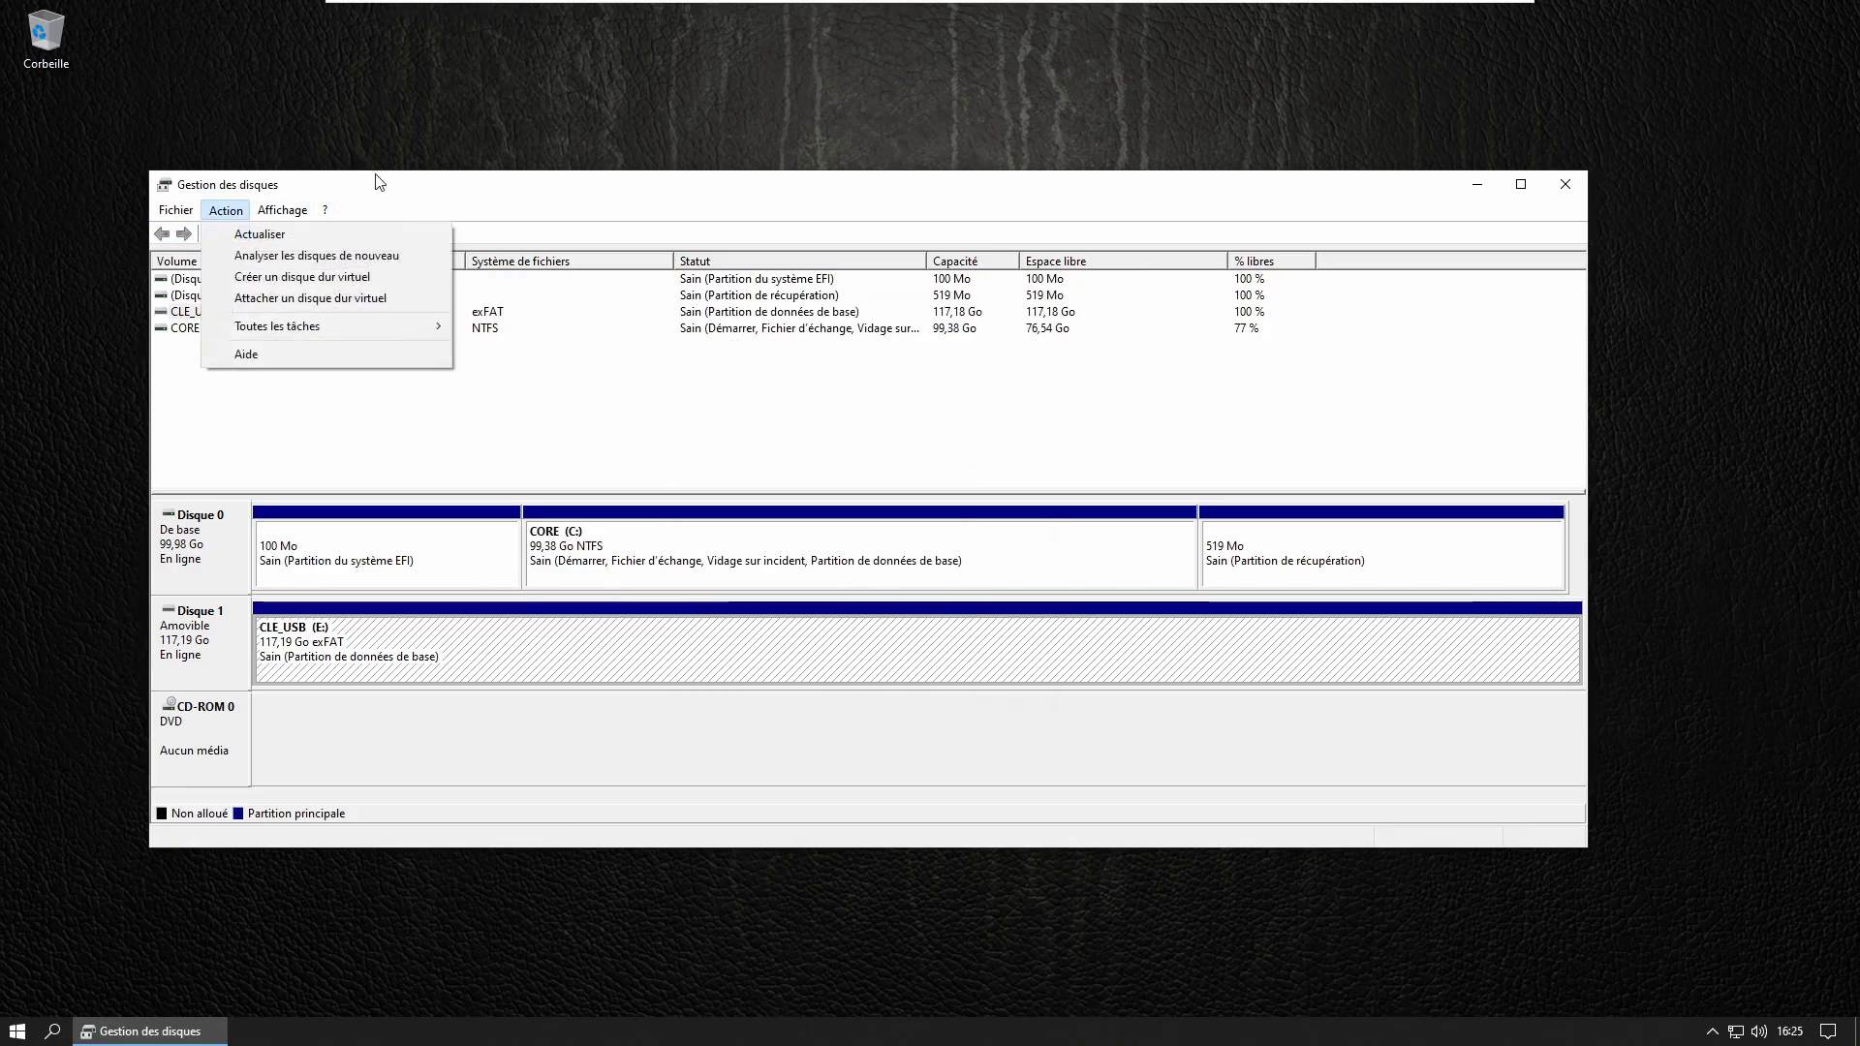
left_click(374, 179)
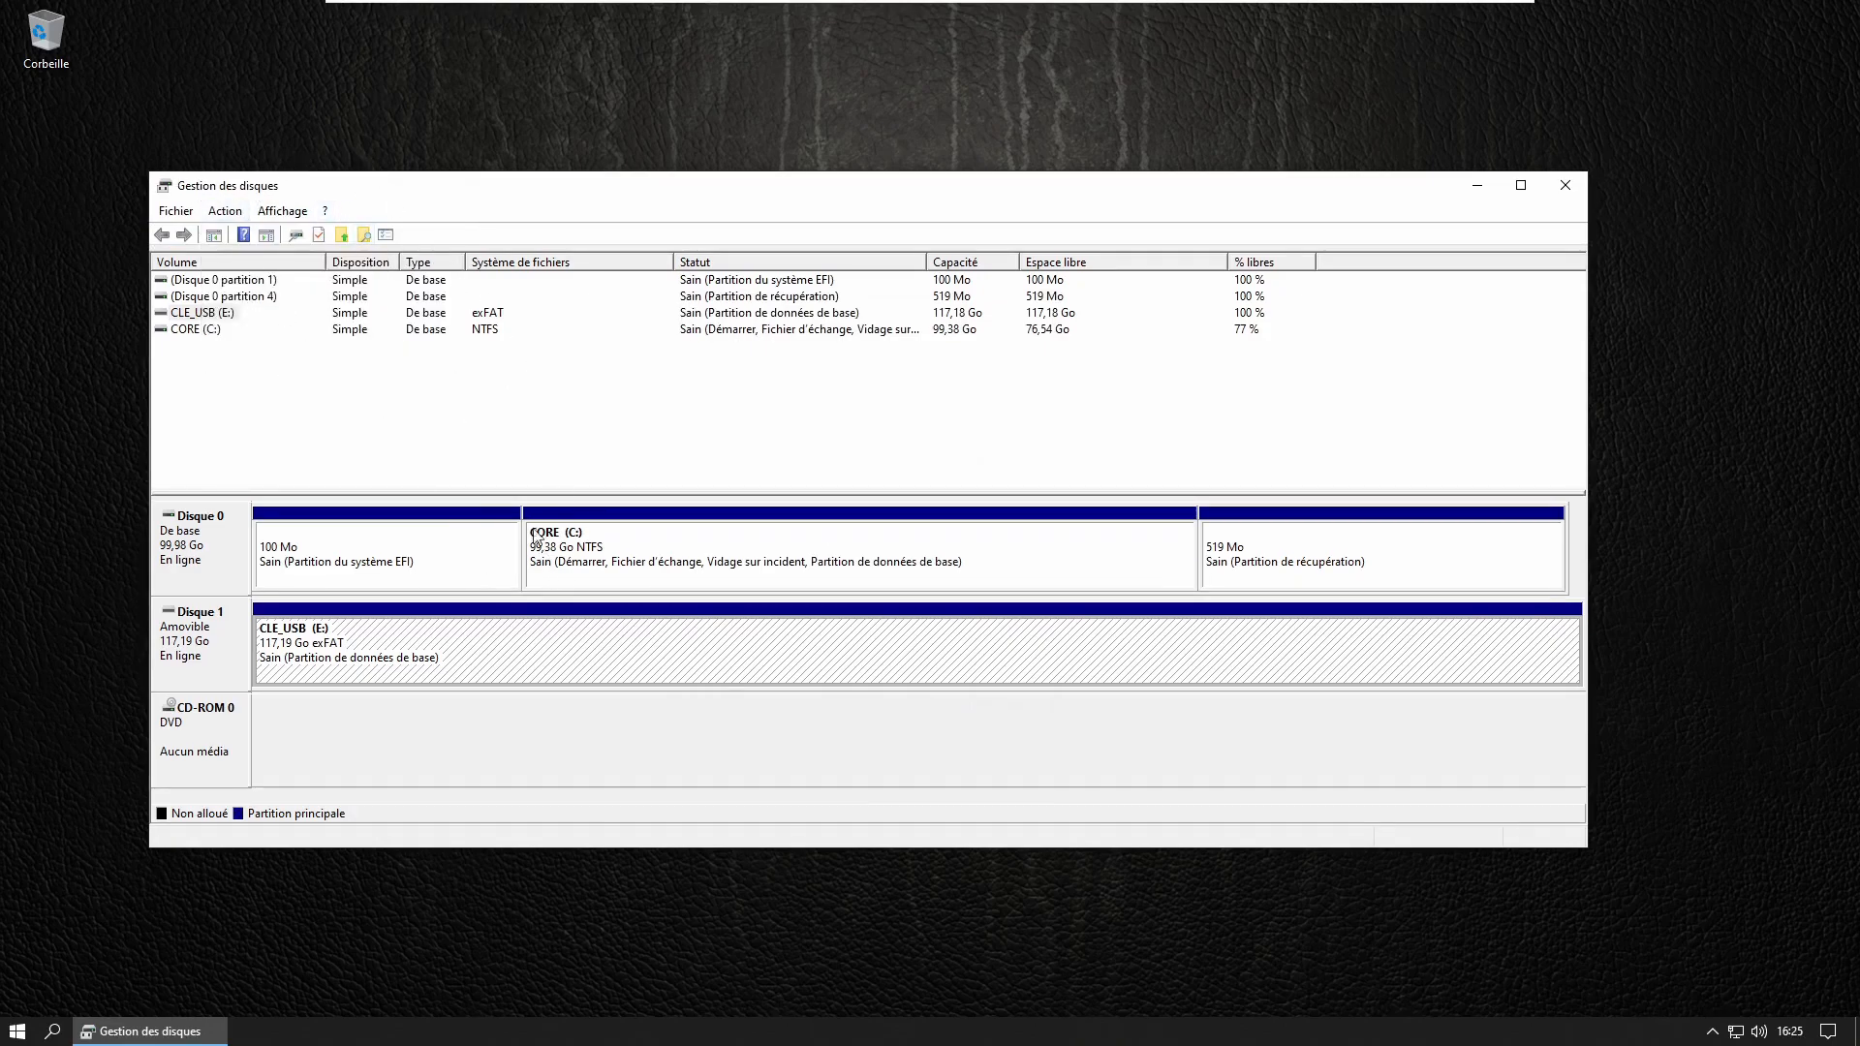
left_click(292, 213)
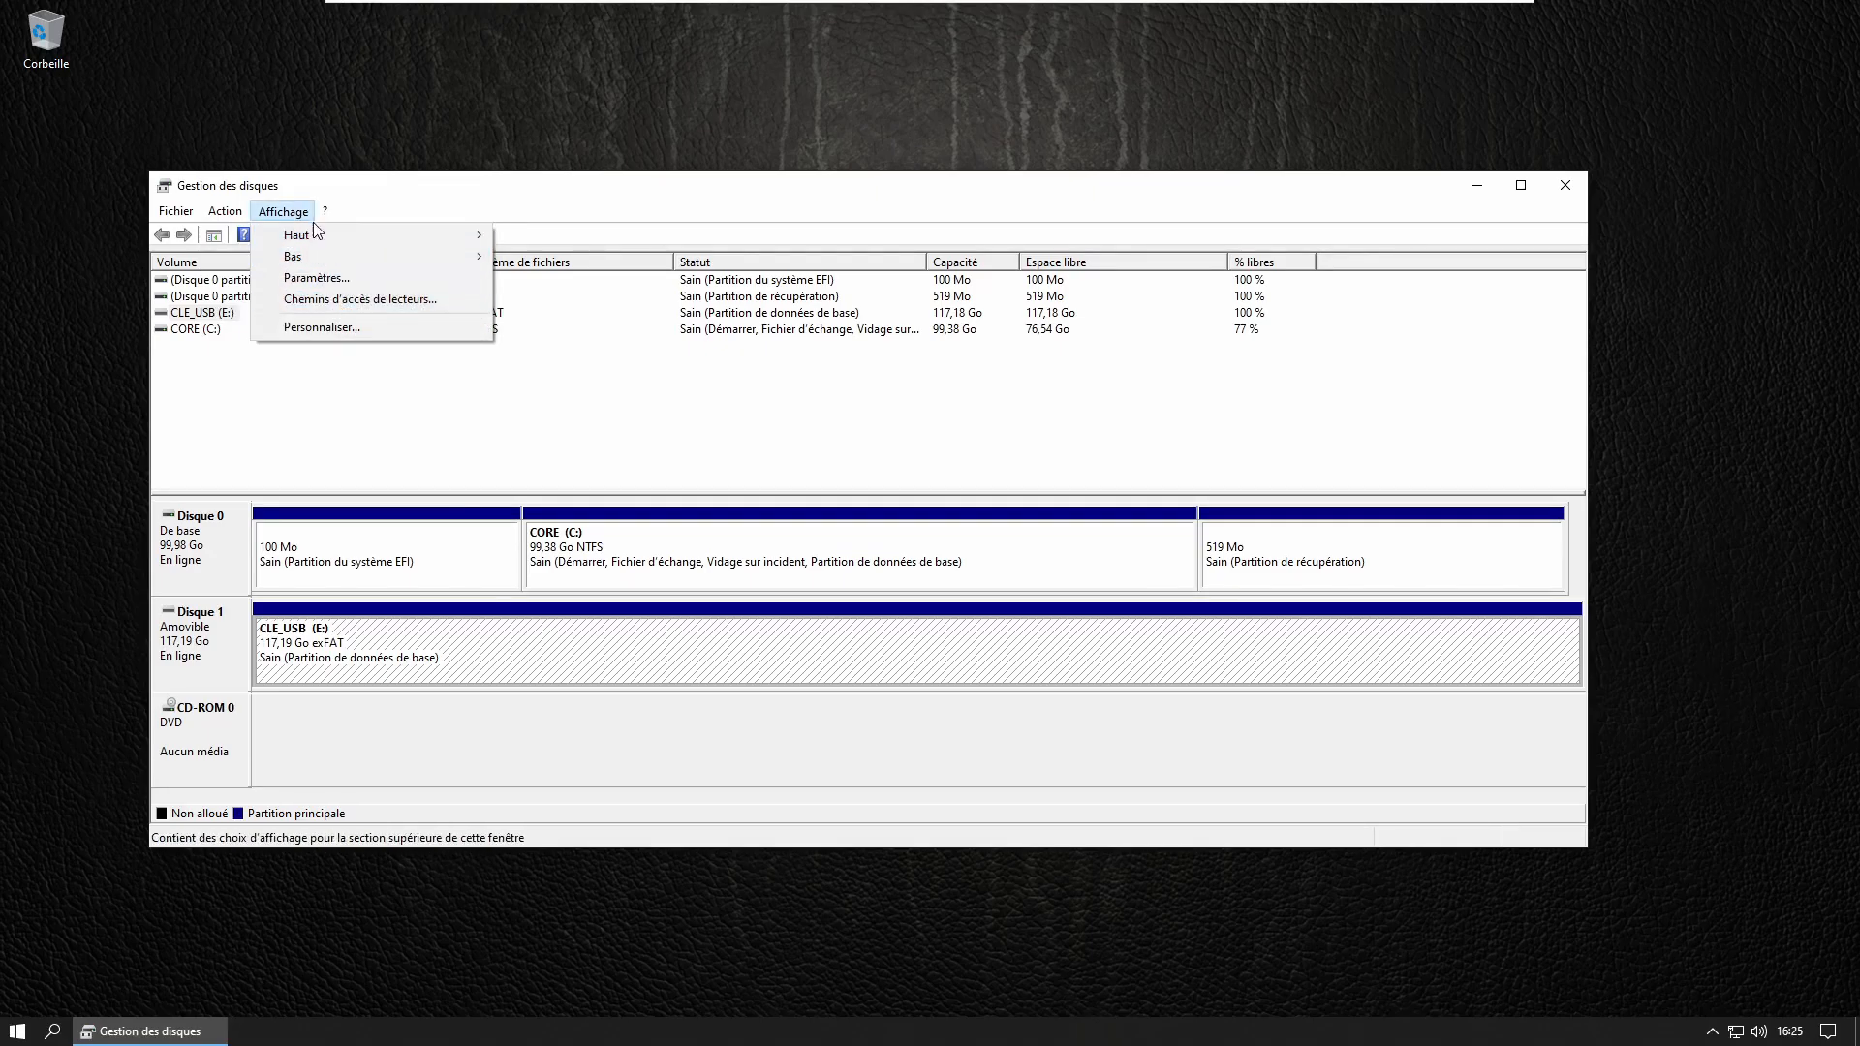
left_click(326, 208)
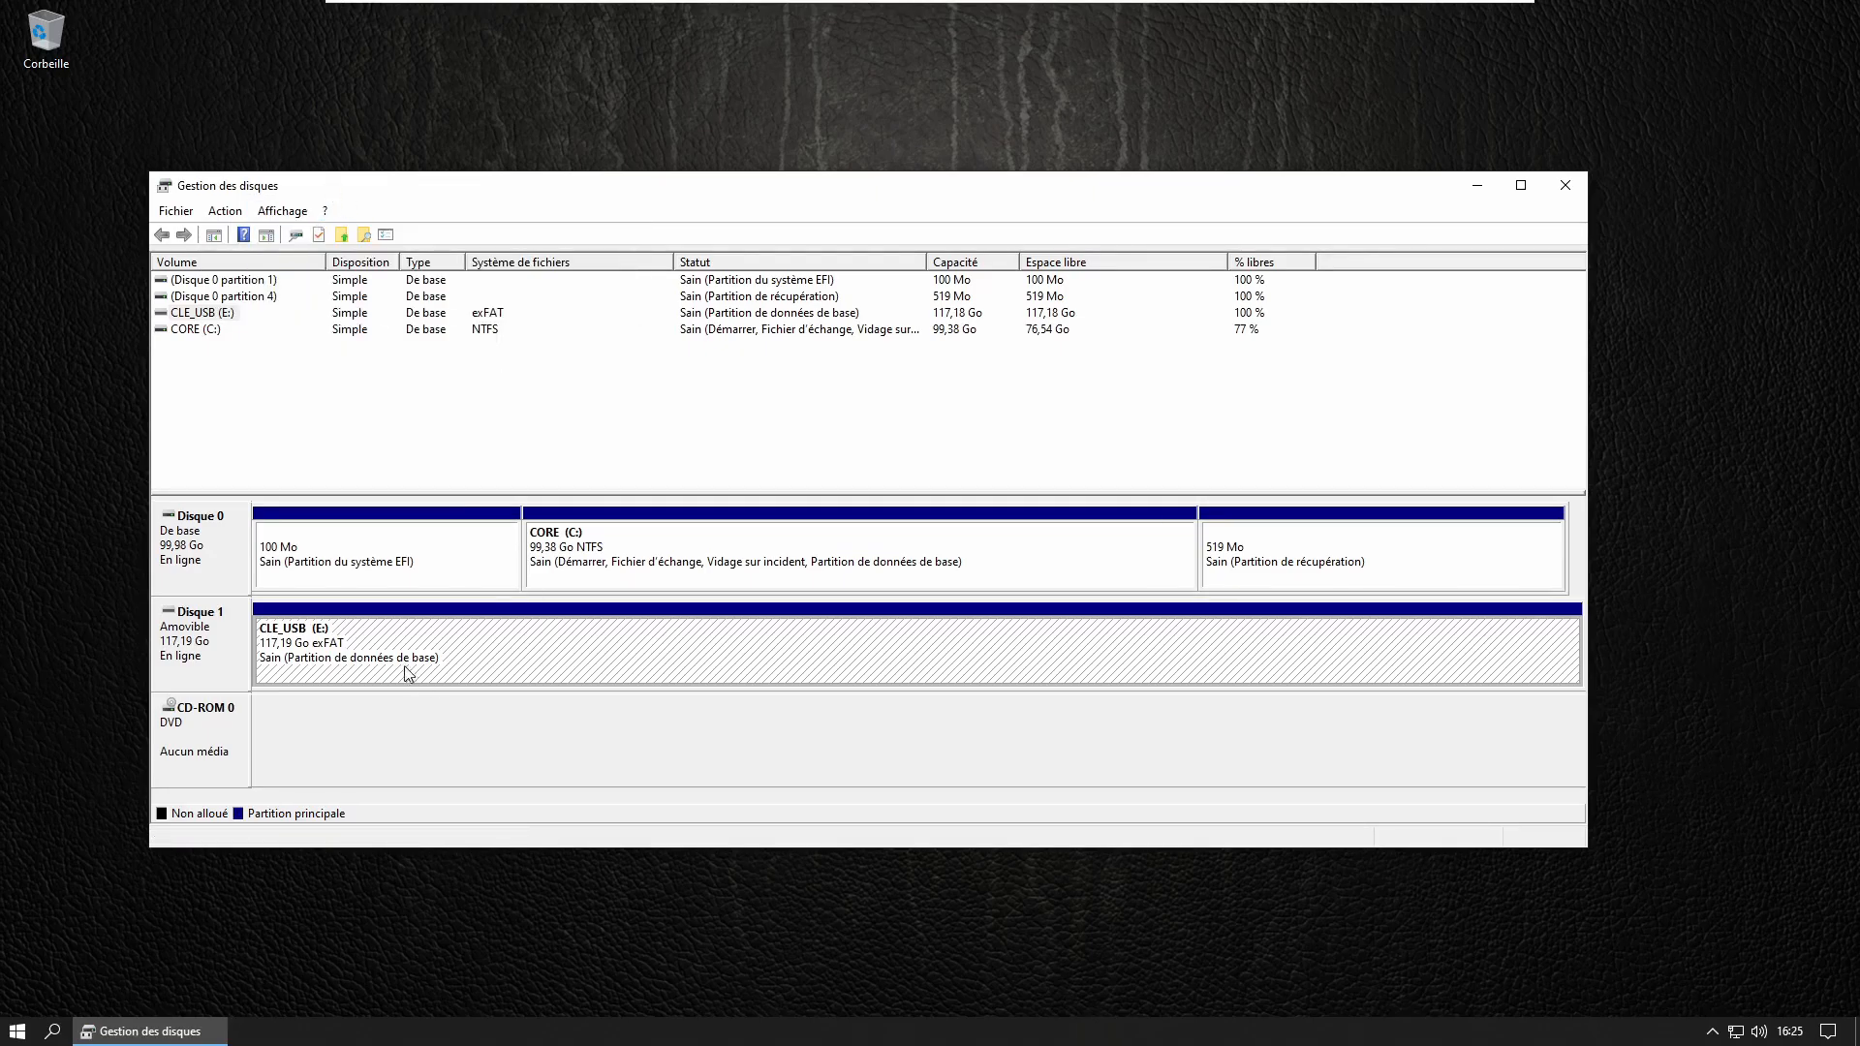
Delete the CLE_USB (E:) volume on Disk 1 and accept the loss of its data.
right_click(403, 636)
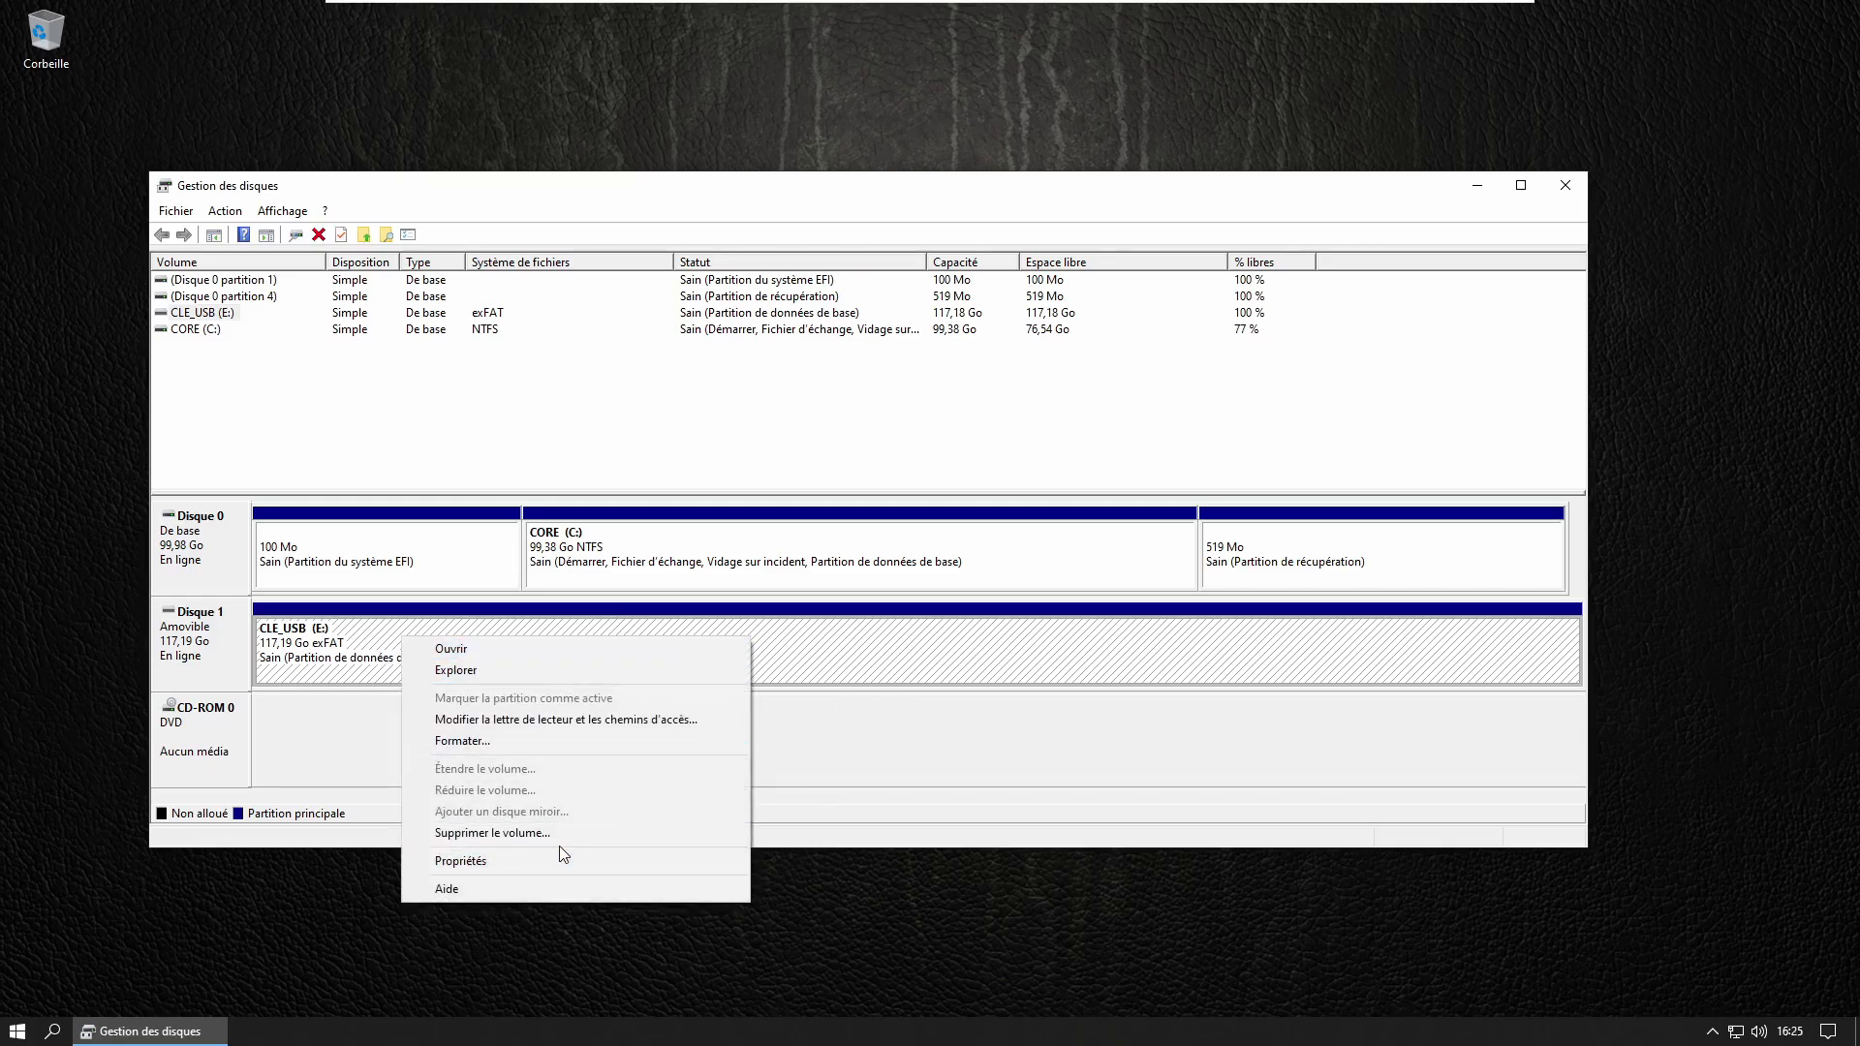
left_click(899, 770)
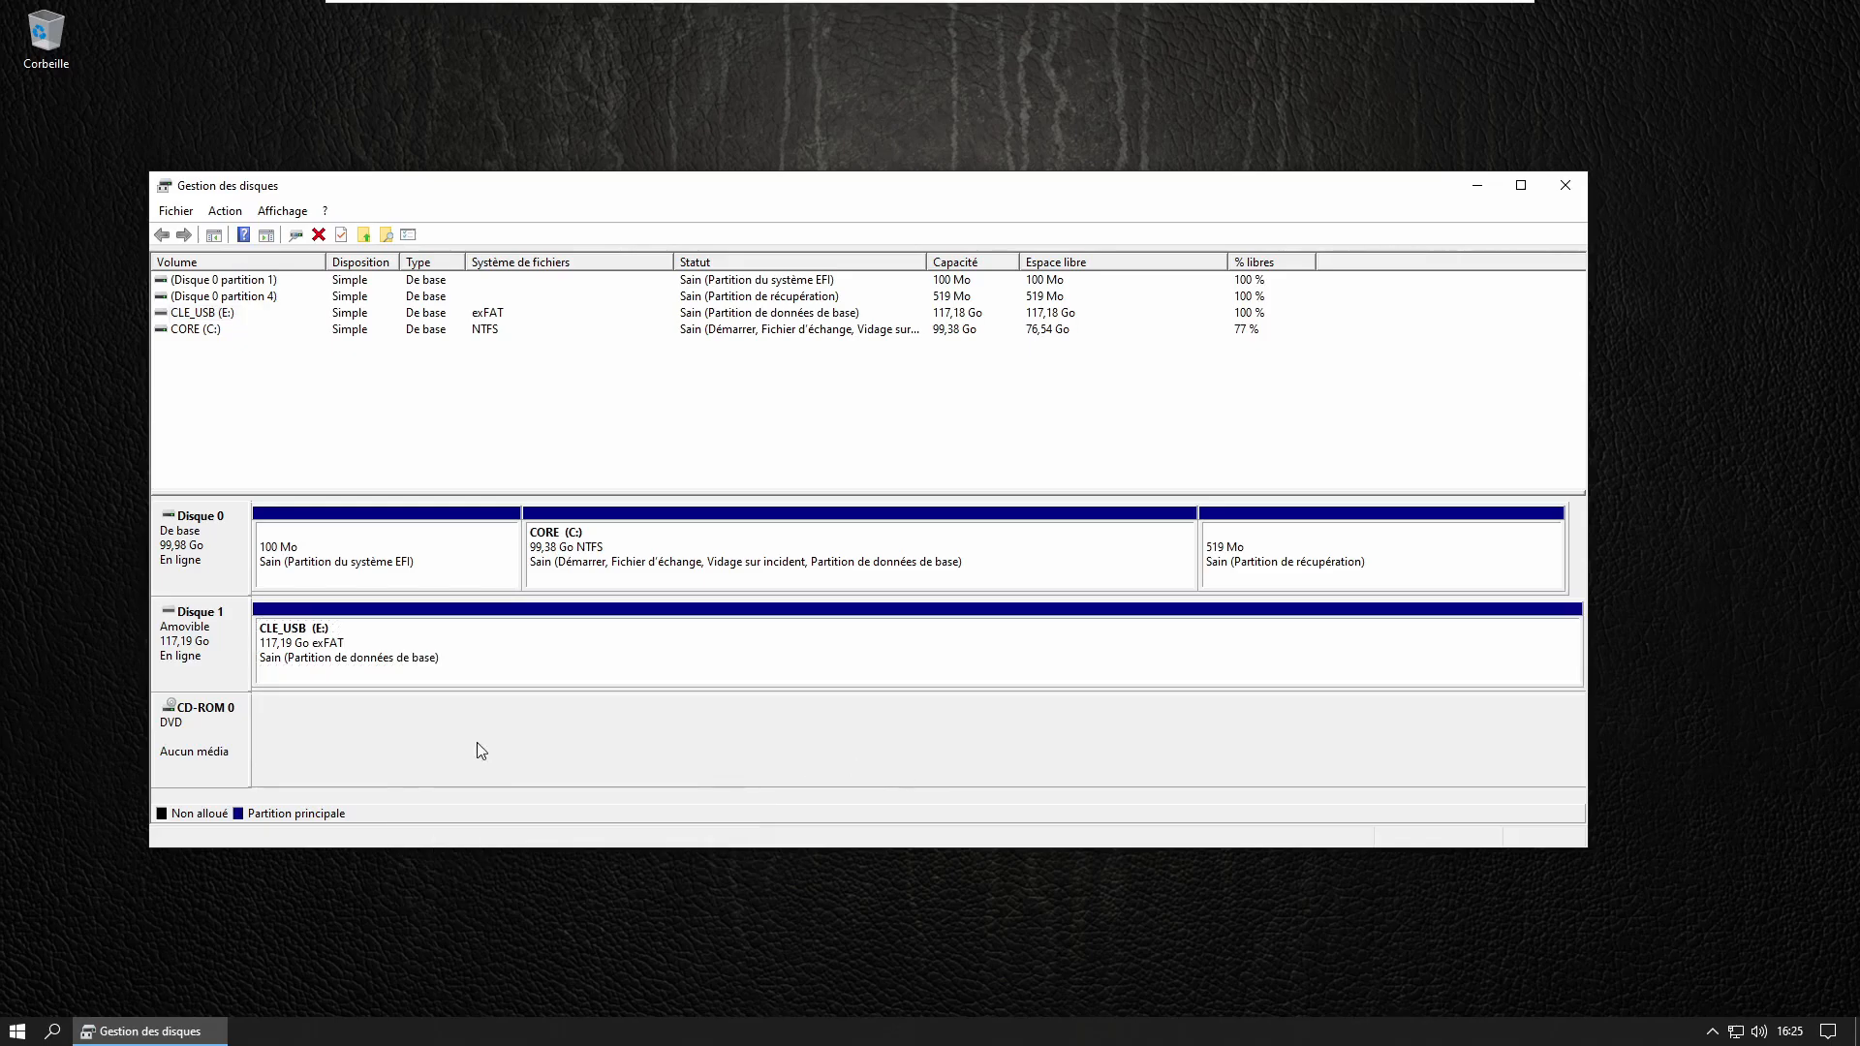
left_click(438, 653)
right_click(351, 651)
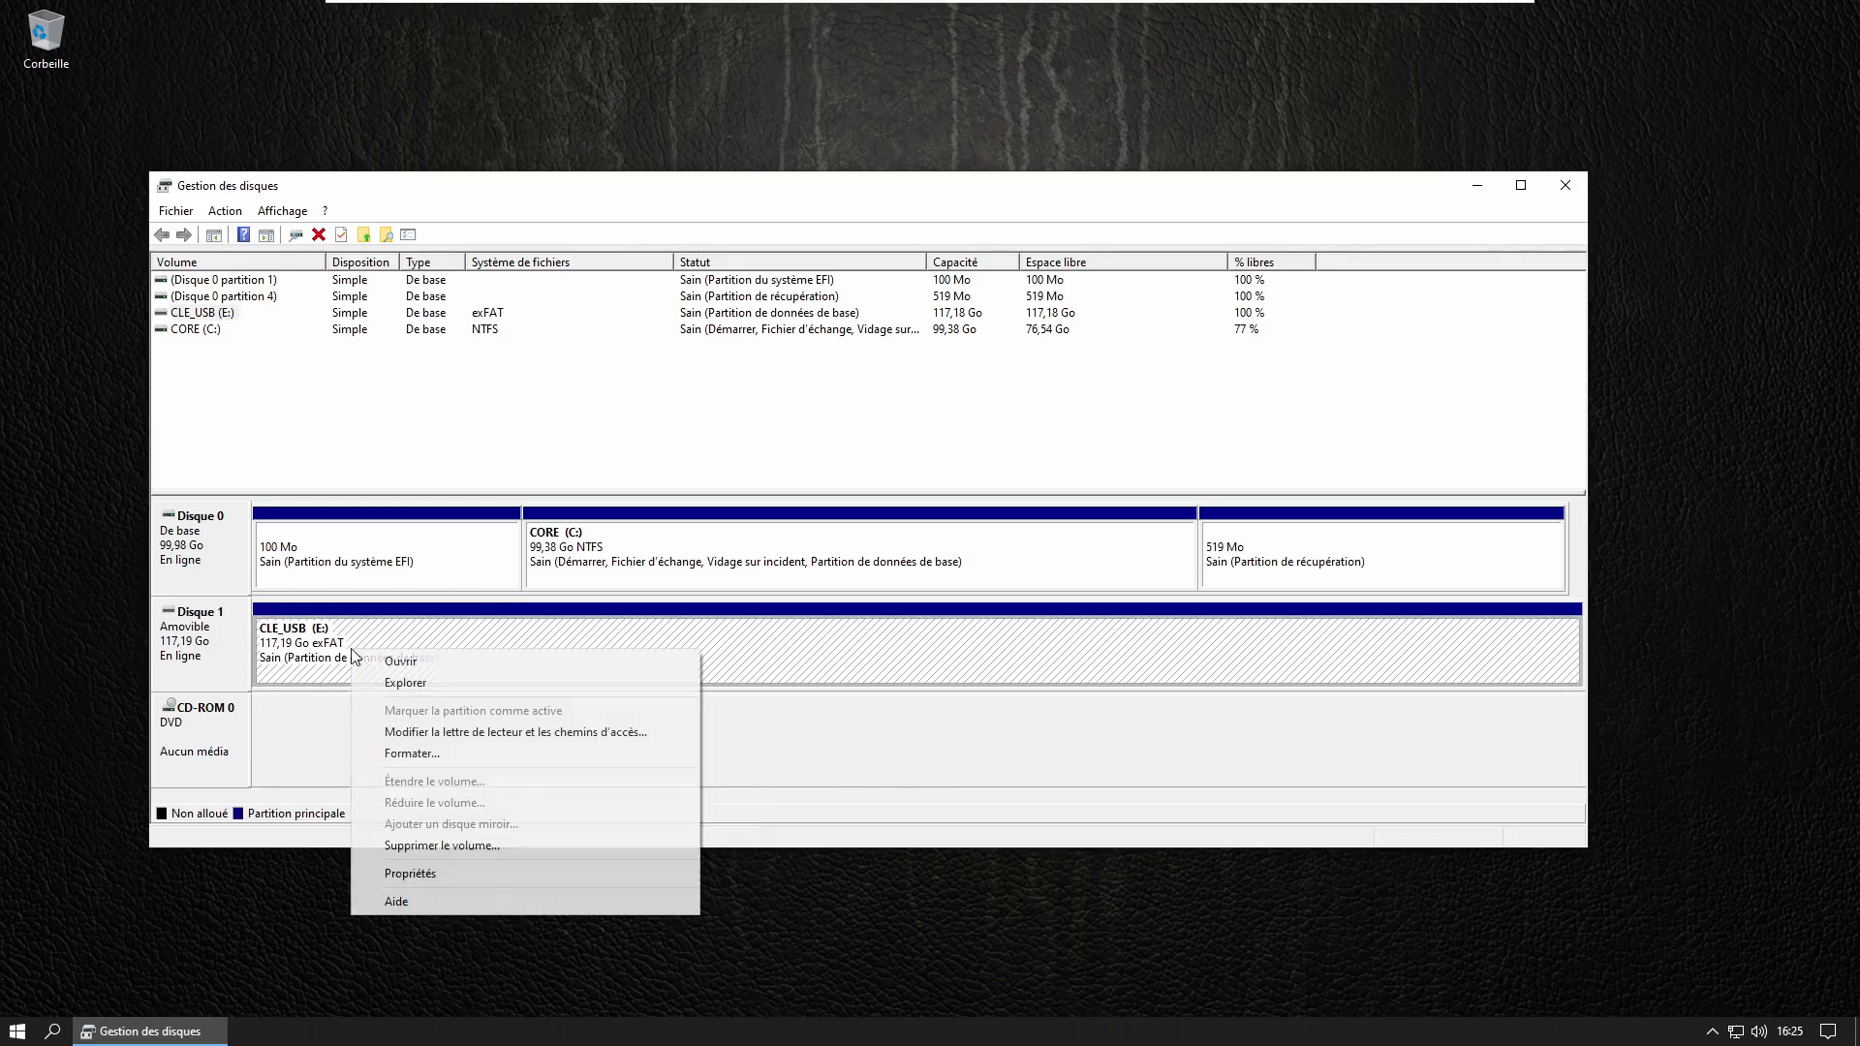
left_click(461, 839)
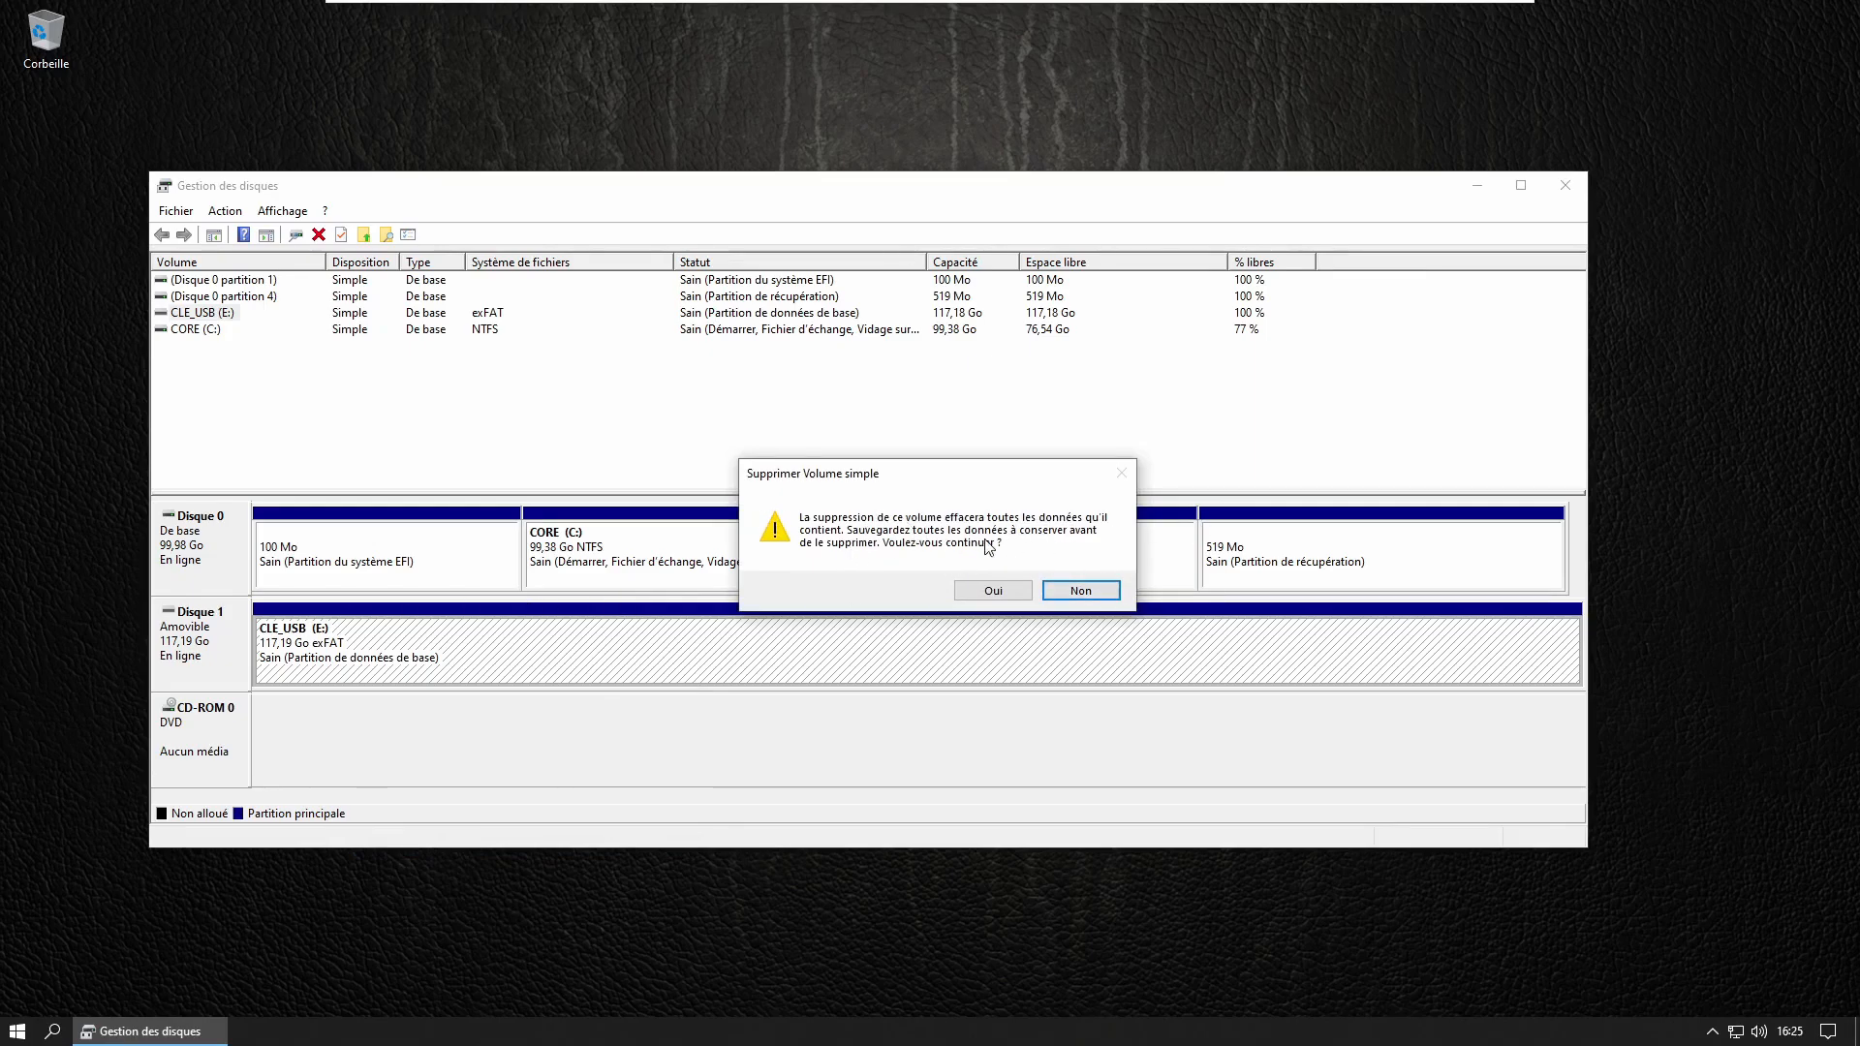
left_click(999, 591)
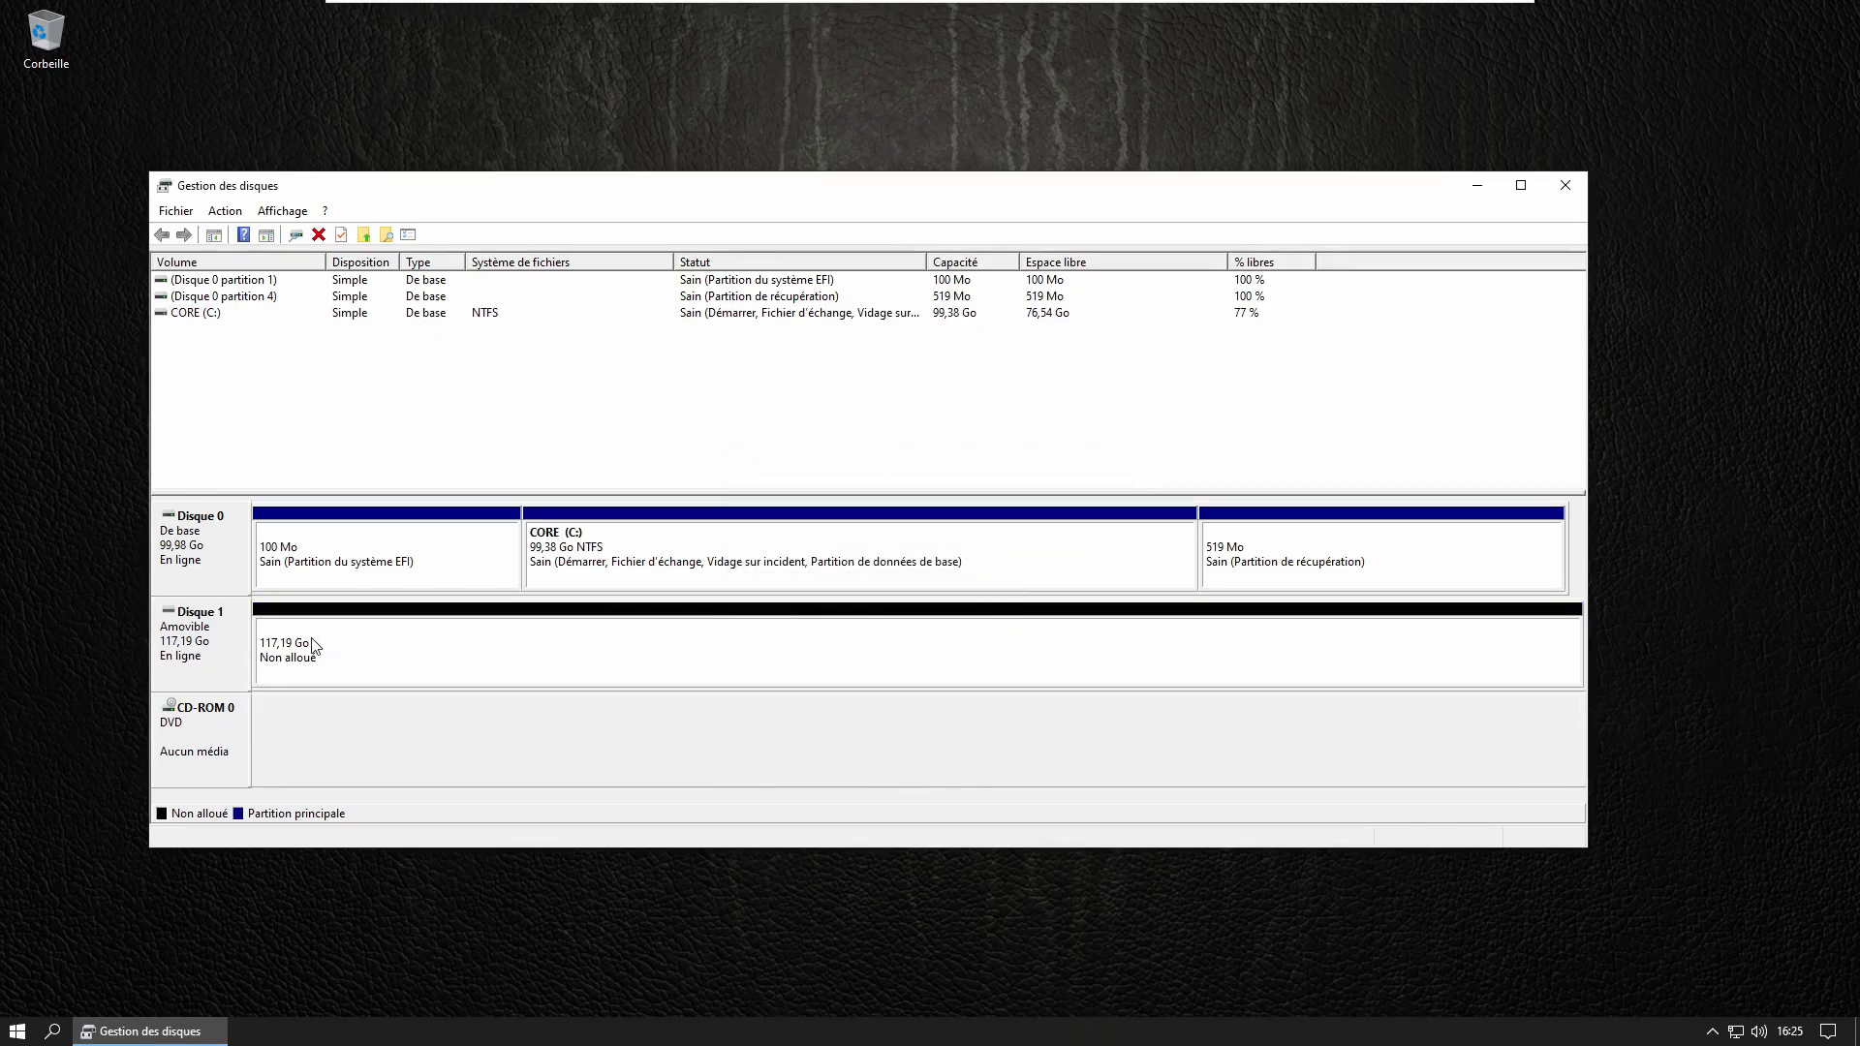
Start a new simple volume in the unallocated space of Disk 1 and set its size to 50000 MB.
left_click(365, 669)
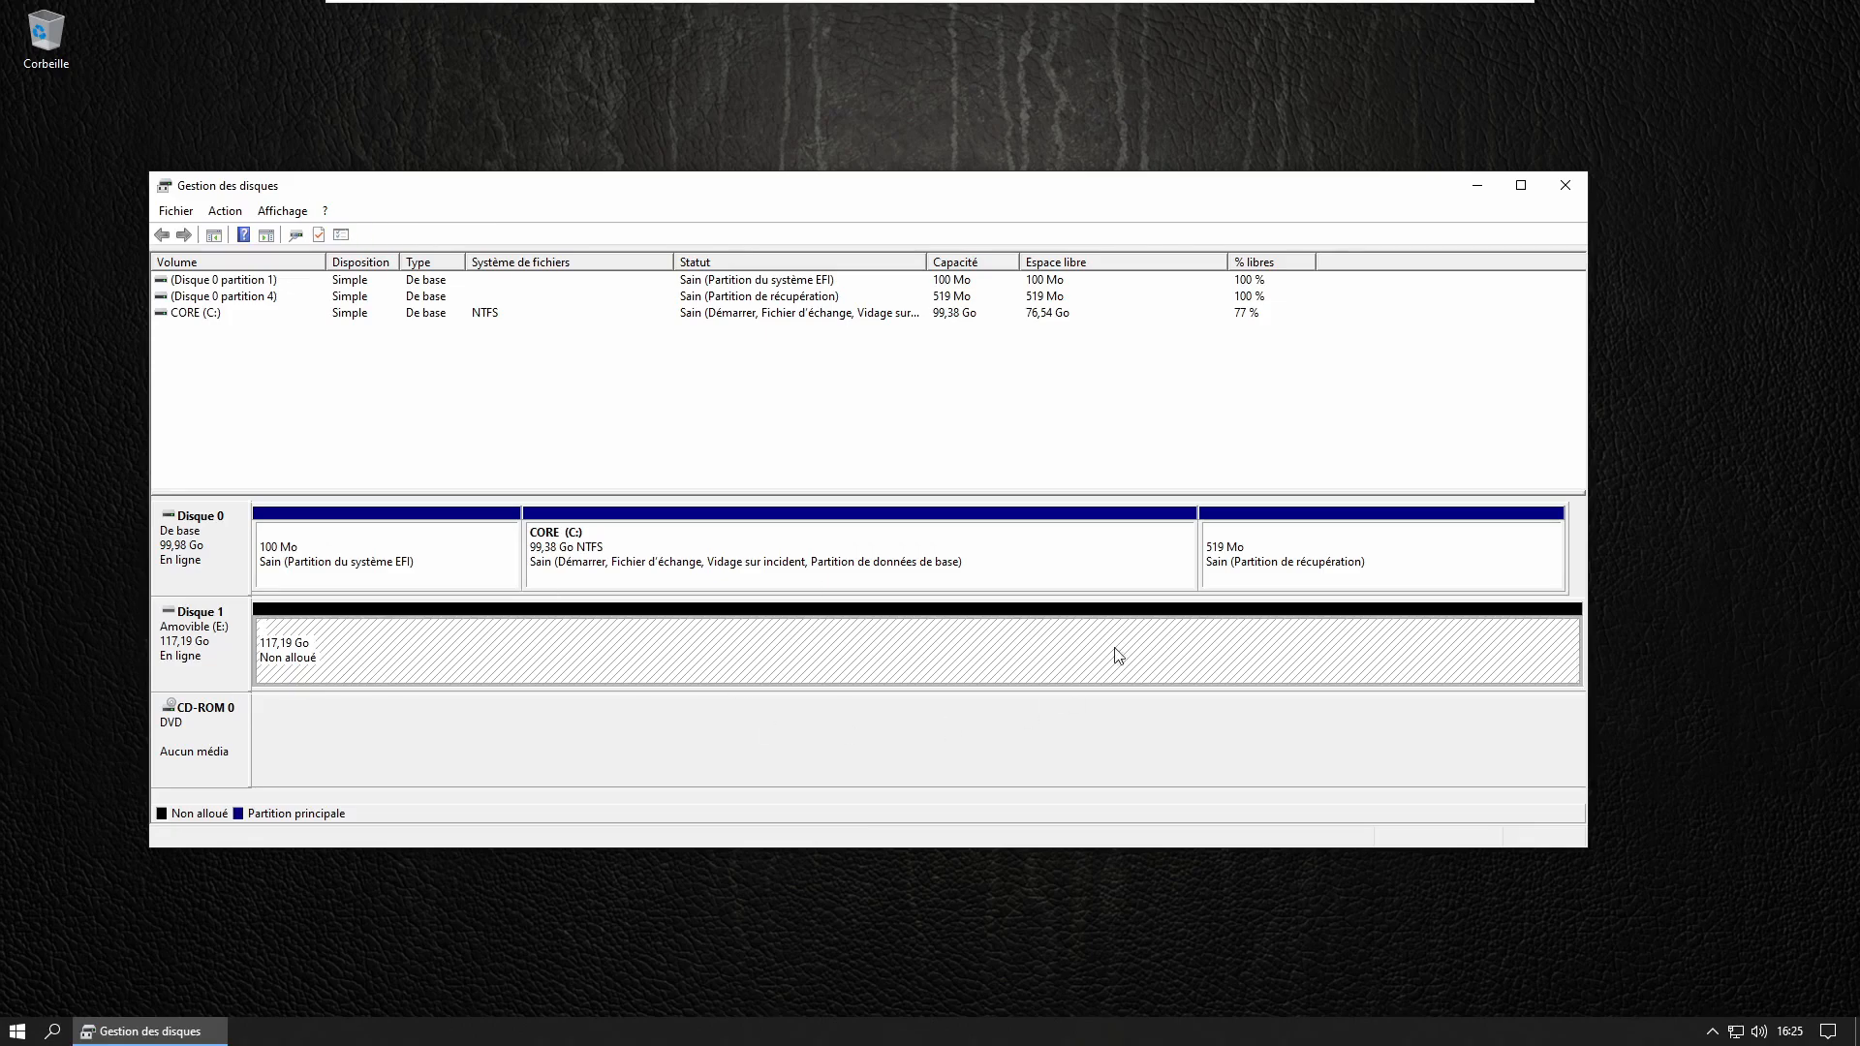
right_click(511, 658)
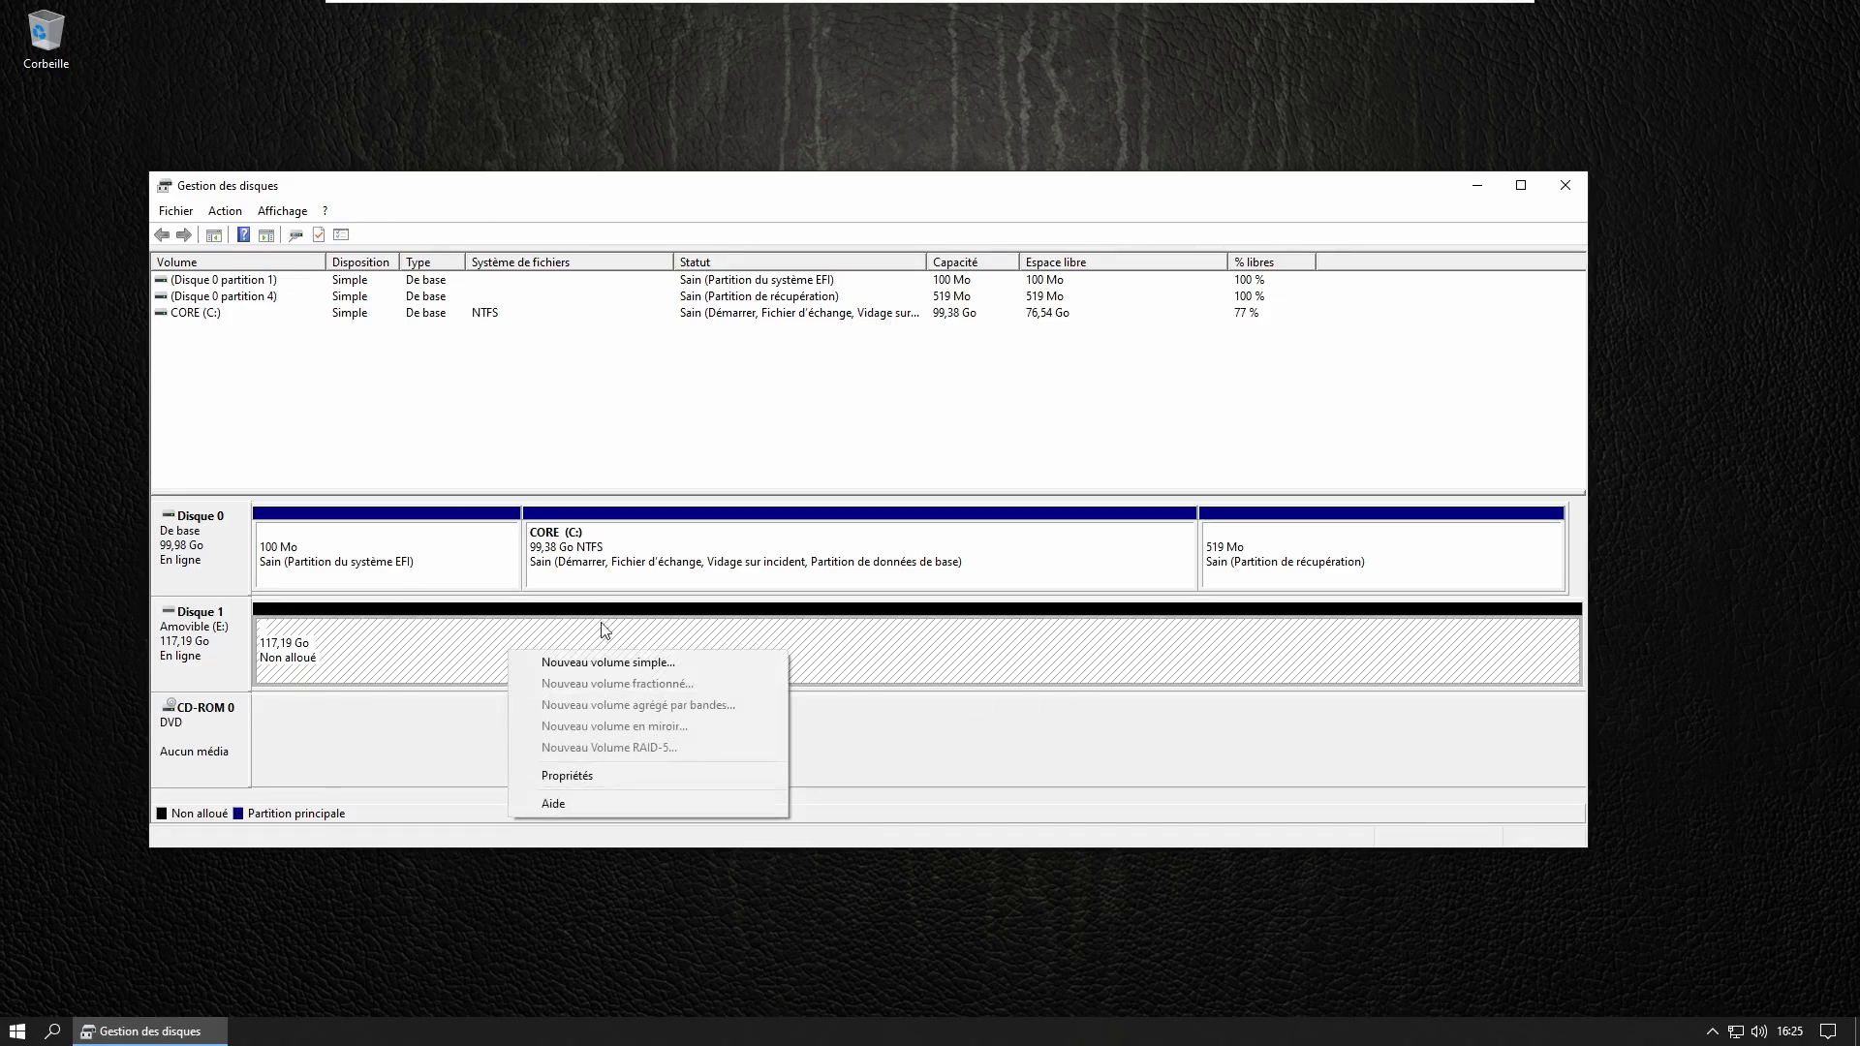
left_click(620, 660)
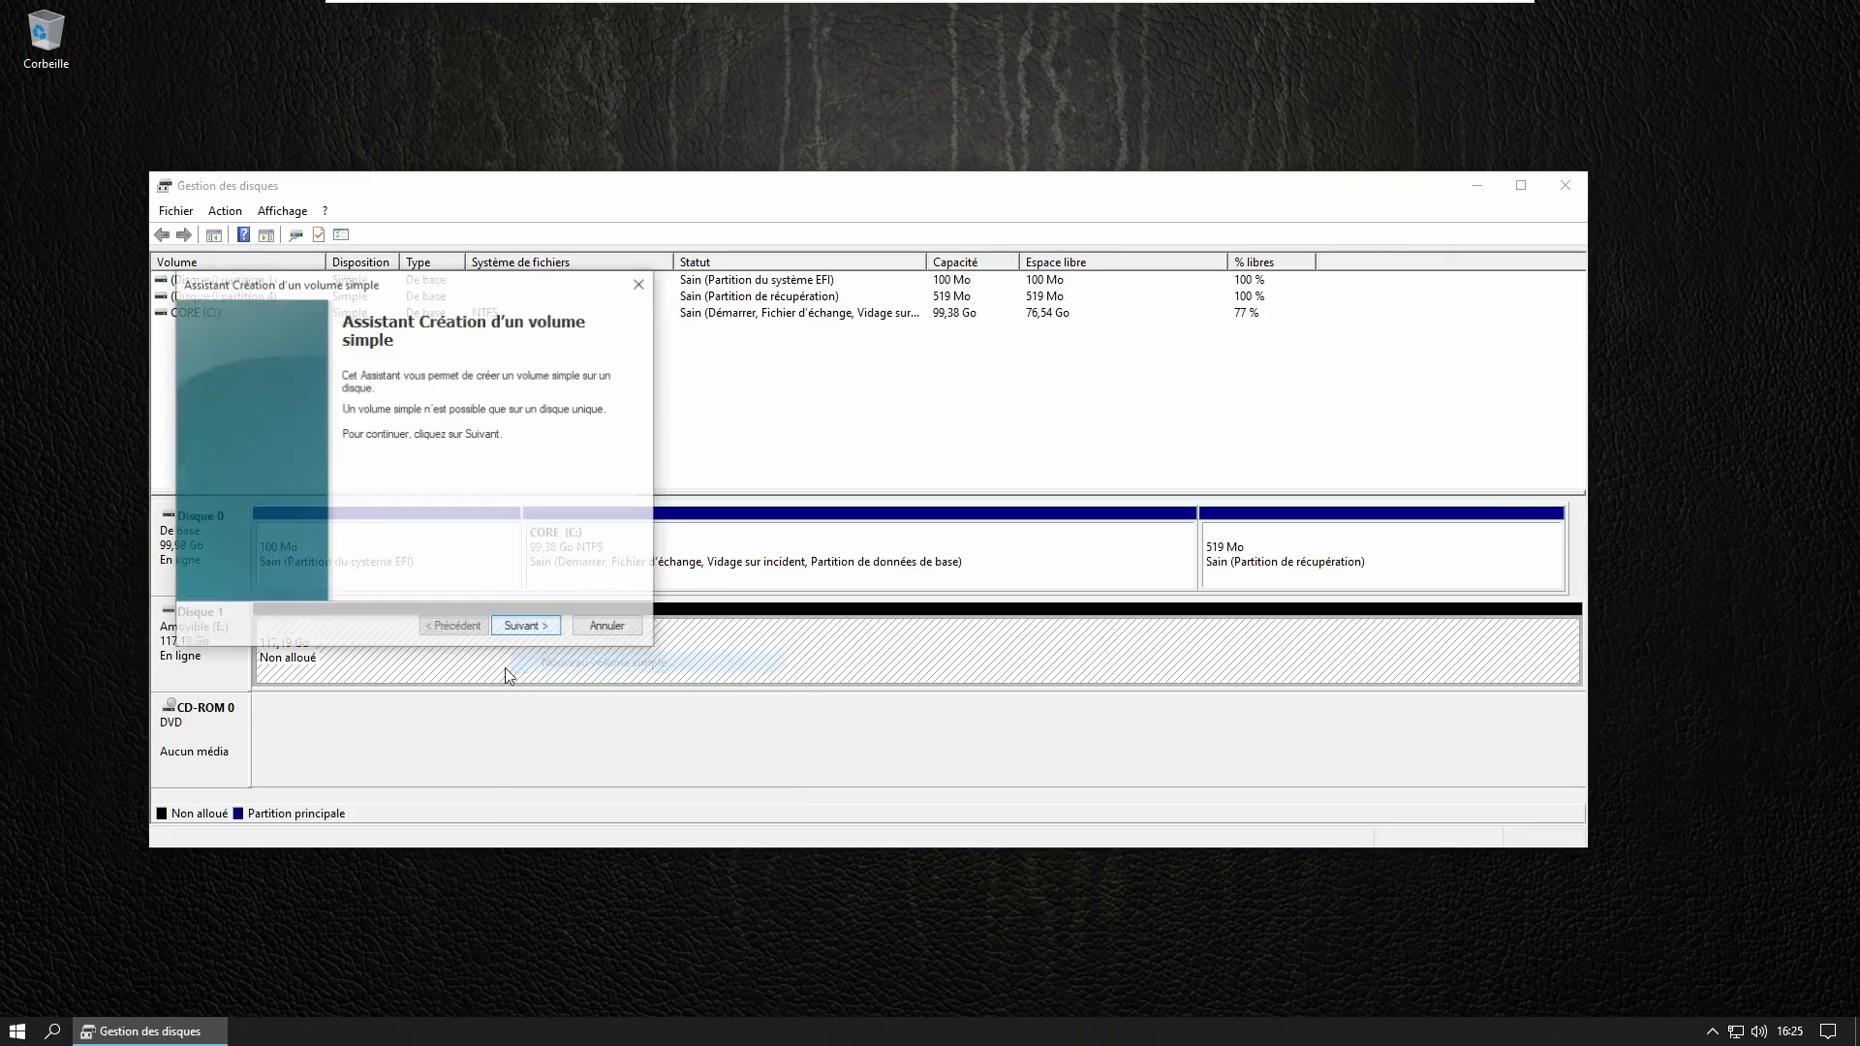
left_click(539, 627)
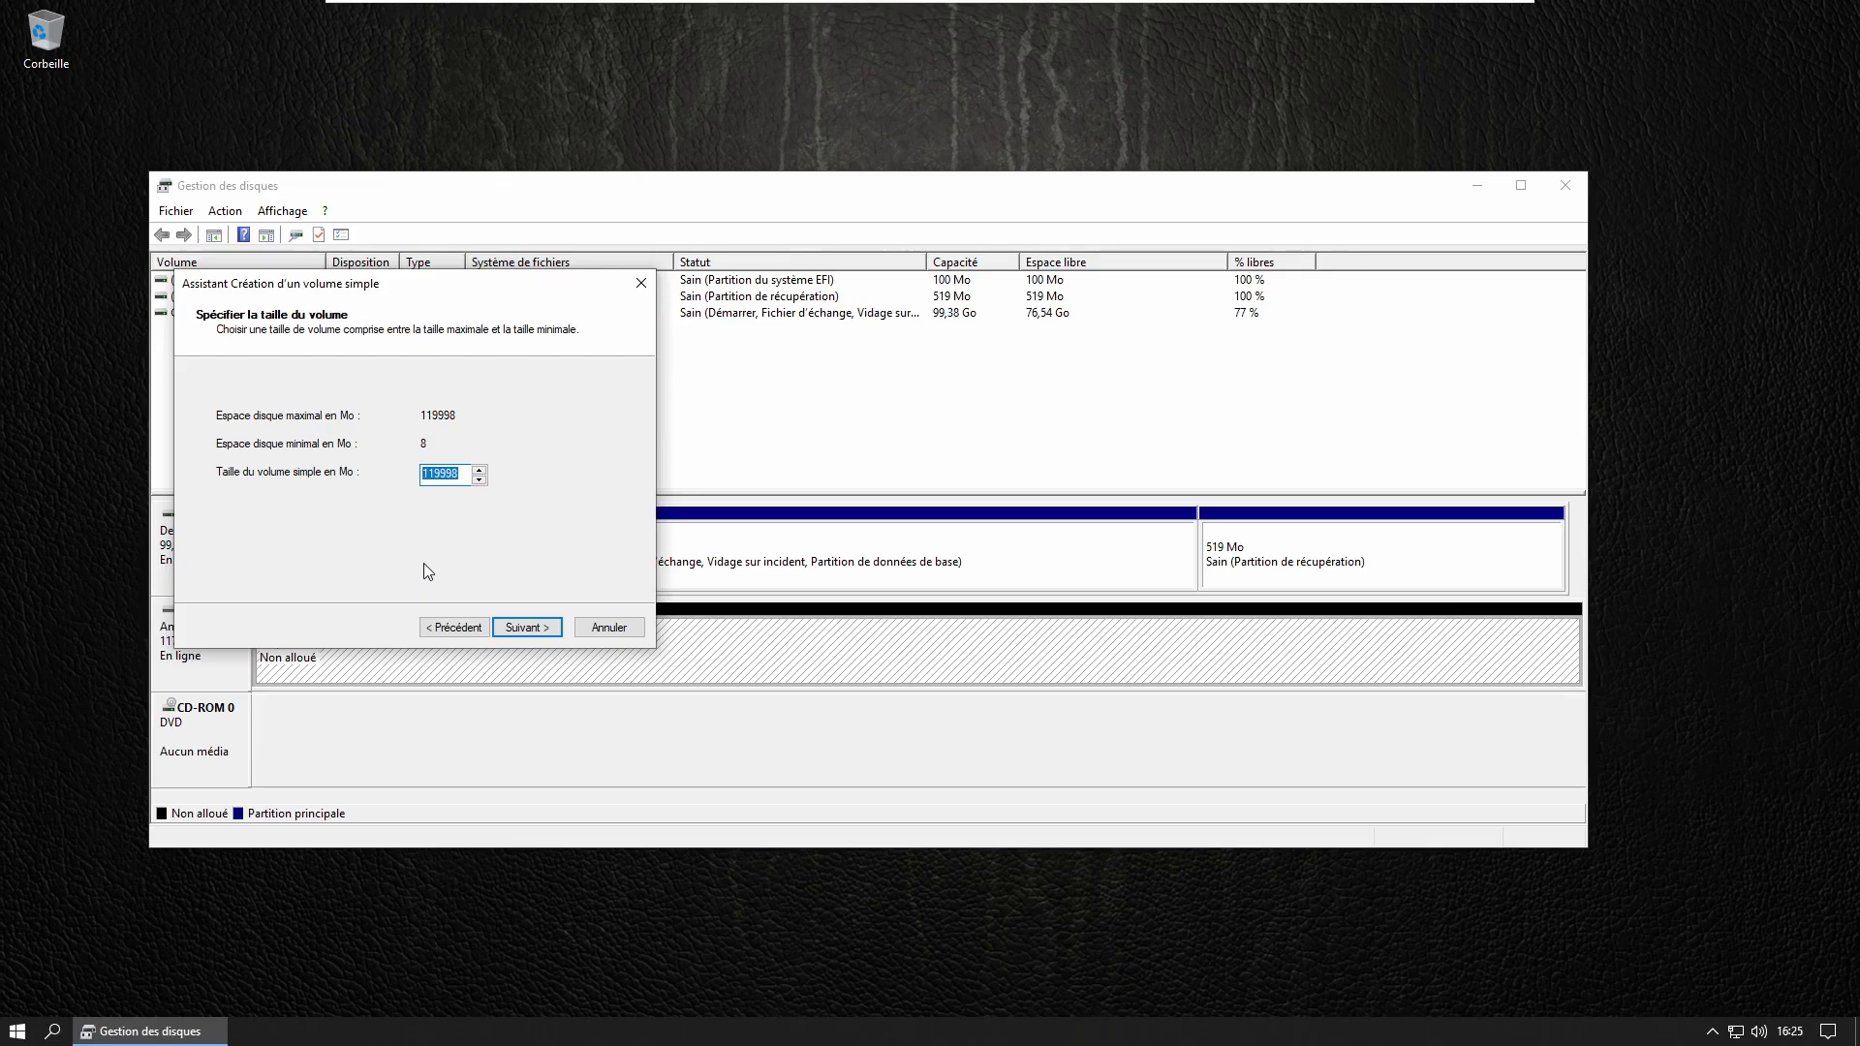
type("50000")
left_click(550, 630)
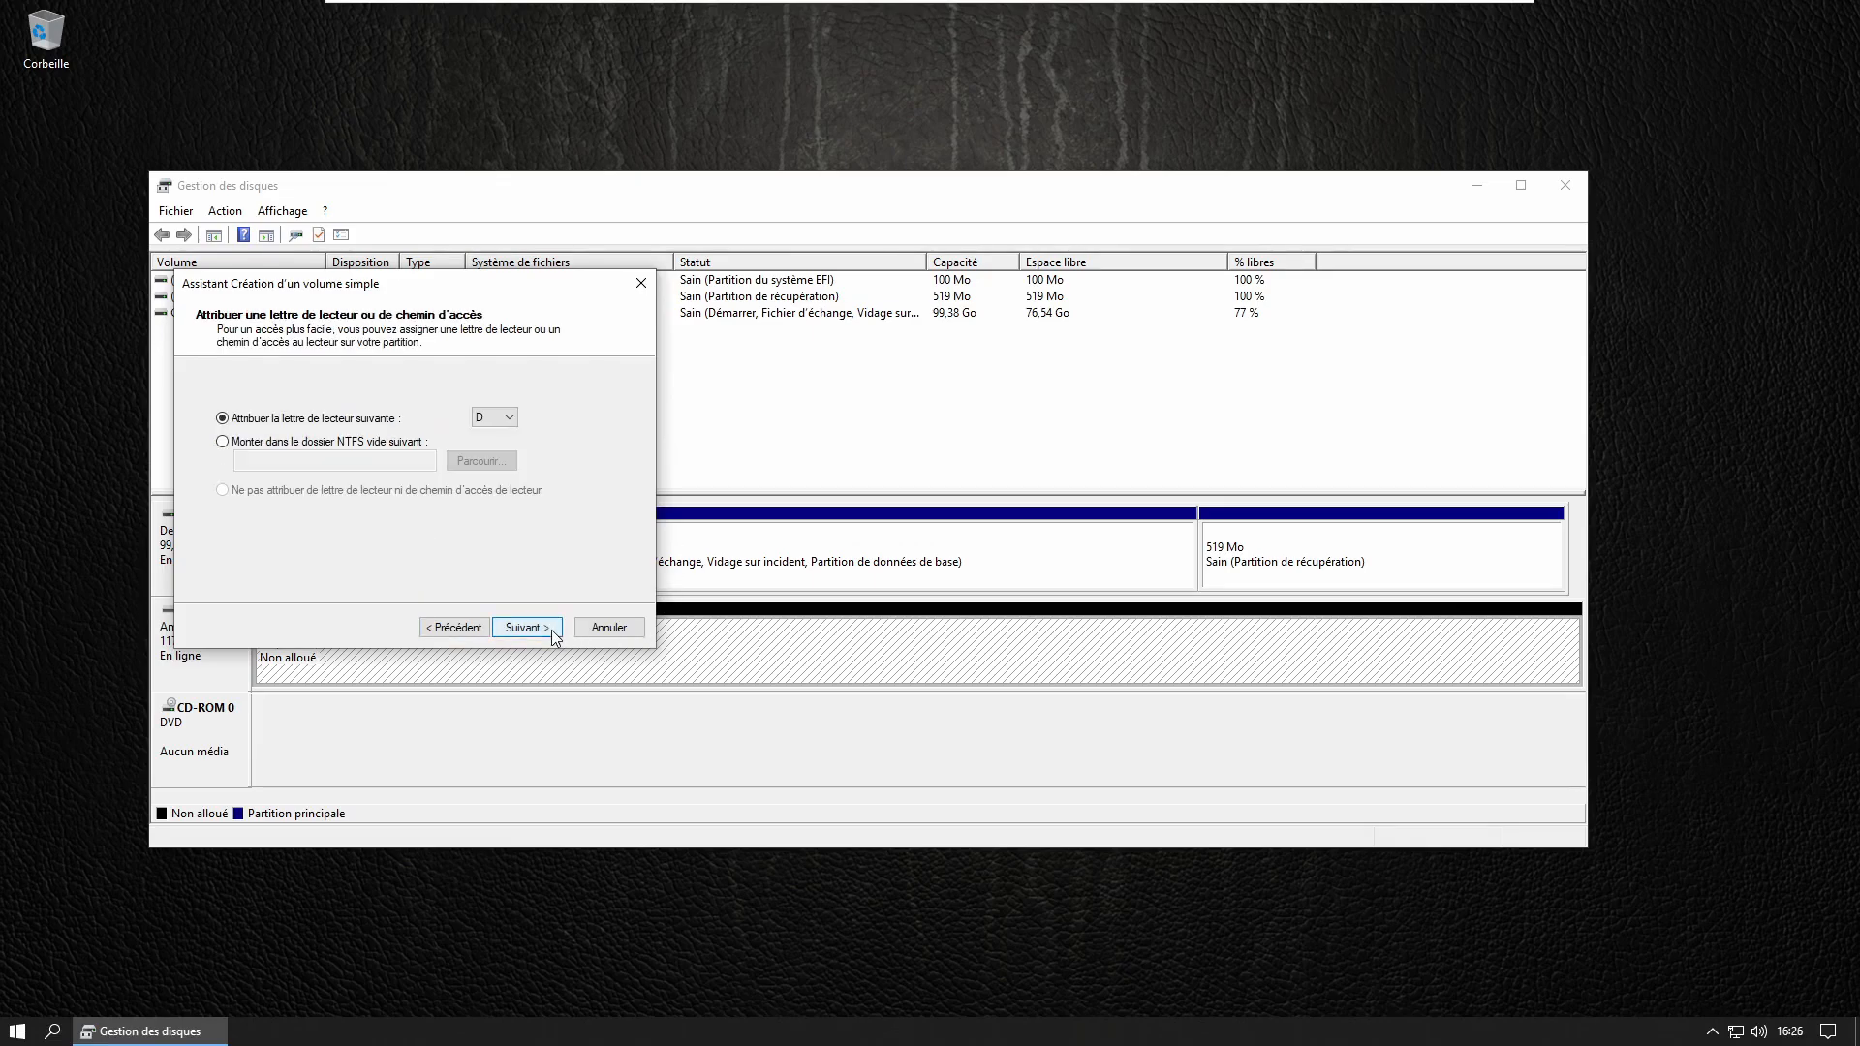
Assign drive letter H to the new volume rather than mounting it in an empty NTFS folder.
left_click(496, 417)
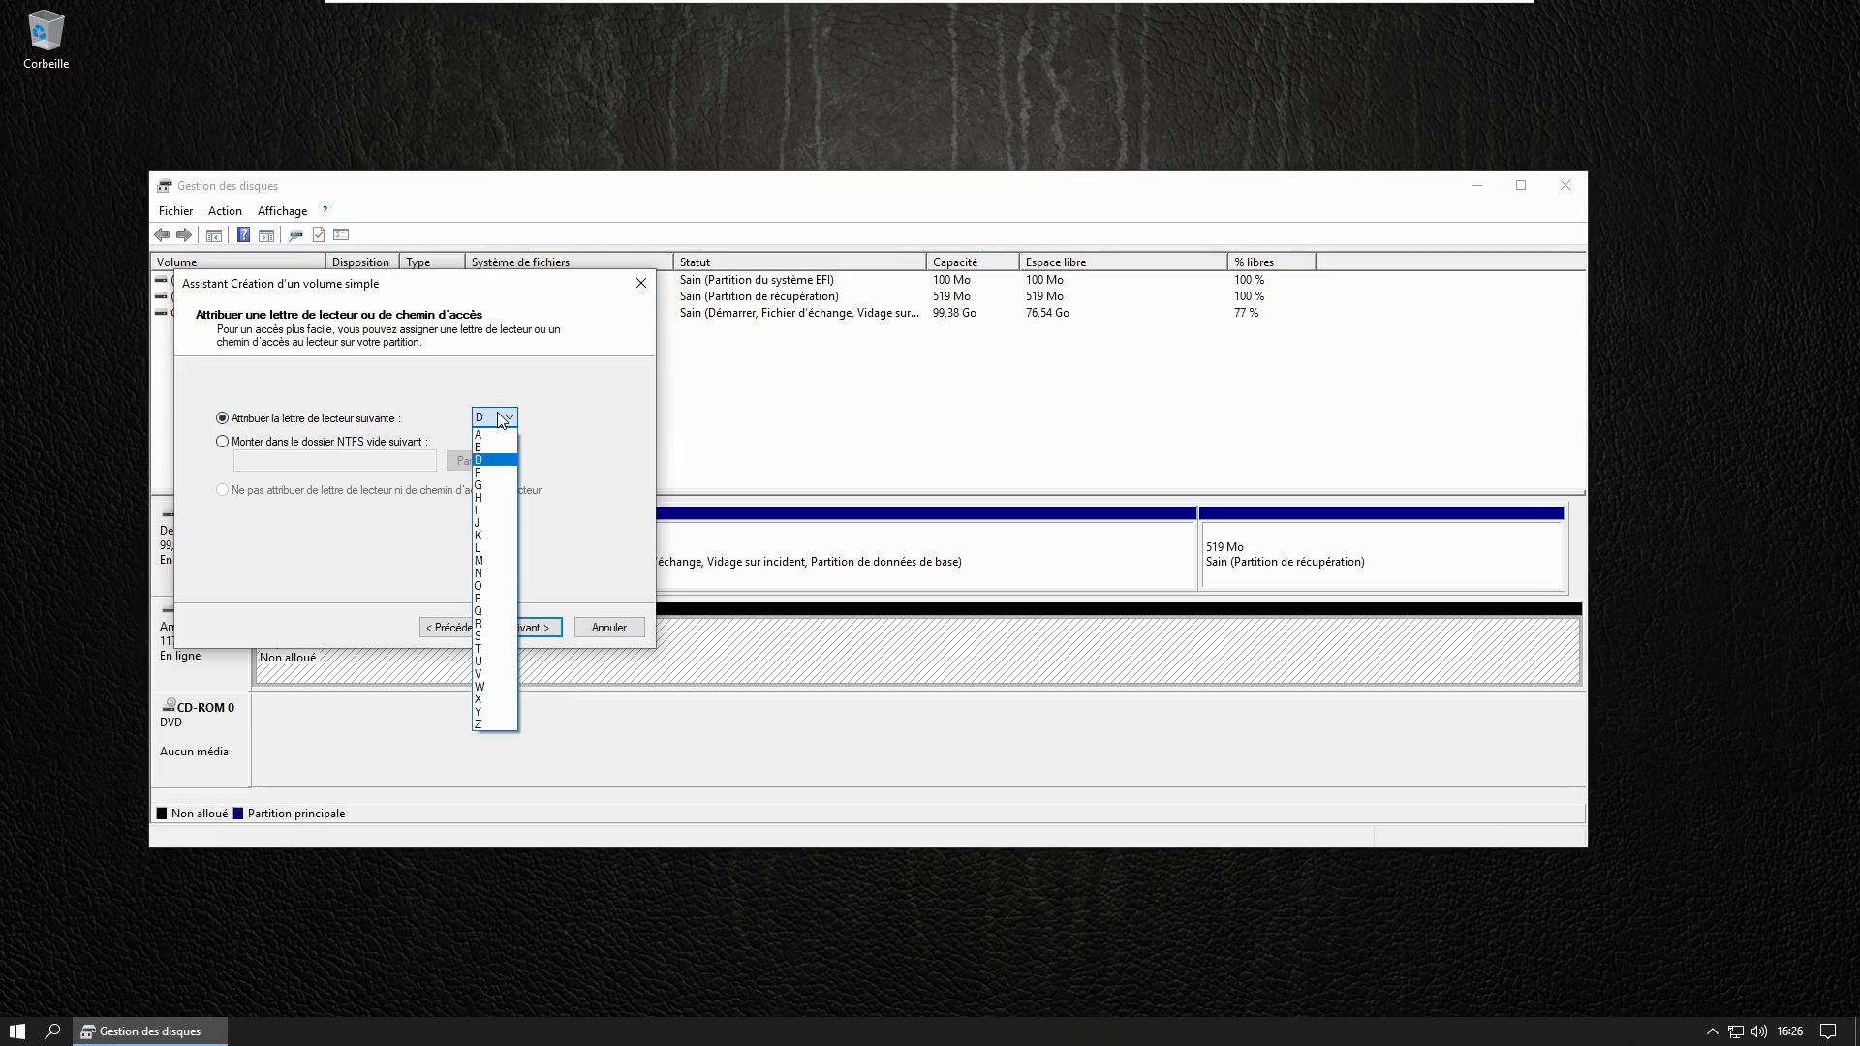
left_click(504, 502)
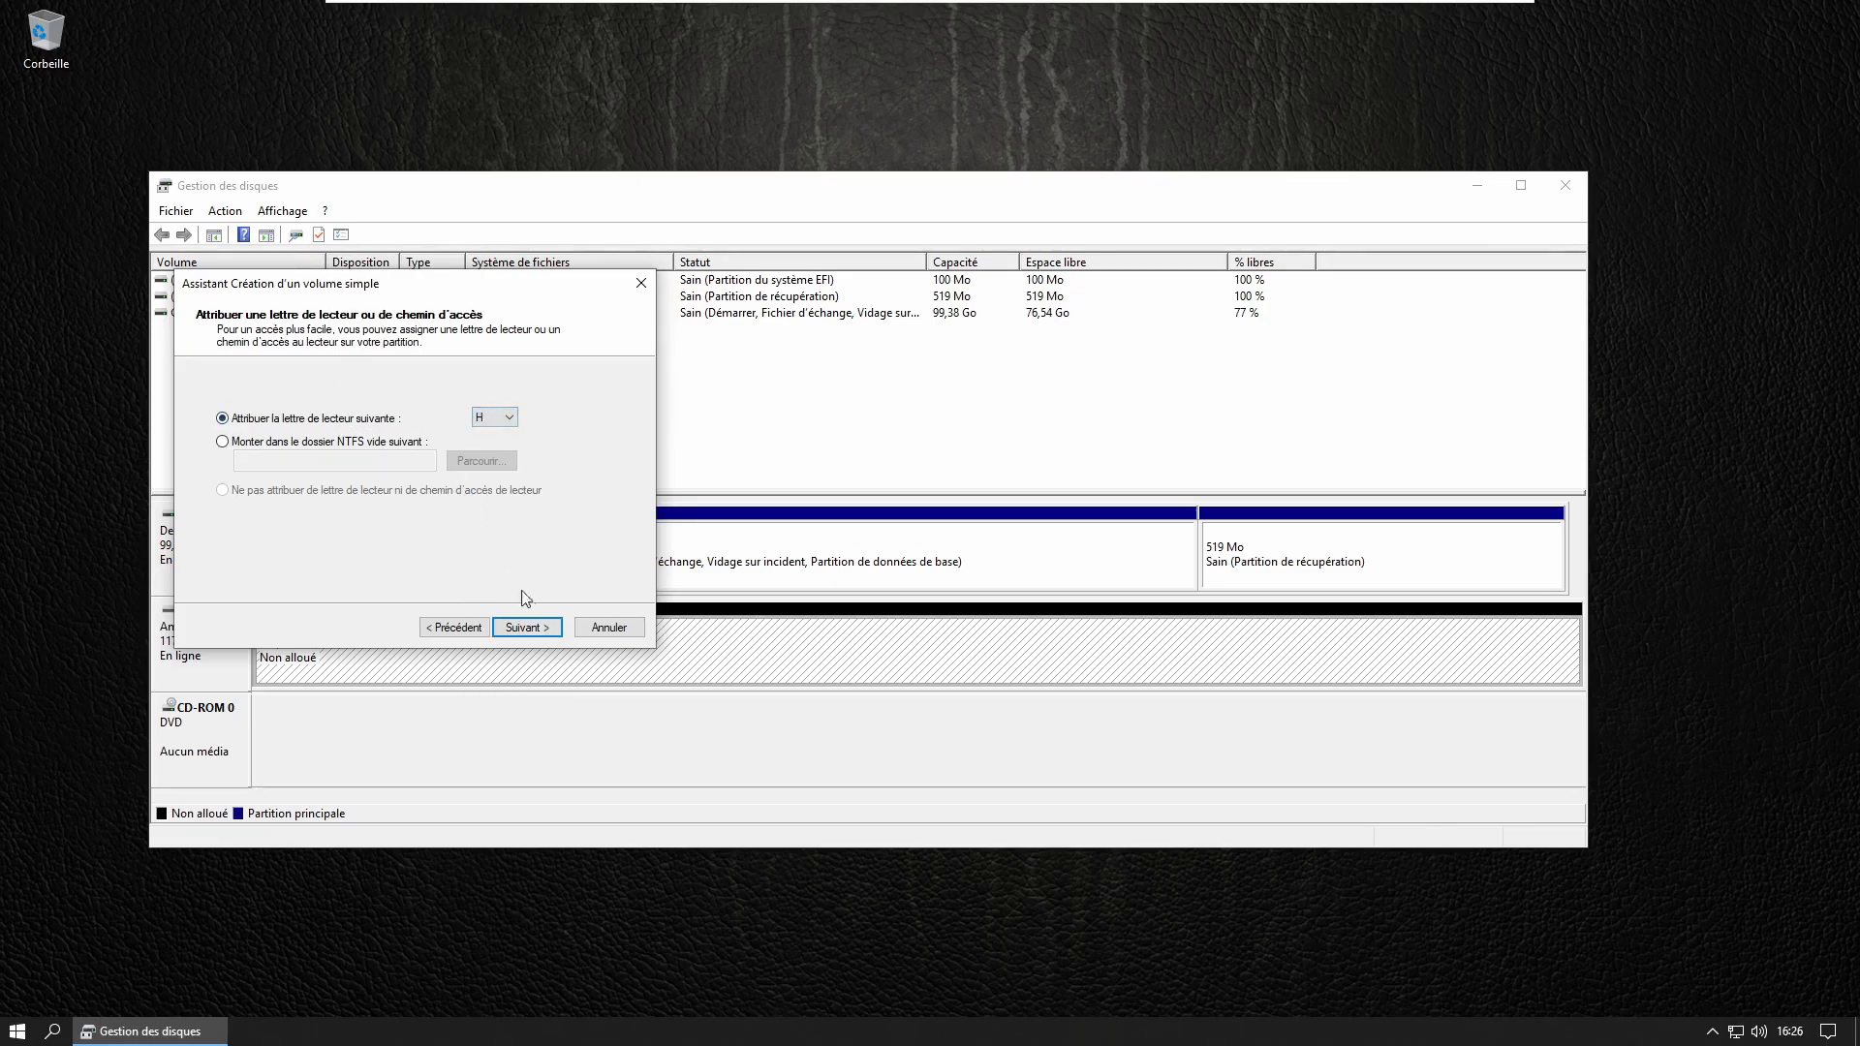
left_click(384, 442)
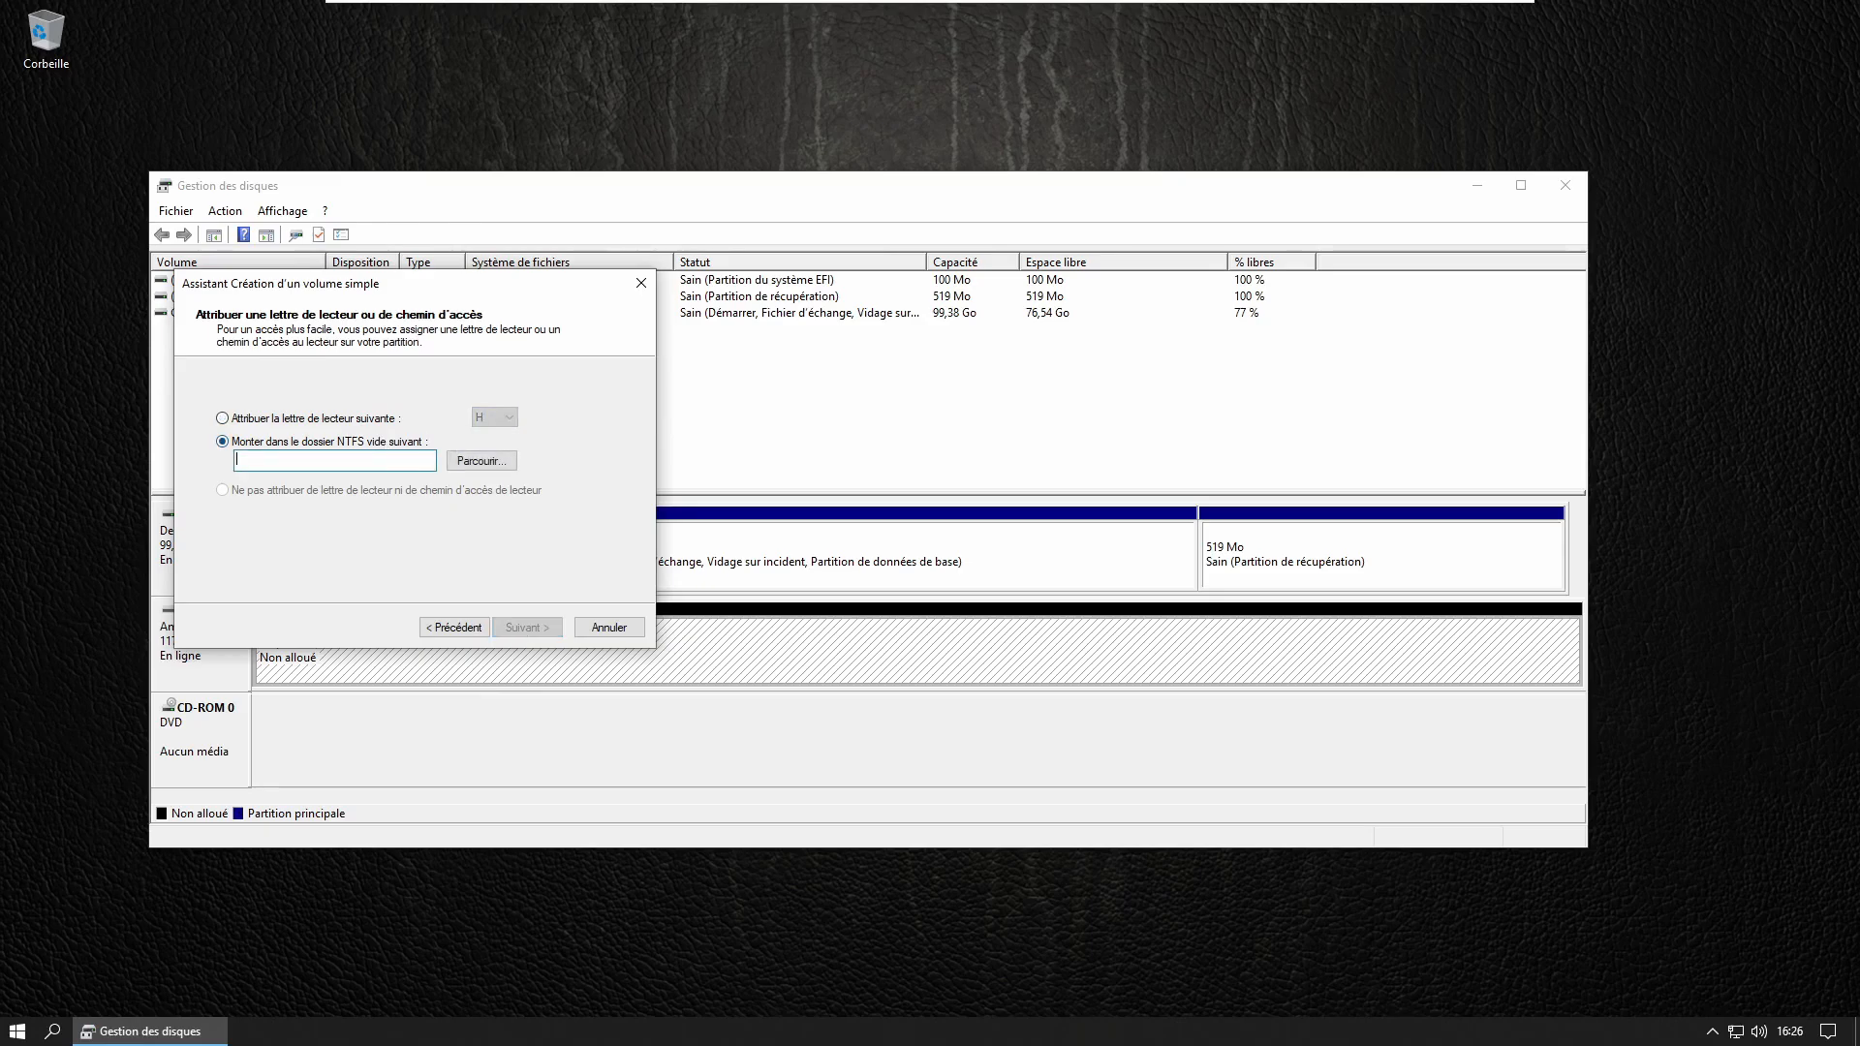
left_click(349, 420)
left_click(548, 625)
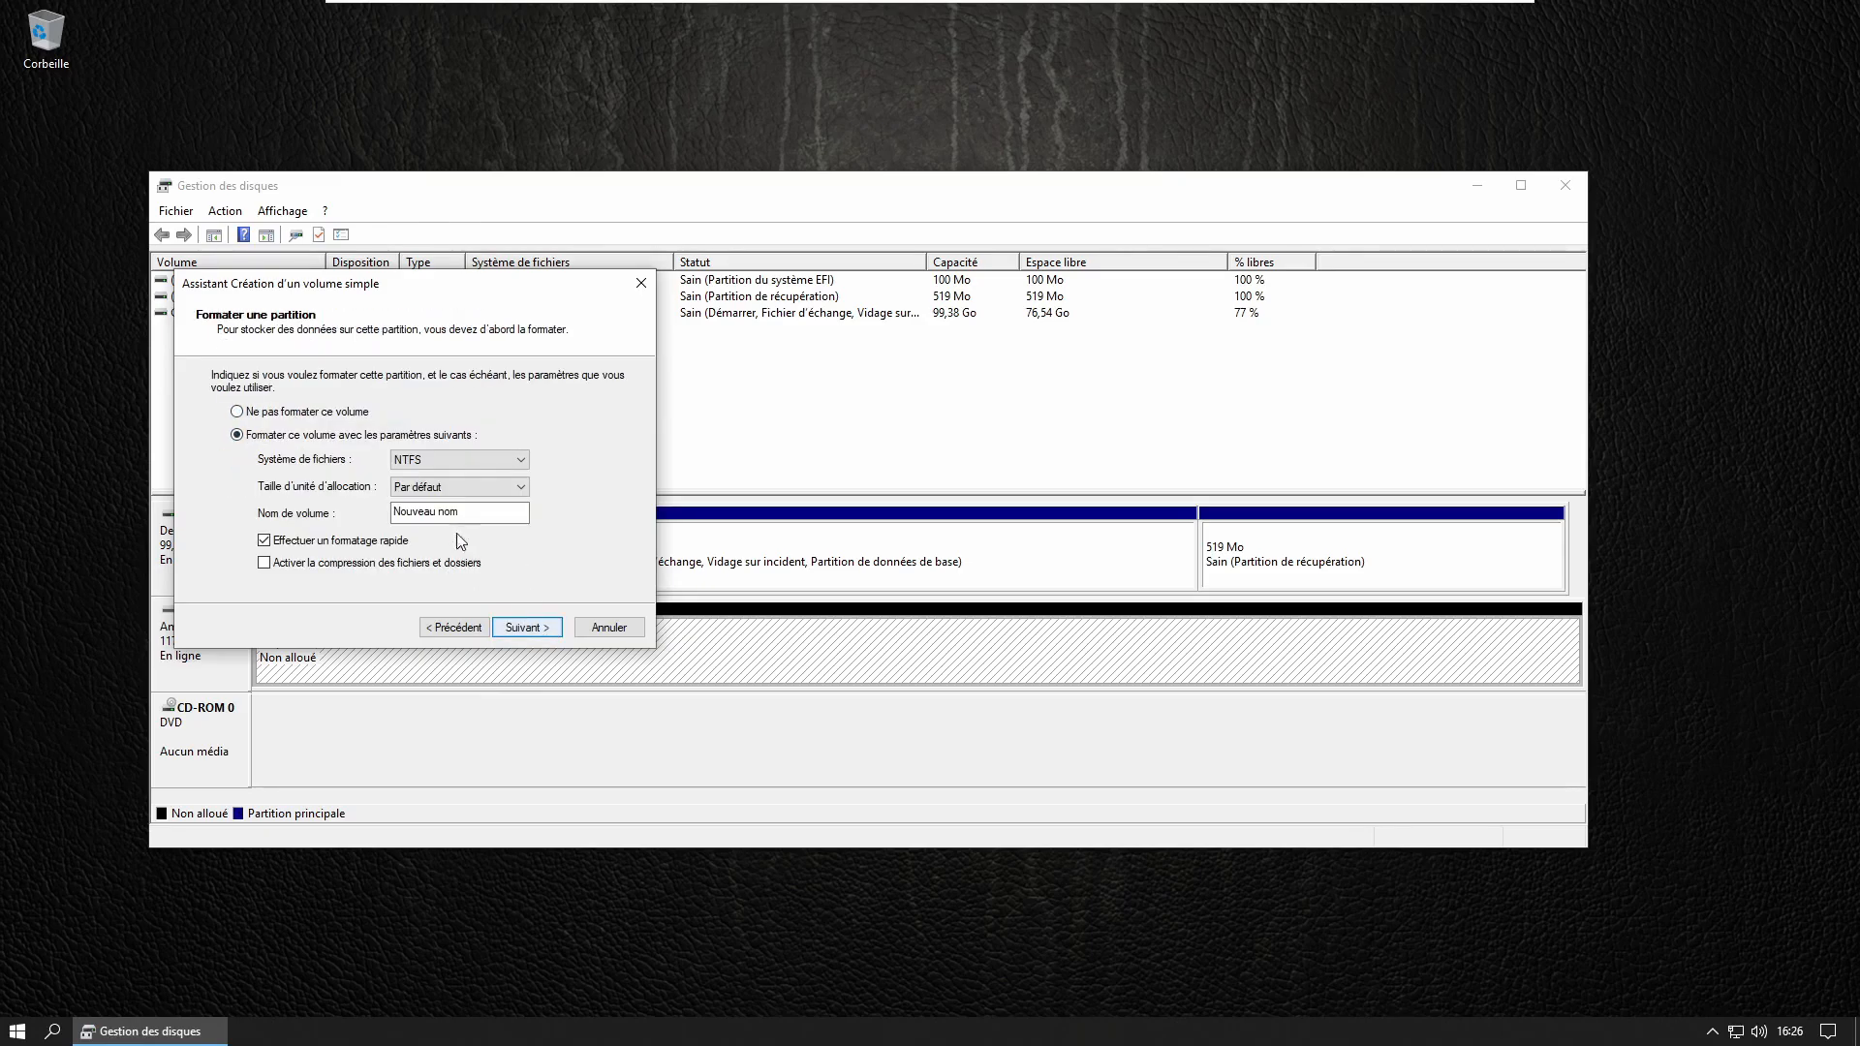
Set the new volume to be quick-formatted as exFAT, keep the name Nouveau nom, and finish creating it.
left_click(466, 462)
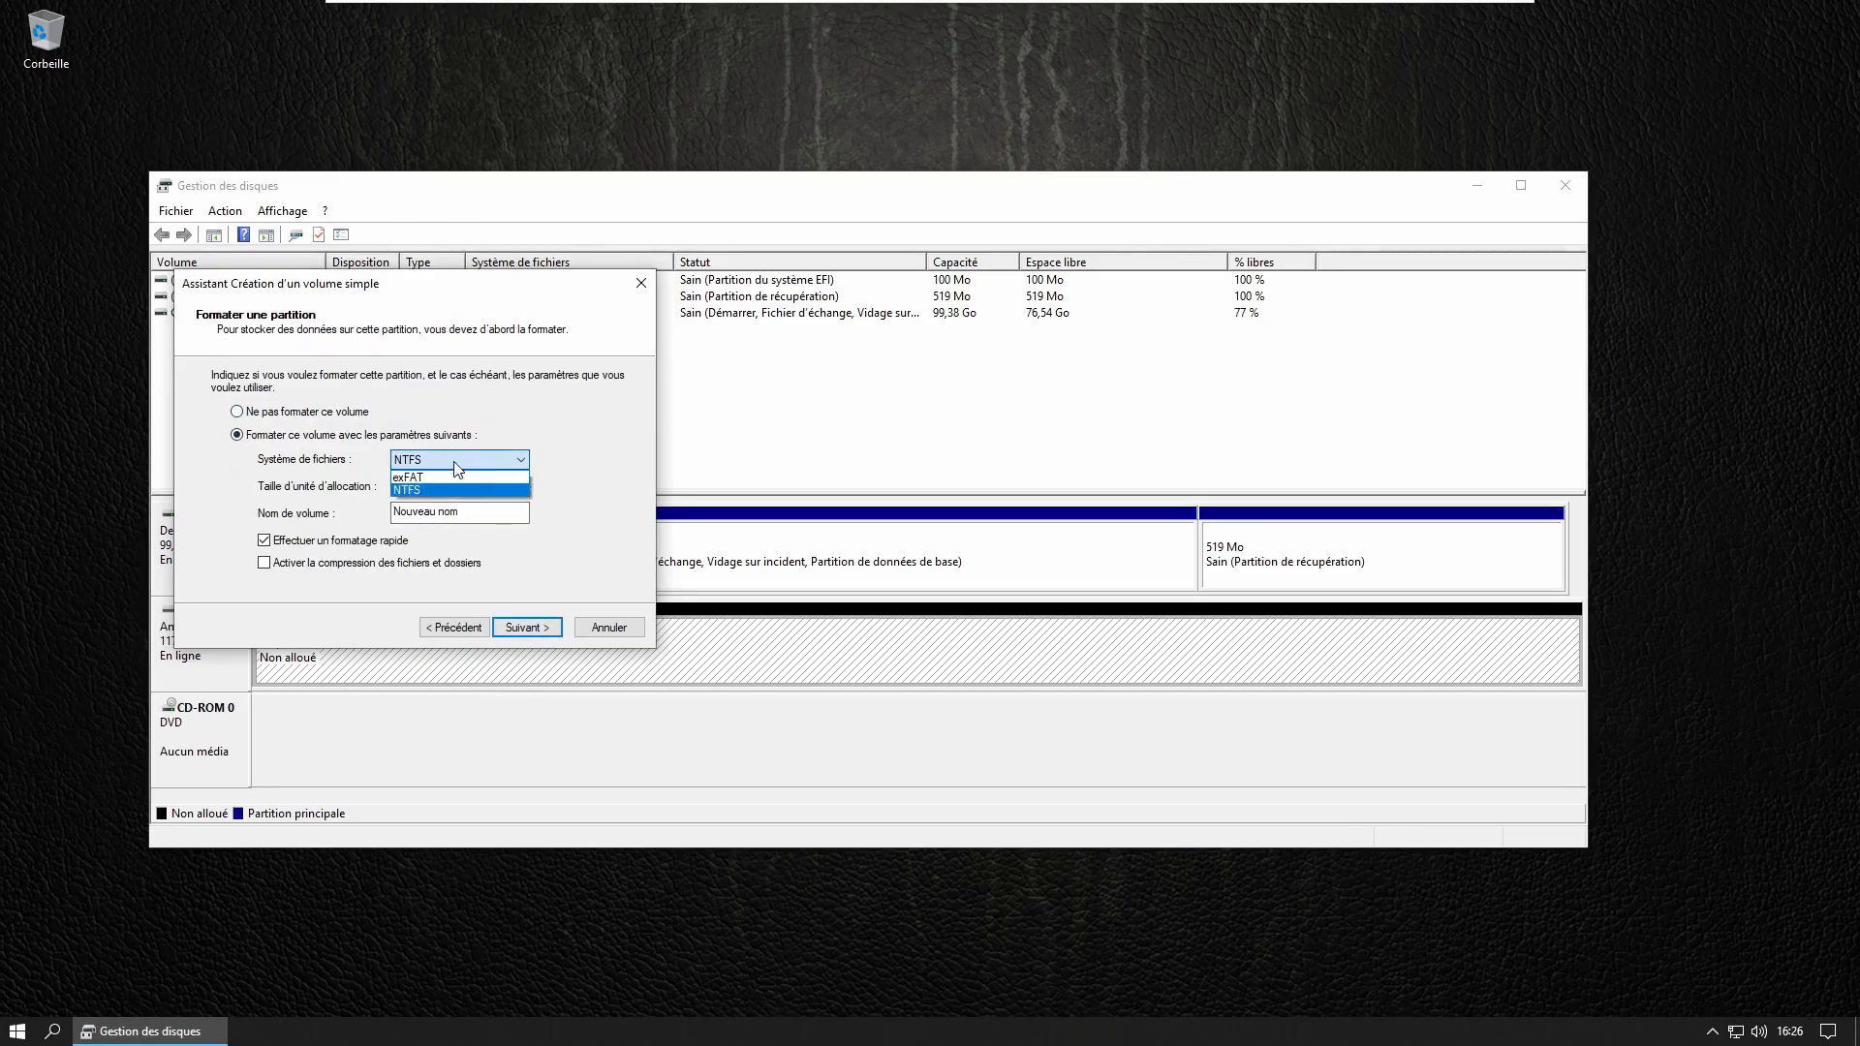
left_click(462, 476)
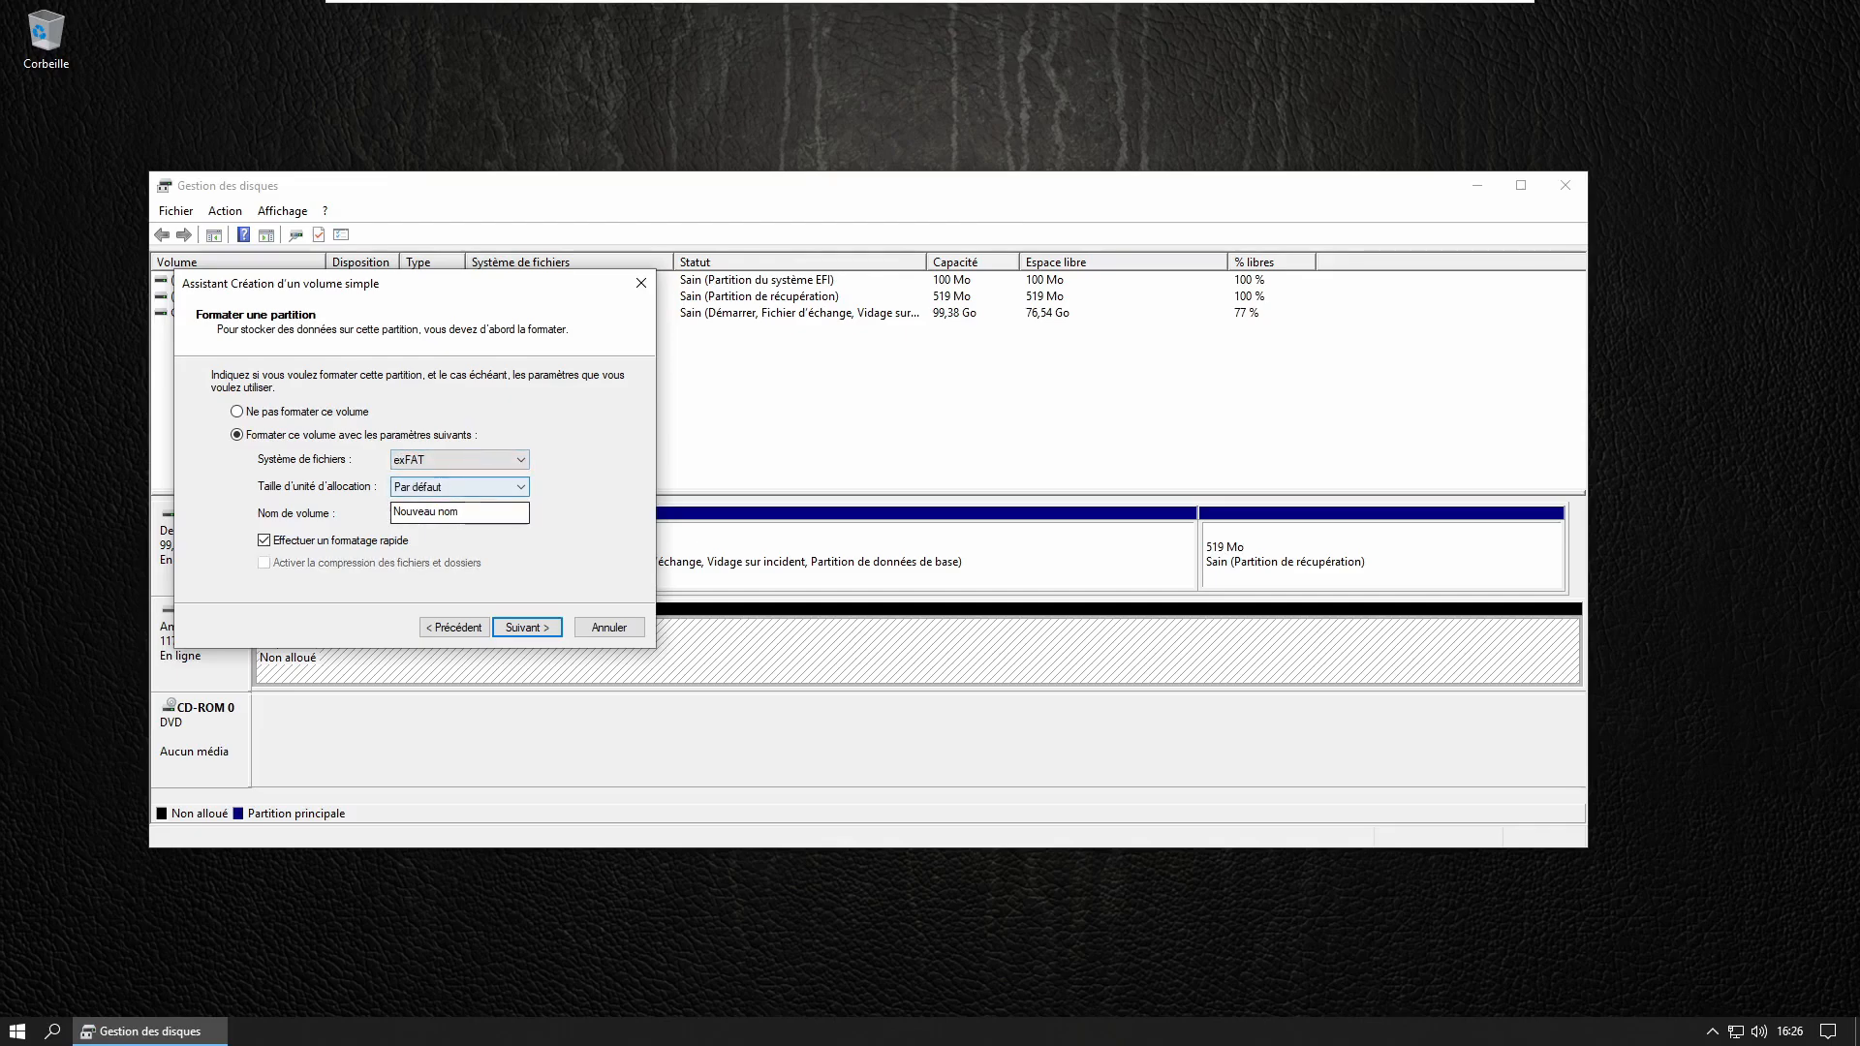
left_click(465, 513)
left_click(526, 628)
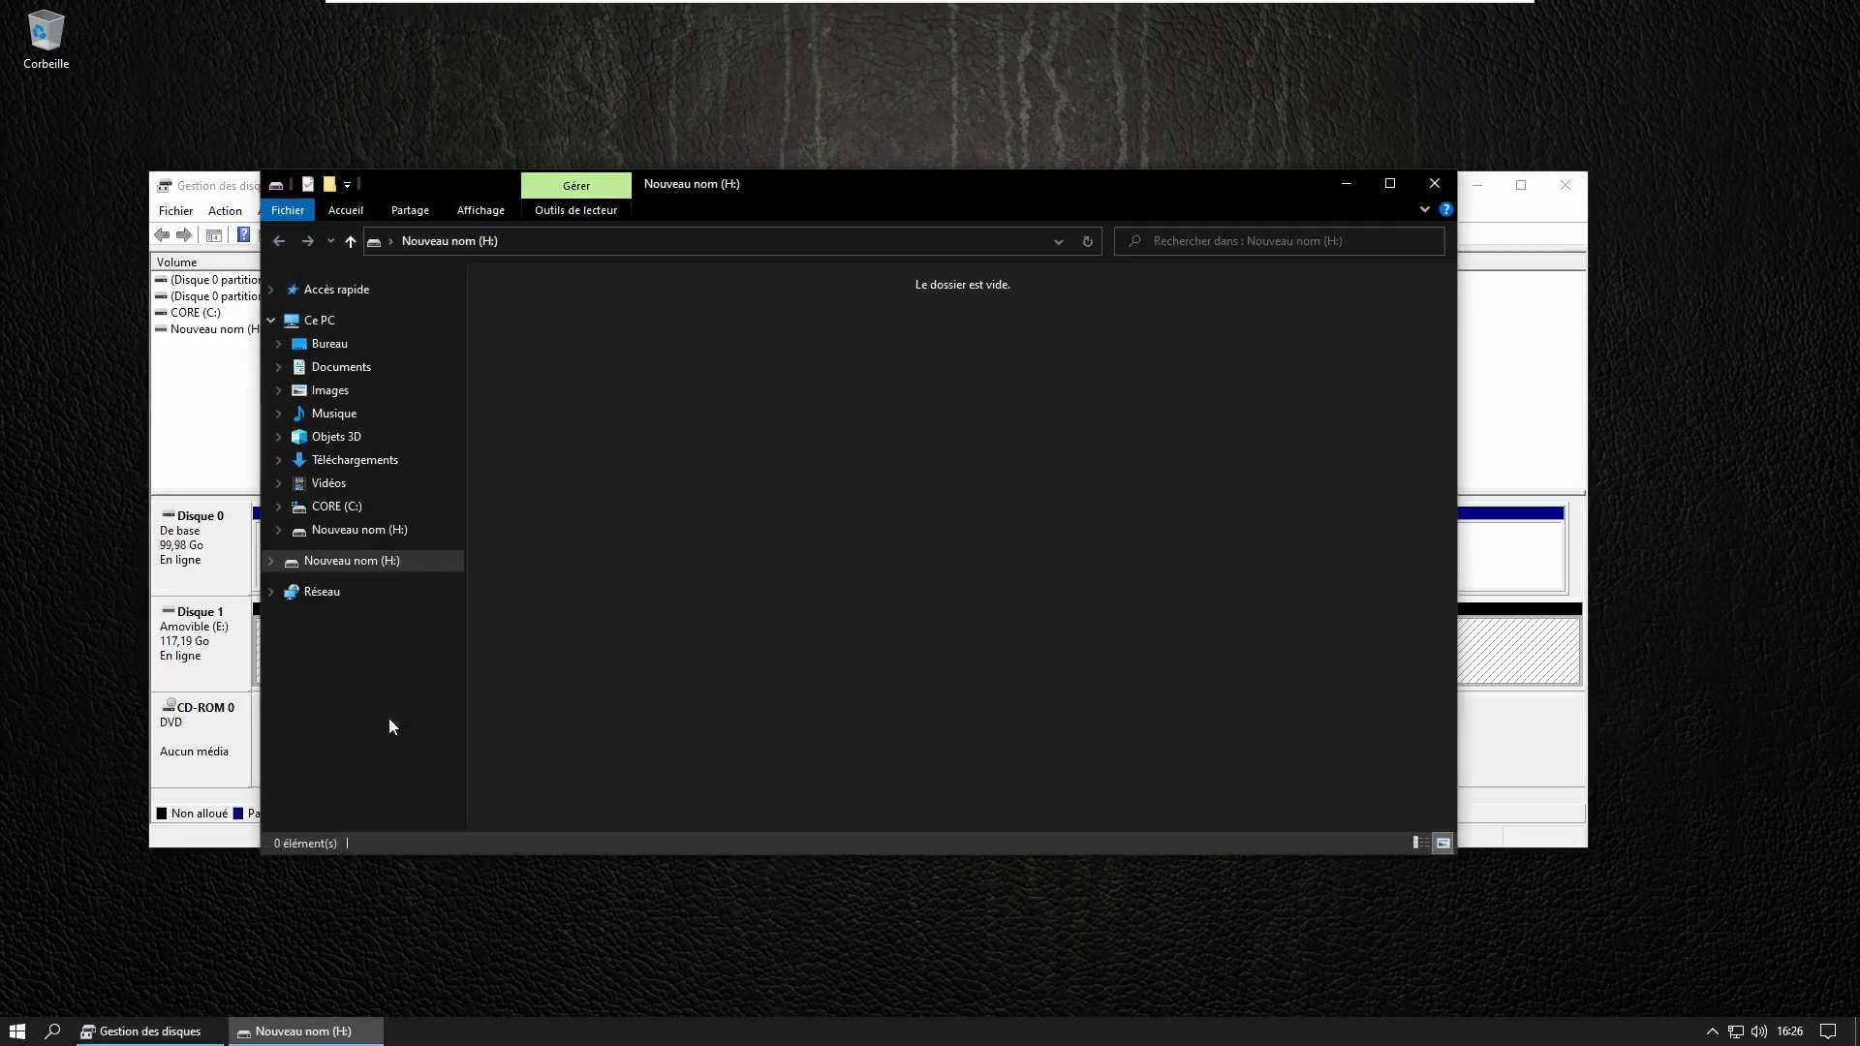
Check the new H: volume's size and contents in File Explorer, and return to Disk Management.
left_click(1434, 183)
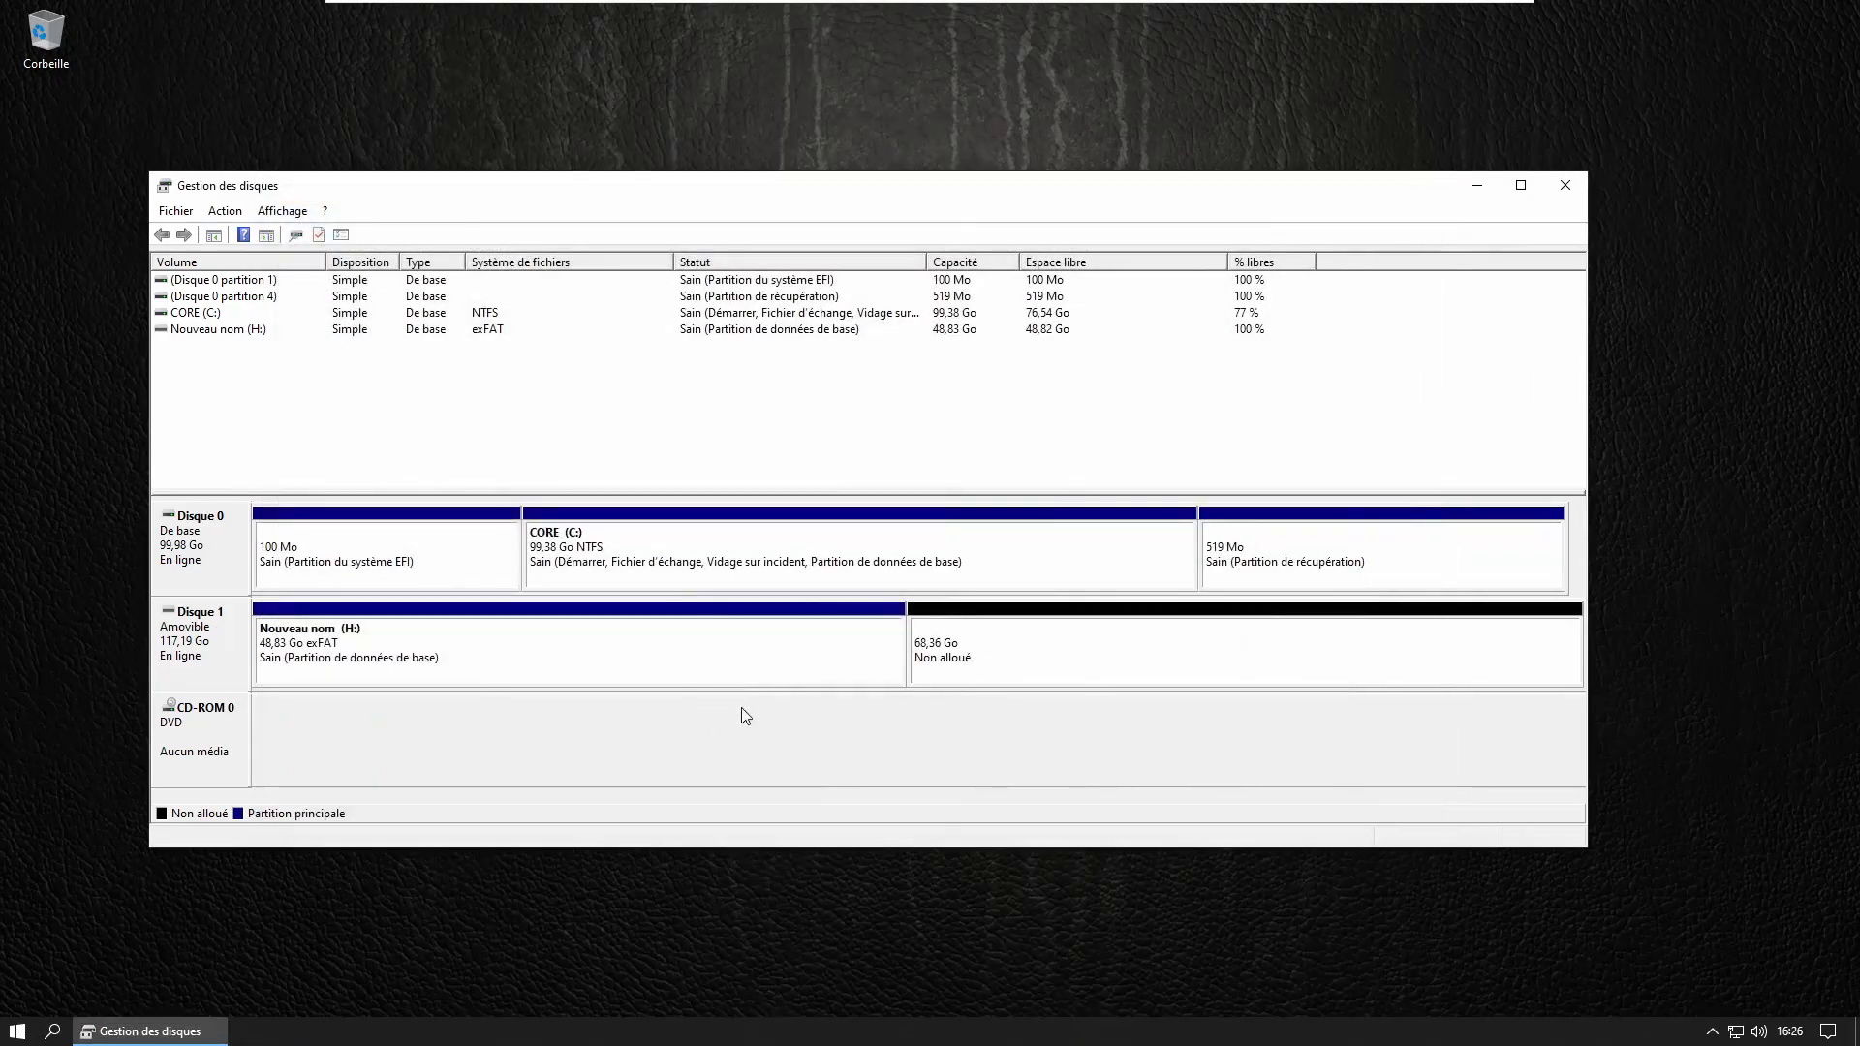
left_click(297, 647)
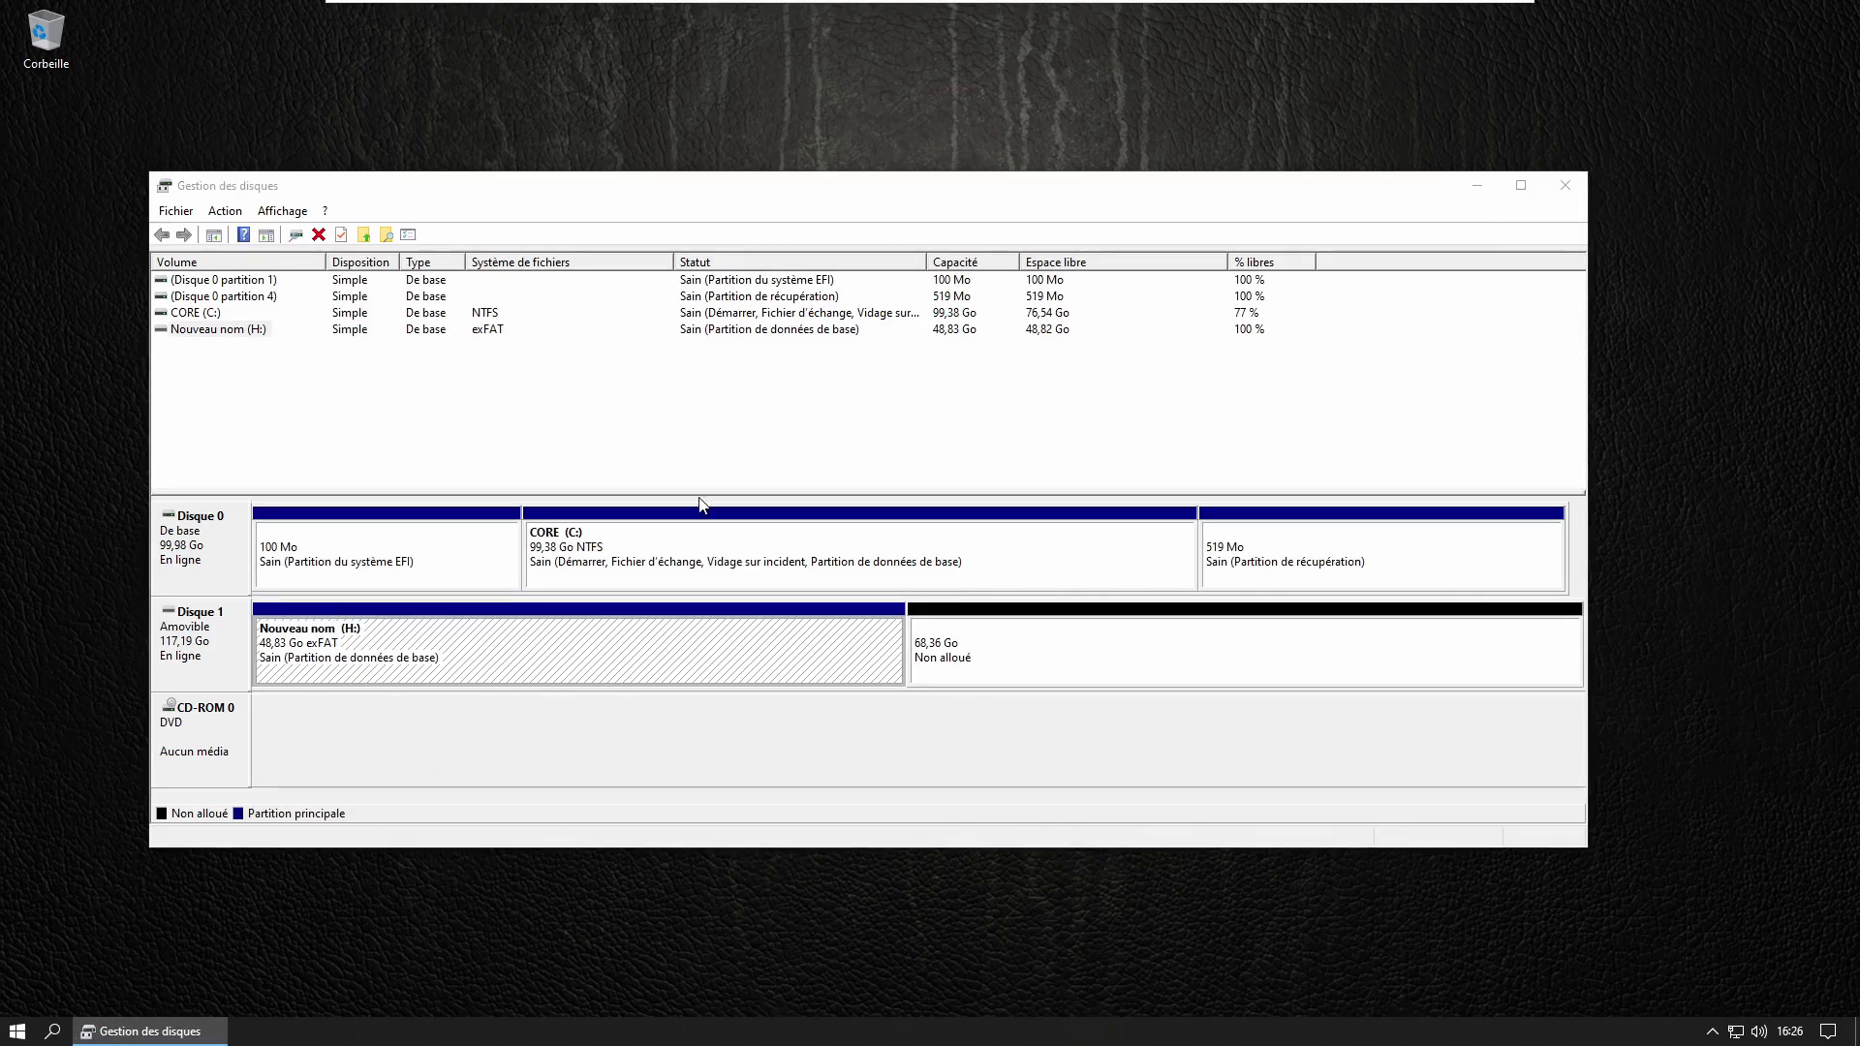
key("super+e")
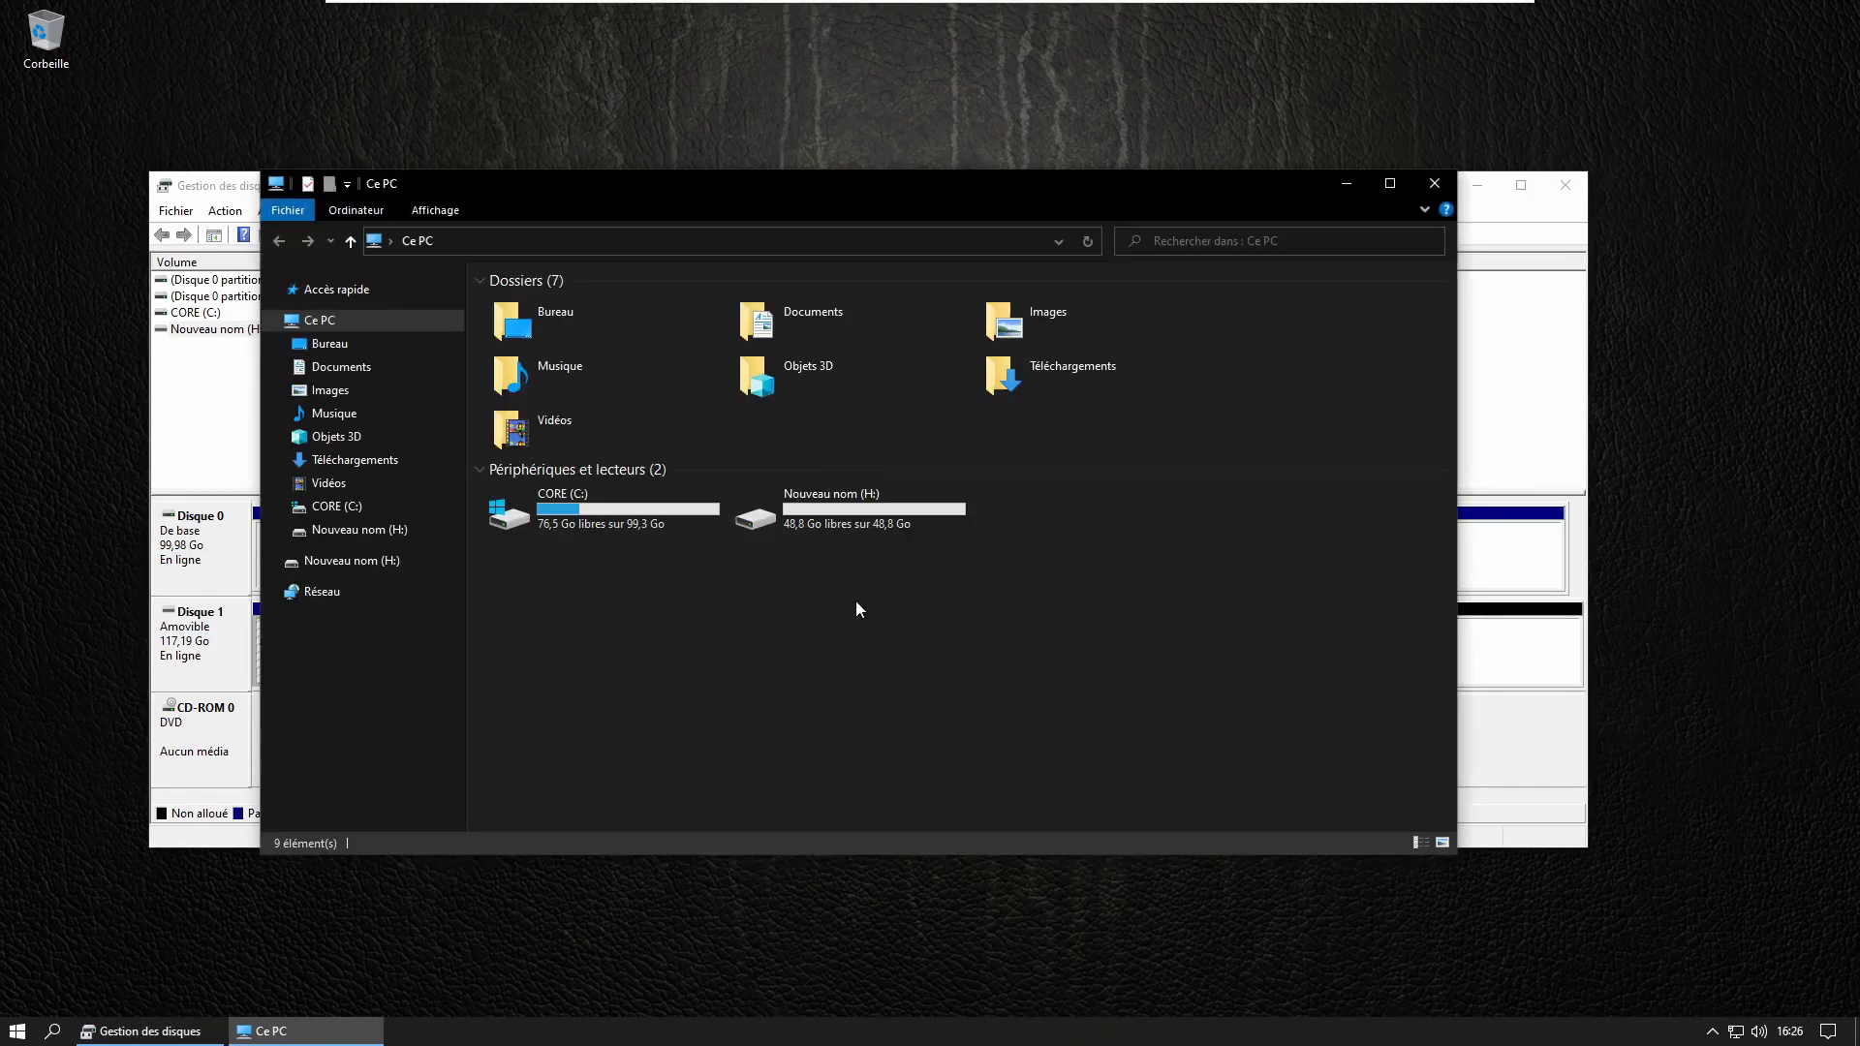
double_click(812, 509)
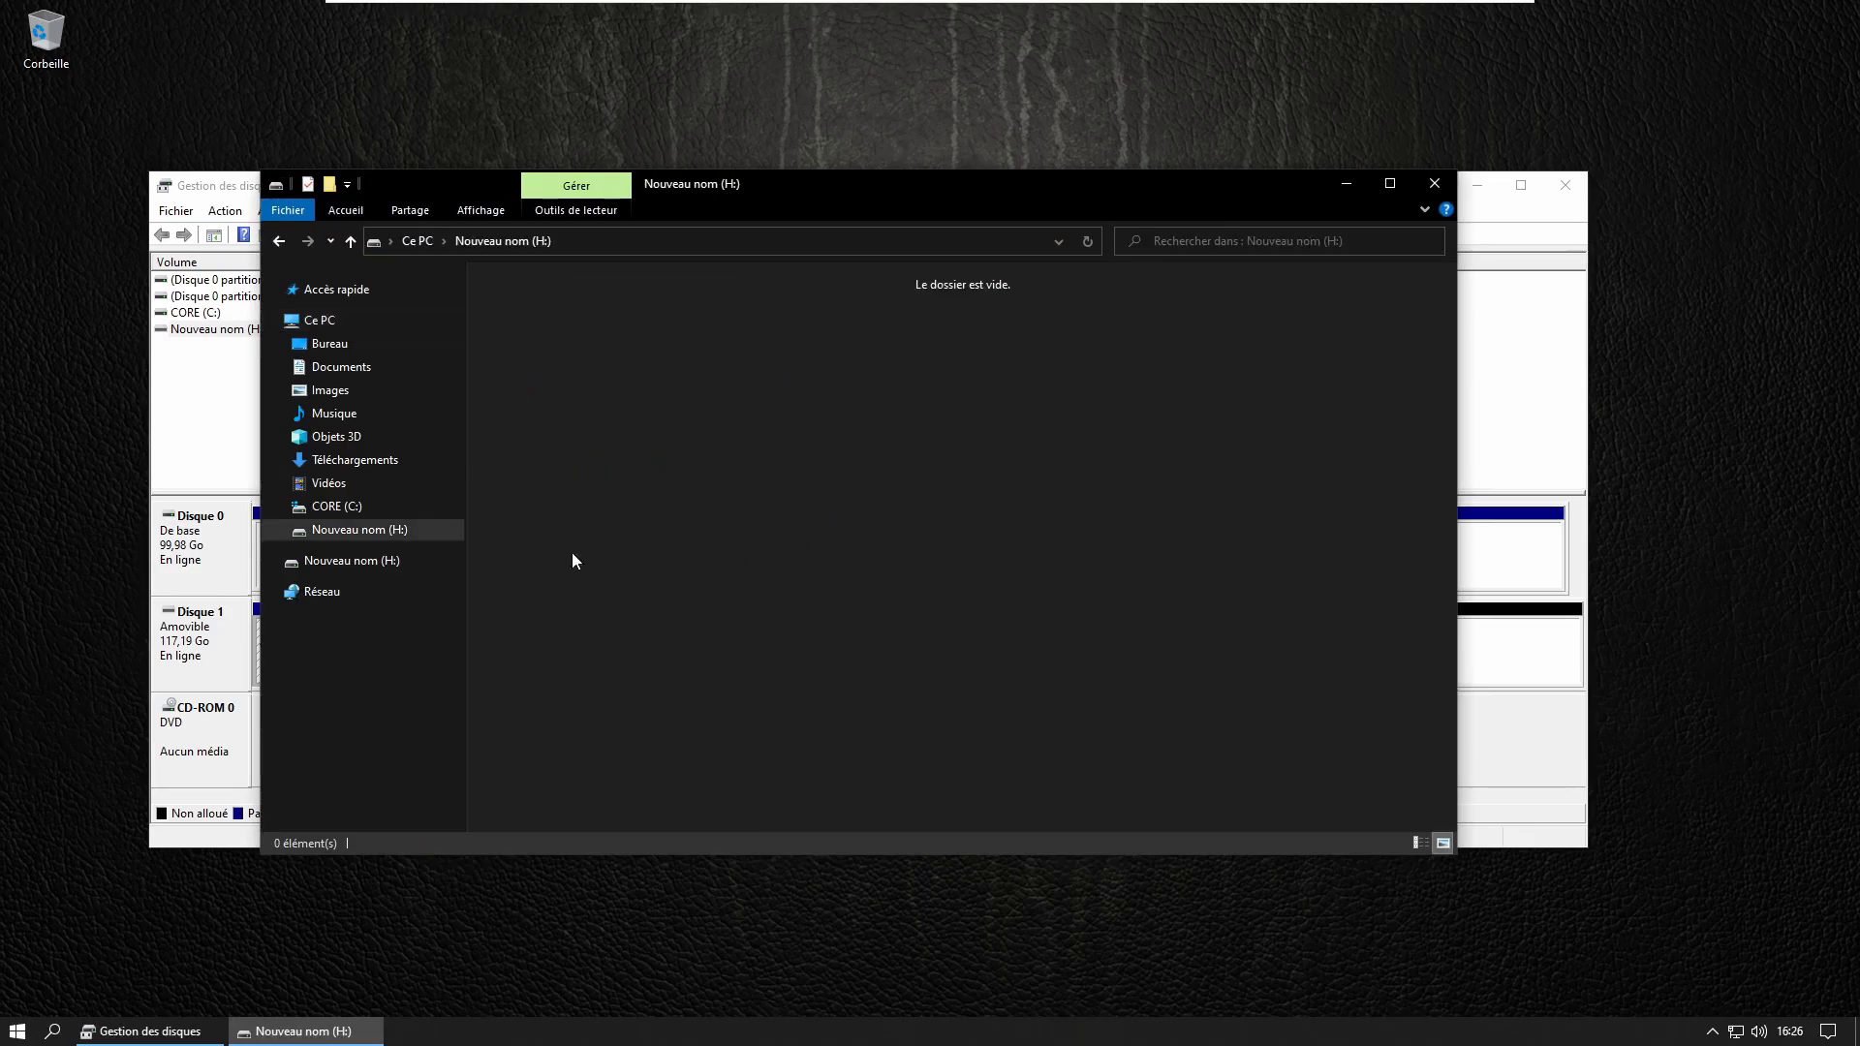
left_click(277, 239)
left_click(936, 617)
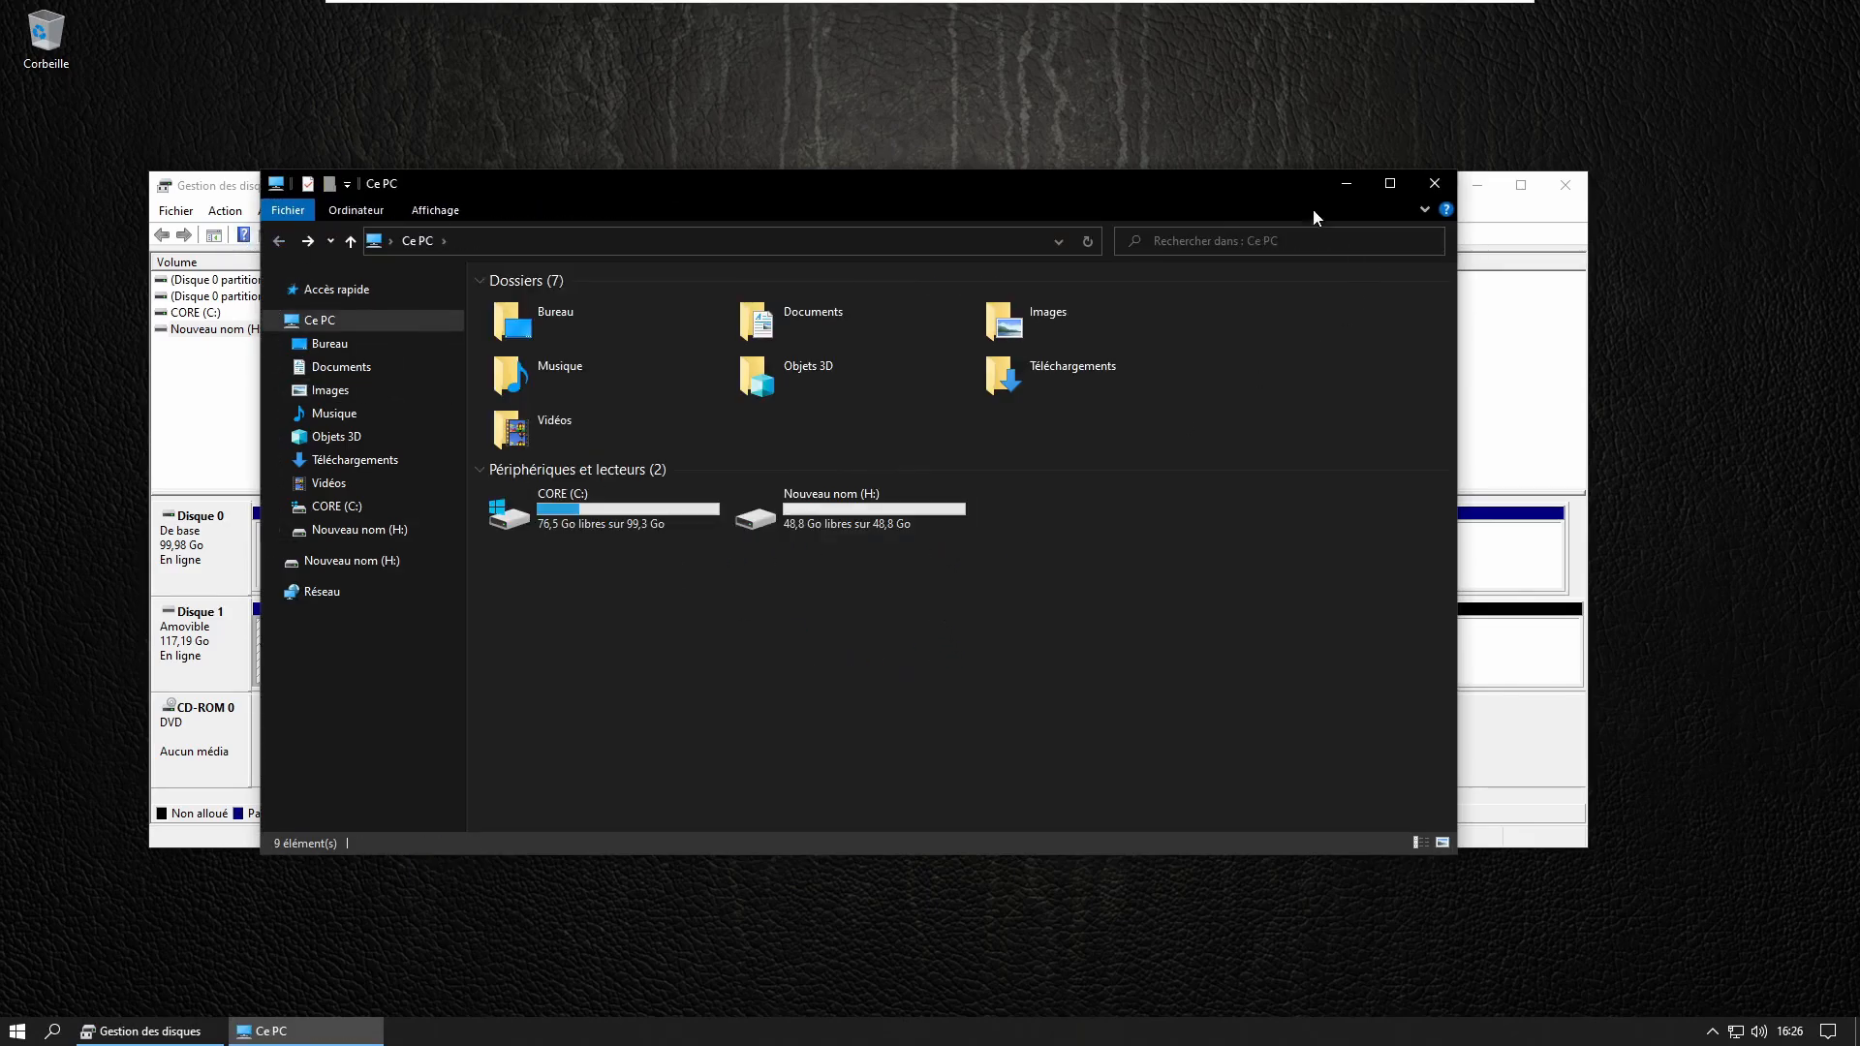
left_click(1346, 183)
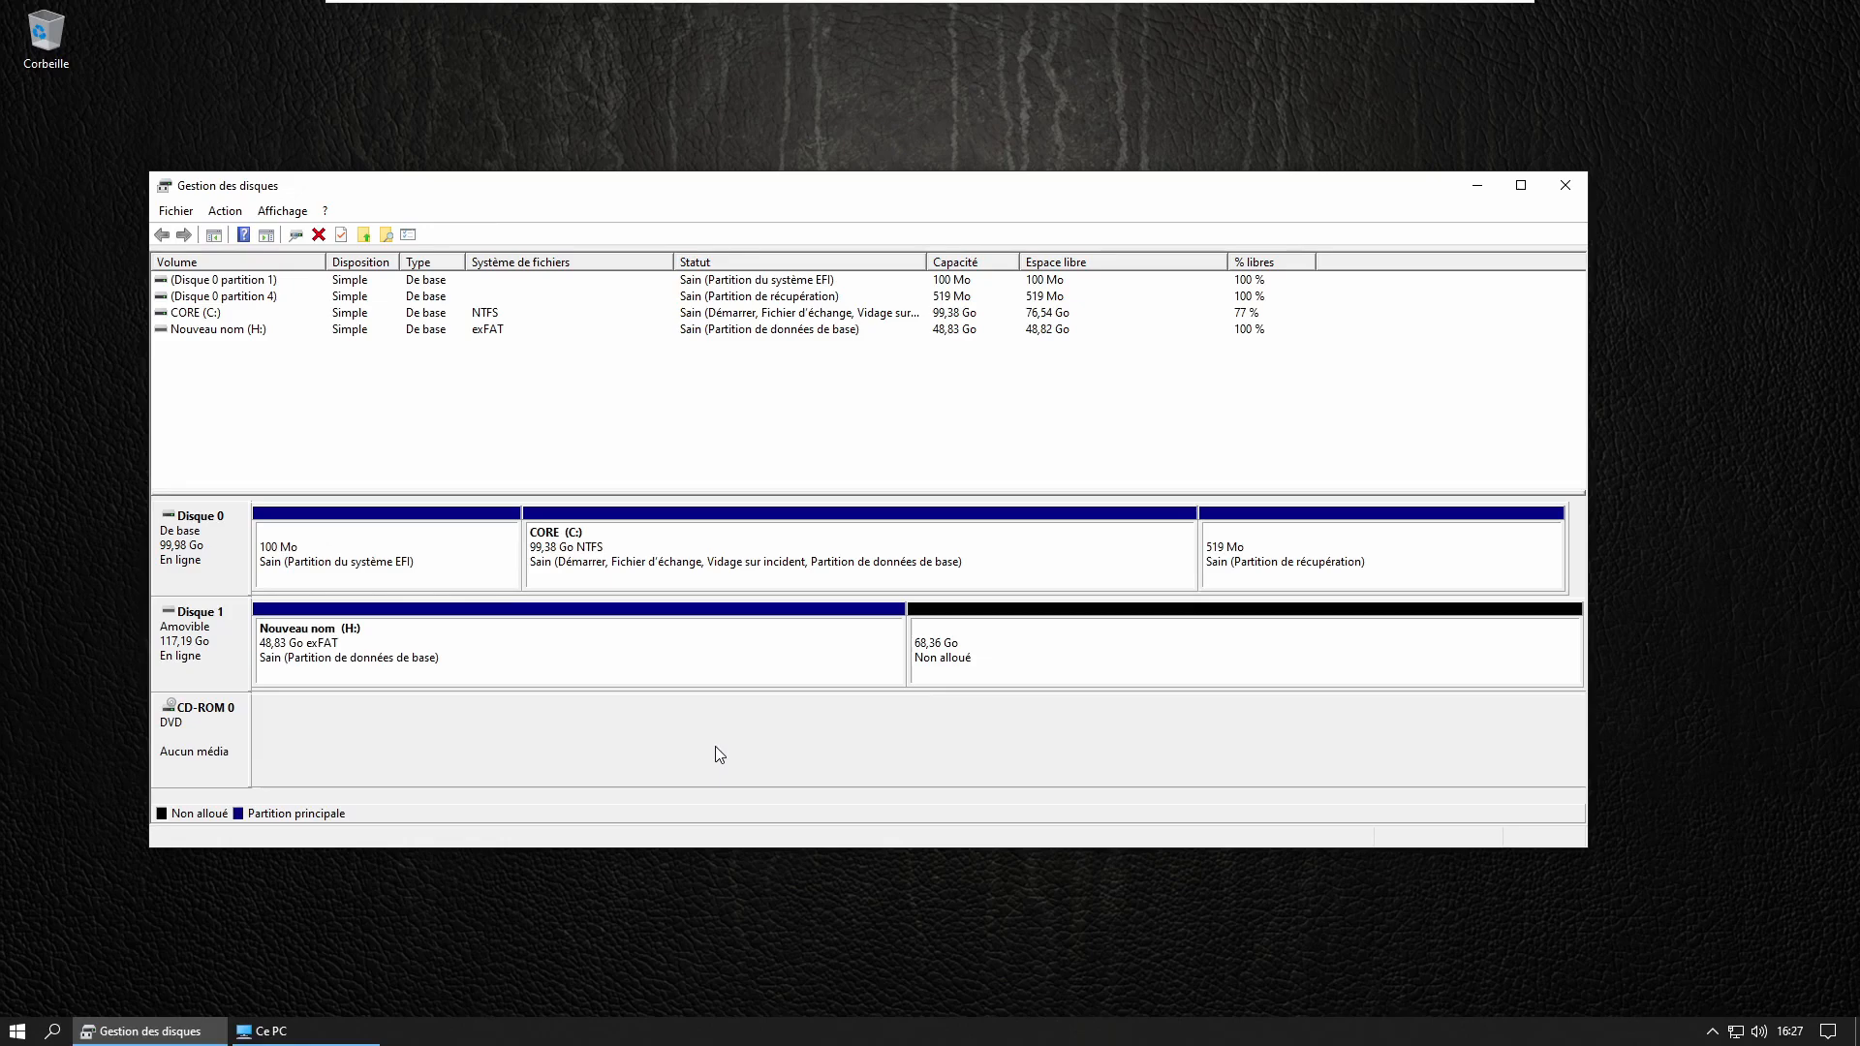
left_click(390, 657)
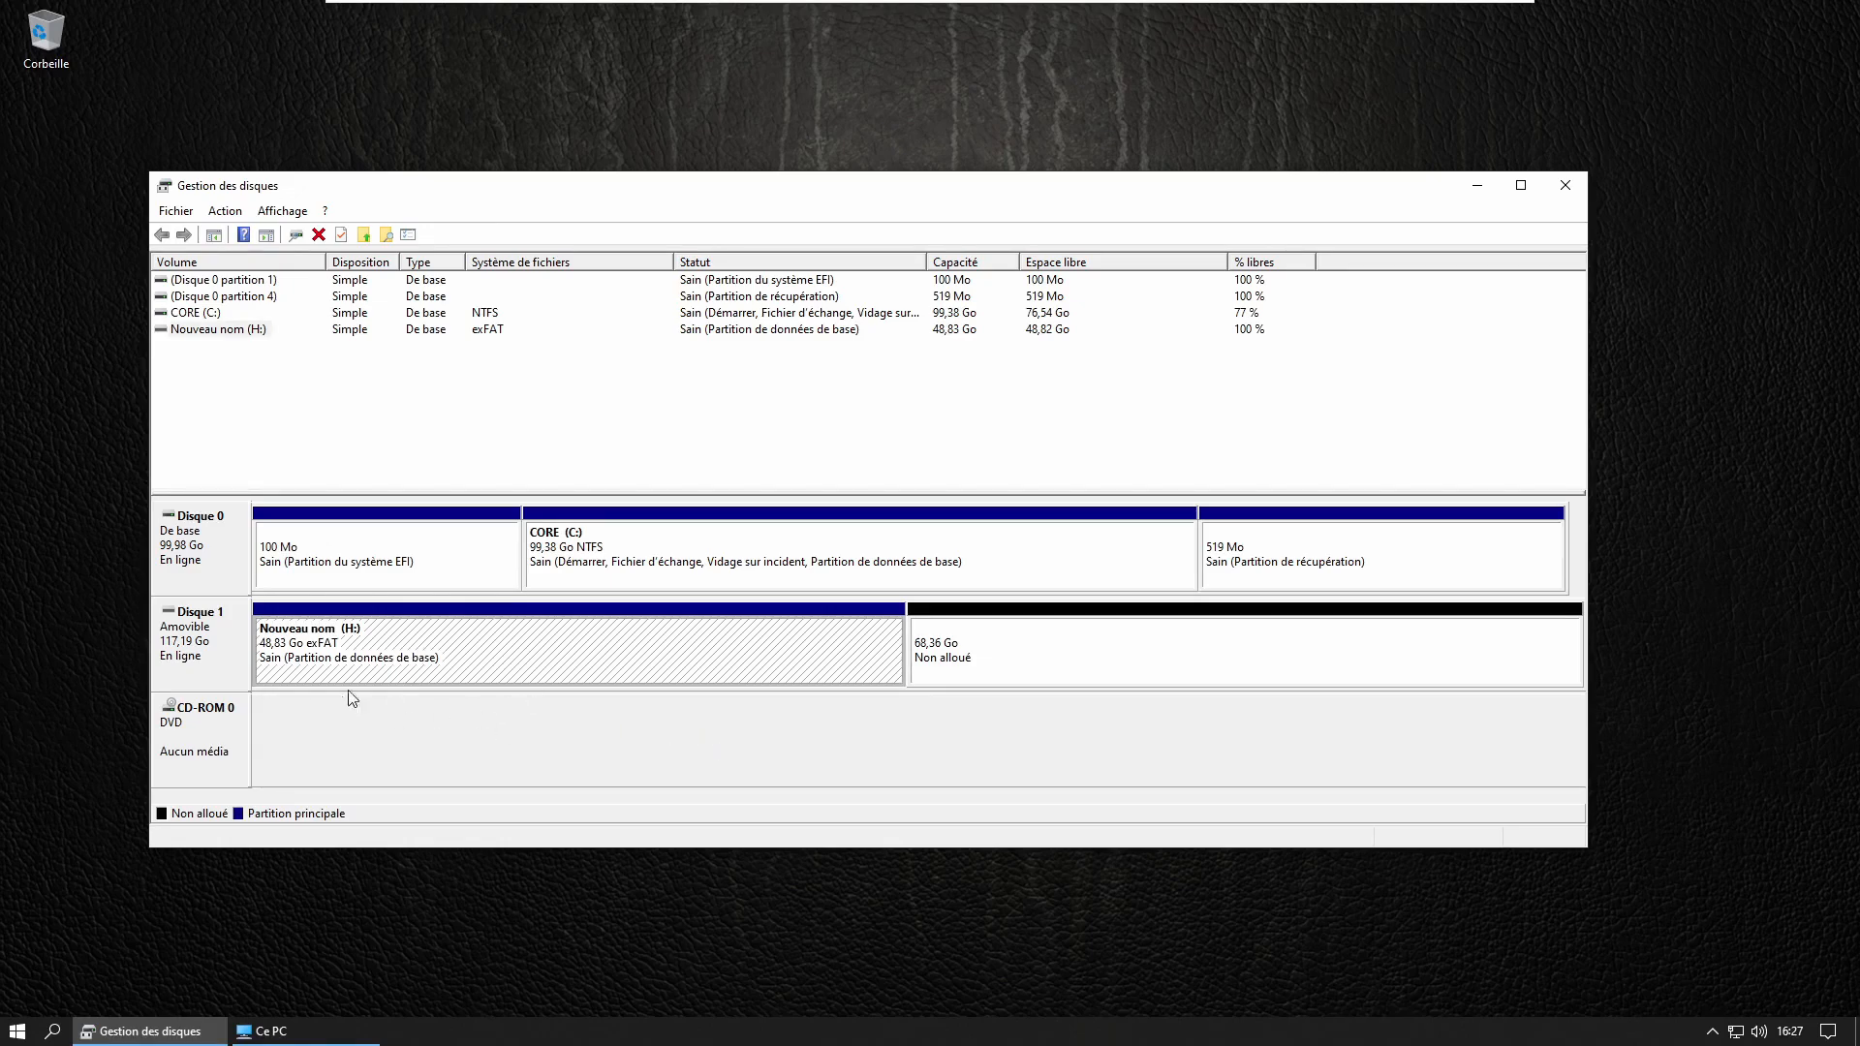
left_click(1066, 653)
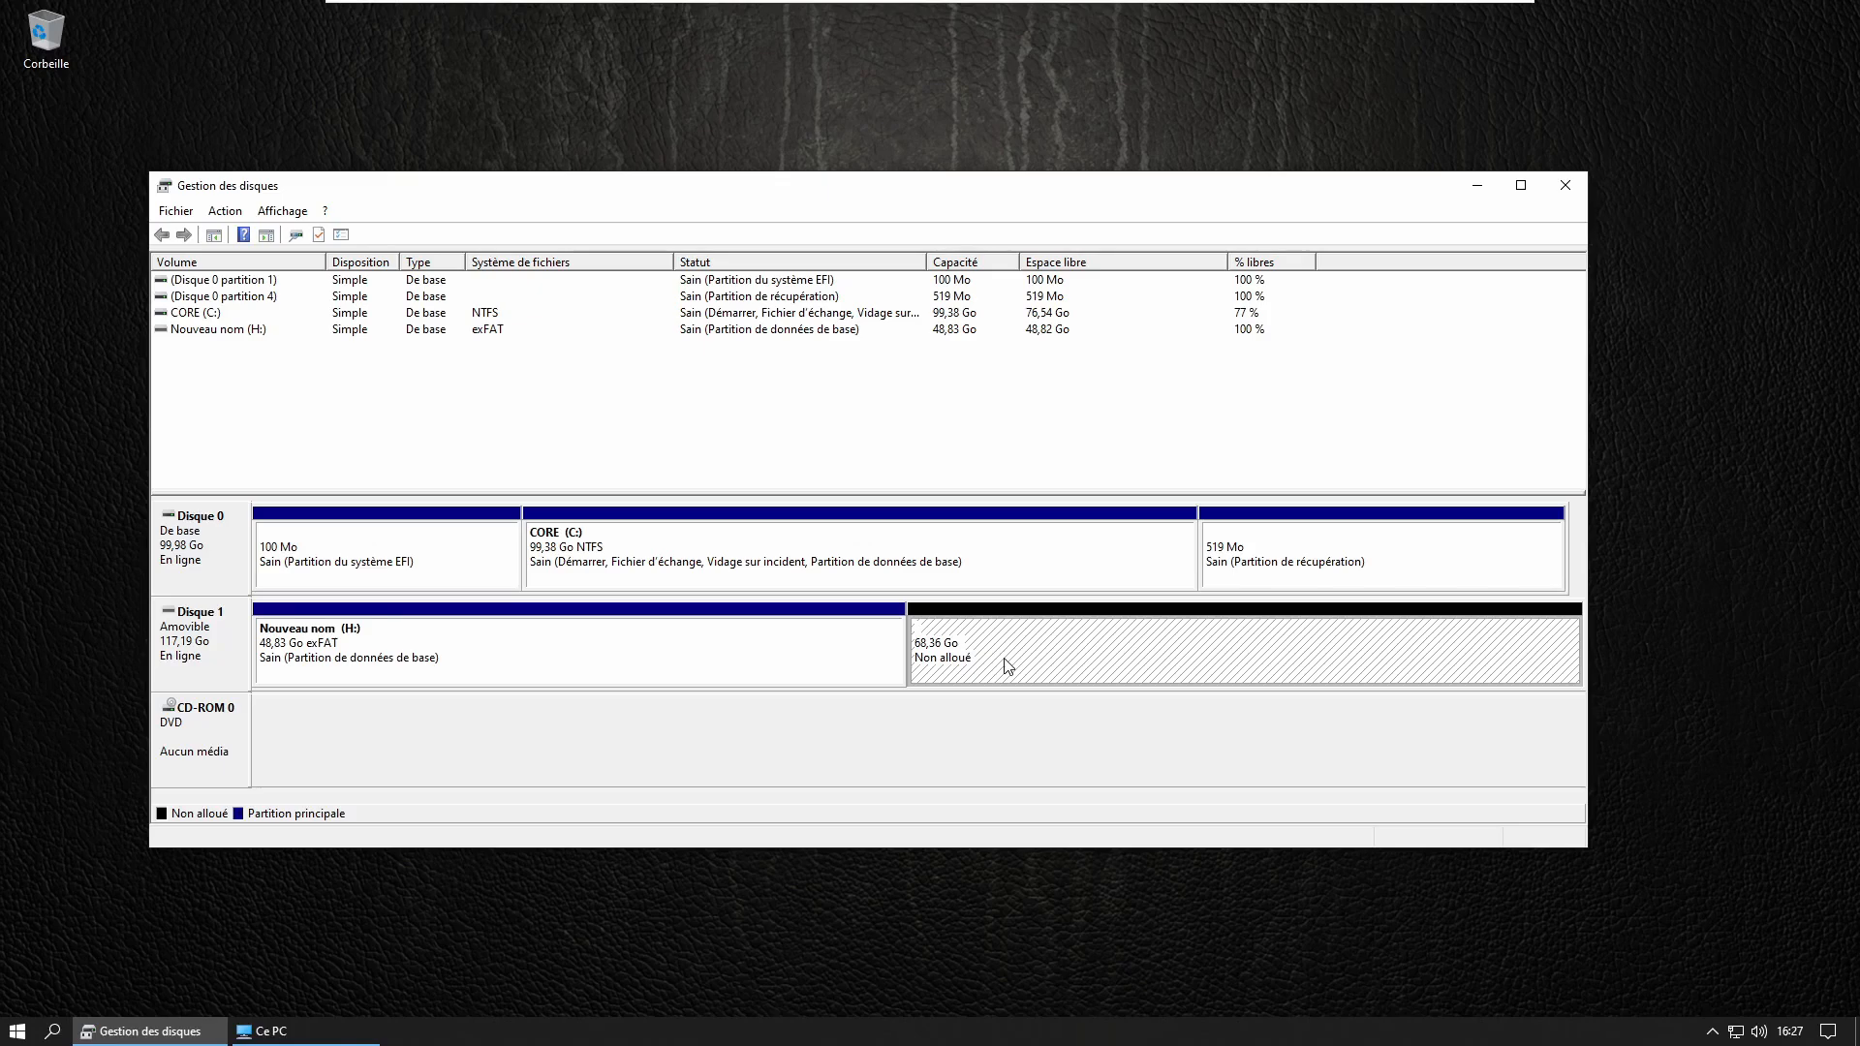
left_click(881, 725)
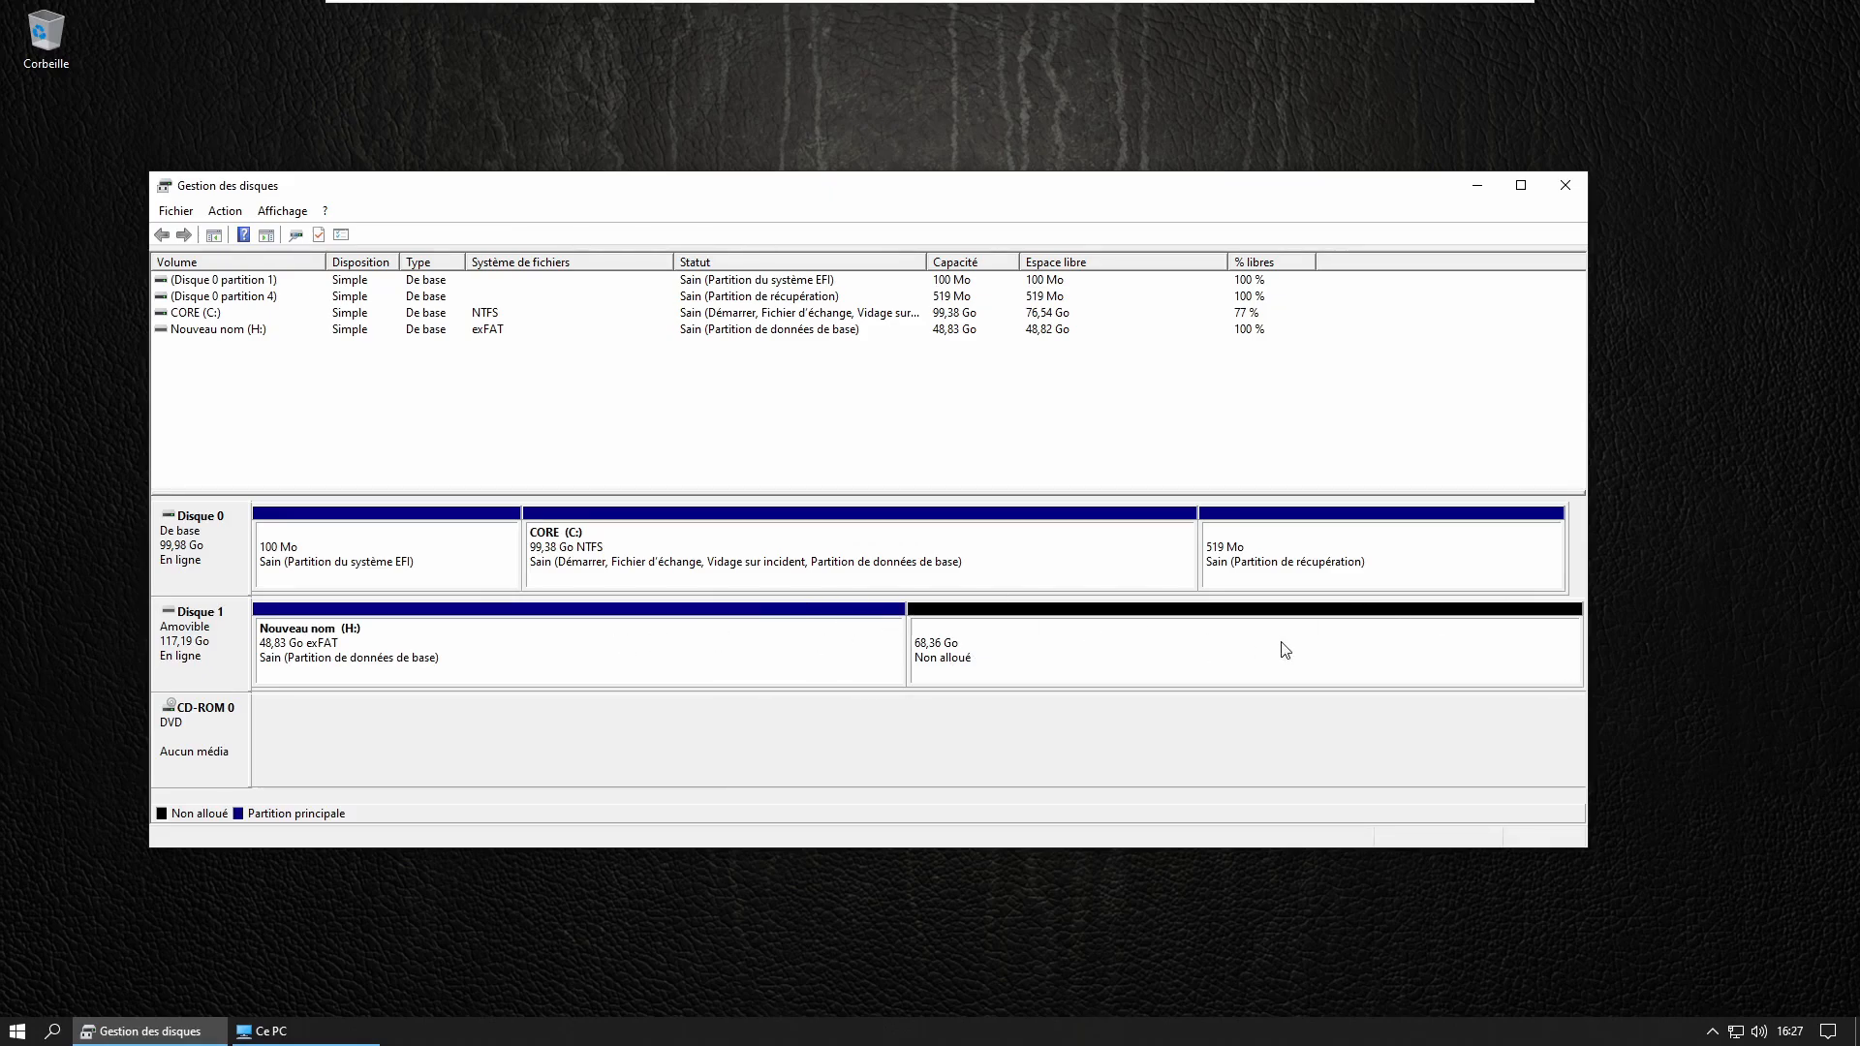
left_click(558, 643)
Start another simple volume in the remaining unallocated space of Disk 1 and set its size to 20000 MB.
left_click(912, 643)
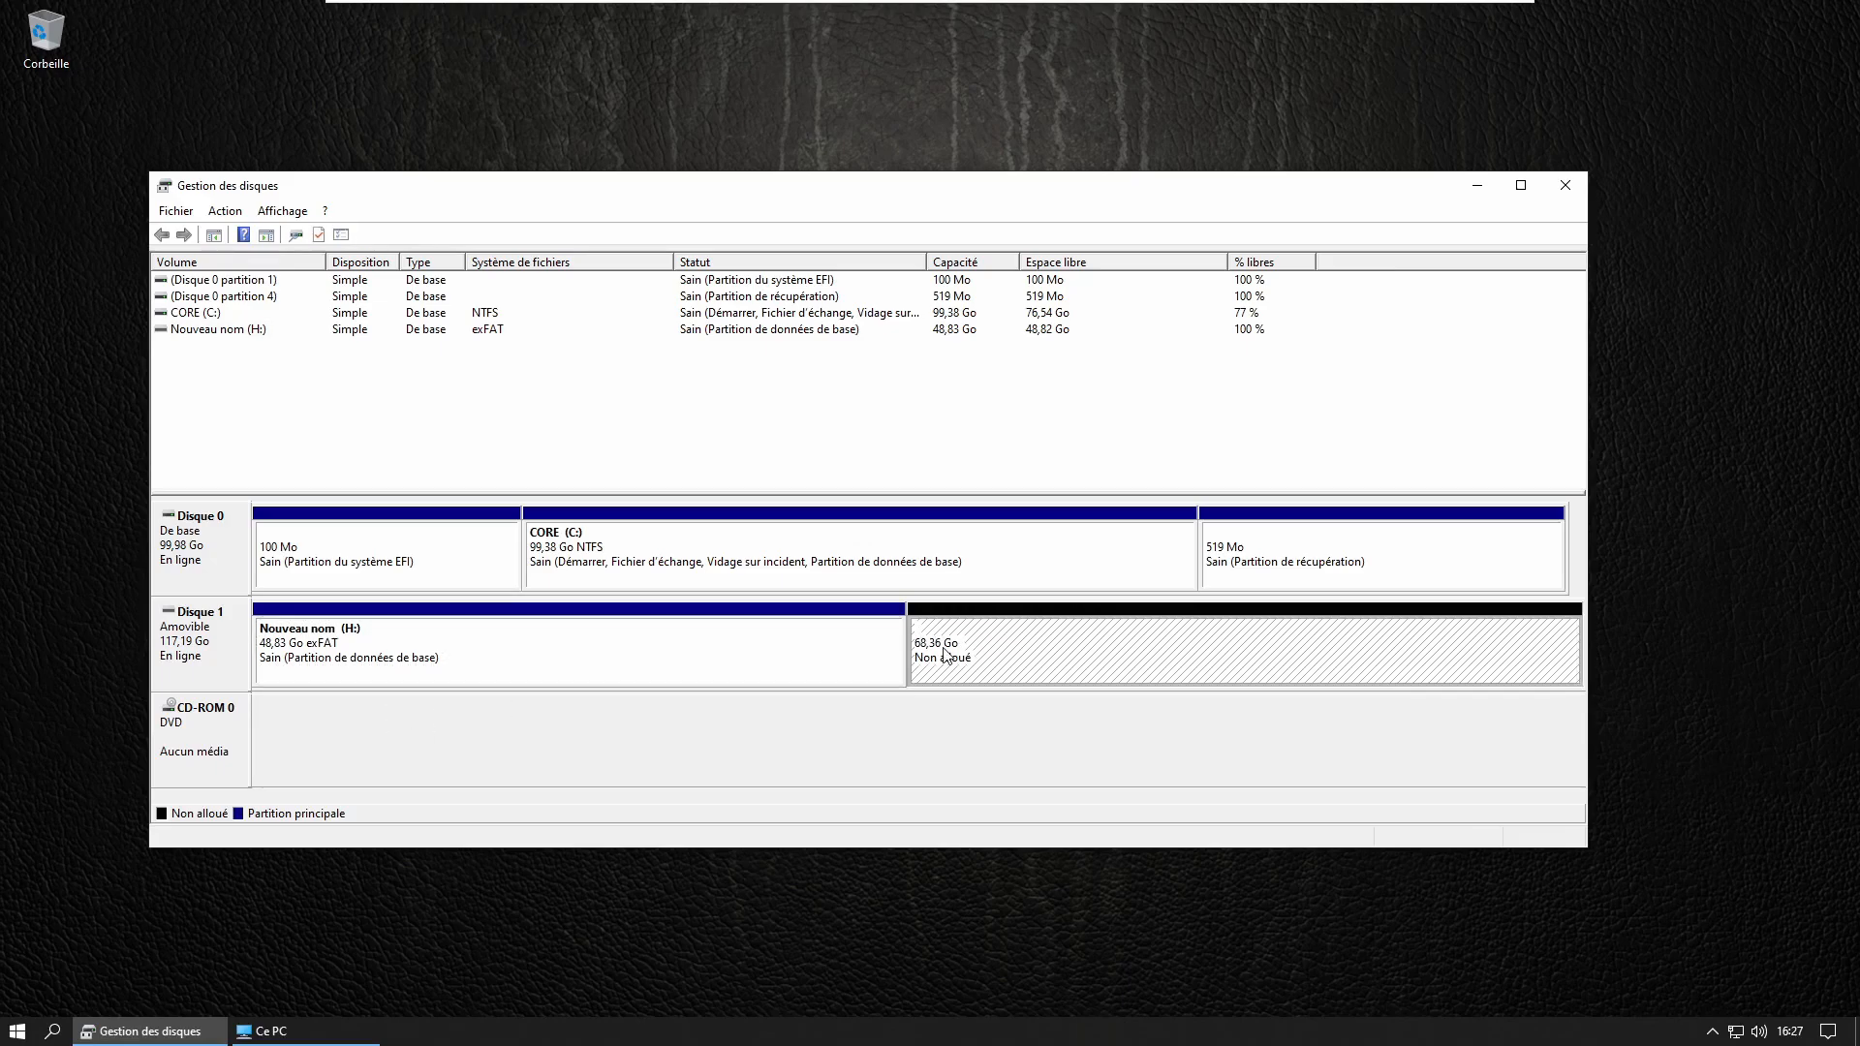
right_click(972, 643)
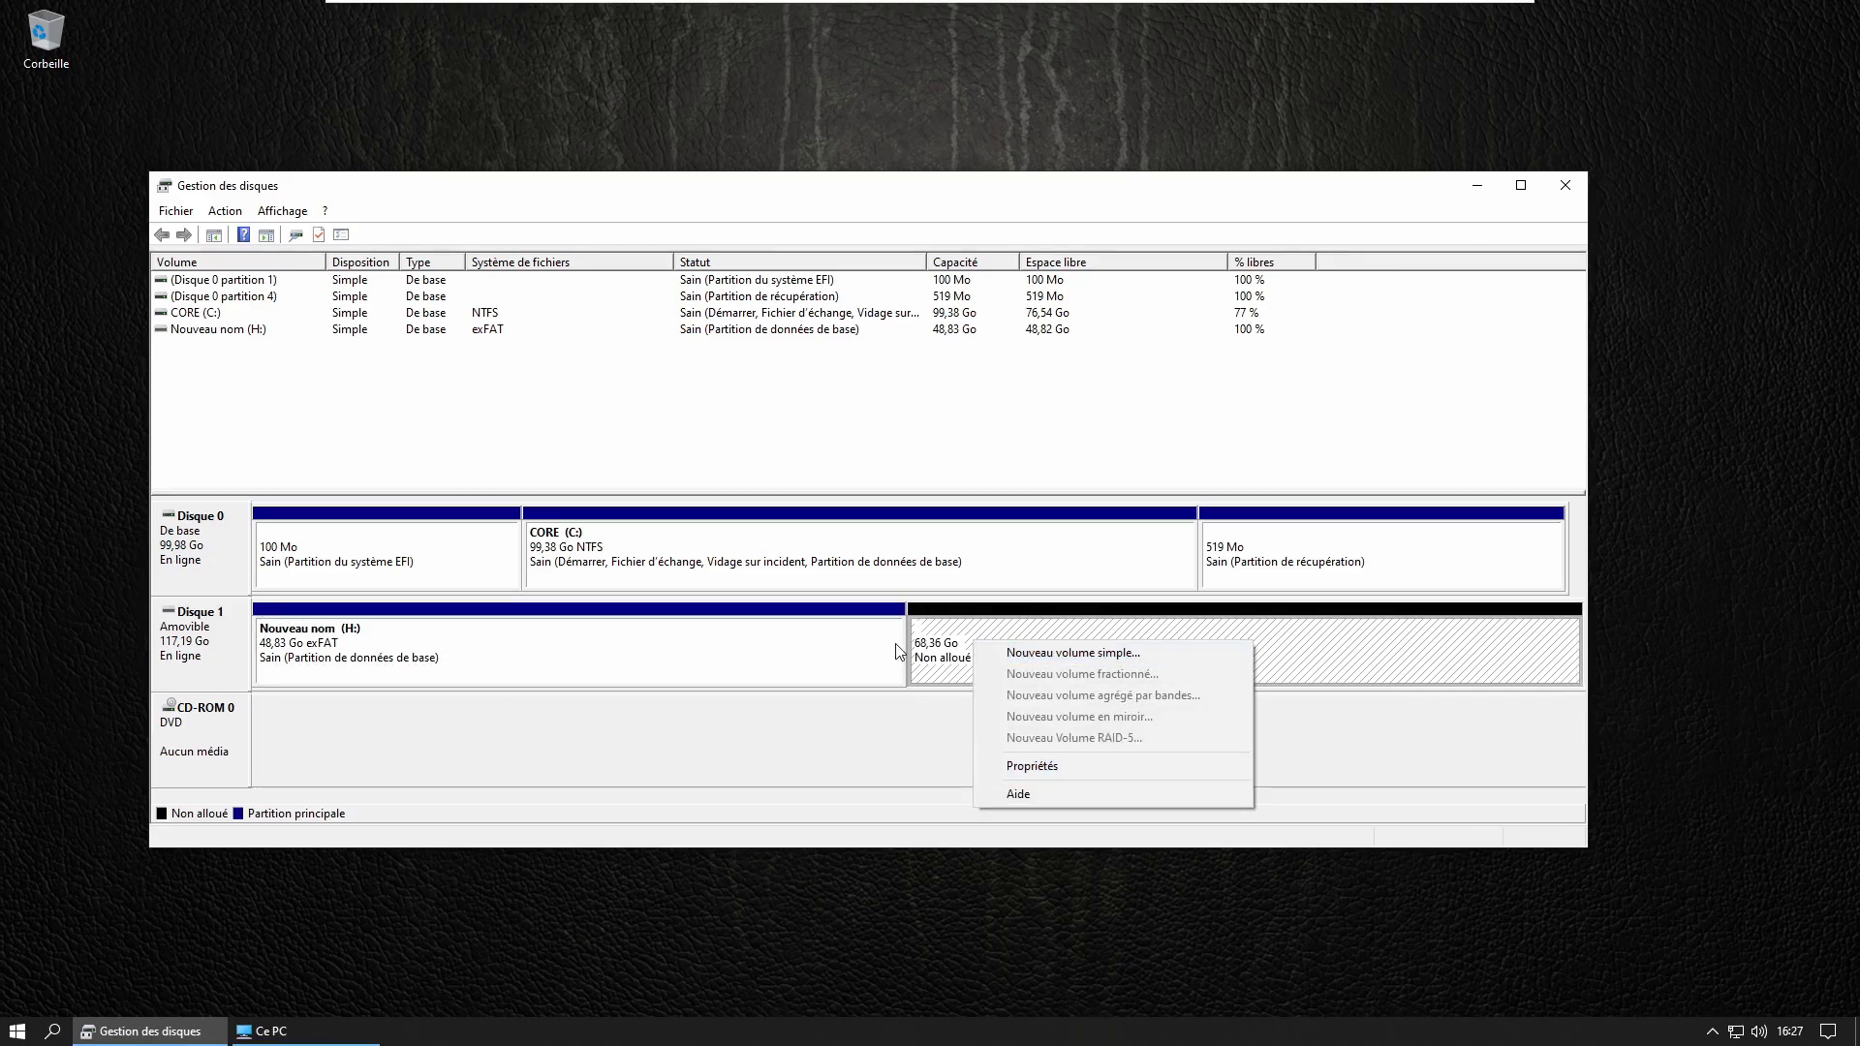
left_click(1068, 652)
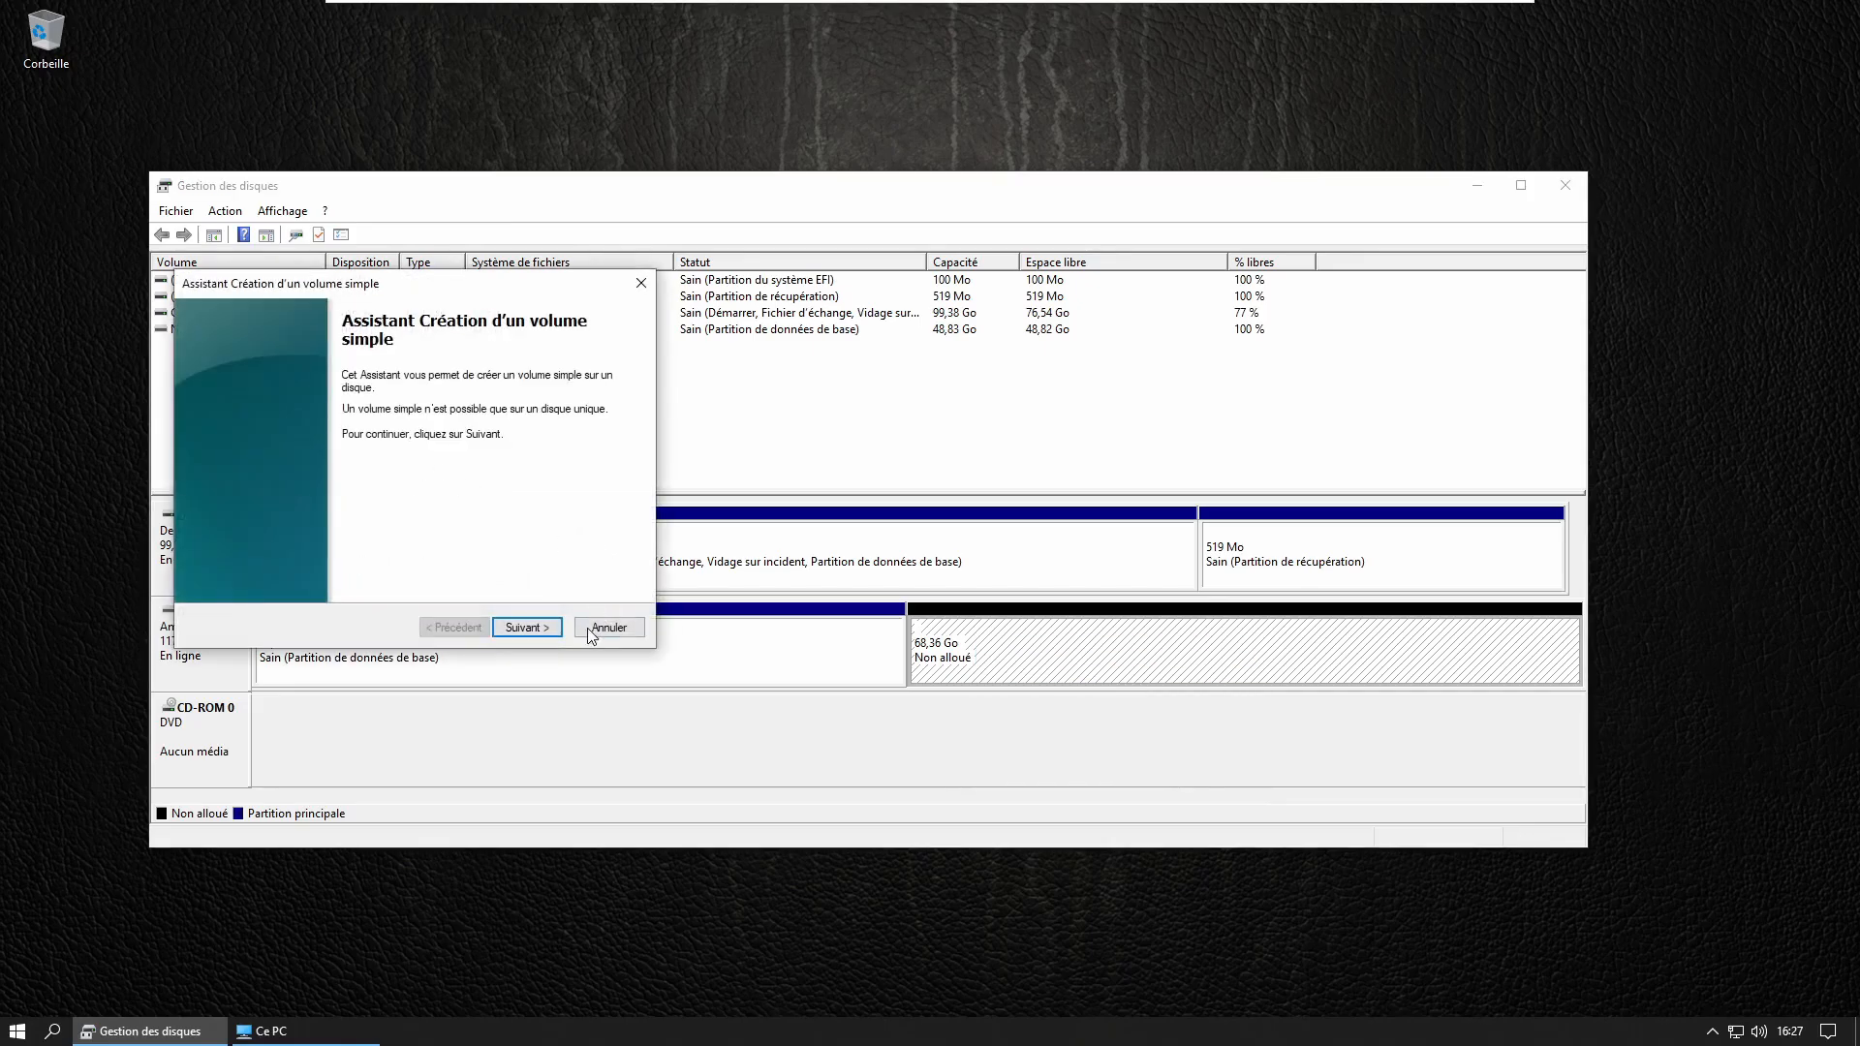
left_click(538, 628)
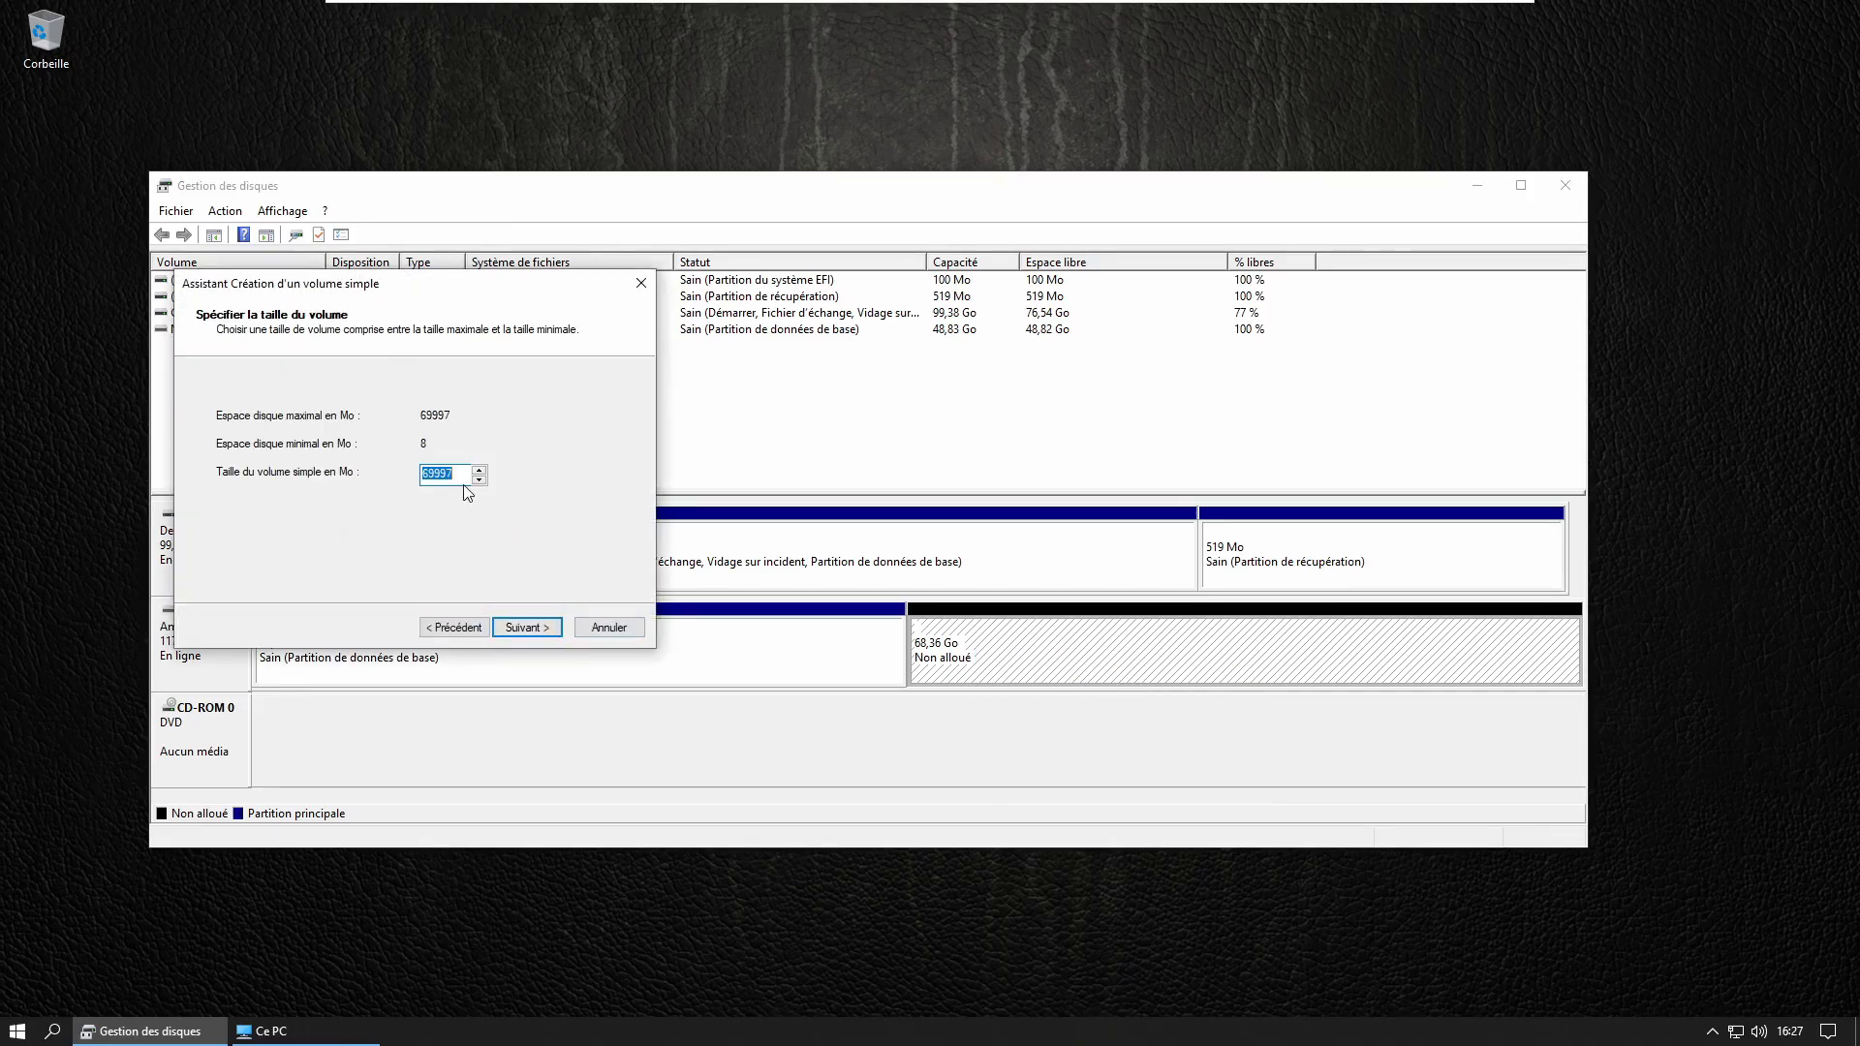
type("20000")
left_click(505, 628)
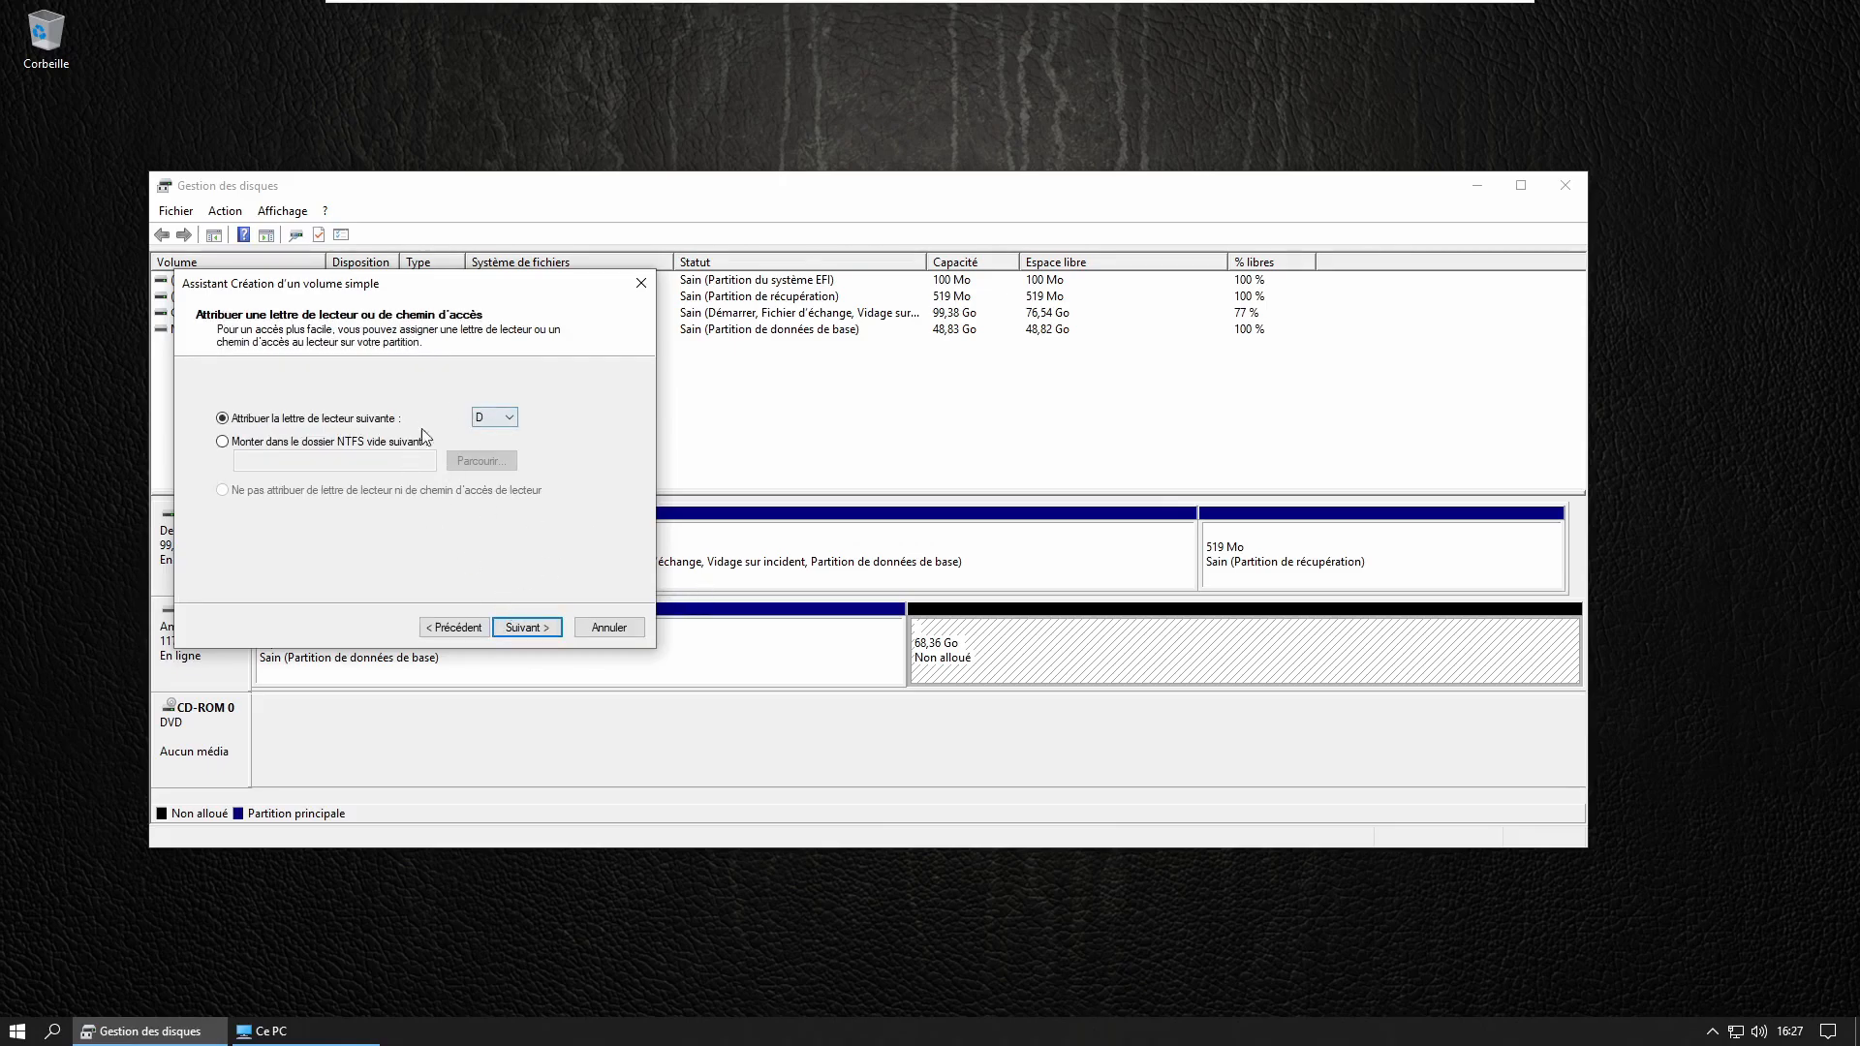
Move the volume creation wizard clear of the Disk 1 partition labels and assign drive letter I to the volume.
left_click_drag(483, 289, 775, 312)
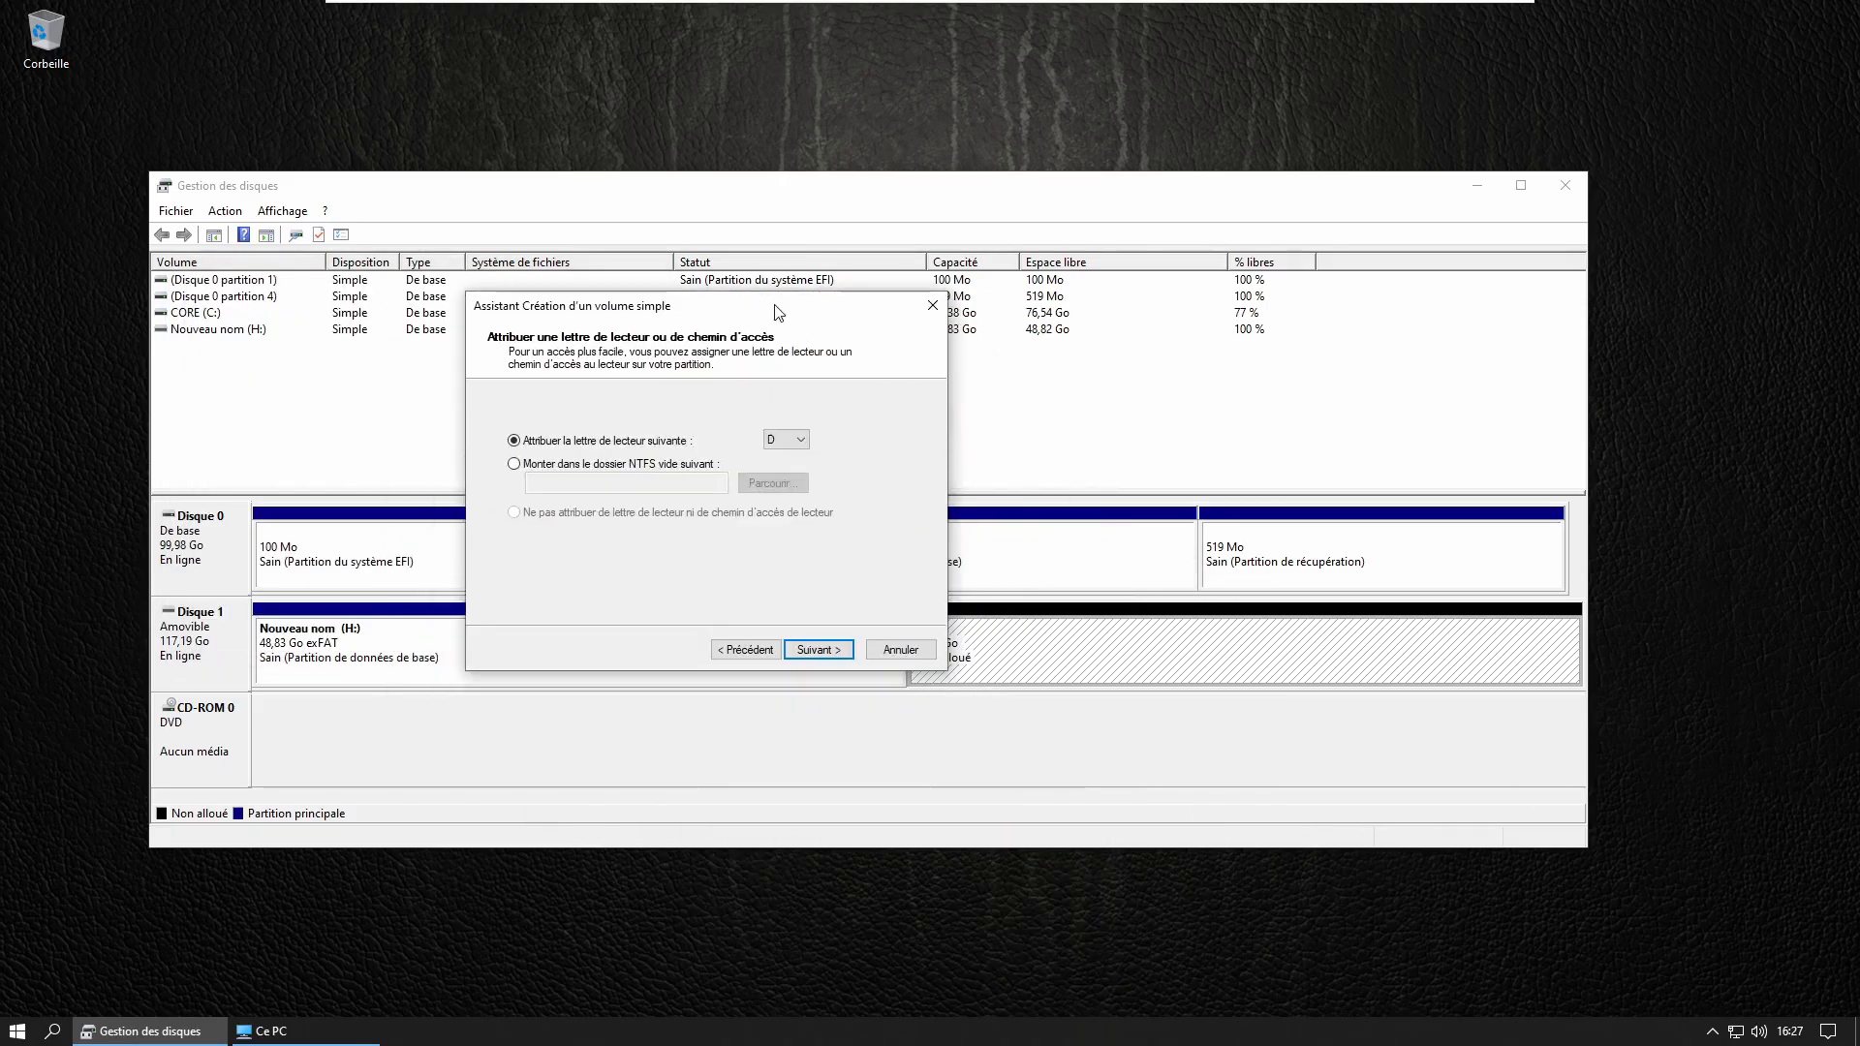
left_click(785, 439)
left_click(787, 532)
left_click(834, 648)
Name the volume crypted, choose FAT32 with quick formatting, and proceed to the wizard's summary.
left_click_drag(754, 535, 626, 538)
type("crypted")
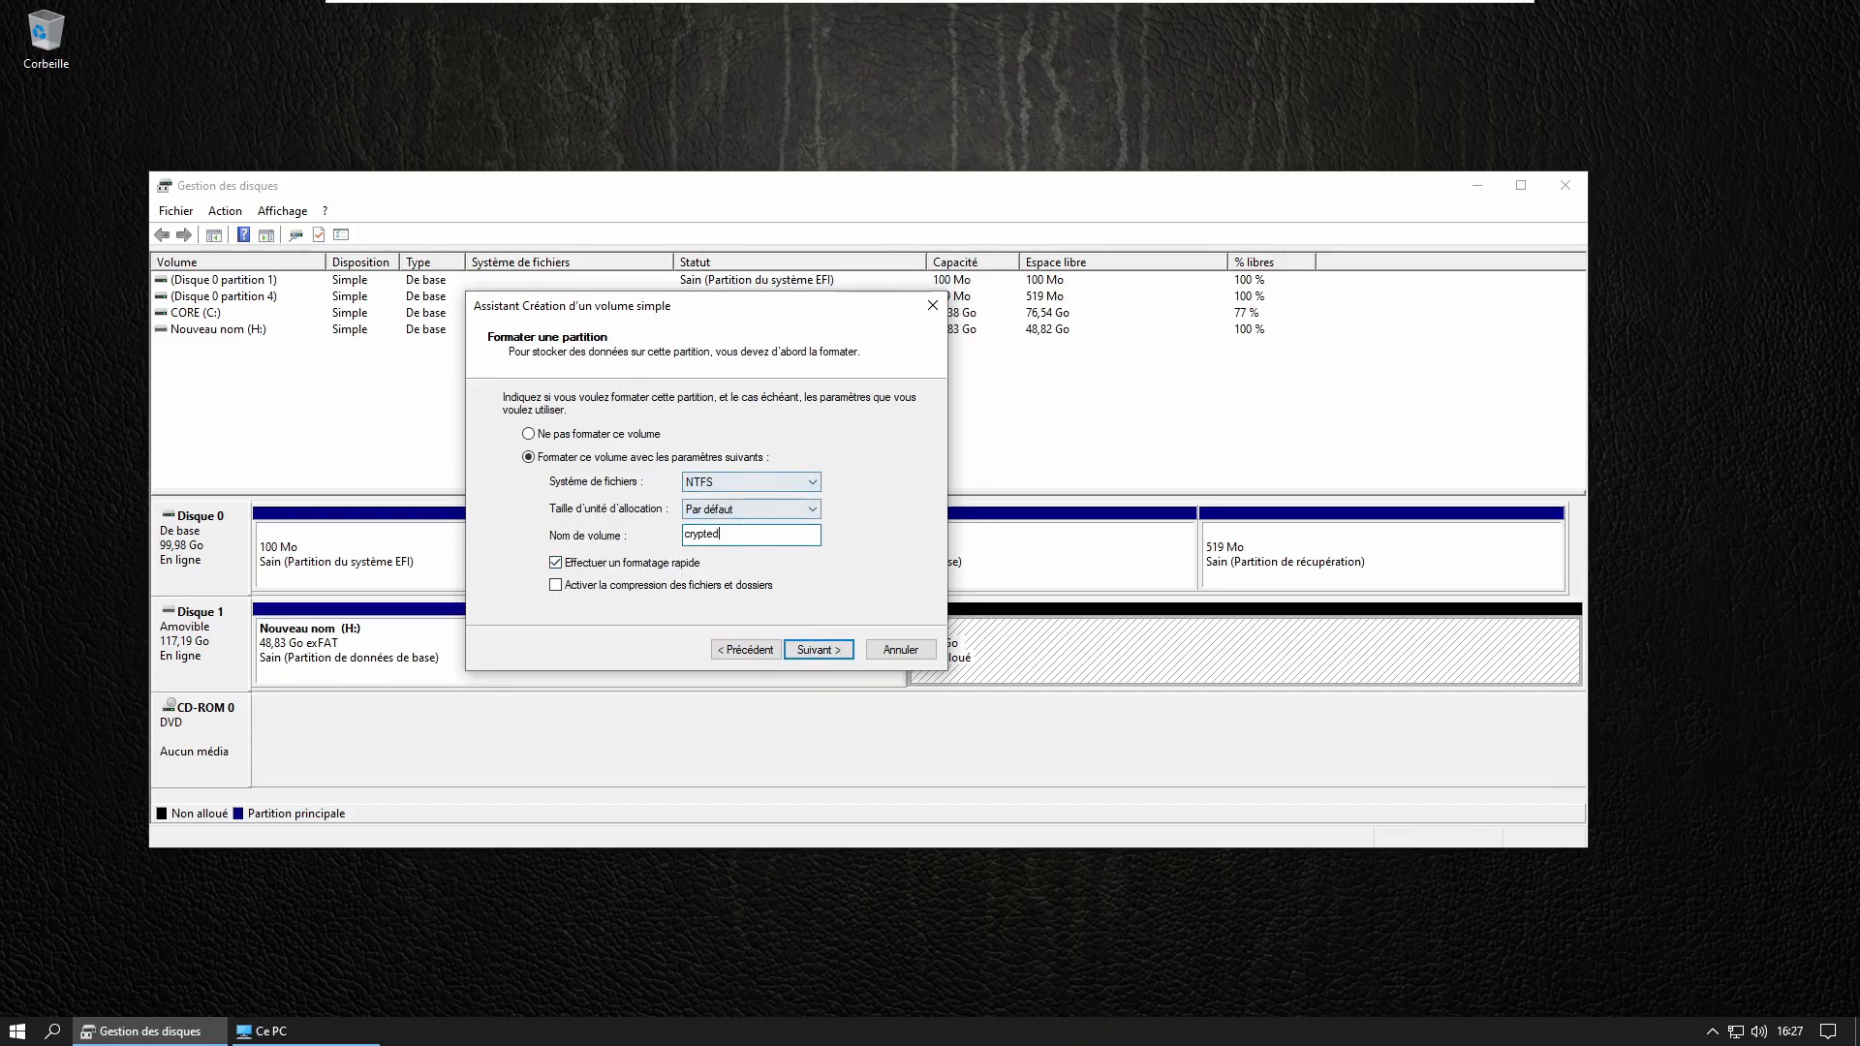
left_click(763, 487)
left_click(764, 502)
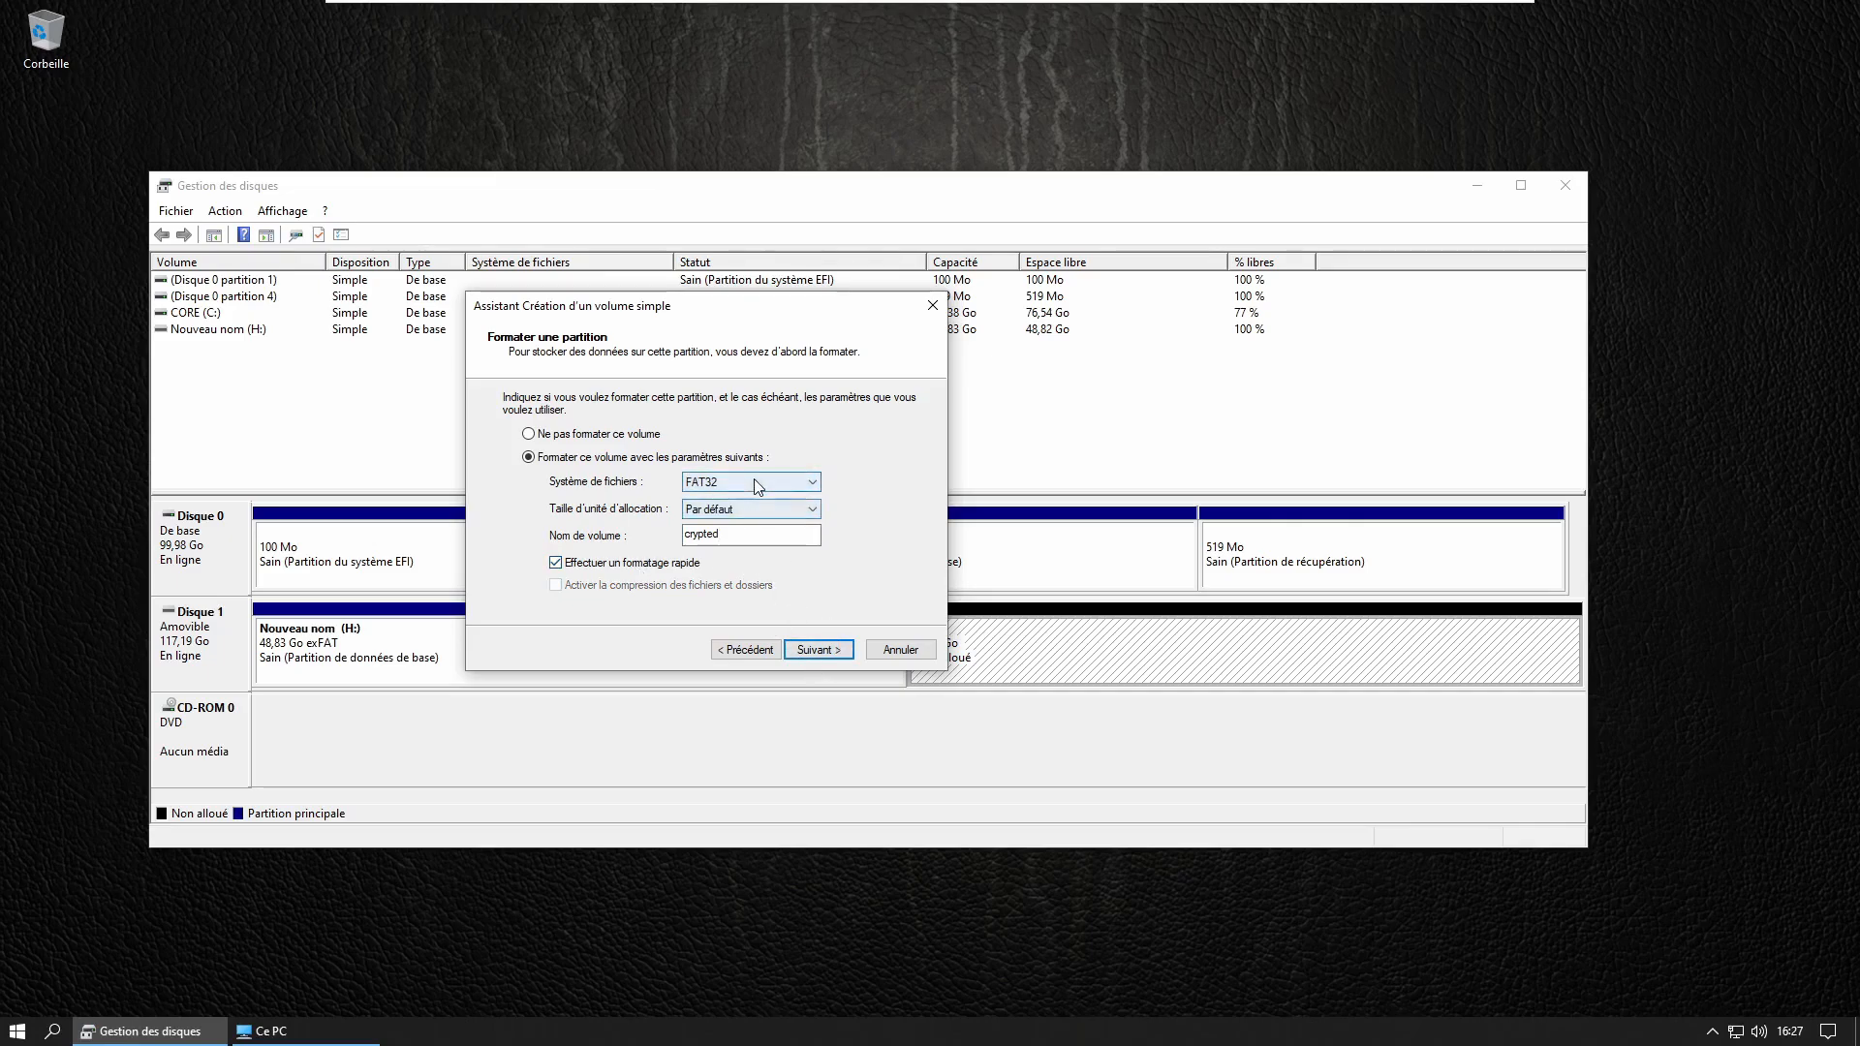
left_click(813, 652)
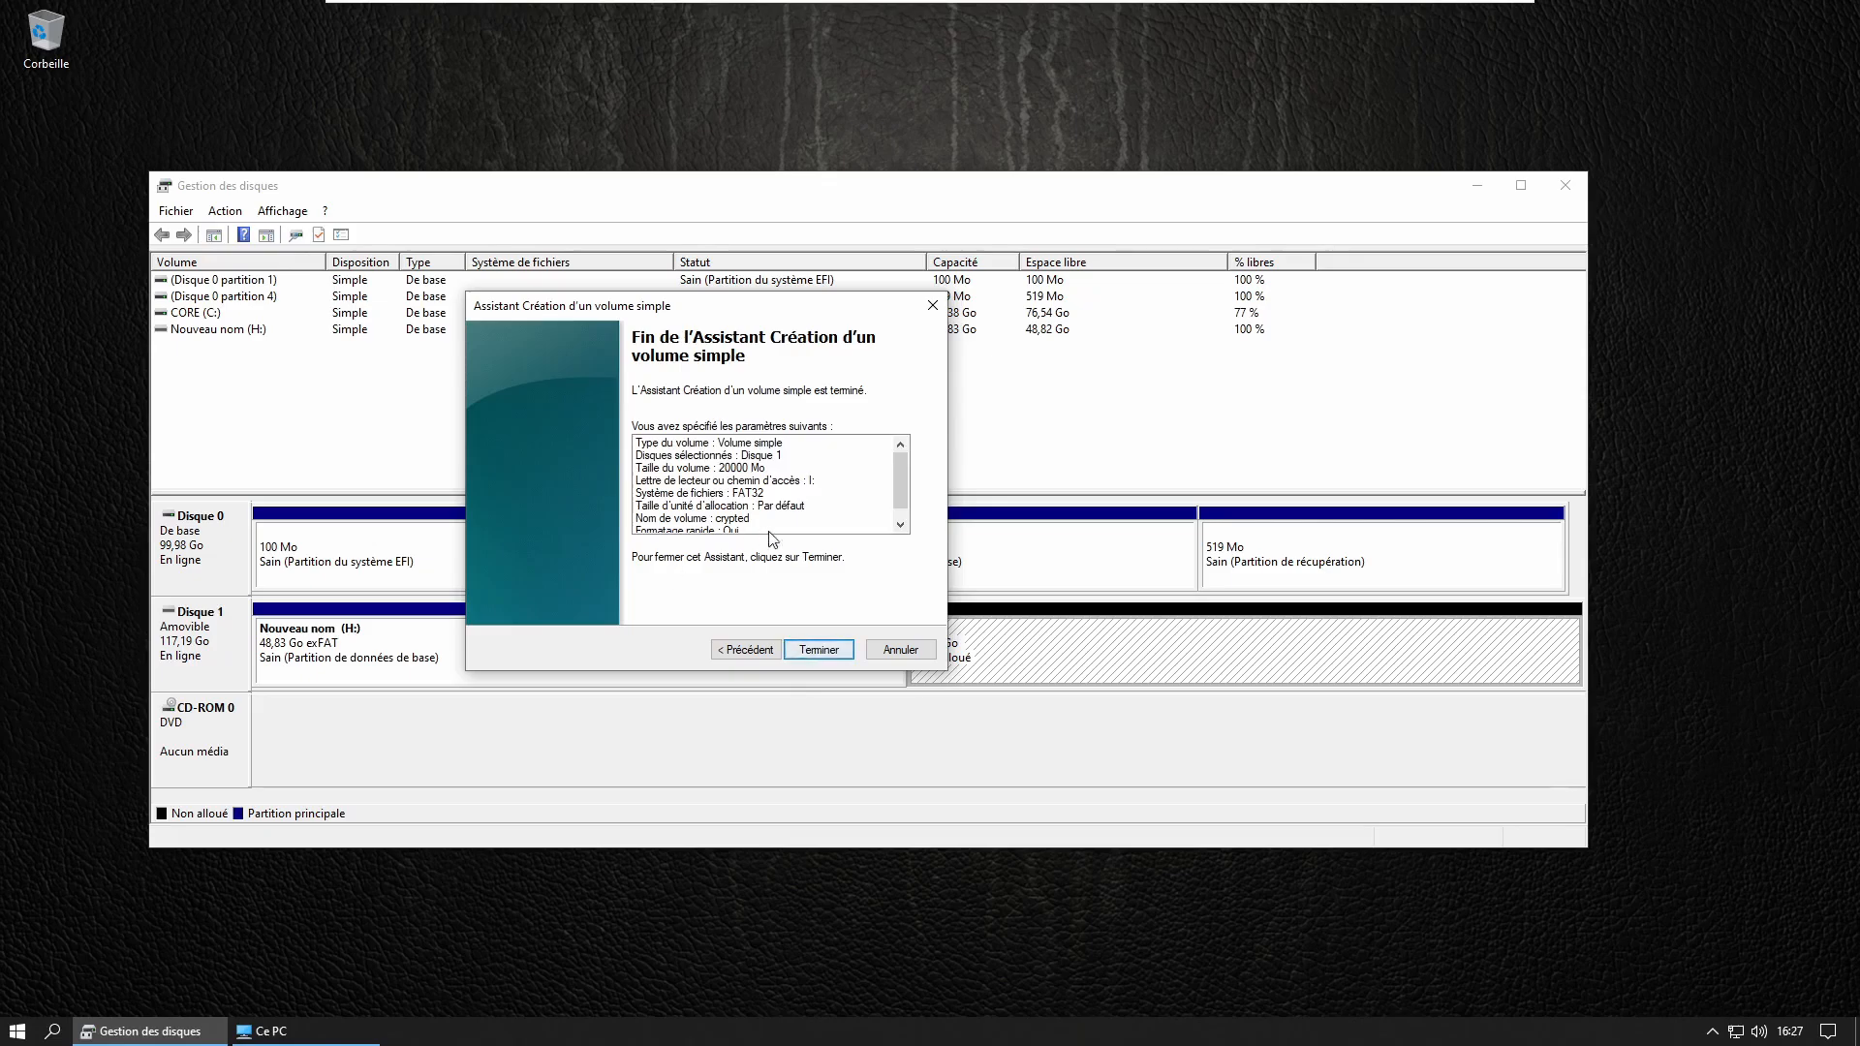
Create the crypted volume with the wizard's settings, and dismiss the insert-disk request and the File Explorer window.
left_click(839, 651)
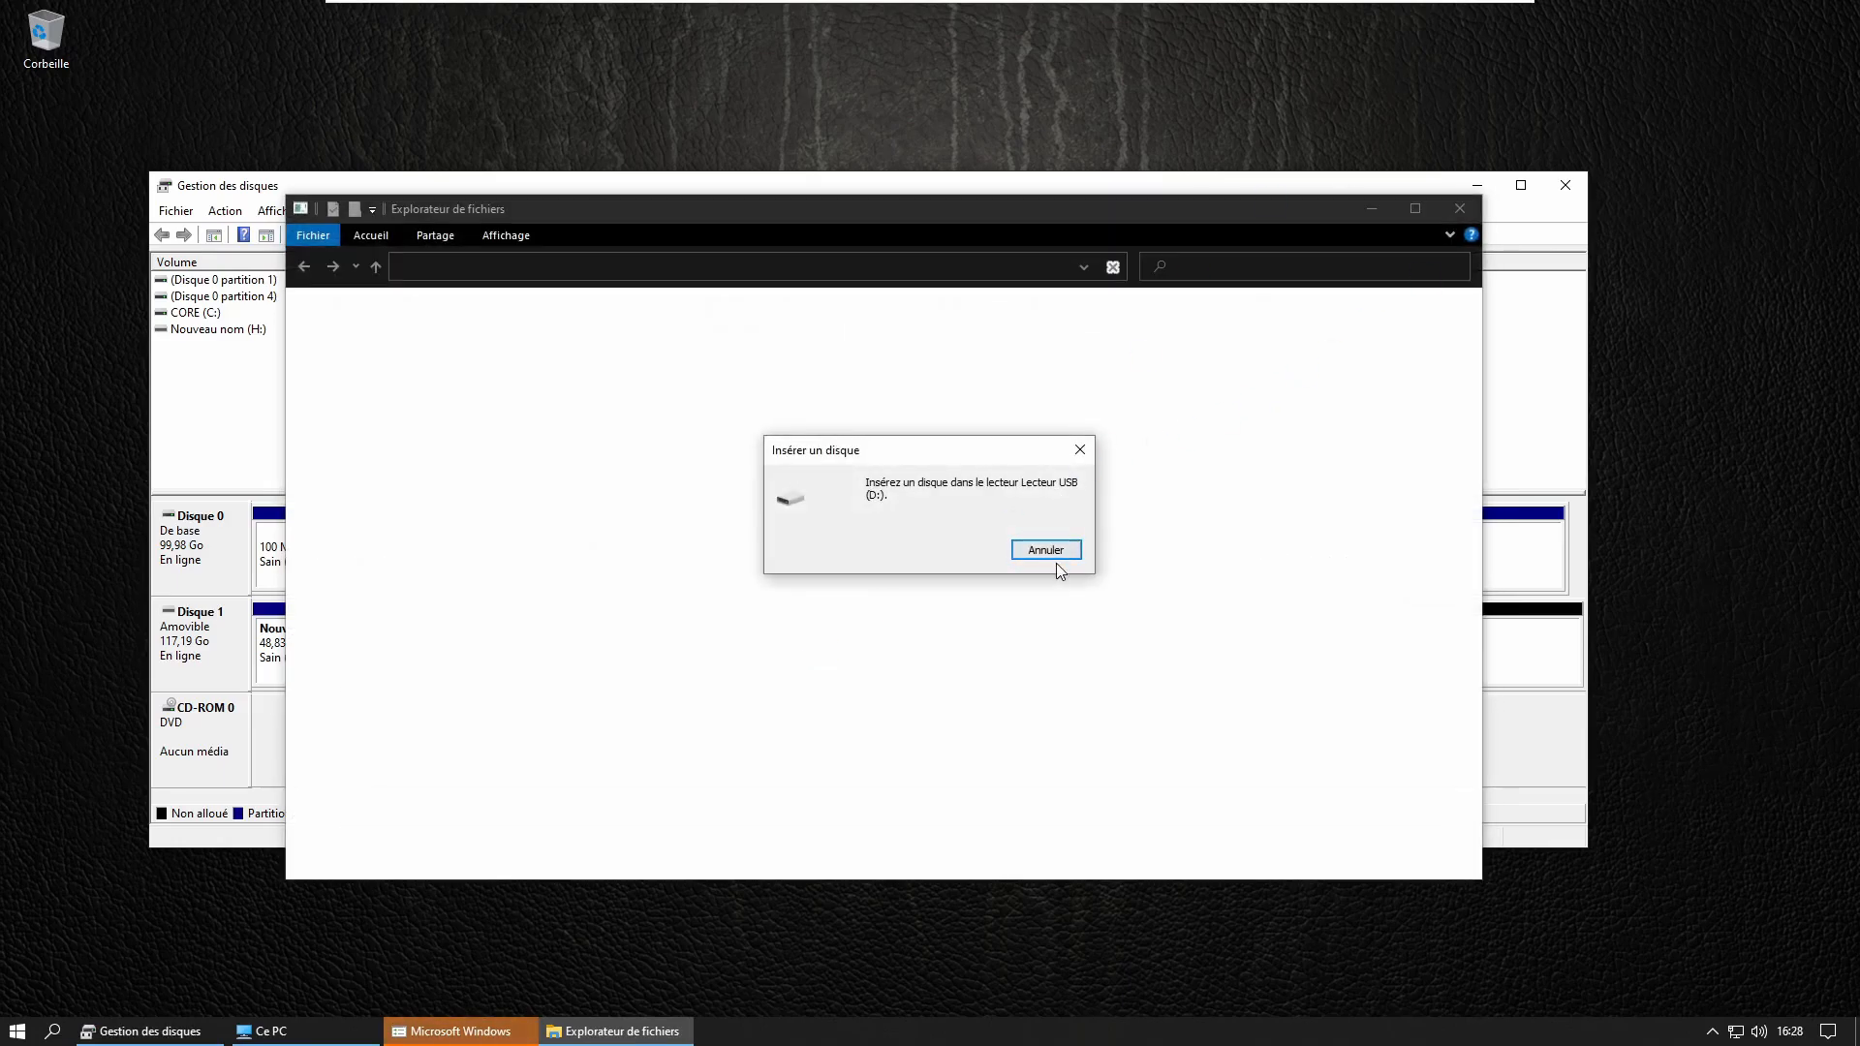
left_click(1046, 550)
left_click(1458, 209)
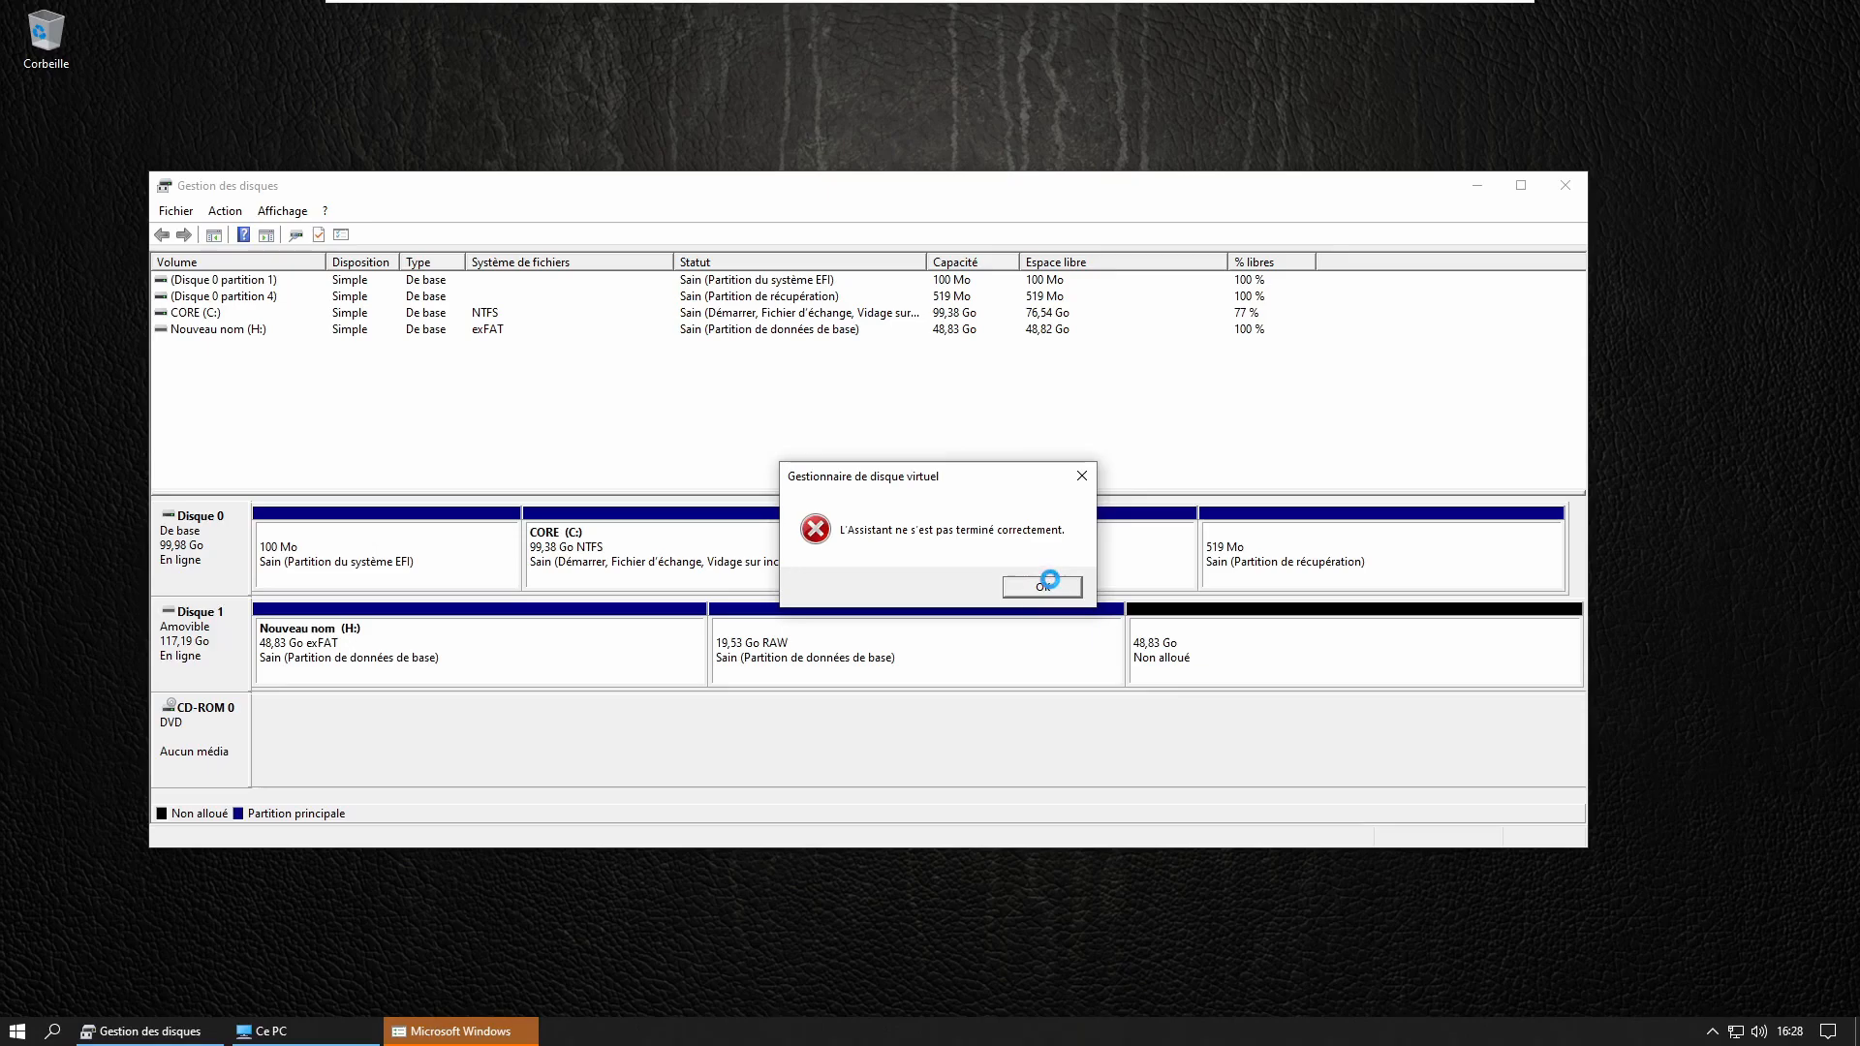
Try to format drive D: as exFAT with the volume name crypted and quick formatting, accepting the data-erasure warning.
left_click(463, 1033)
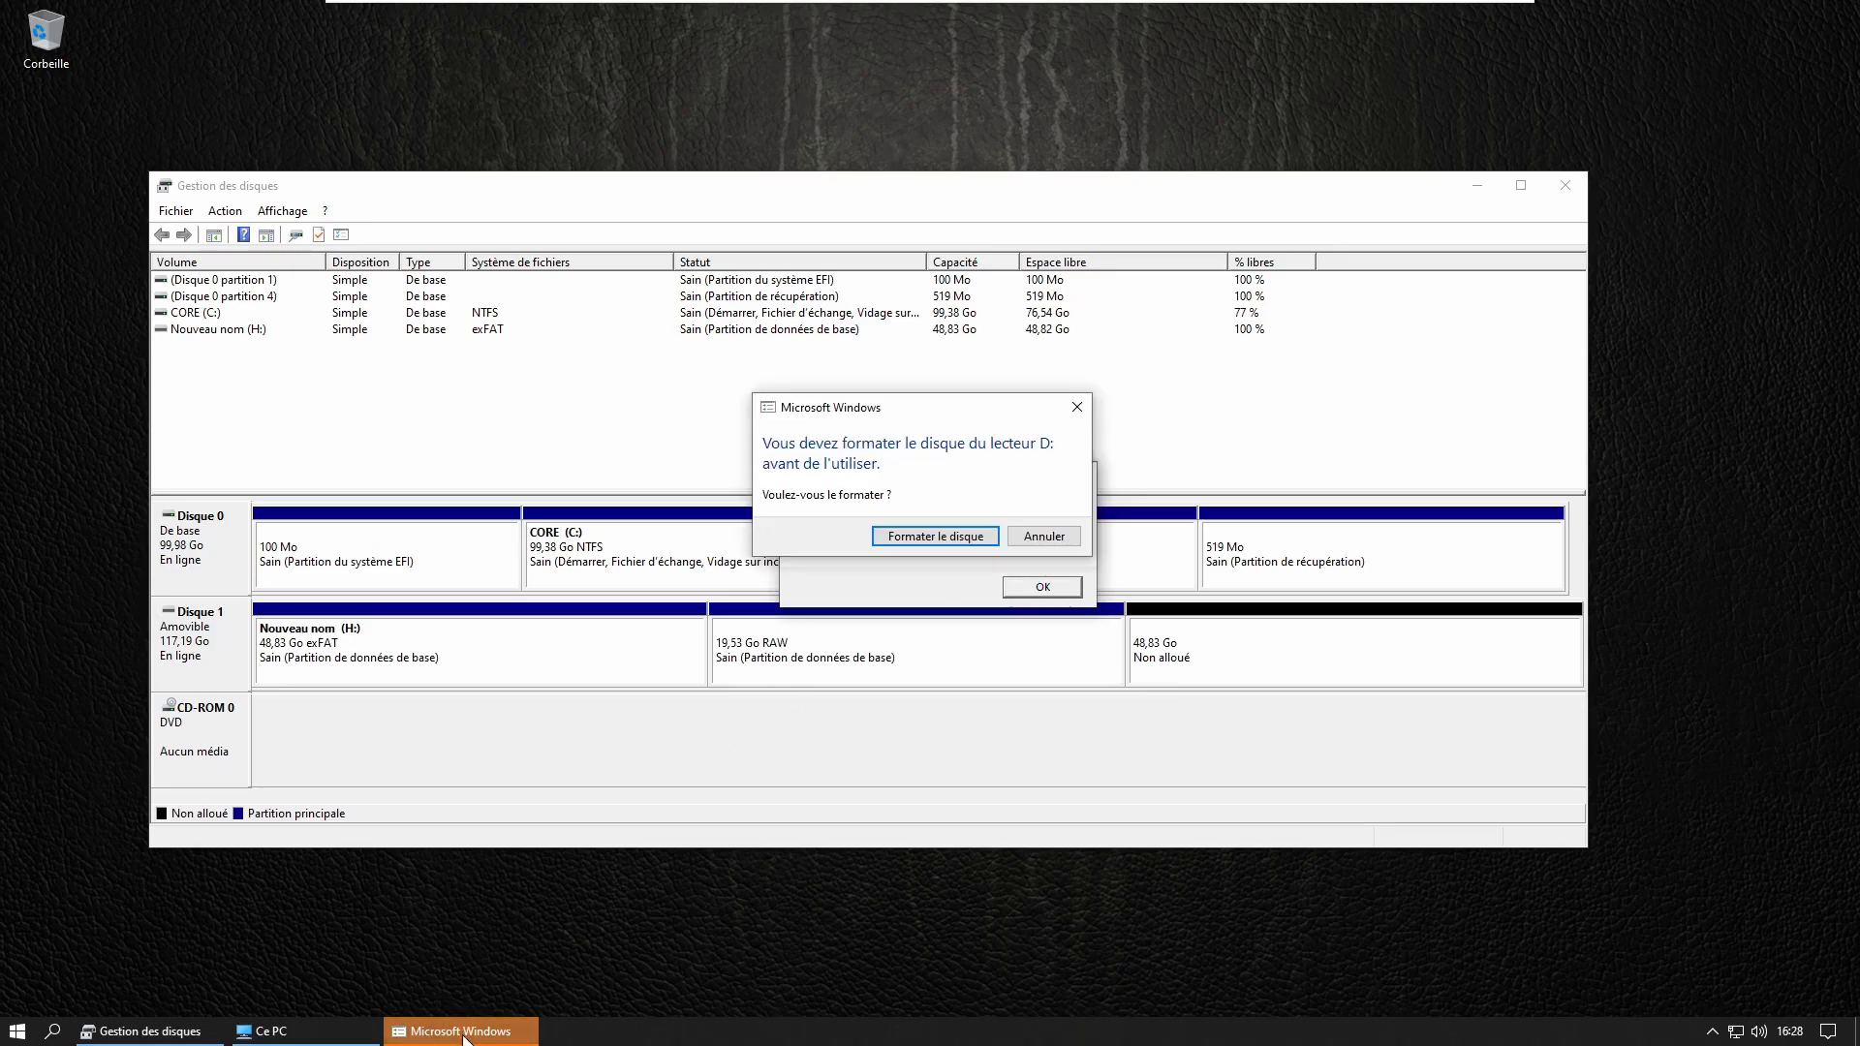
left_click(959, 538)
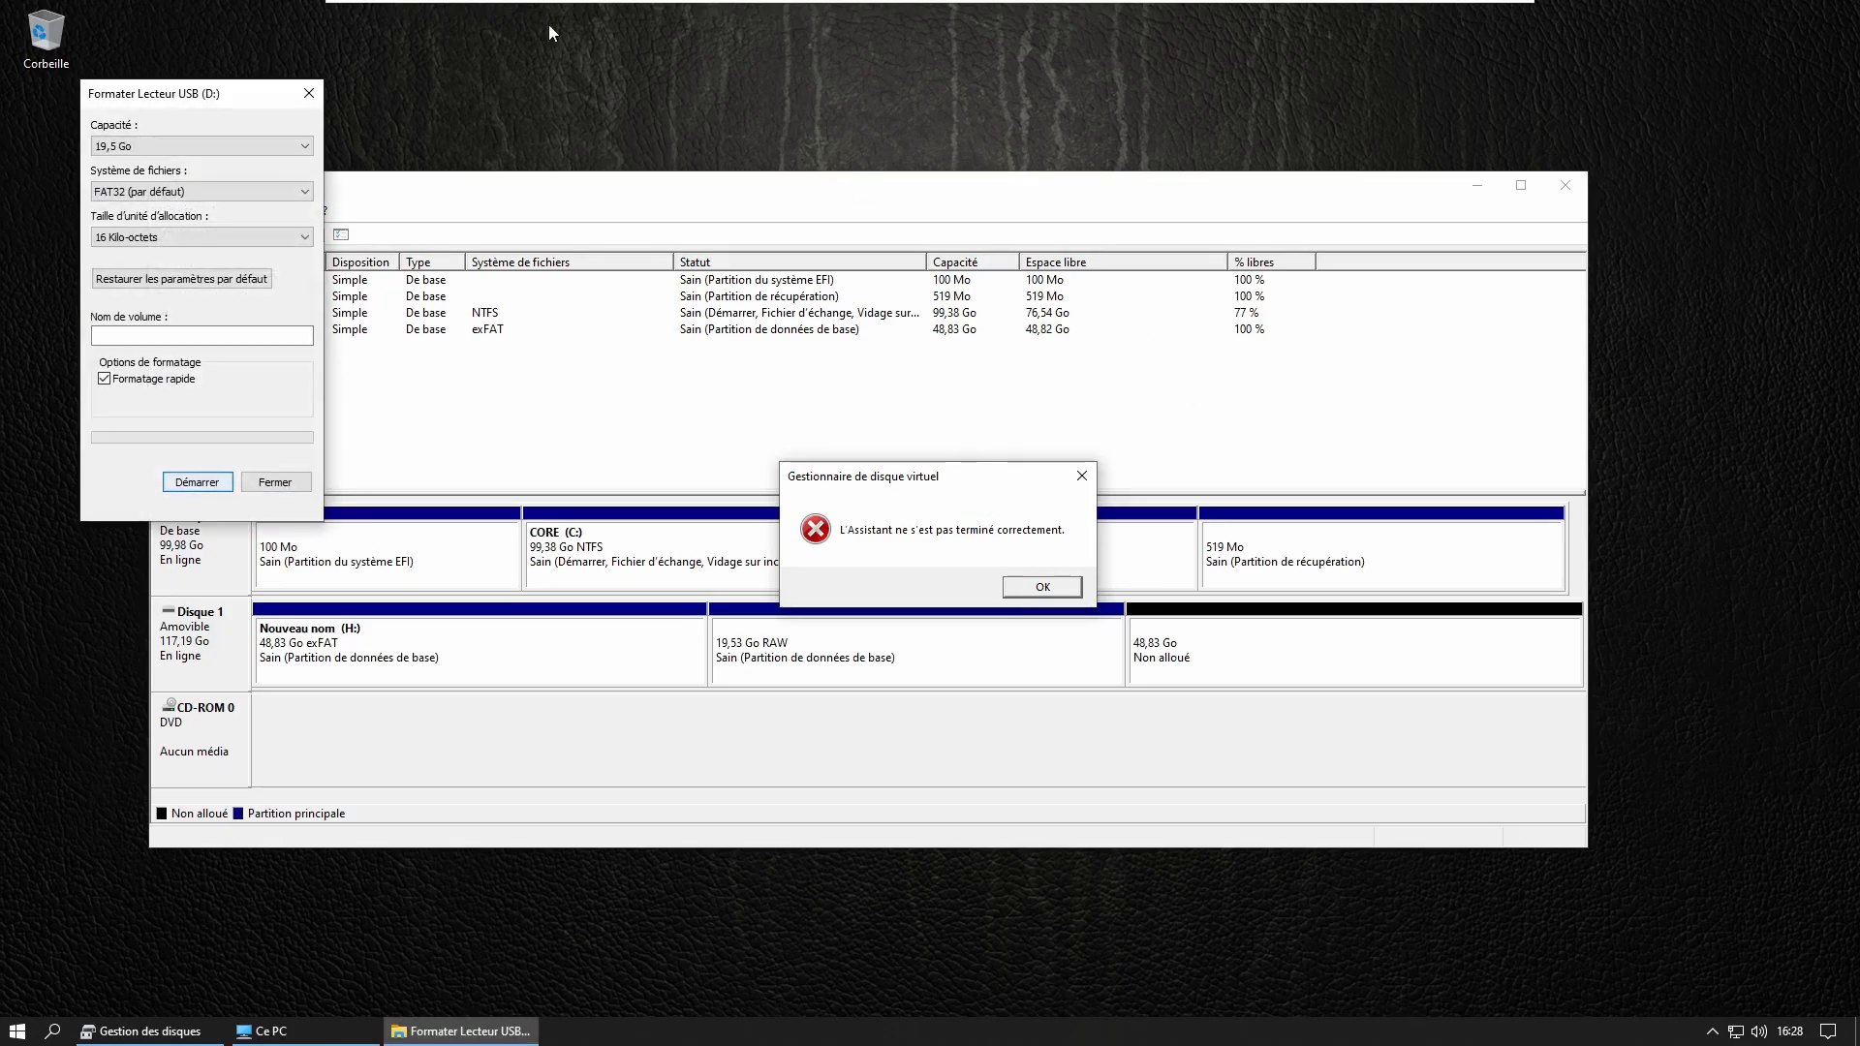
left_click(249, 192)
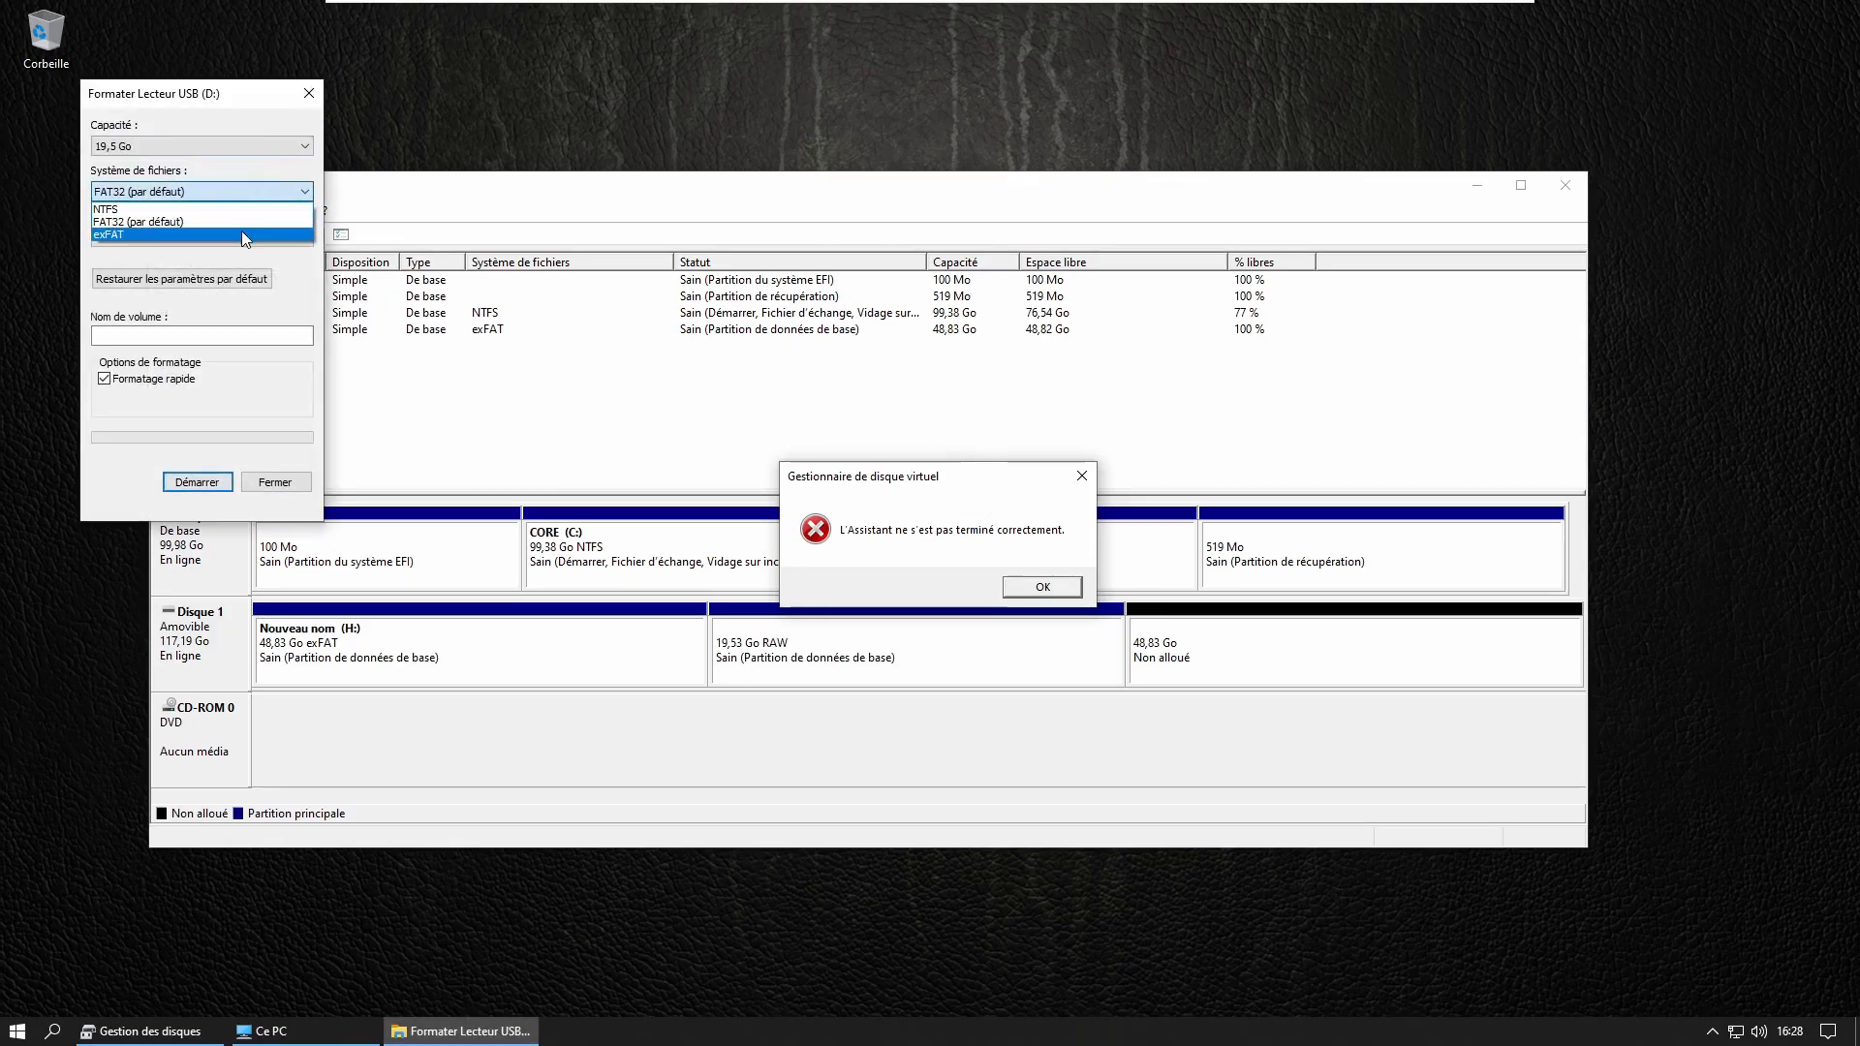
left_click(241, 232)
type("c")
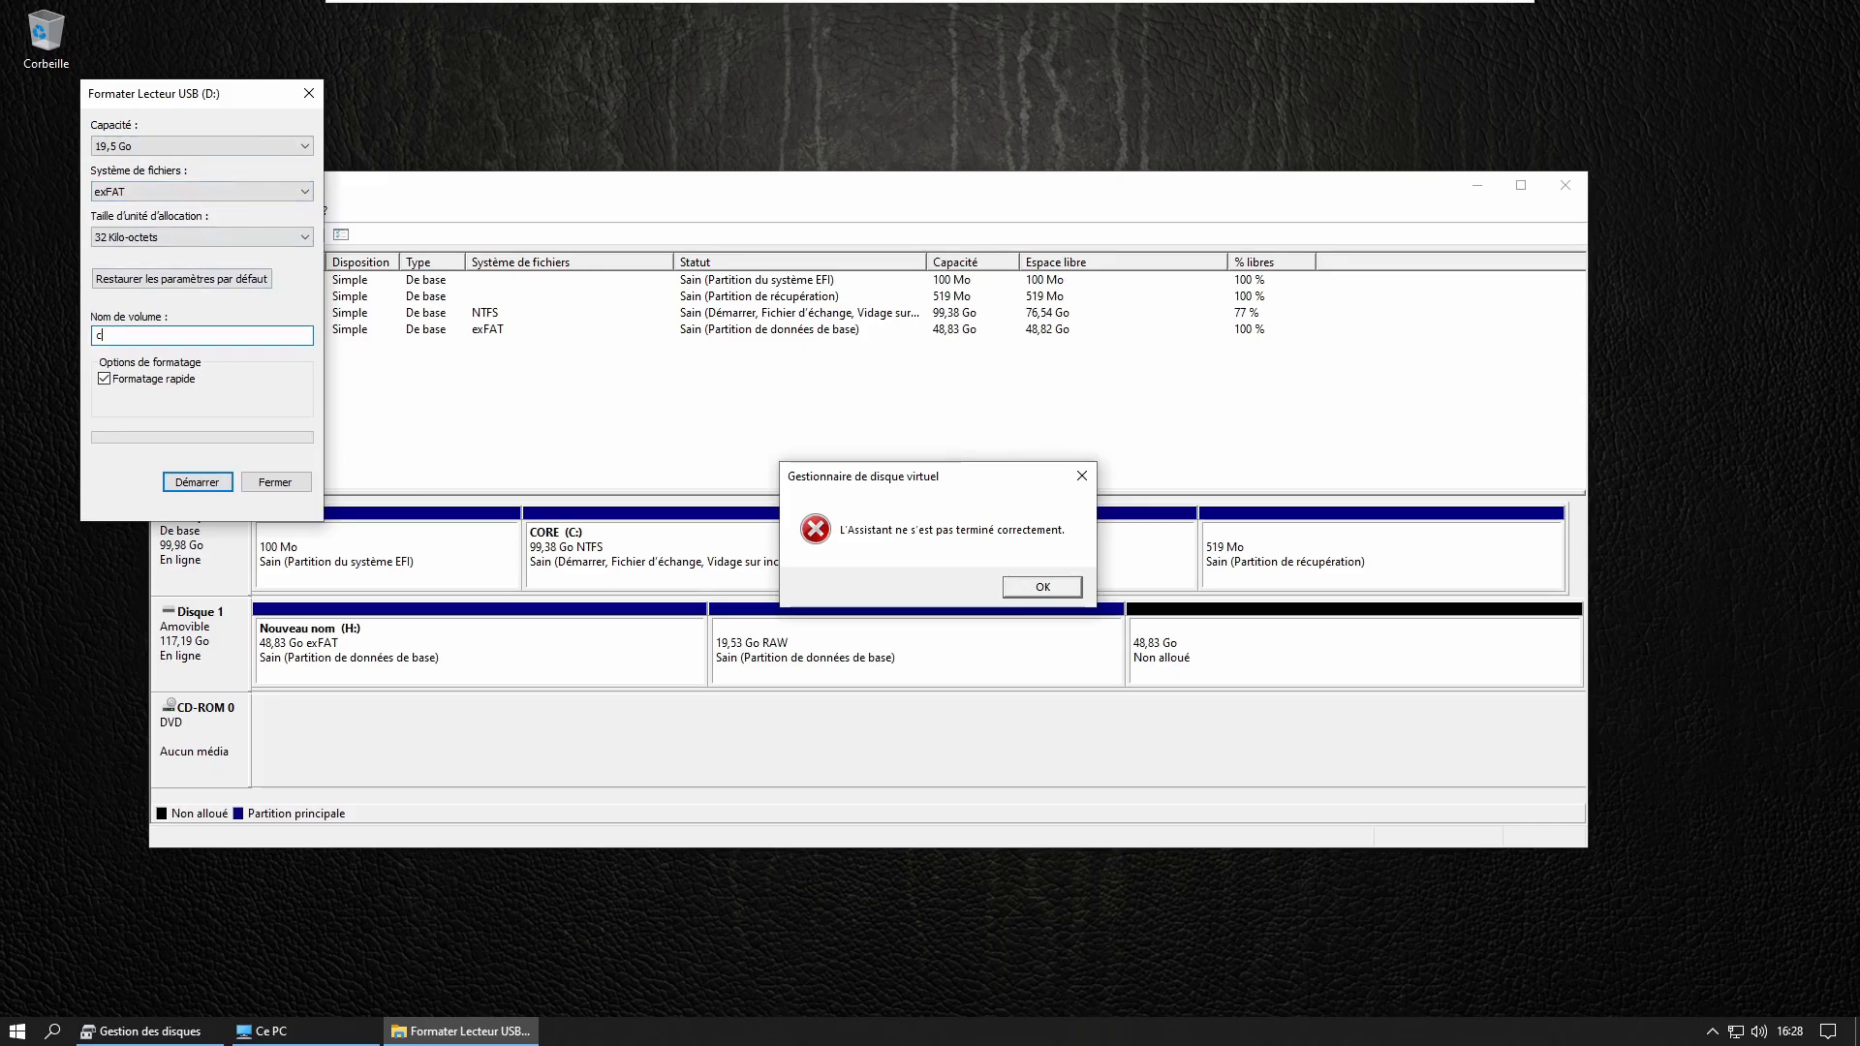
type("rypted")
left_click(211, 482)
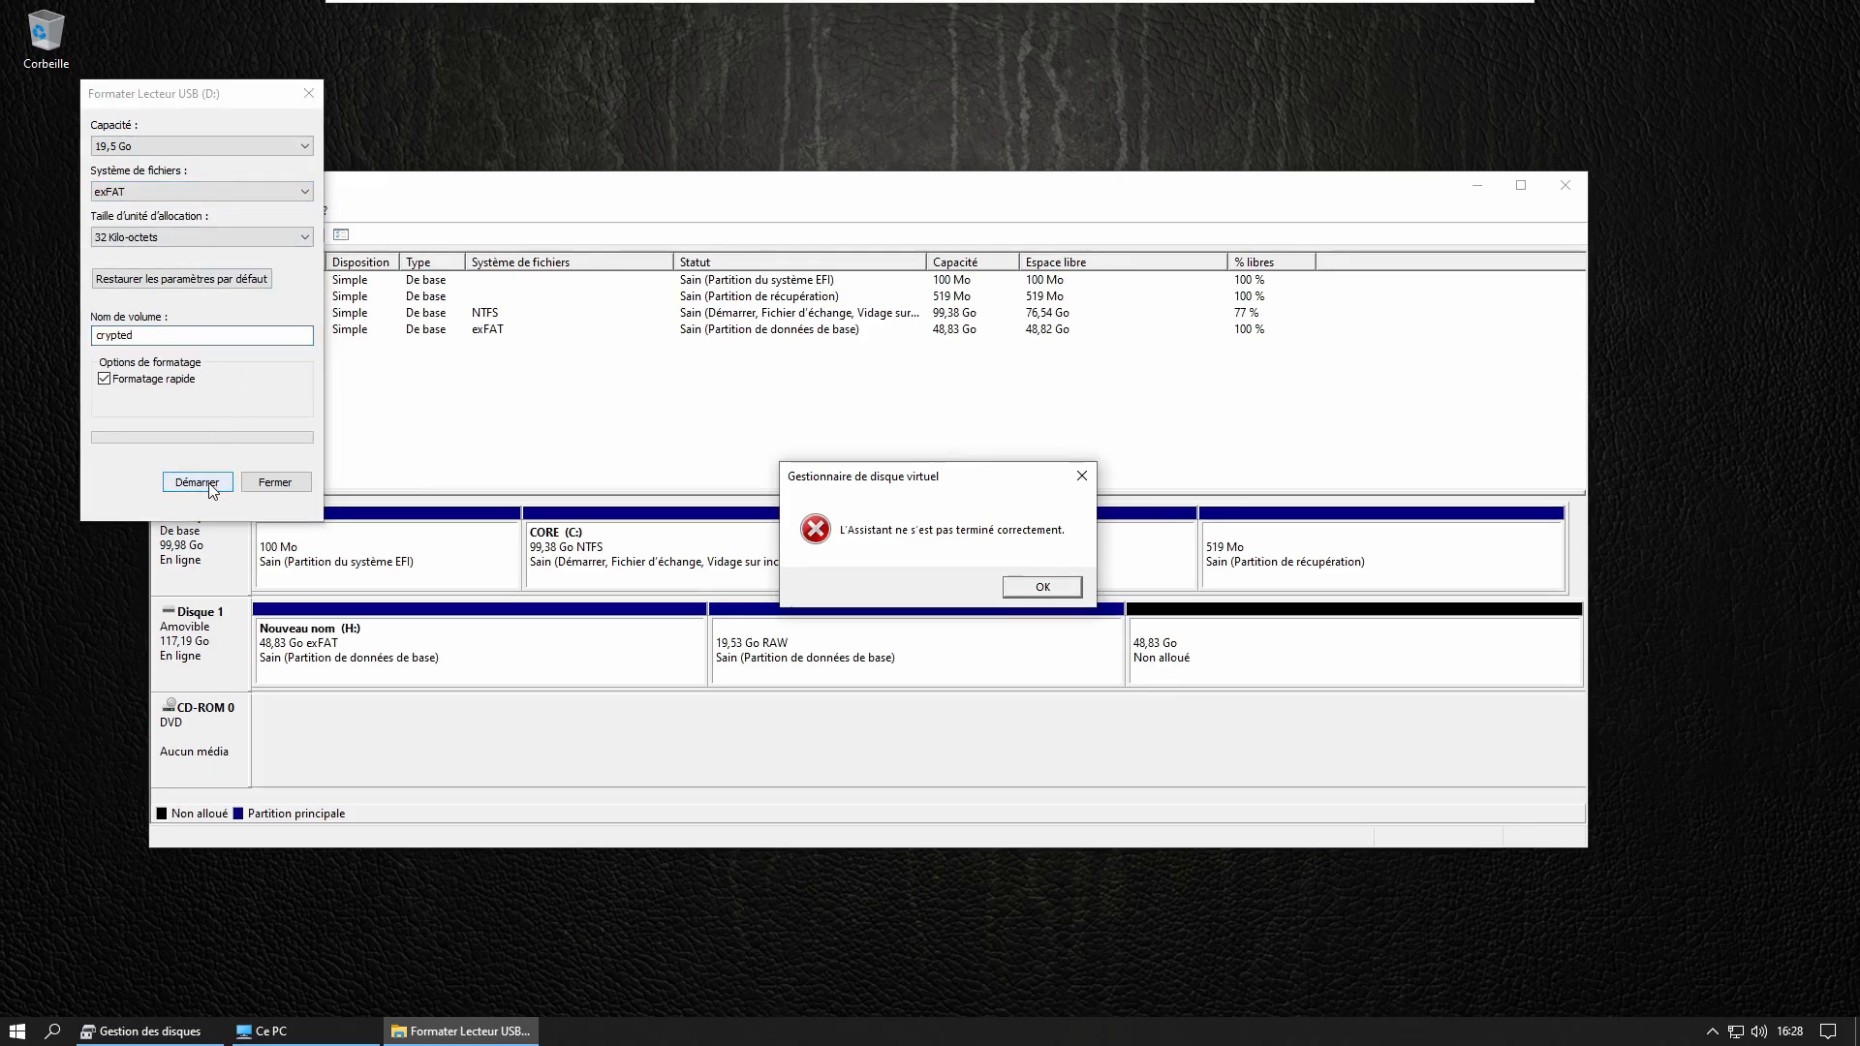
left_click(1015, 513)
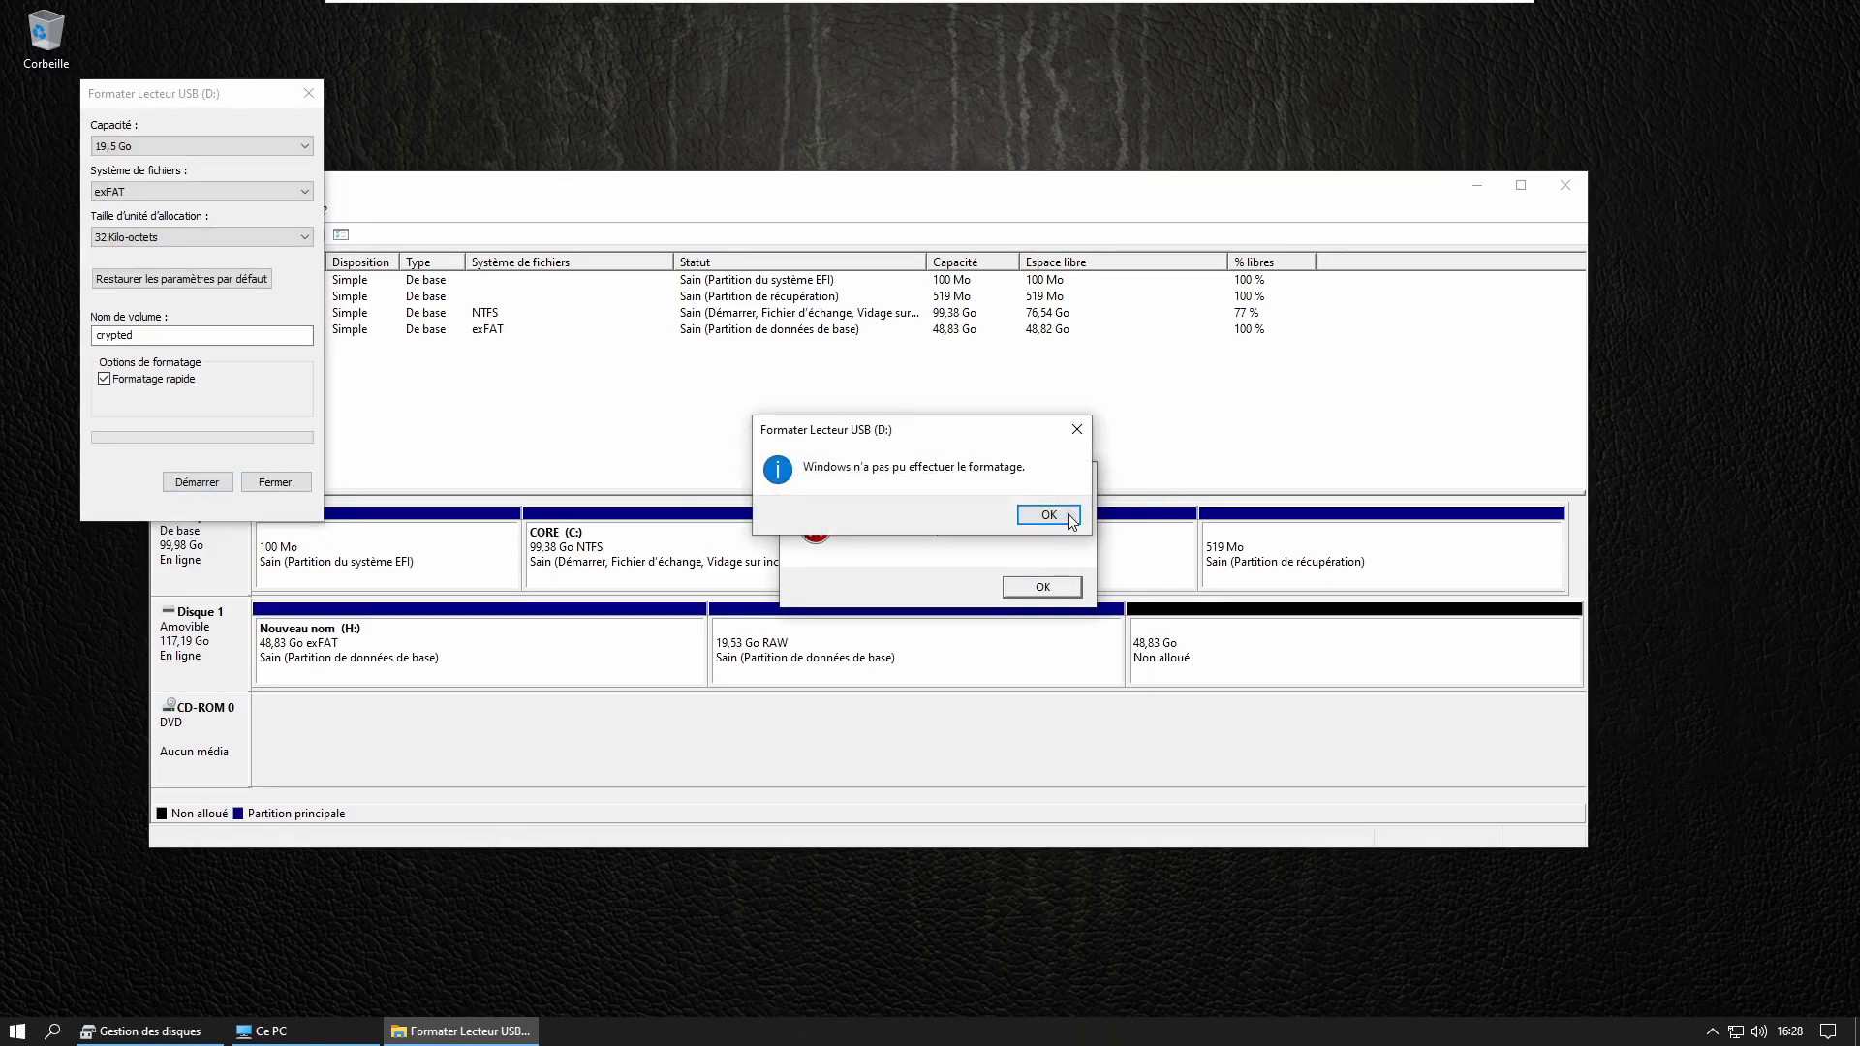
Dismiss the formatting messages, close the D: format dialog and clear the remaining virtual disk manager errors.
left_click(1076, 429)
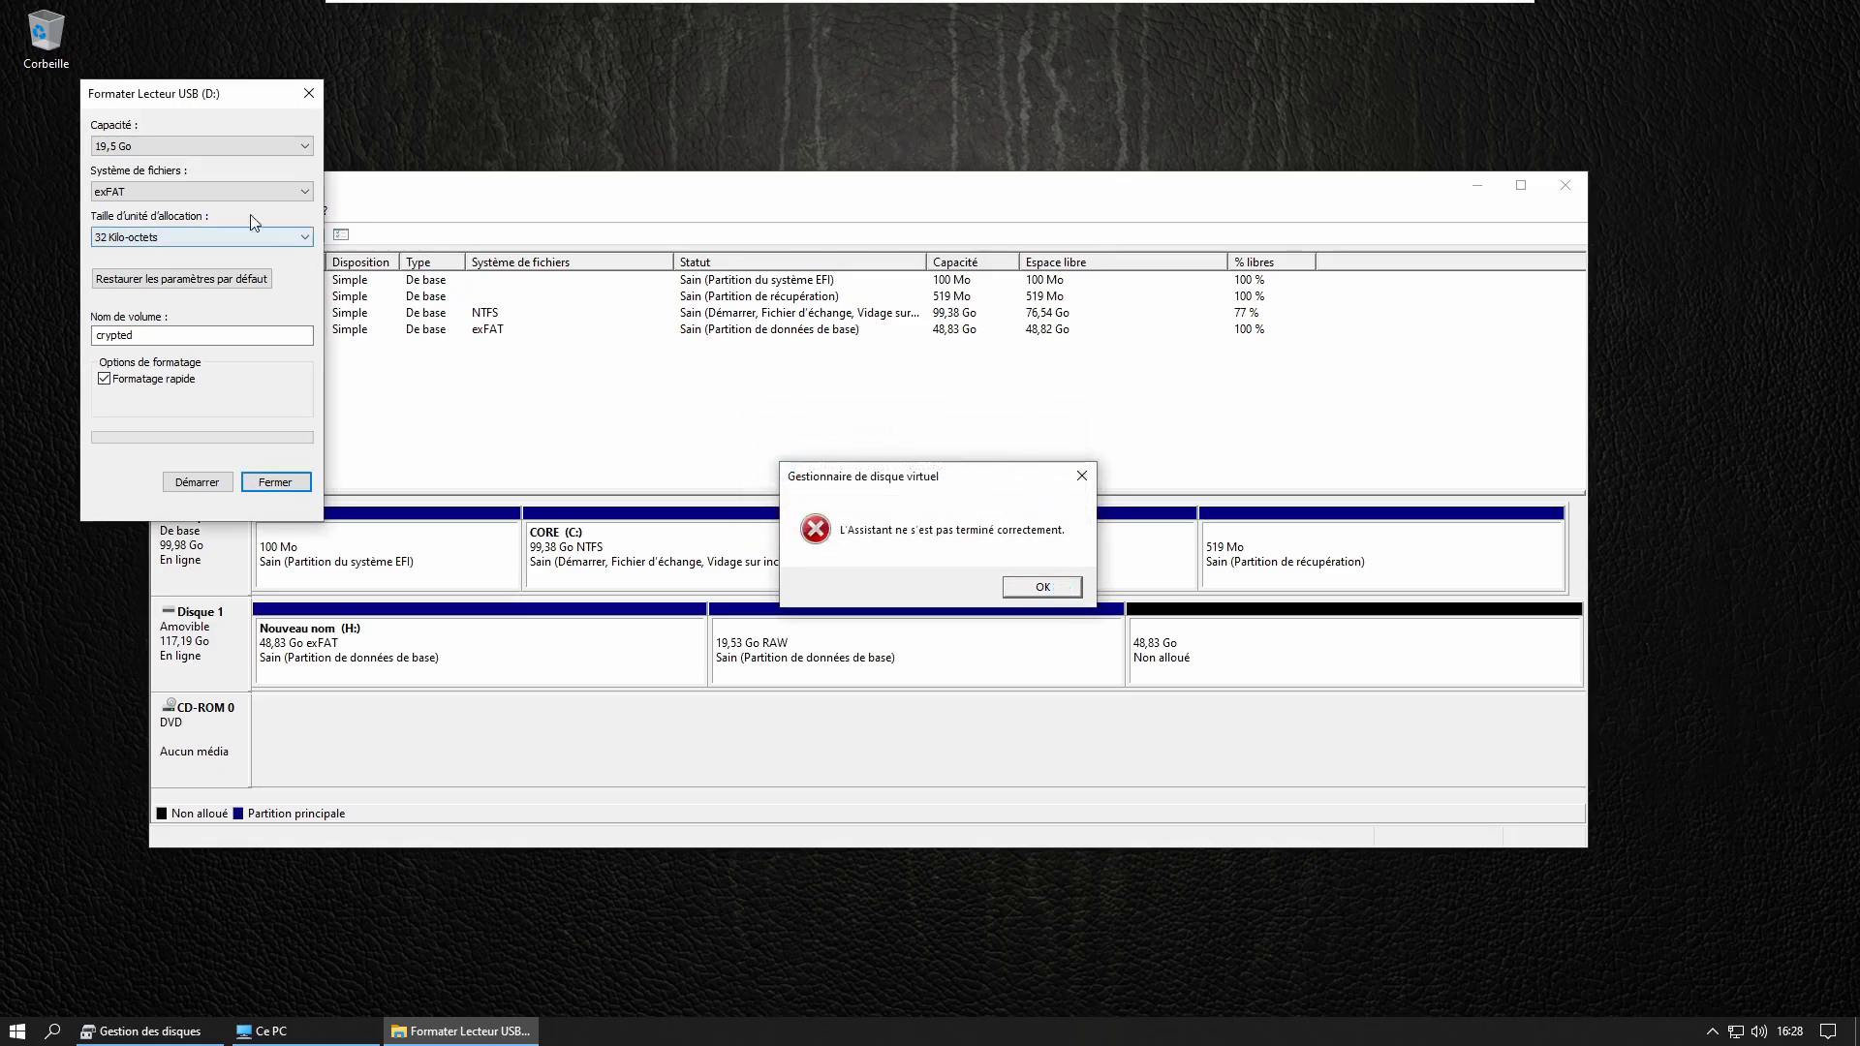
left_click(276, 481)
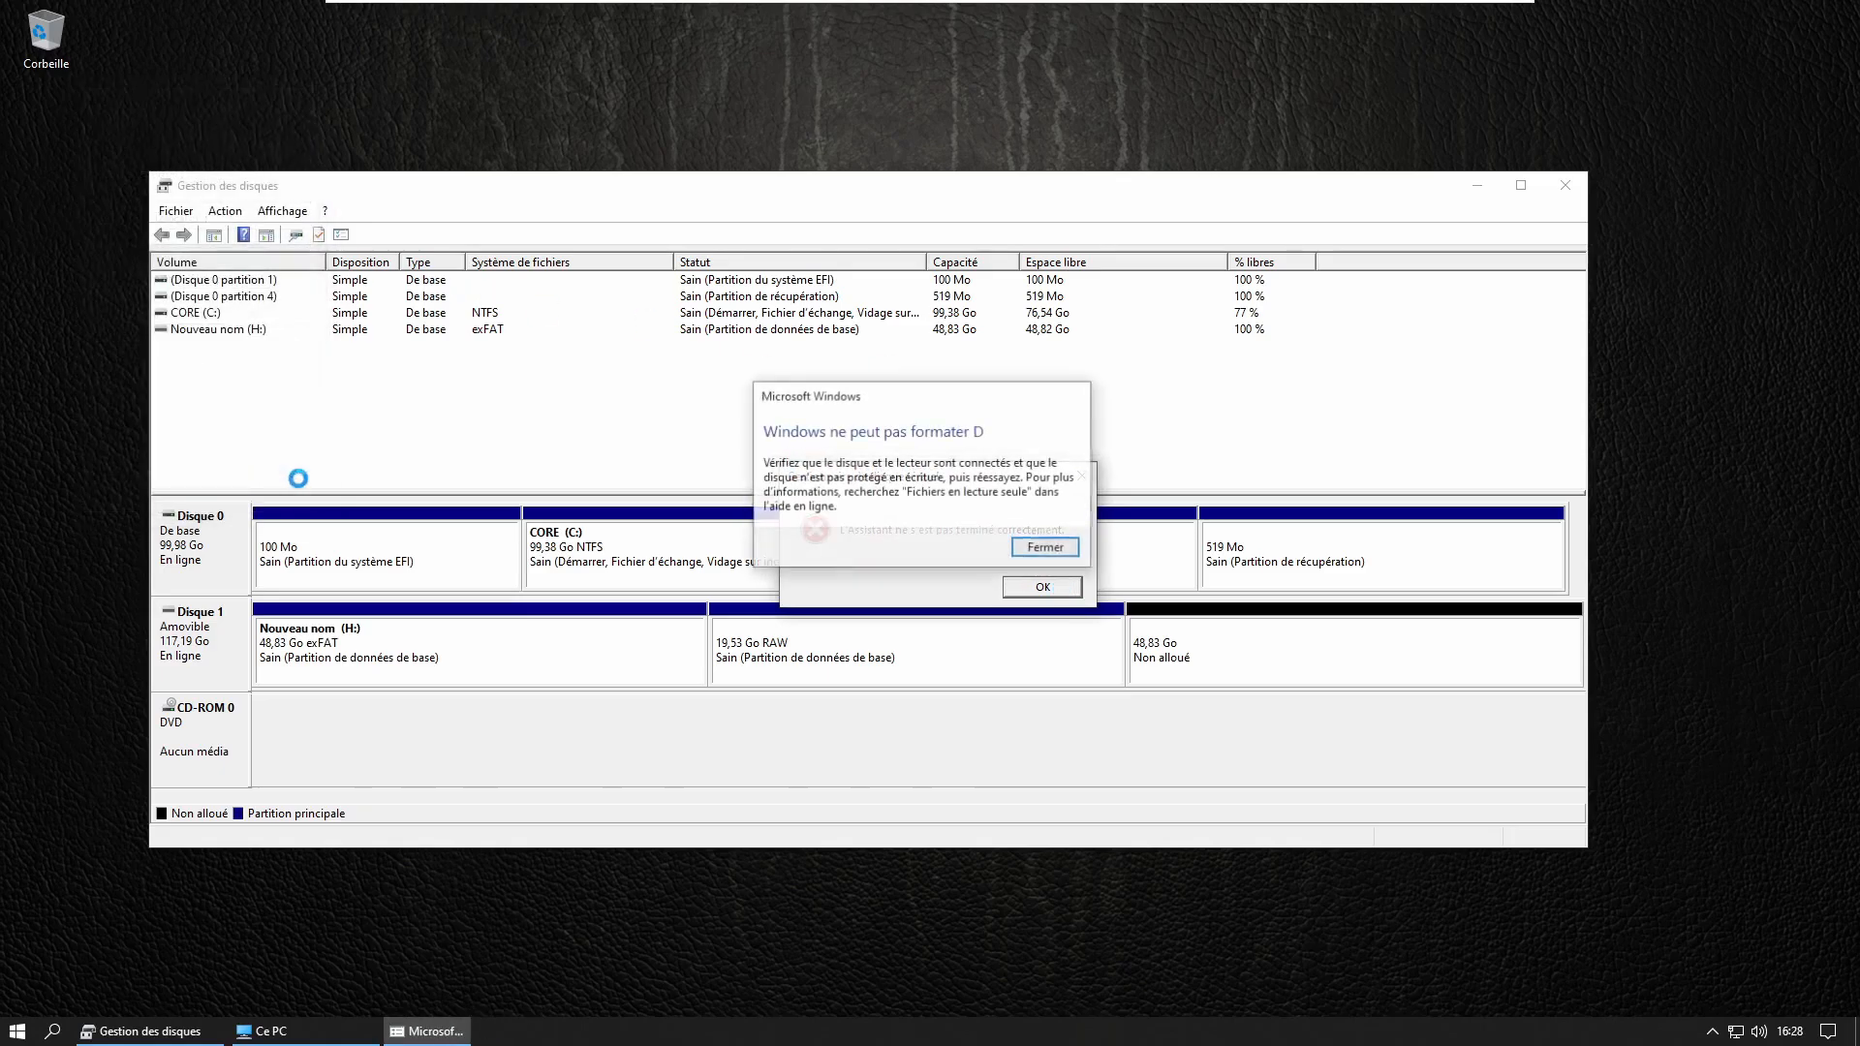
left_click(1059, 543)
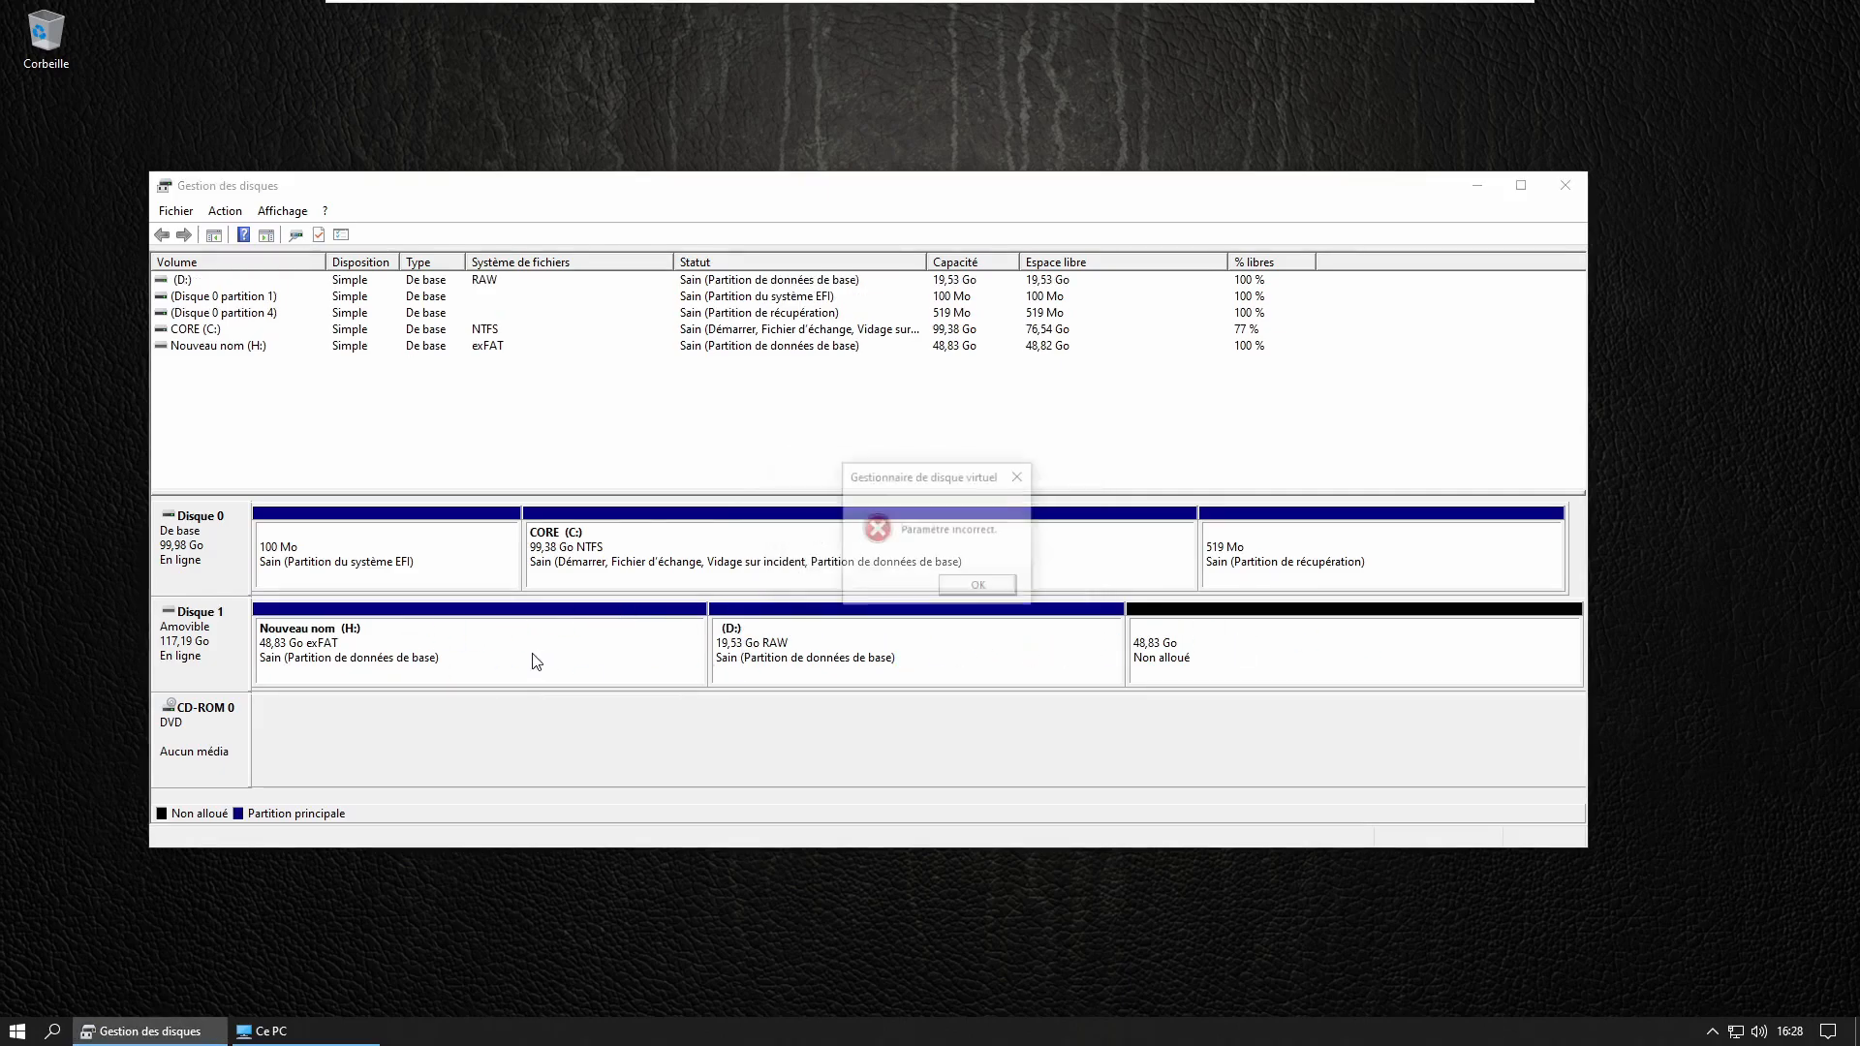
left_click(1029, 470)
left_click(1028, 473)
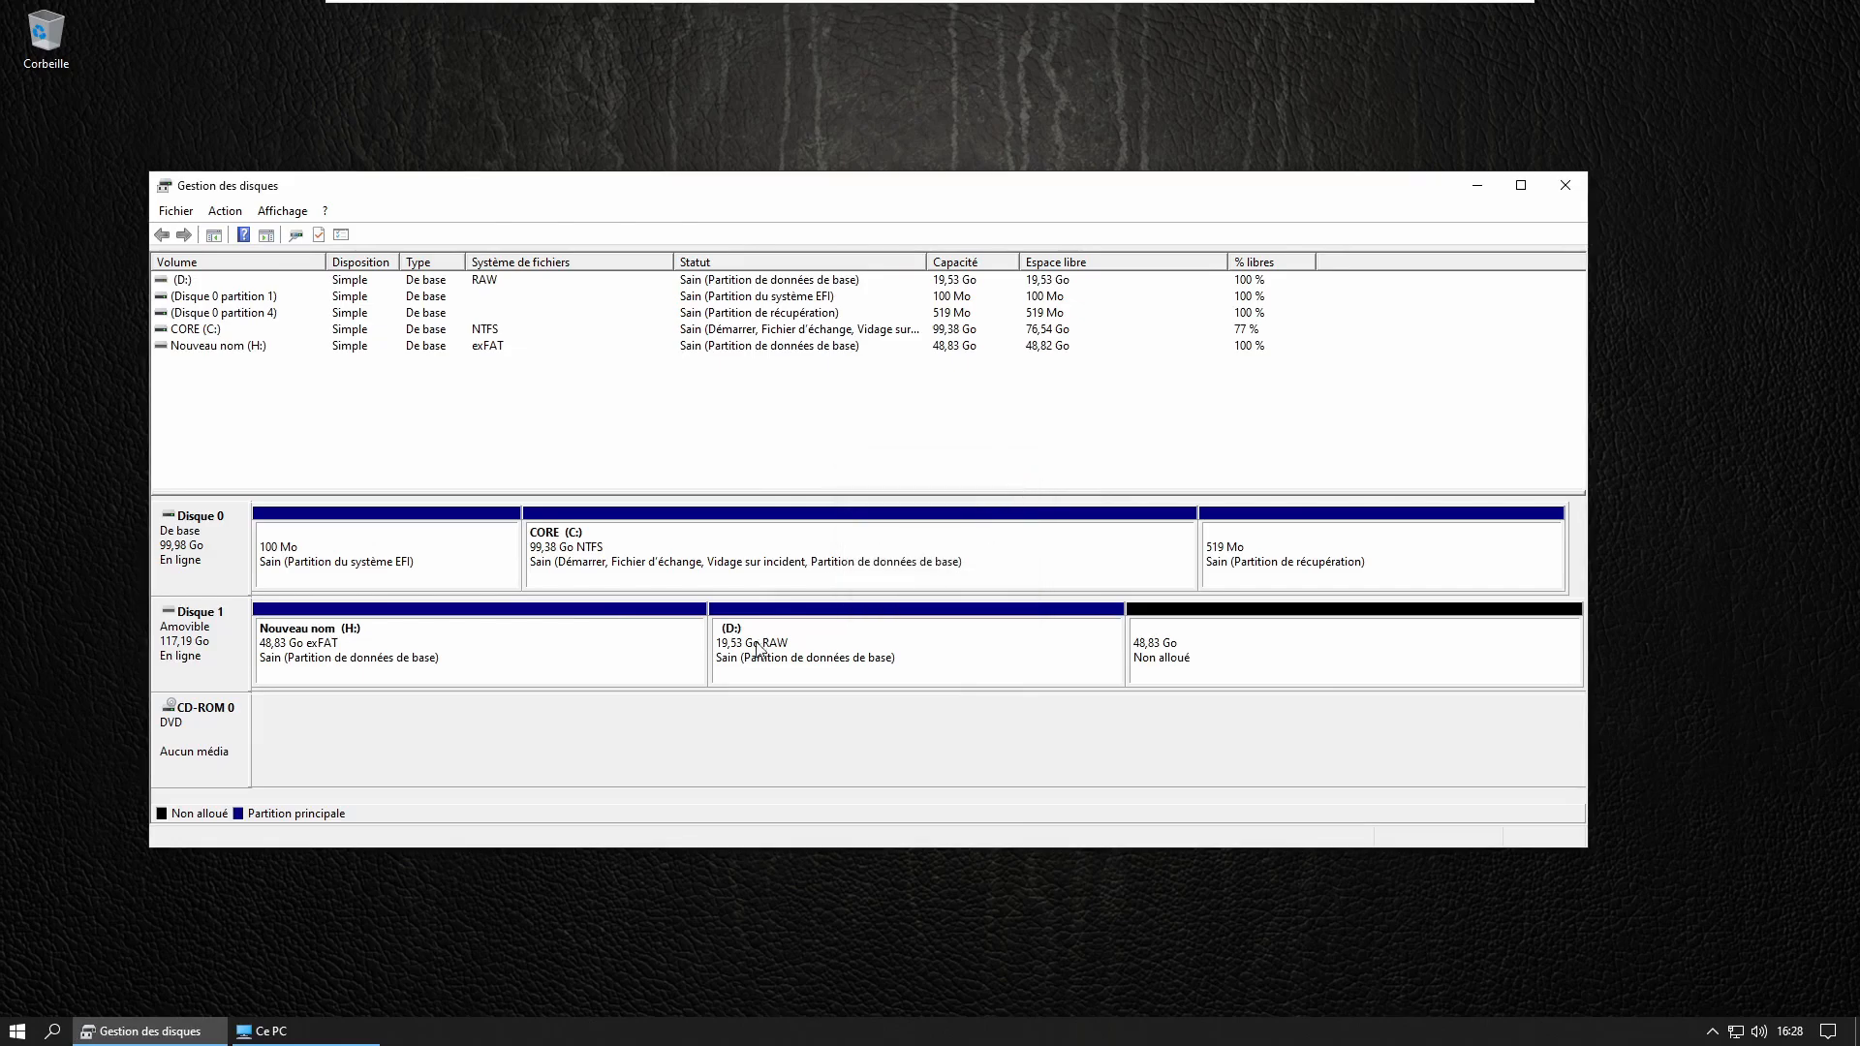
Examine the H: volume, the D: volume and the unallocated space on Disk 1 by selecting each one.
left_click(497, 640)
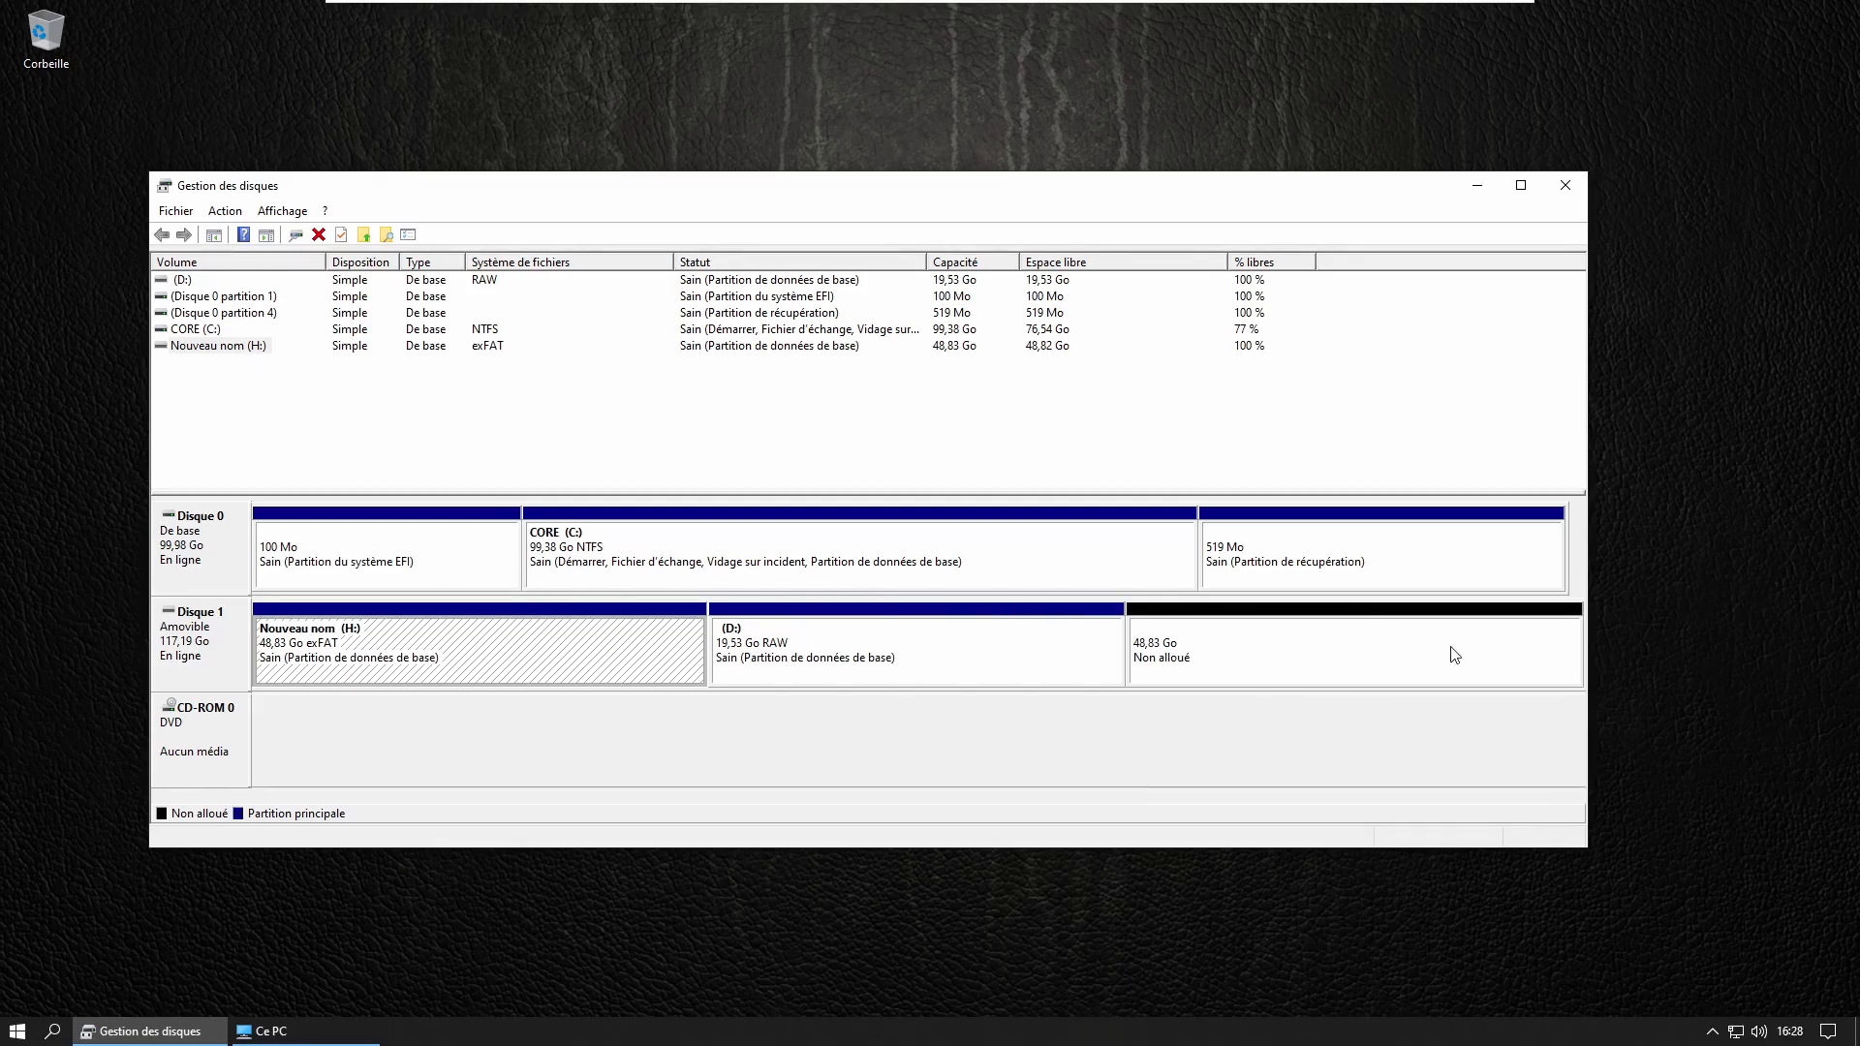
left_click(927, 663)
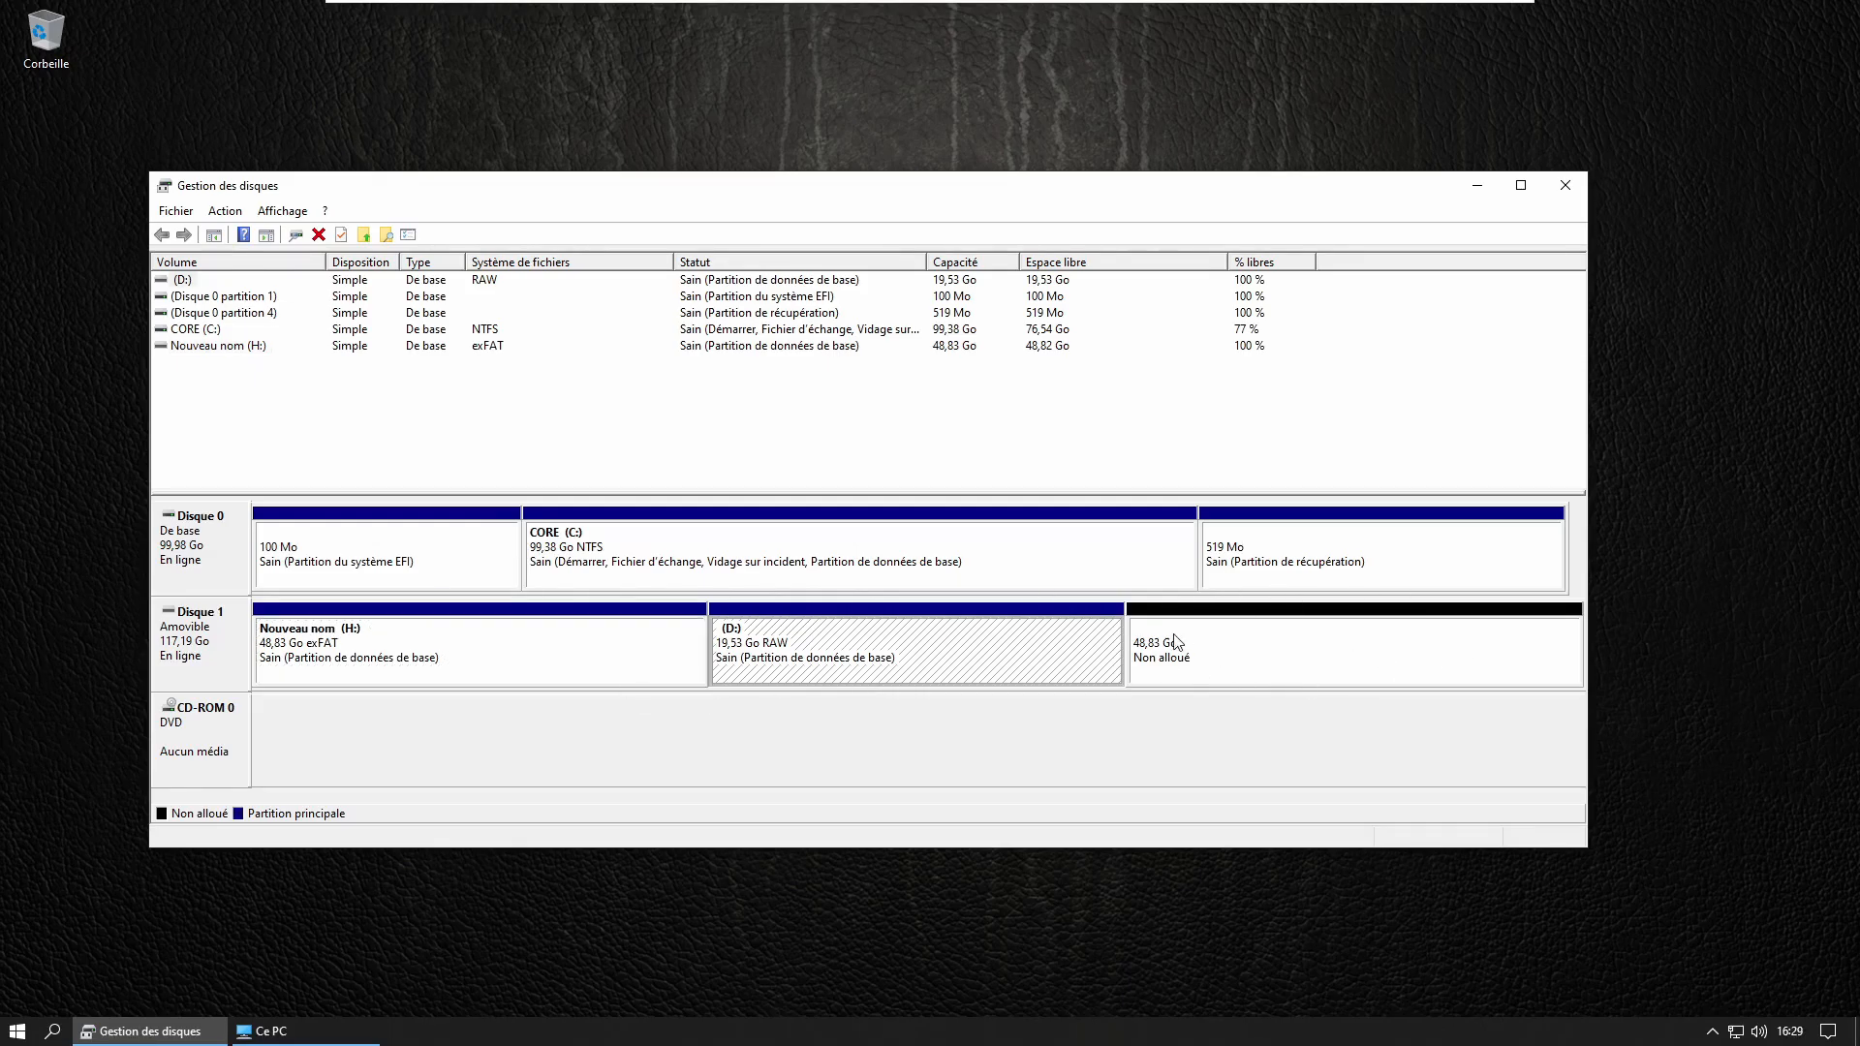
left_click(1211, 641)
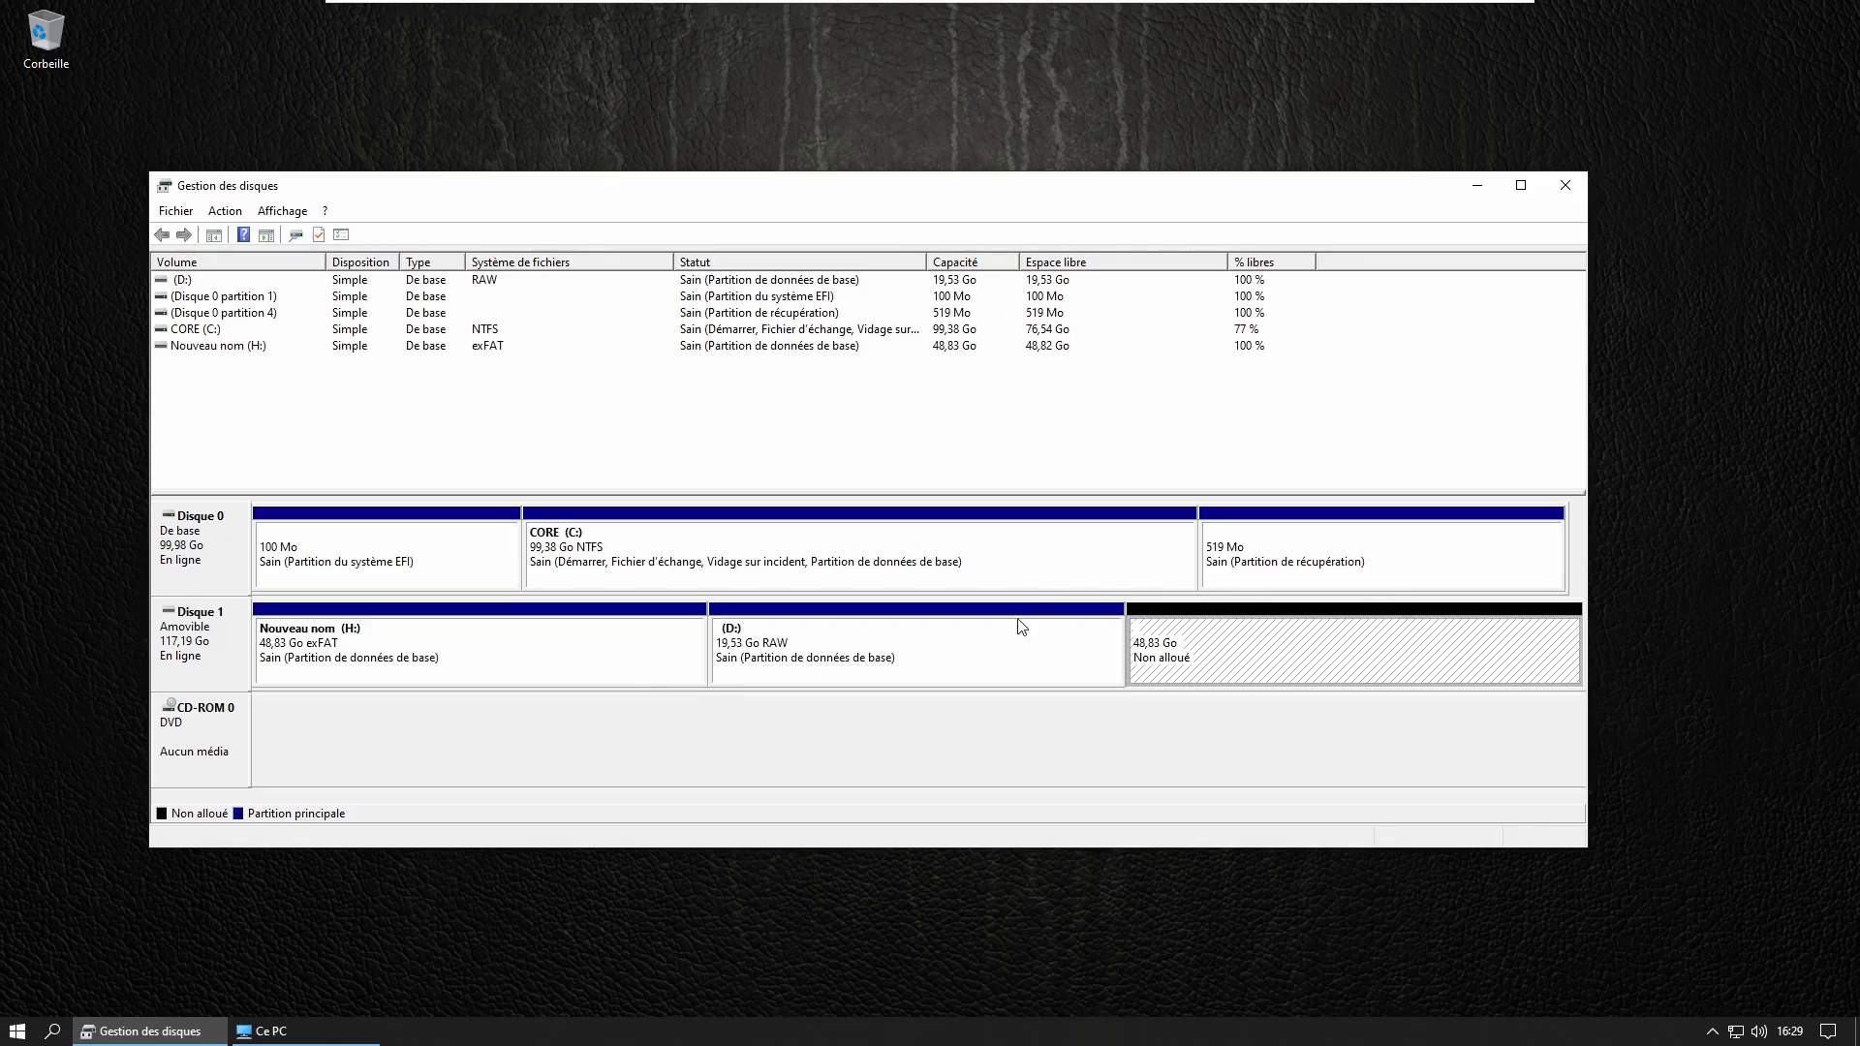
Try to shrink the RAW volume D: on Disk 1.
right_click(876, 651)
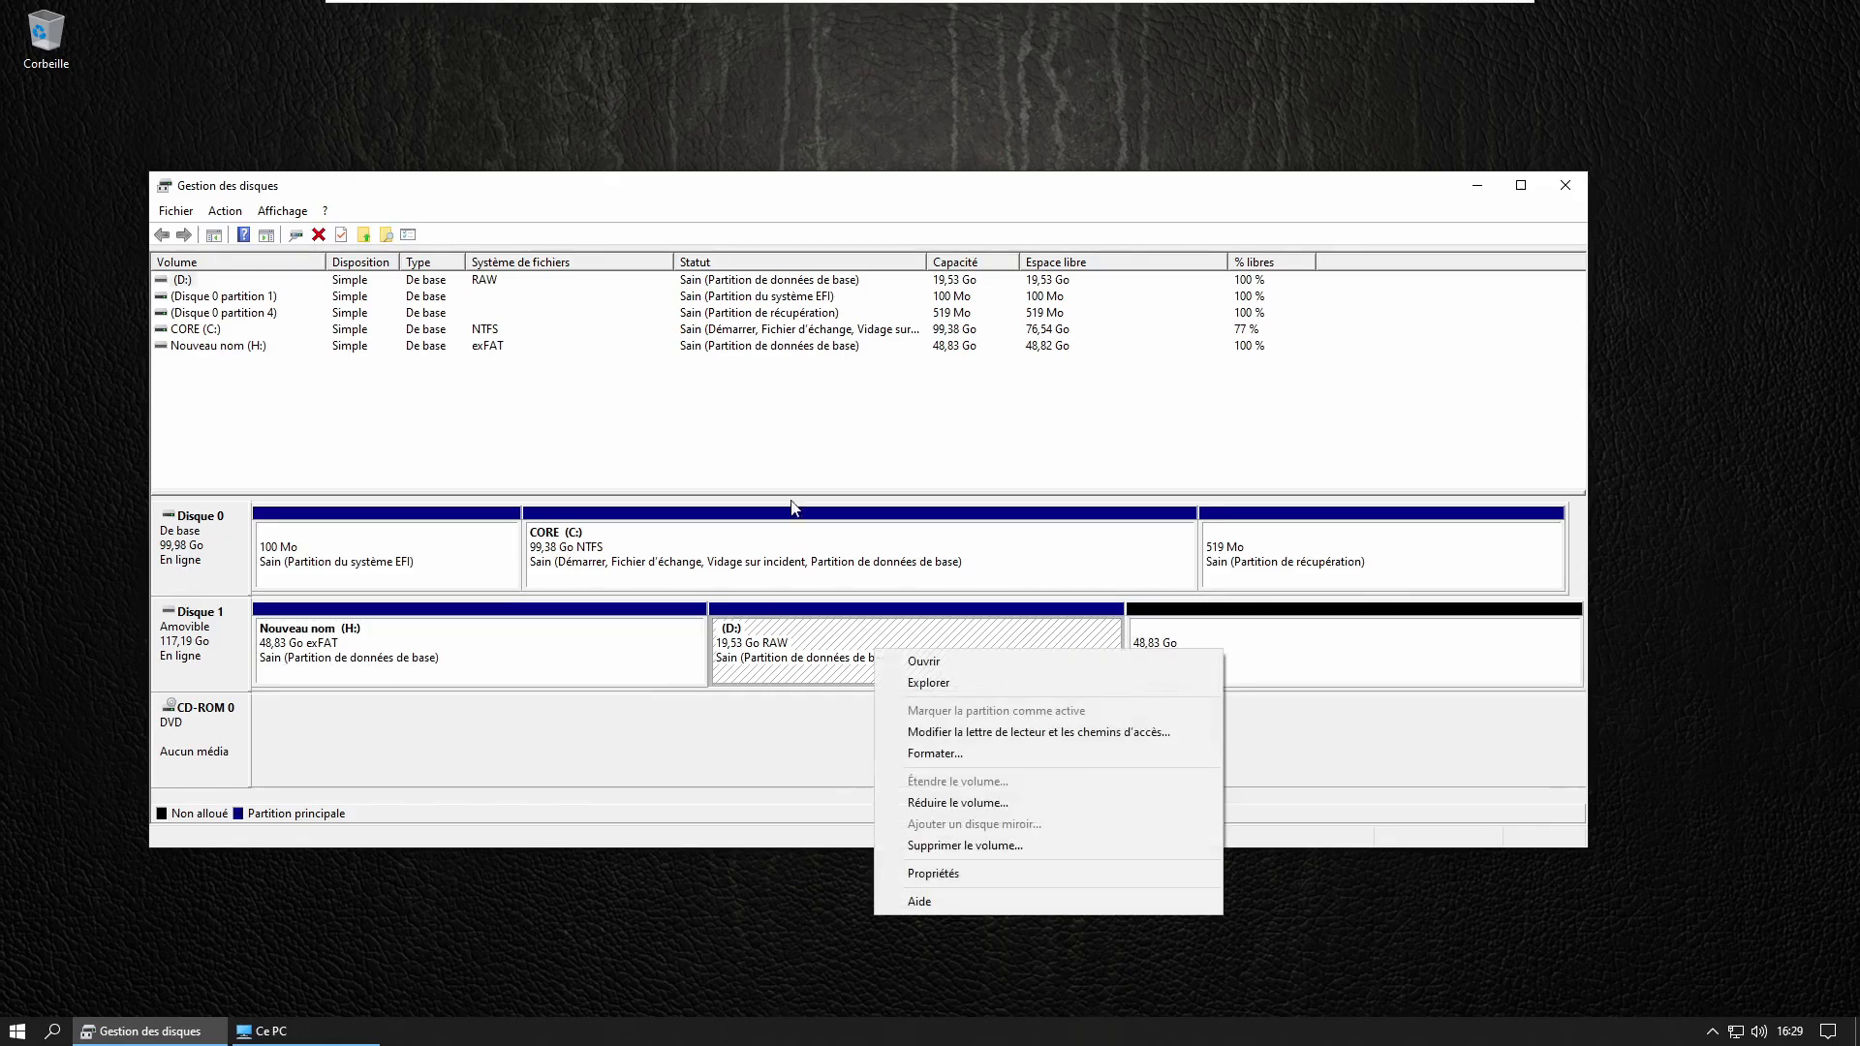
left_click(963, 803)
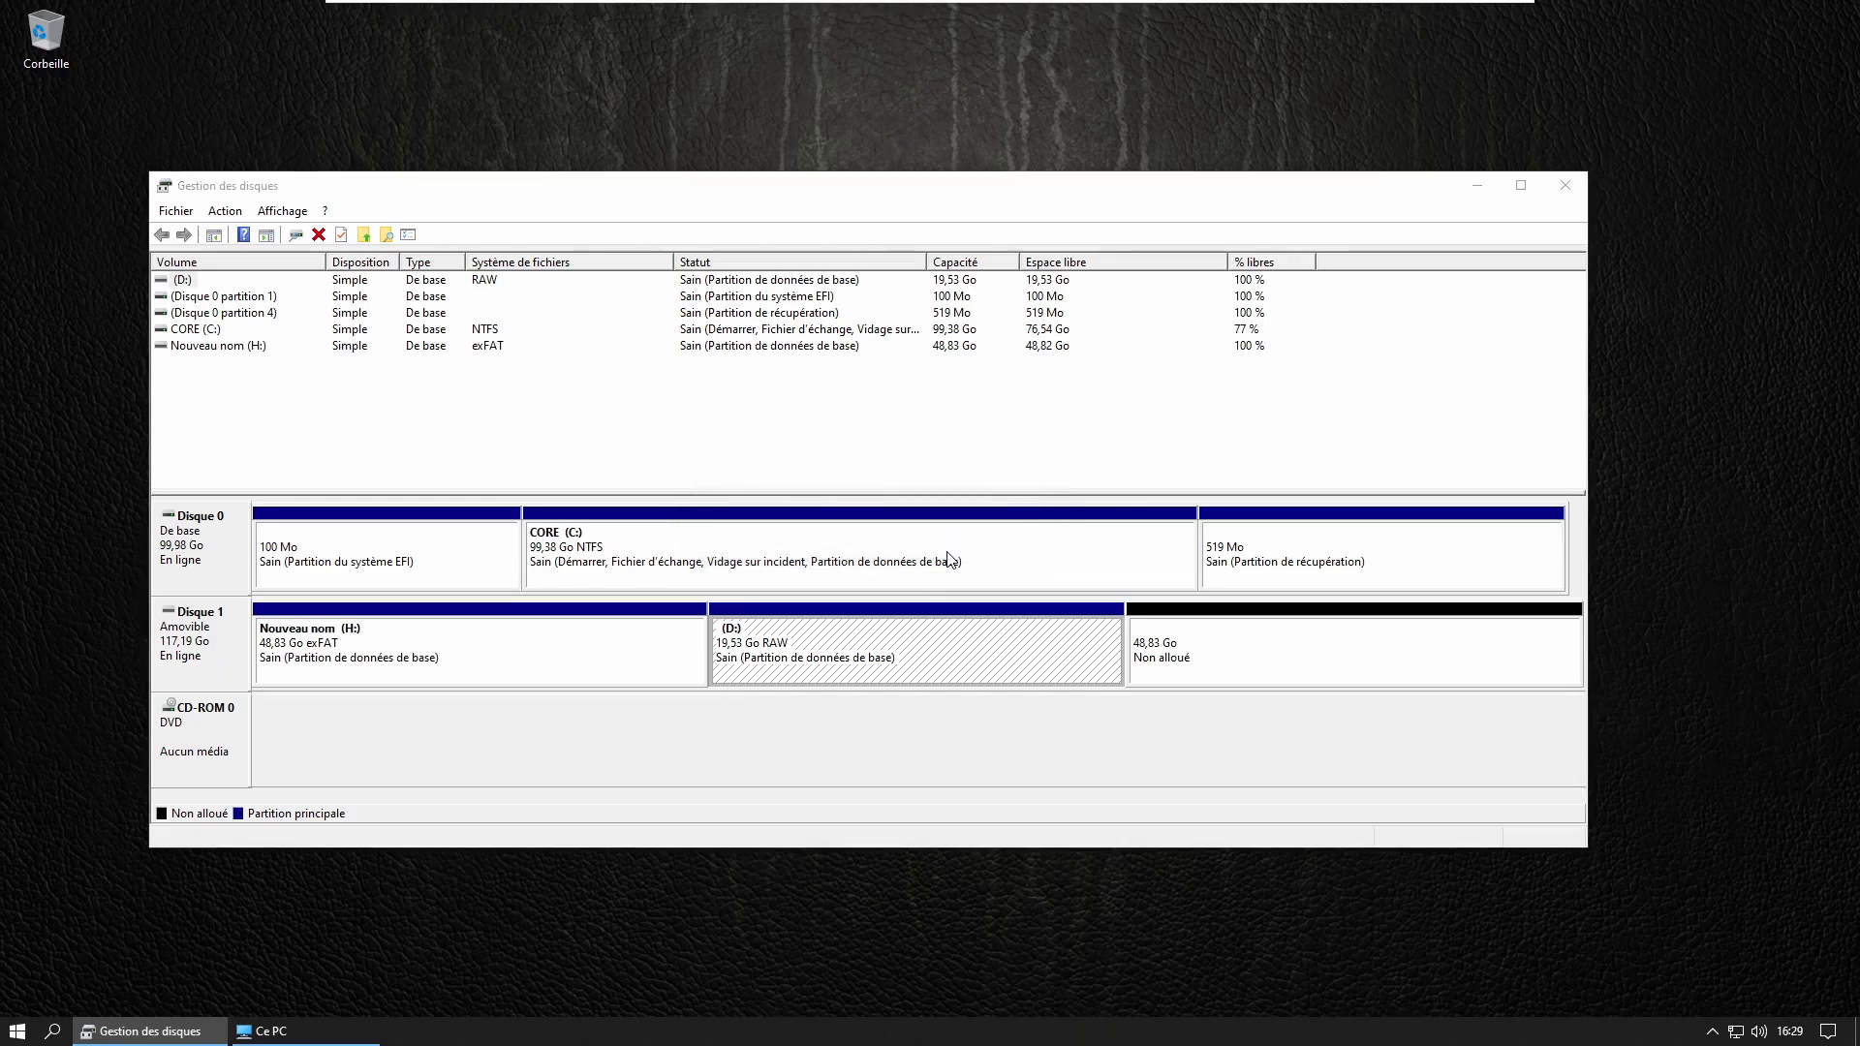
left_click(1056, 637)
Delete the D: and H: volumes on Disk 1, confirming the loss of their data.
right_click(908, 639)
left_click(994, 835)
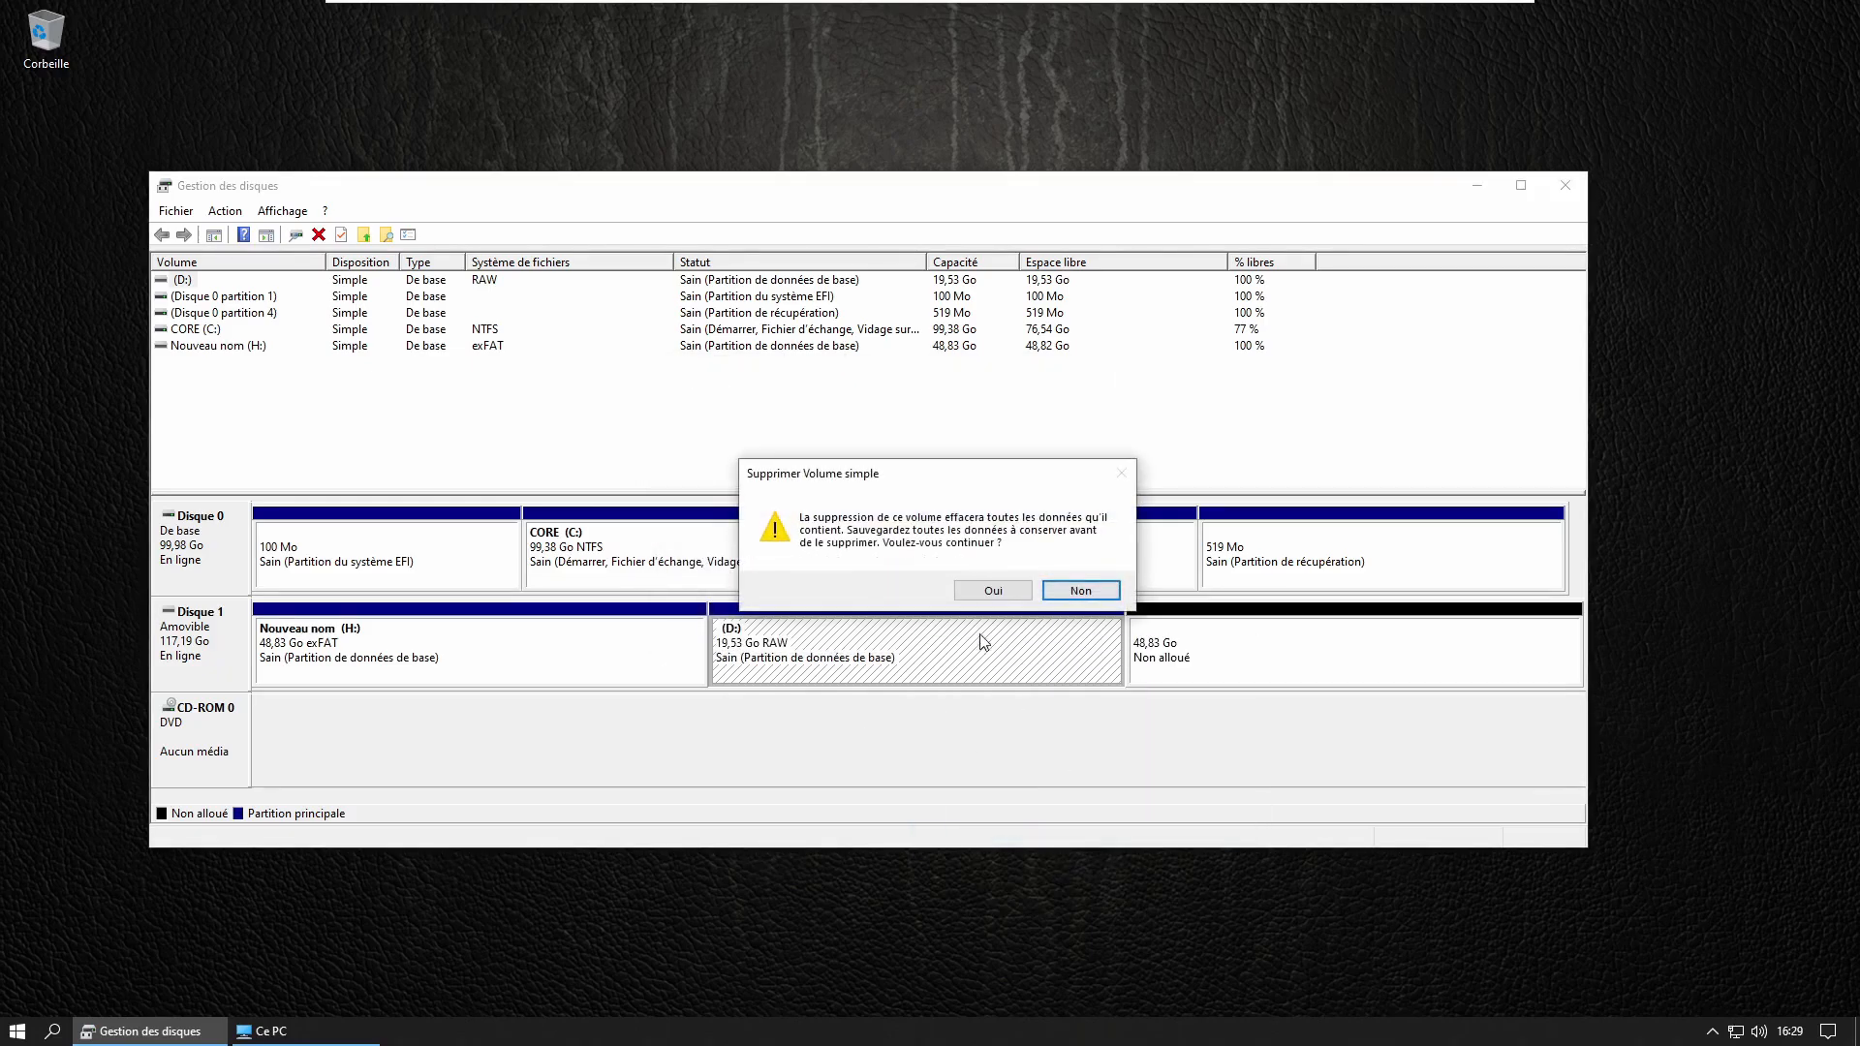
left_click(993, 586)
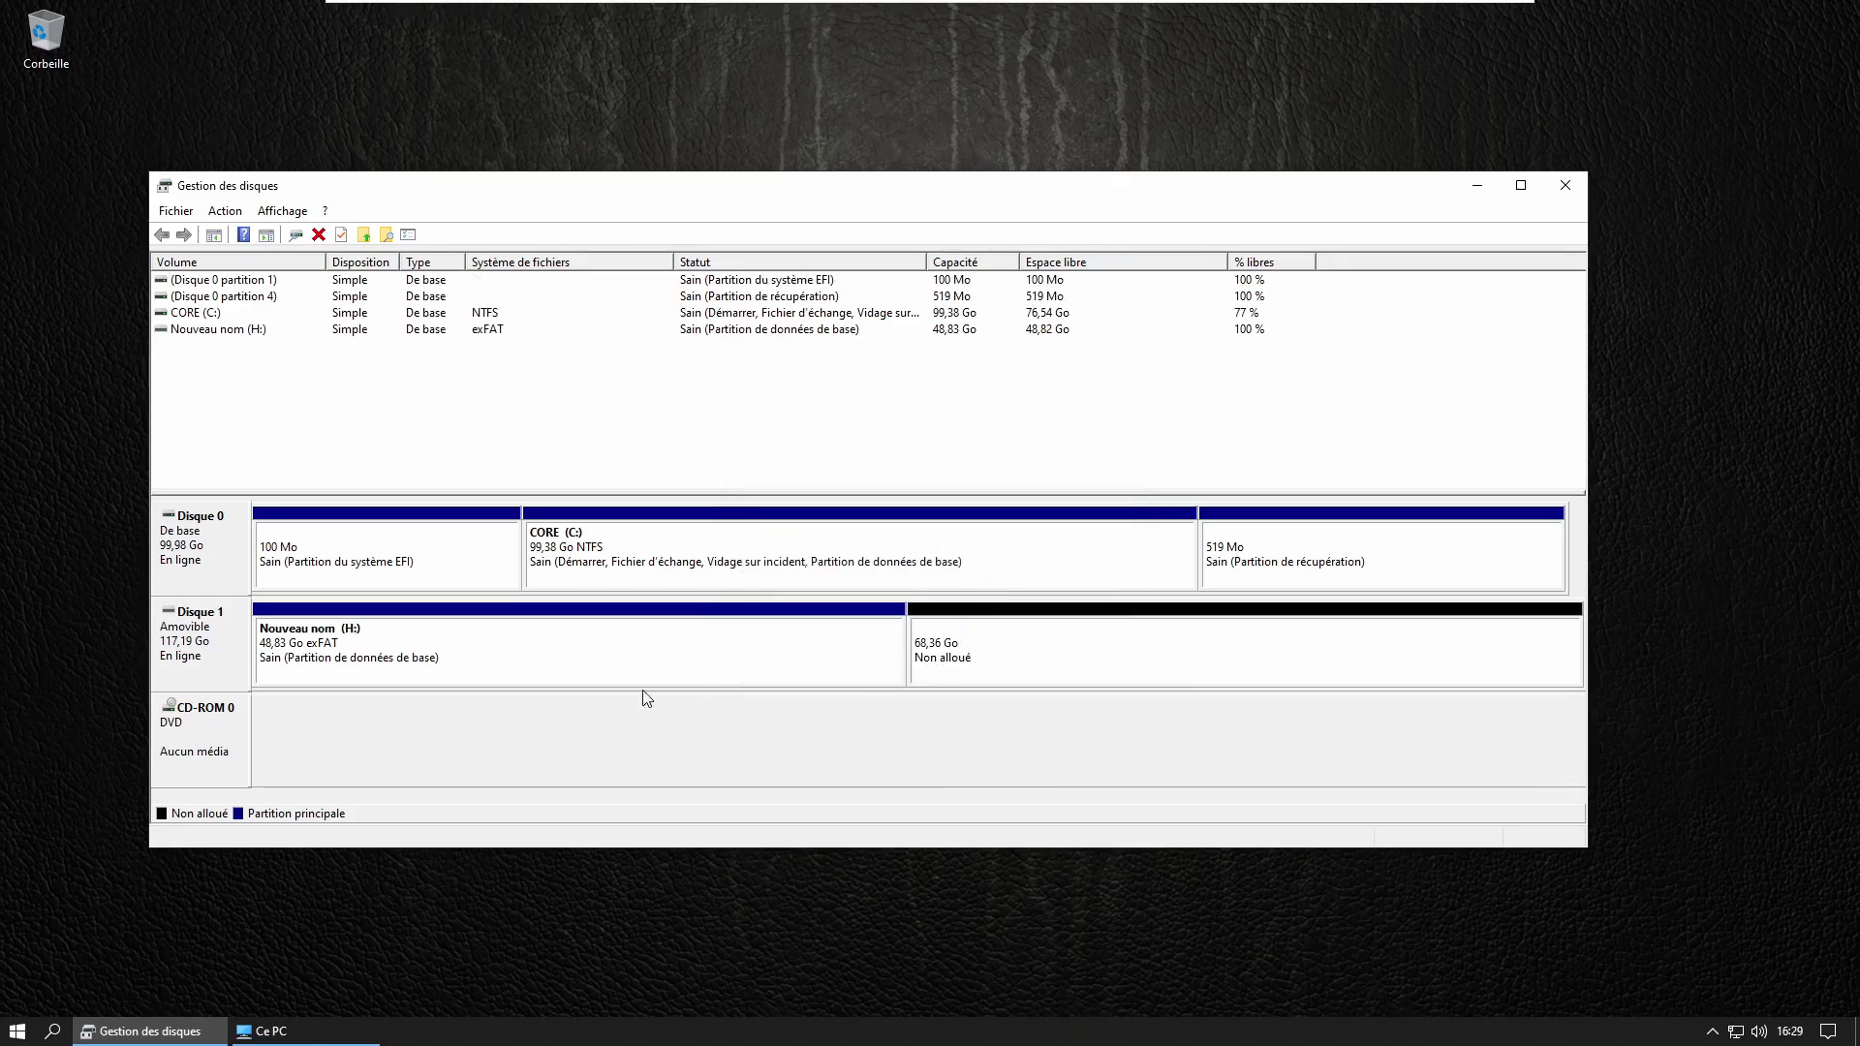
right_click(533, 657)
left_click(613, 847)
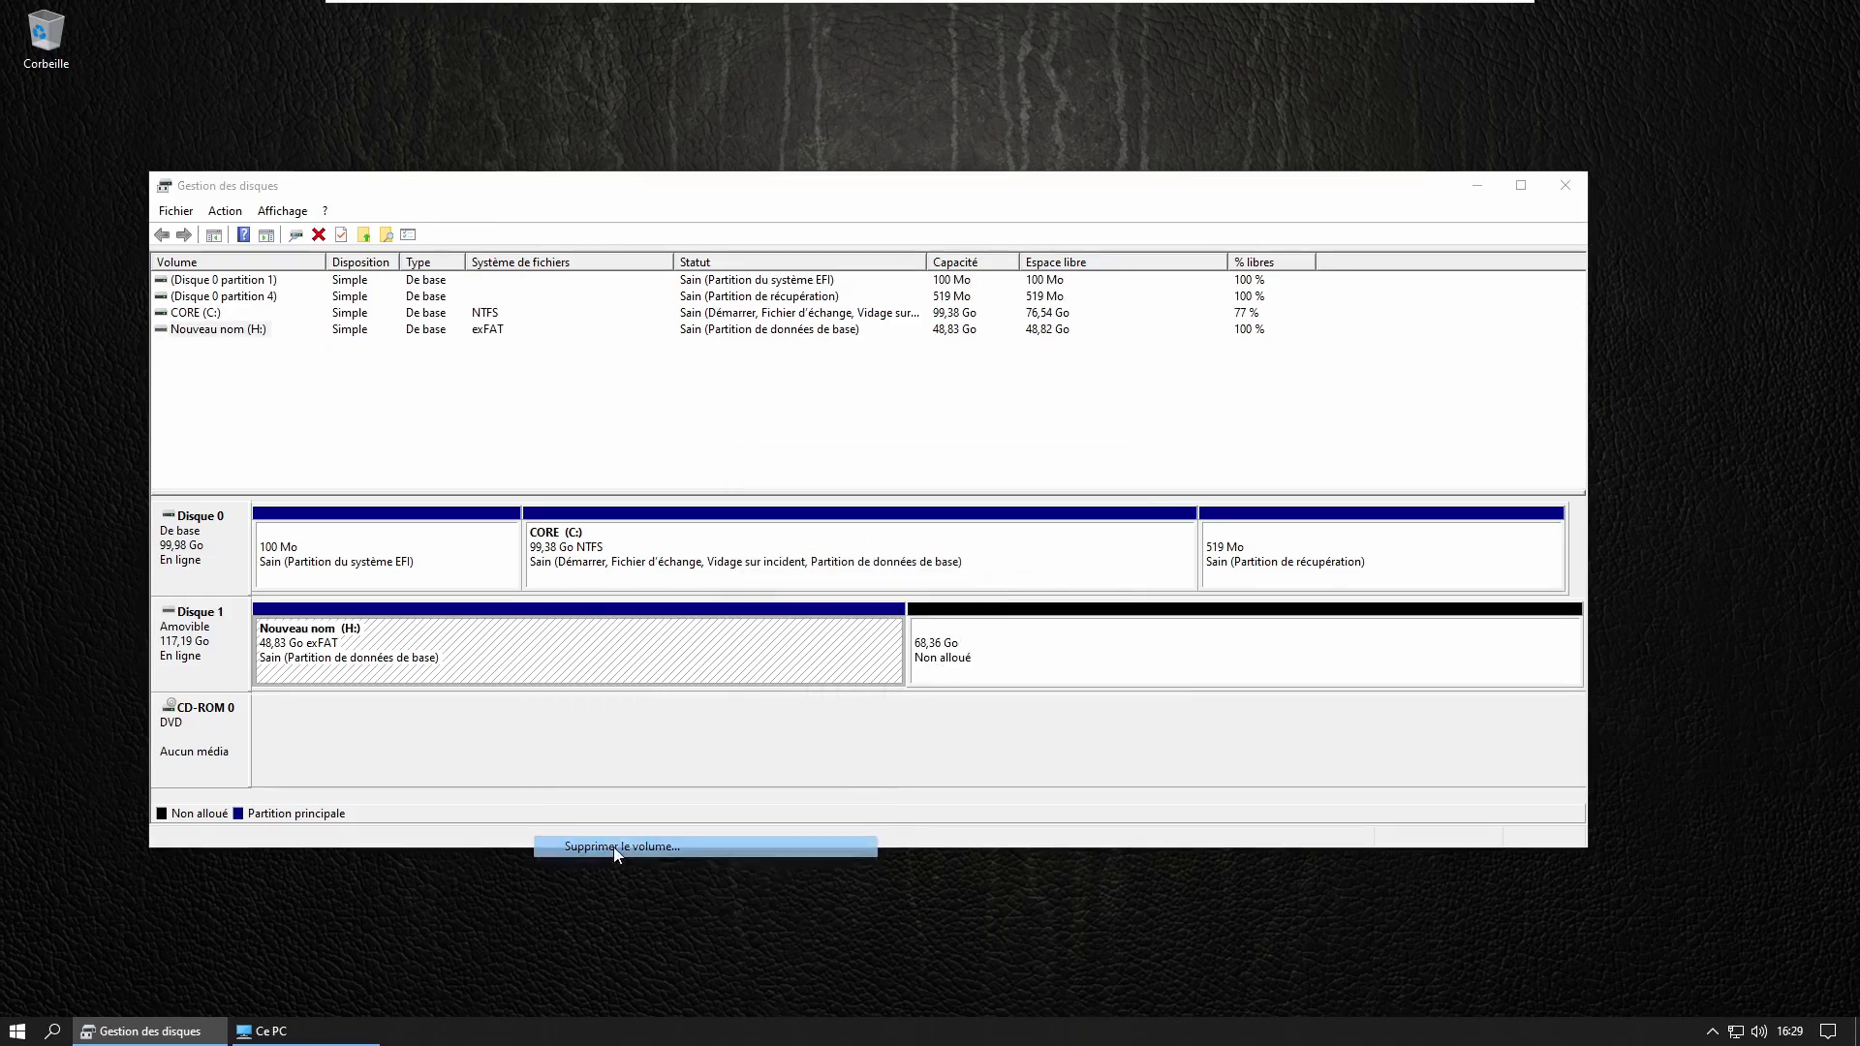
left_click(994, 590)
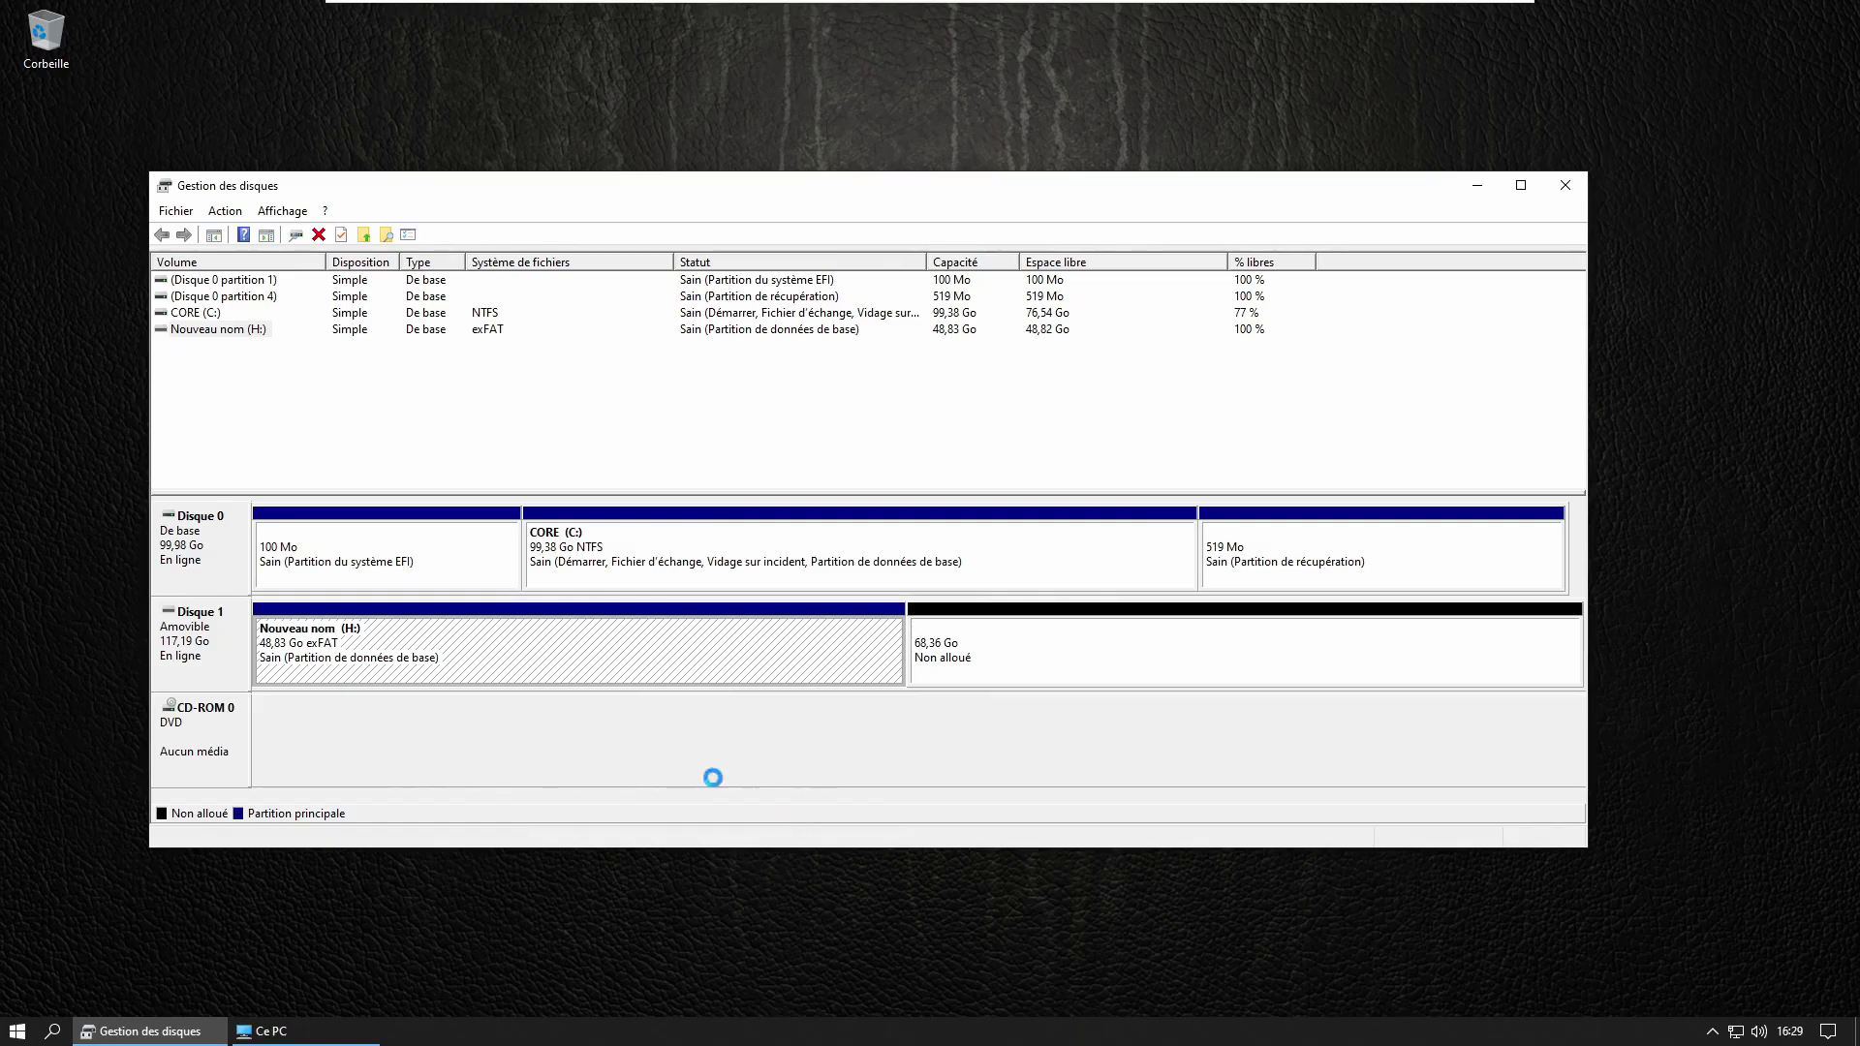
Start a new simple volume in the unallocated space of Disk 1 and keep the proposed maximum size.
right_click(418, 647)
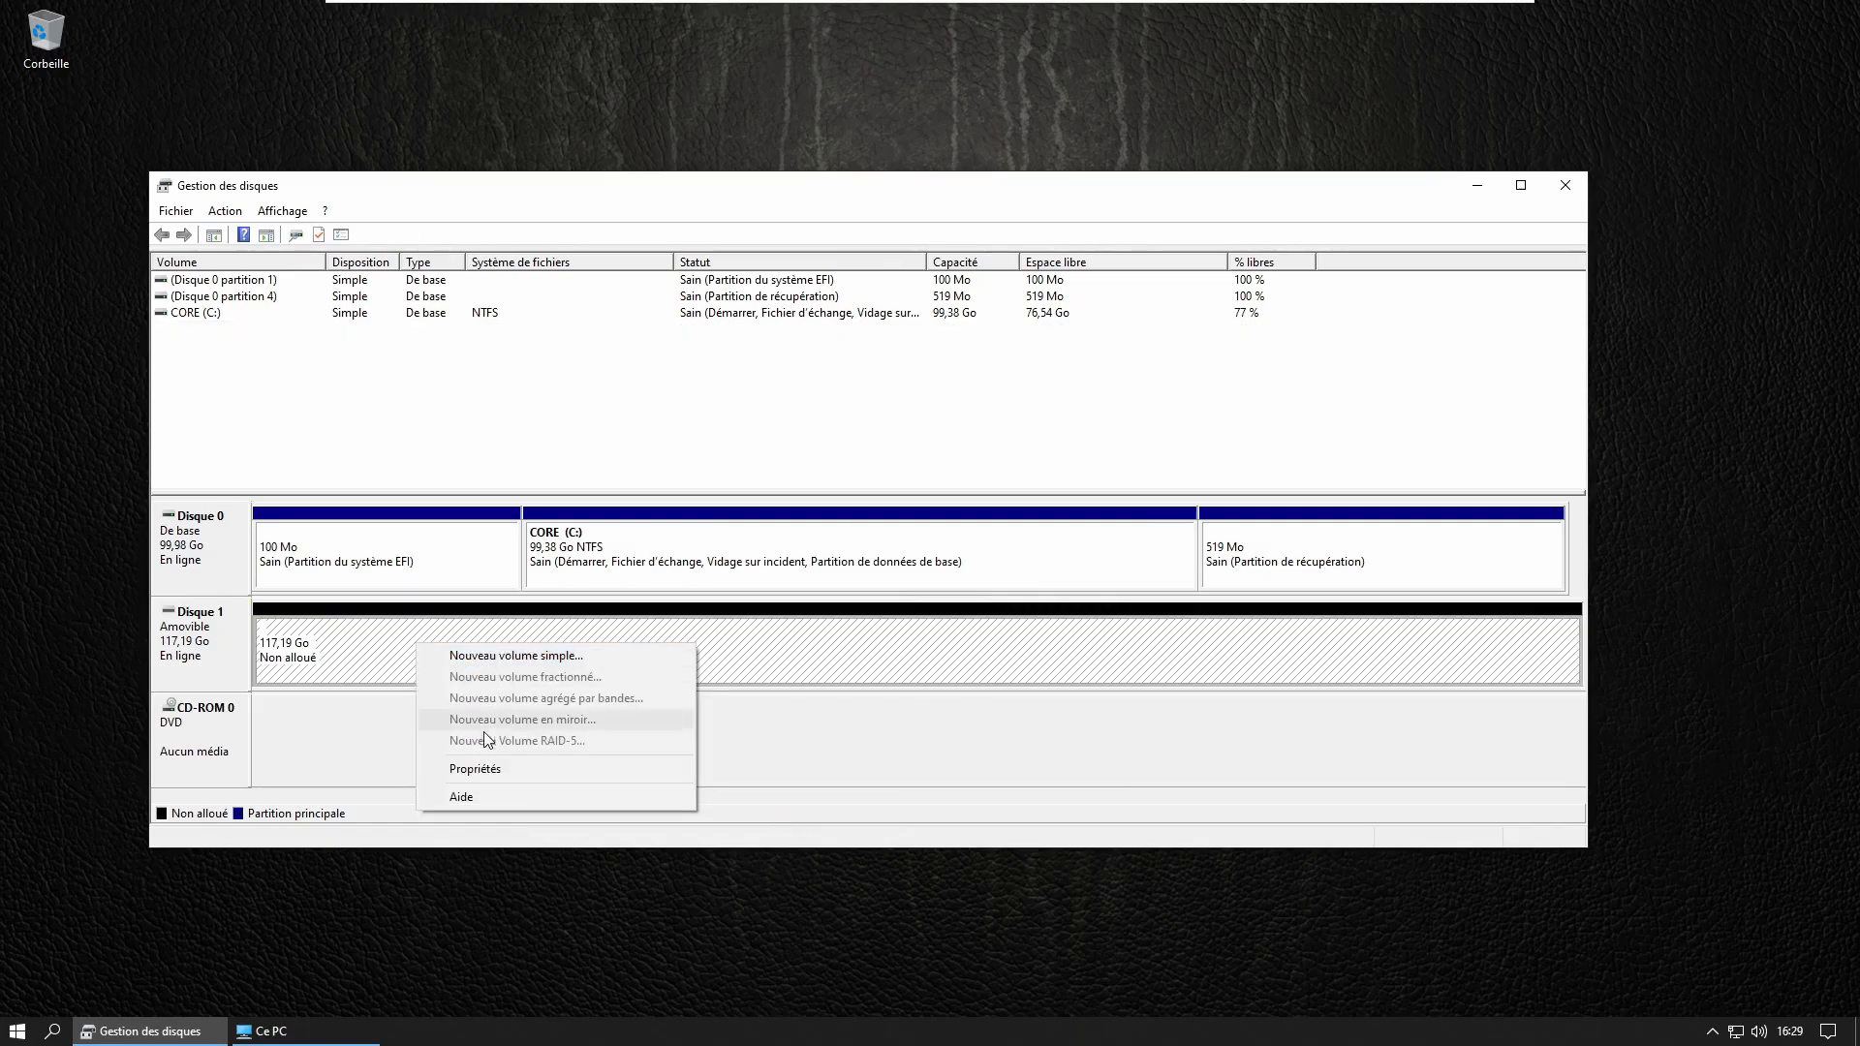
left_click(478, 658)
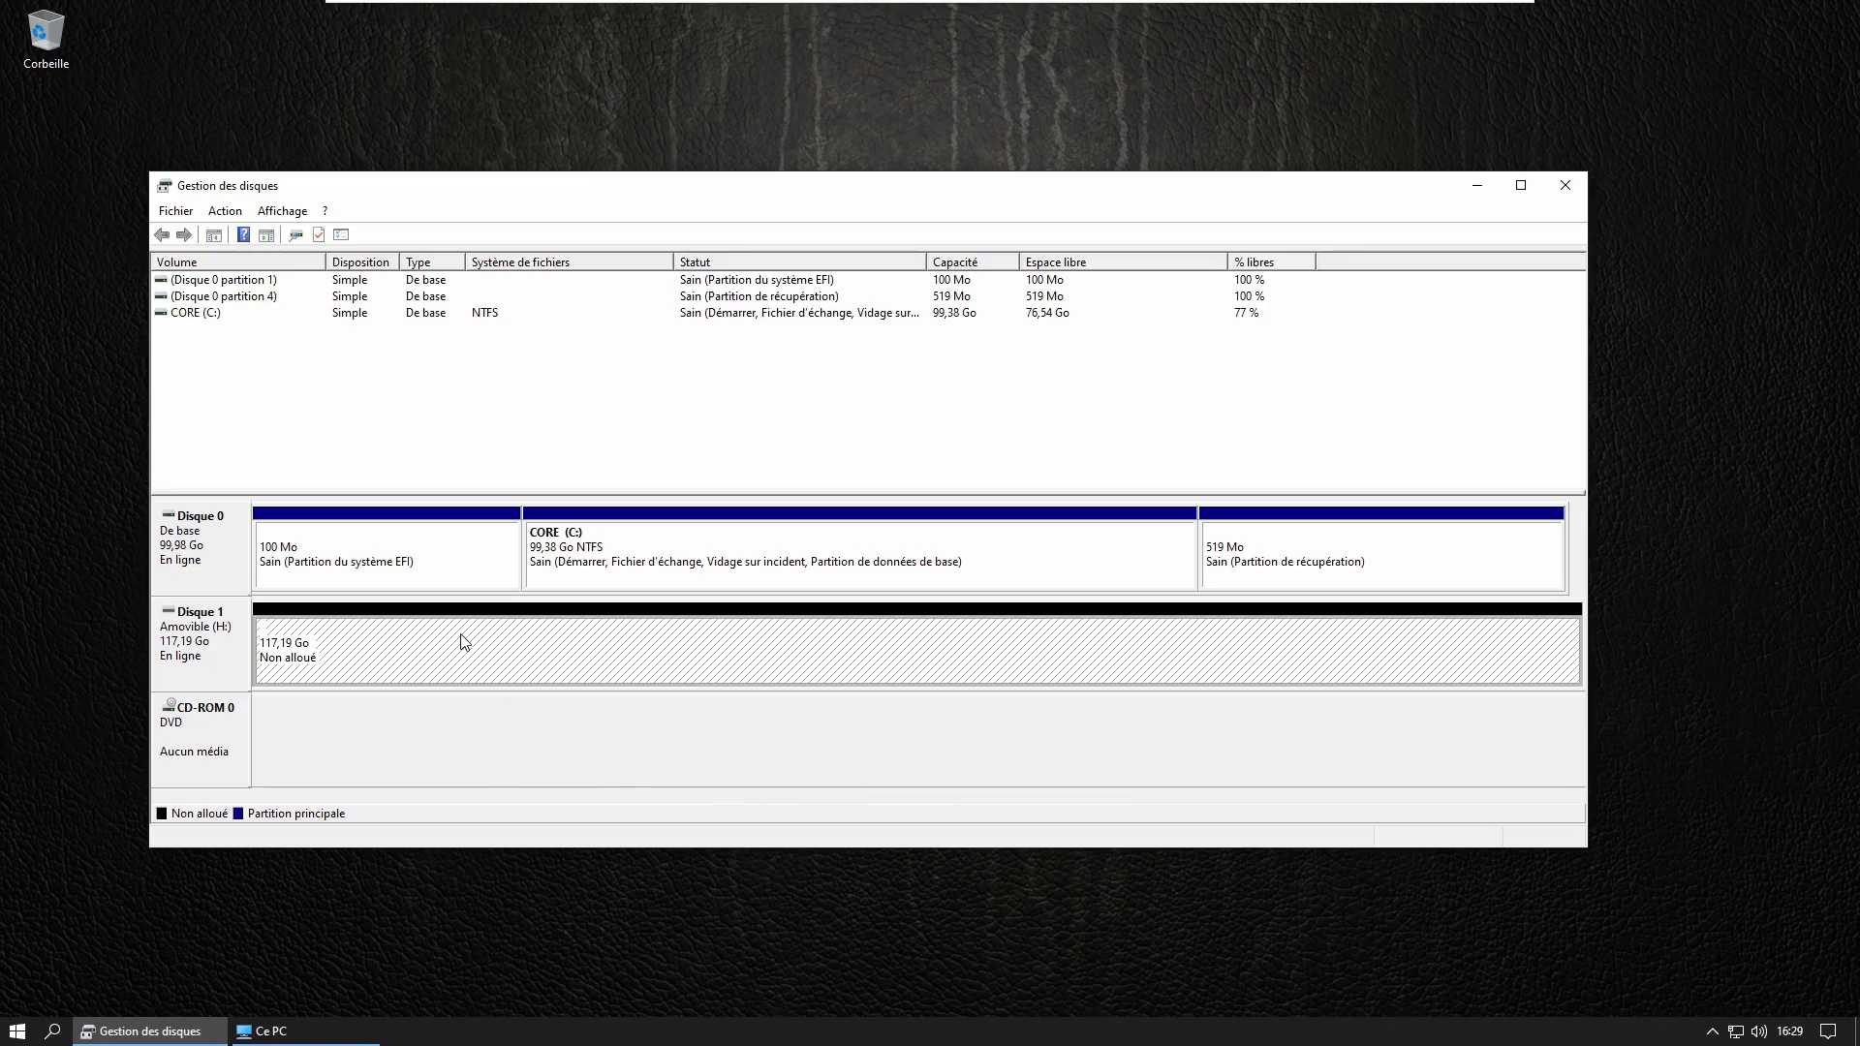
right_click(460, 635)
left_click(556, 649)
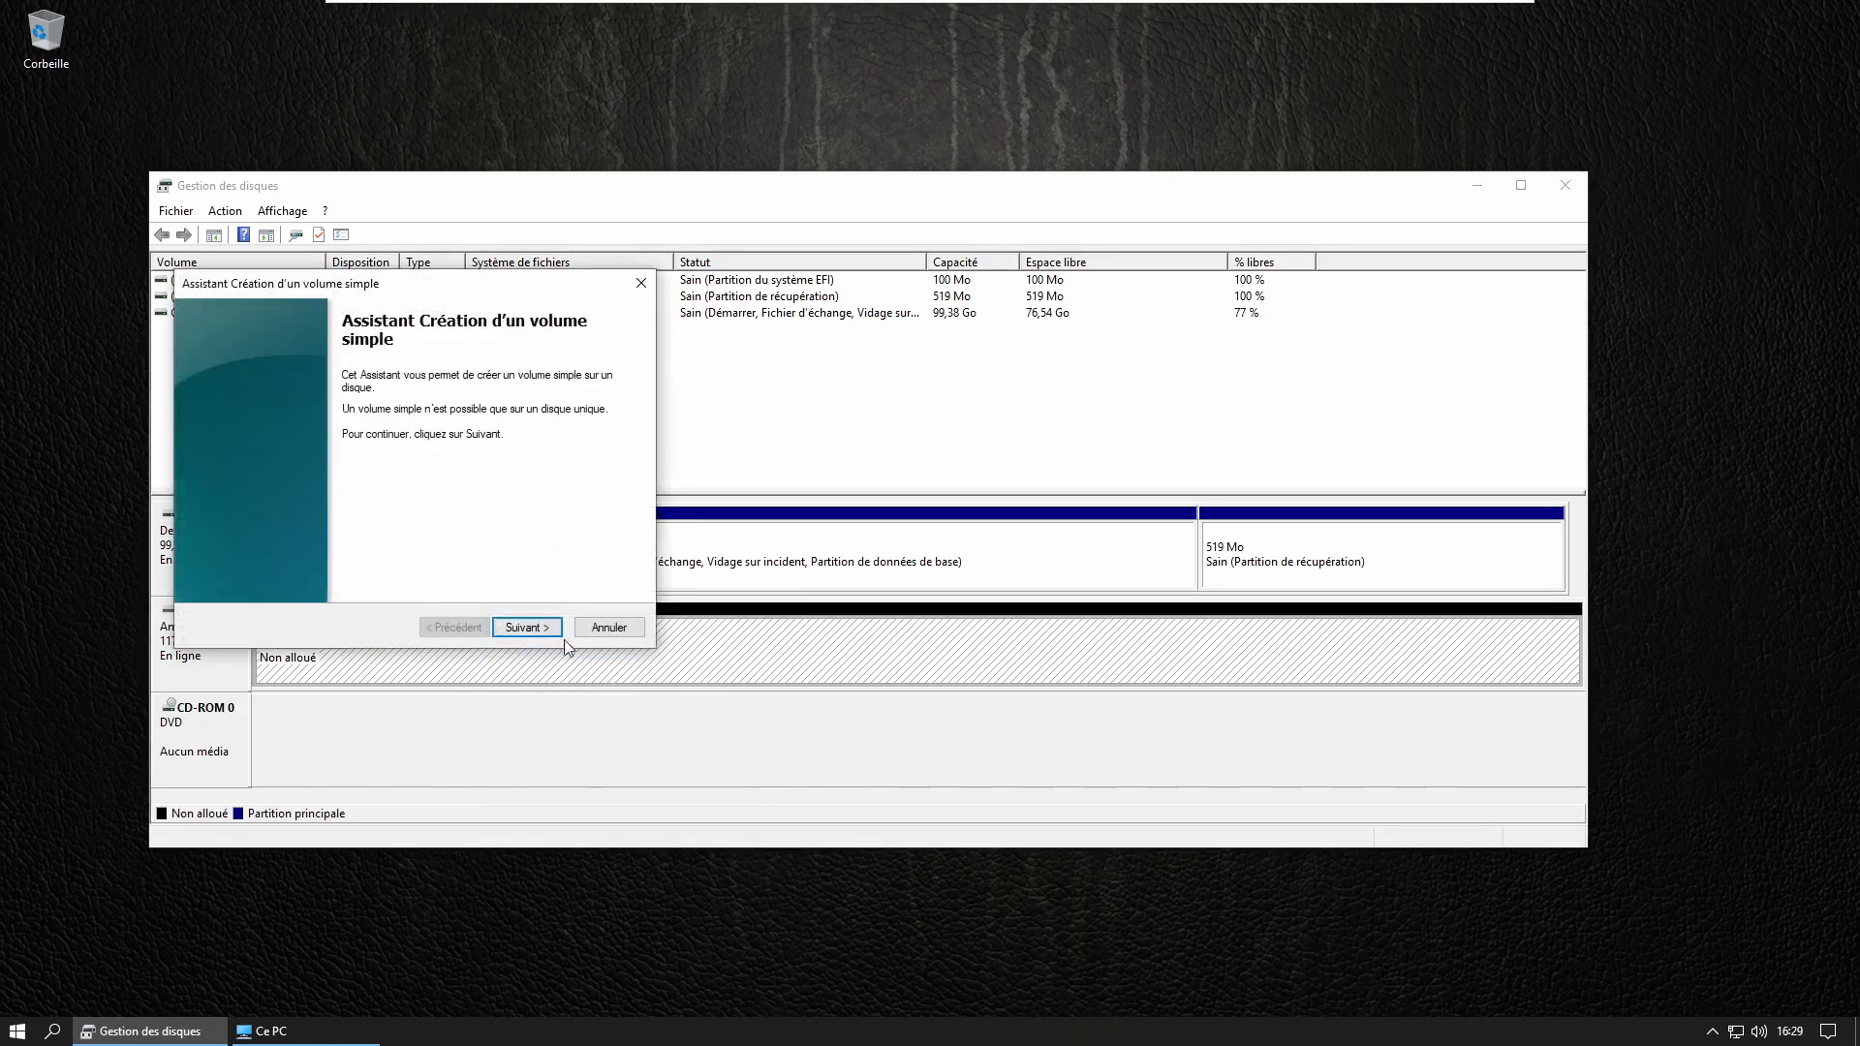
left_click(556, 635)
left_click(551, 632)
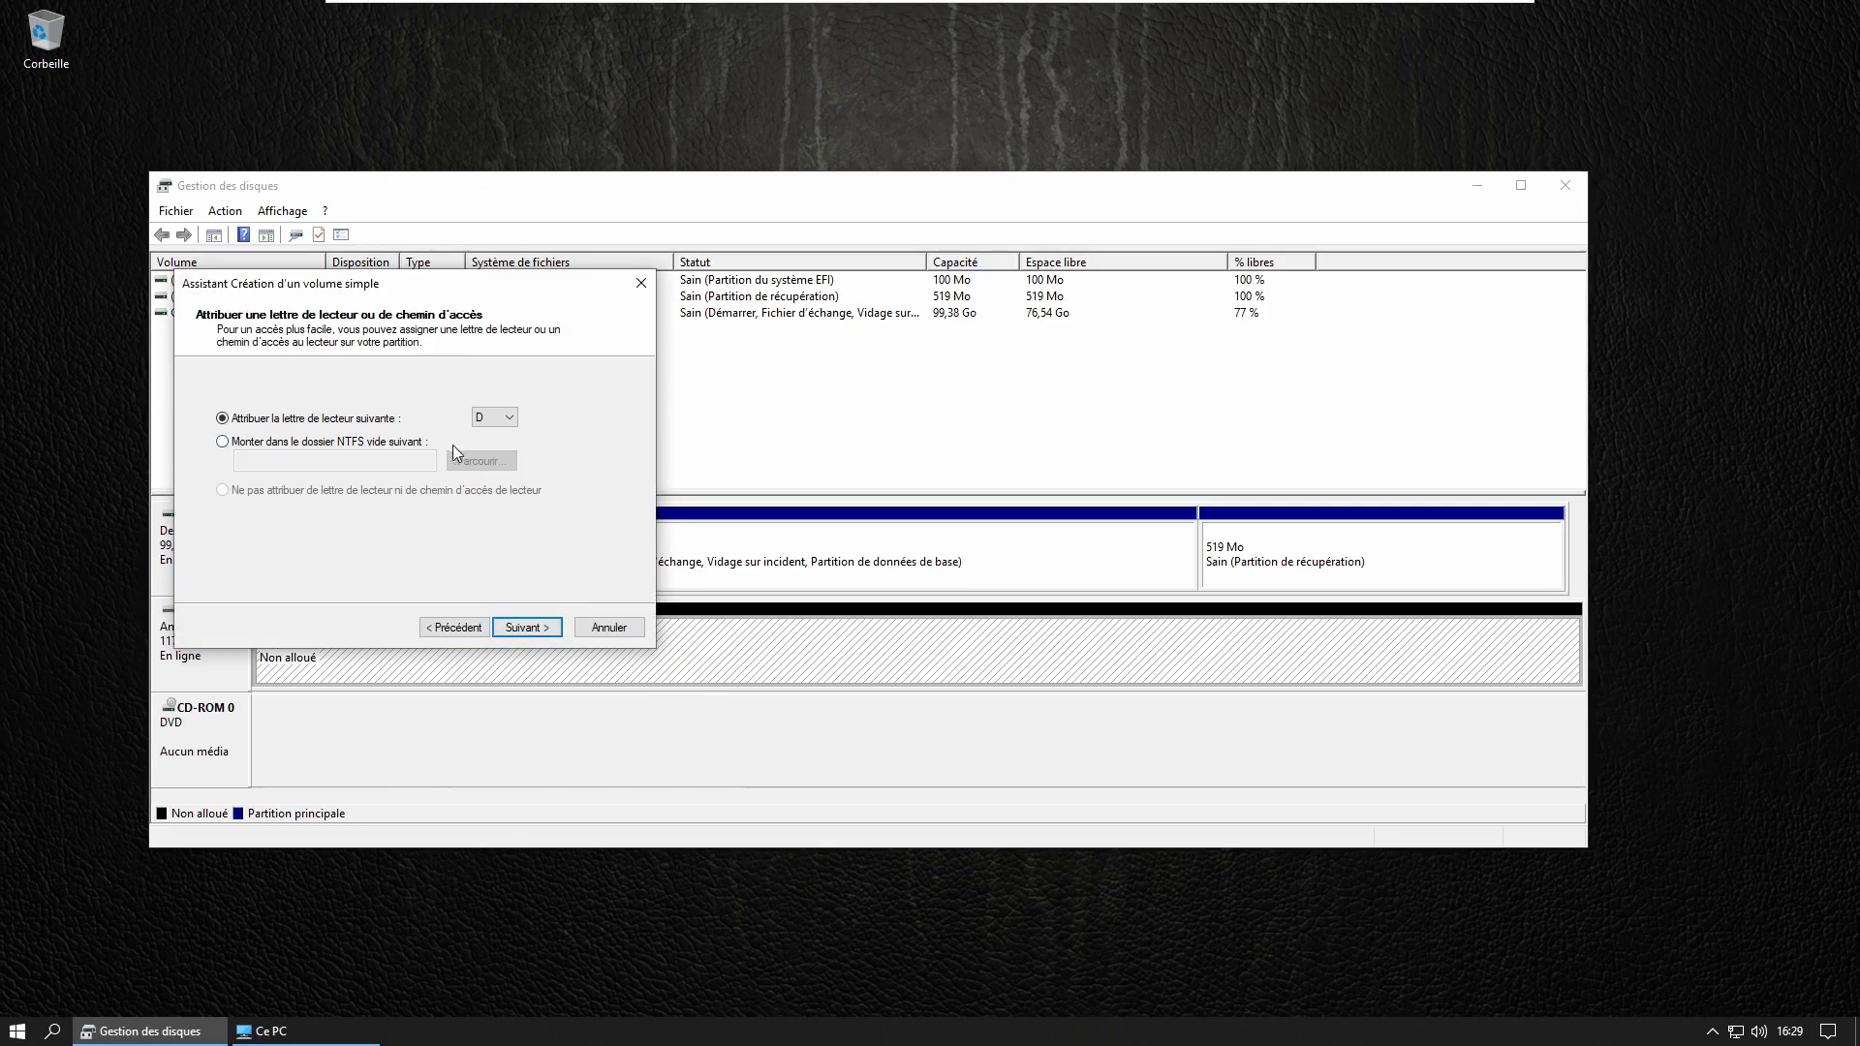
Move the volume creation wizard clear of the Disk 1 labels and assign drive letter J to the volume.
left_click_drag(394, 274, 648, 359)
left_click(757, 502)
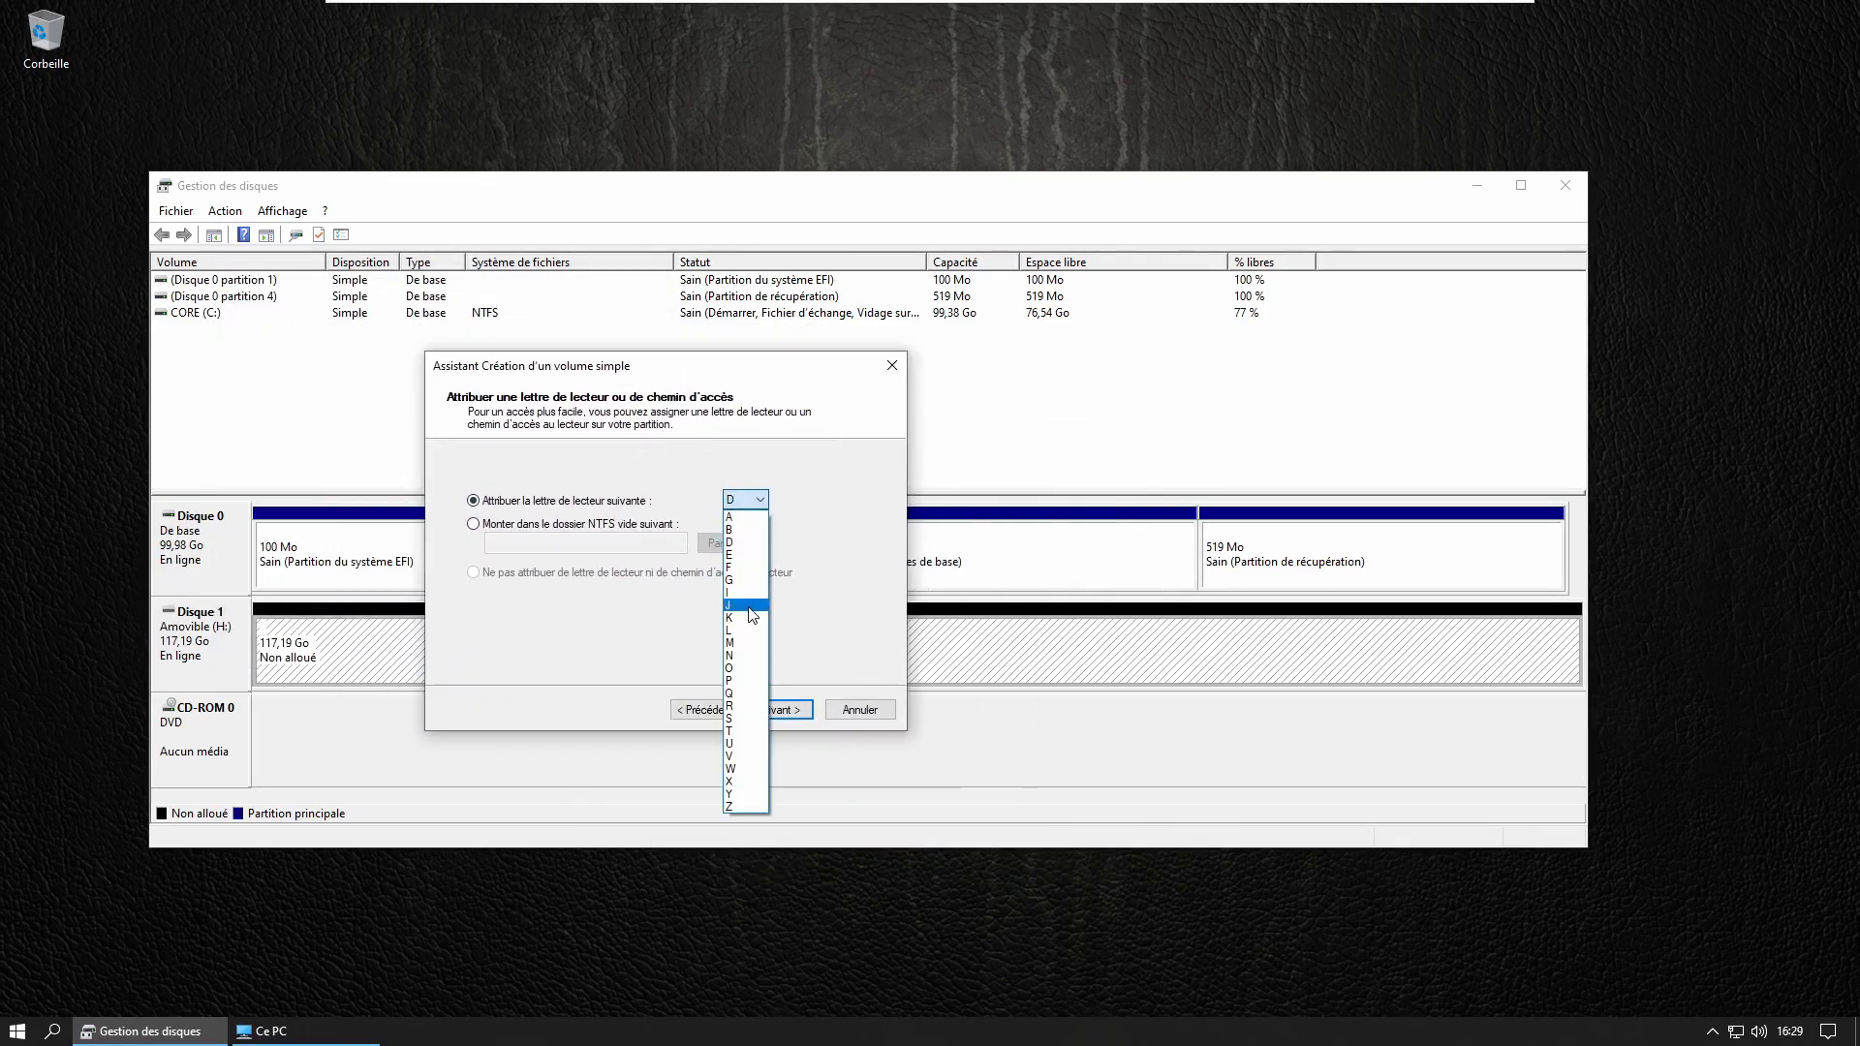
left_click(752, 614)
left_click(776, 713)
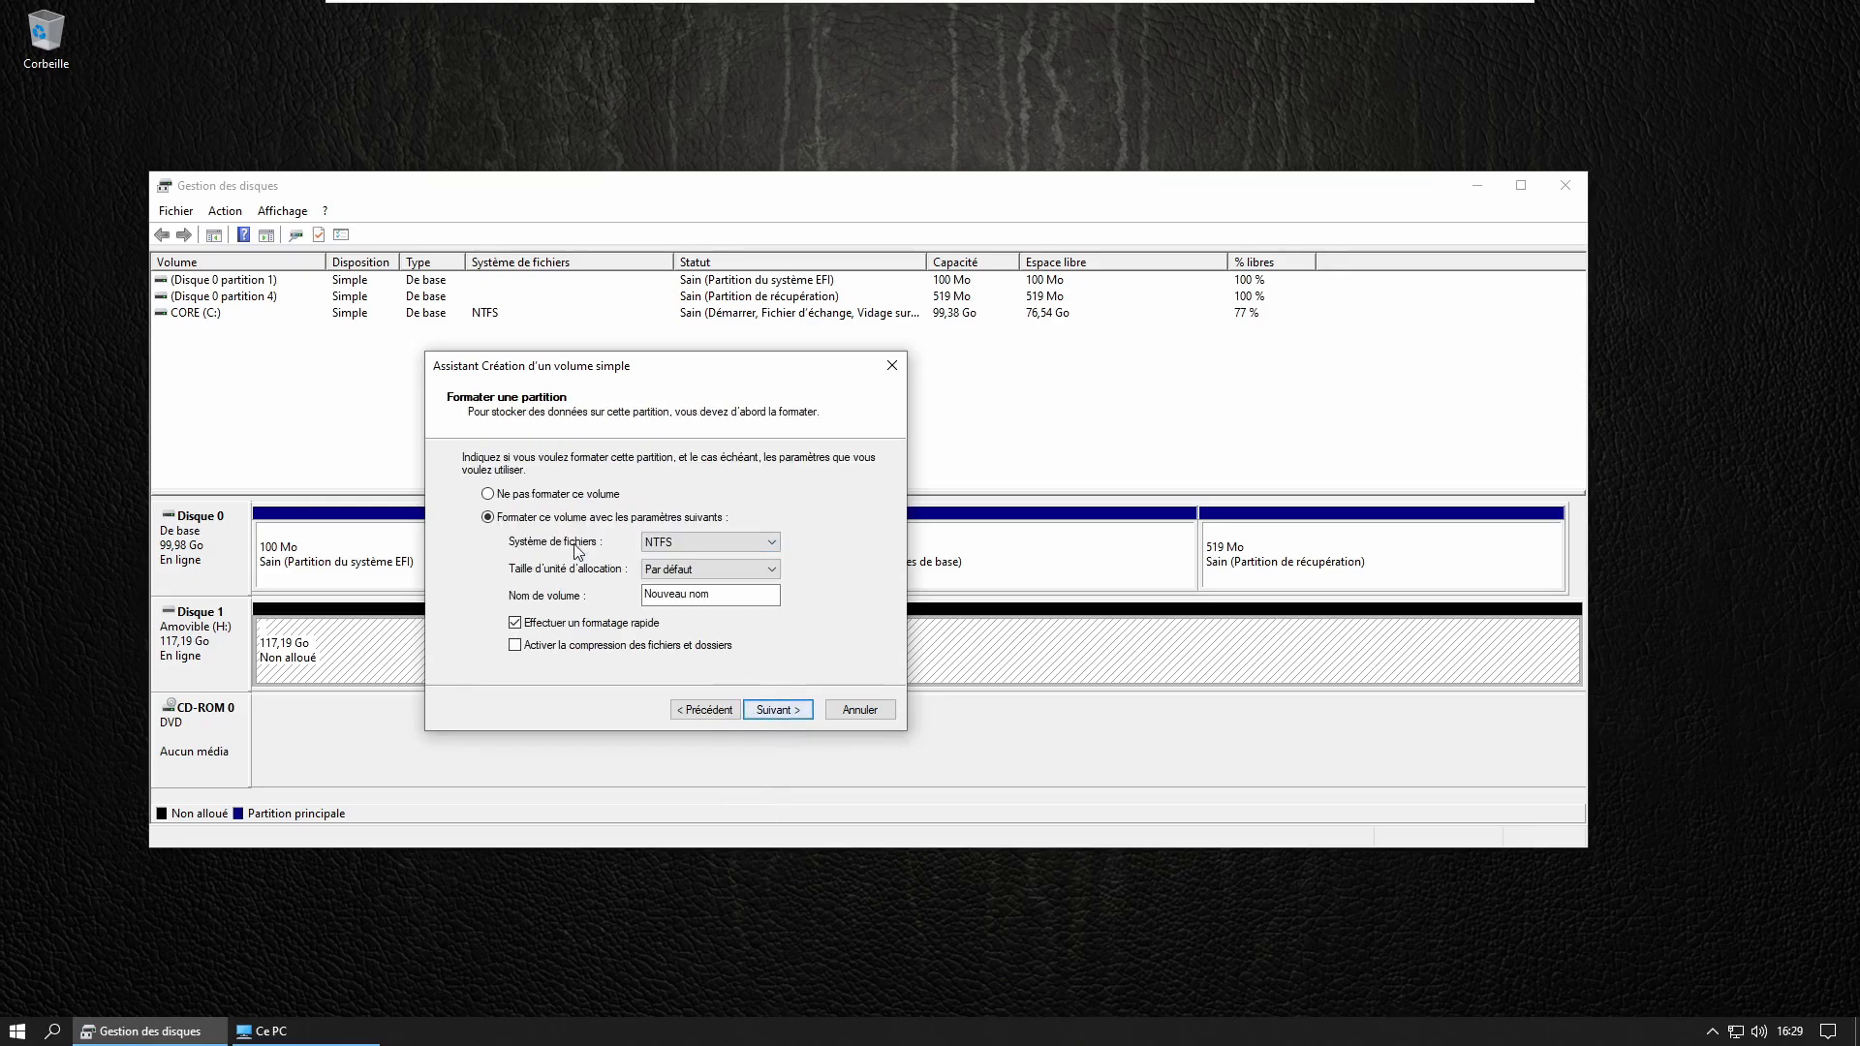
Name the volume CLE, format it quickly as exFAT to create it, and close its File Explorer window.
left_click_drag(729, 595, 639, 595)
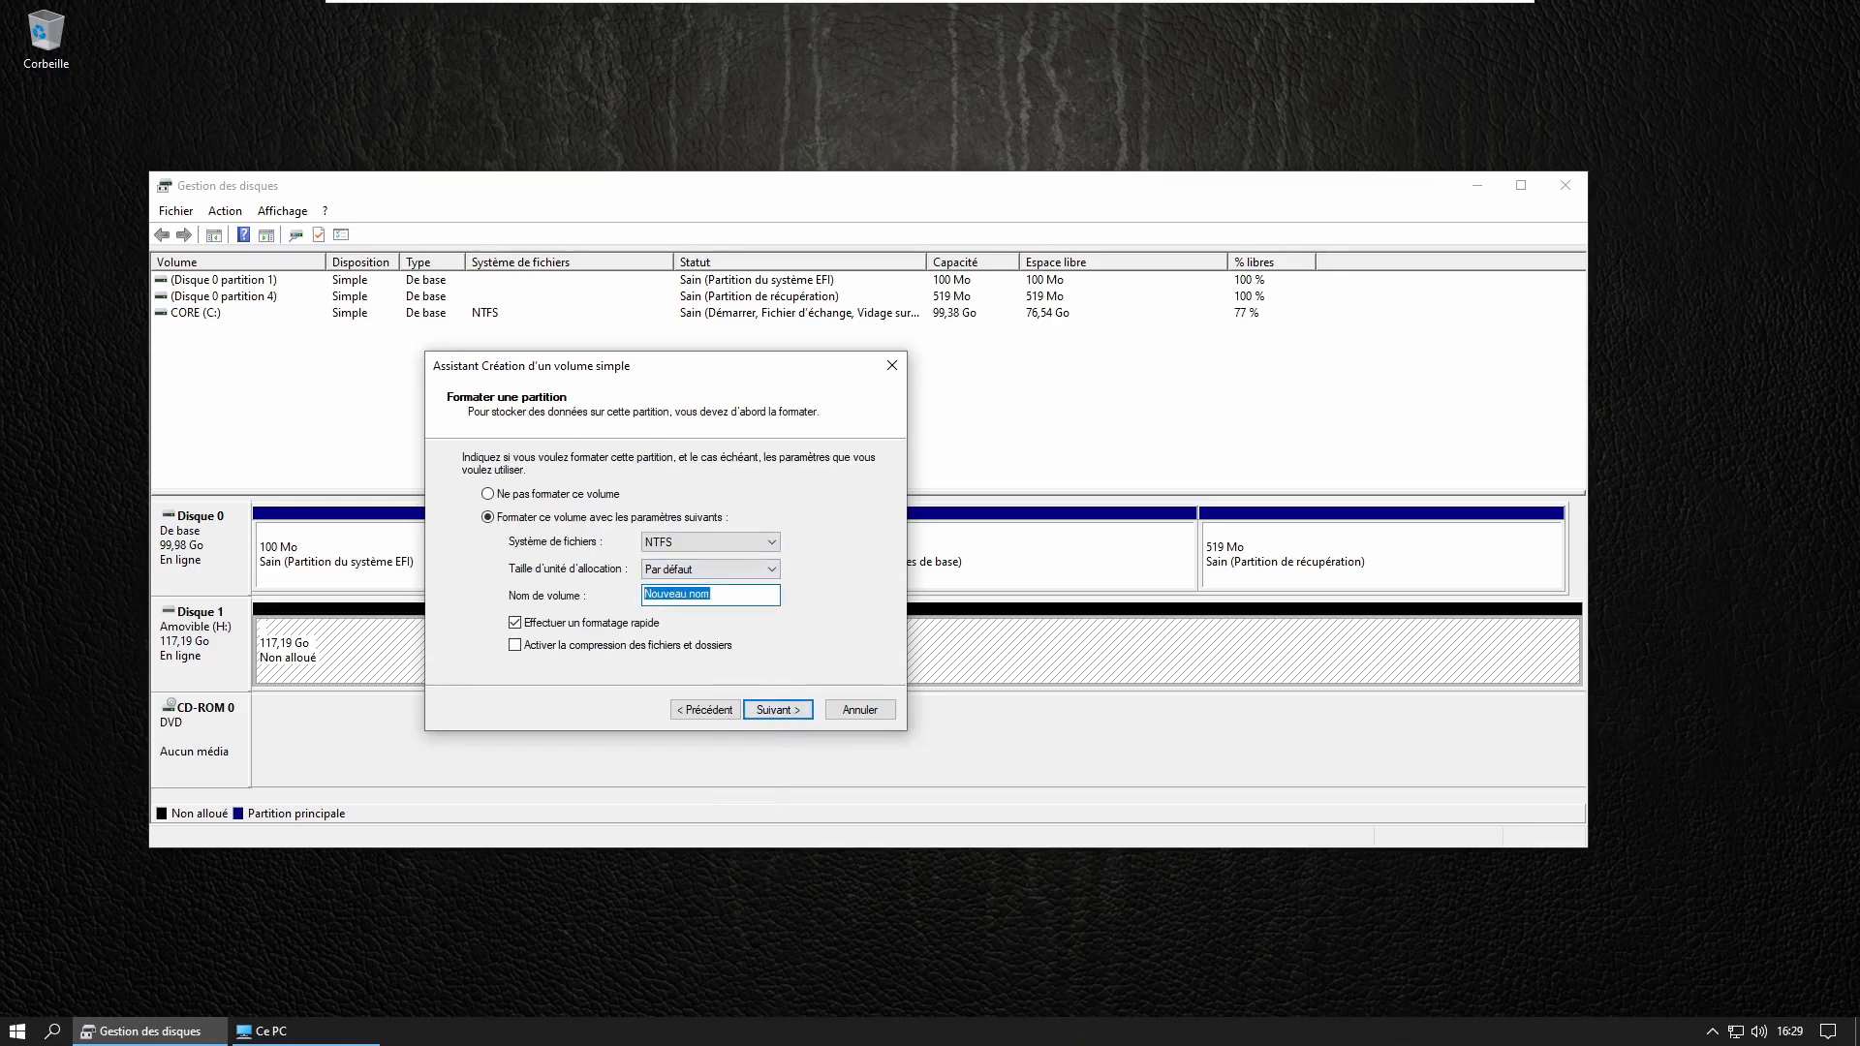
type("CLE")
left_click(723, 543)
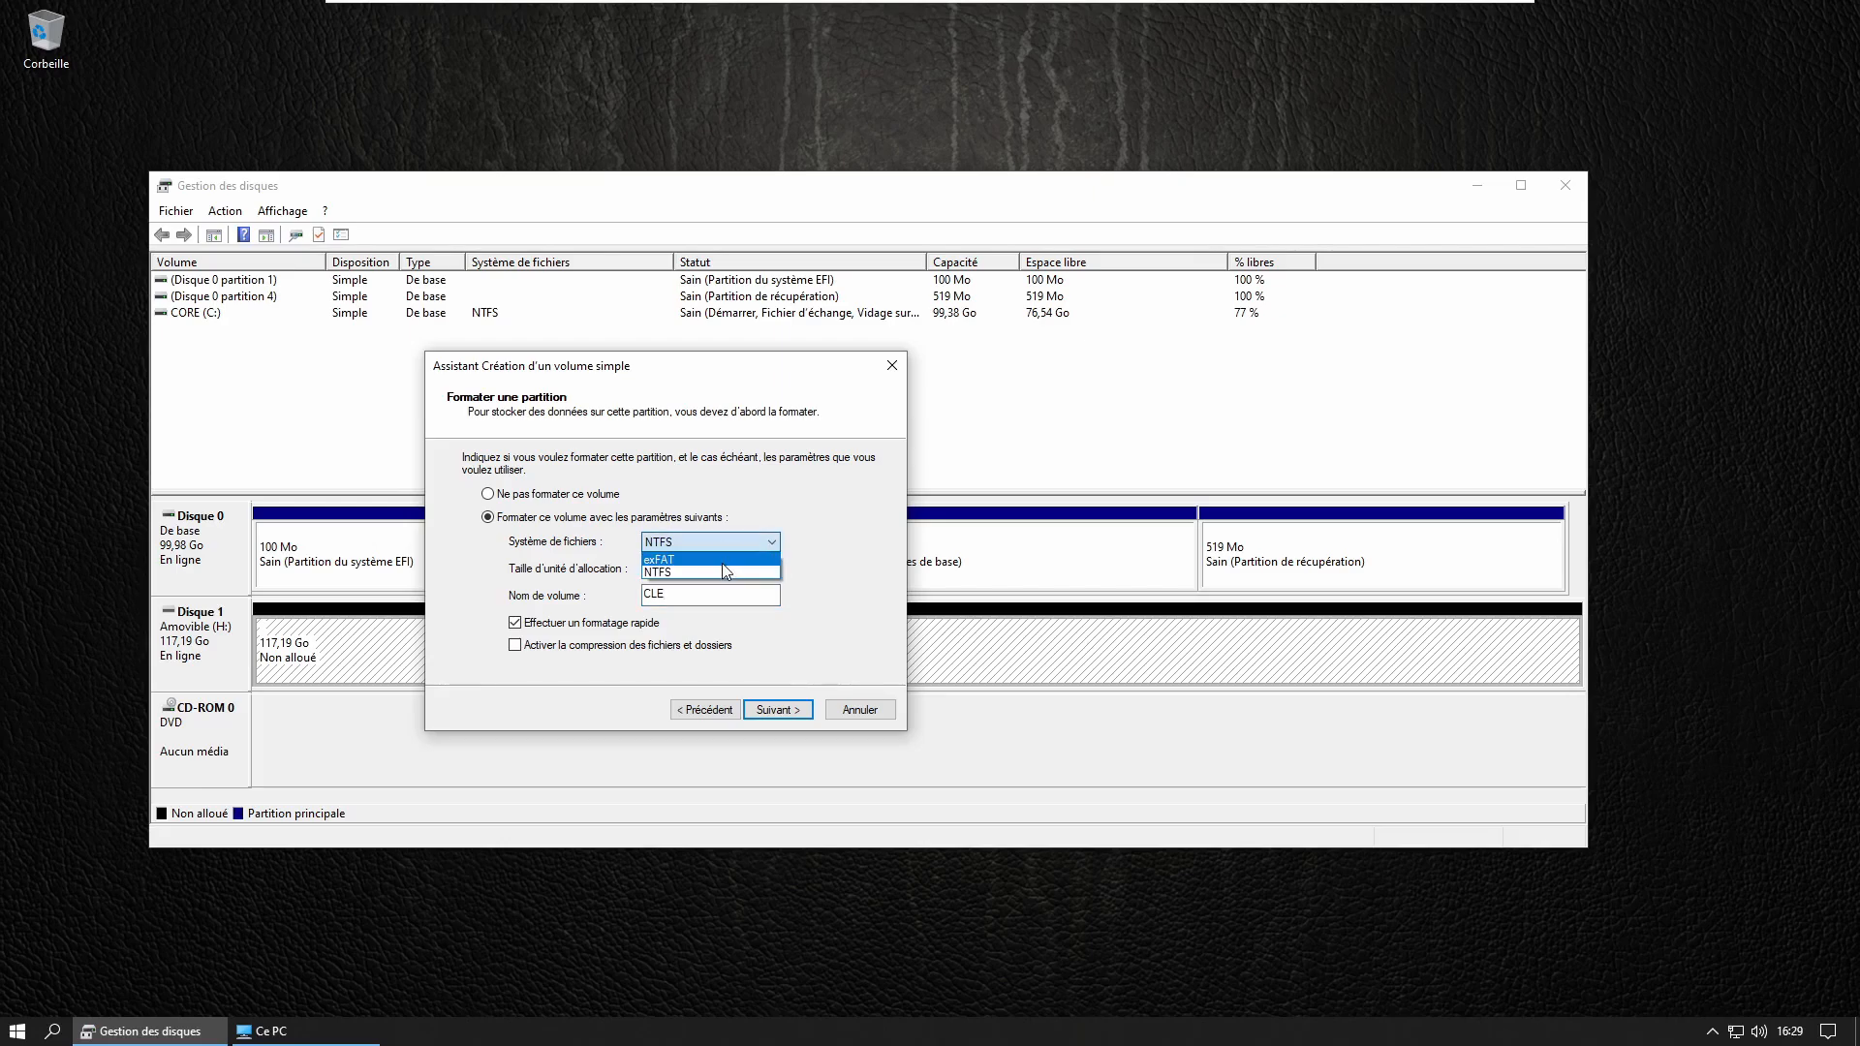
left_click(721, 573)
left_click(803, 716)
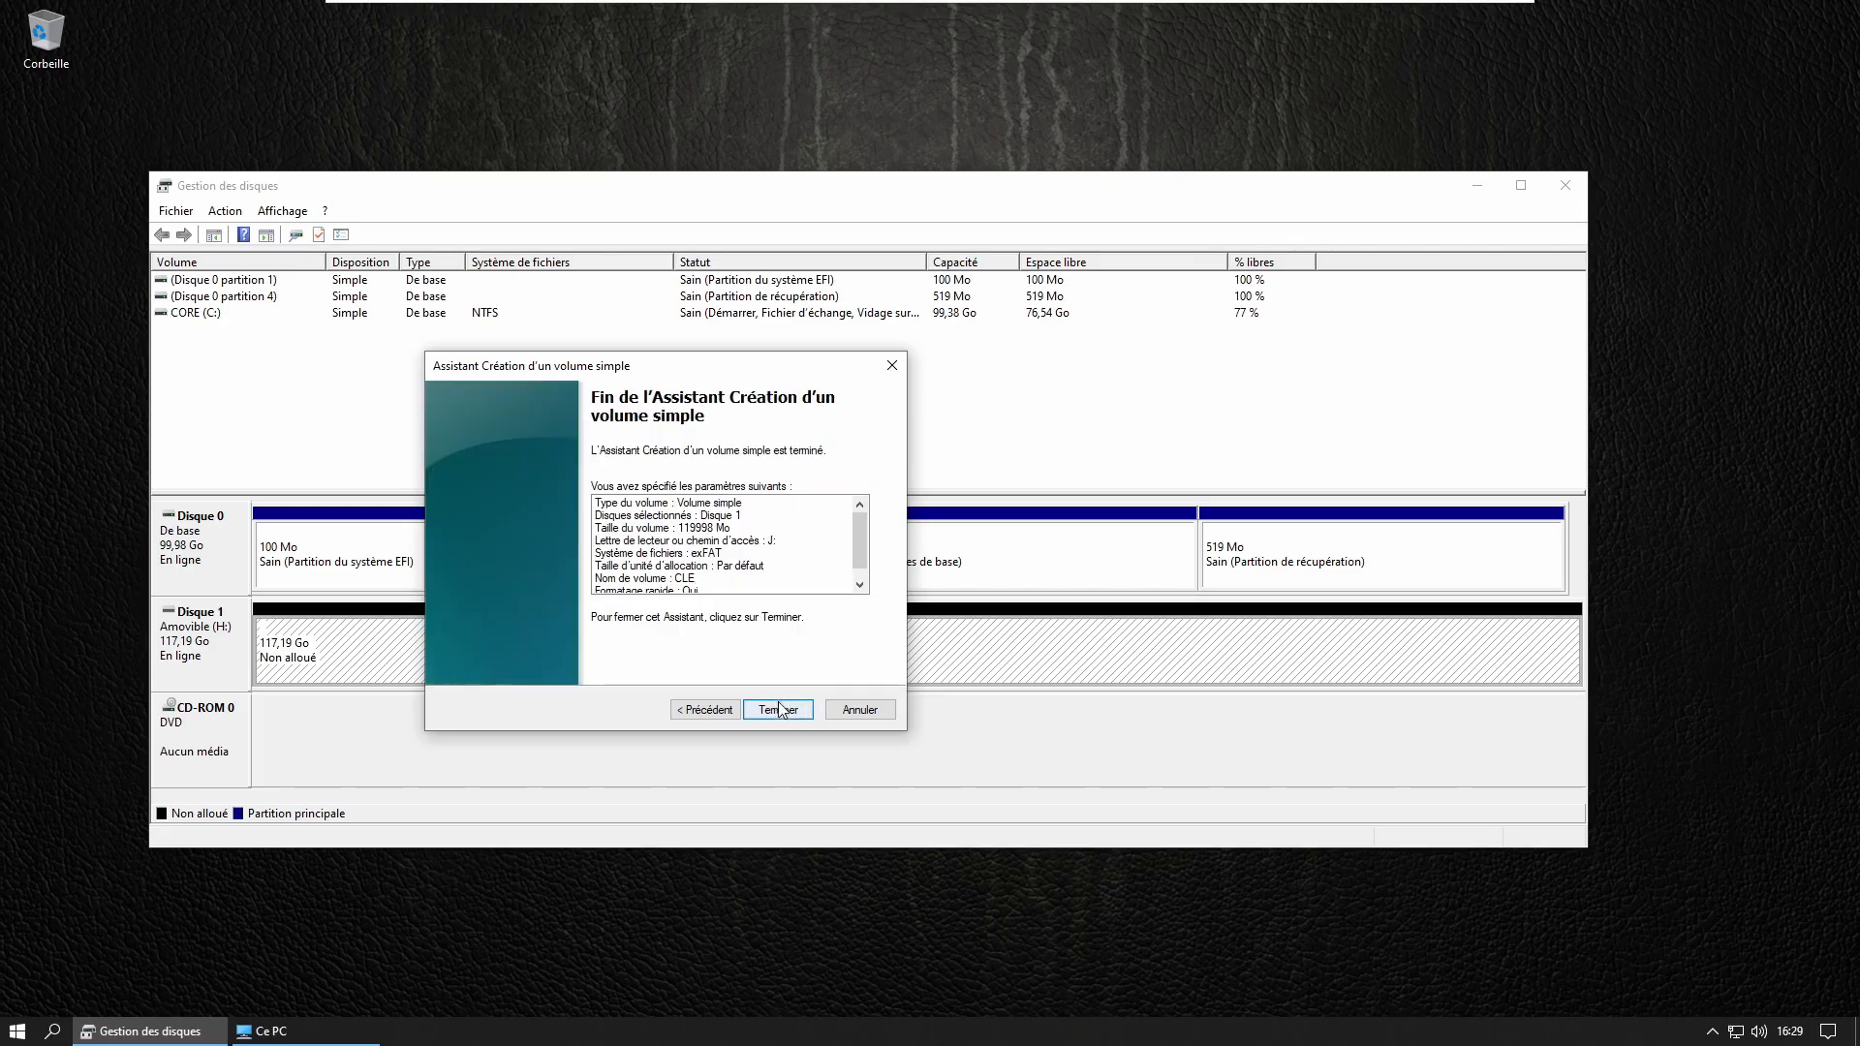
left_click(781, 711)
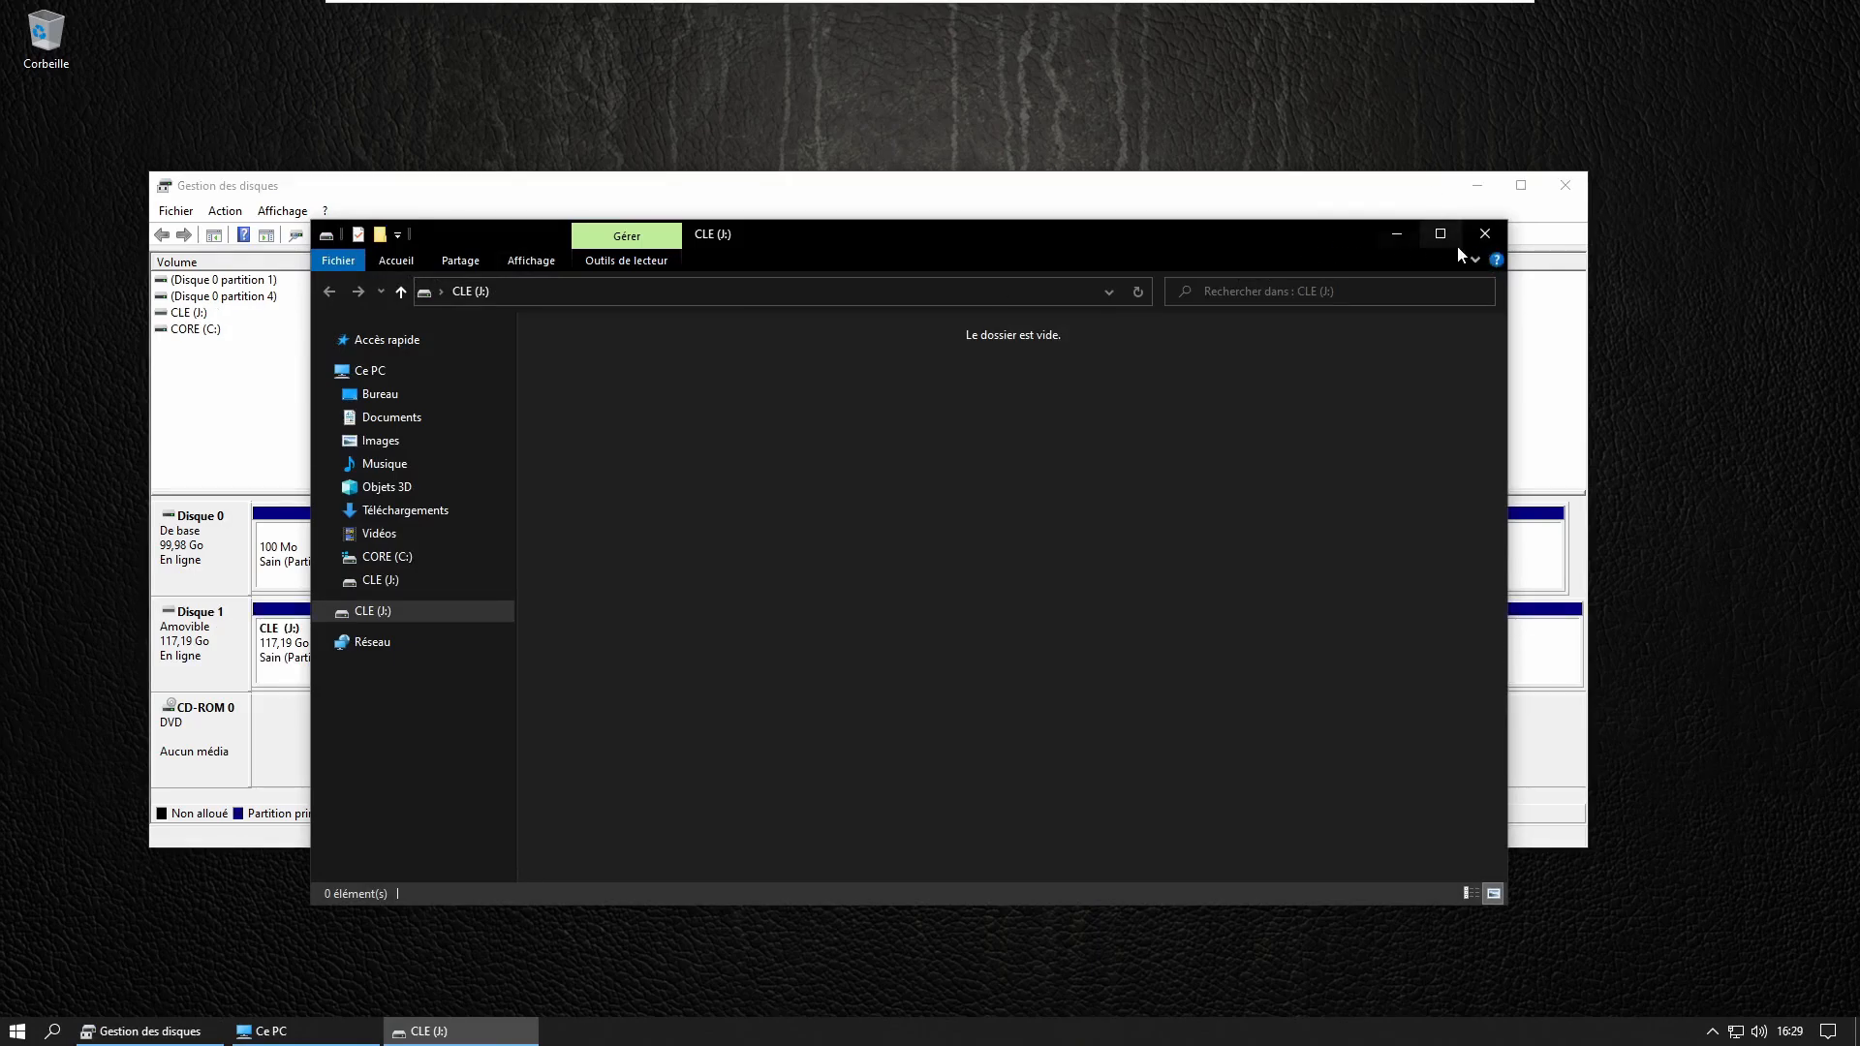
left_click(1485, 234)
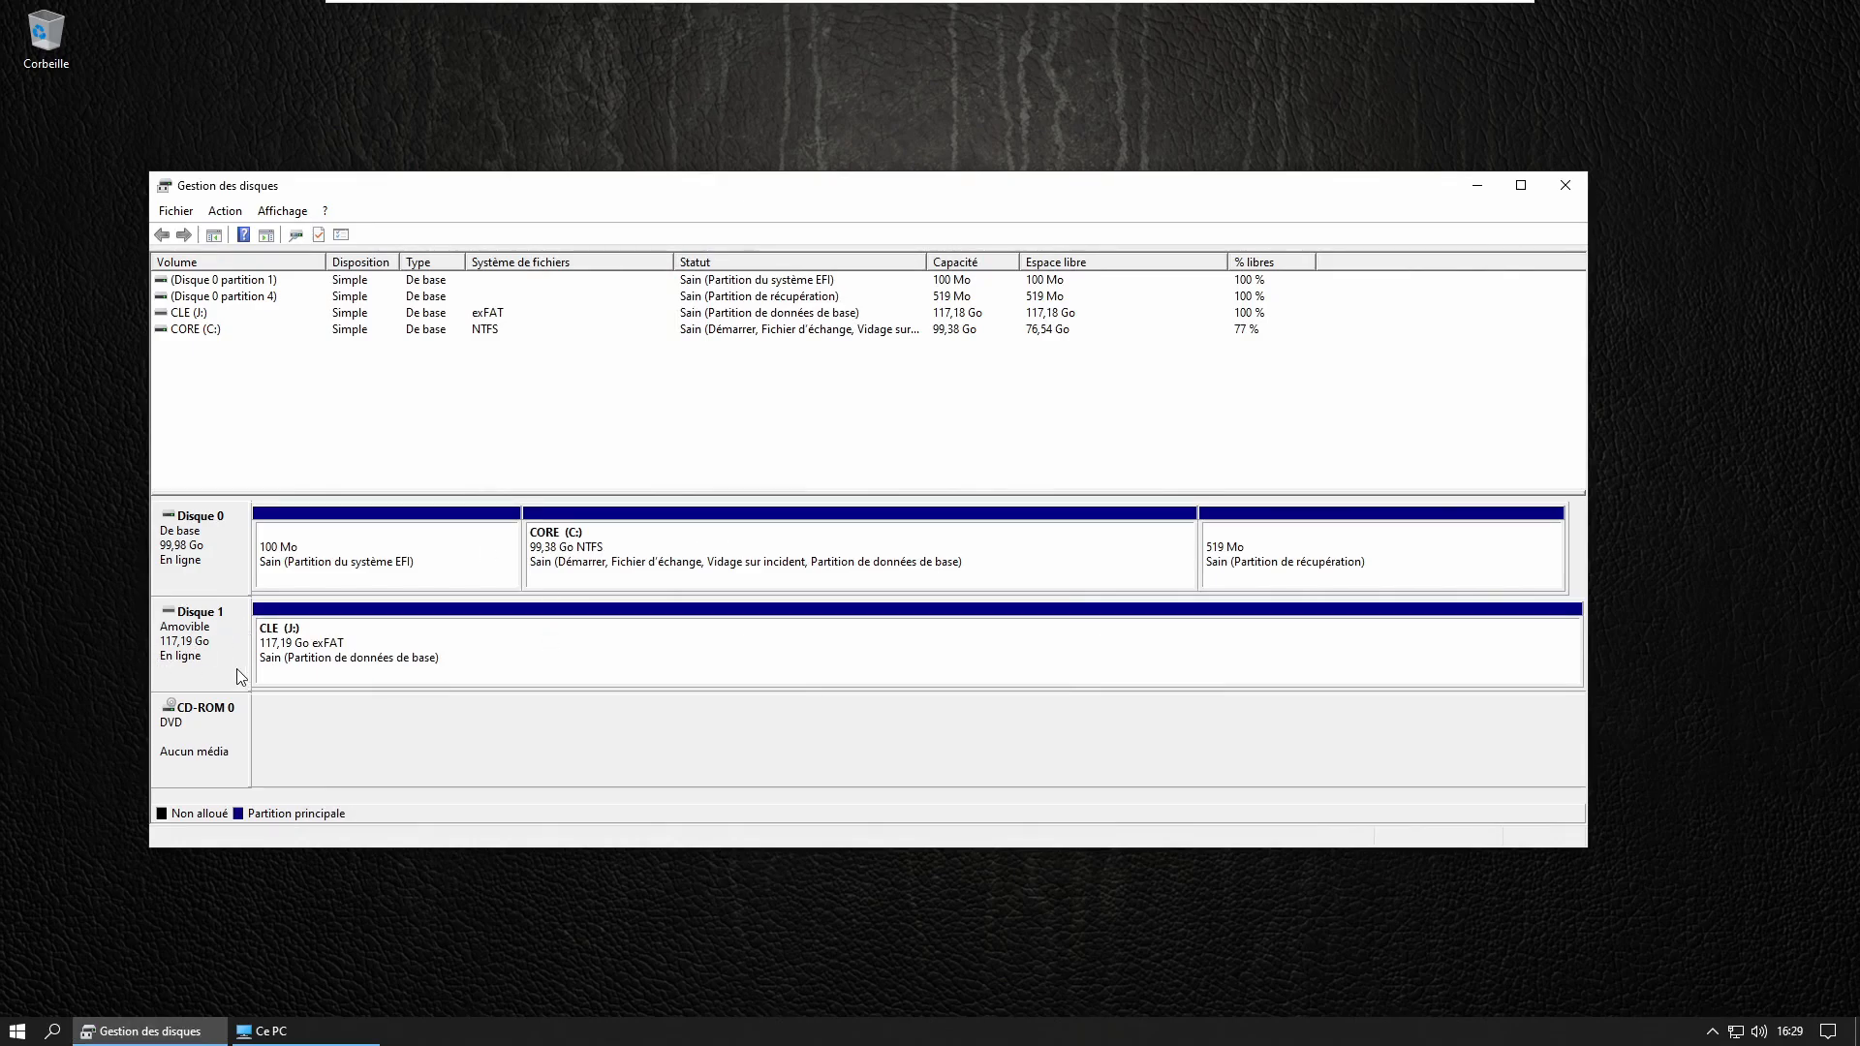
Examine the CORE (C:) partition on Disk 0 and reposition the Disk Management window on the desktop.
left_click(620, 544)
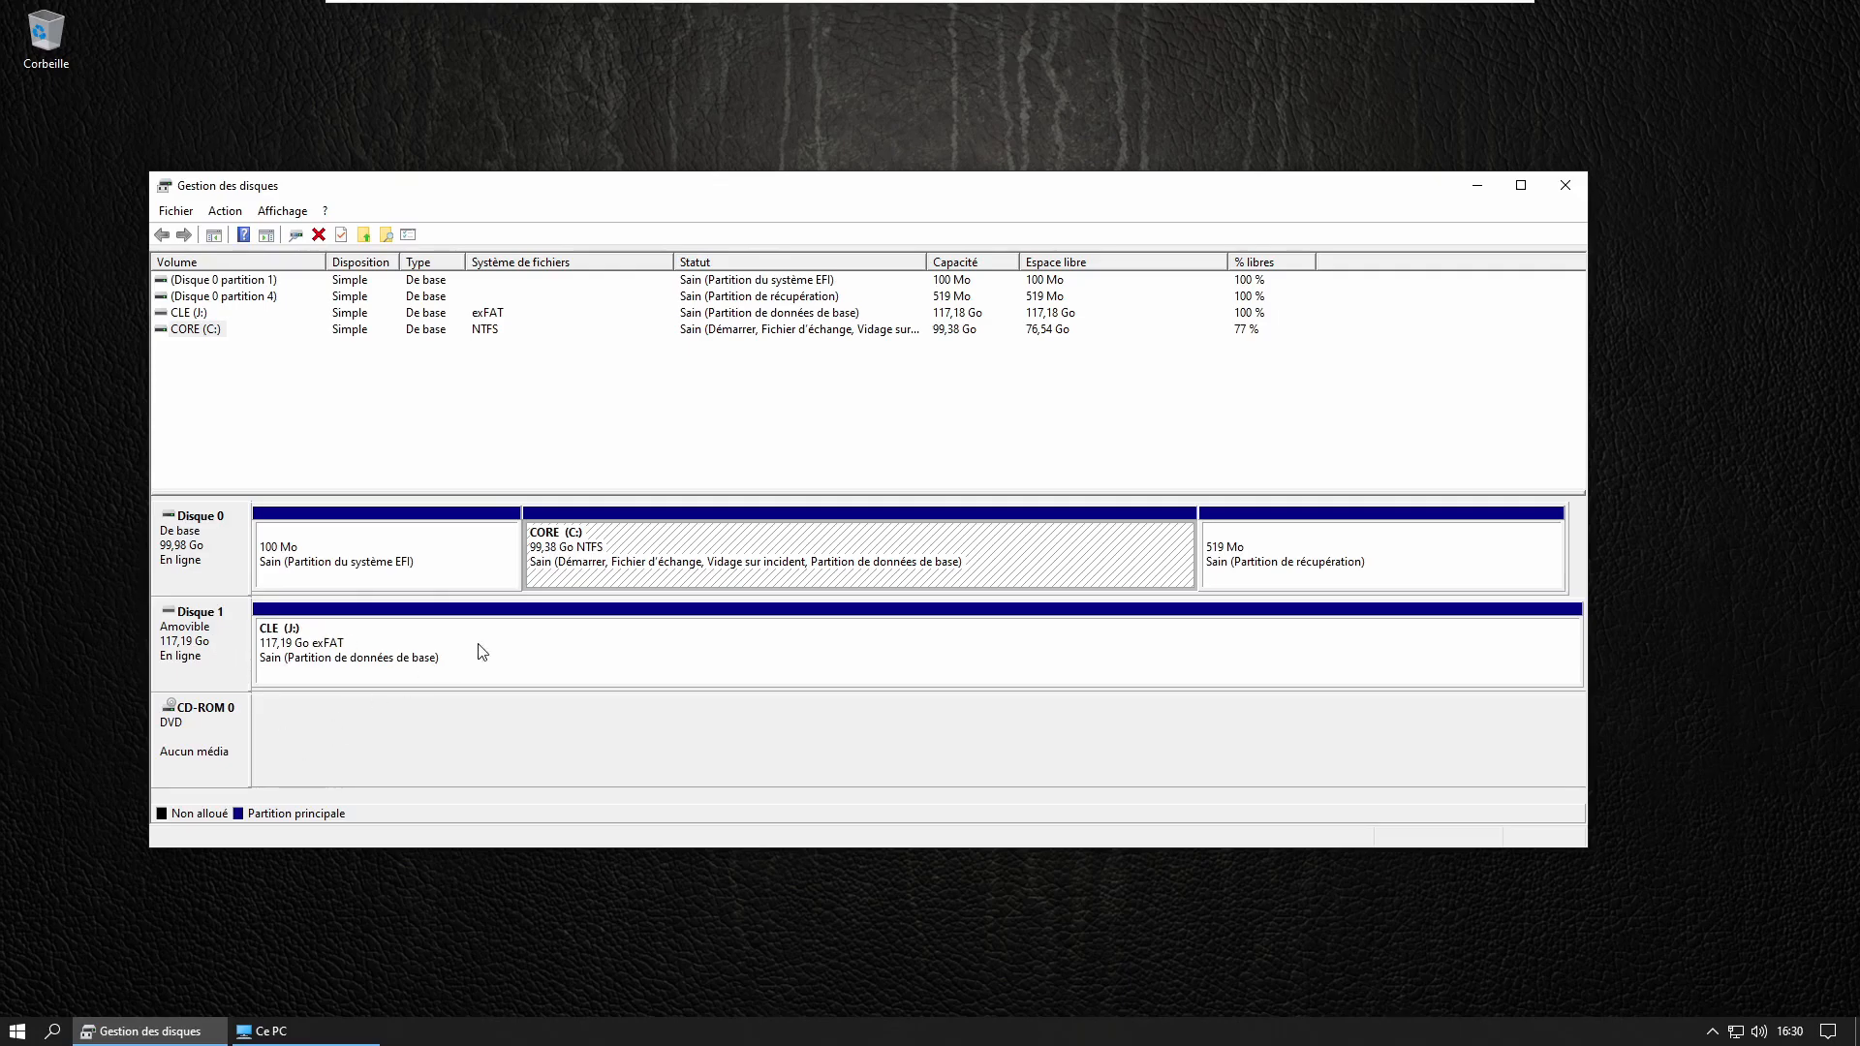
left_click(513, 701)
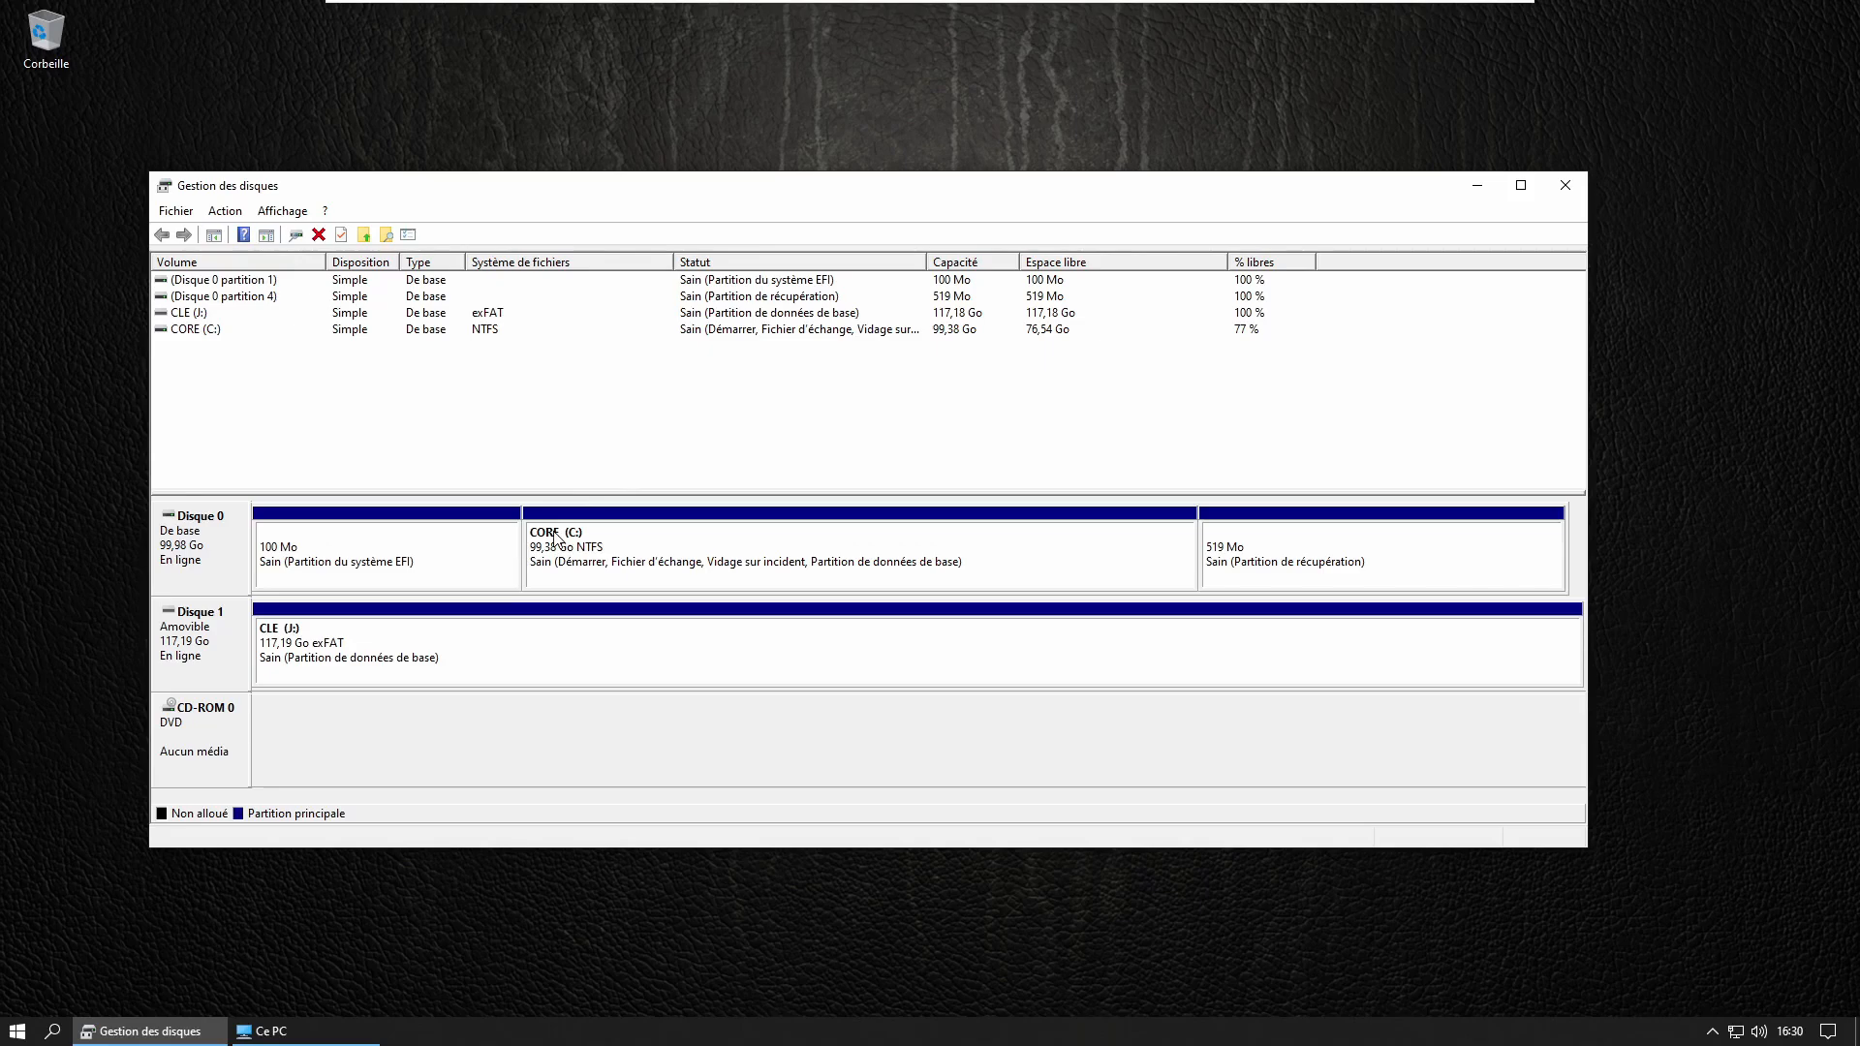
left_click_drag(314, 193, 463, 202)
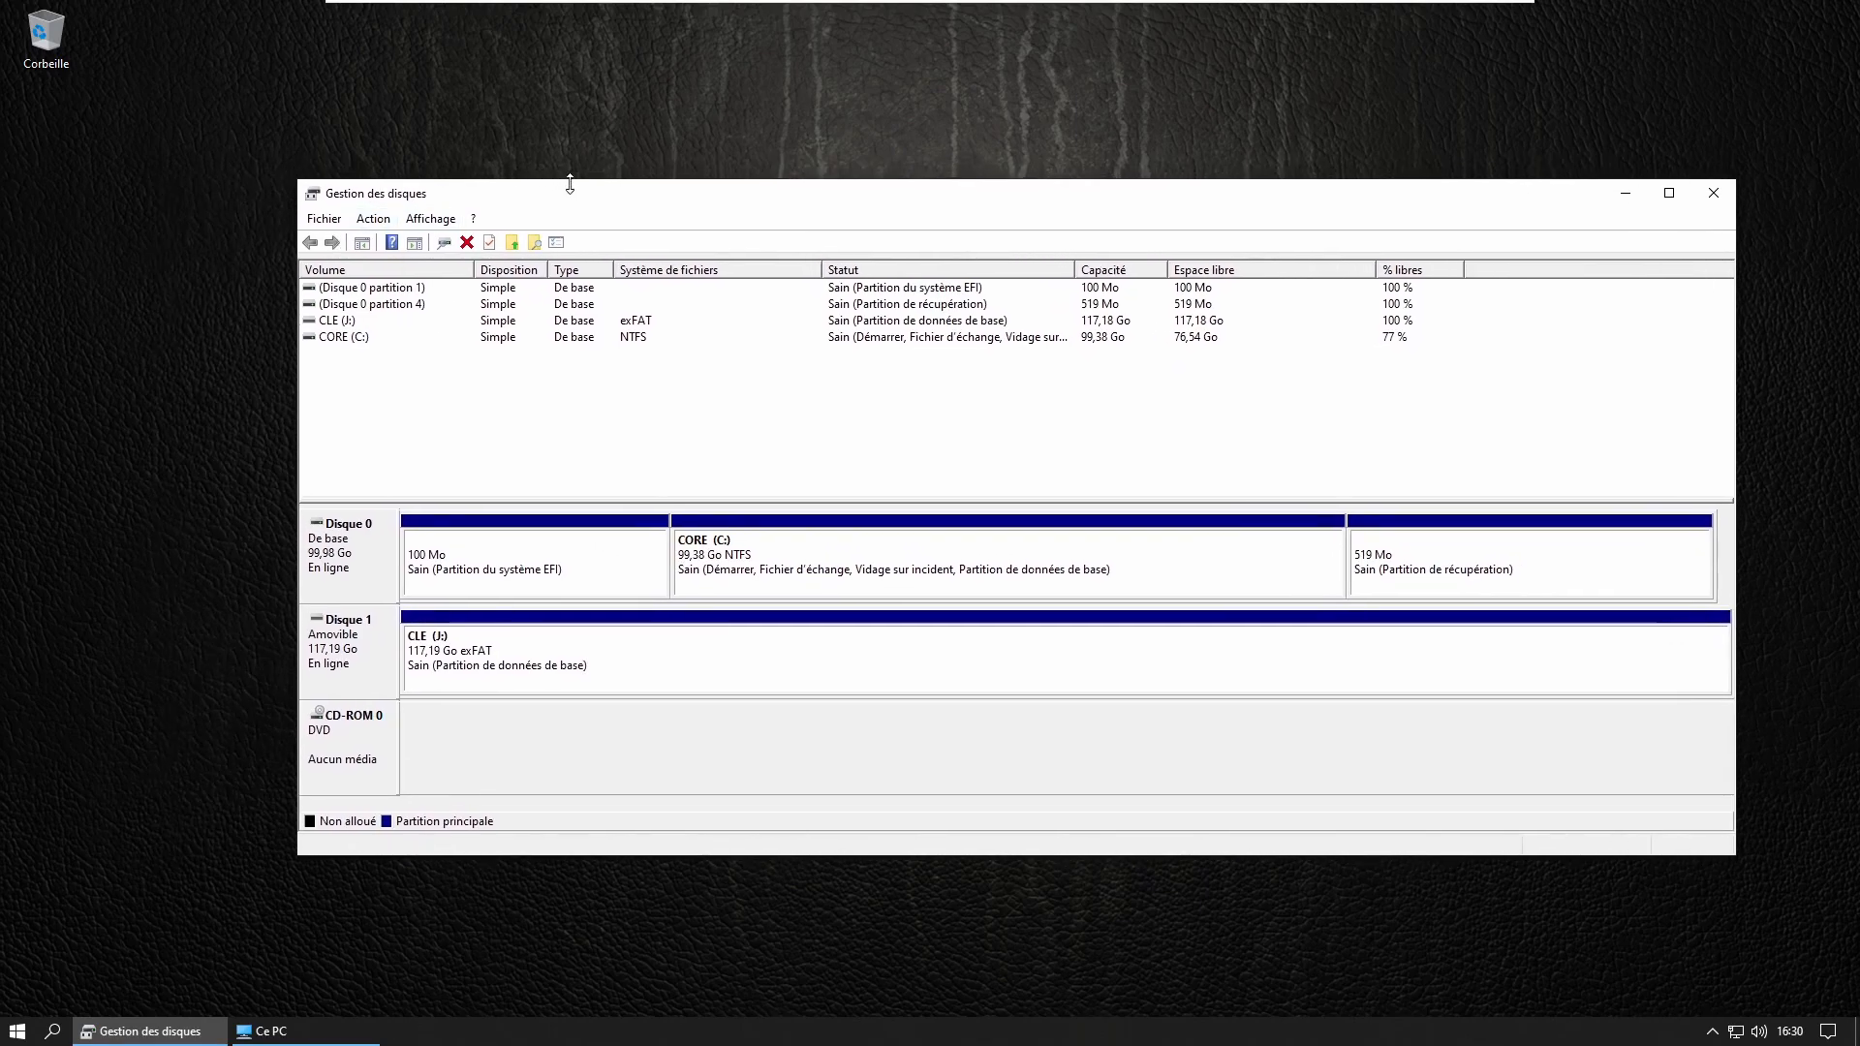
Start creating a virtual hard disk and set its location to a file named AuDD.vhd on the desktop.
left_click_drag(585, 198, 497, 207)
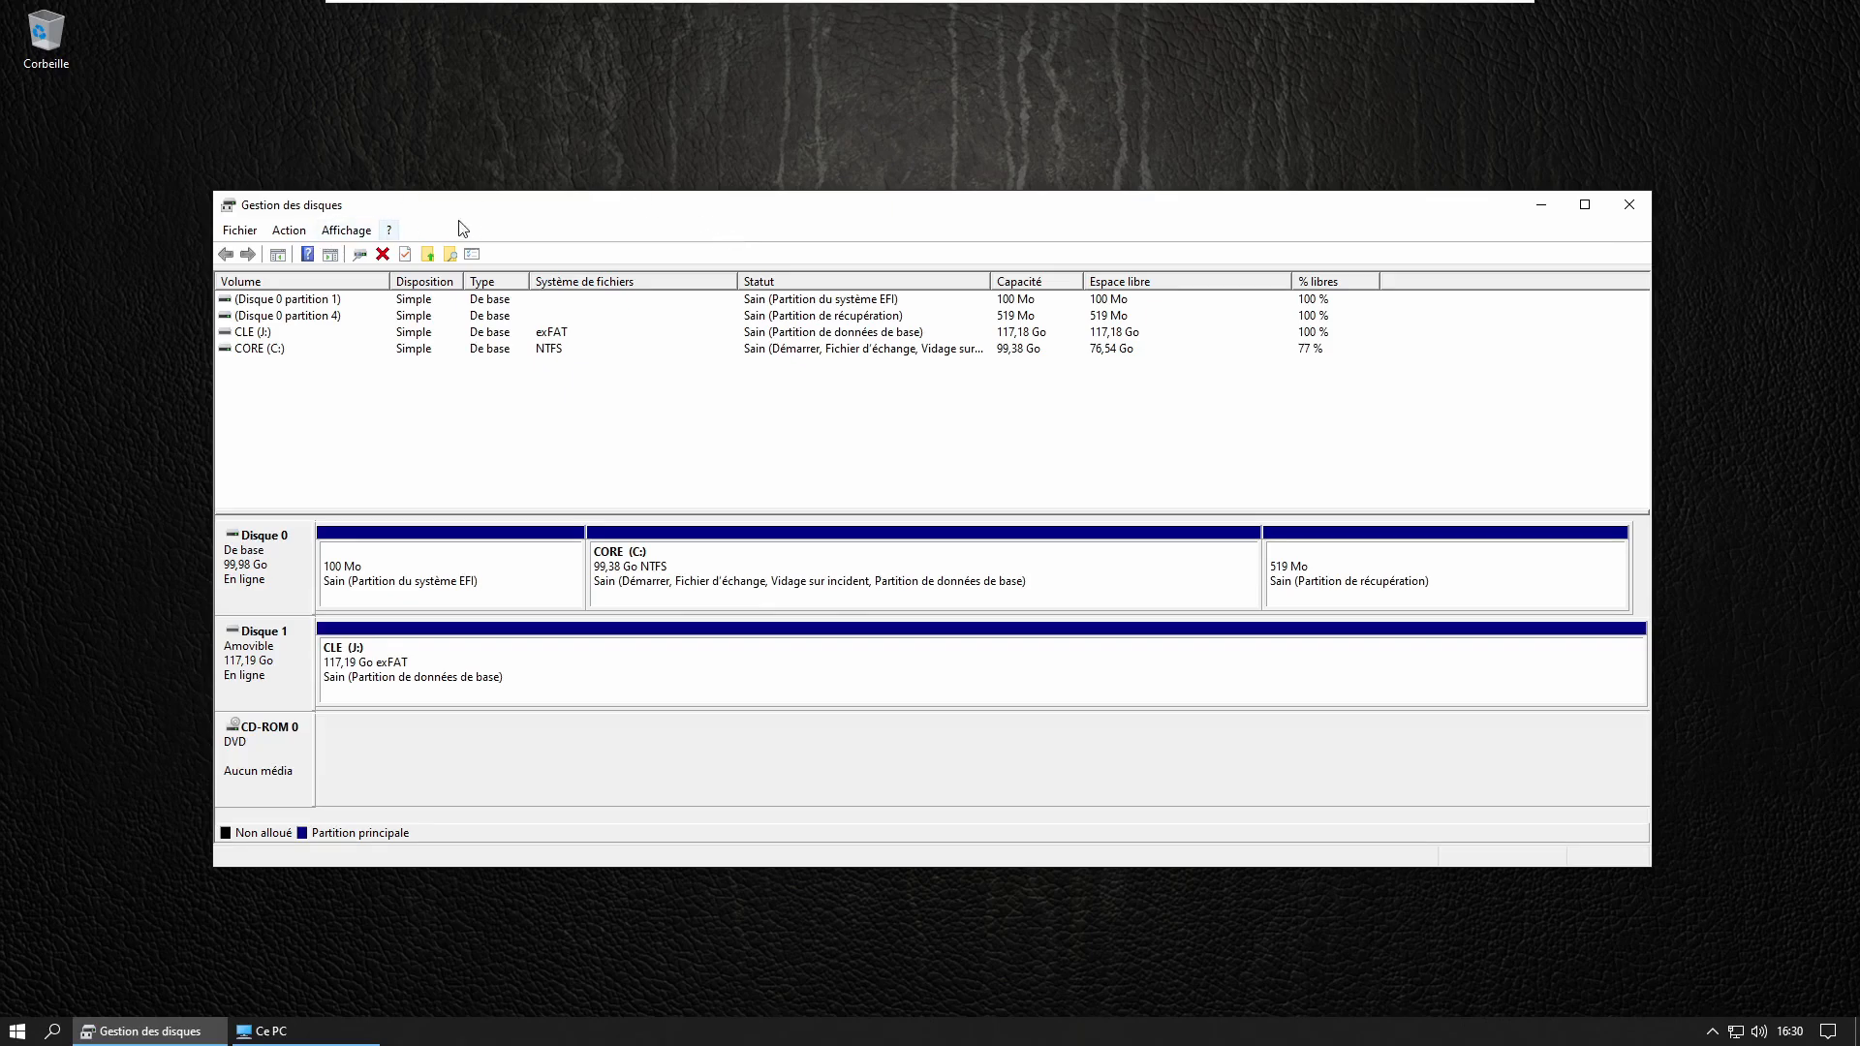
left_click_drag(504, 195, 548, 232)
left_click(384, 246)
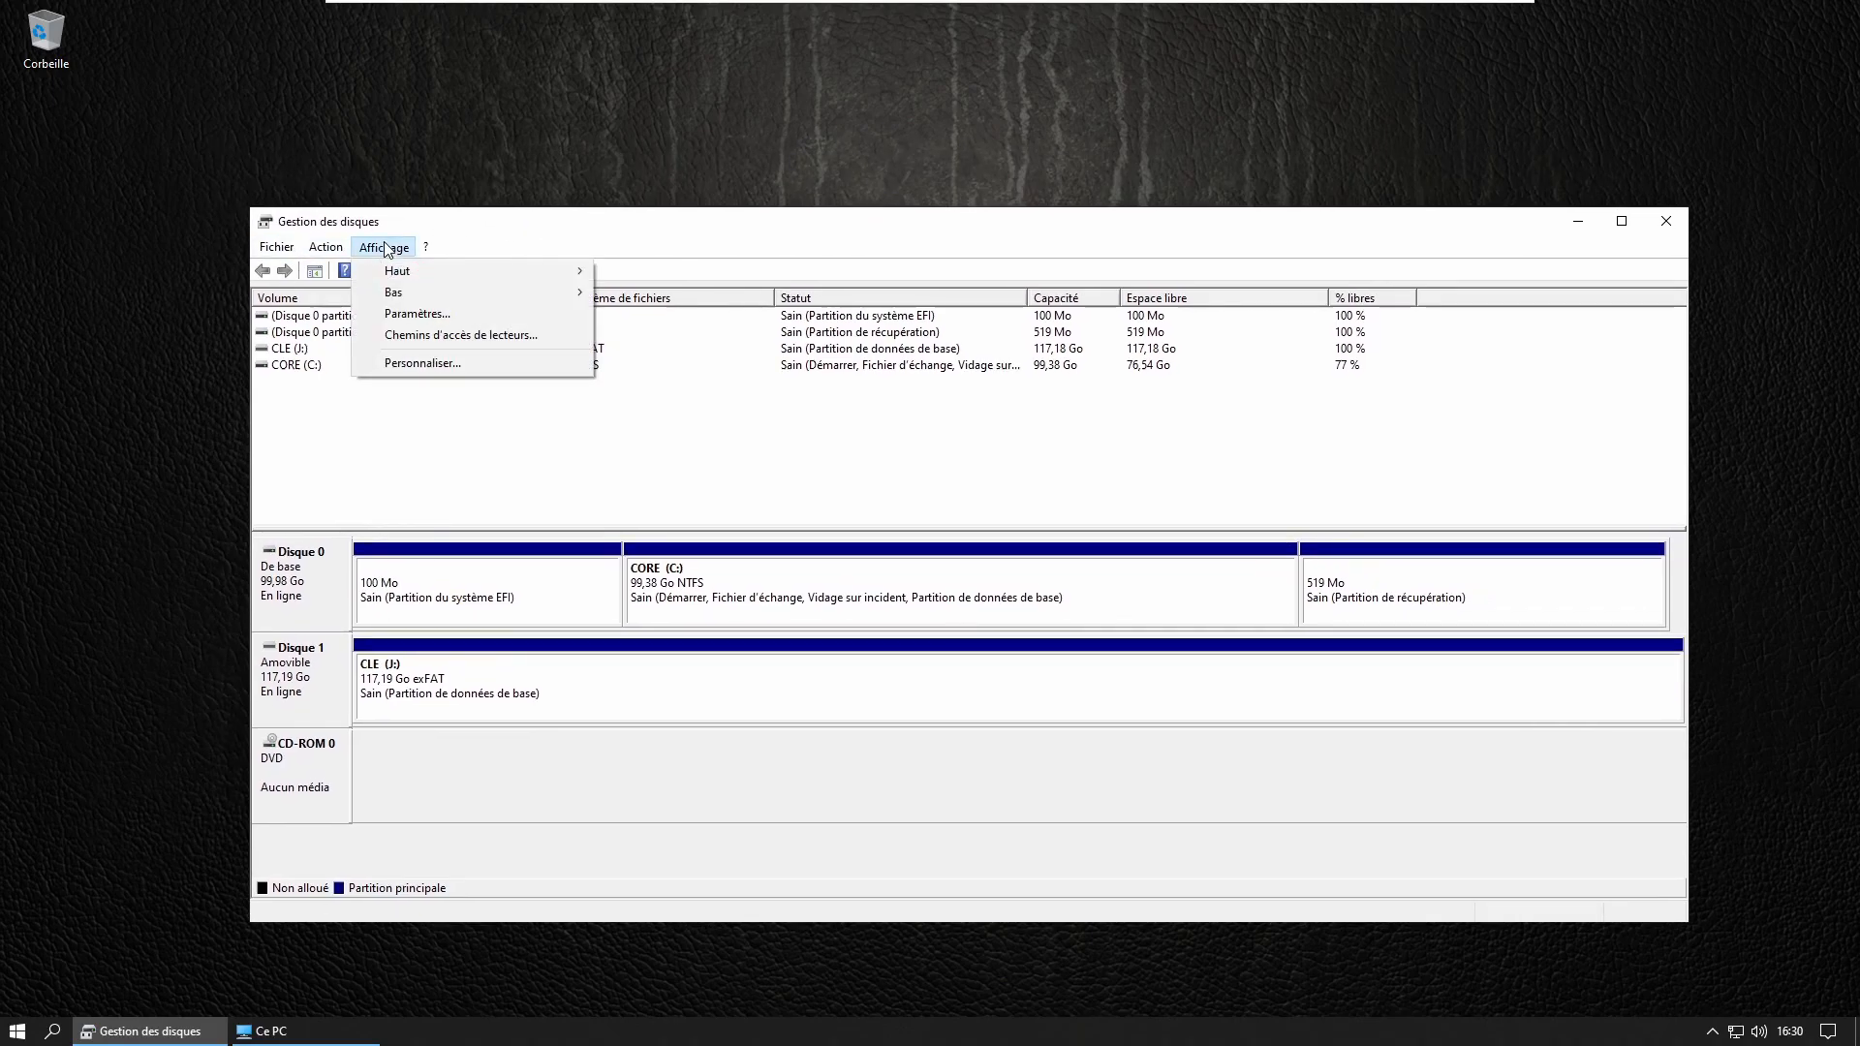
mouse_move(425, 250)
mouse_move(326, 246)
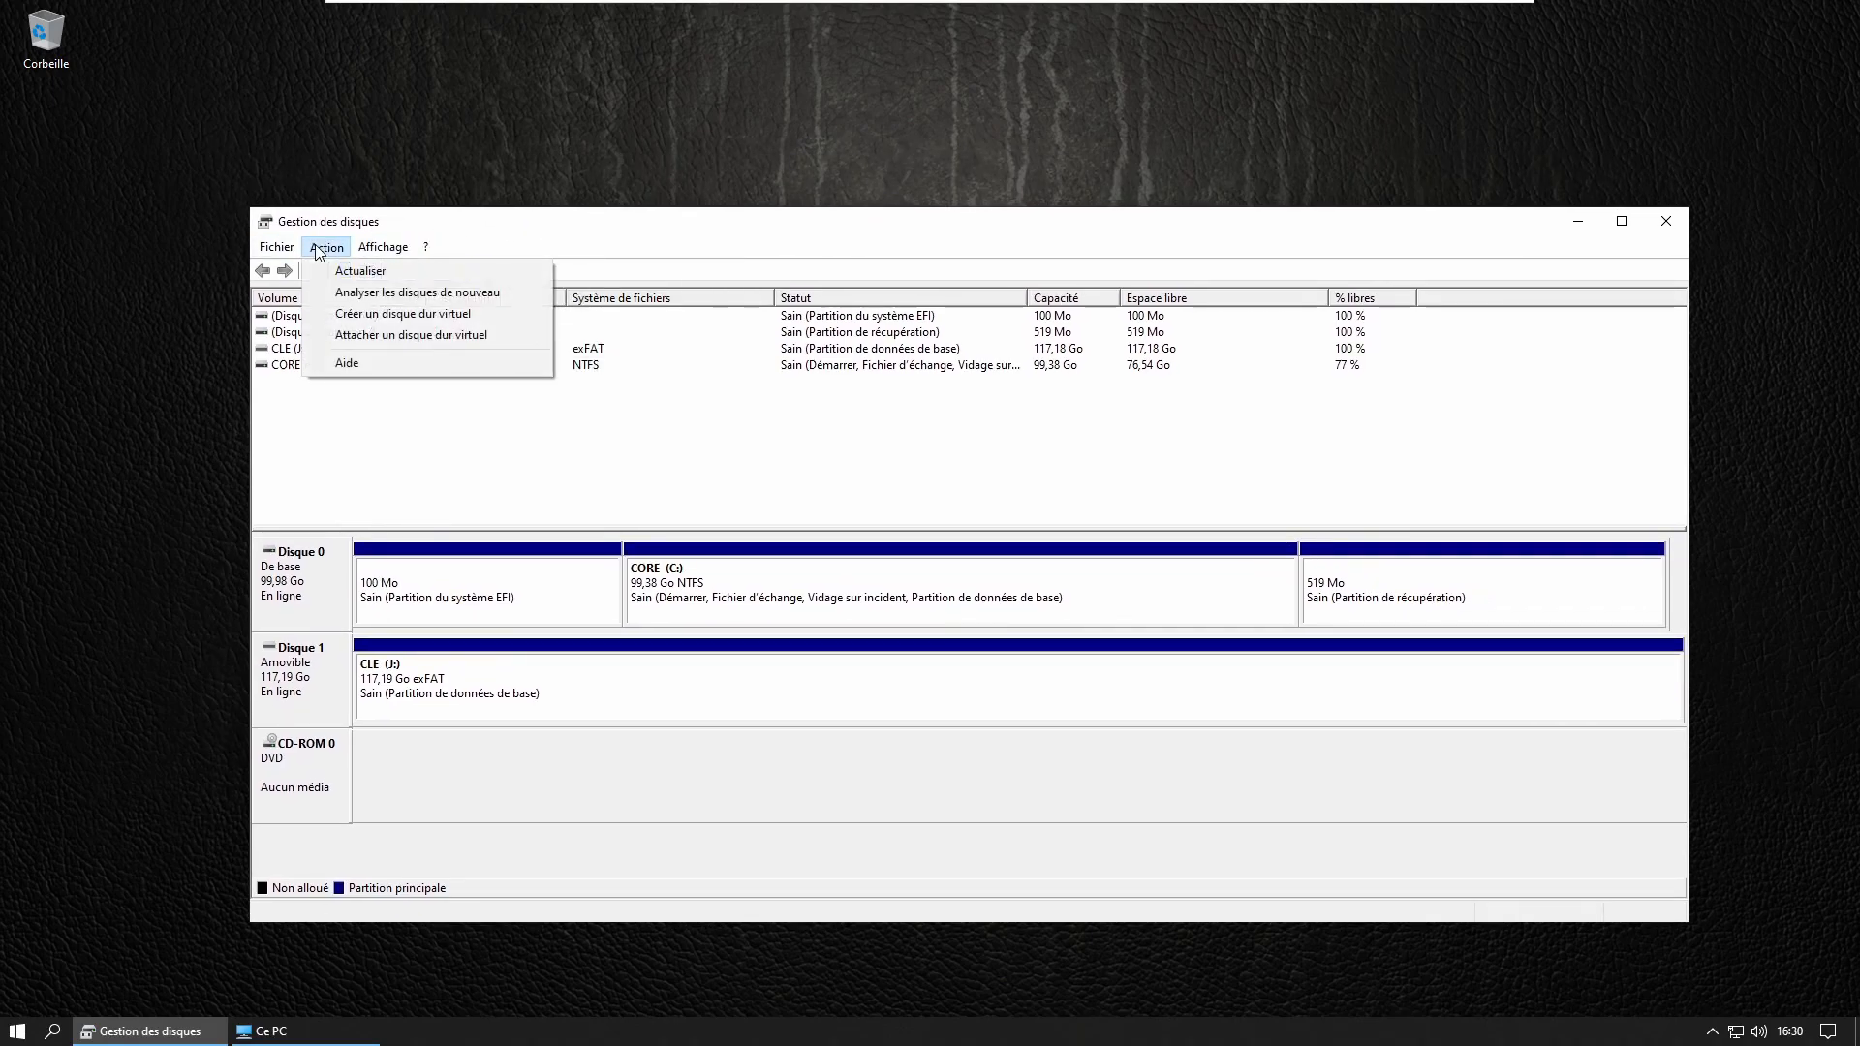
left_click(359, 318)
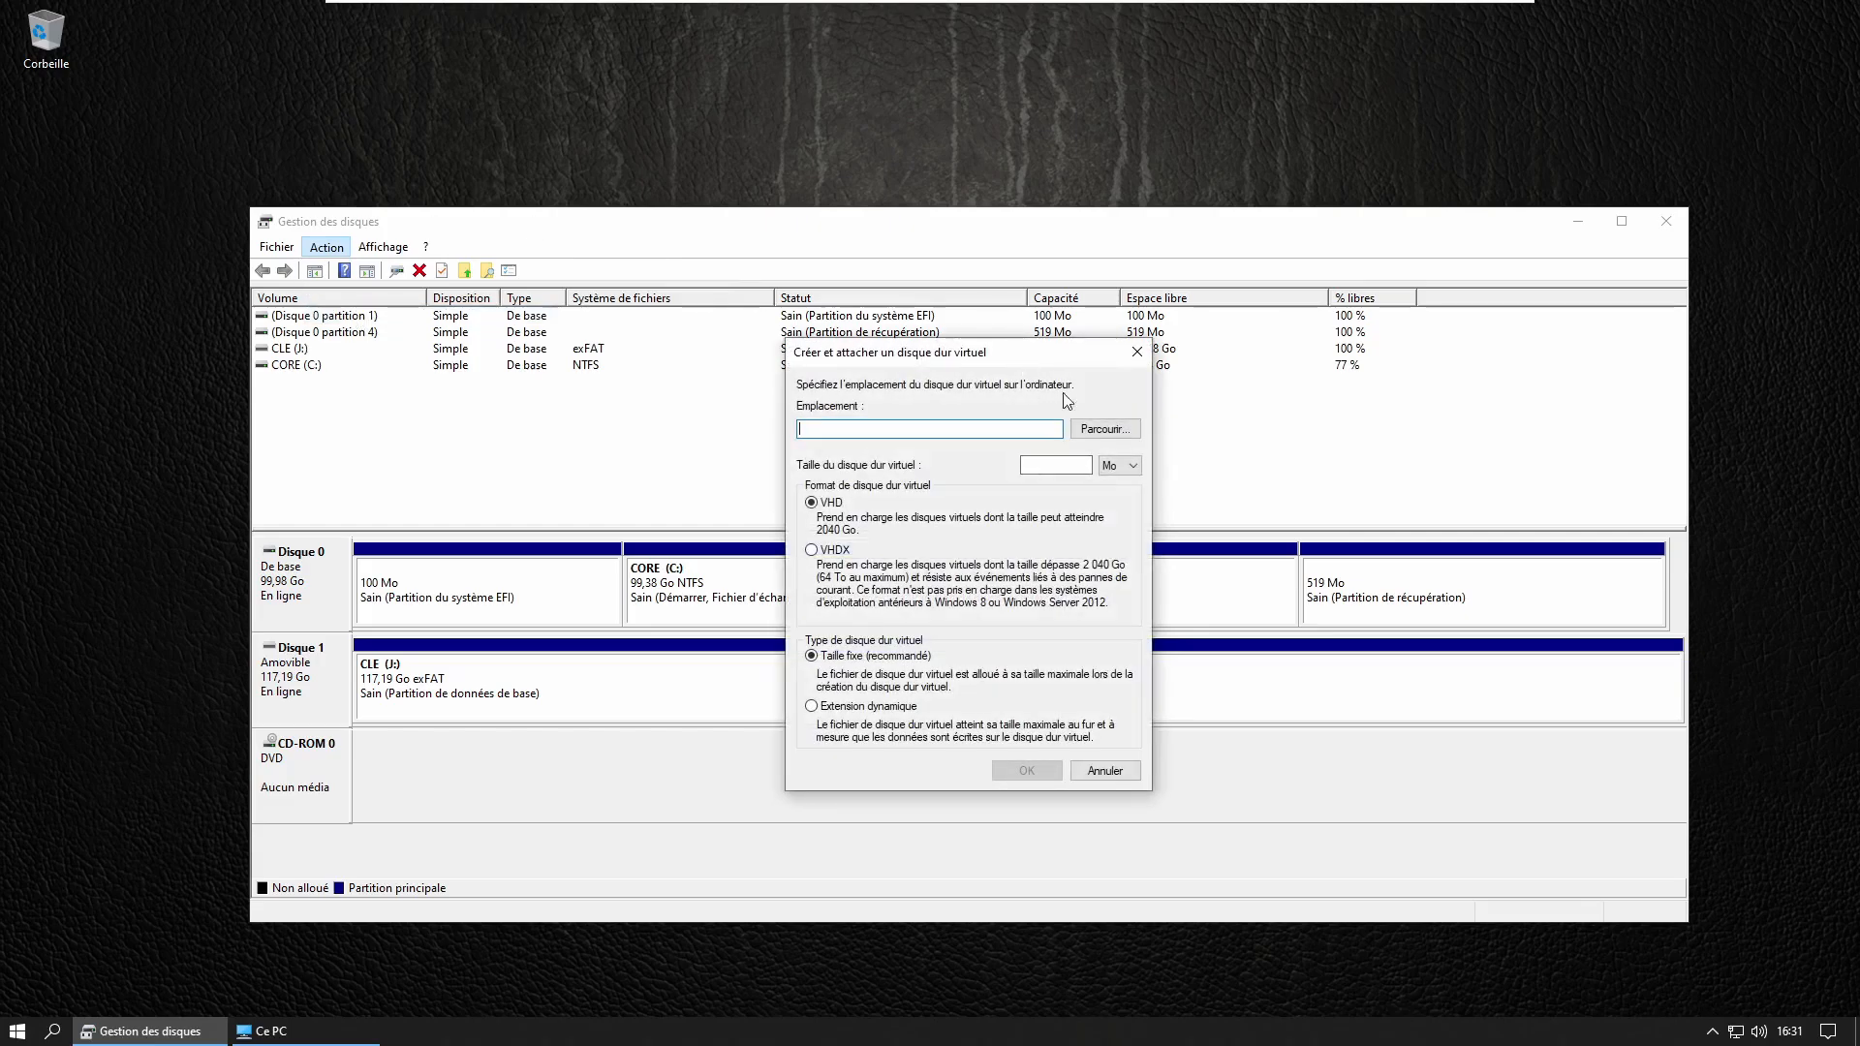
left_click(1102, 432)
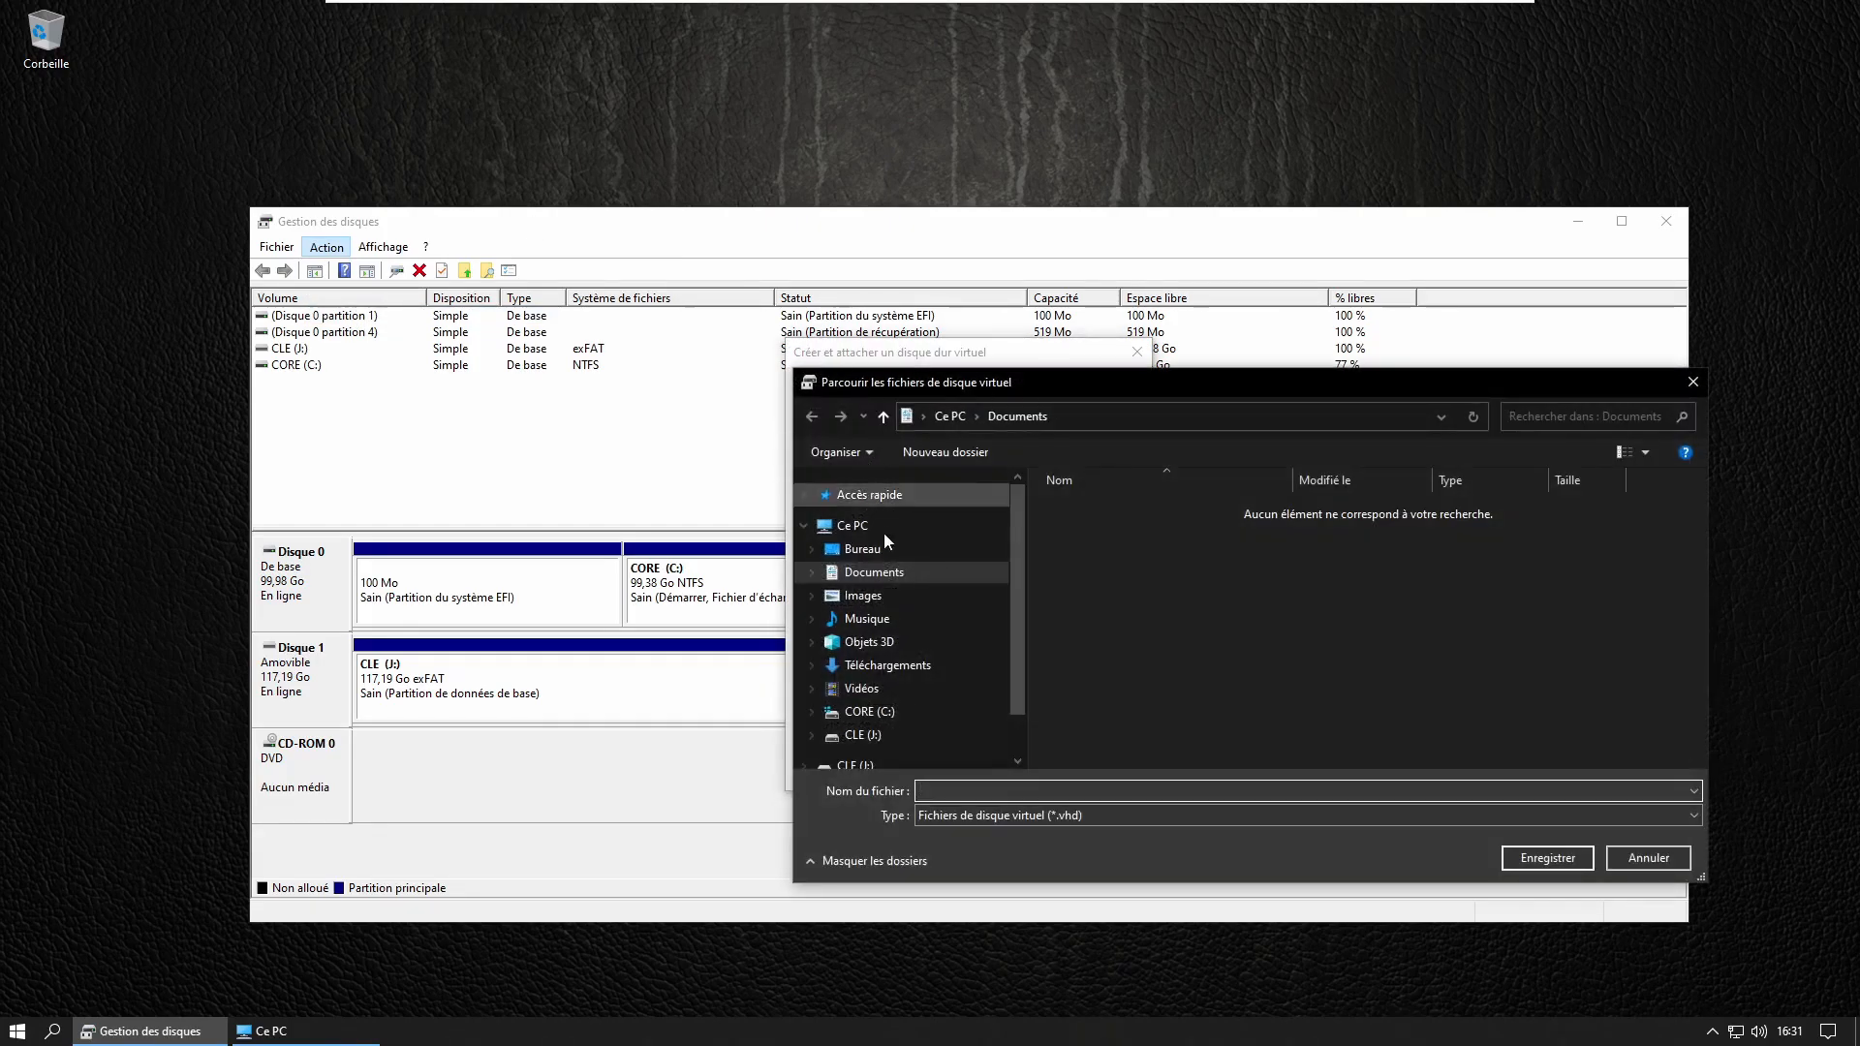
left_click(893, 554)
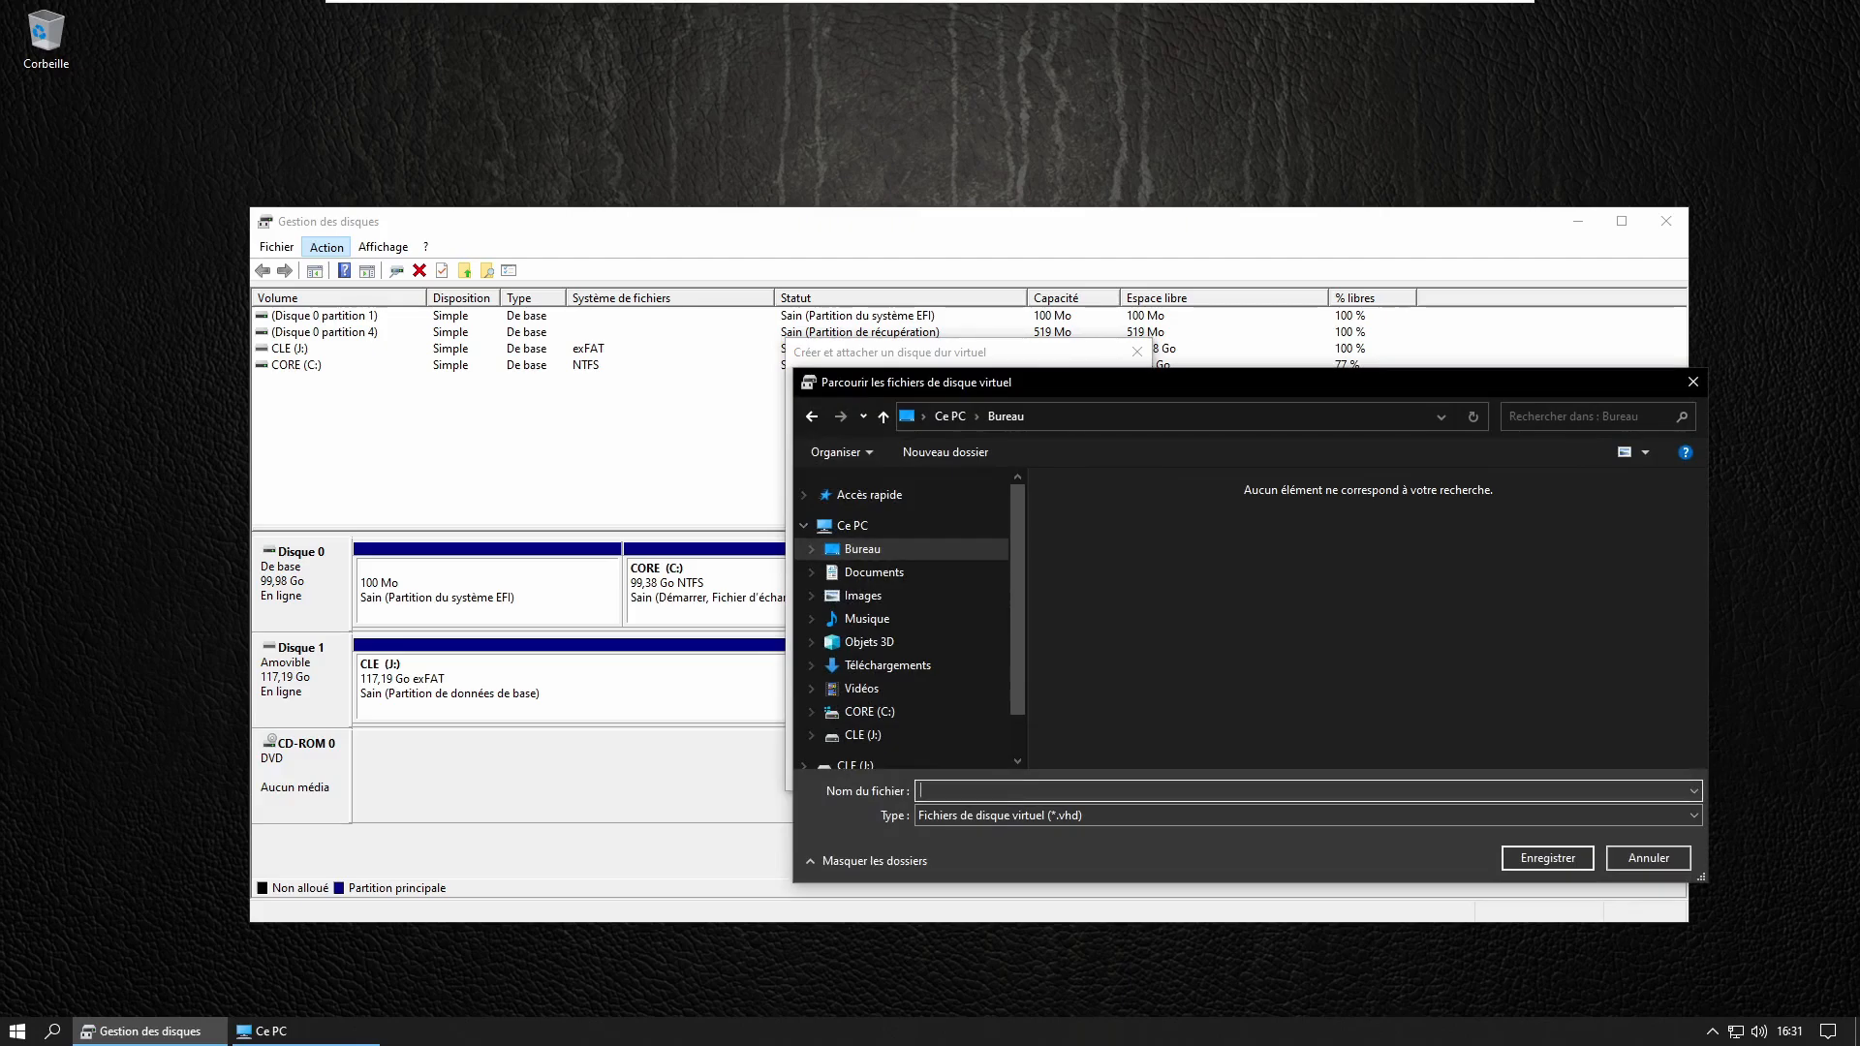
type("D")
key("BackSpace")
type("AuDD")
left_click(1519, 859)
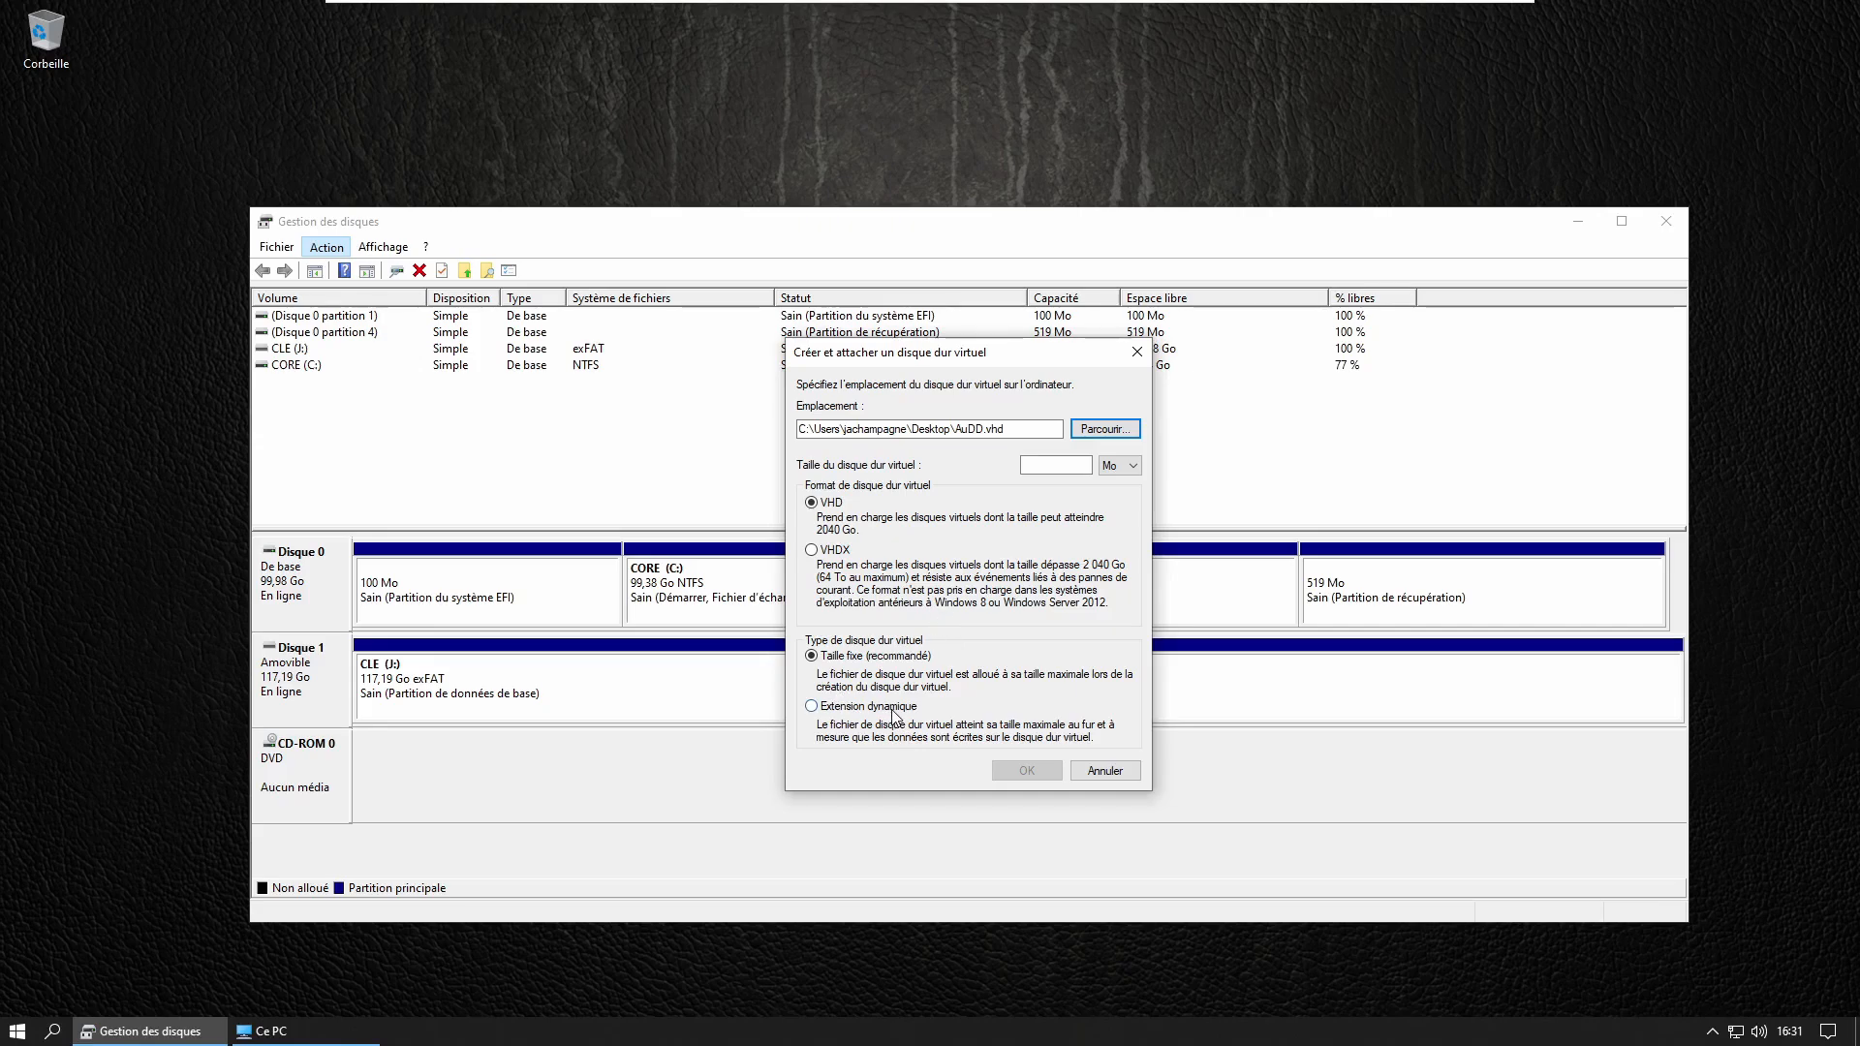
Set the virtual disk size to 10 MB, keep the VHD format with fixed size, and create it.
left_click(1064, 465)
type("10")
left_click(1030, 771)
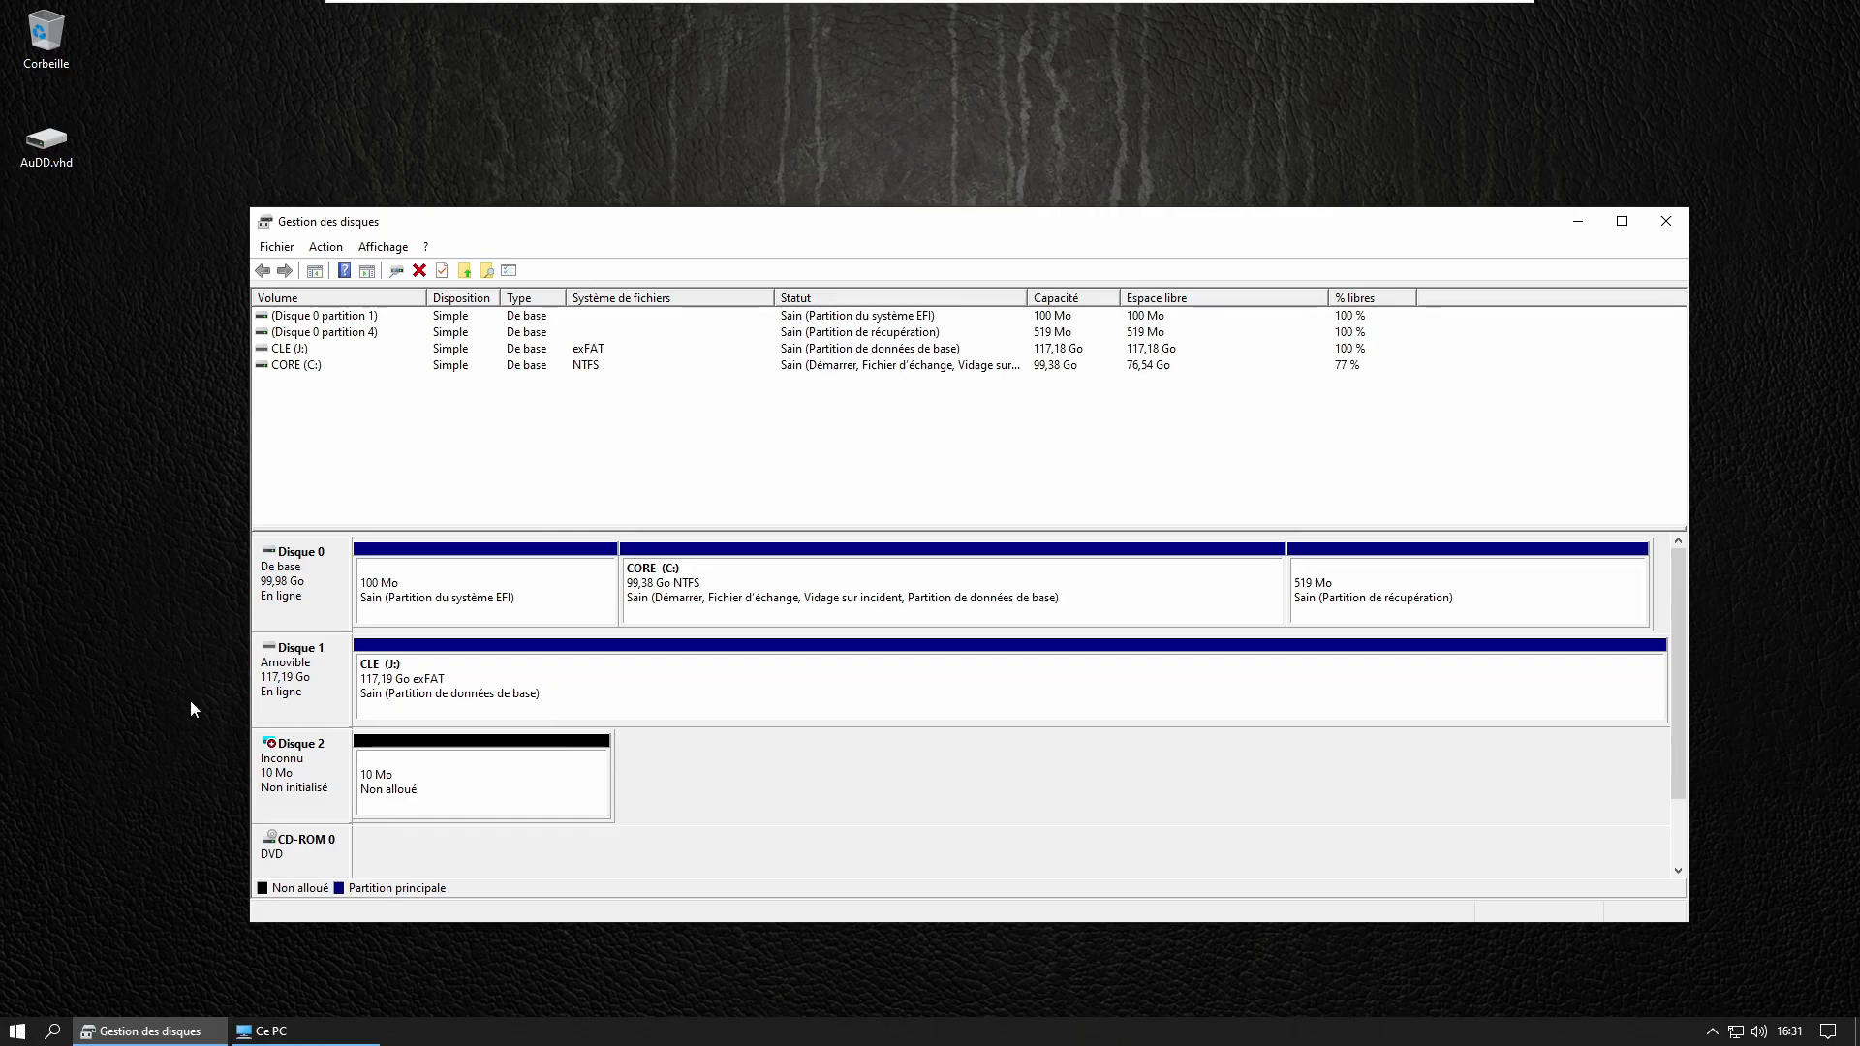
Try to mount AuDD.vhd directly from the desktop.
left_click(50, 147)
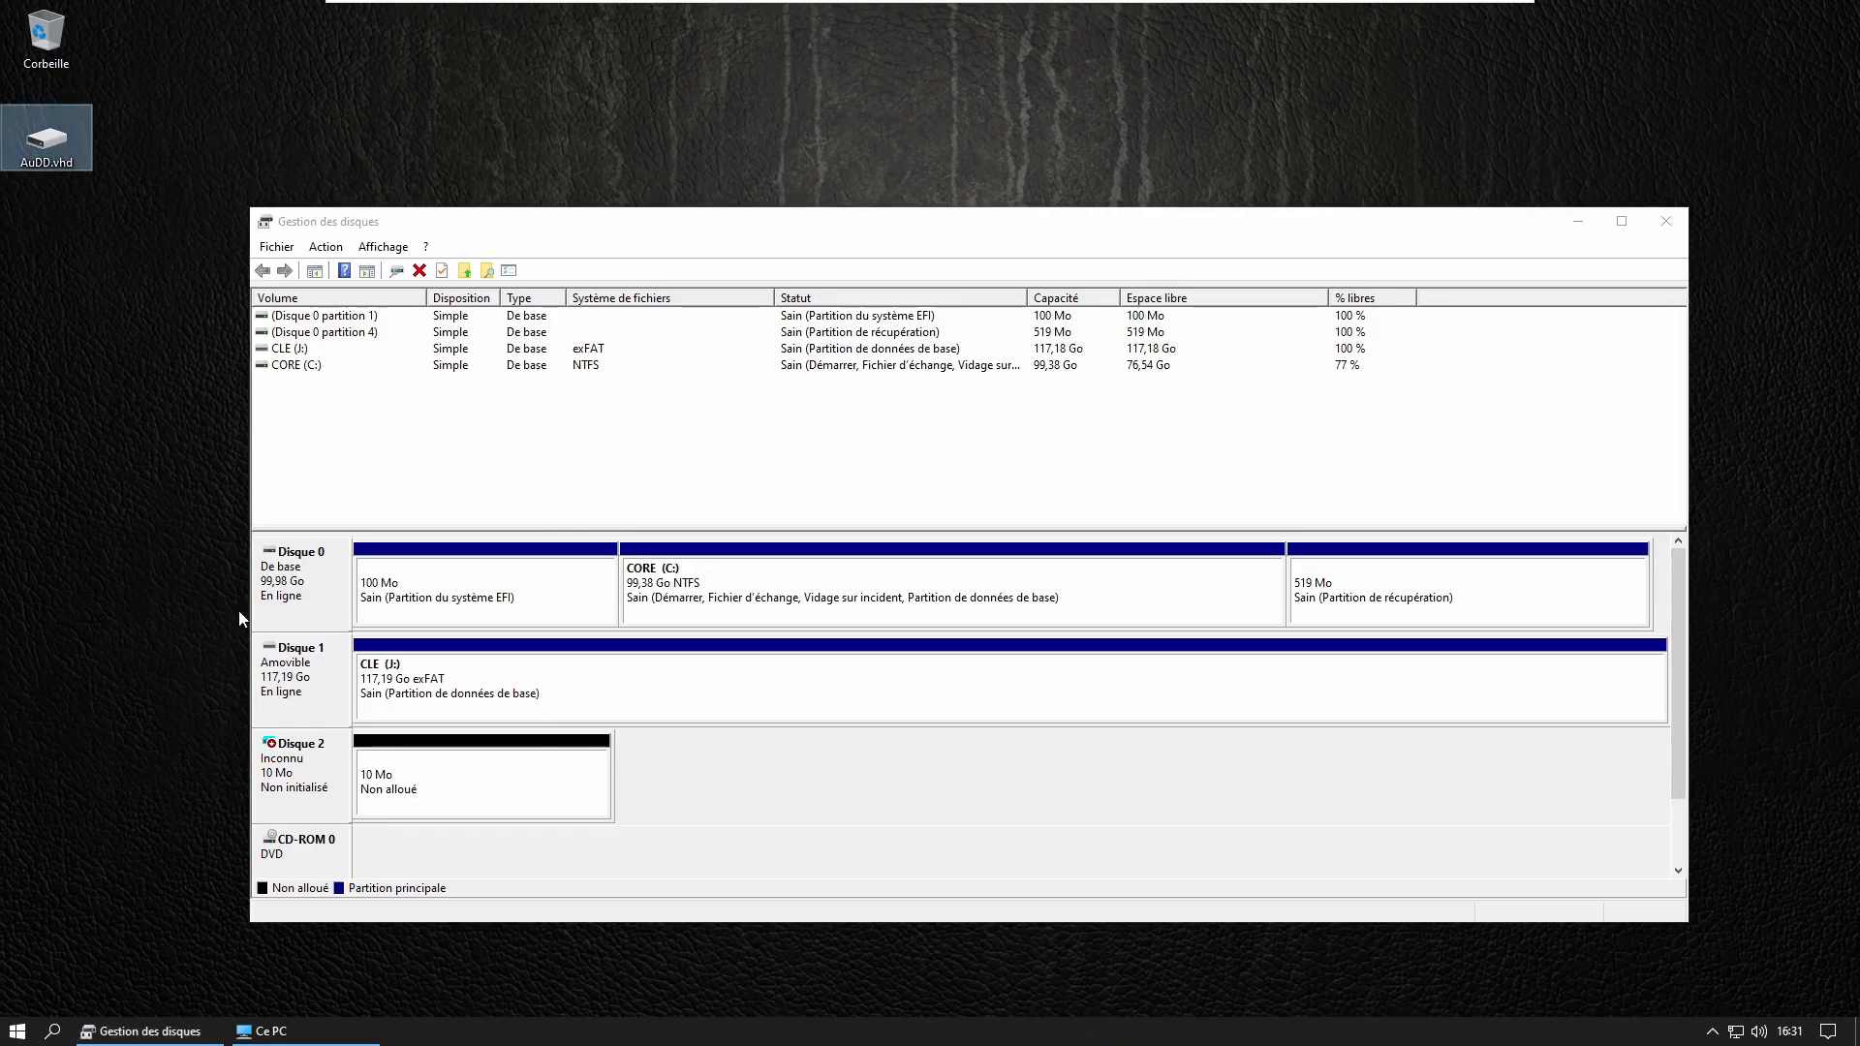
double_click(35, 151)
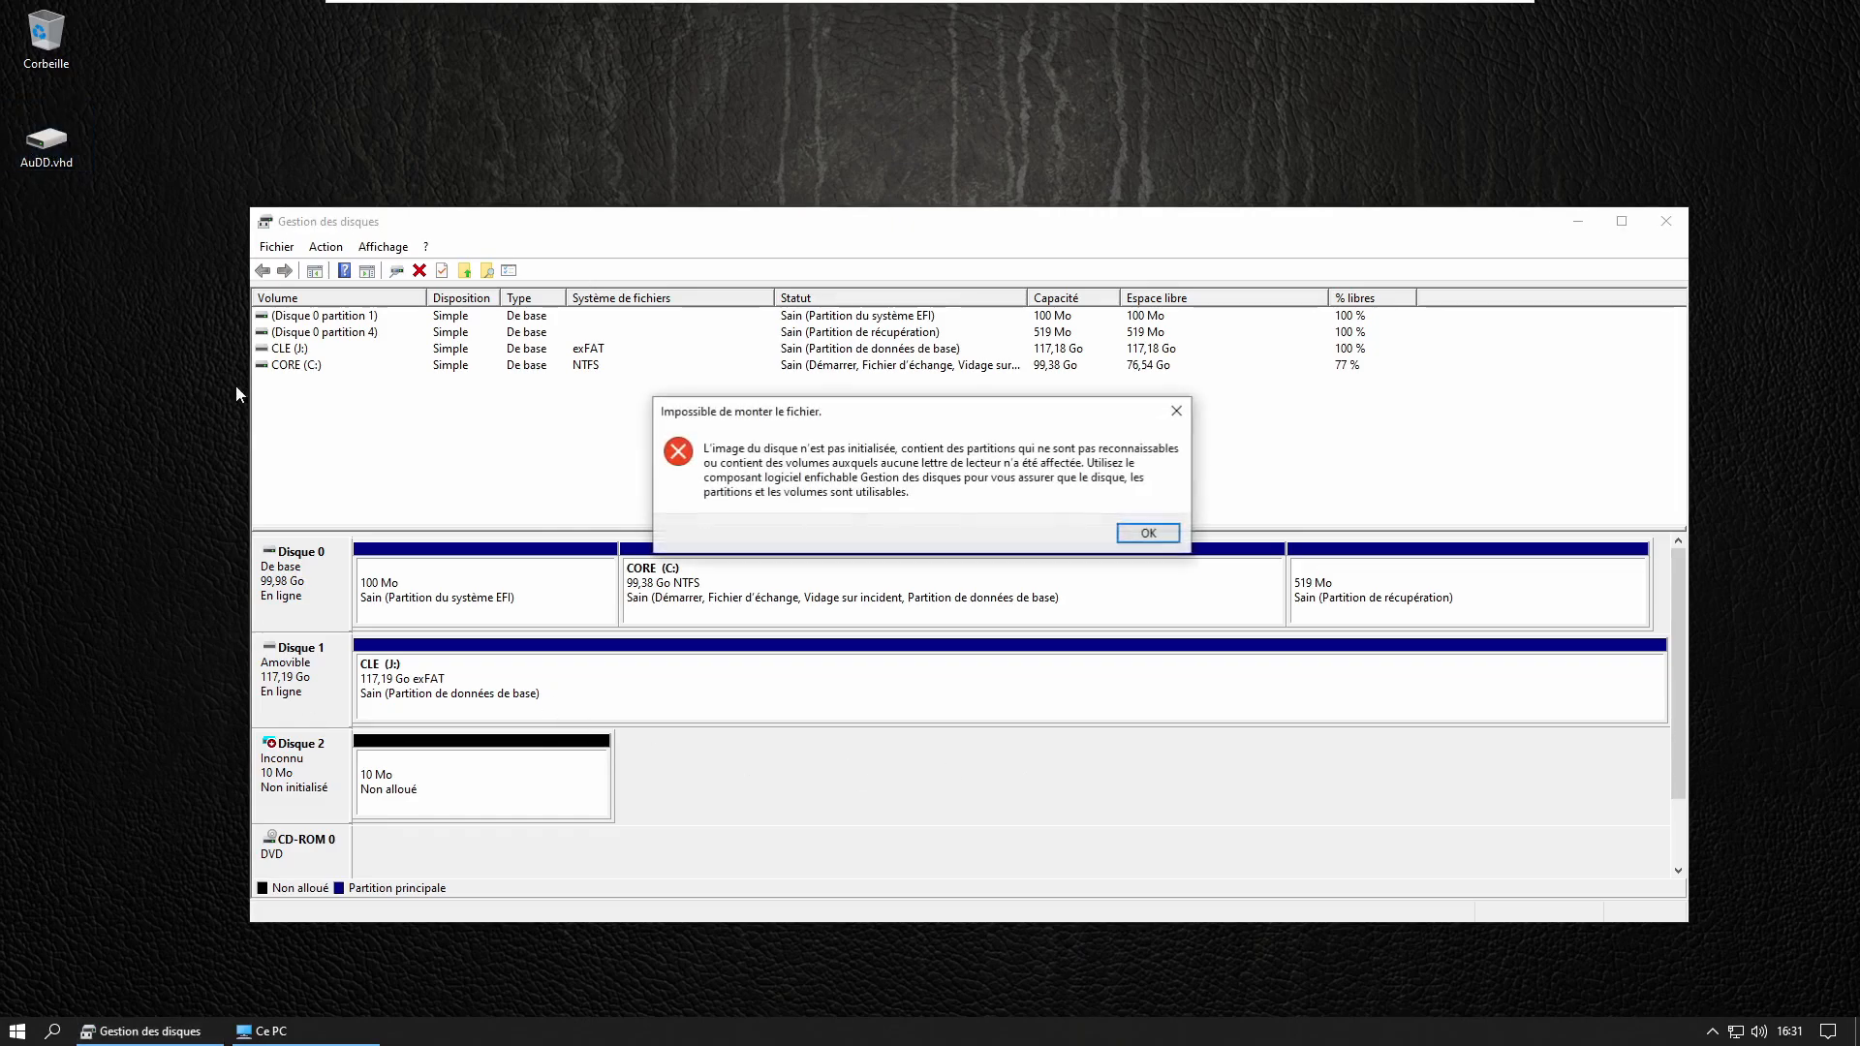
left_click(1148, 532)
Check which operations are available for Disk 2 and its unallocated space.
right_click(426, 787)
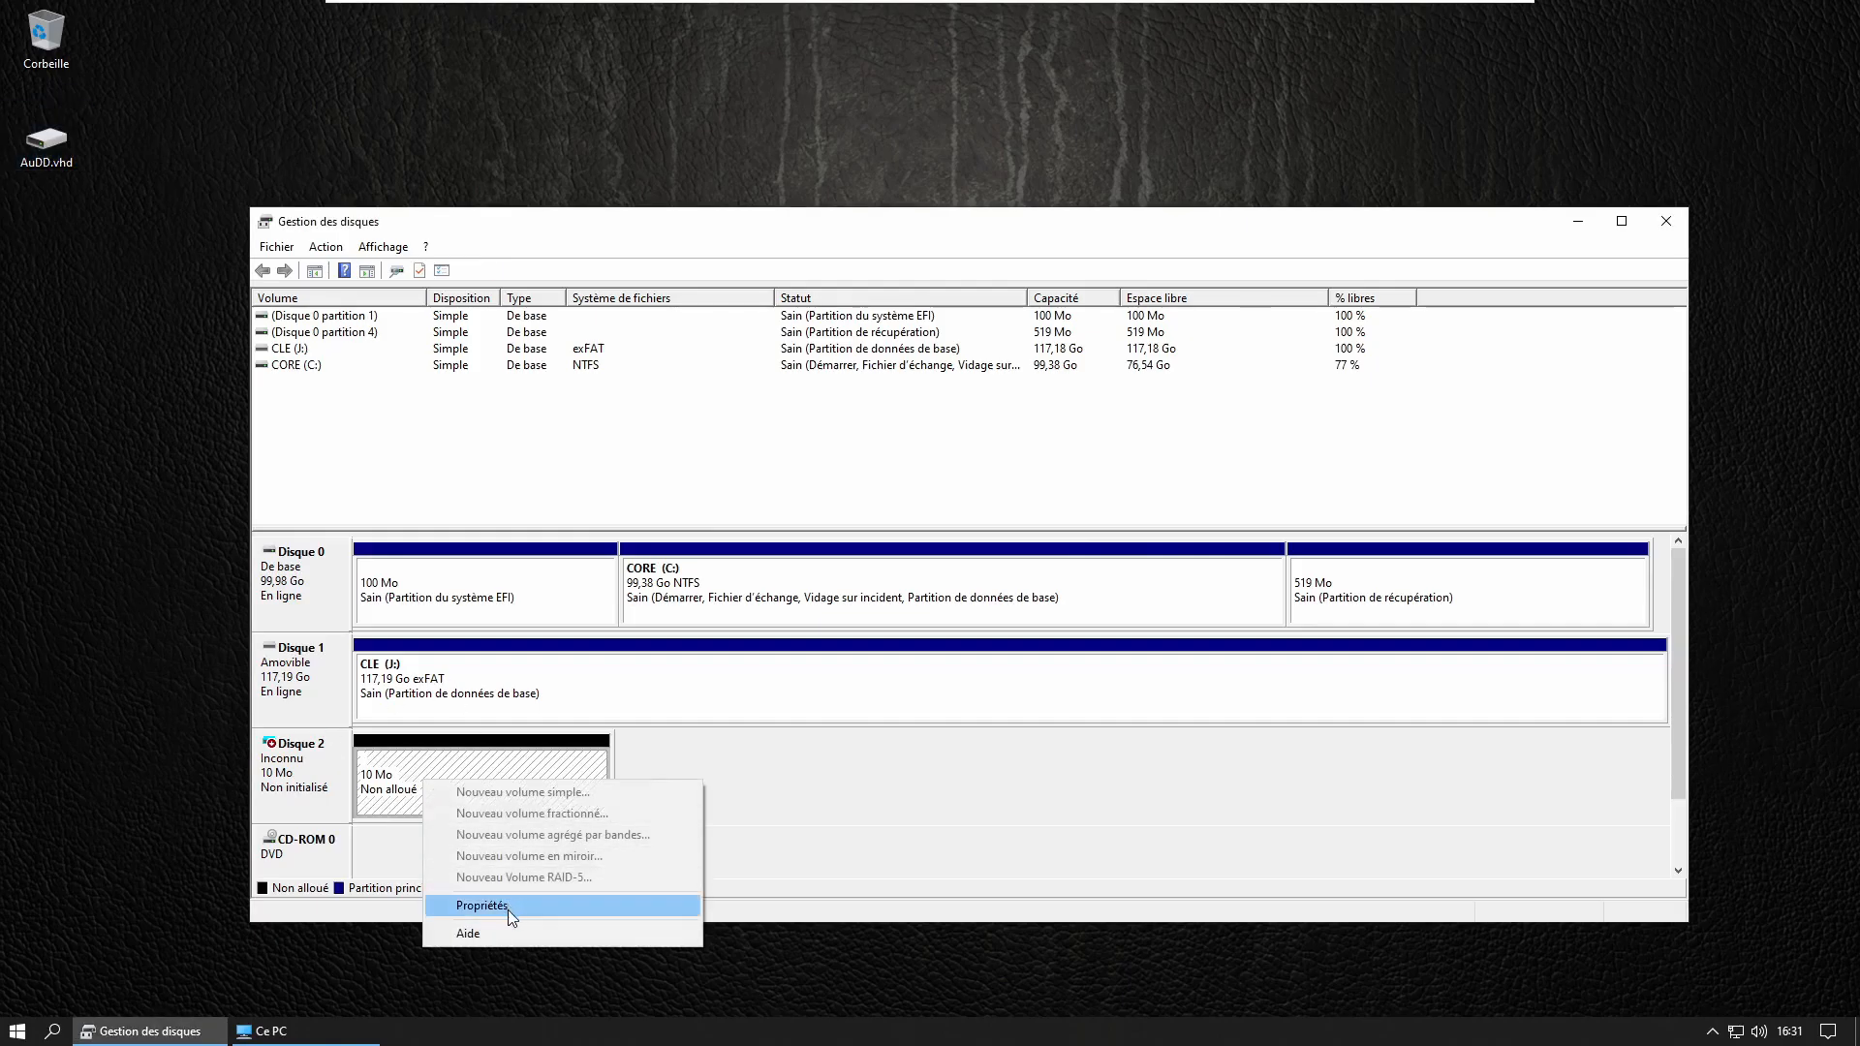
left_click(362, 748)
right_click(307, 772)
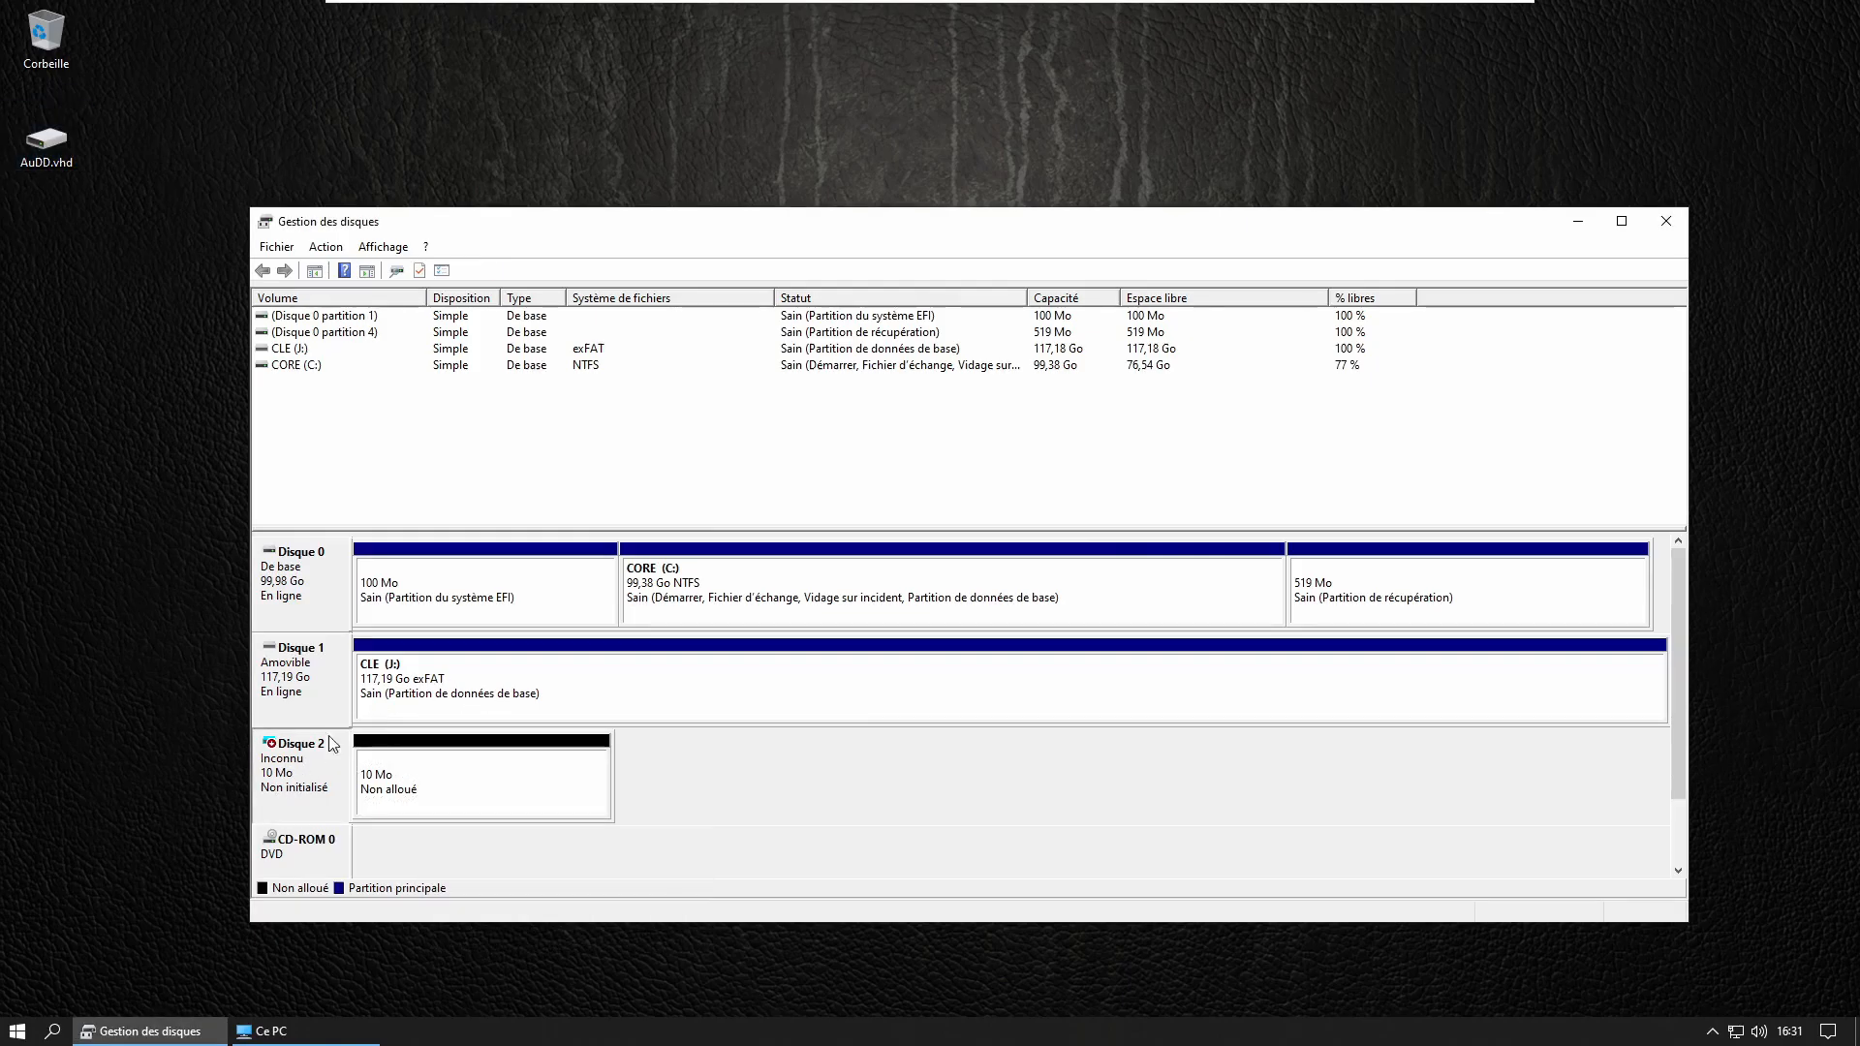
right_click(379, 761)
left_click(819, 780)
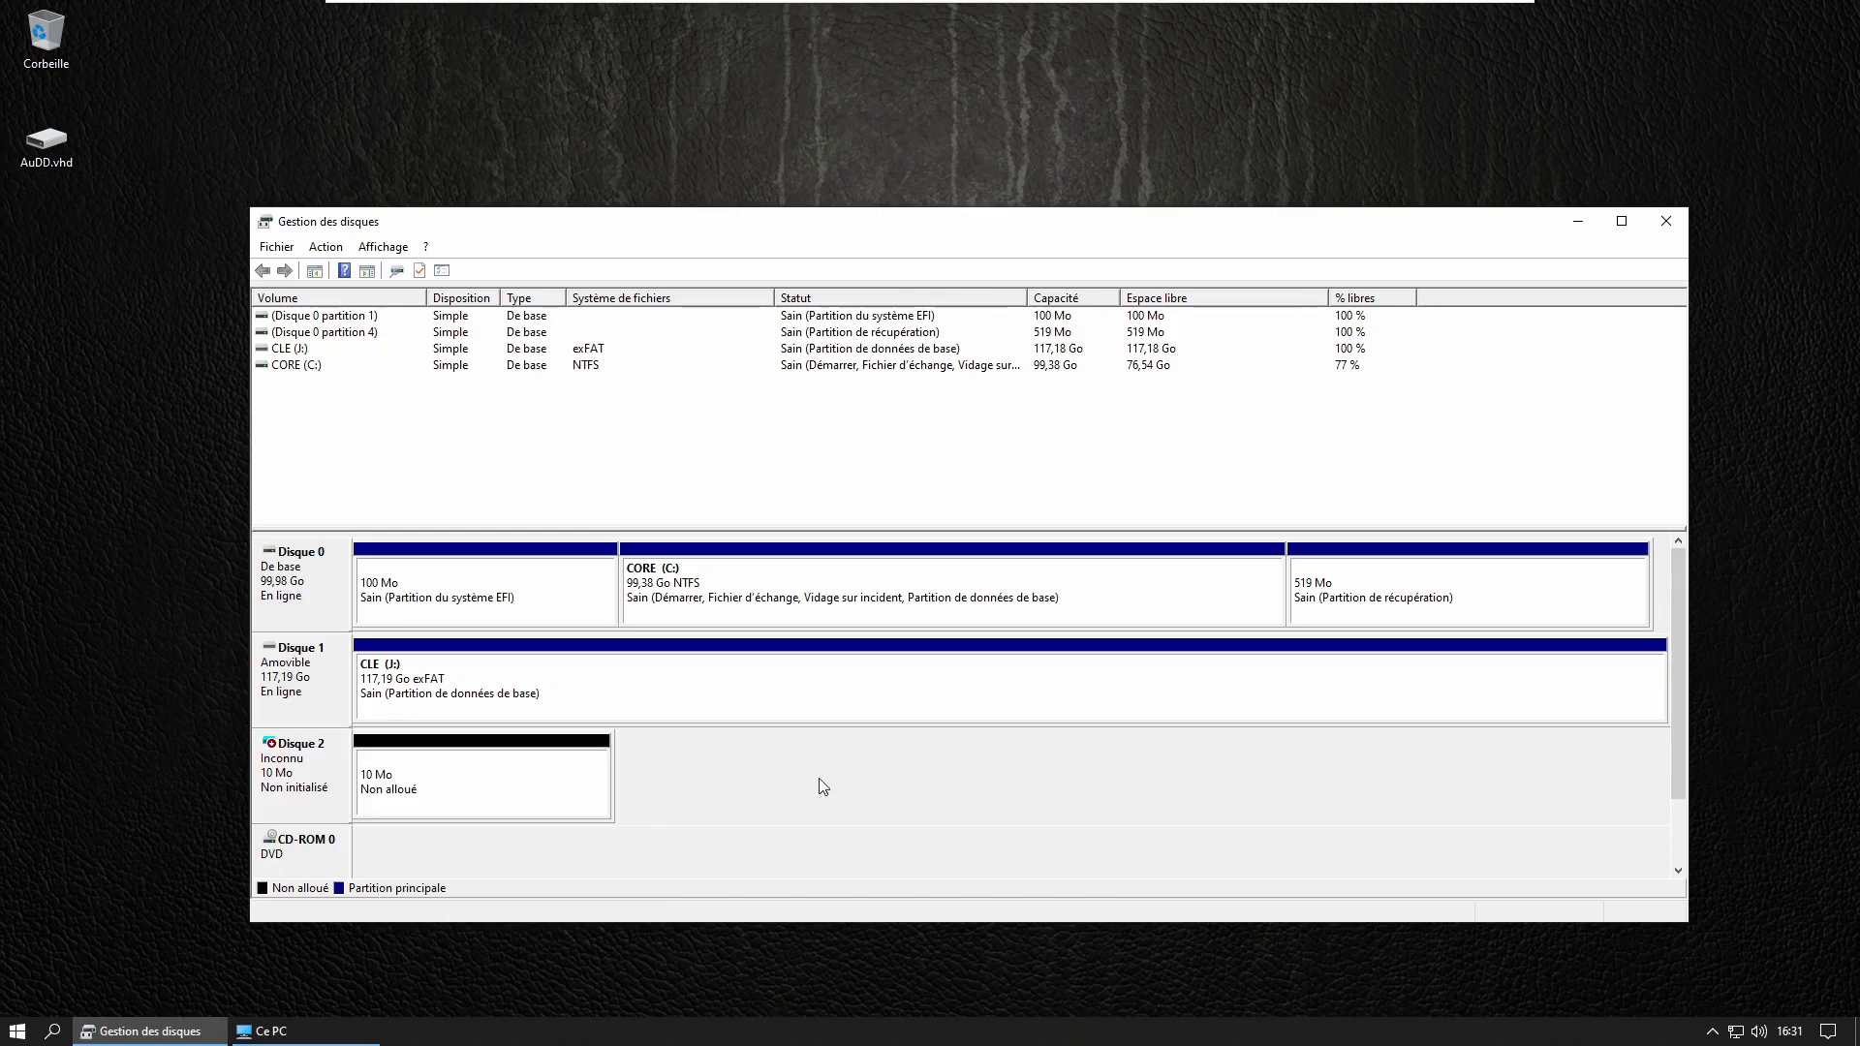
Try to attach the desktop file AuDD.vhd as a virtual hard disk without read-only access.
left_click(60, 140)
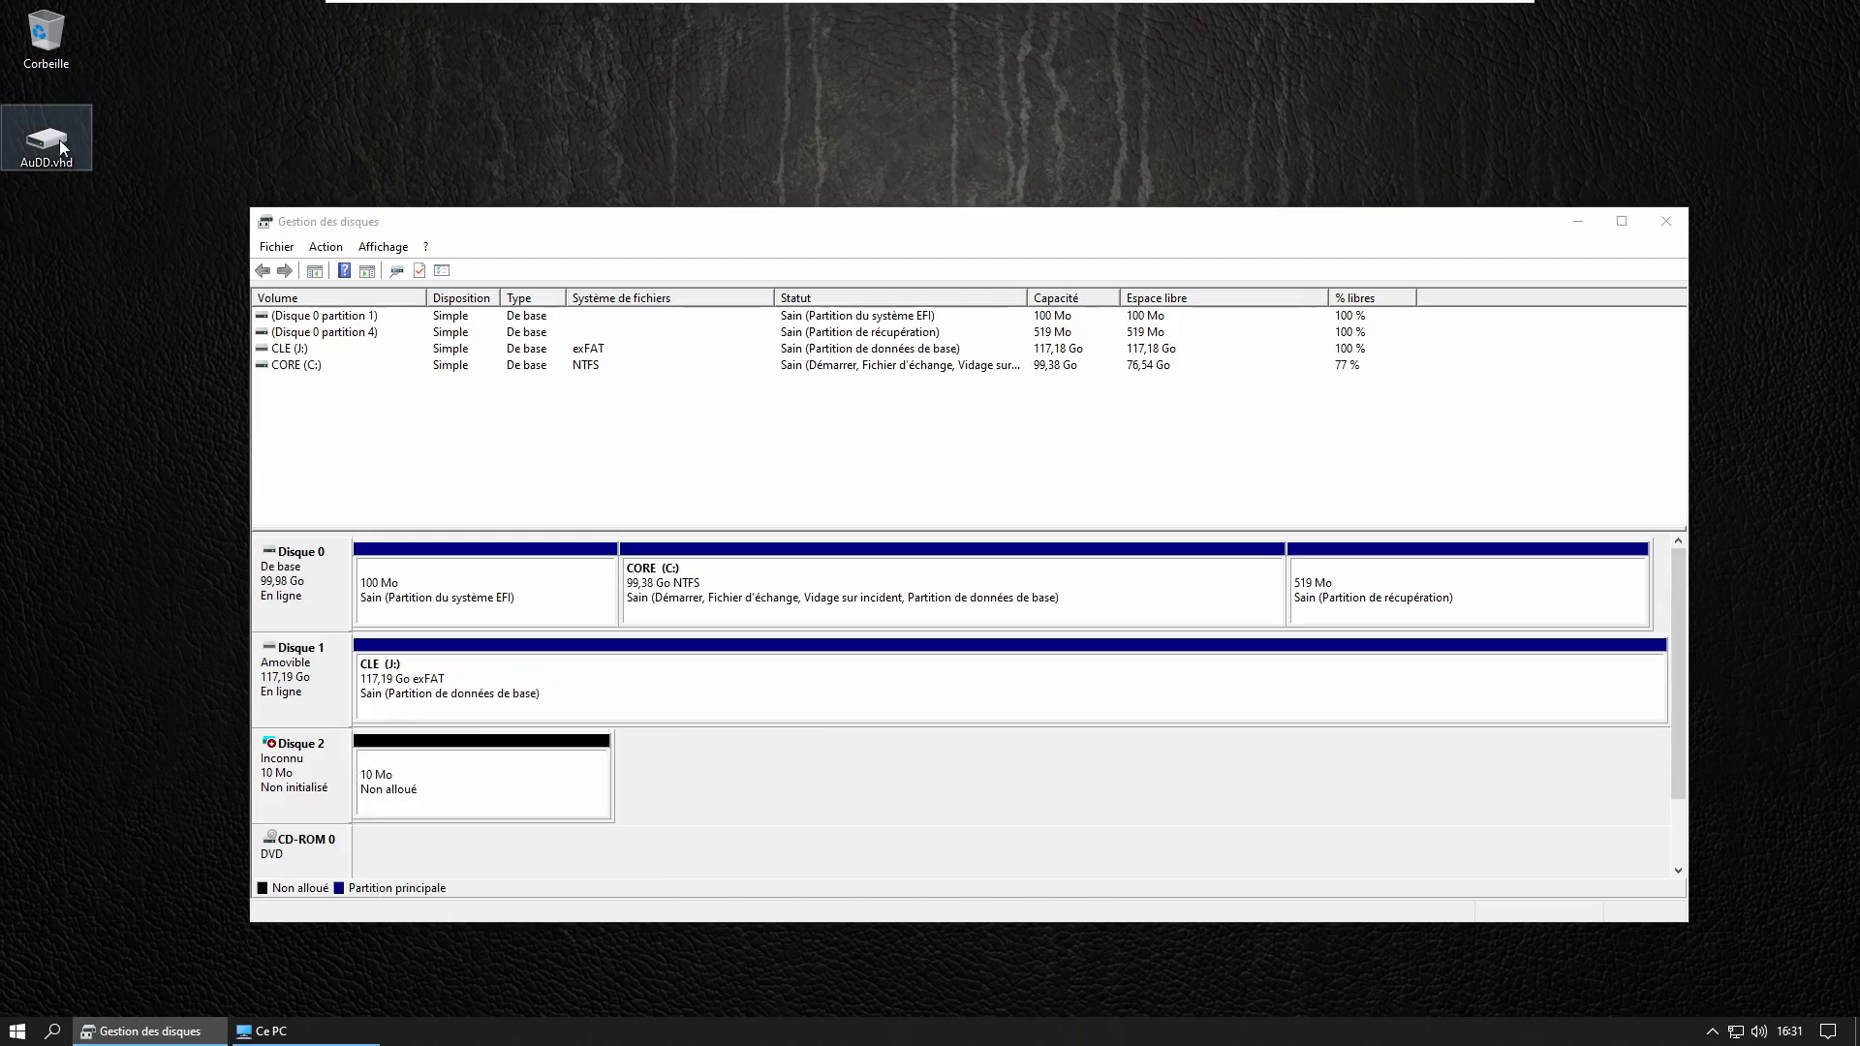
left_click(382, 246)
mouse_move(325, 247)
left_click(390, 335)
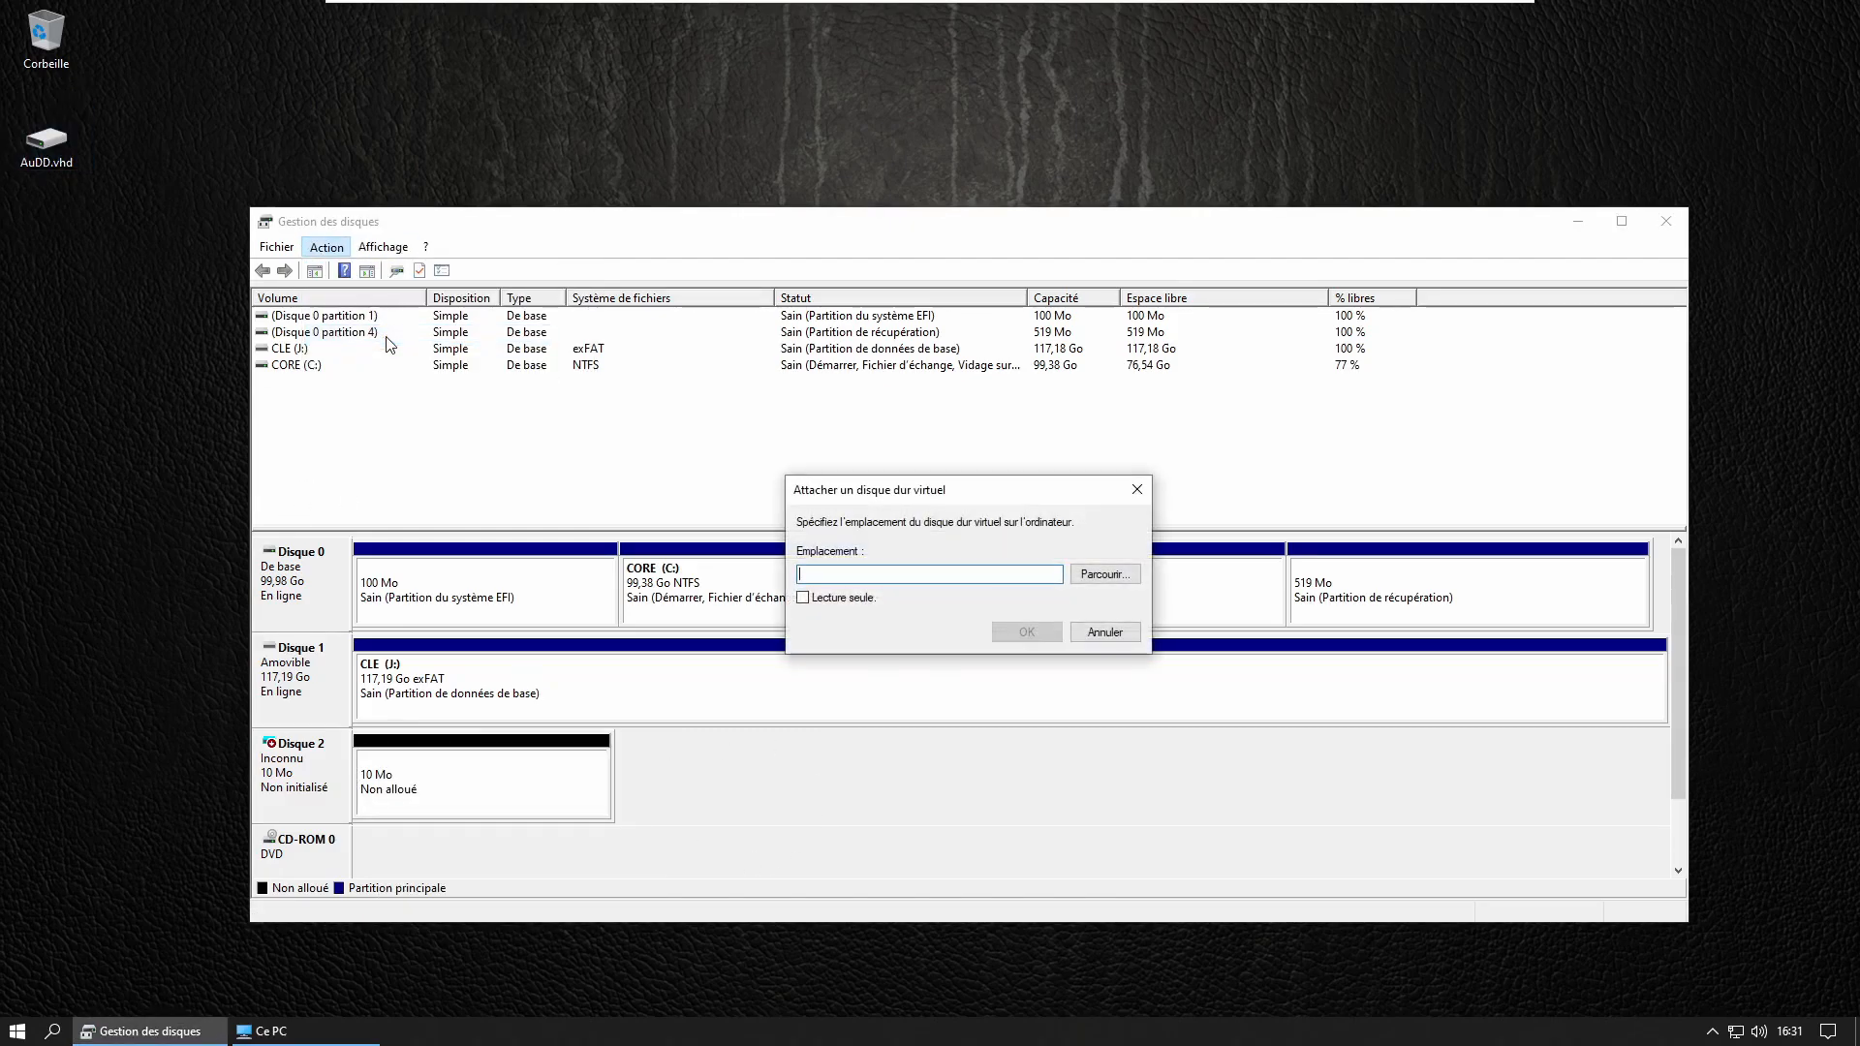
left_click(1111, 573)
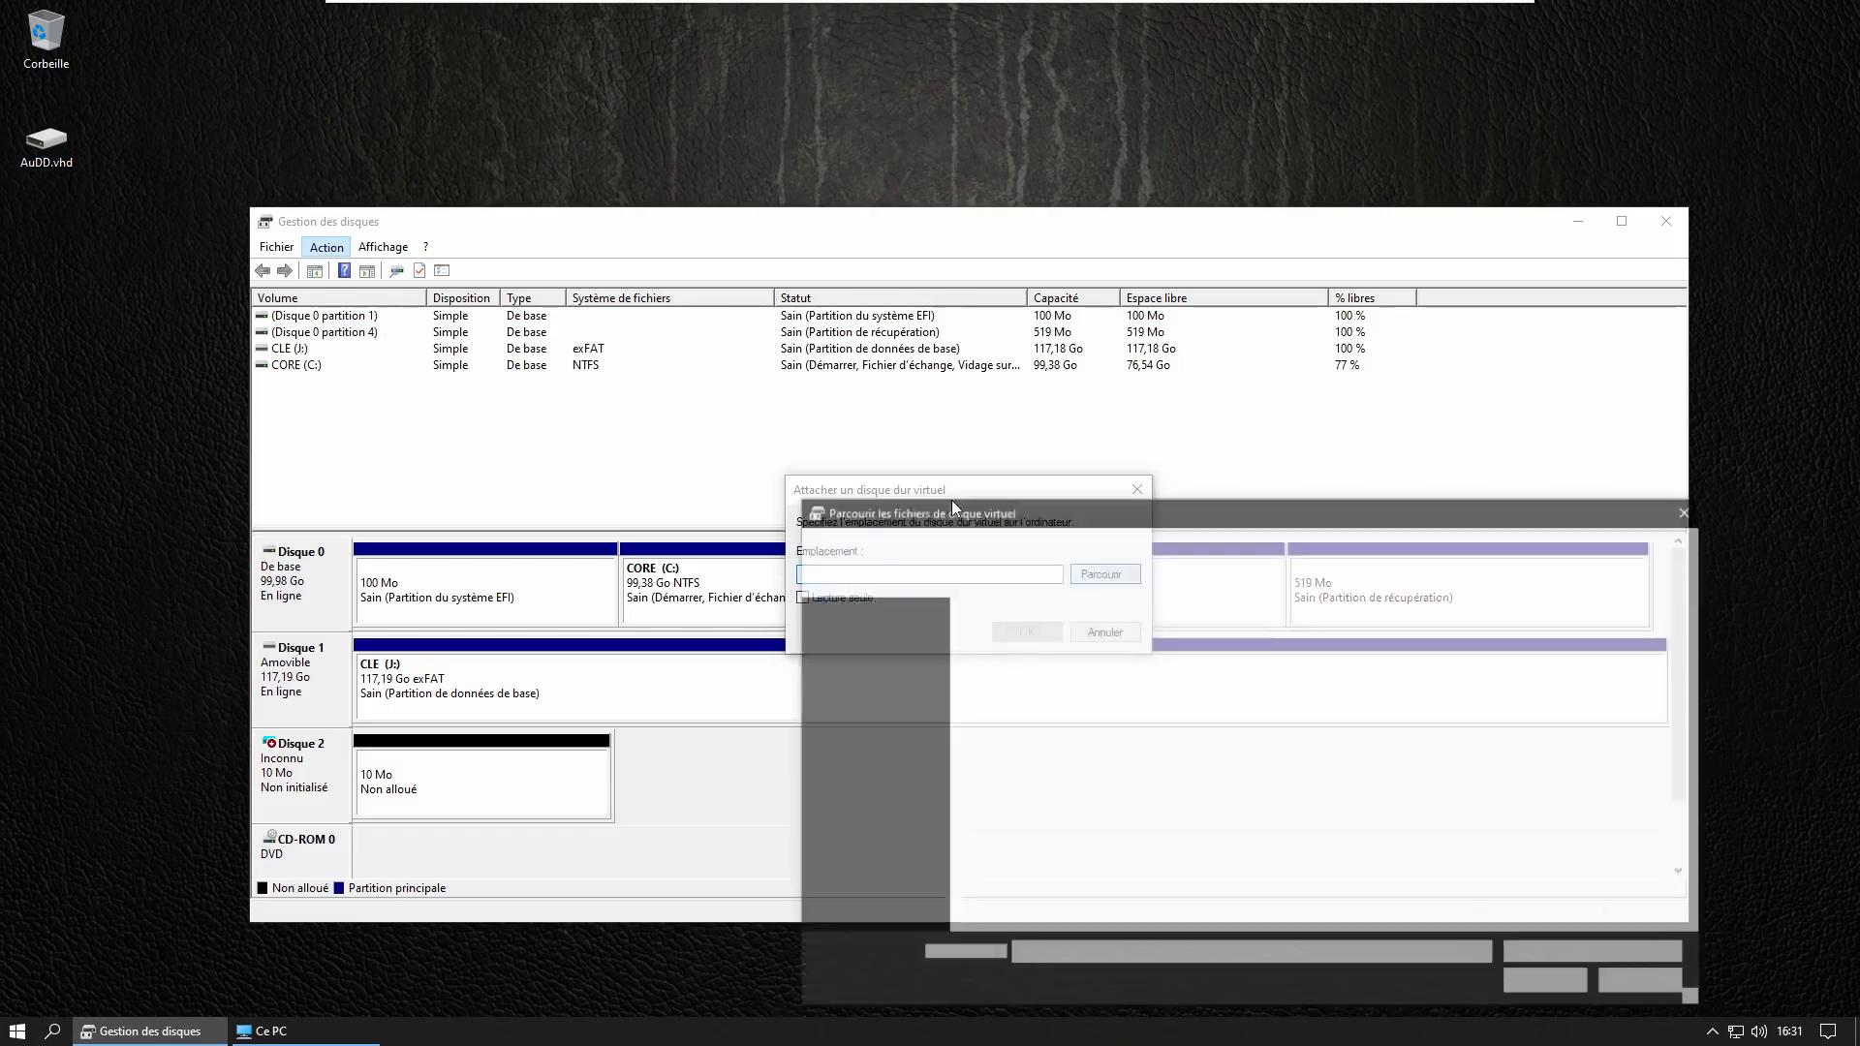
left_click(1013, 668)
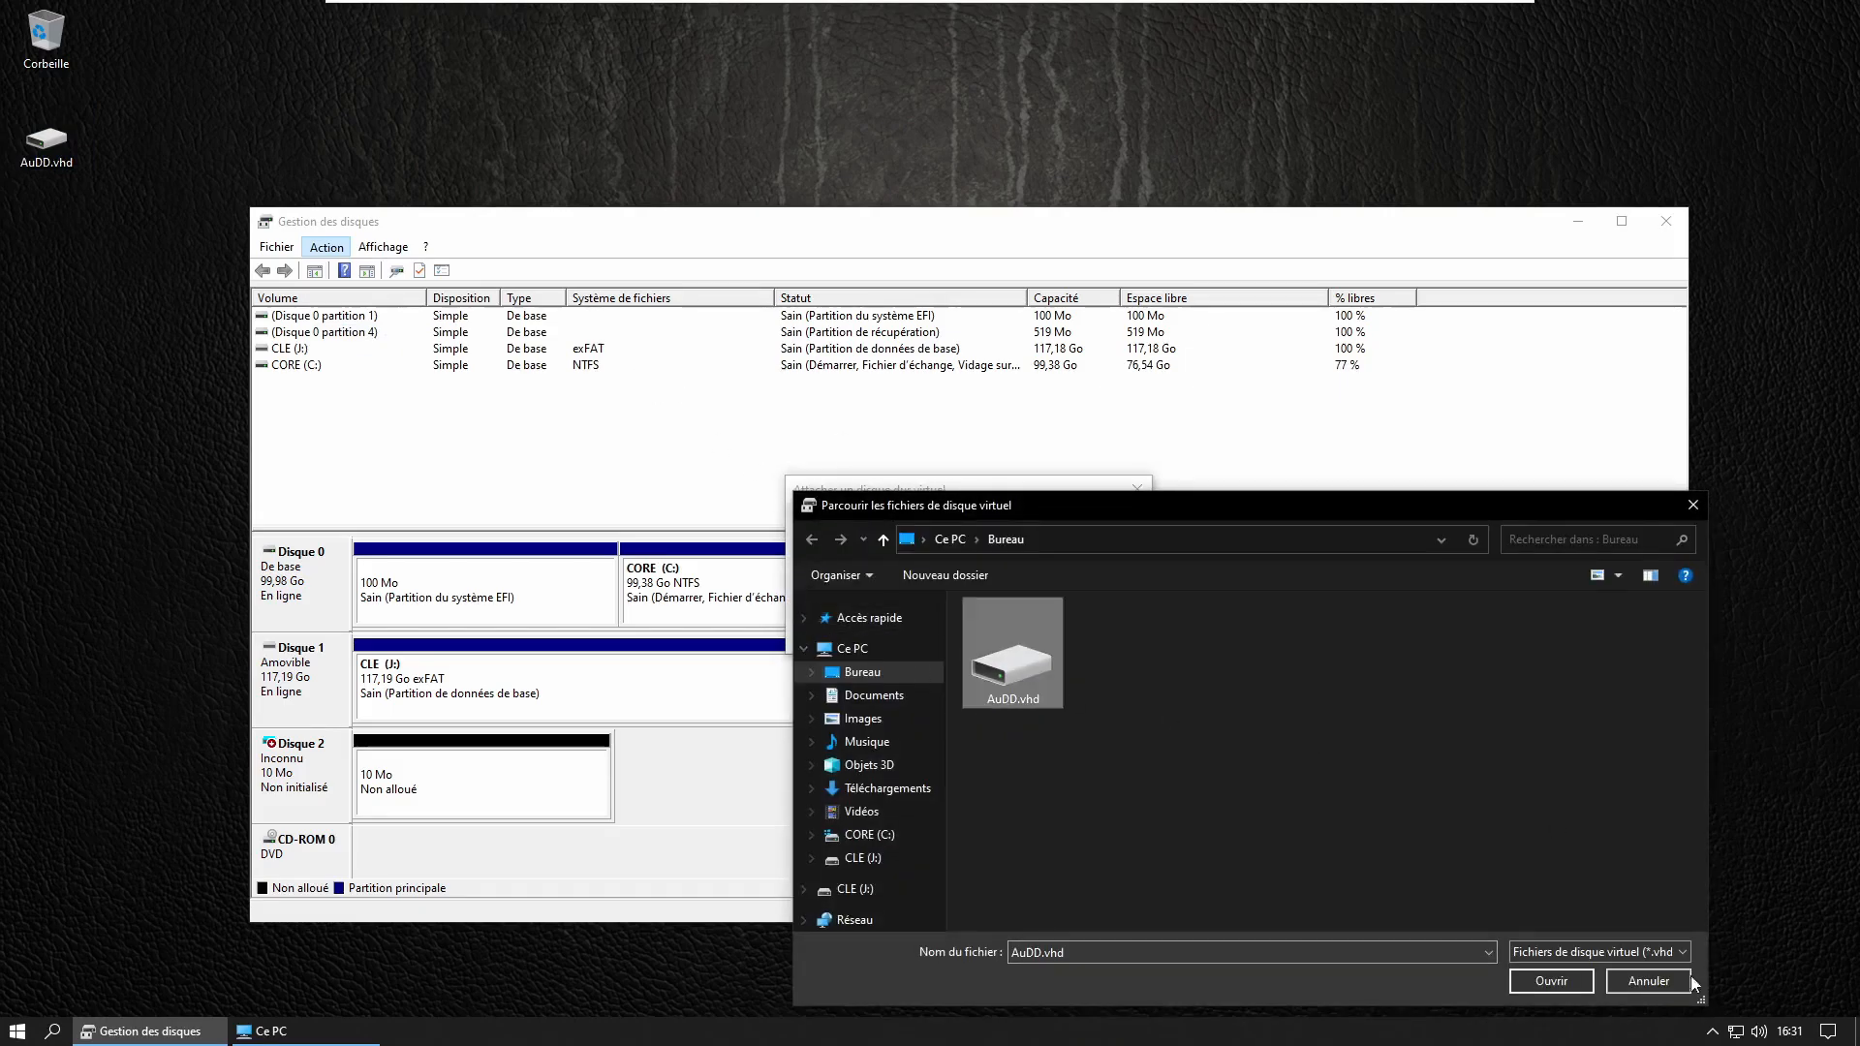
left_click(1551, 981)
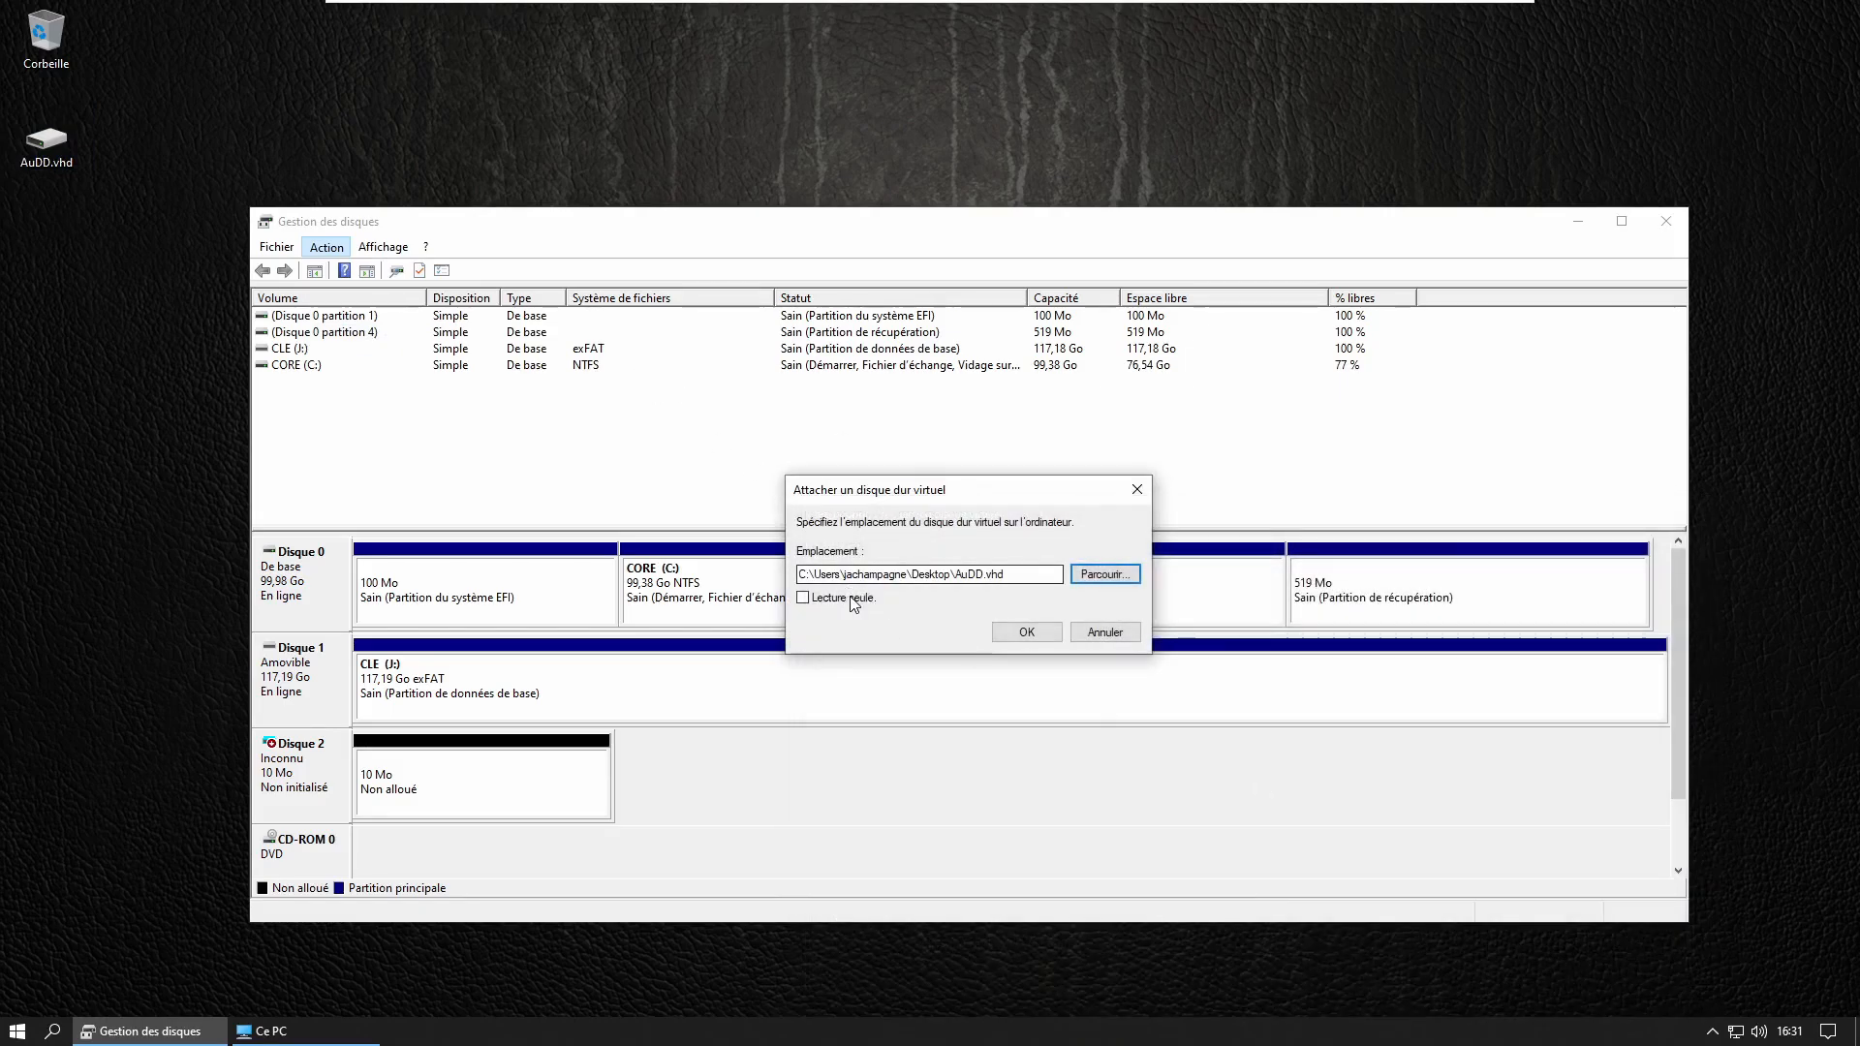
left_click(1032, 633)
left_click(1010, 587)
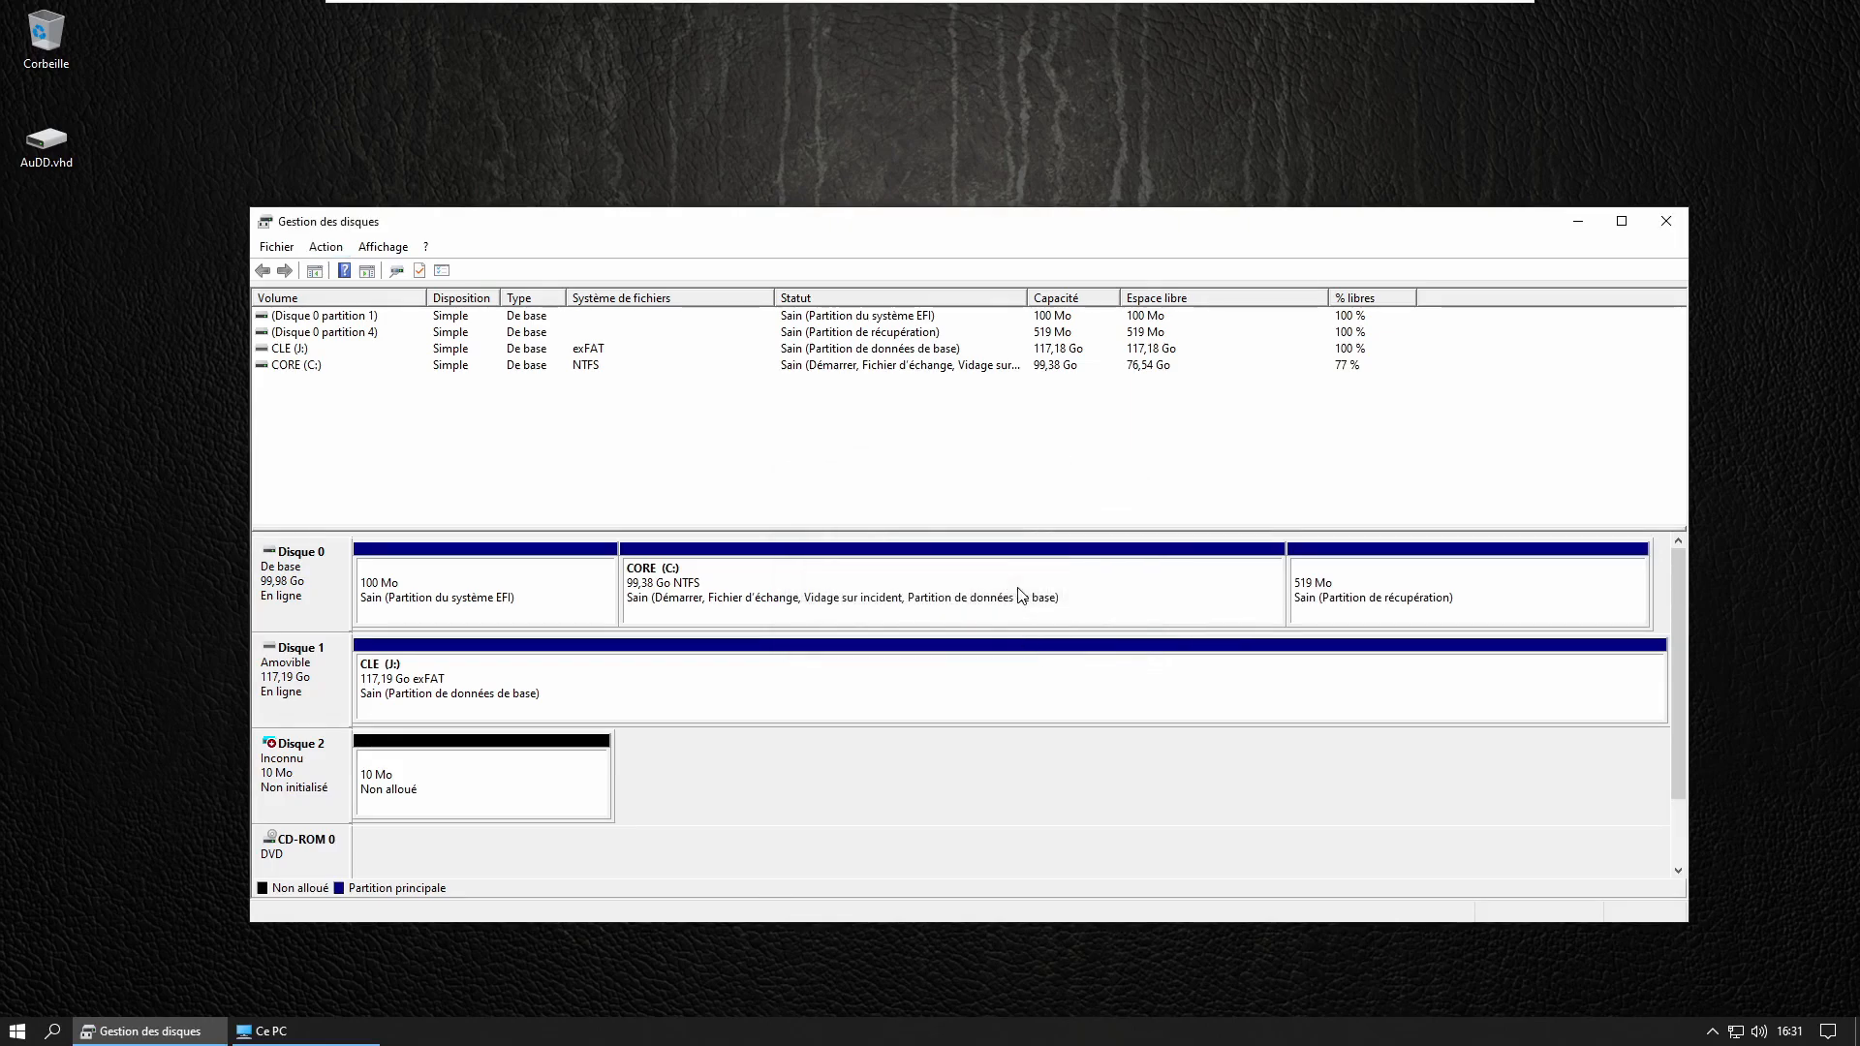
Detach the AuDD.vhd virtual hard disk shown as Disk 2.
left_click(501, 800)
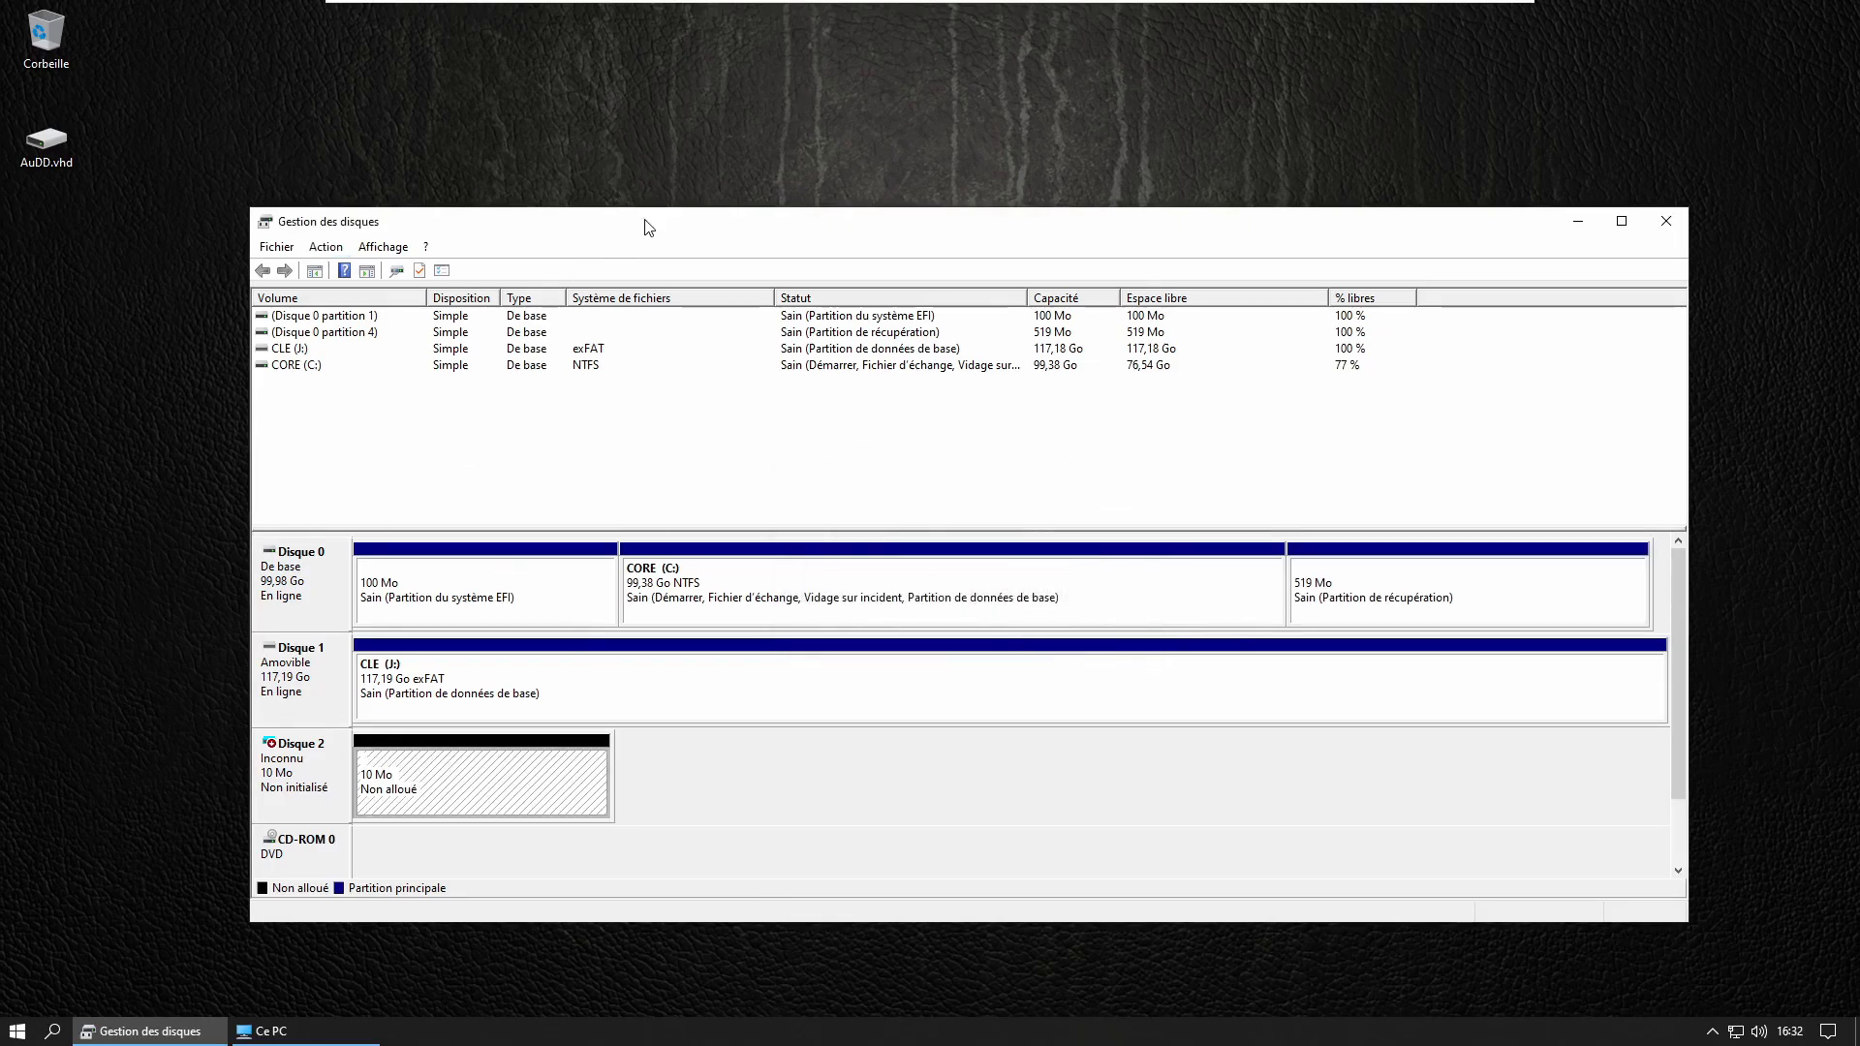
left_click_drag(647, 230, 640, 169)
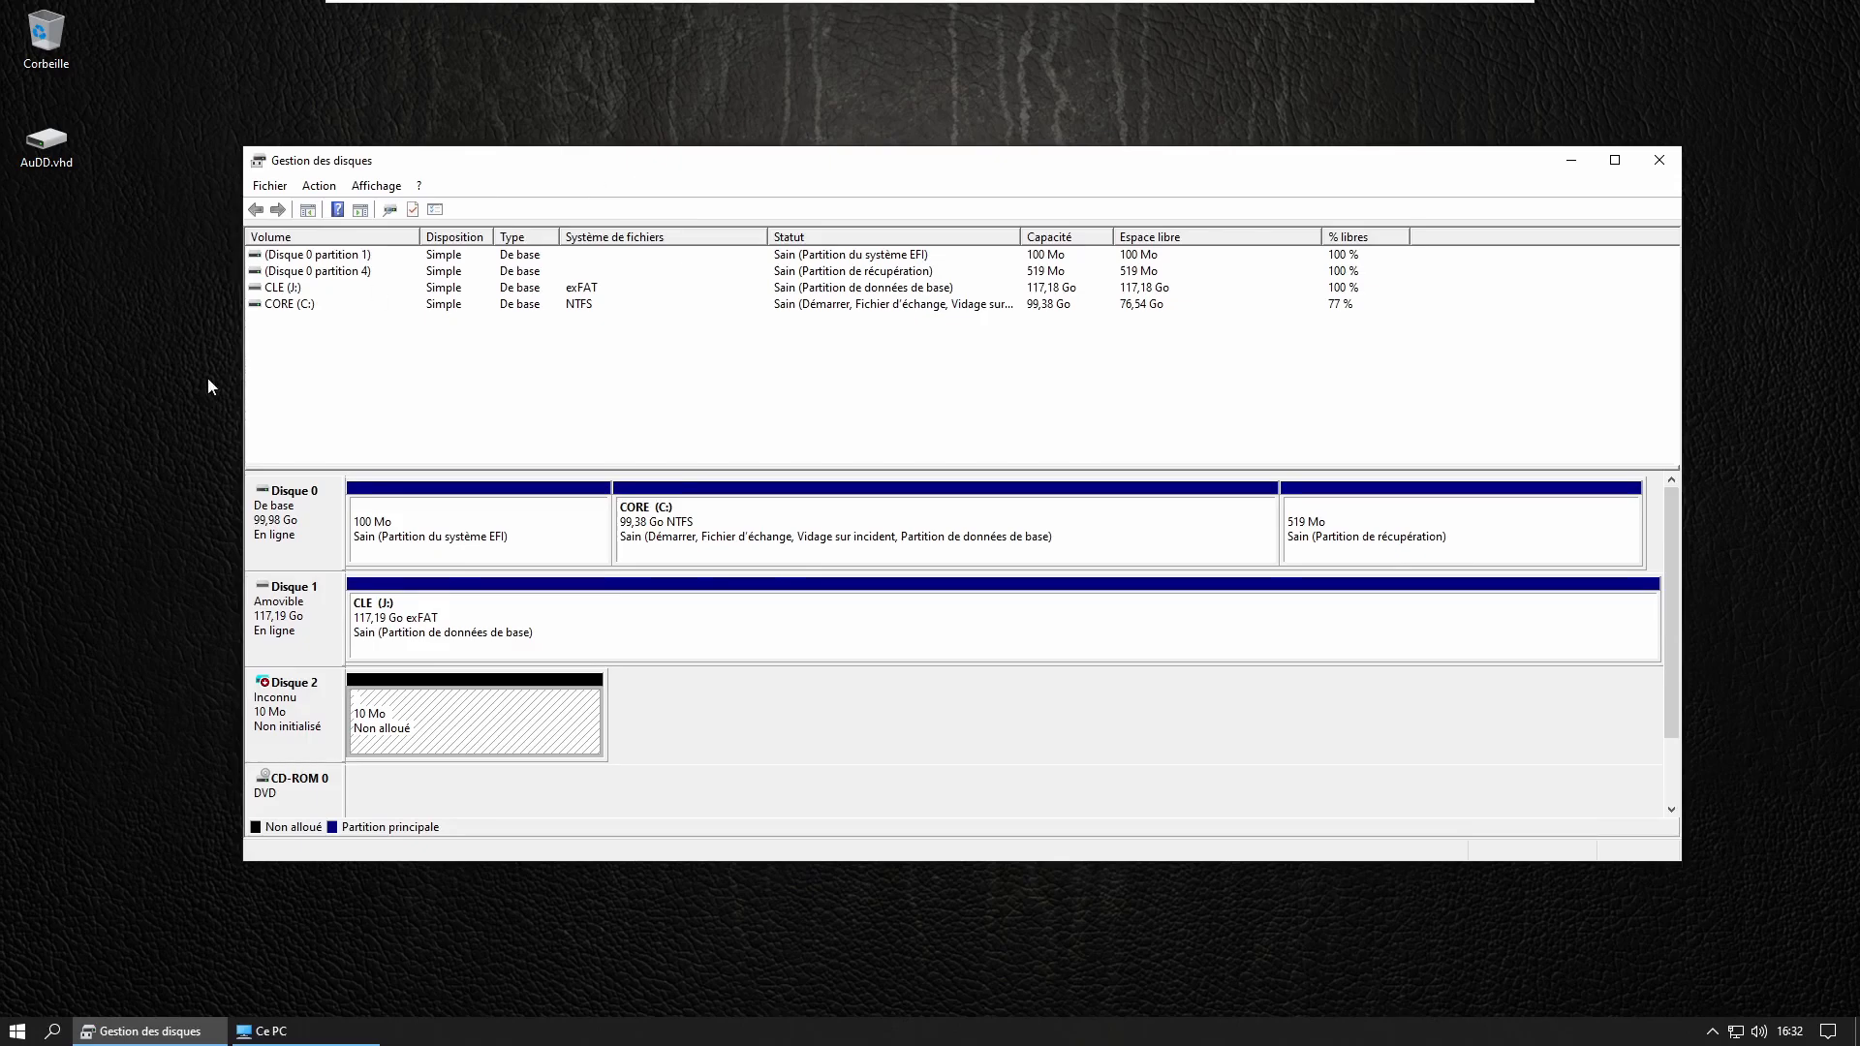
left_click(68, 136)
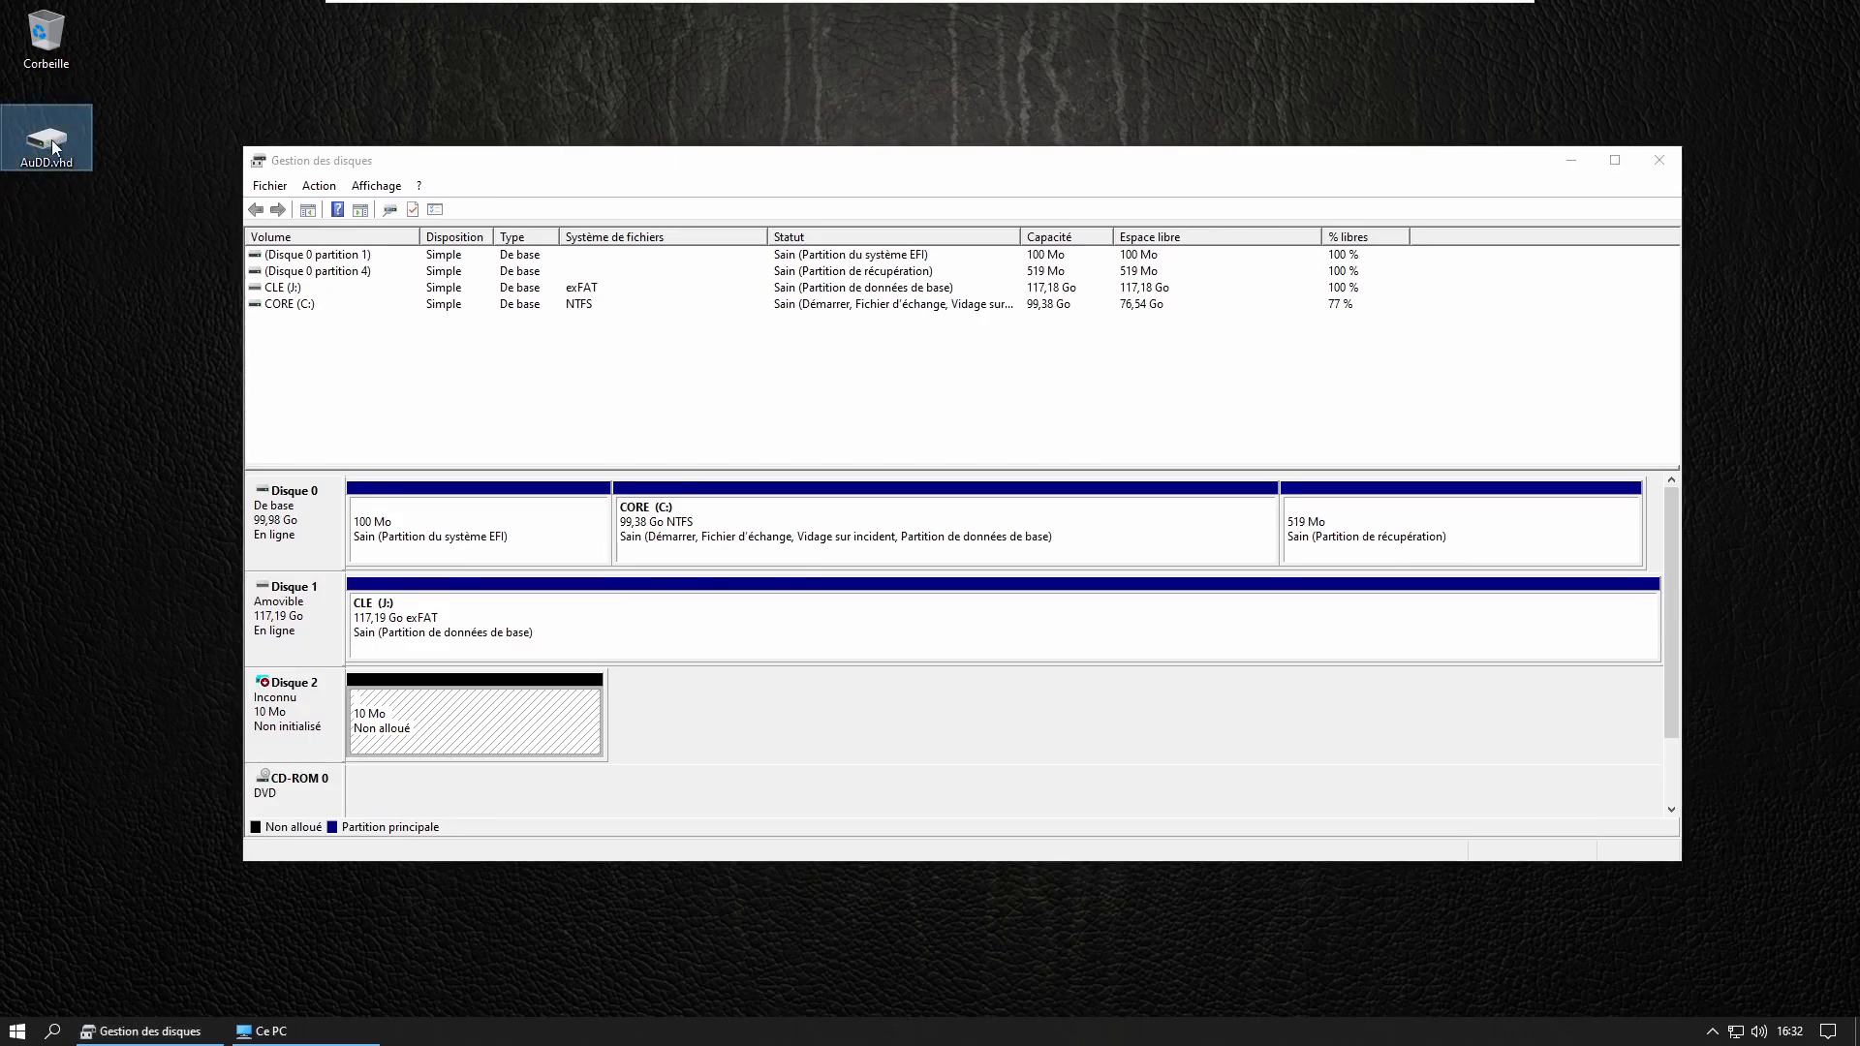
mouse_move(84, 127)
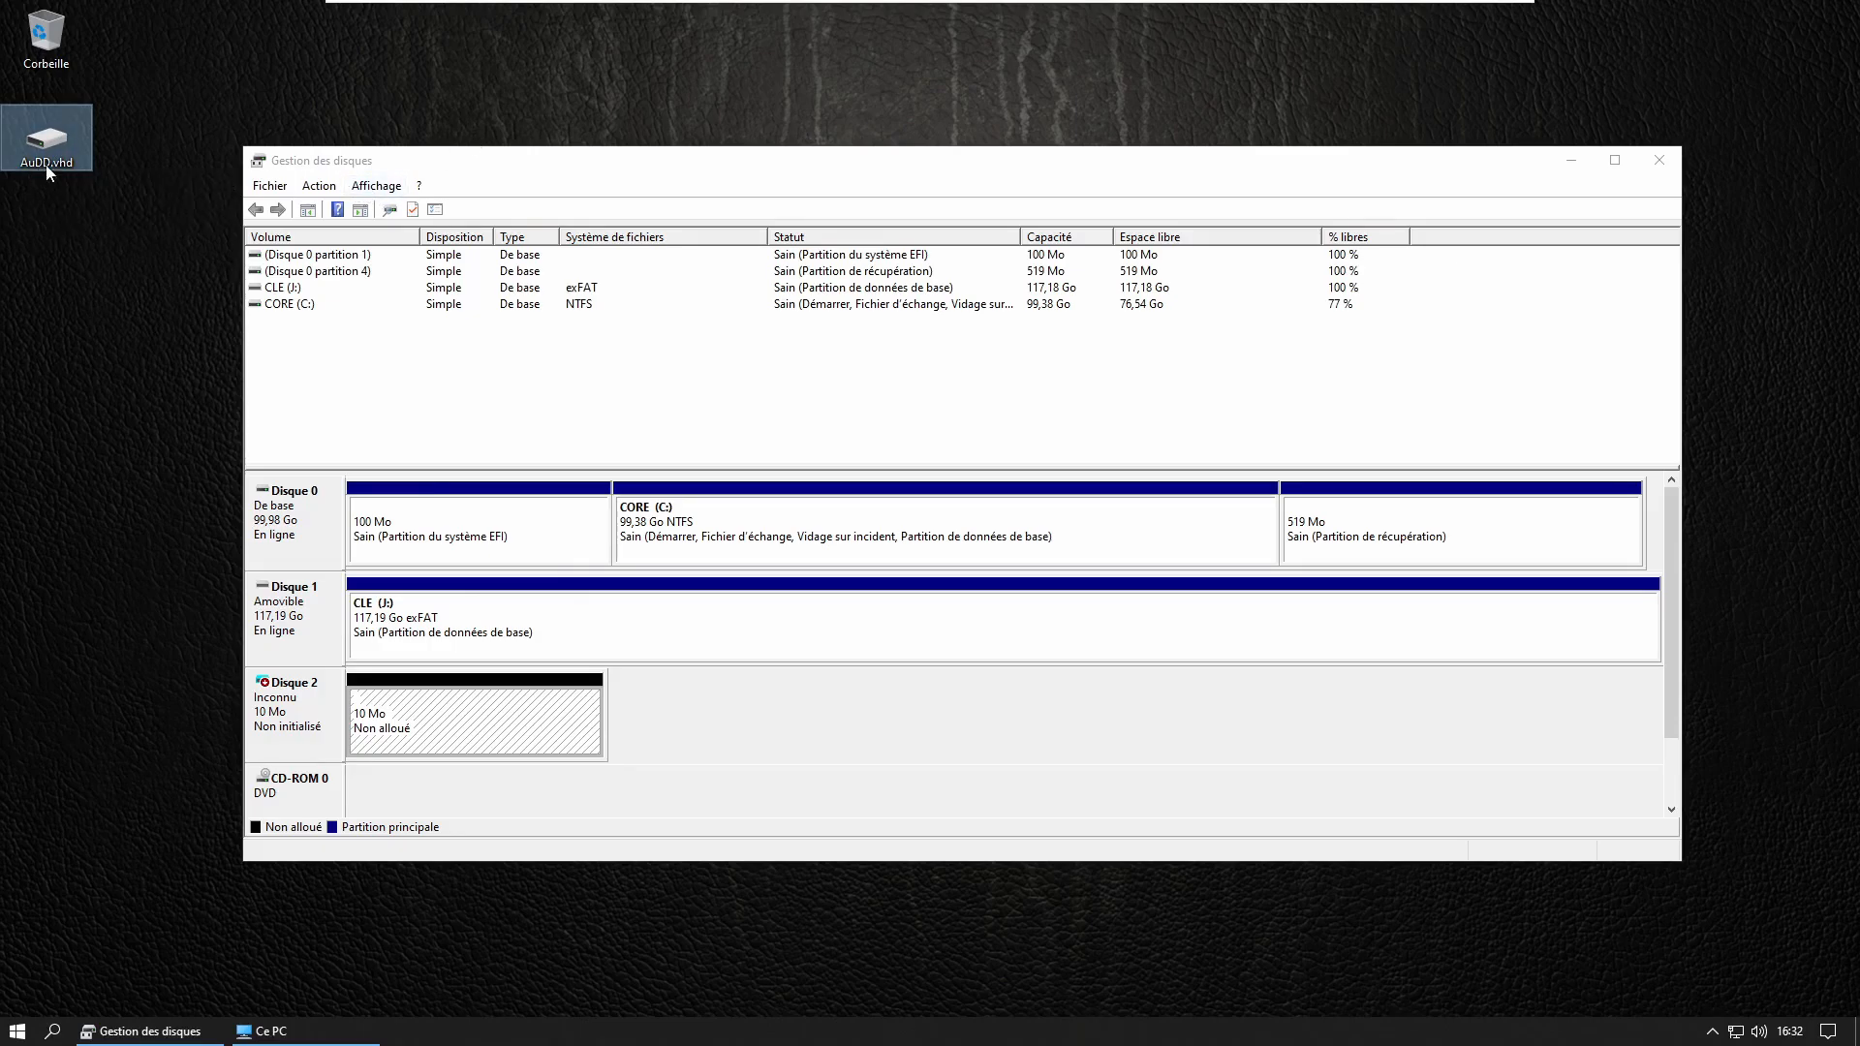
right_click(282, 714)
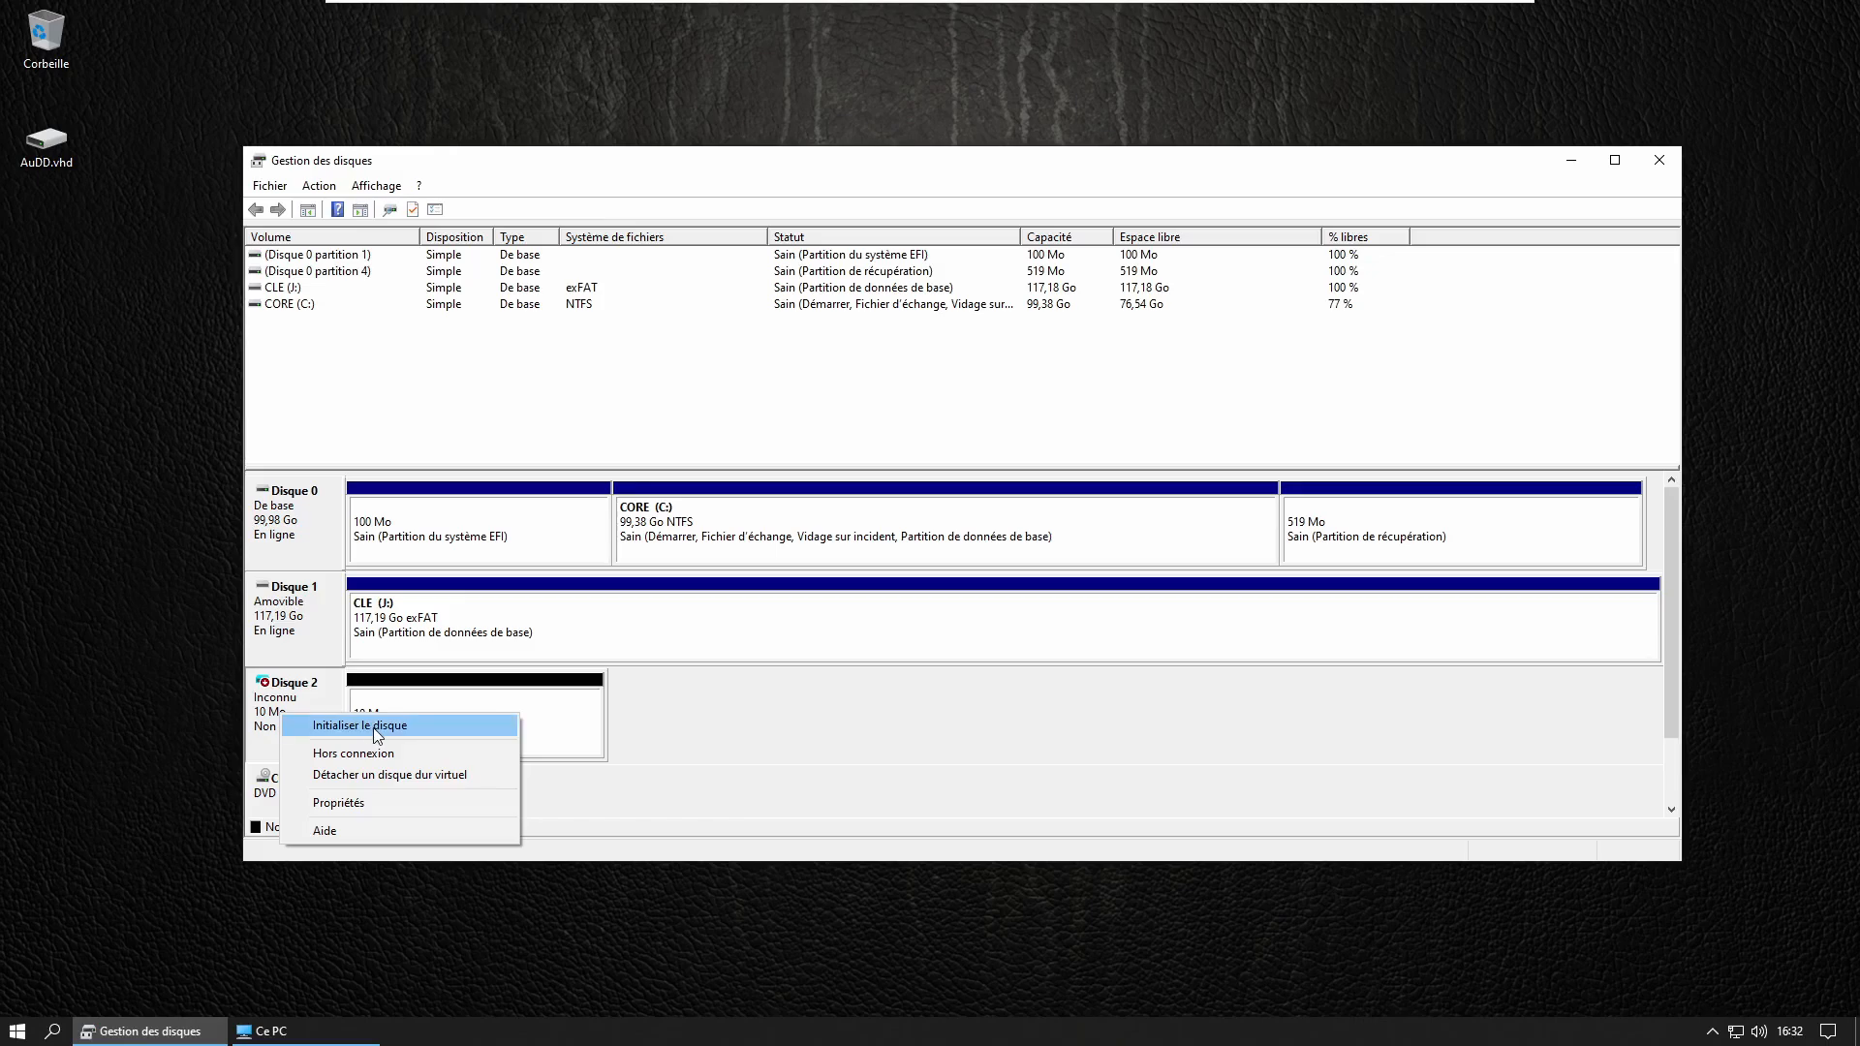
left_click(393, 781)
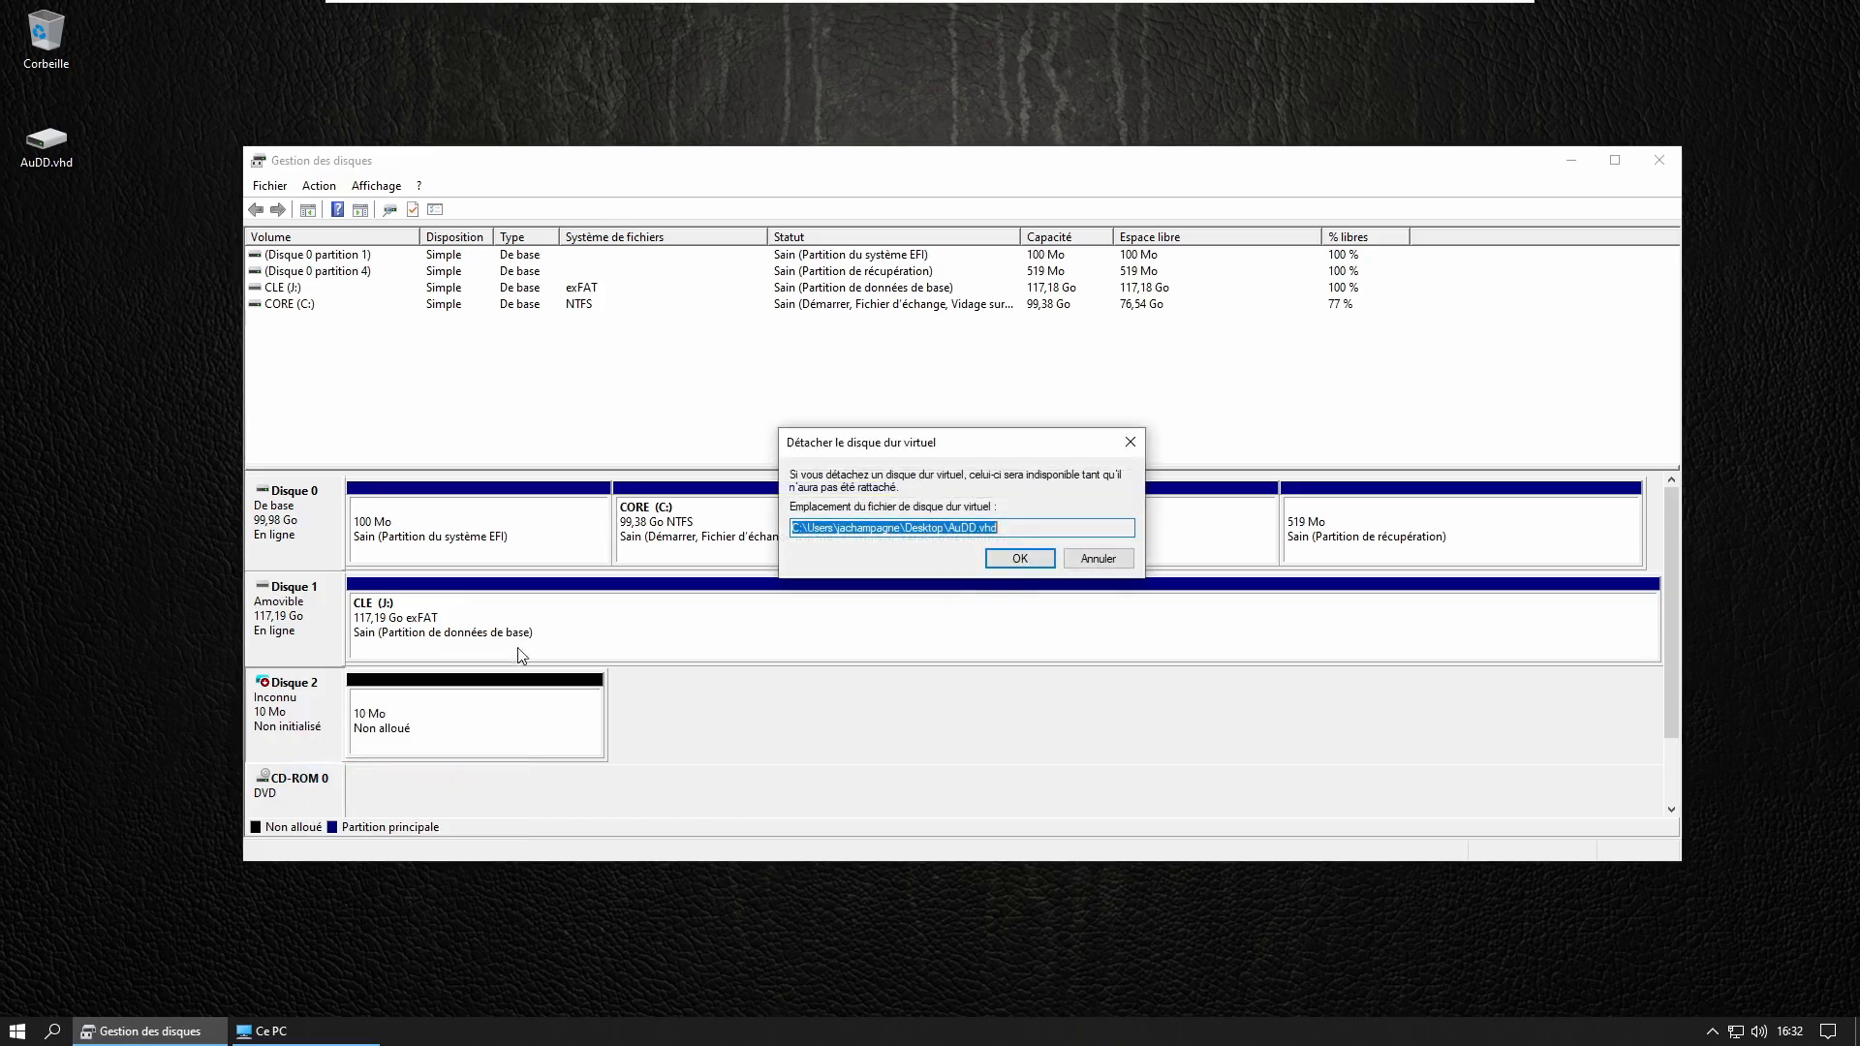
left_click(1032, 560)
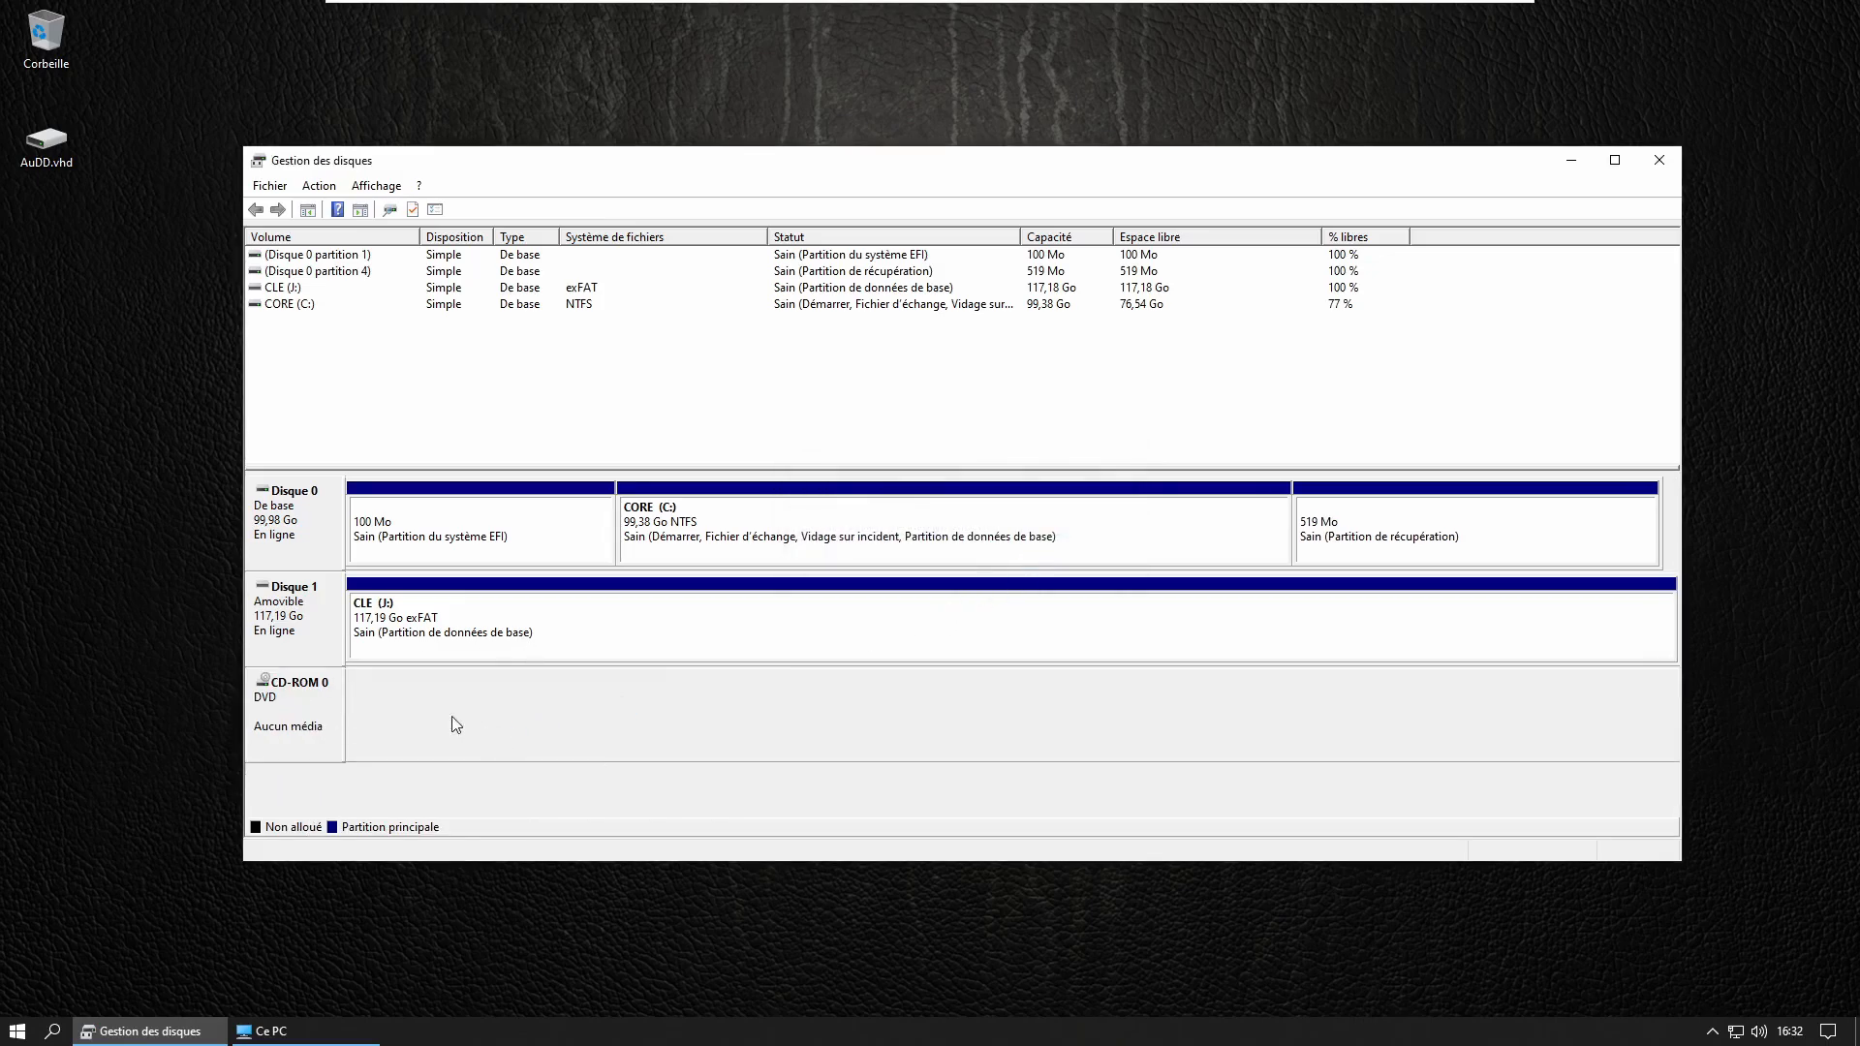
Delete AuDD.vhd from the desktop and empty the Recycle Bin.
left_click(43, 160)
key("Delete")
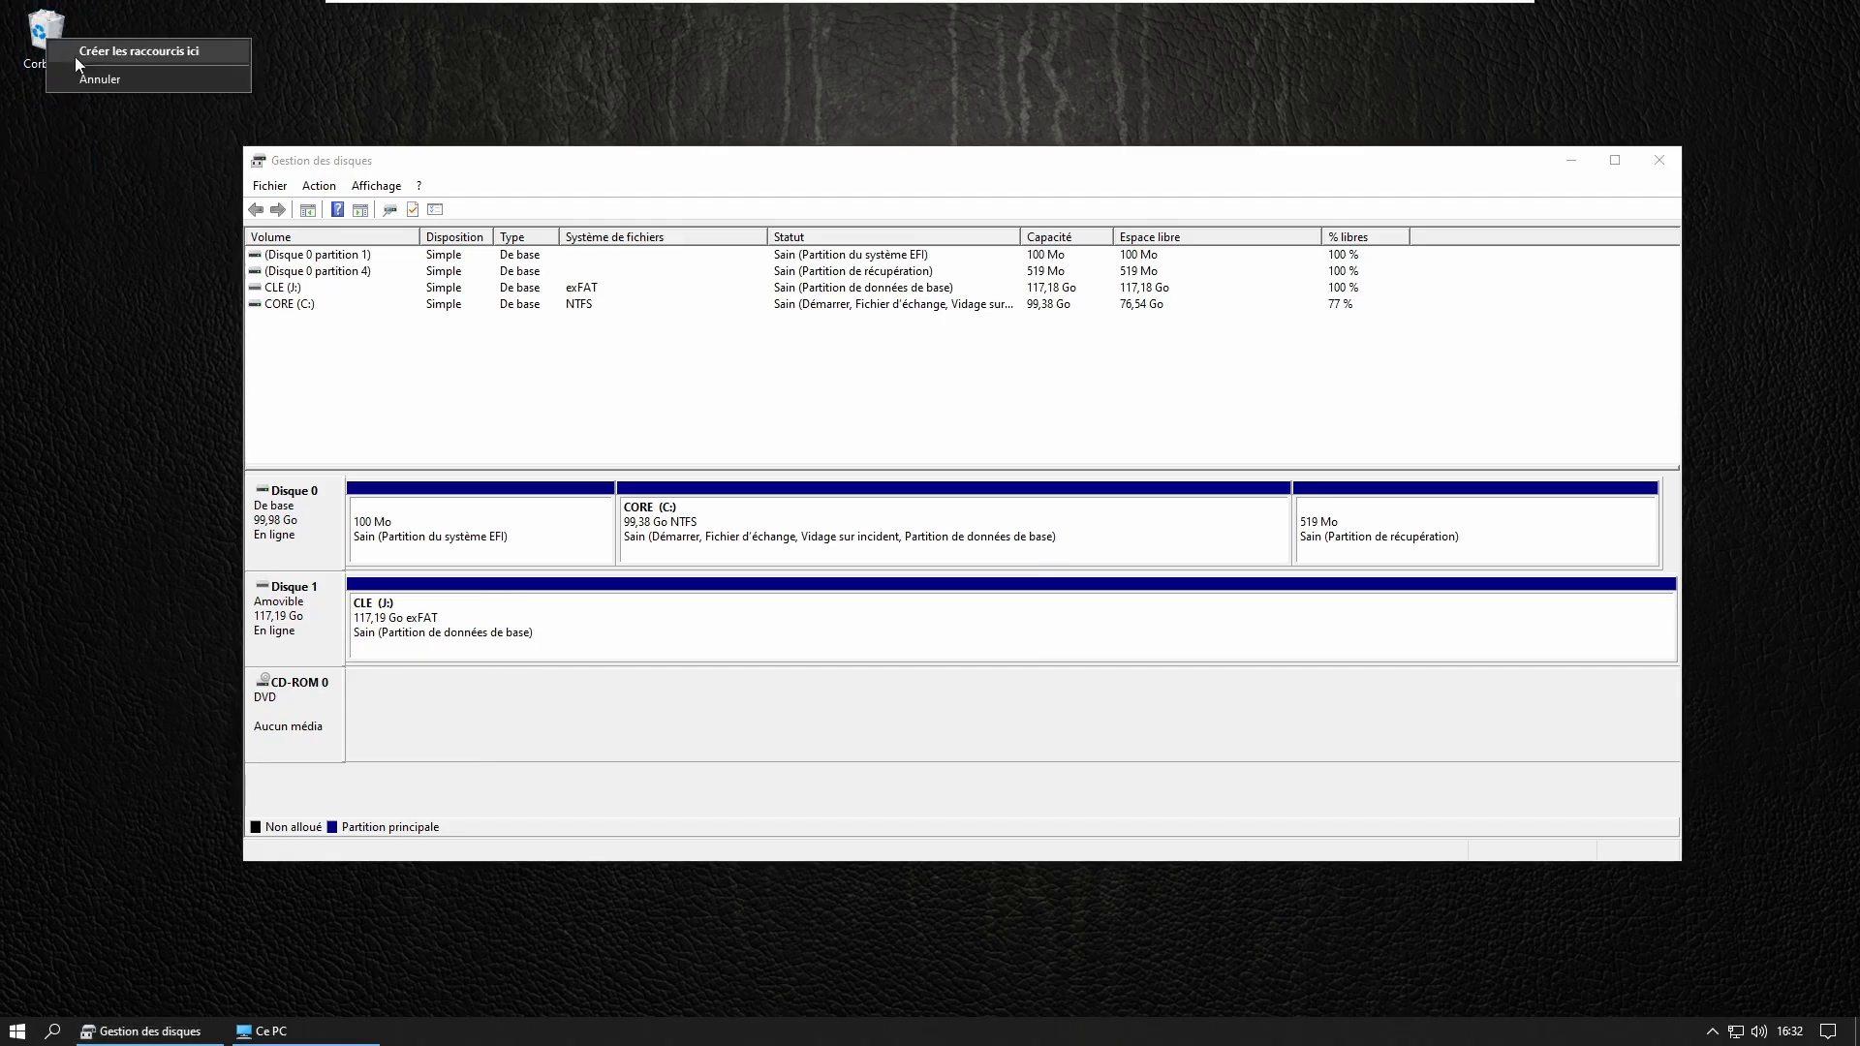
right_click(47, 34)
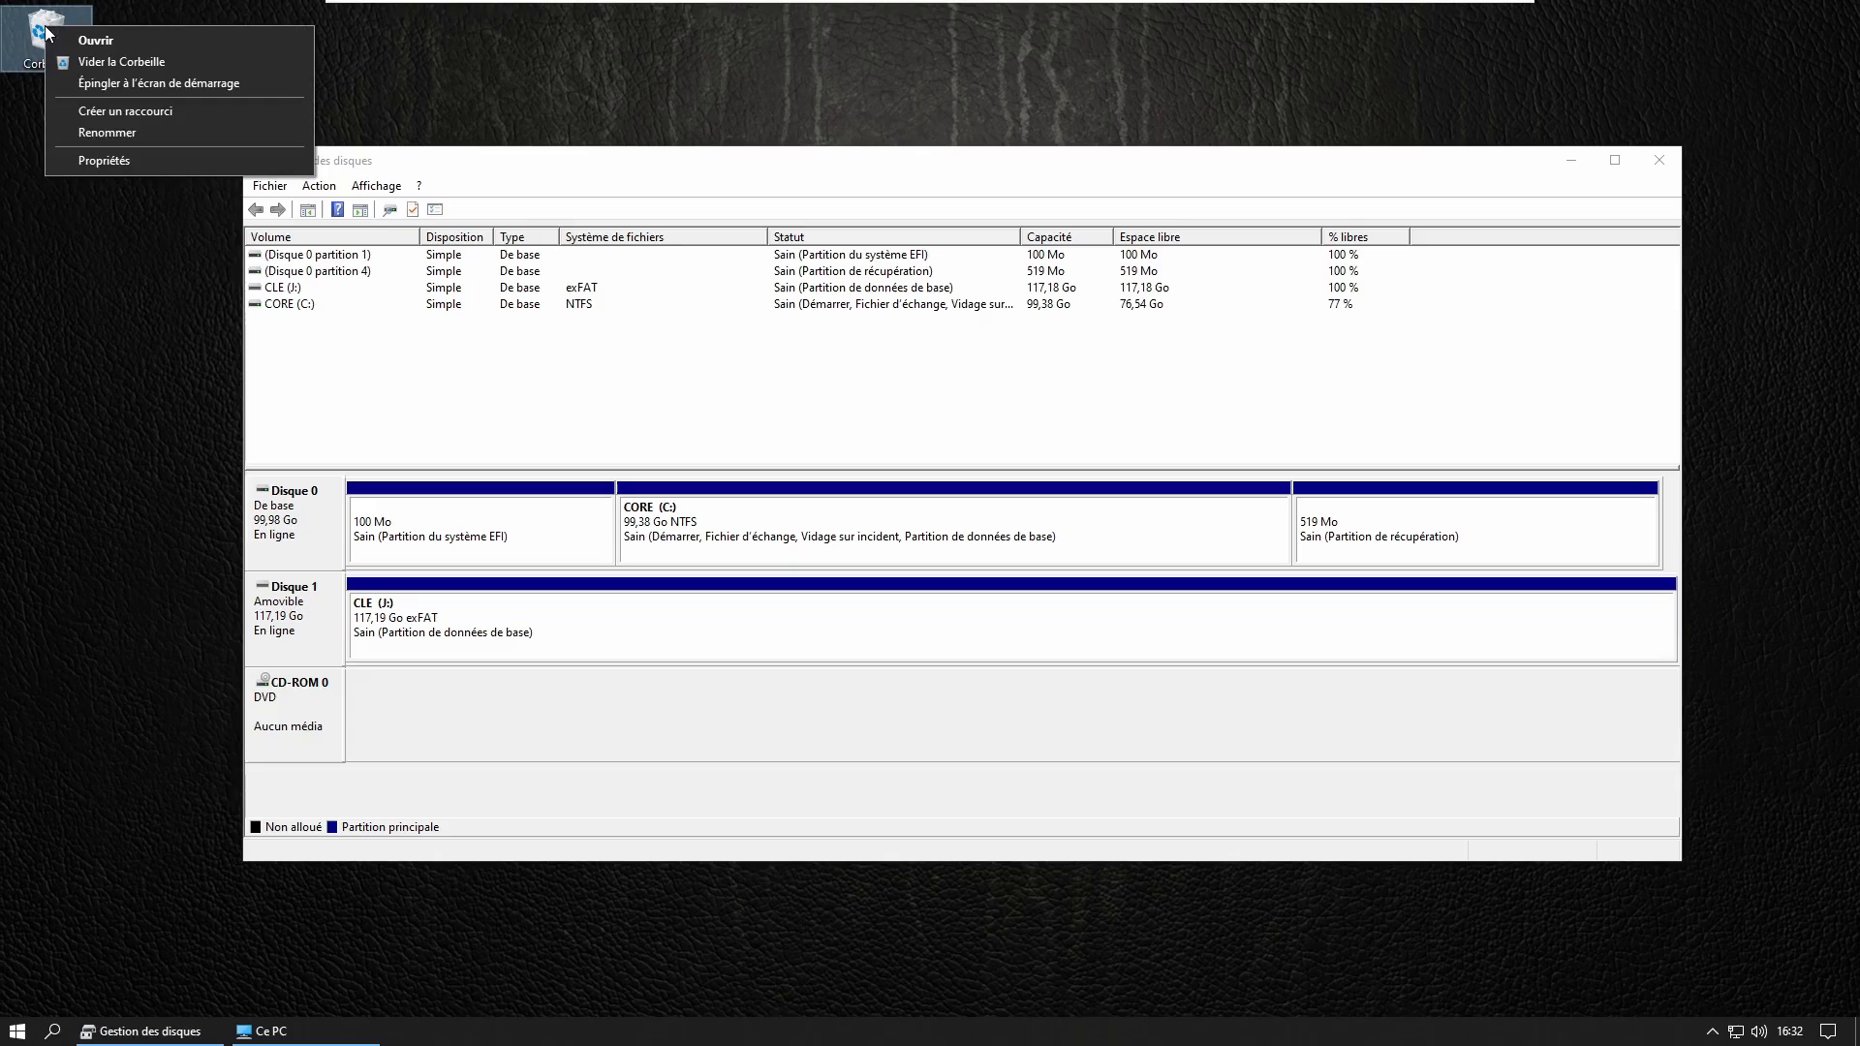
left_click(97, 61)
left_click(1046, 598)
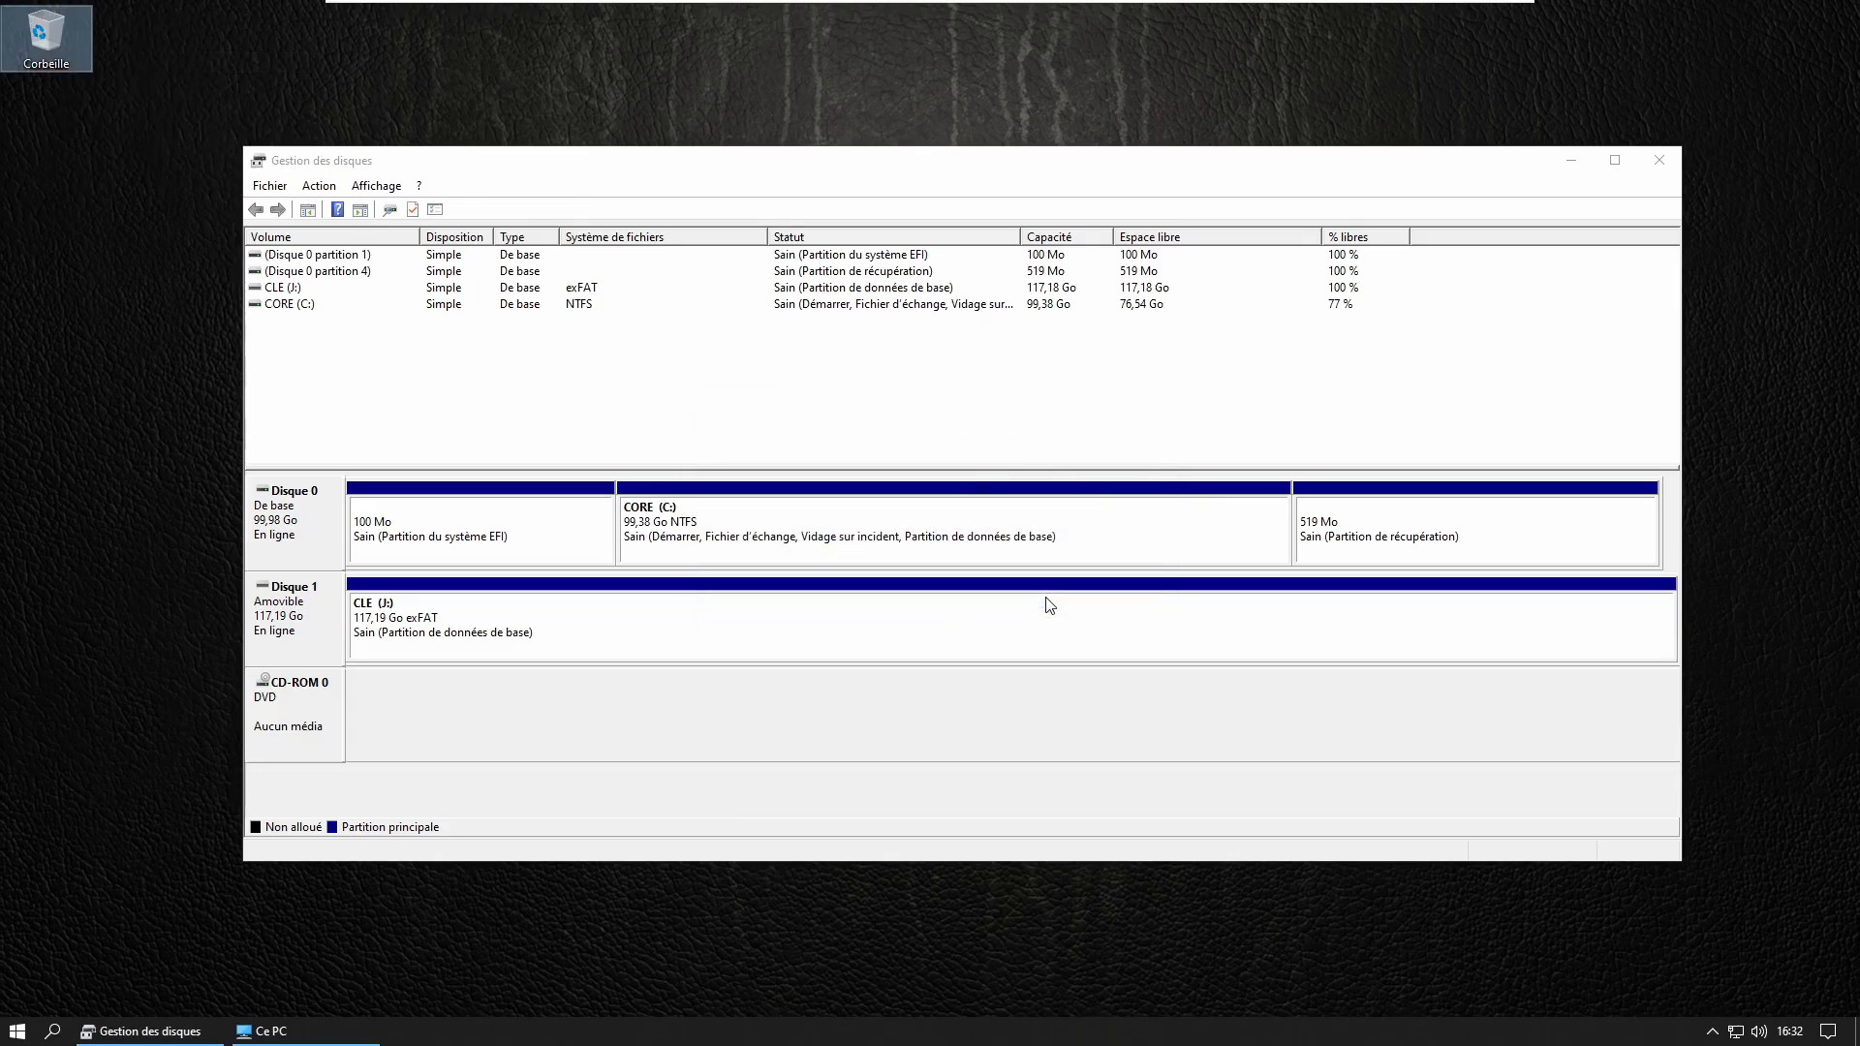
mouse_move(626, 166)
left_mouse_down()
mouse_move(585, 165)
mouse_move(603, 160)
left_mouse_up()
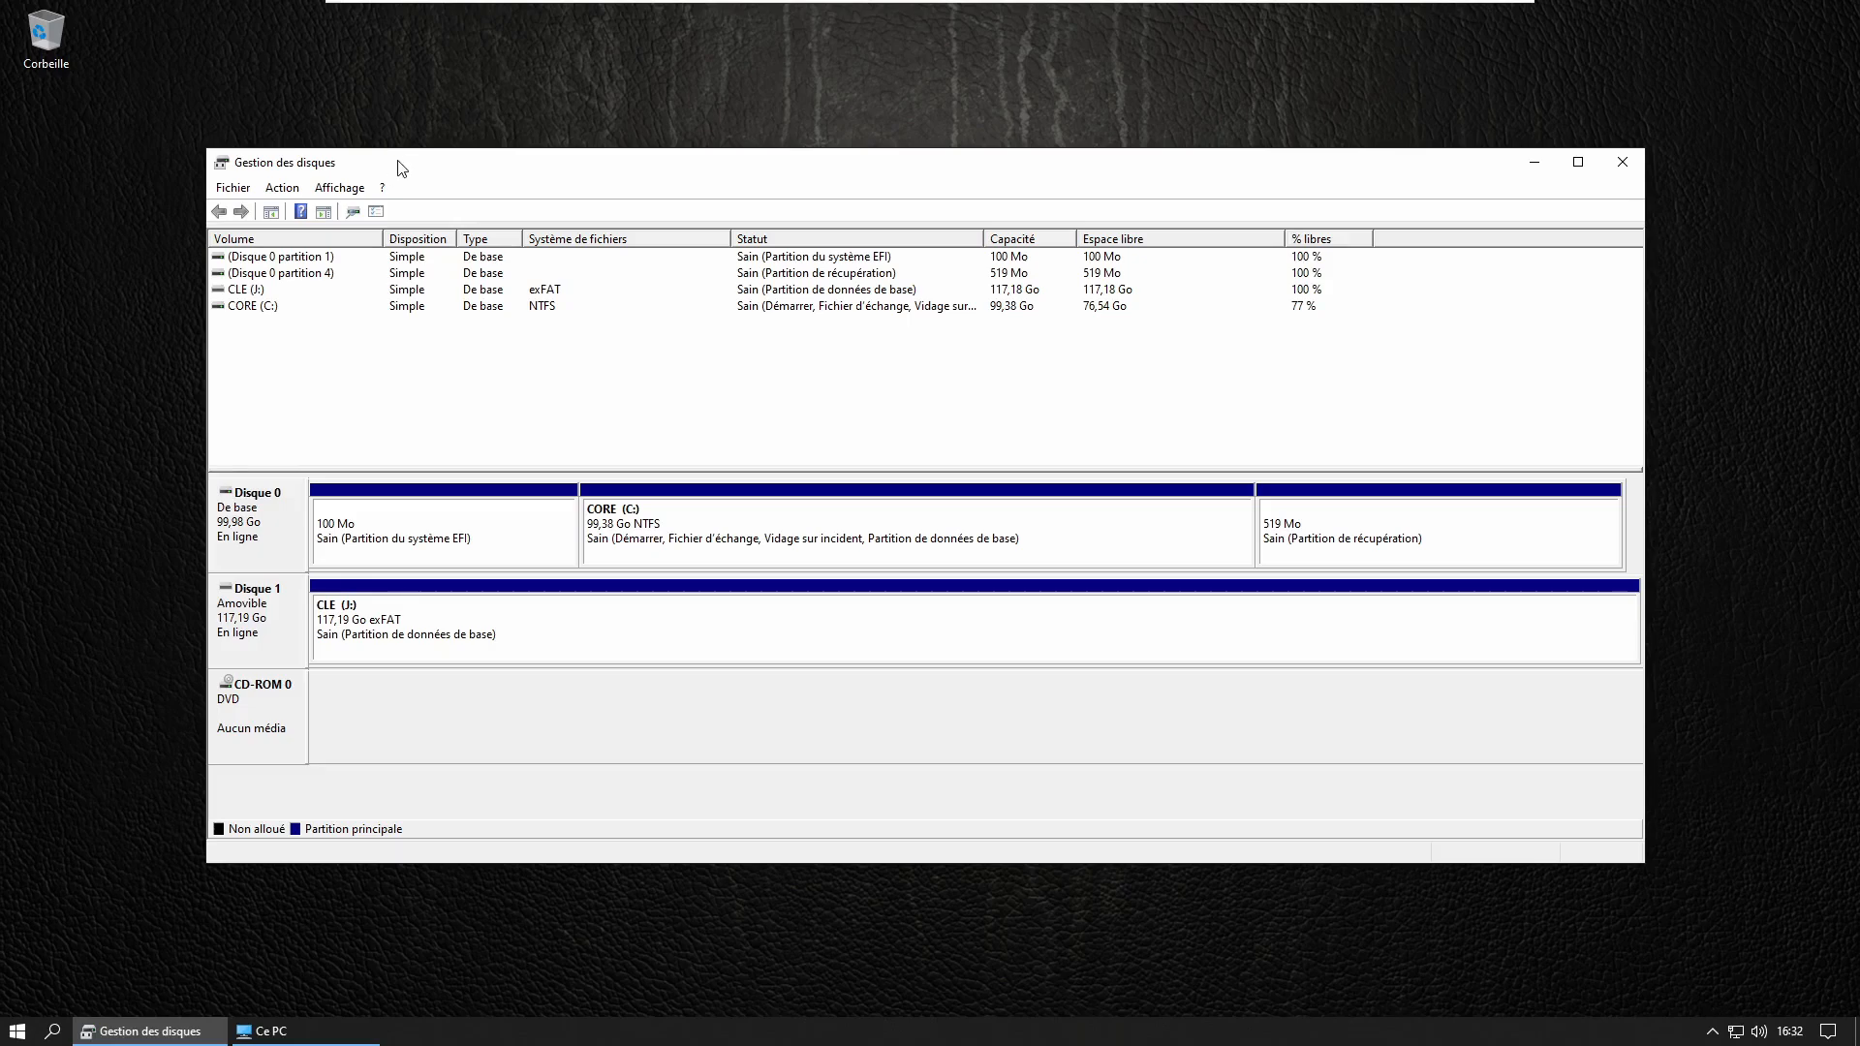
mouse_move(402, 169)
left_mouse_down()
mouse_move(420, 178)
mouse_move(397, 188)
left_mouse_up()
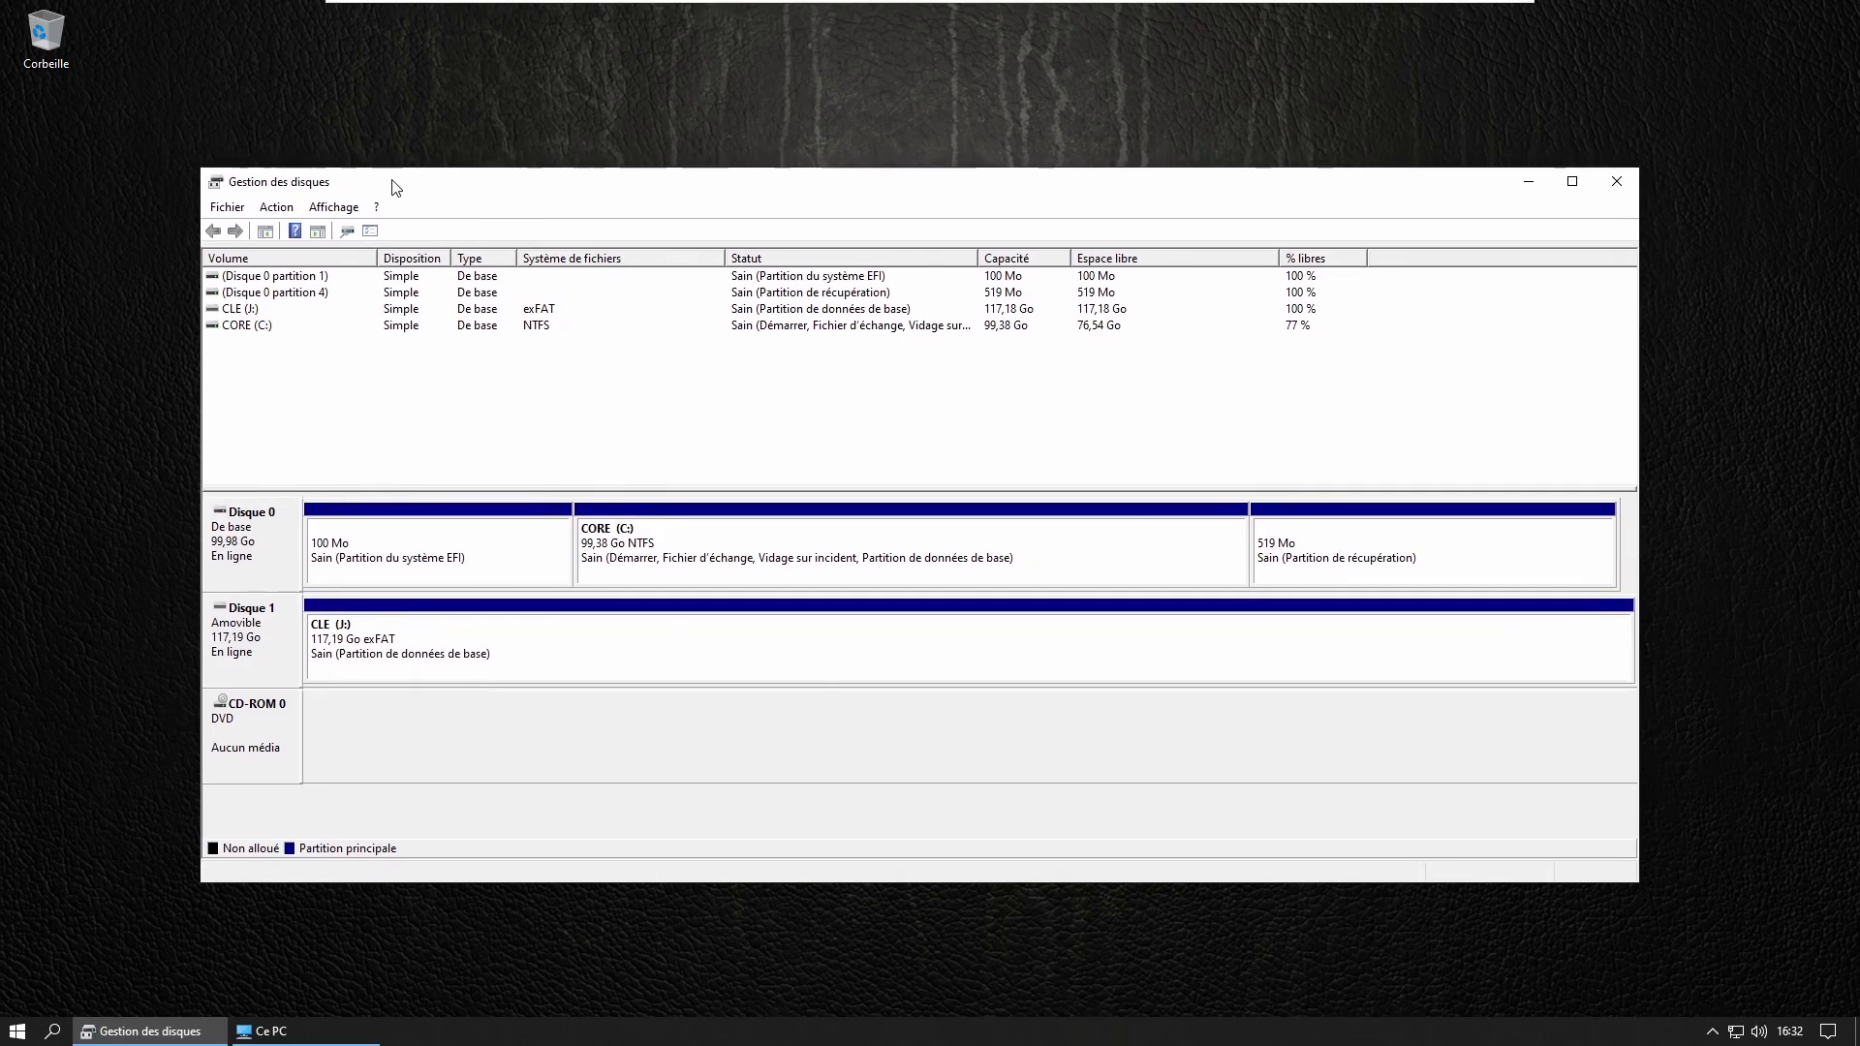
left_click(377, 207)
mouse_move(339, 211)
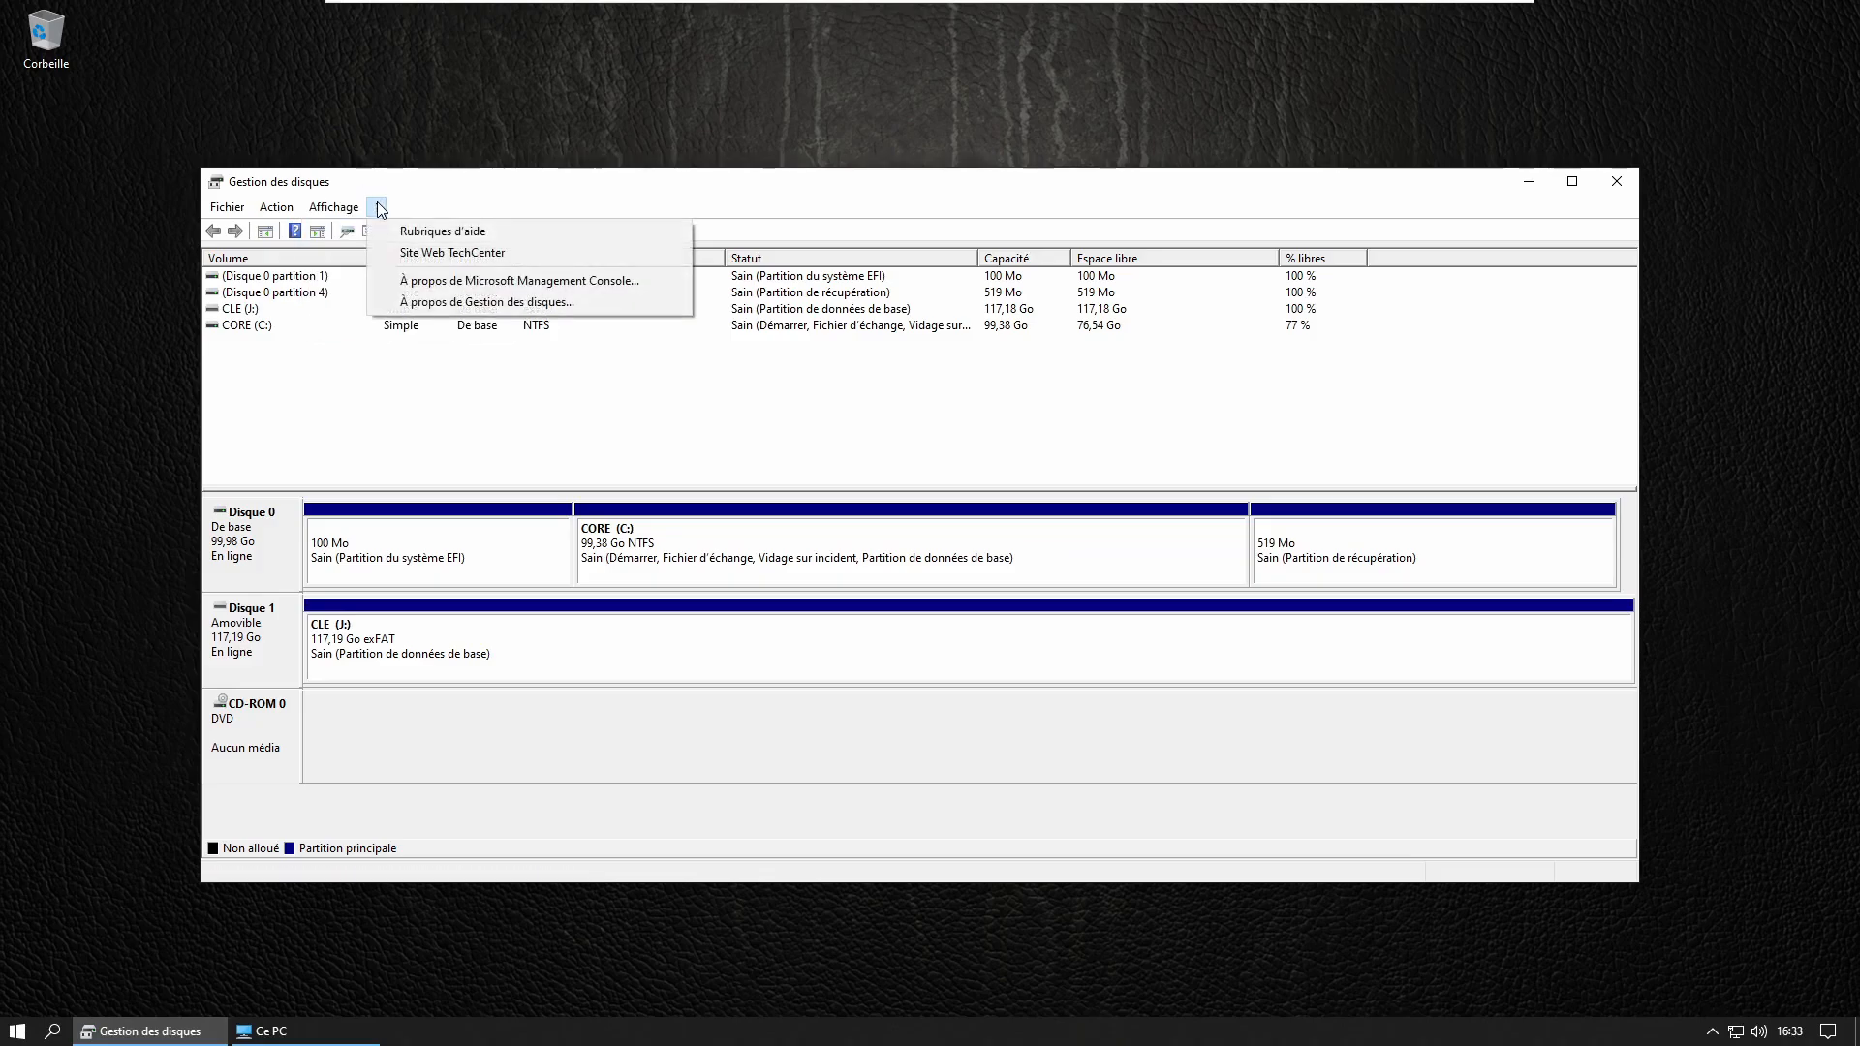
left_click(481, 396)
left_click(272, 212)
left_click(417, 372)
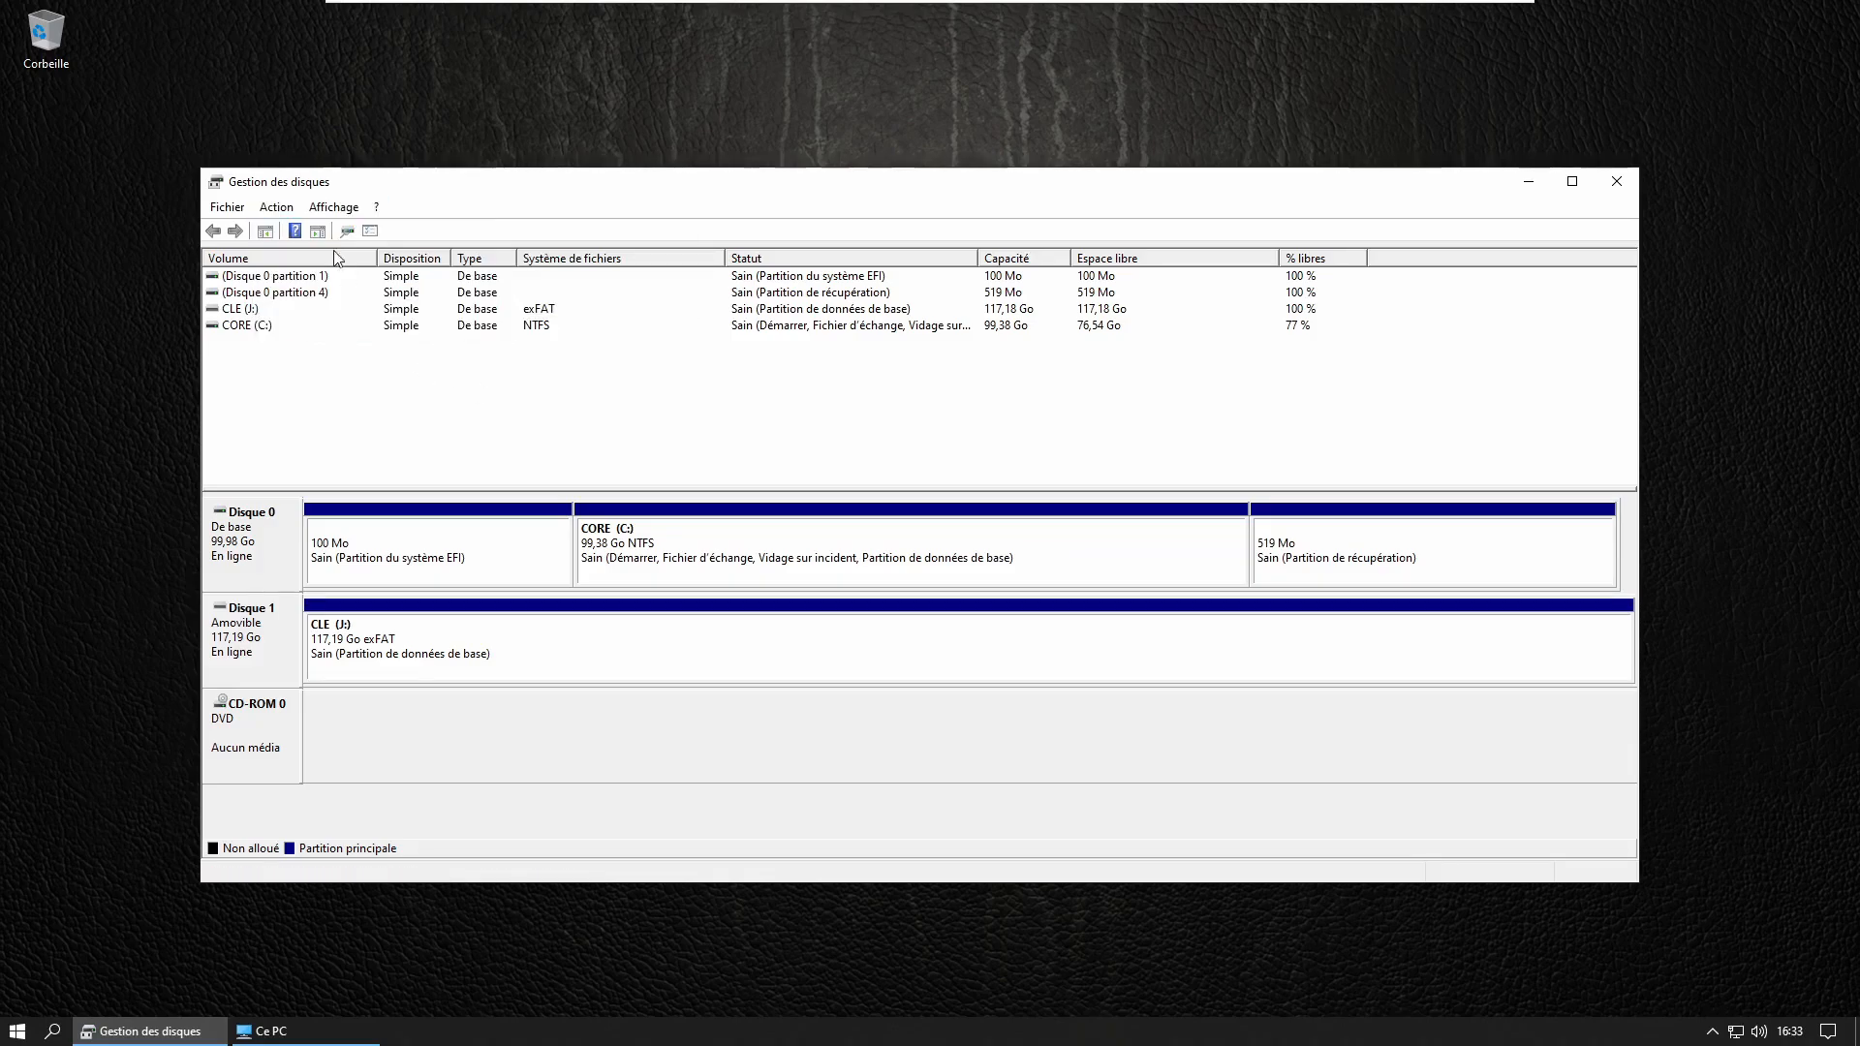
left_click(332, 209)
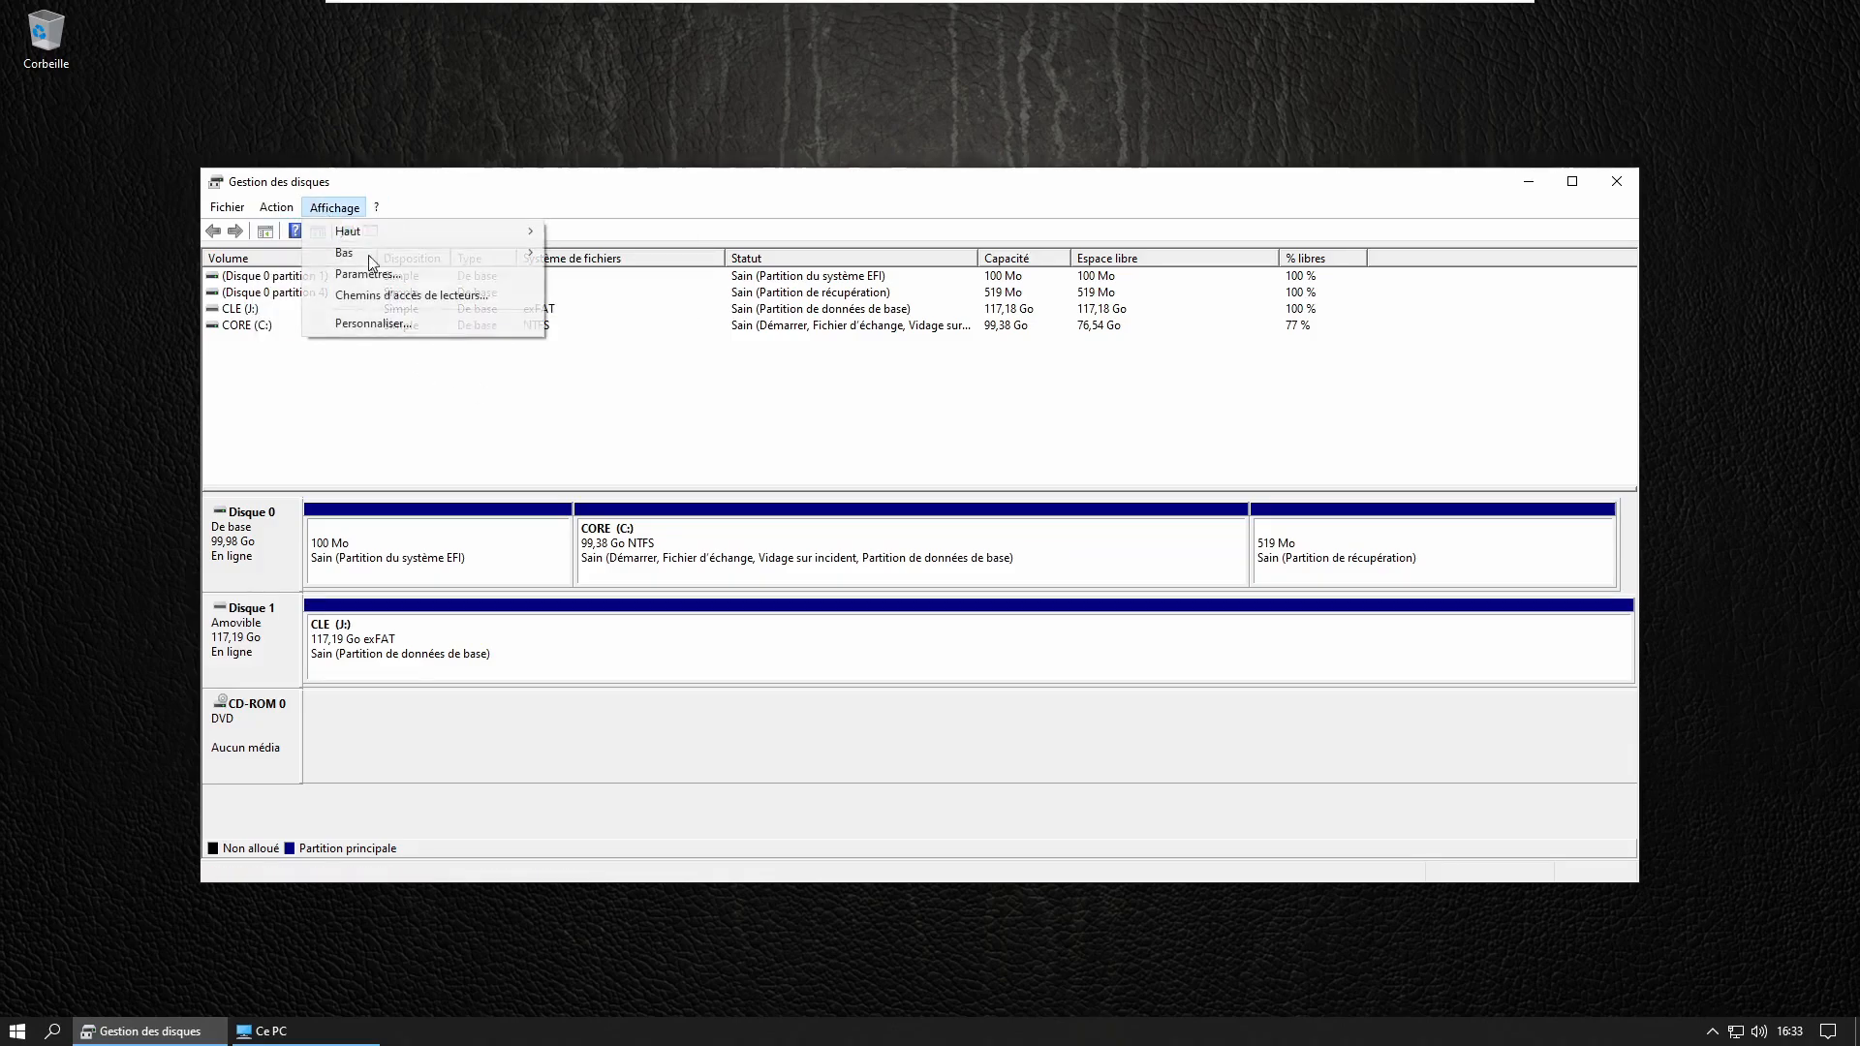
left_click(619, 416)
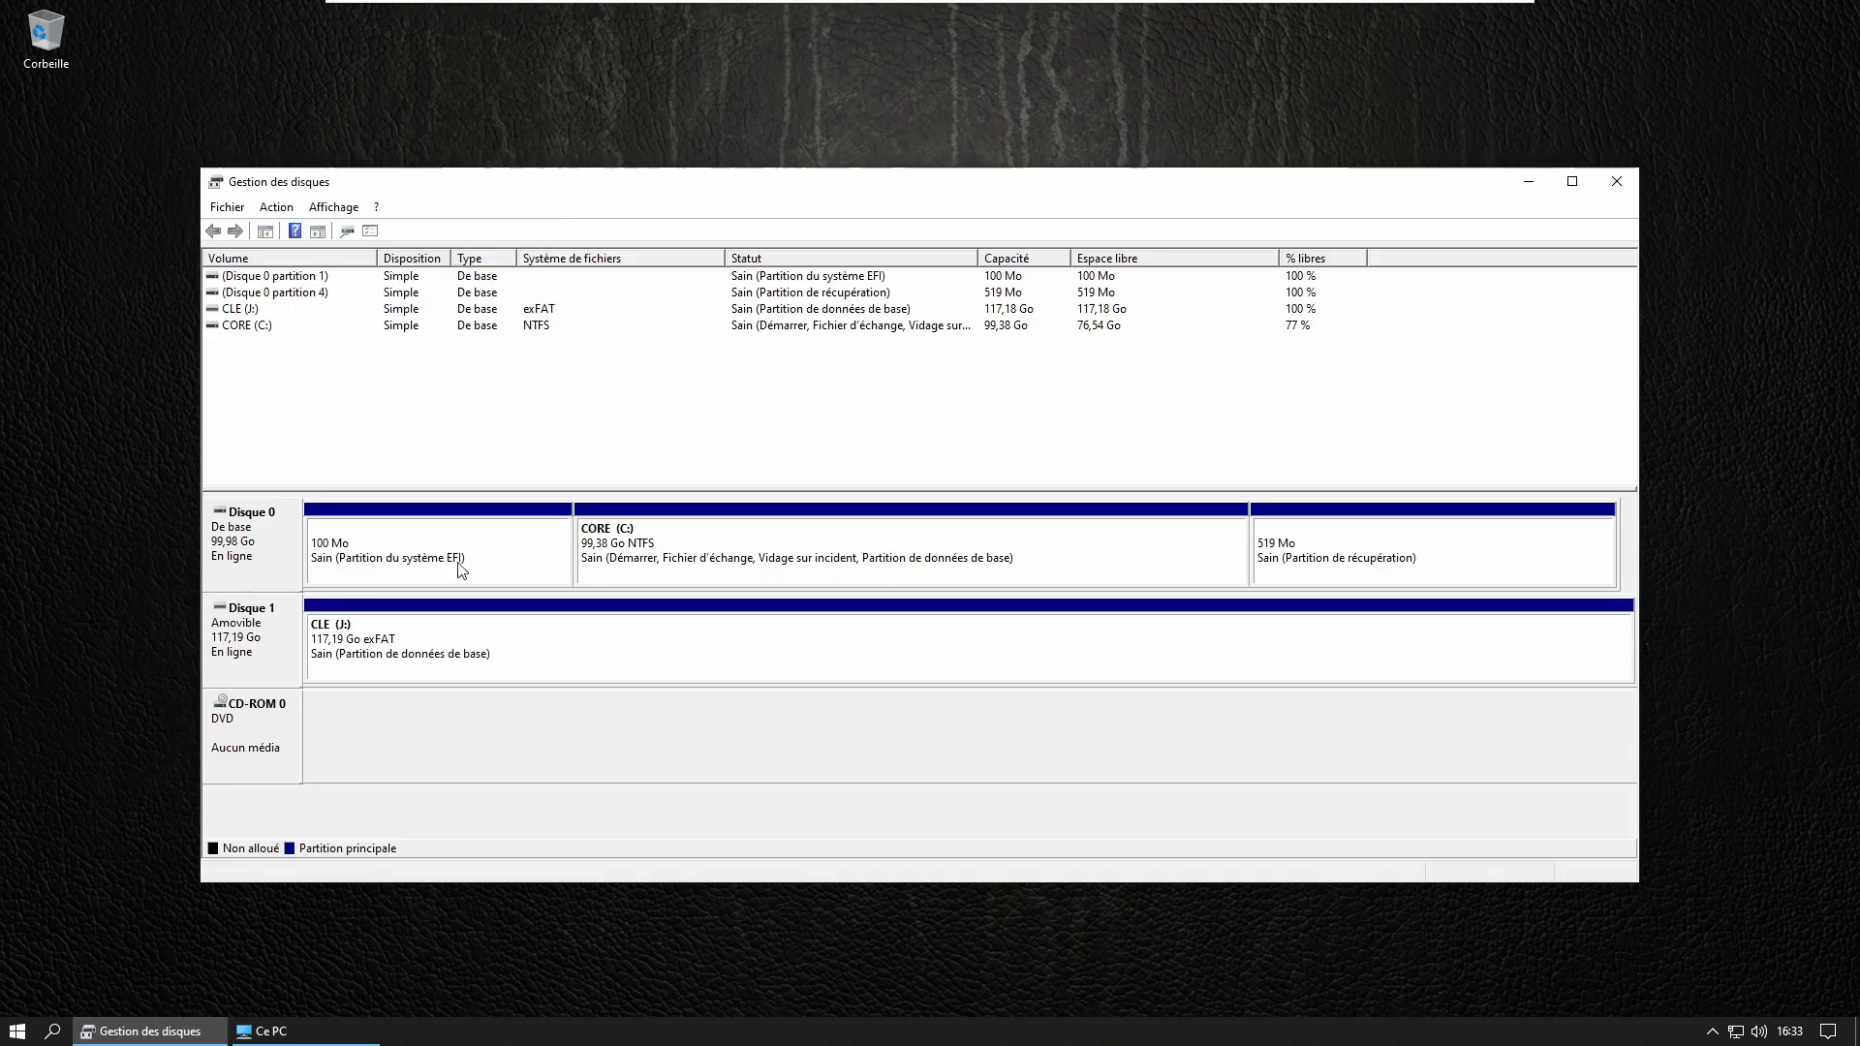
left_click(635, 538)
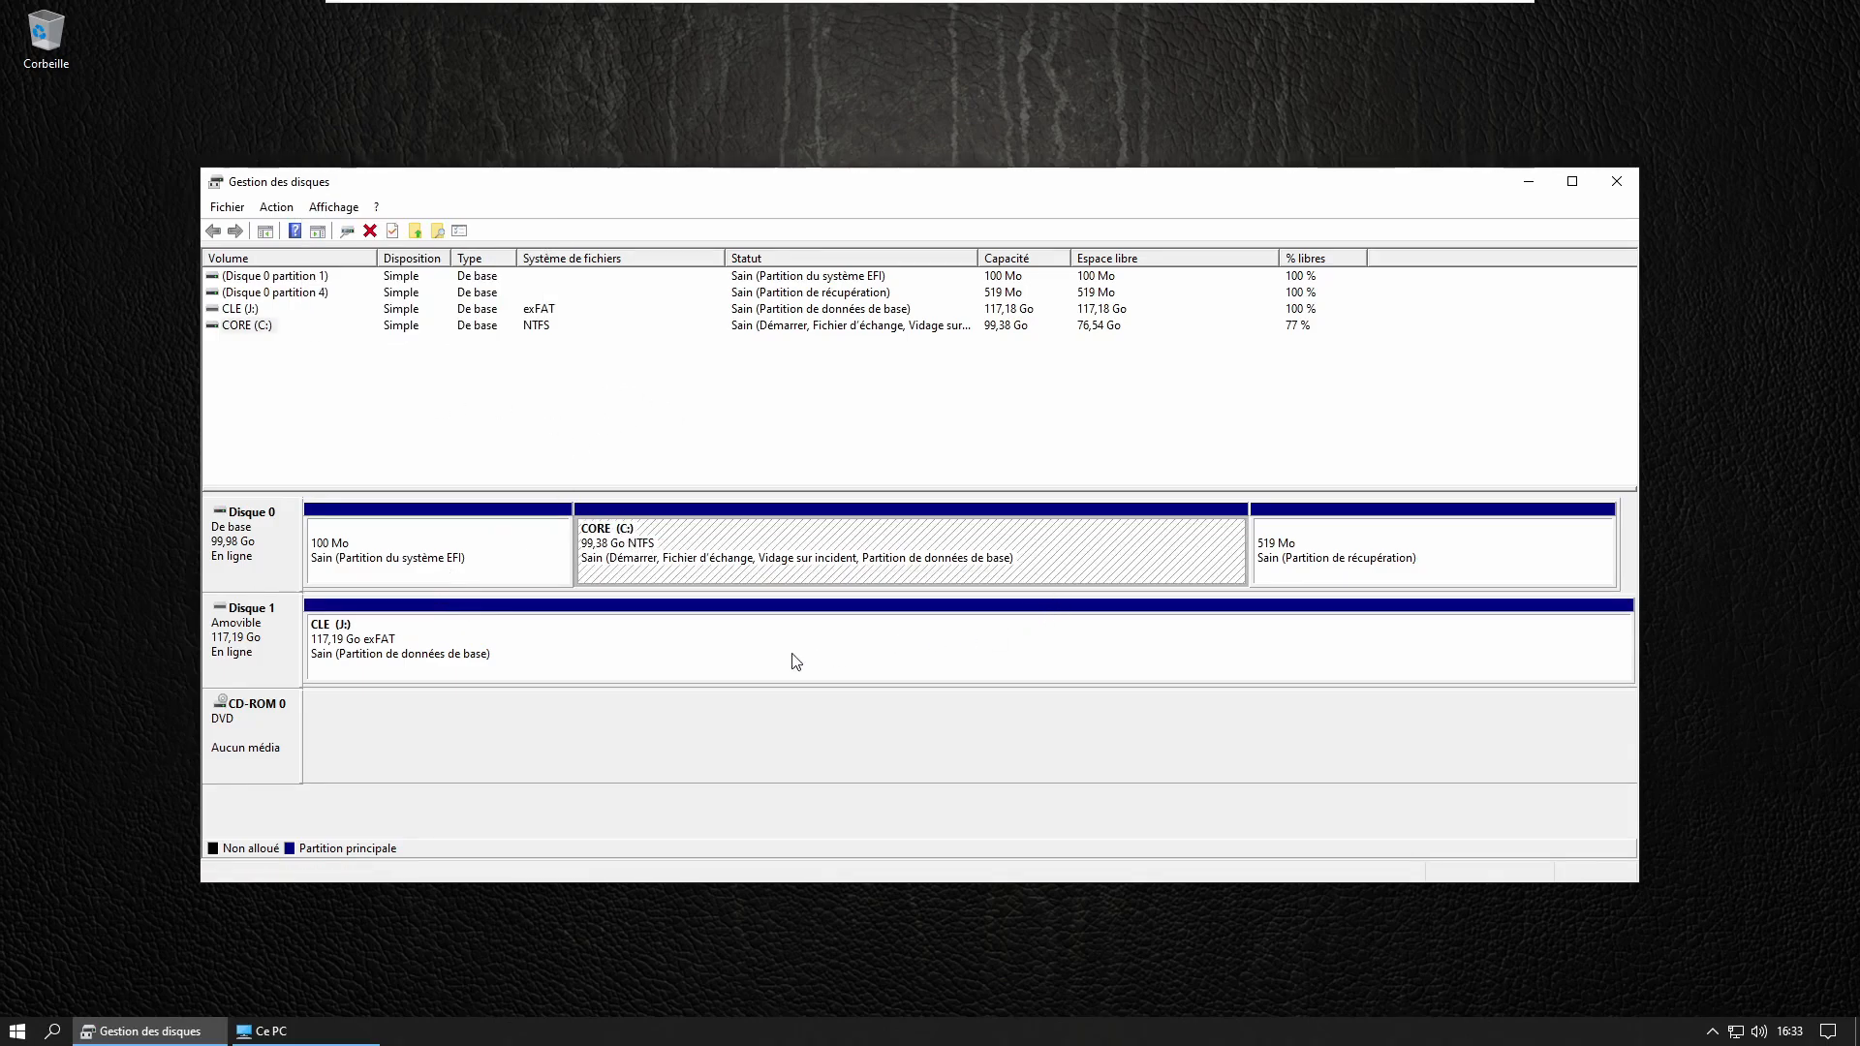
left_click(649, 636)
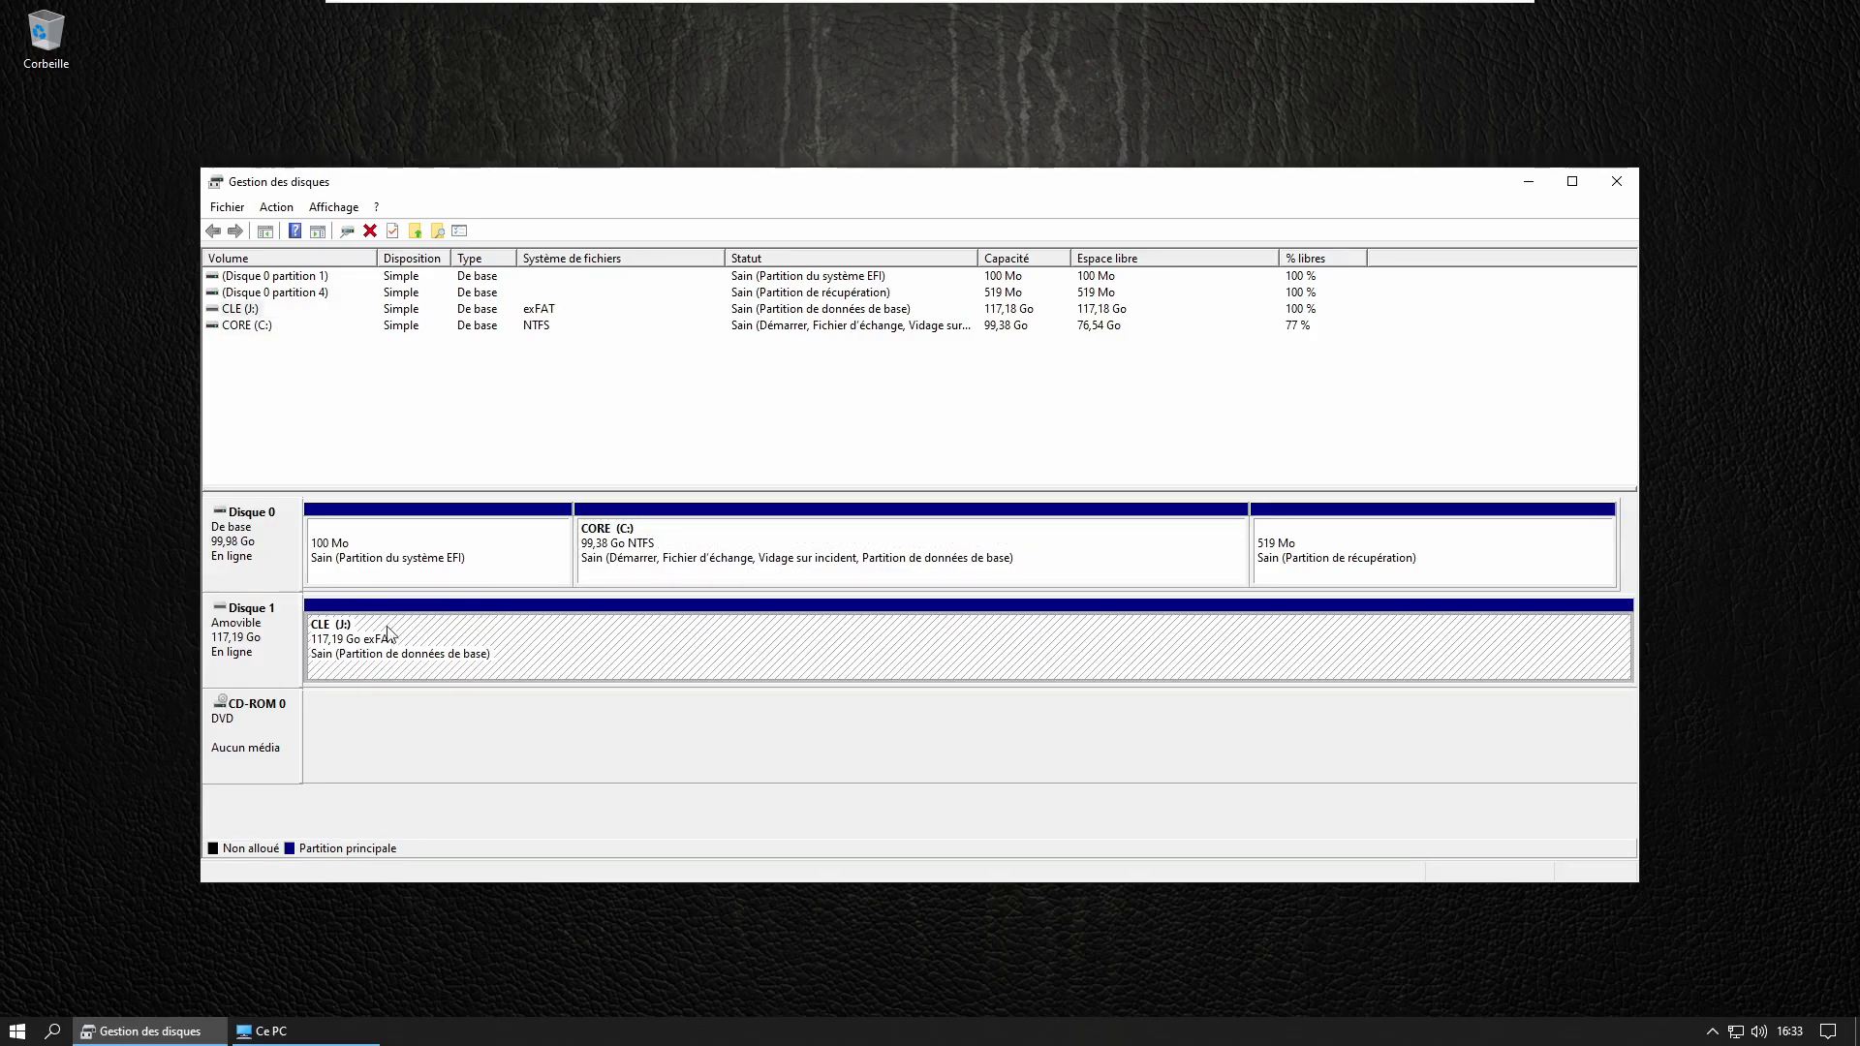
left_click(552, 363)
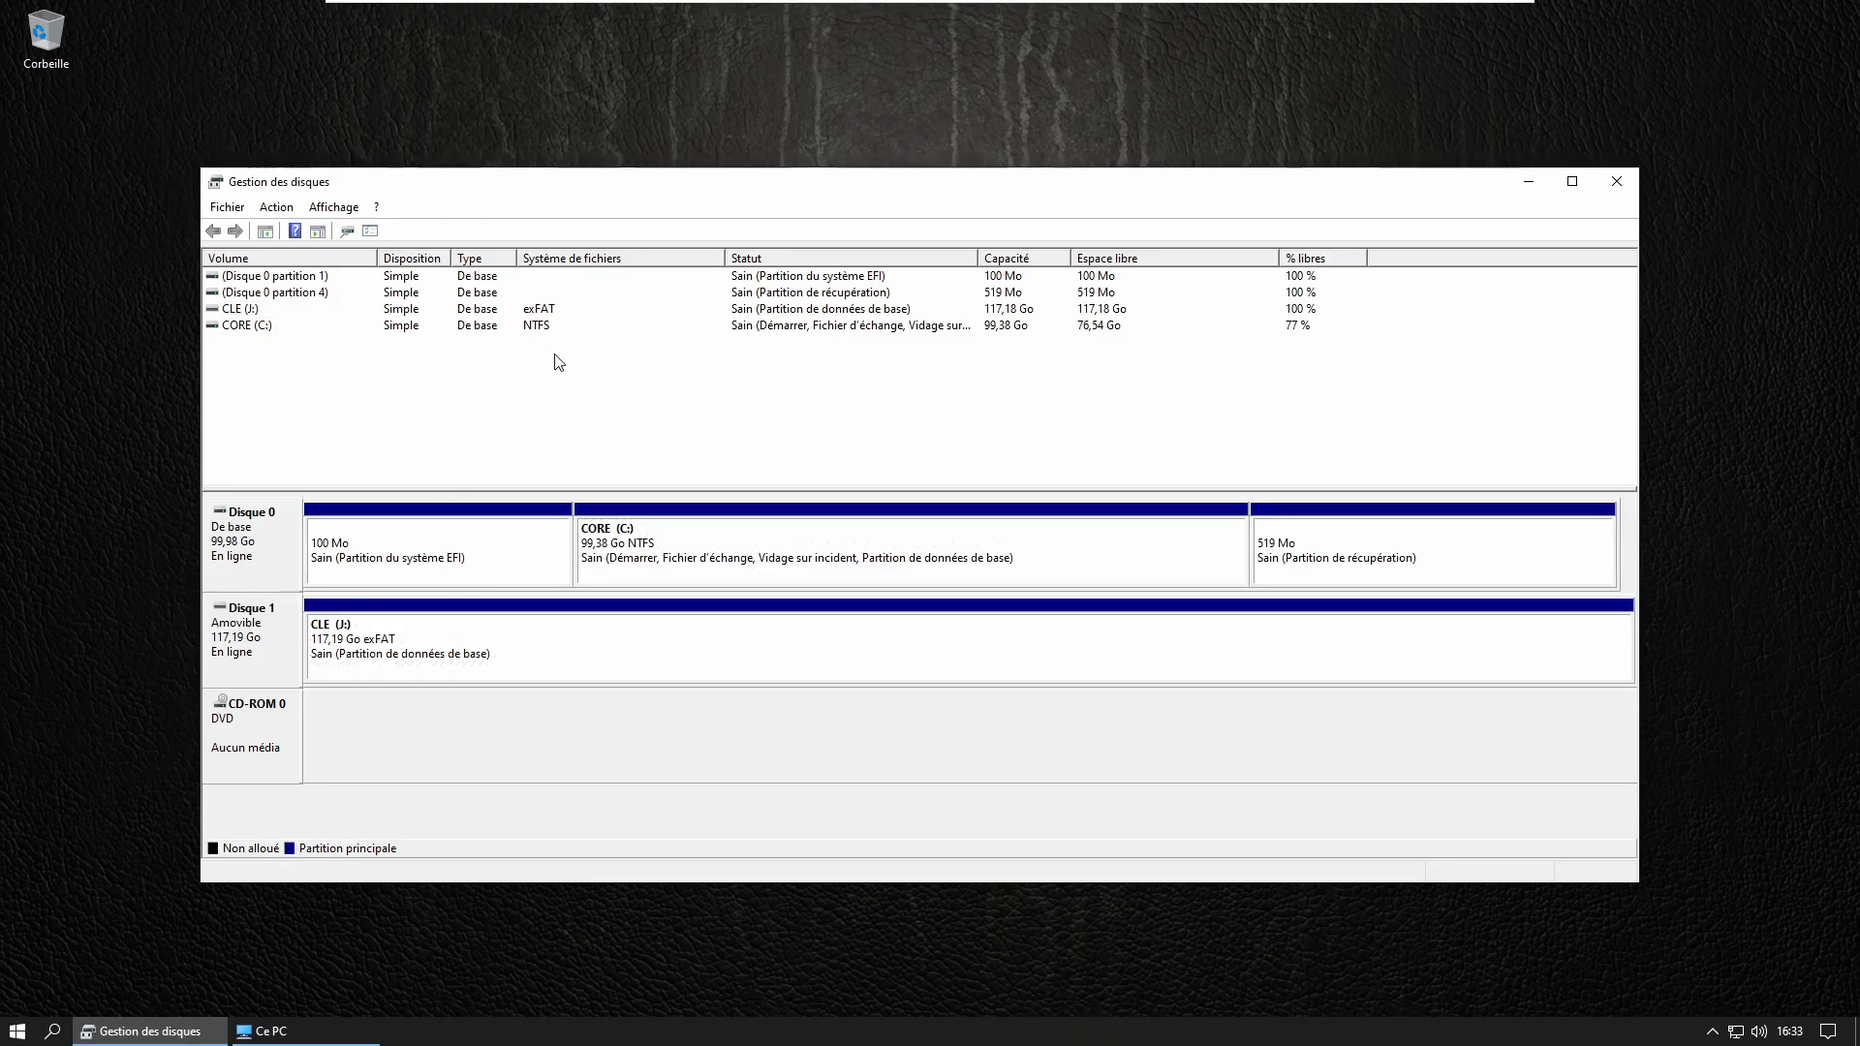